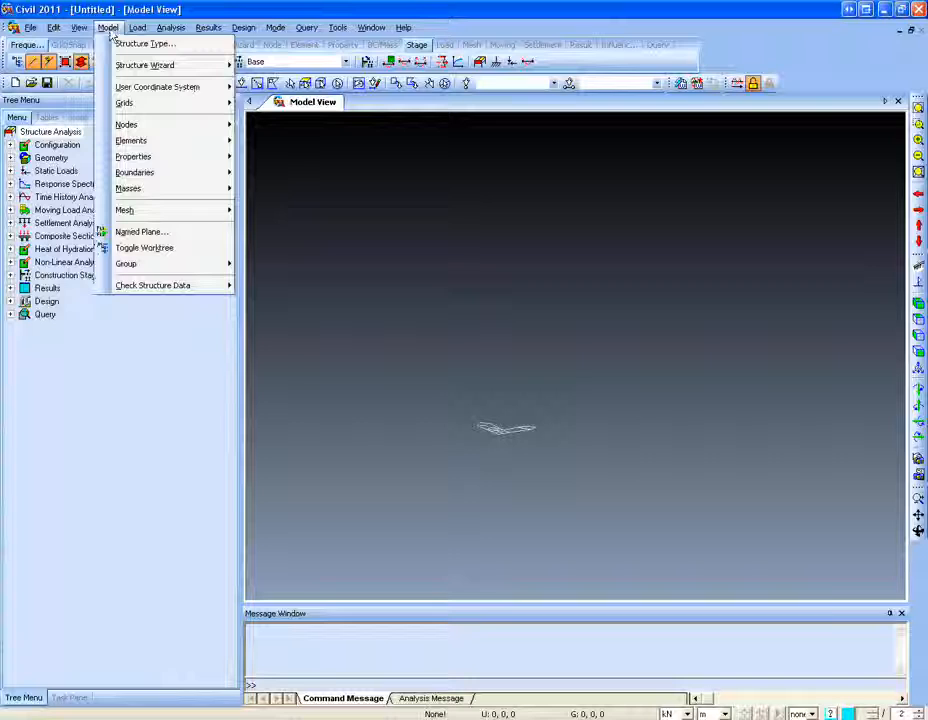
Step: Start adding a new section in the section properties and show the PSC section inputs beside the PSC viewer
mouse_move(120, 122)
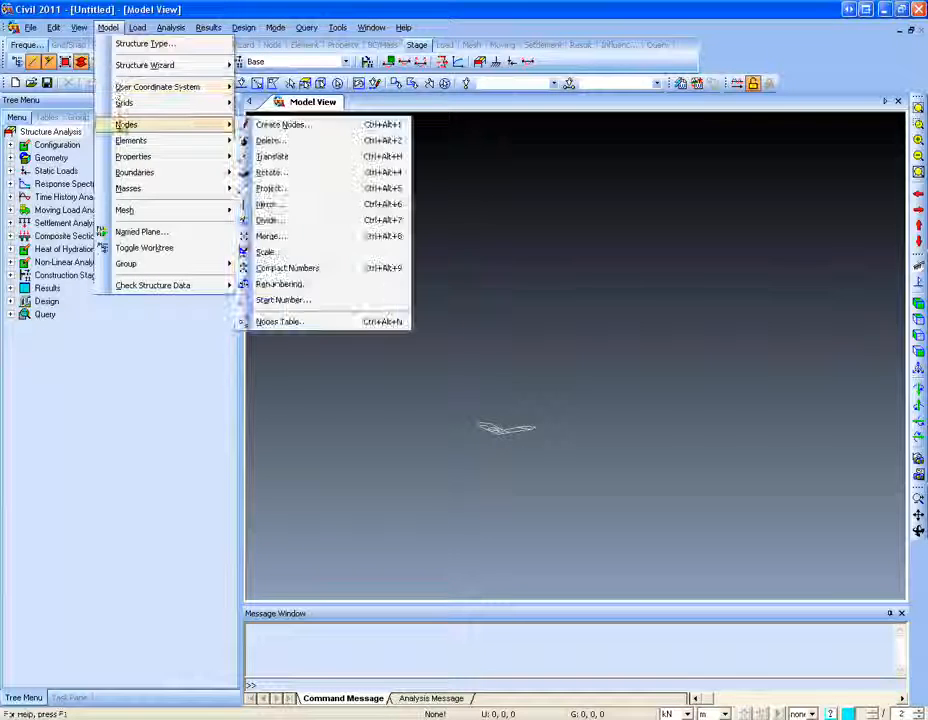
mouse_move(124, 160)
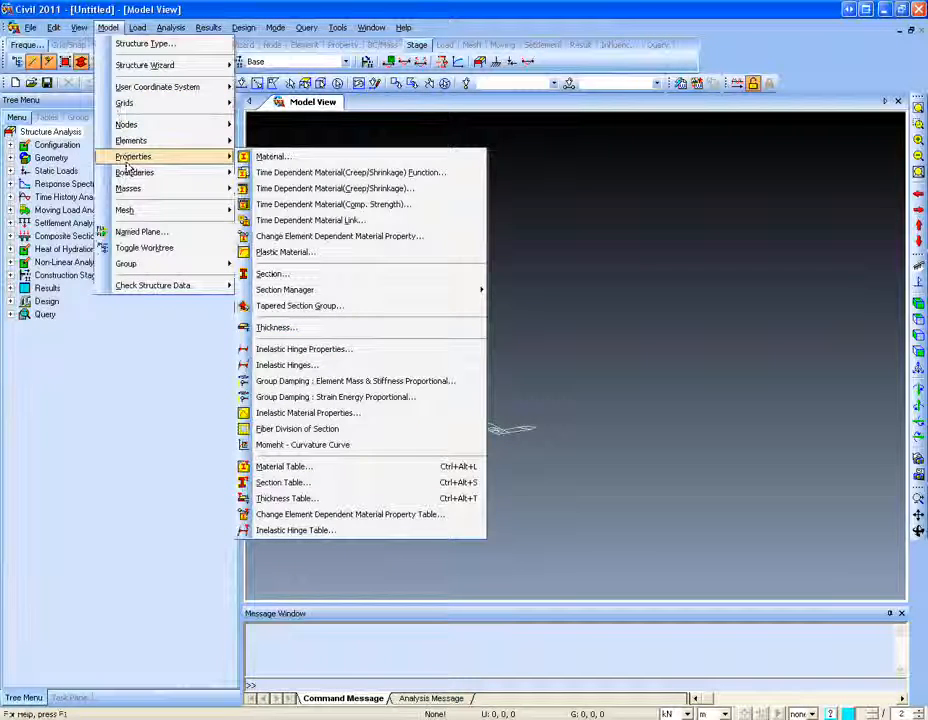
click(356, 278)
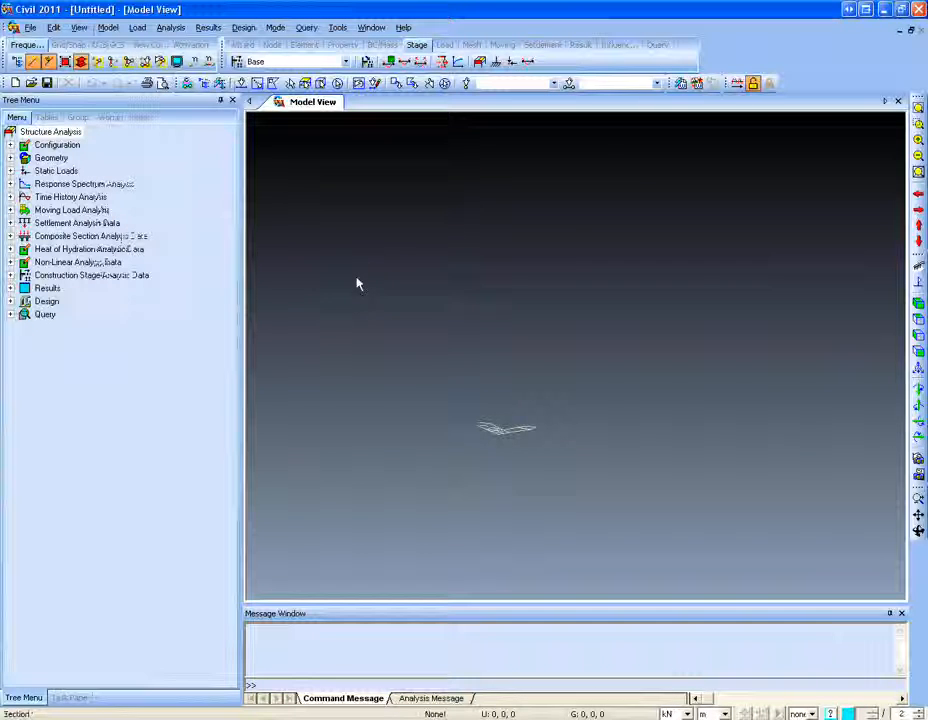
drag(228, 35, 296, 68)
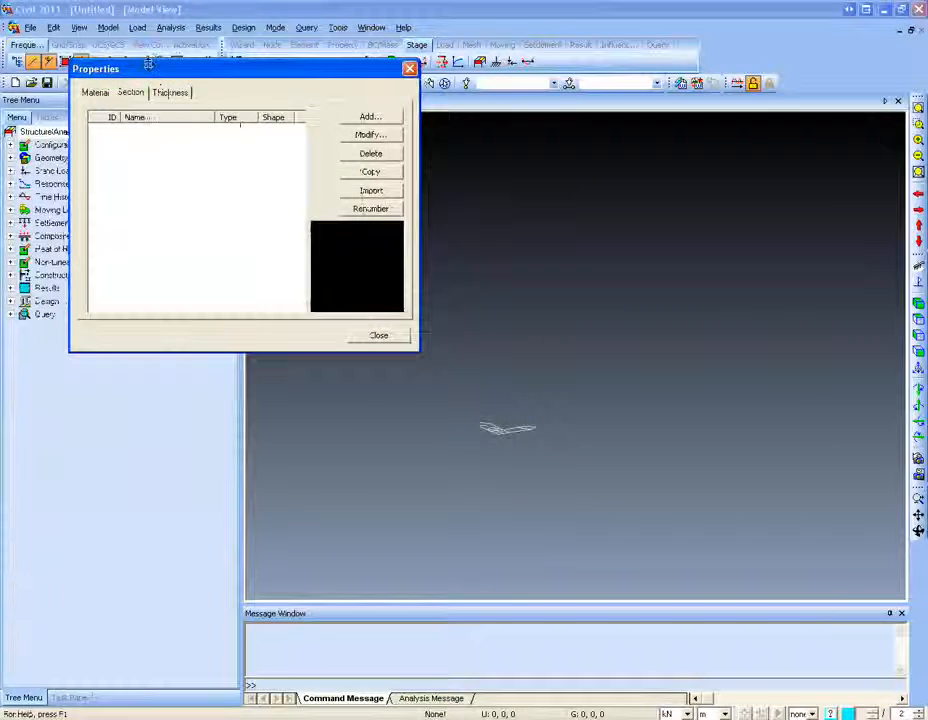
click(369, 119)
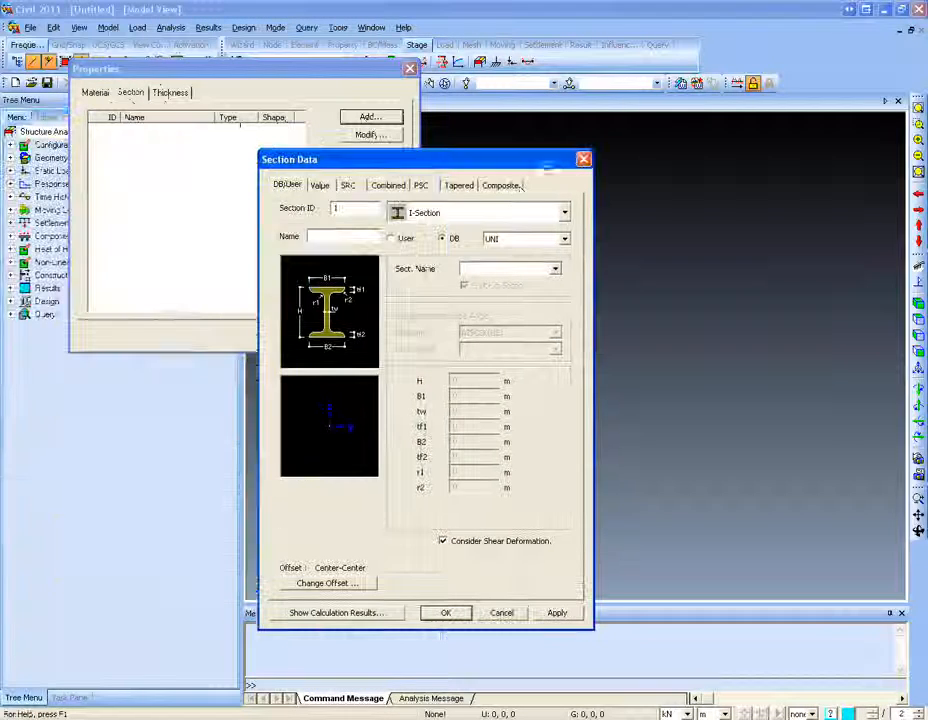
click(421, 185)
drag(453, 164, 506, 133)
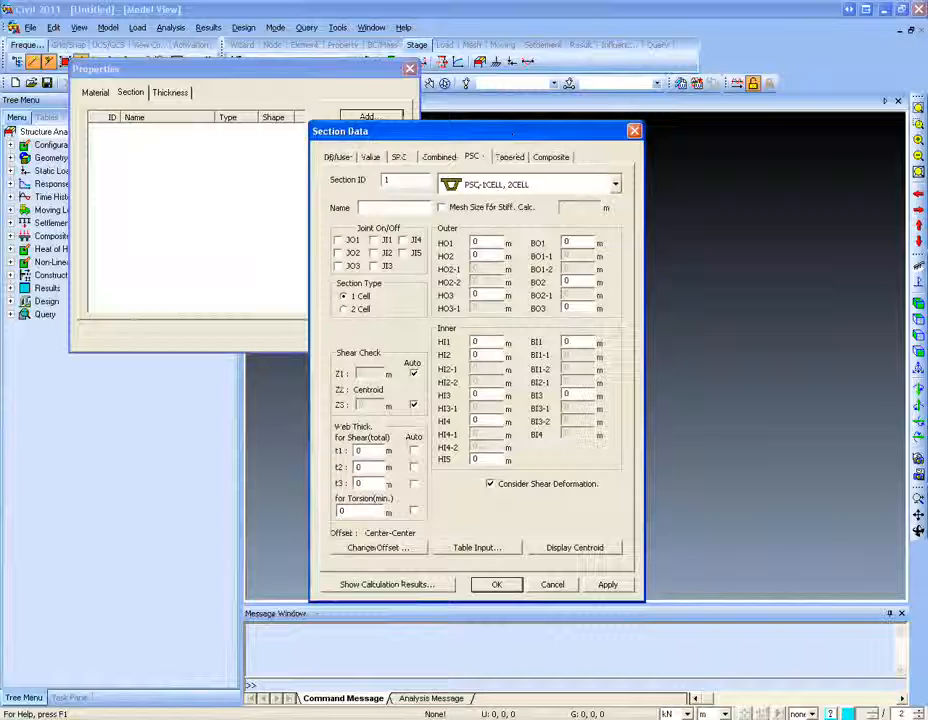
drag(0, 176, 896, 154)
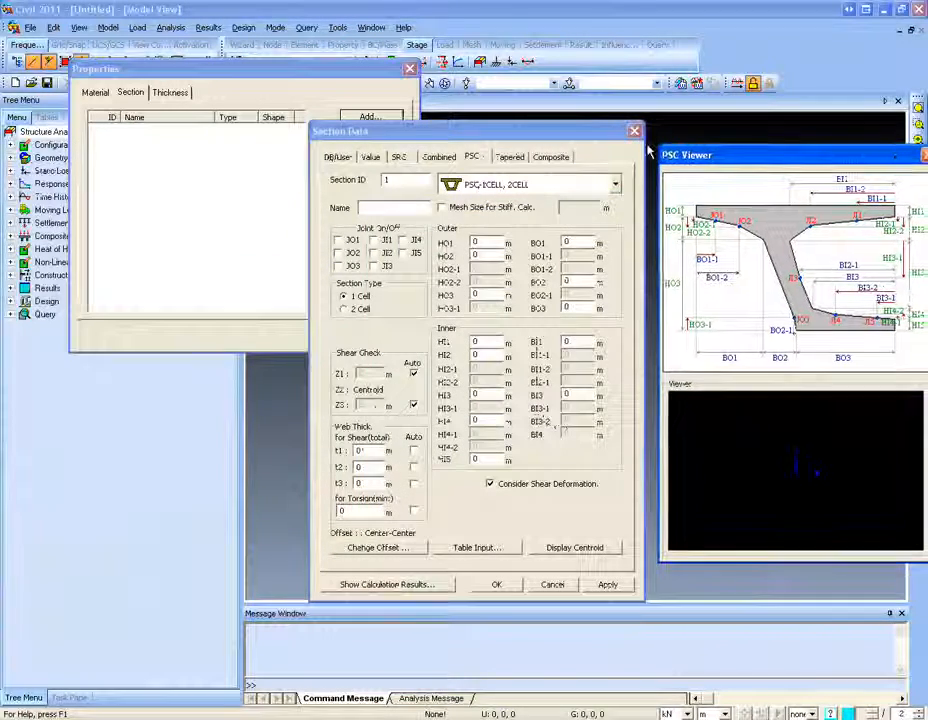
drag(580, 131, 508, 134)
Step: Set the section shape to PSC-I and look through the predefined AASHTO and Caltrans section names
click(546, 190)
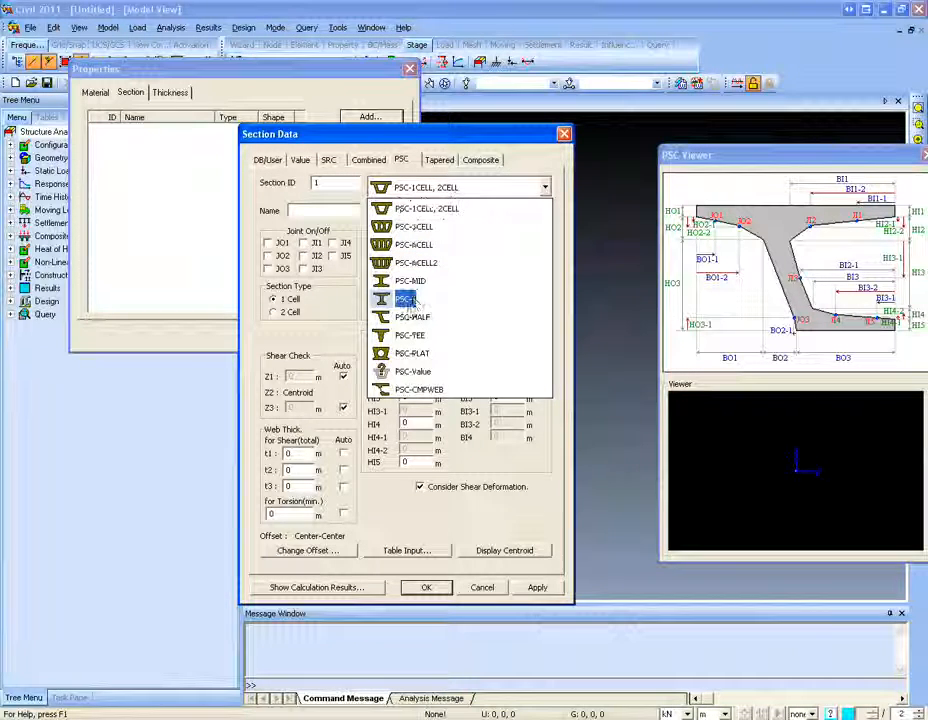
click(408, 299)
click(348, 247)
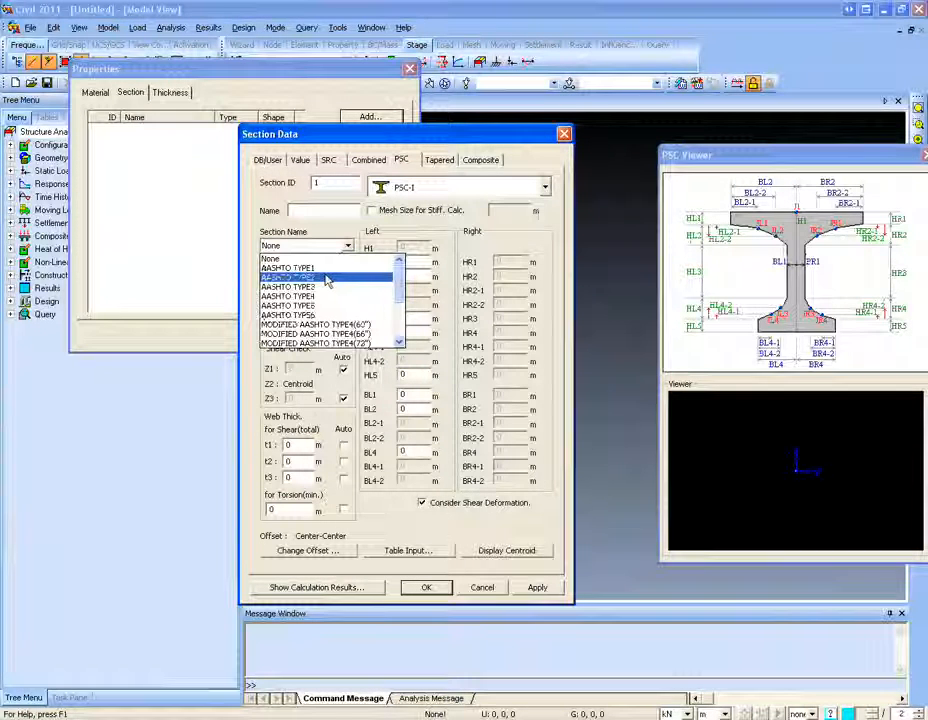
scroll(355, 315, down, 2)
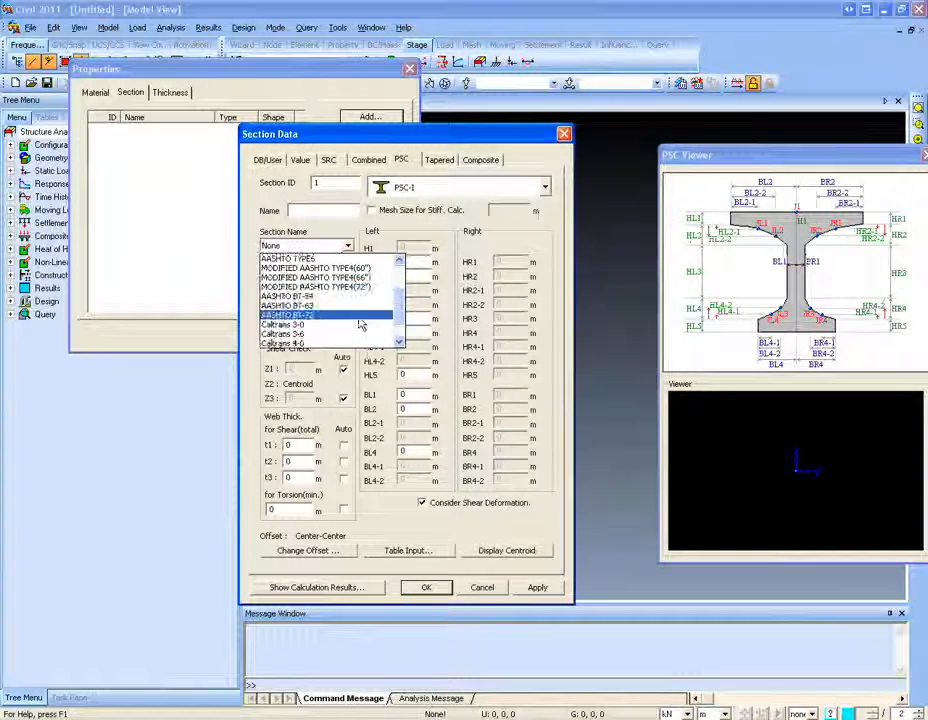
scroll(345, 314, down, 3)
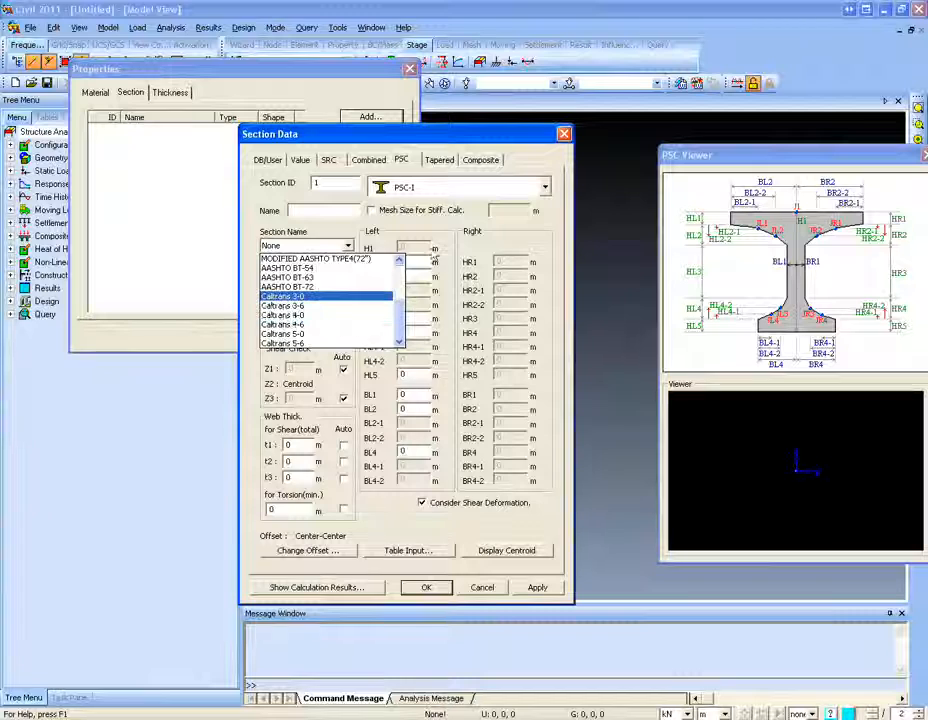
Step: Change the section shape to PSC-Value and open the PSC section database
click(444, 195)
click(444, 190)
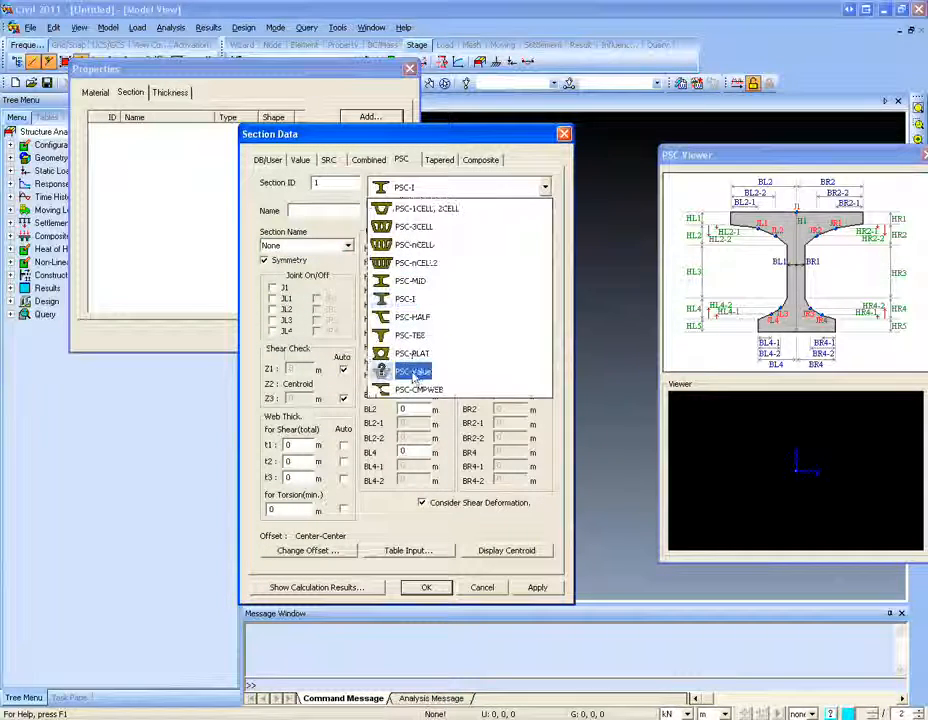
click(388, 374)
click(322, 256)
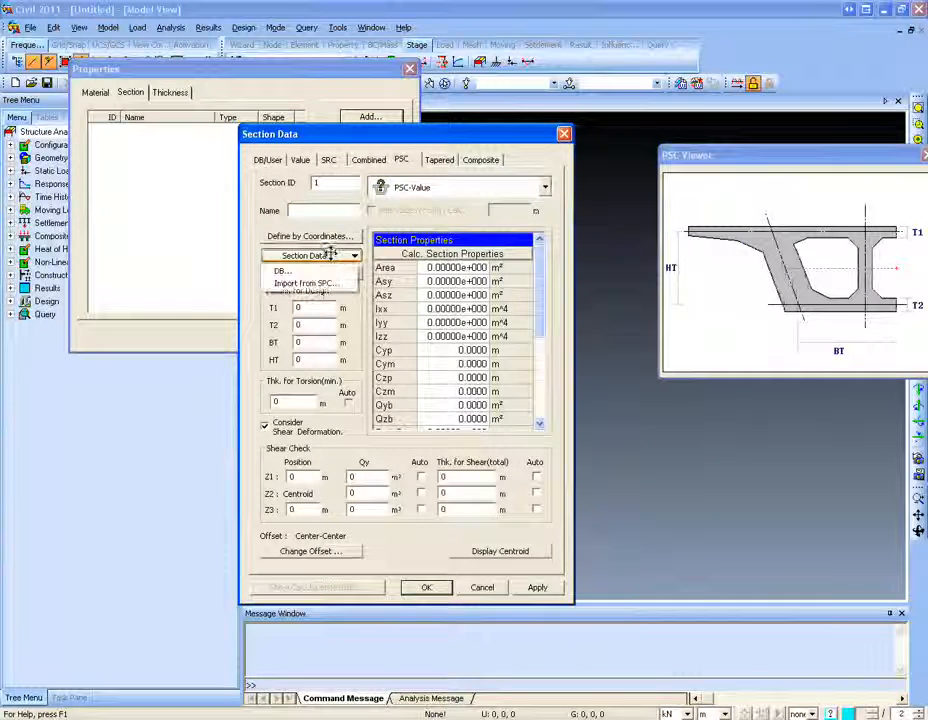
click(327, 268)
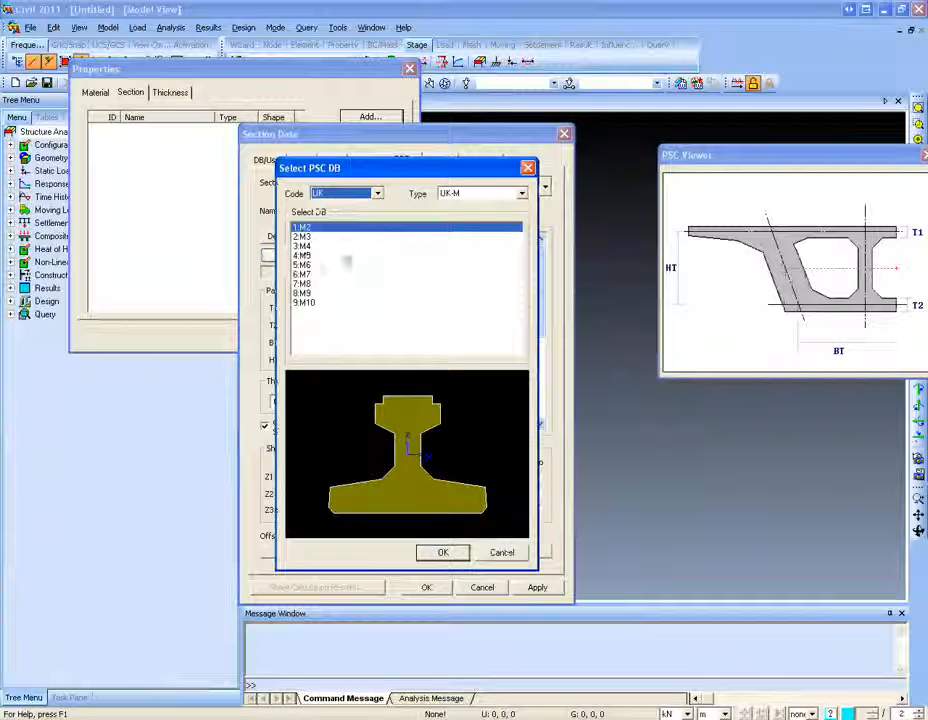
Step: Preview the Italy code's UH140 section and the Italy-VH type in the PSC database, and close it without importing
click(370, 195)
click(360, 212)
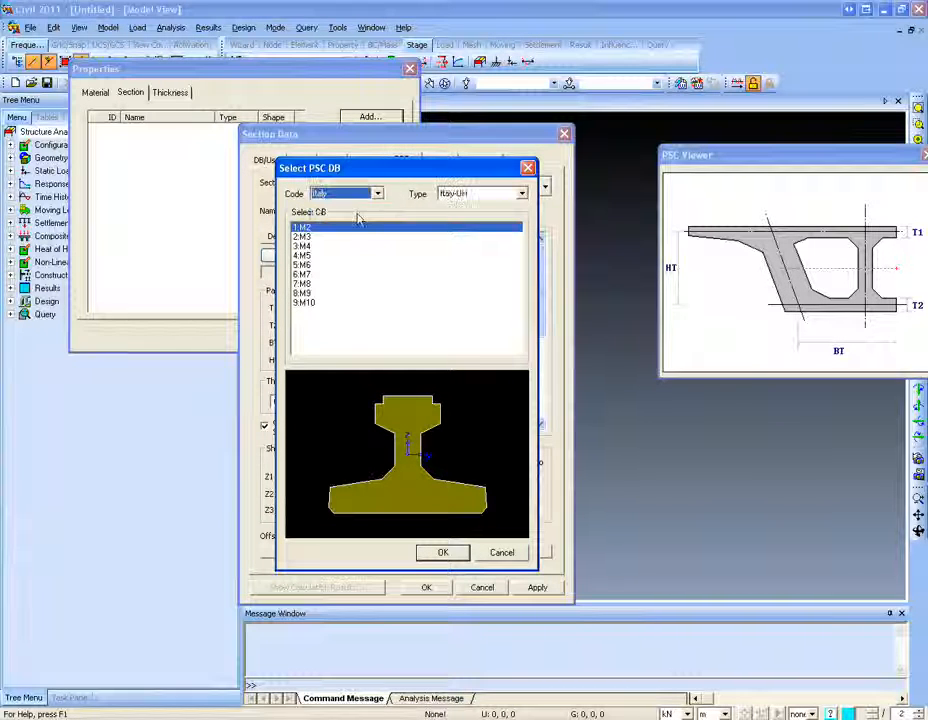
click(348, 256)
click(348, 274)
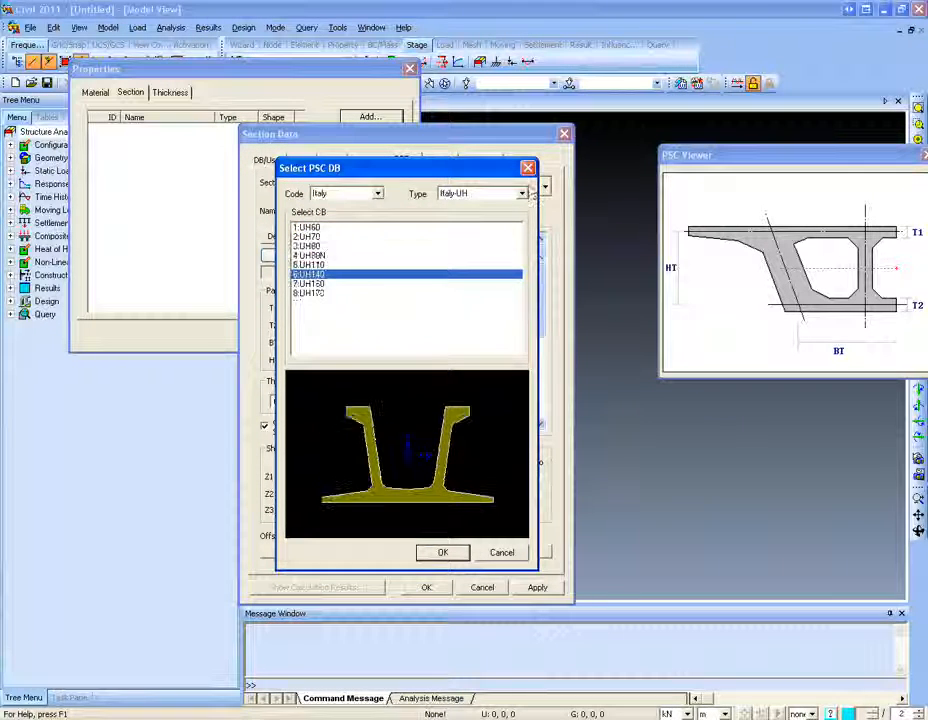
click(485, 193)
click(470, 212)
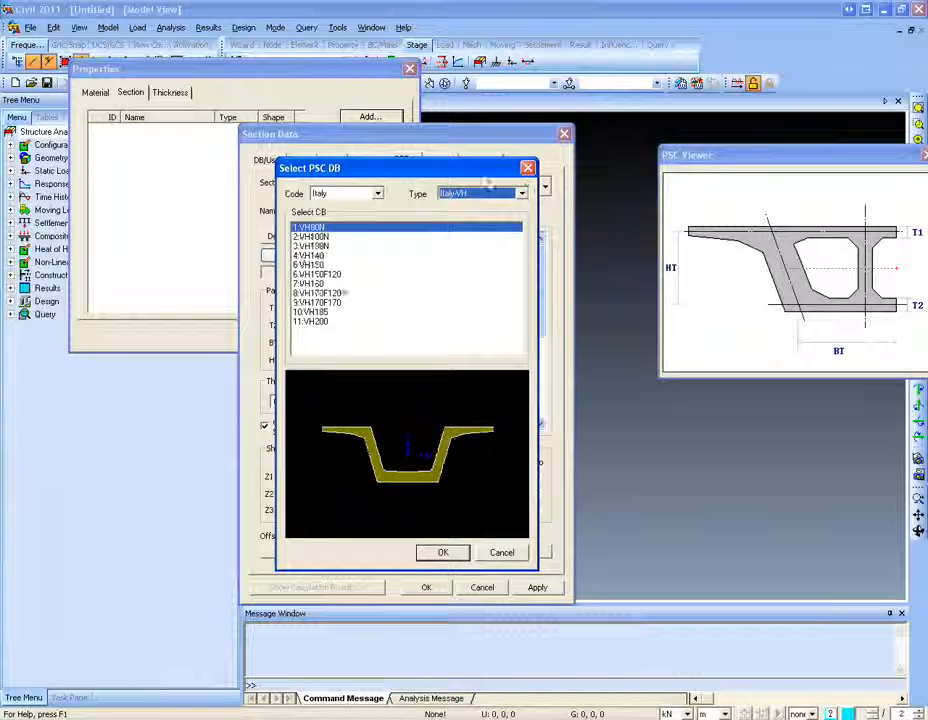
click(528, 168)
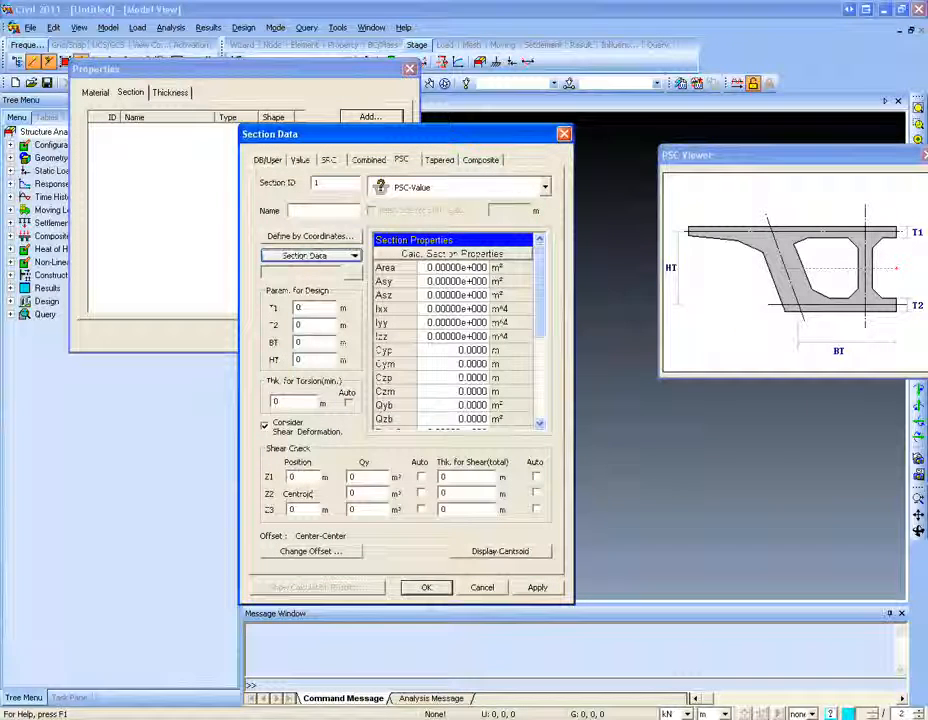
Step: View the polygon coordinate inputs for defining the PSC-Value section and cancel them
click(349, 237)
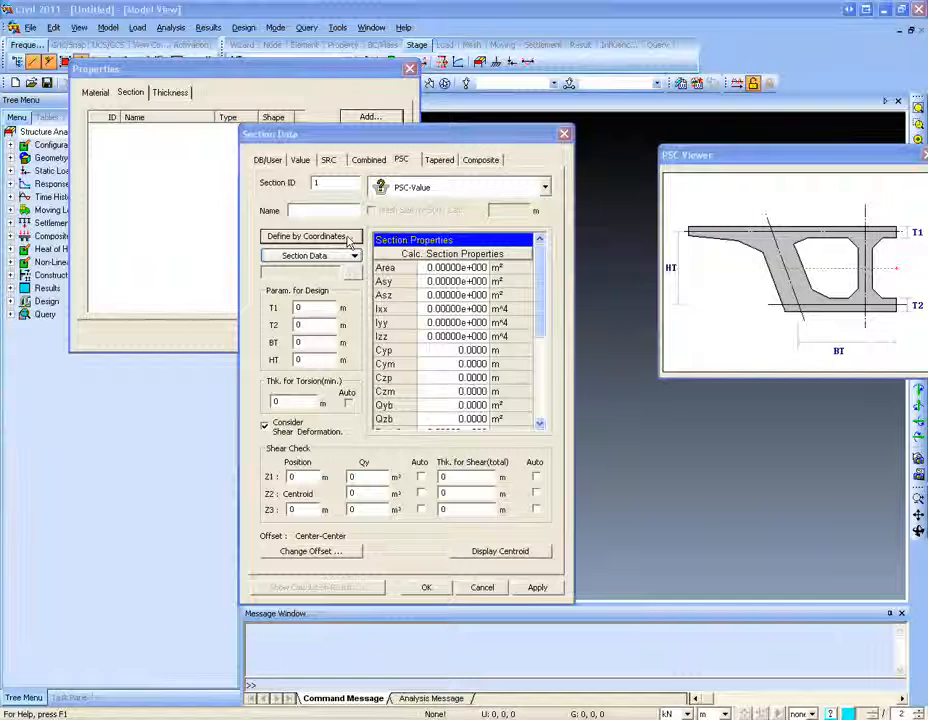
drag(0, 127, 417, 159)
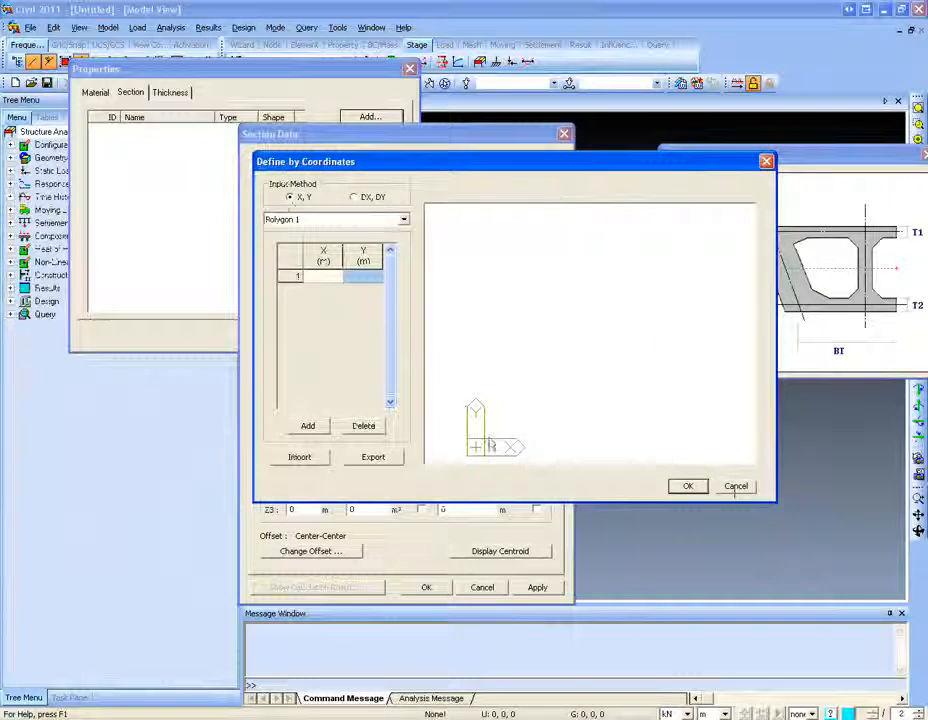
click(736, 487)
Step: Check the Import from SPC option for section data and return the section shape to PSC-1CELL, 2CELL
click(342, 256)
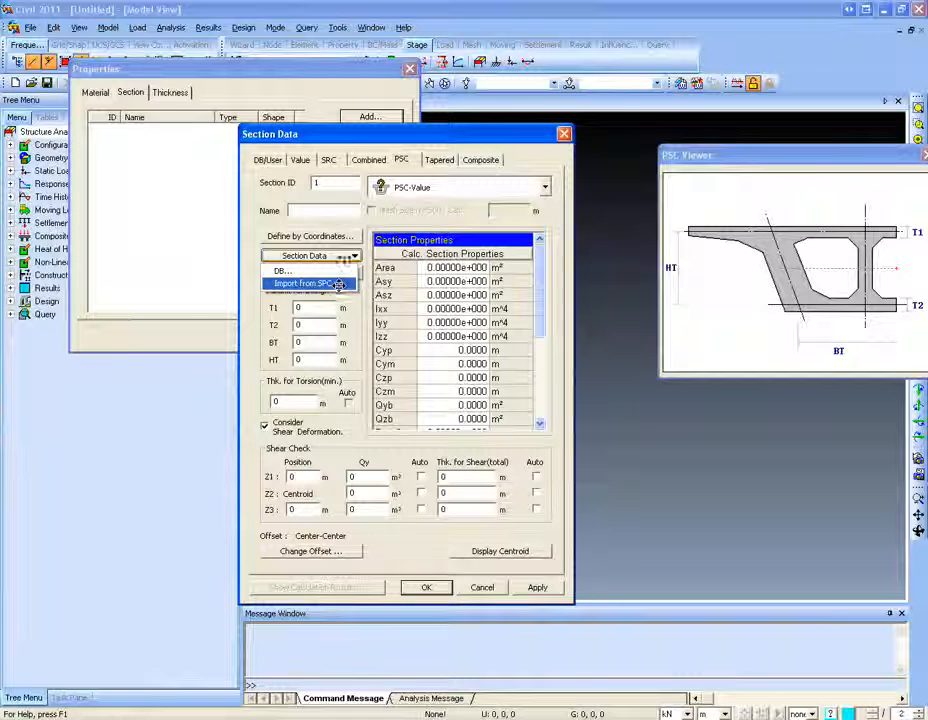
click(350, 192)
click(545, 187)
click(414, 207)
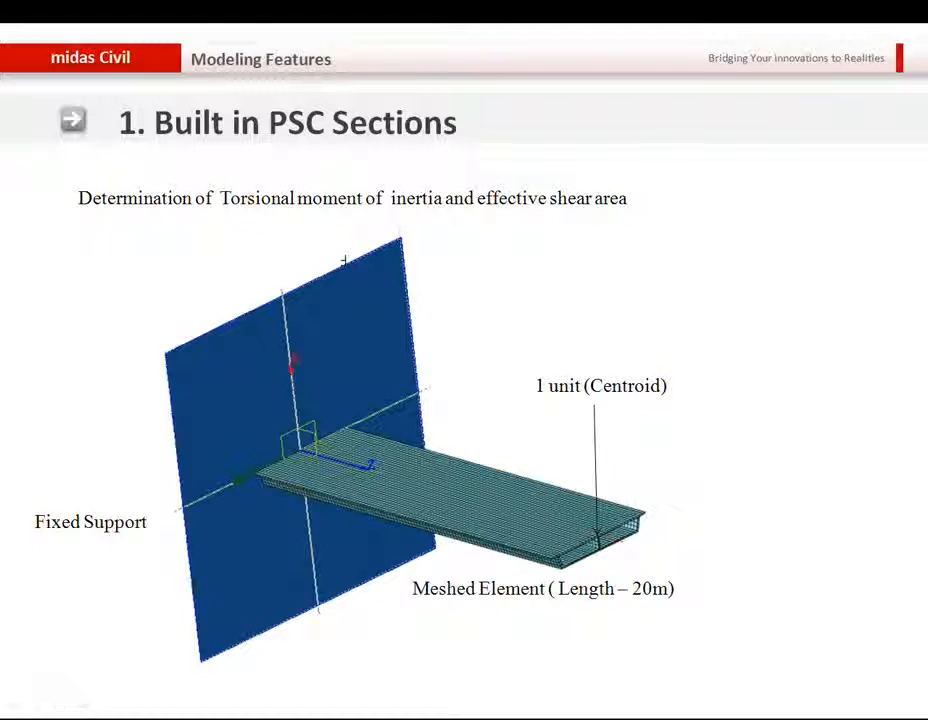
Step: Switch from the slides back to midas Civil and choose the PSC-1CELL shape for a tapered section
key(alt+Tab)
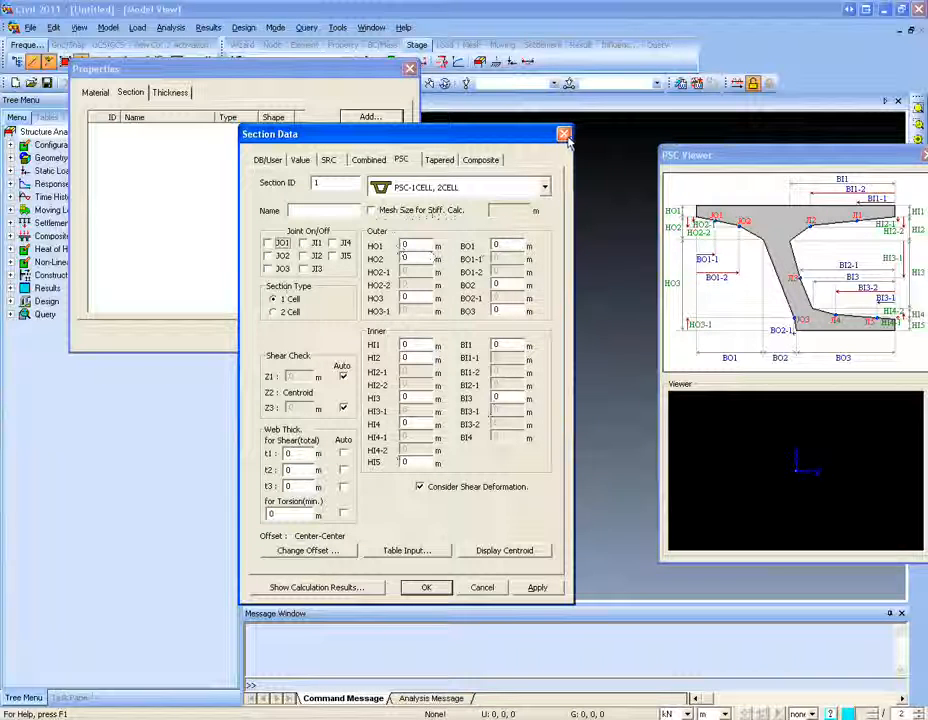
click(434, 161)
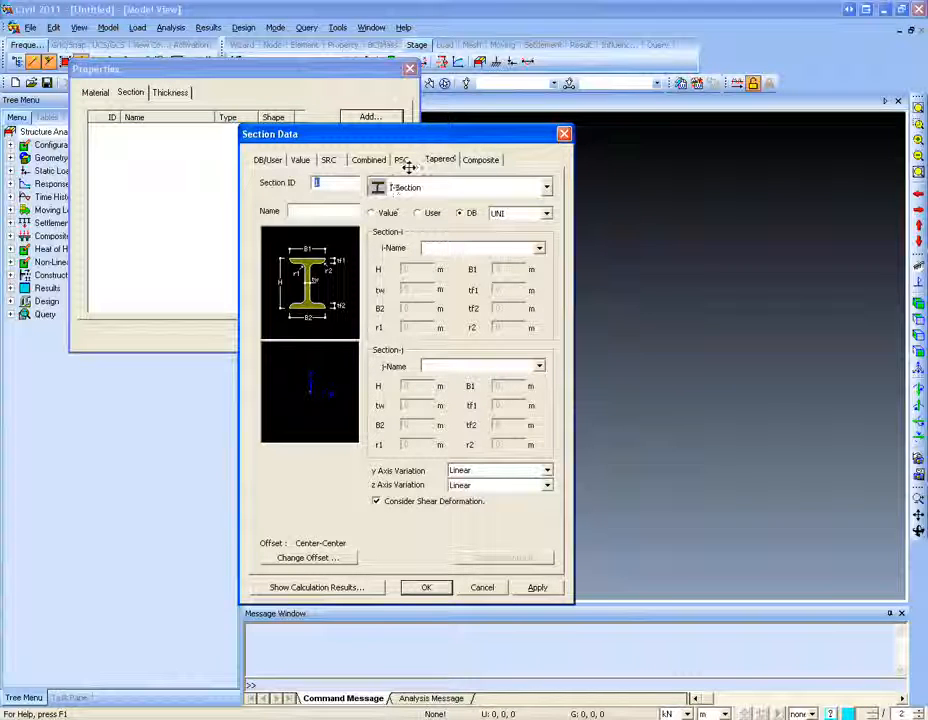
click(436, 189)
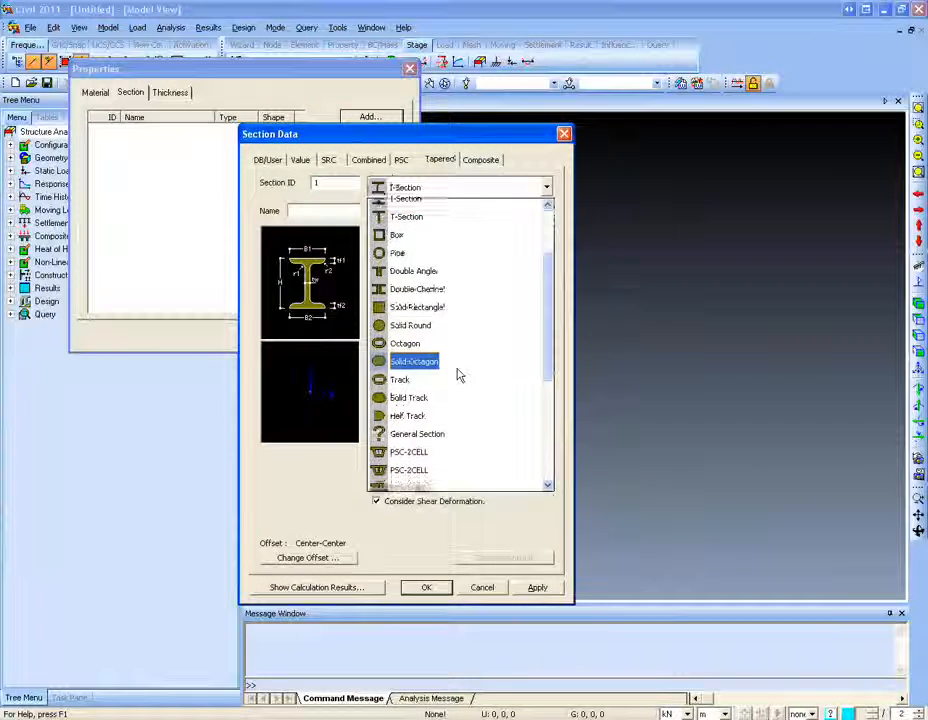
scroll(459, 375, down, 3)
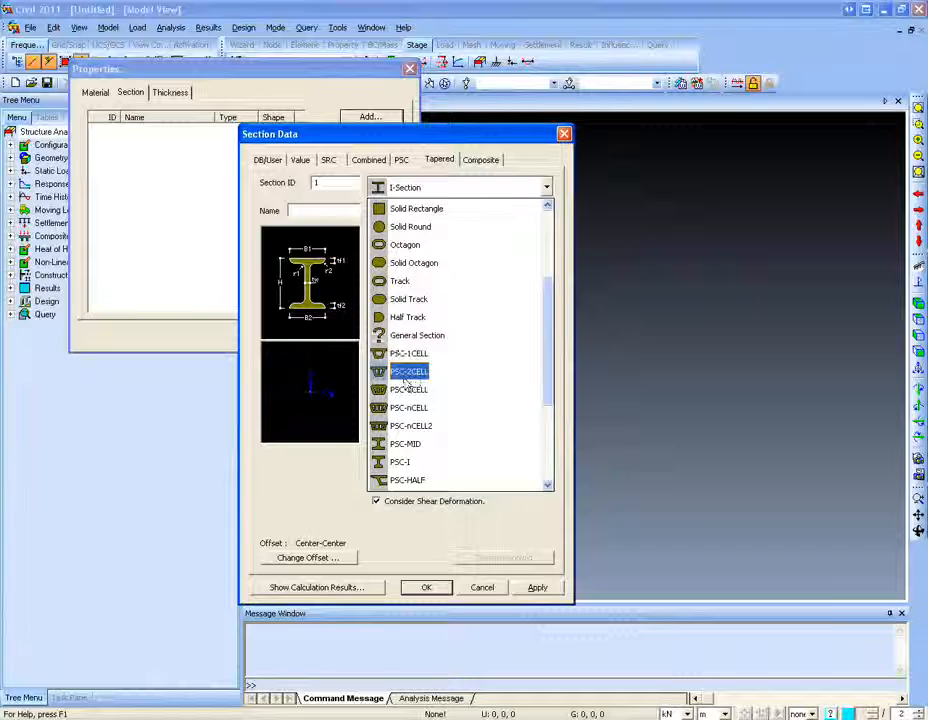
scroll(407, 385, down, 1)
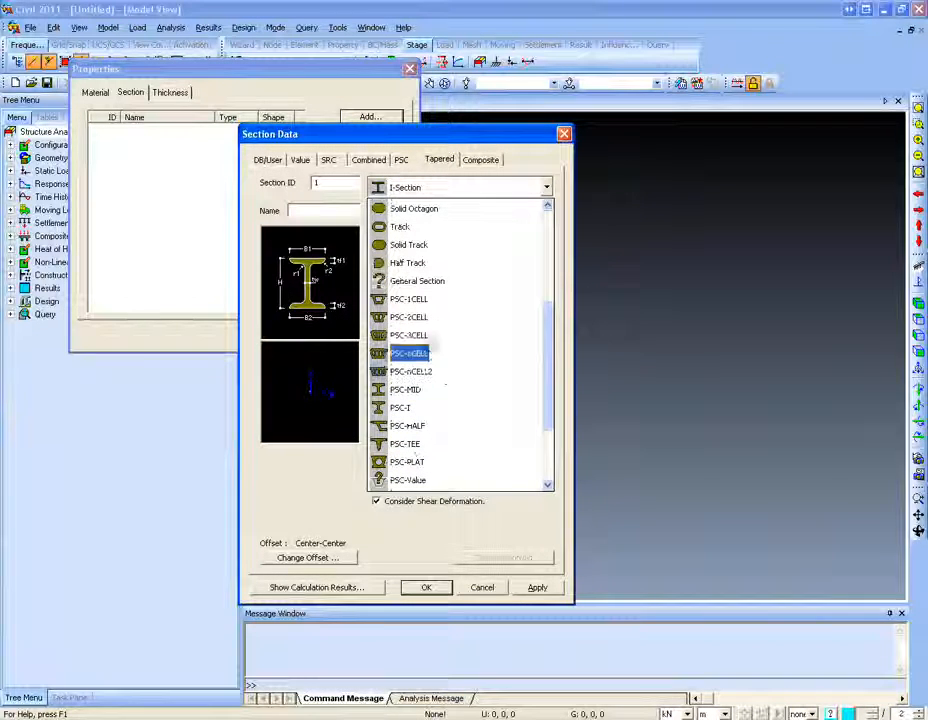
click(415, 299)
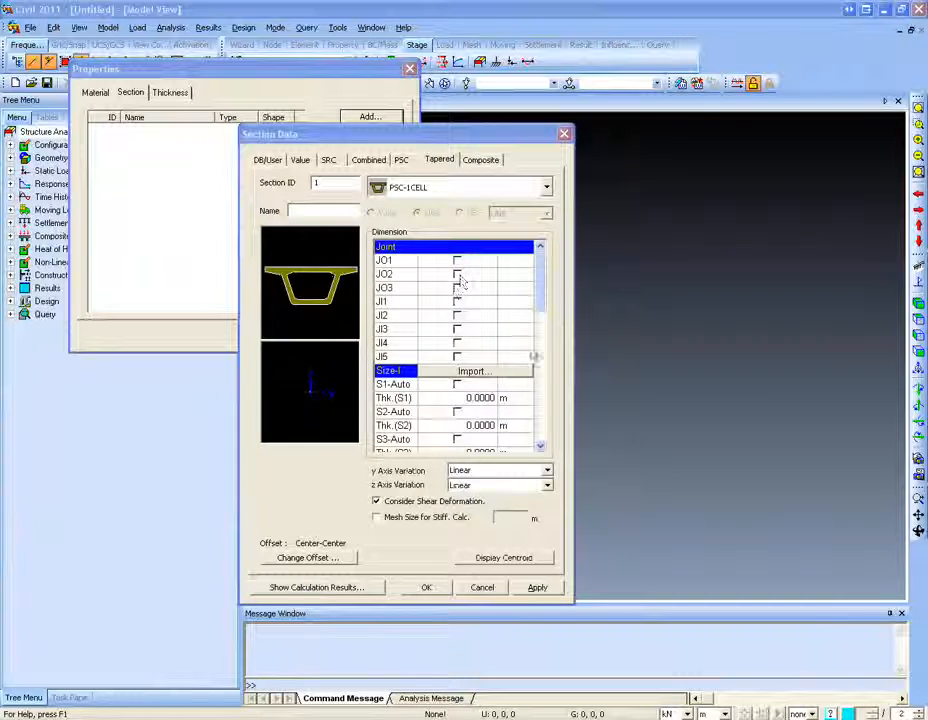
Step: Examine the Size-I and Size-J dimension inputs of the tapered PSC-1CELL section
scroll(461, 283, down, 3)
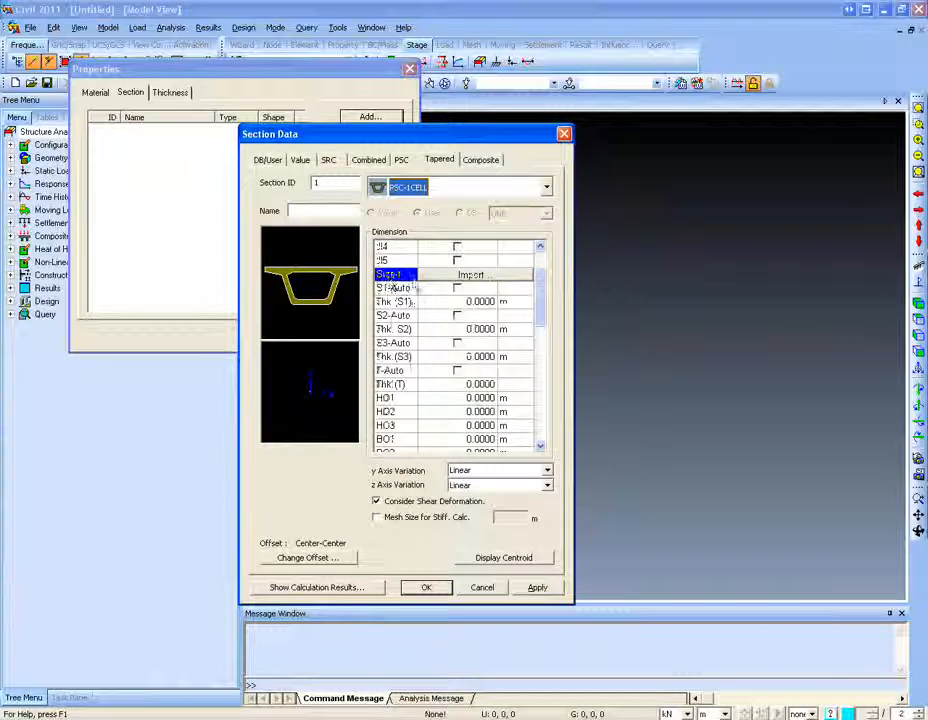
scroll(540, 289, down, 1)
scroll(540, 289, up, 1)
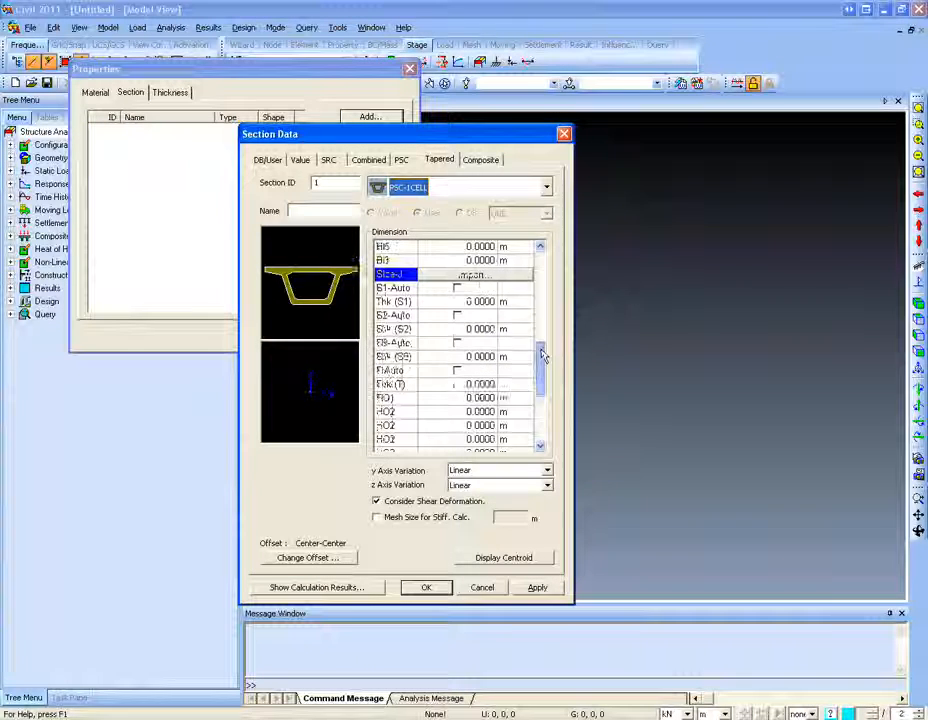
click(385, 274)
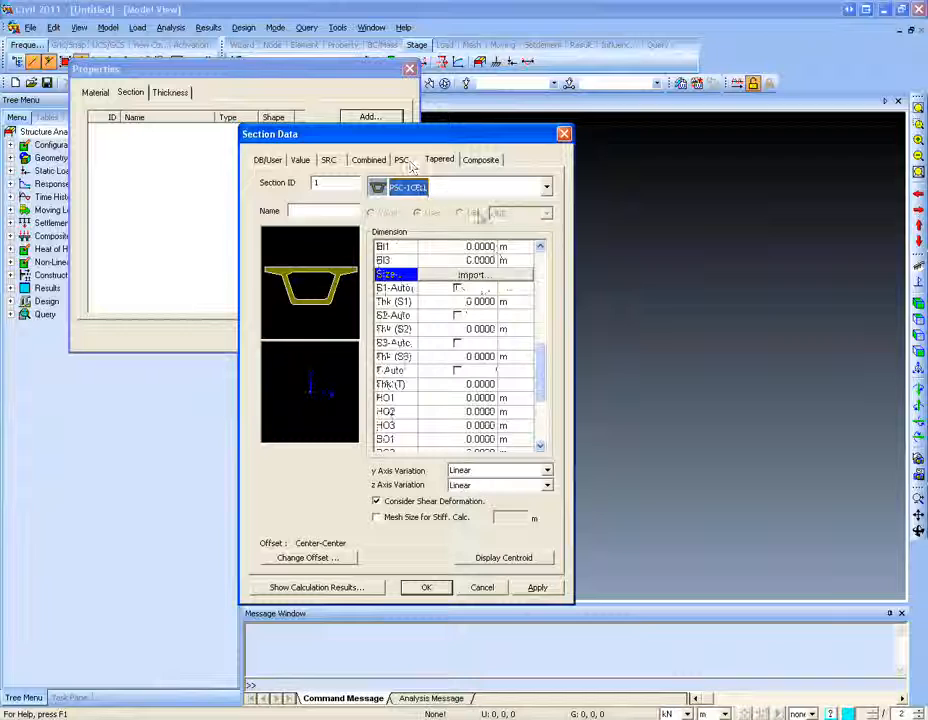
Step: Show the tapered PSC-Value inputs, and close the section data and properties dialogs without adding a section
click(491, 188)
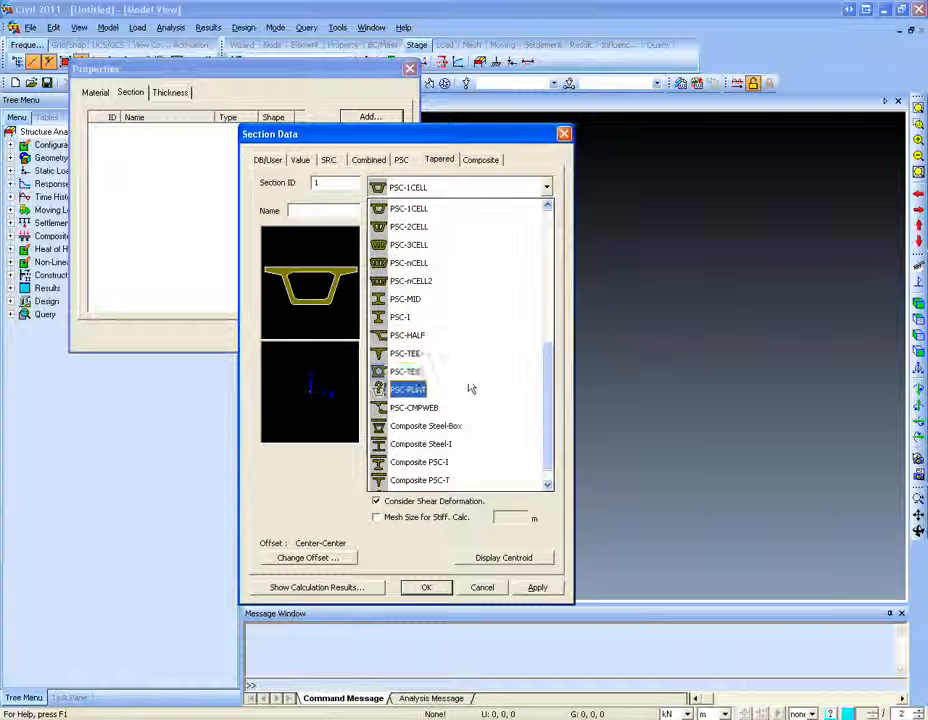
click(412, 390)
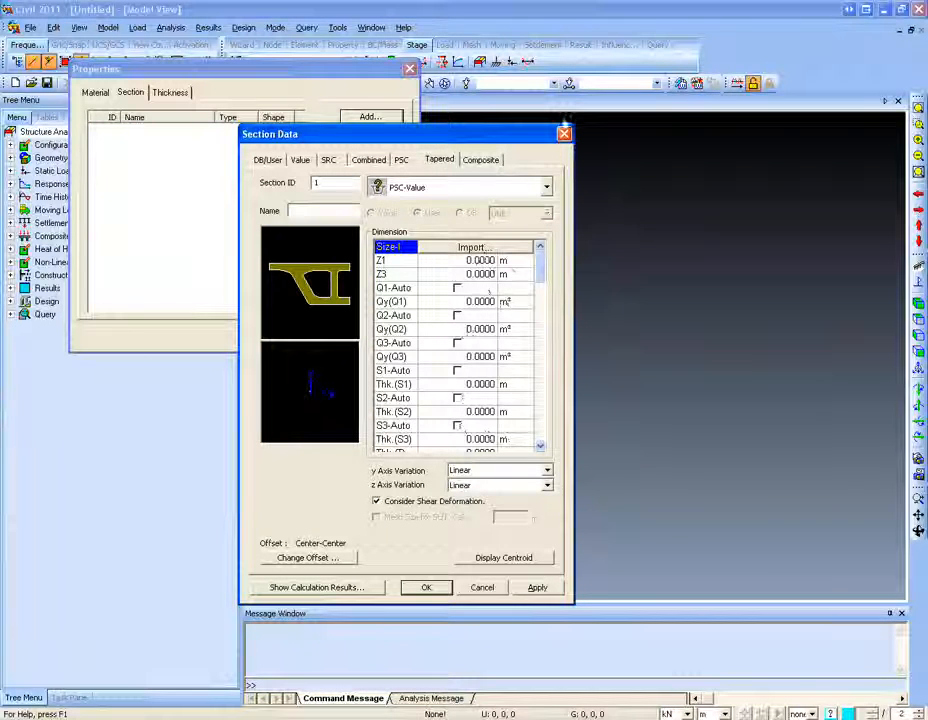
click(564, 132)
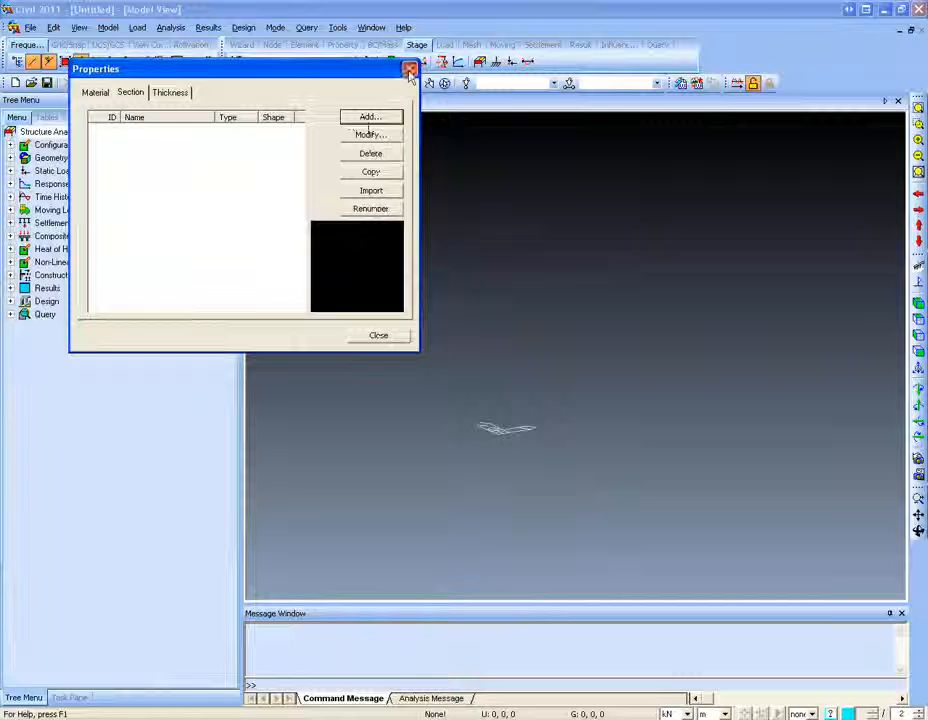
click(410, 70)
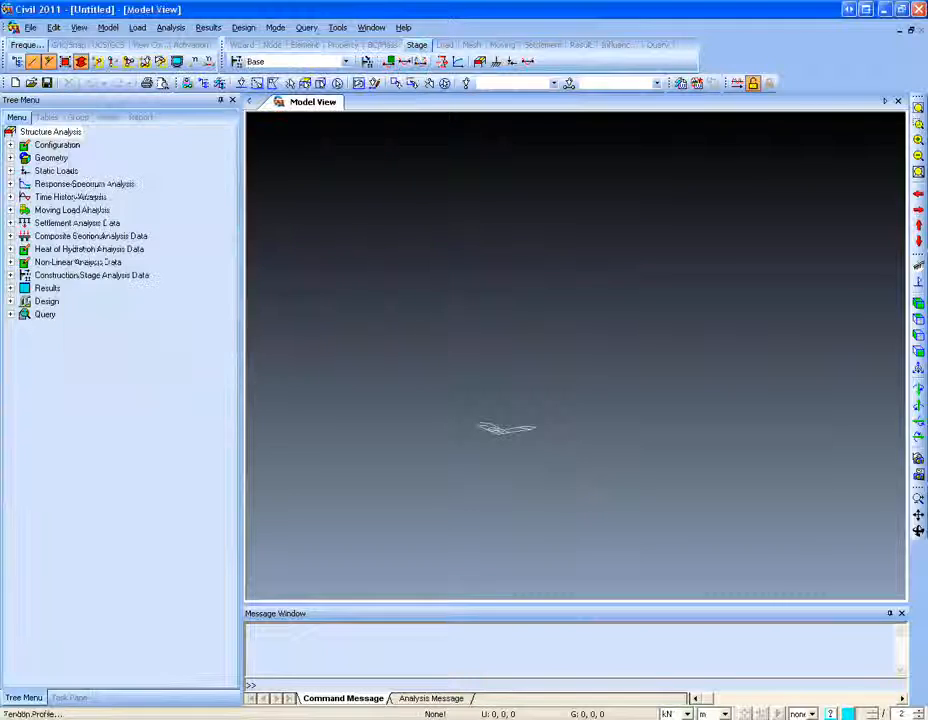
Step: Open the Sectional Property Calculator from midas Civil and set its unit system to kN and m
click(337, 28)
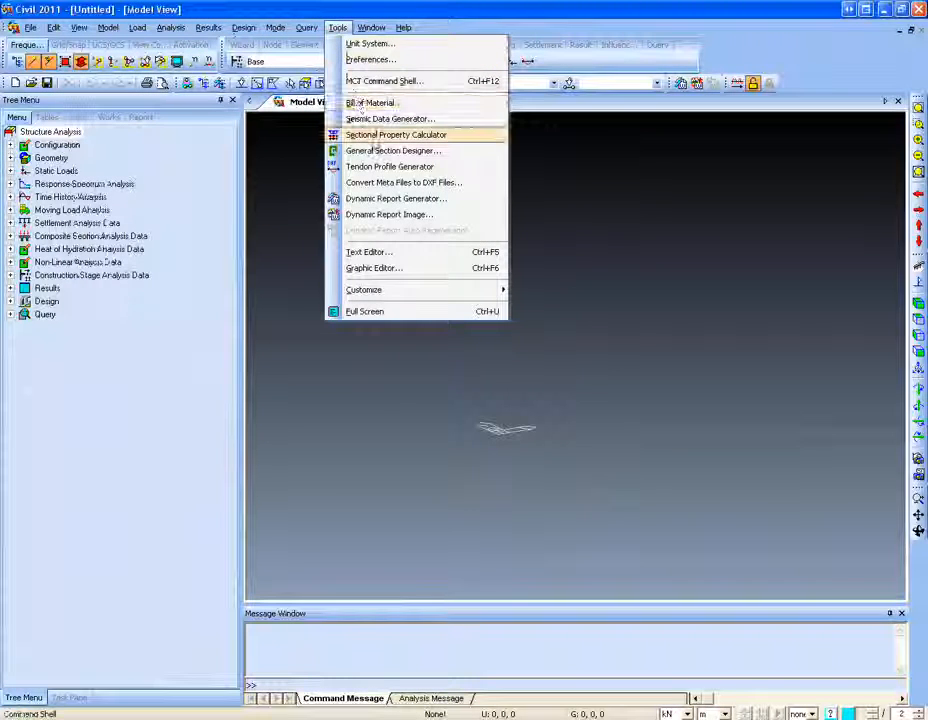
click(391, 136)
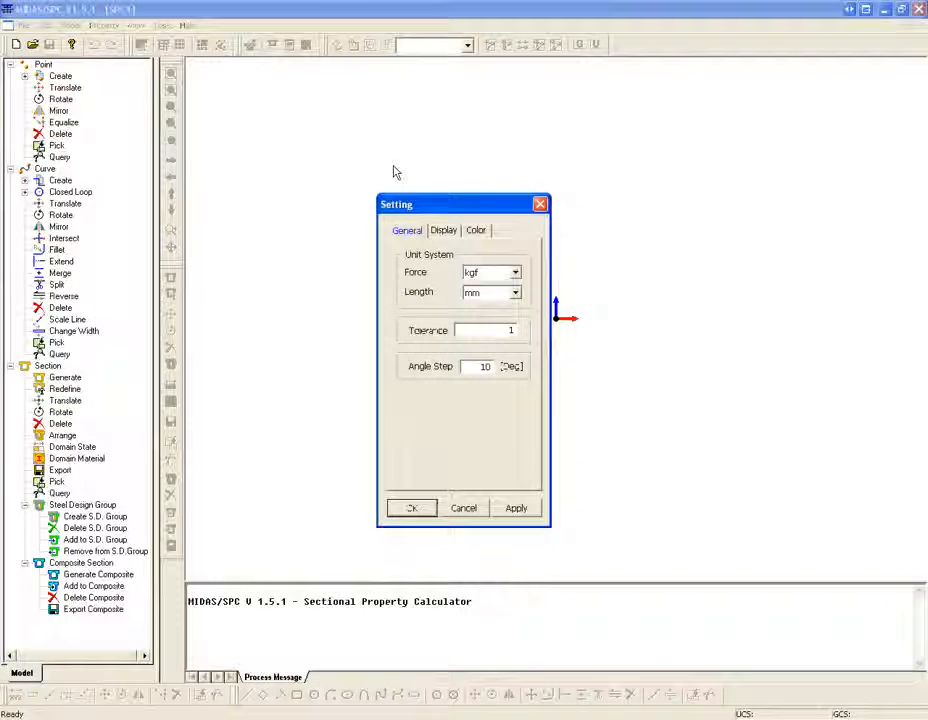
click(514, 273)
click(498, 287)
click(501, 275)
click(499, 297)
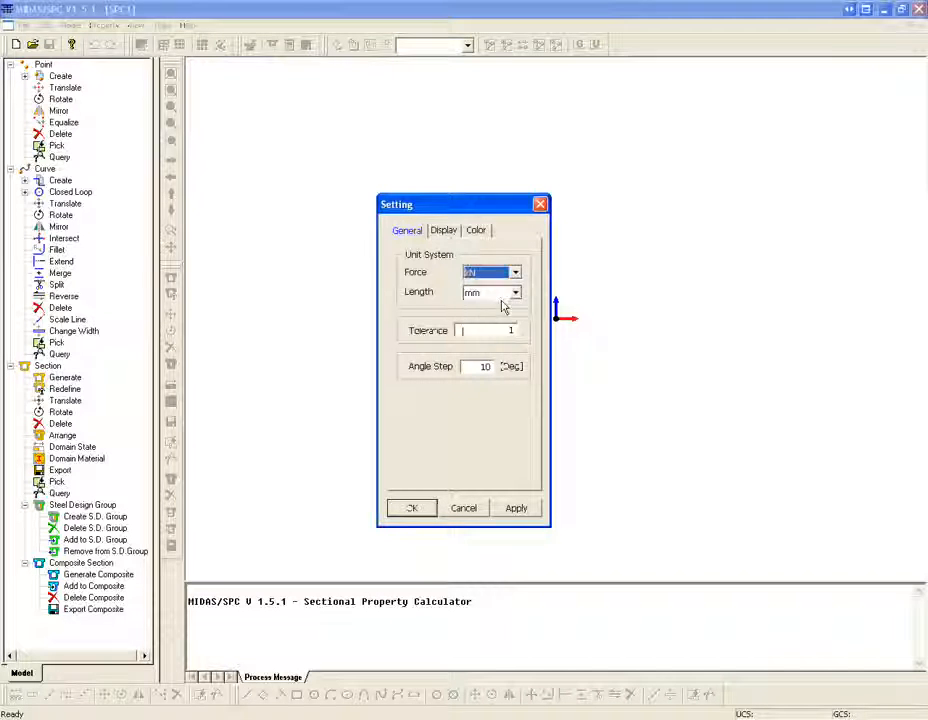
click(516, 293)
click(468, 306)
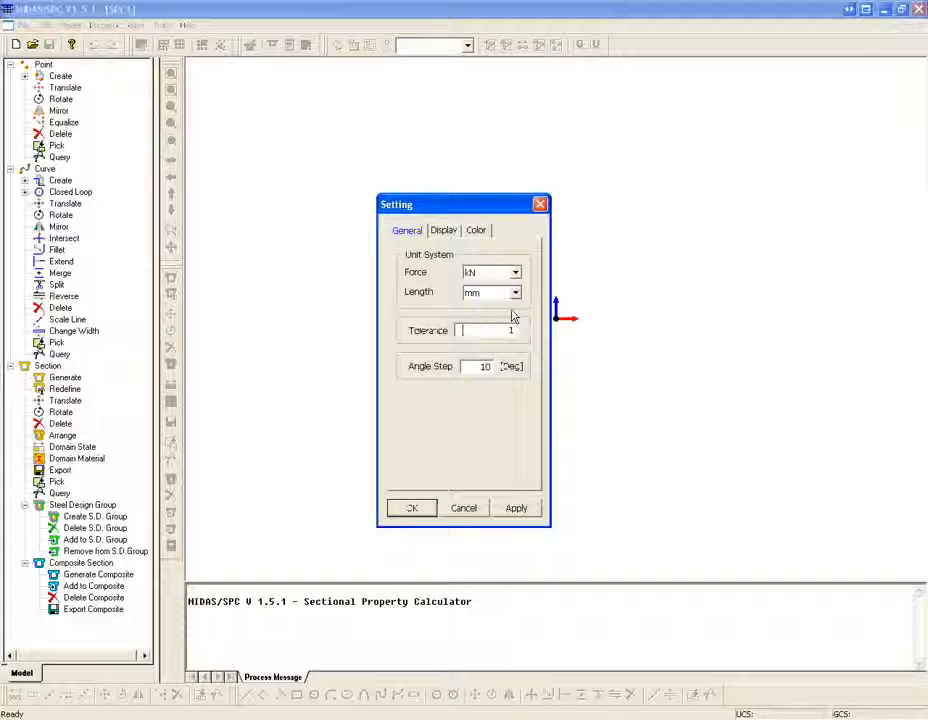
click(411, 508)
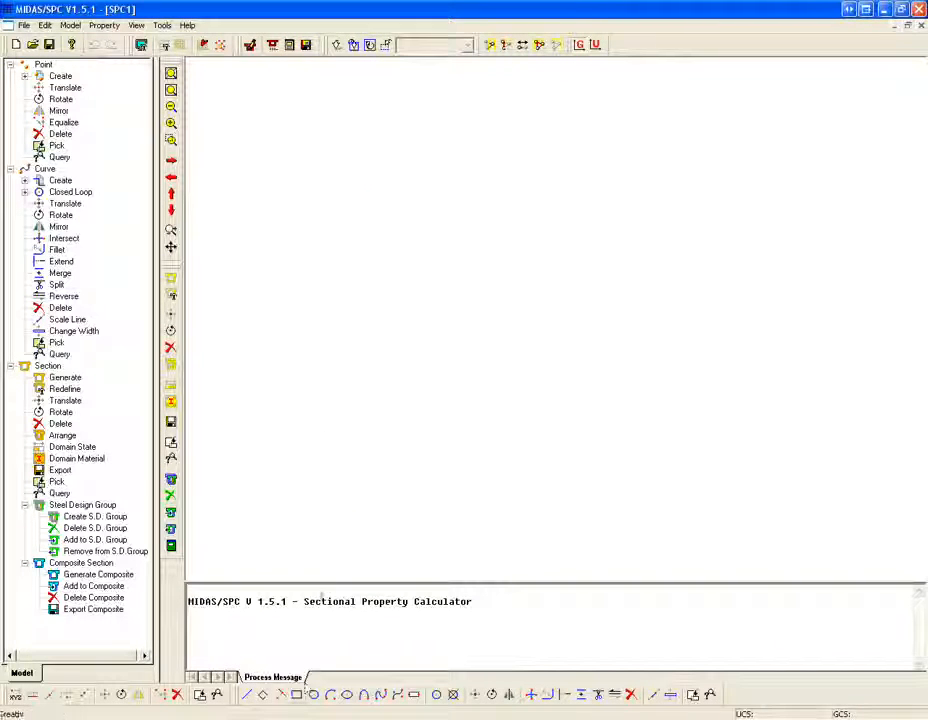
Step: Look through the available curve creation tools, such as line, polyline, circle, arc and cubic curve
click(76, 28)
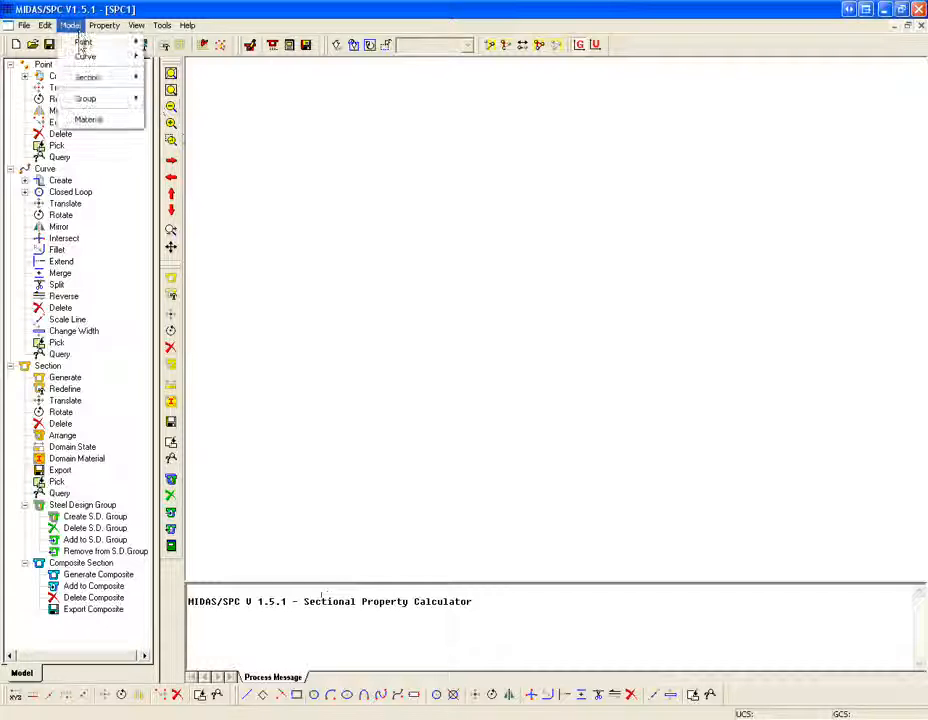
mouse_move(92, 57)
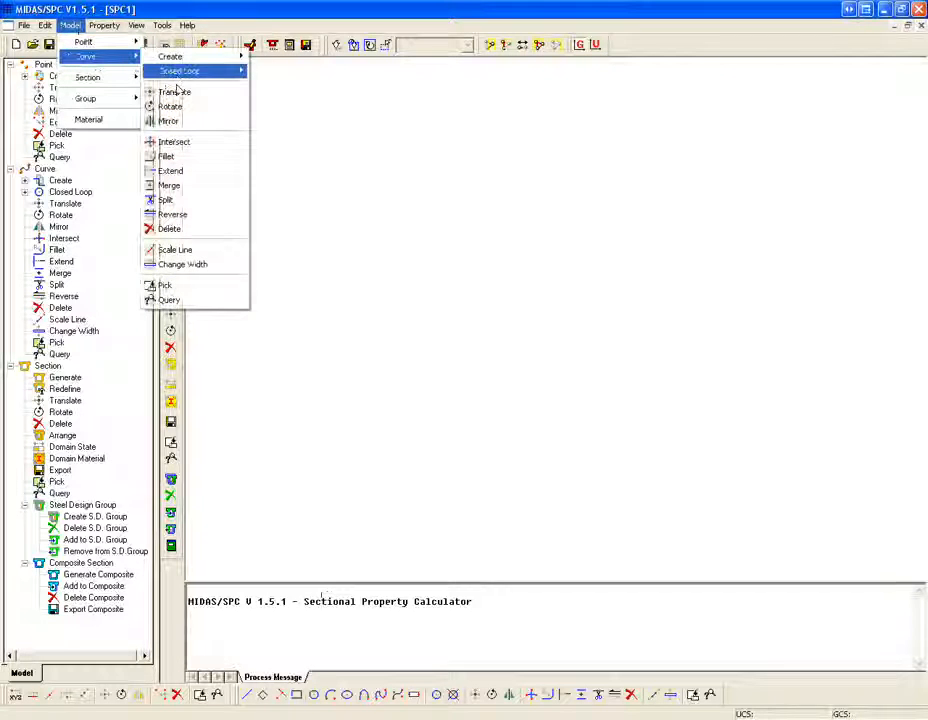
mouse_move(195, 57)
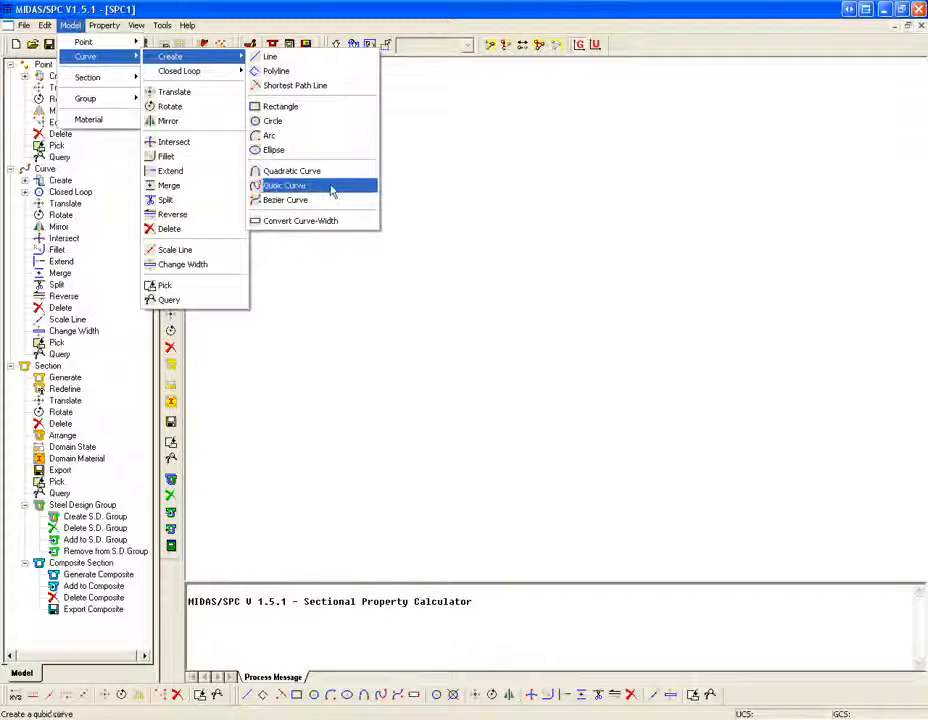
click(70, 26)
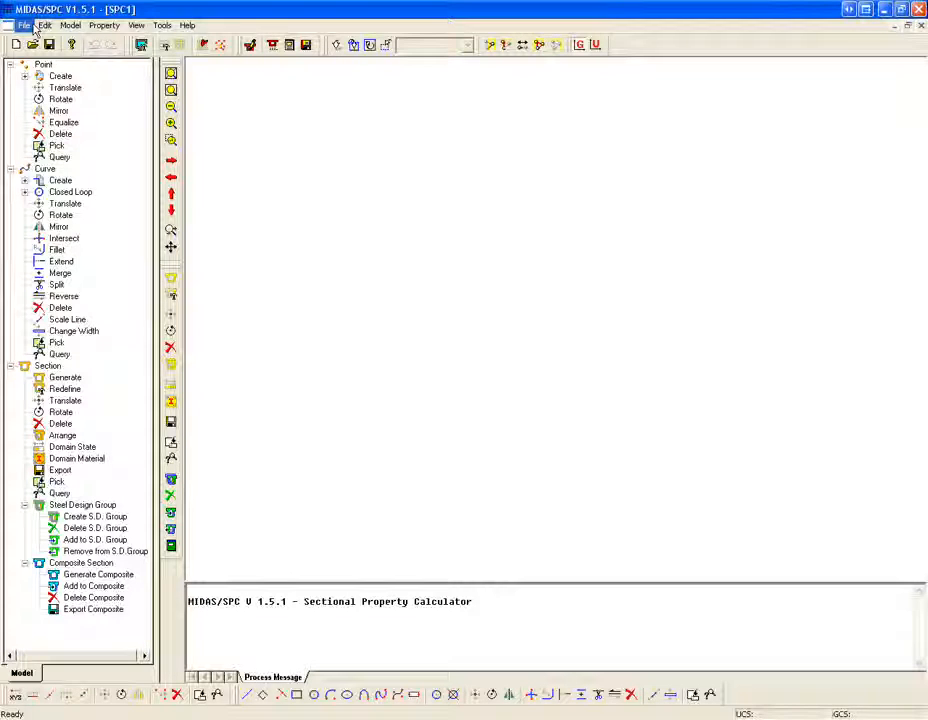
Step: Import the AutoCAD DXF file 4 cell PSC Box.dxf and check the imported data for intersections and duplicates
click(33, 27)
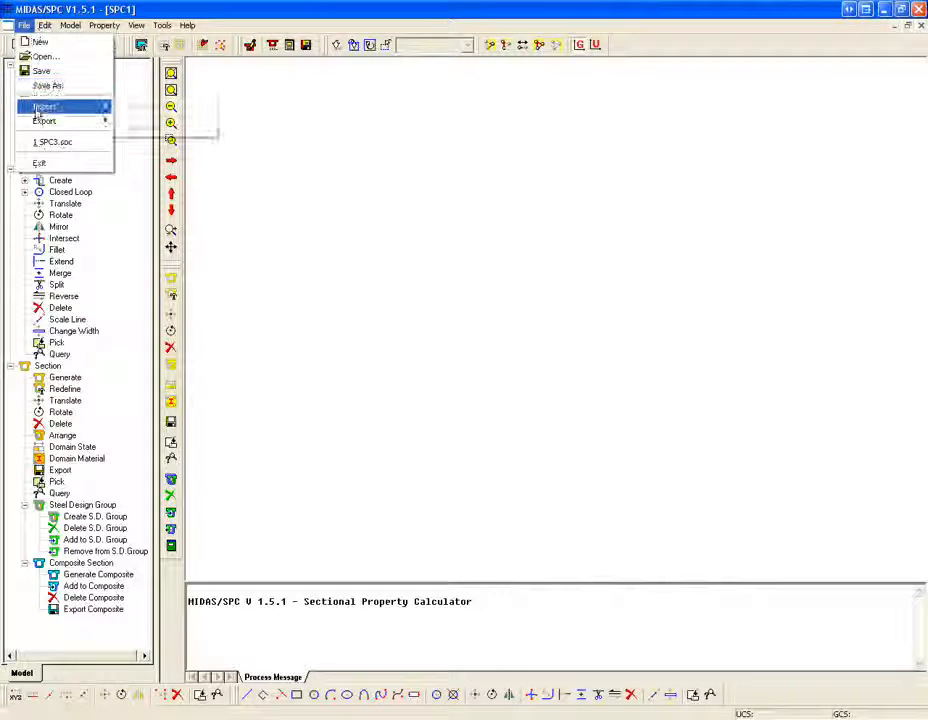
mouse_move(45, 106)
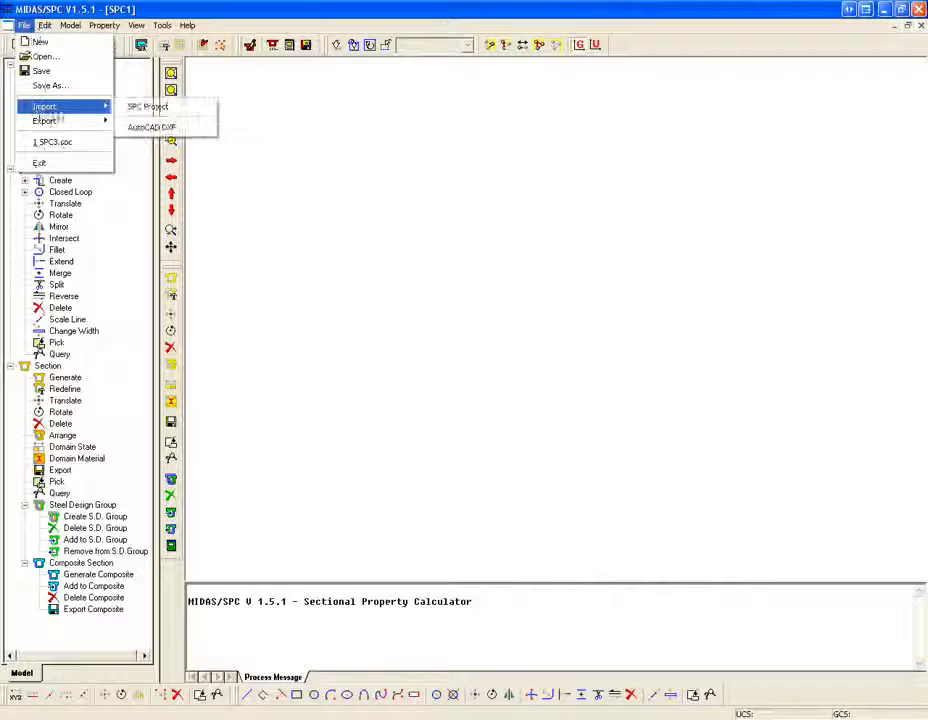
click(168, 128)
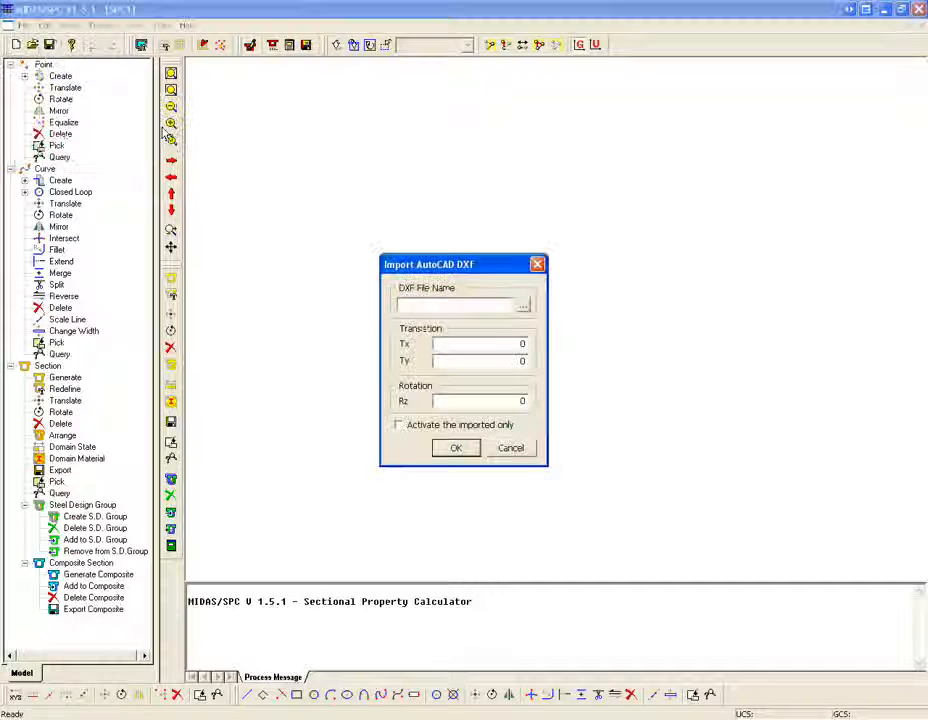
click(523, 305)
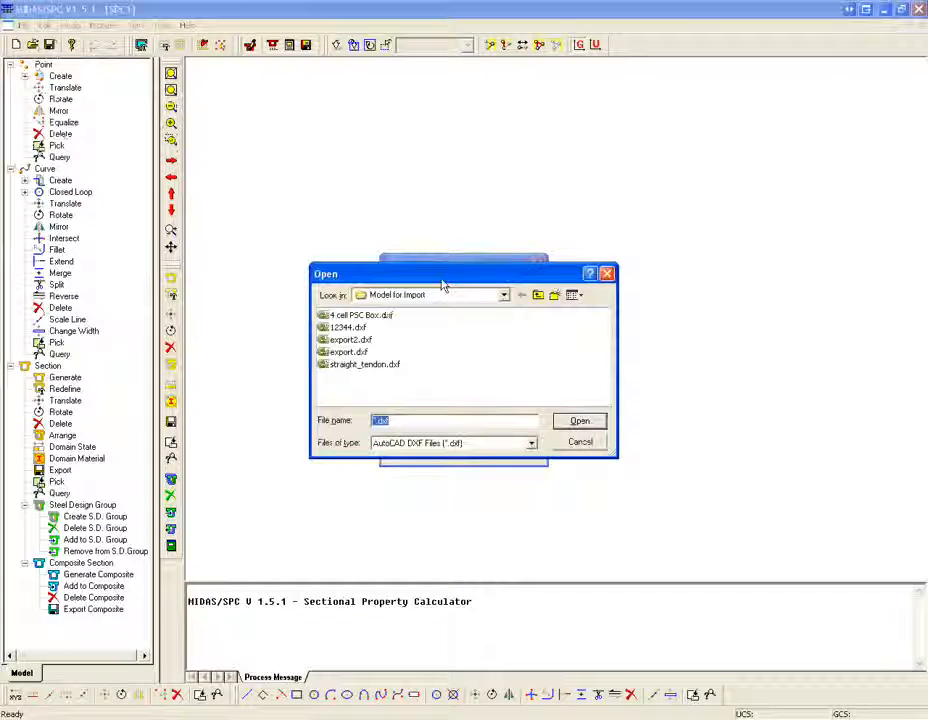
drag(443, 286, 436, 230)
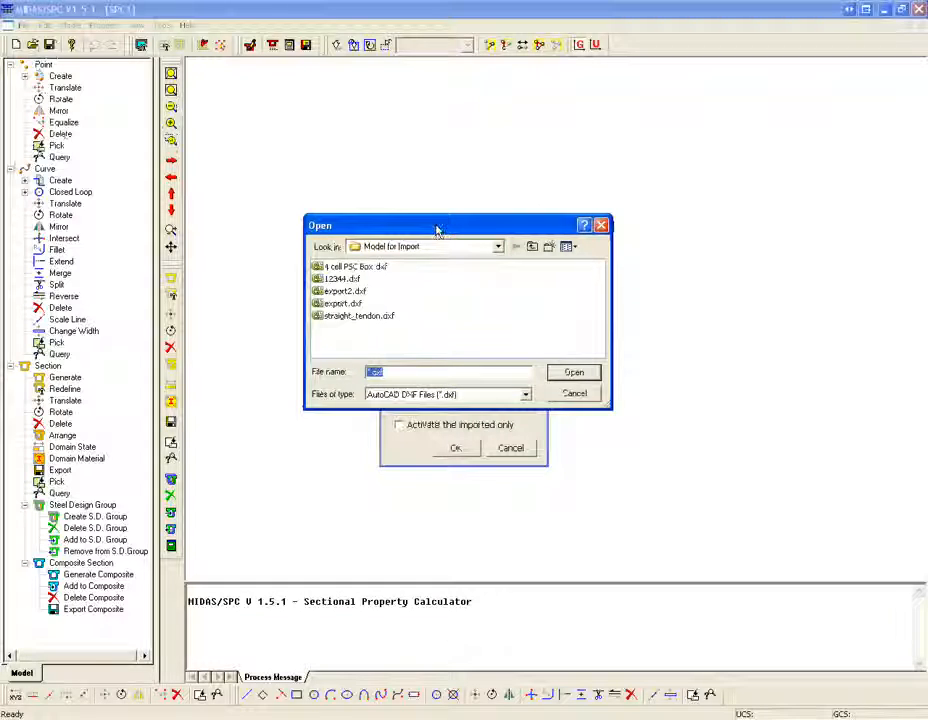
double_click(350, 266)
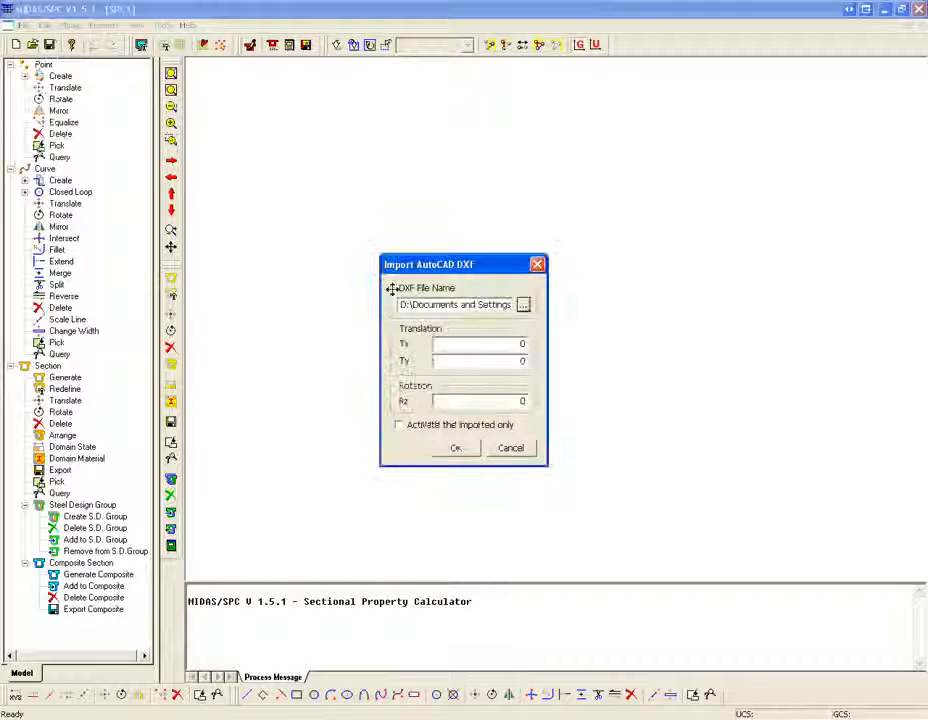
click(459, 448)
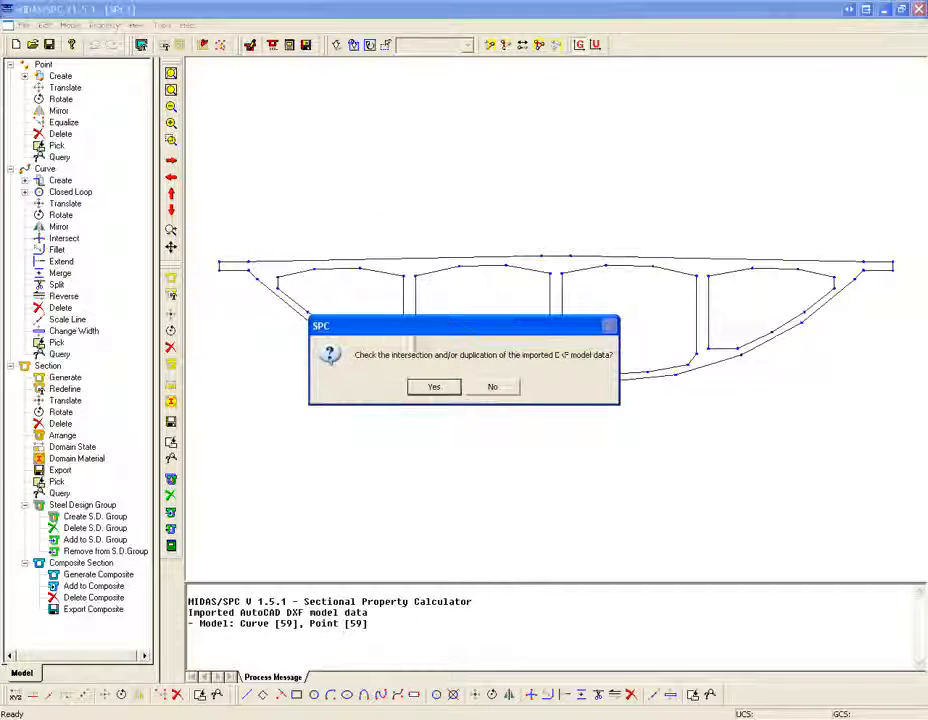
click(433, 387)
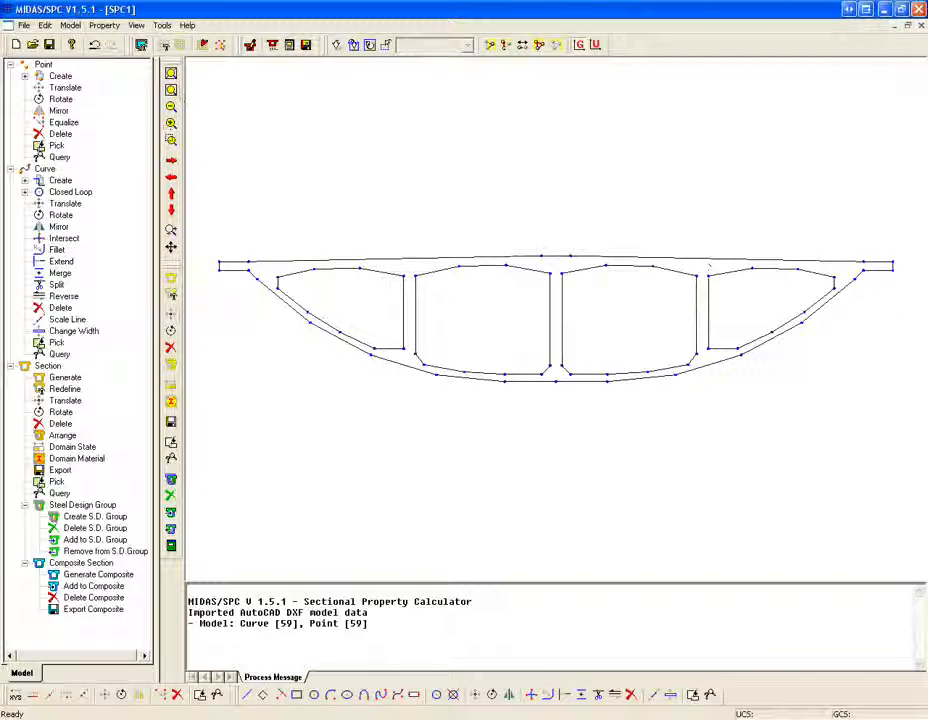
Step: Set up section generation with the Plane type and the name psc section
click(70, 25)
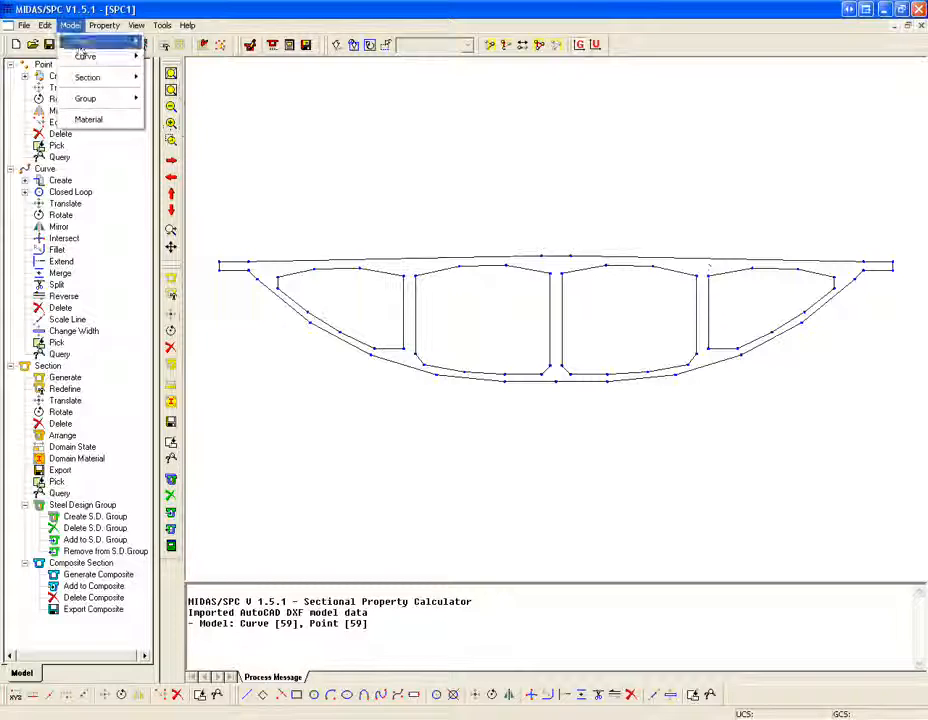
mouse_move(72, 43)
mouse_move(88, 77)
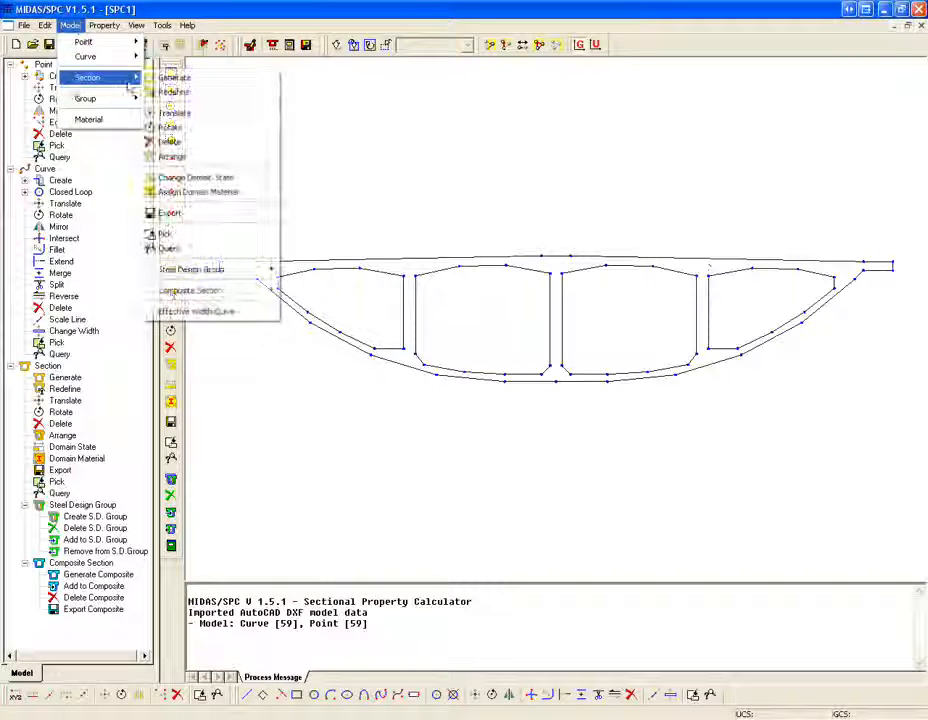
click(193, 90)
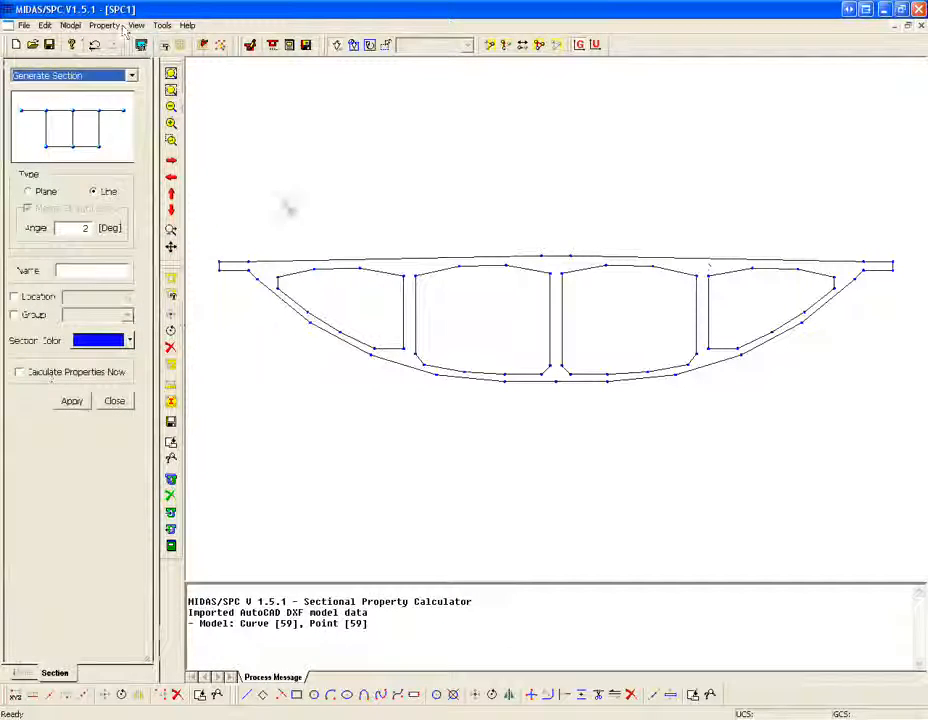
click(42, 196)
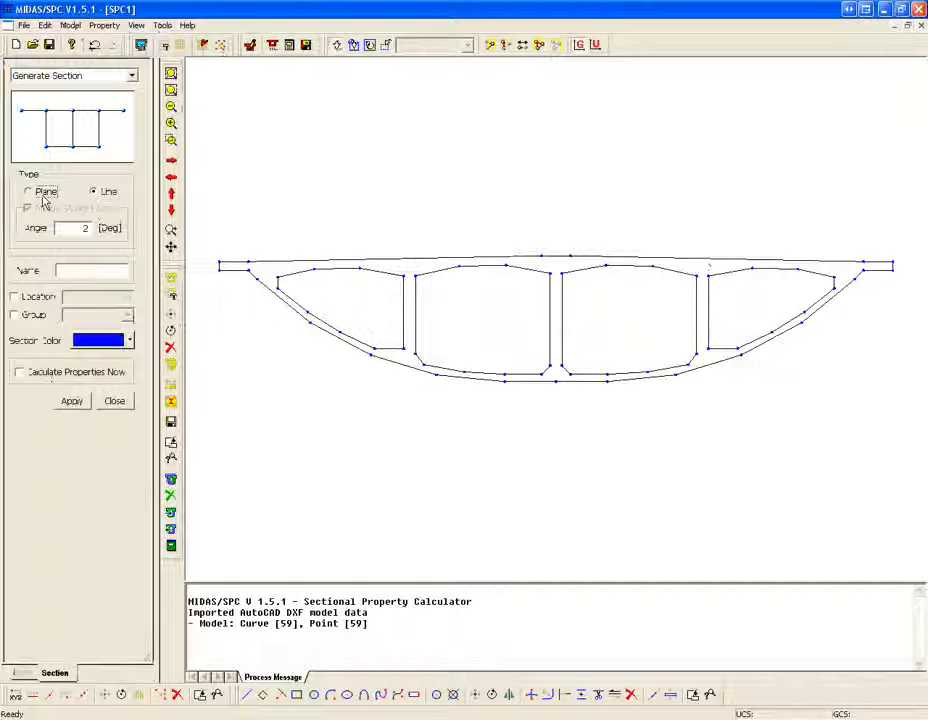
click(42, 196)
click(97, 194)
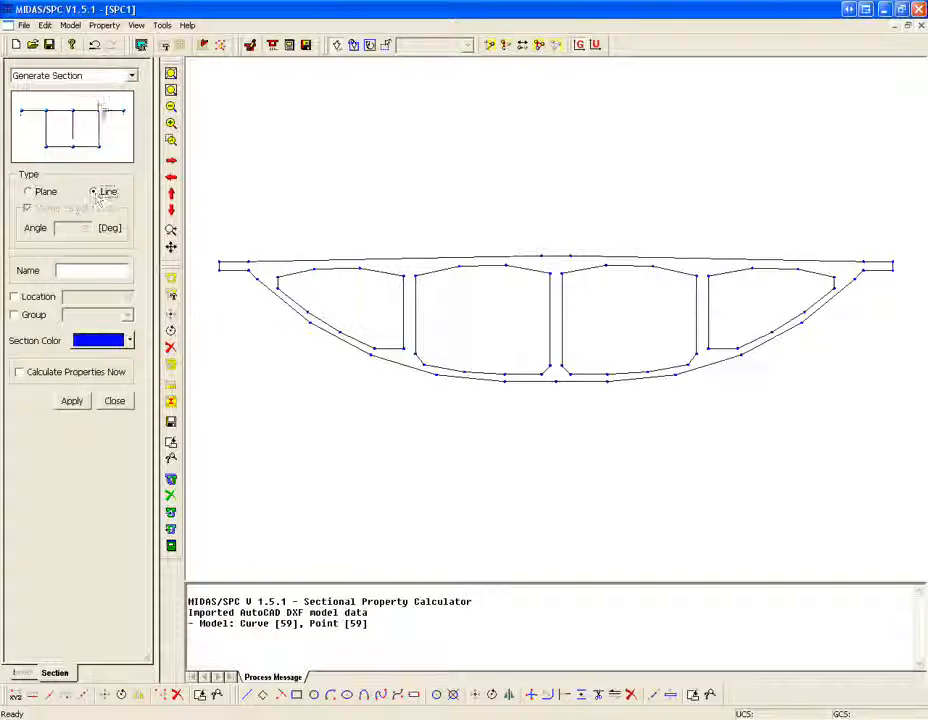
click(42, 191)
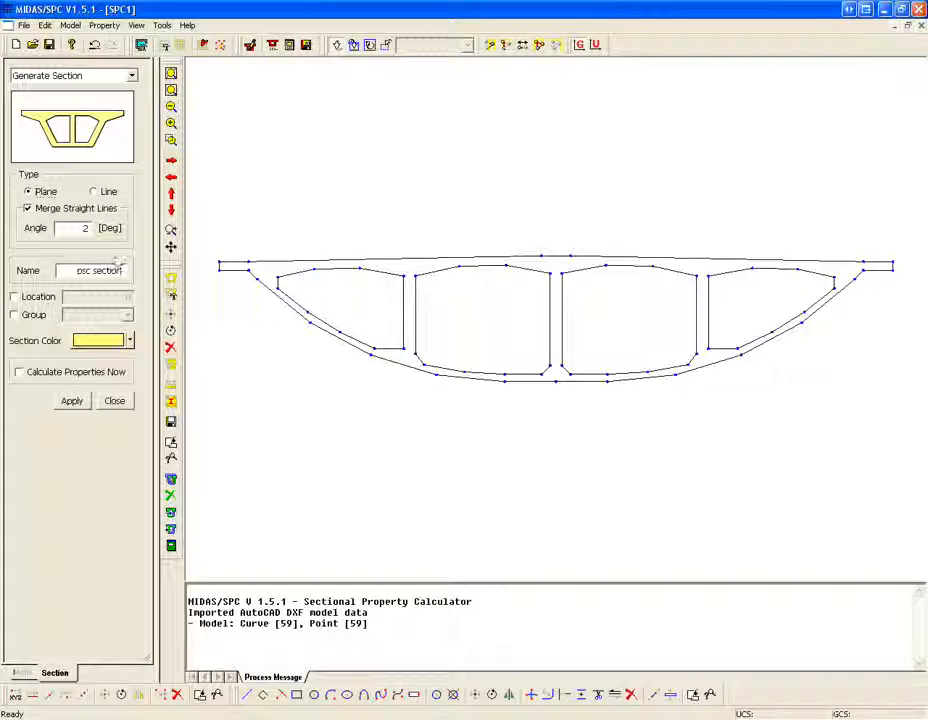
Step: Generate the section from all the imported box outline curves, with its properties calculated immediately
mouse_move(213, 182)
mouse_down()
mouse_move(638, 304)
mouse_move(922, 453)
mouse_up()
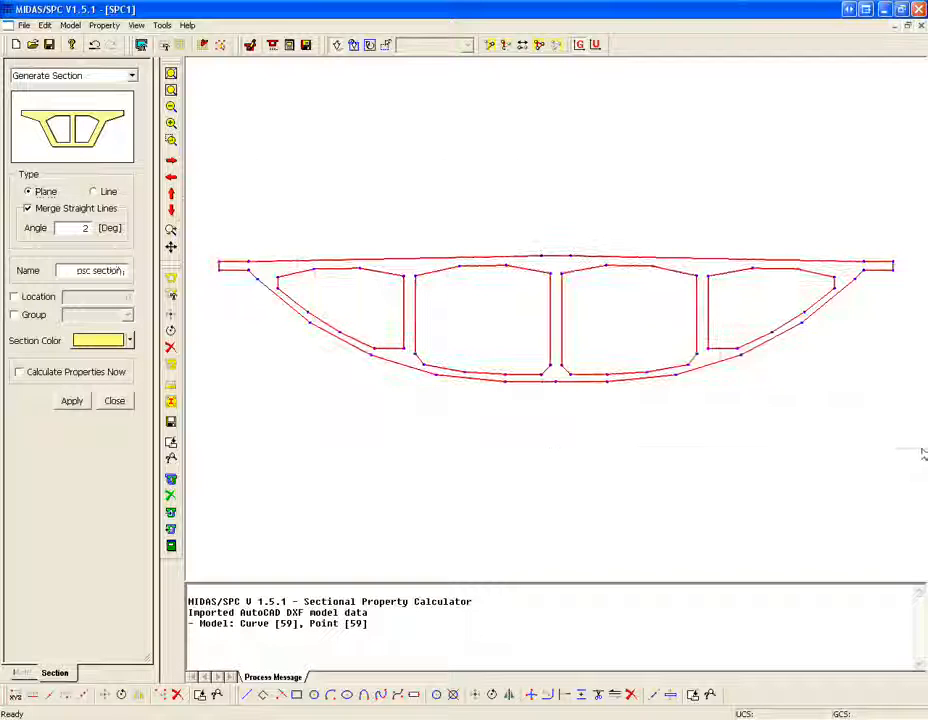
click(30, 373)
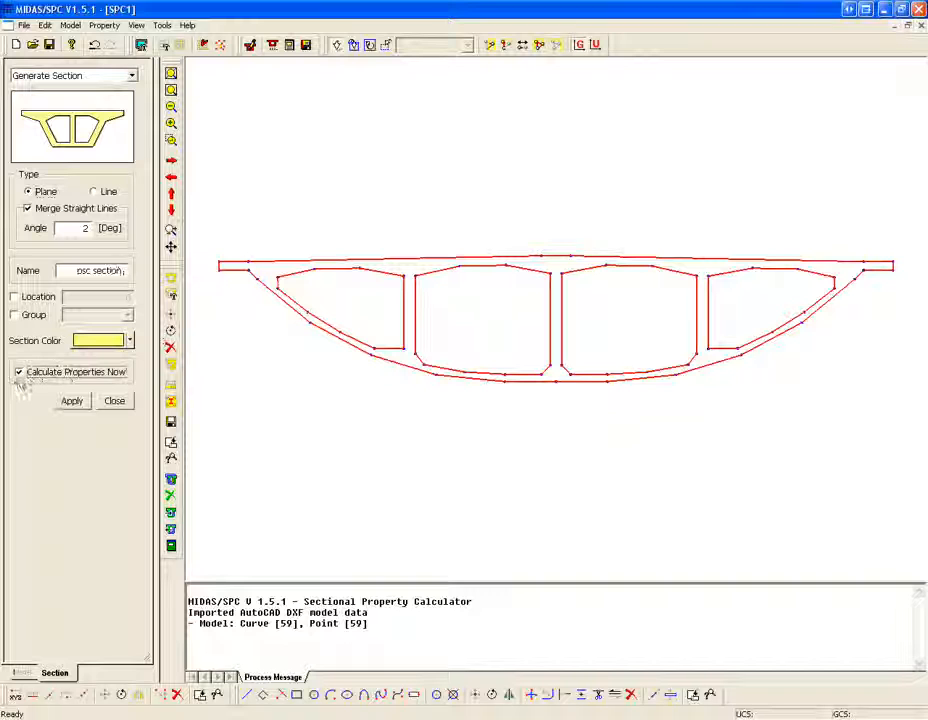
click(70, 401)
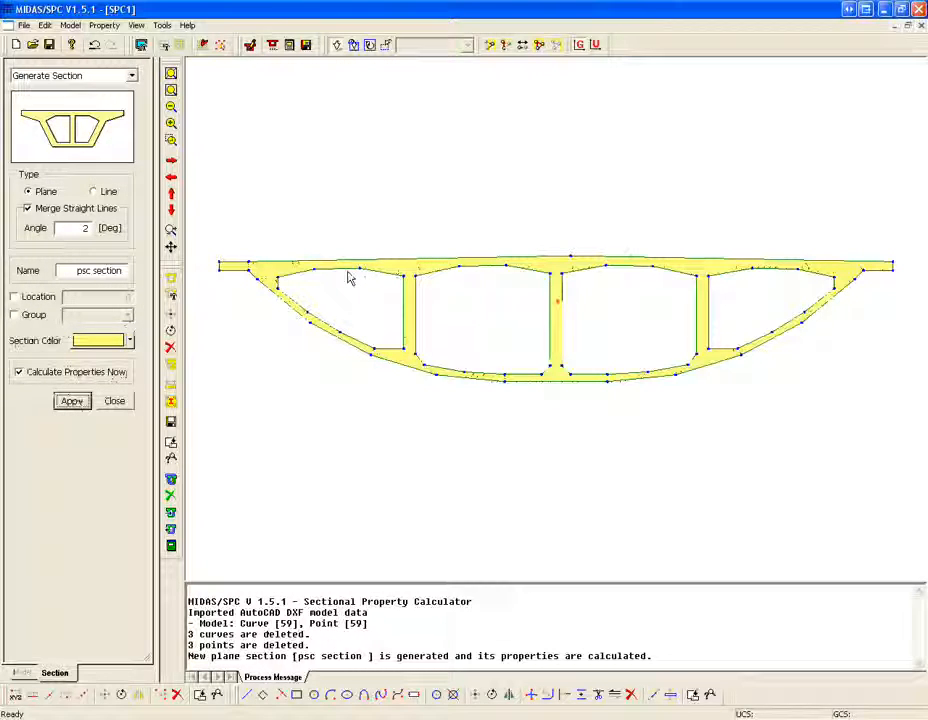
Step: Review the calculated properties of psc section in the result list and close the list
click(104, 26)
click(118, 77)
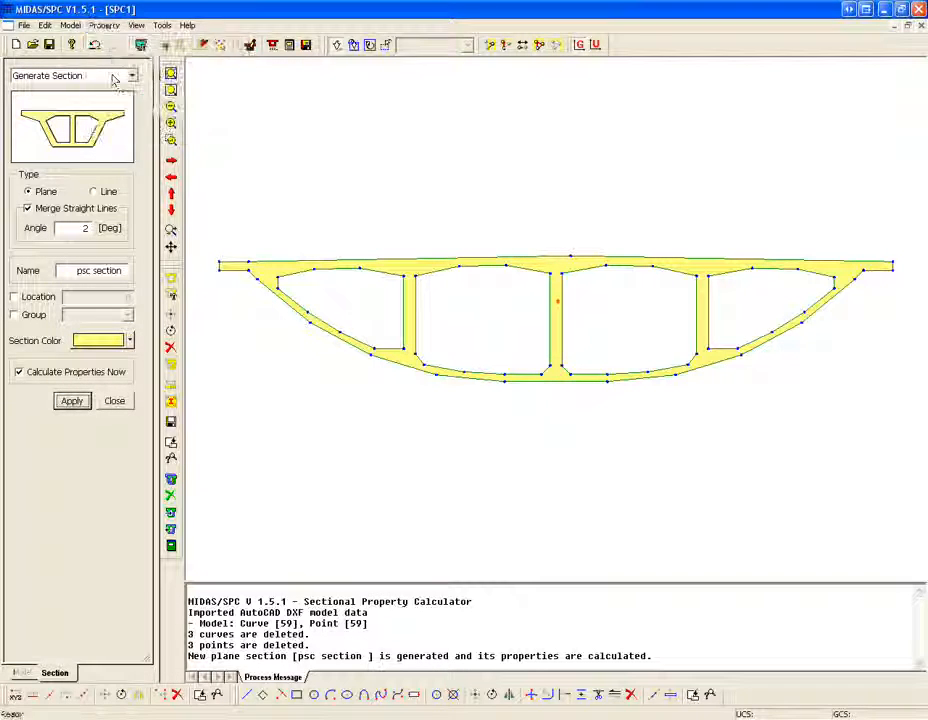
drag(414, 124, 399, 77)
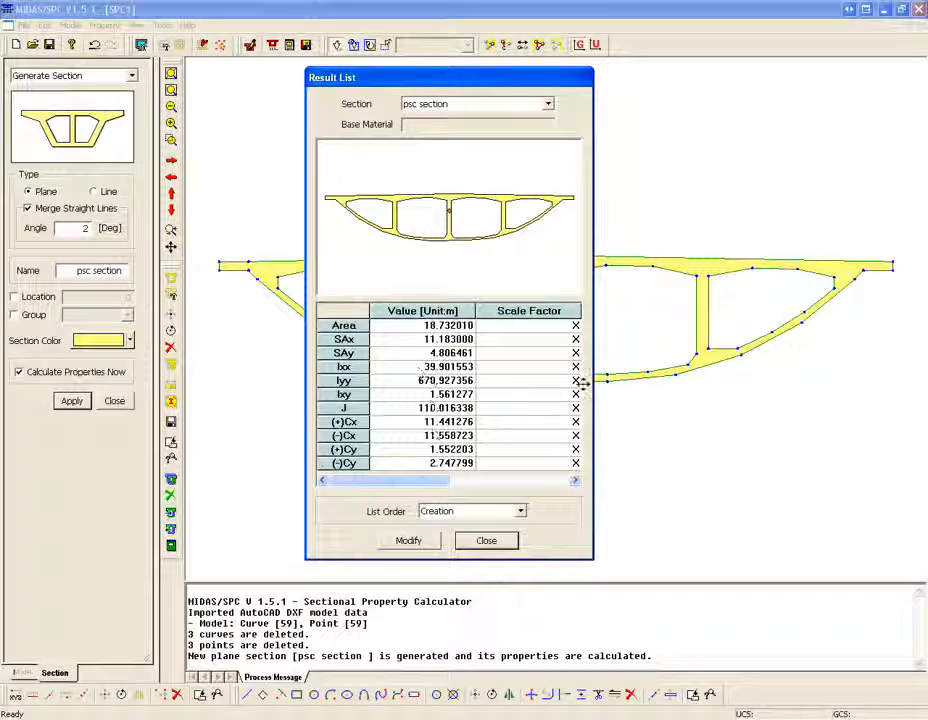
mouse_move(425, 480)
mouse_down()
mouse_move(528, 474)
mouse_move(440, 482)
mouse_up()
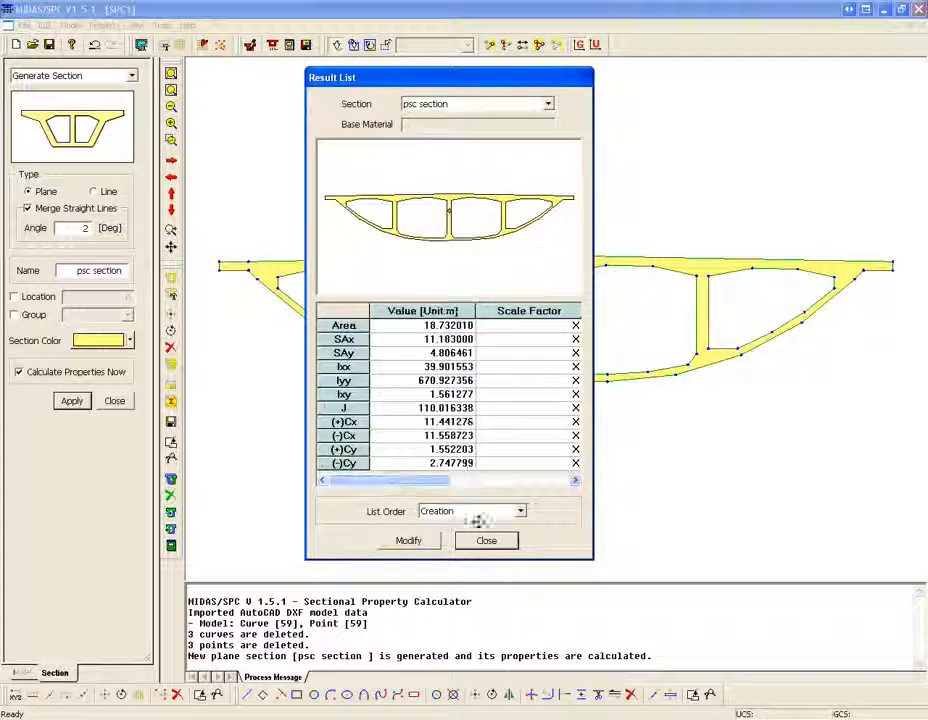
click(486, 540)
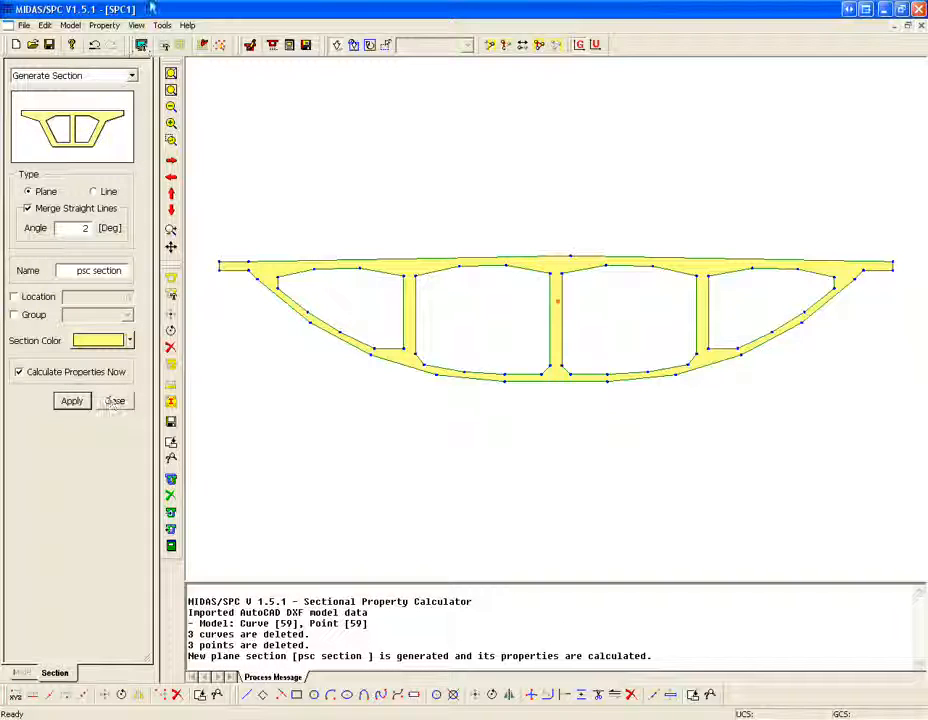
Step: Export psc section as a MIDAS Section File named 4cell section in the Model for Import folder
click(70, 25)
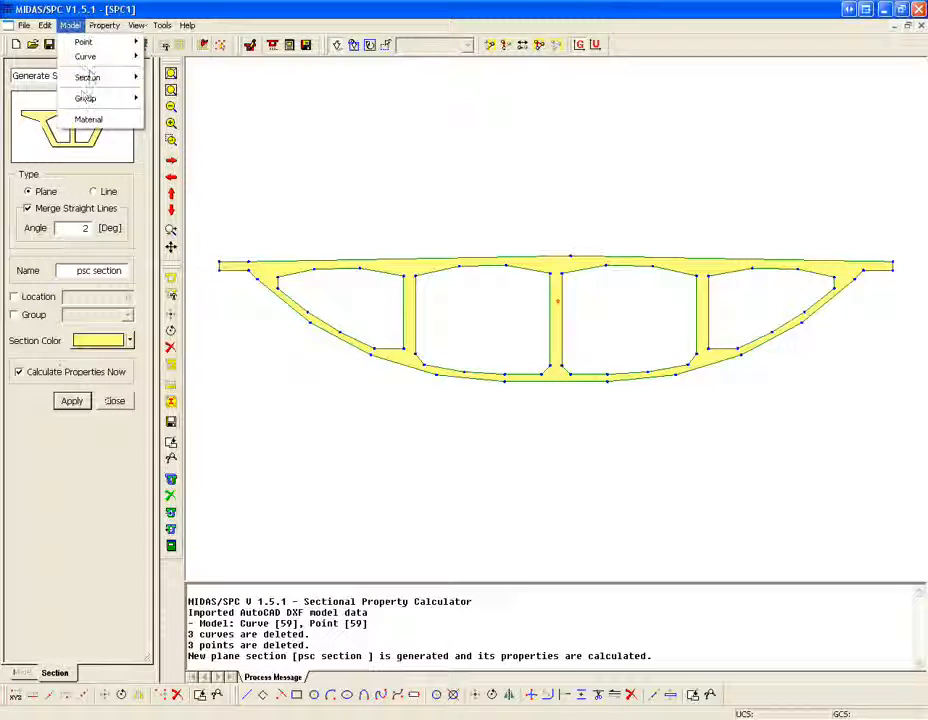
mouse_move(88, 84)
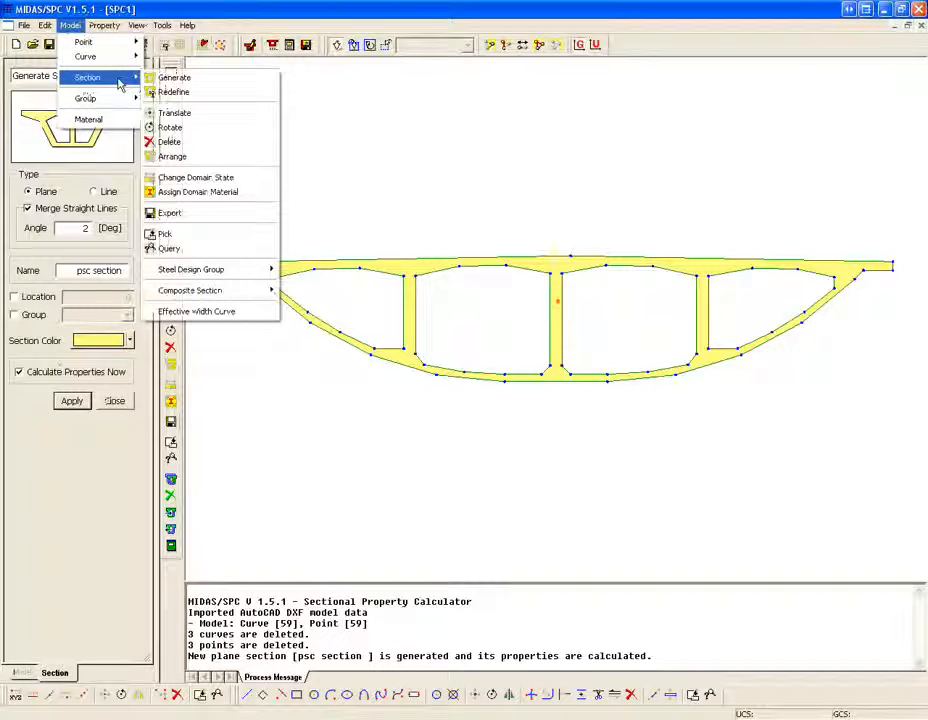
click(170, 213)
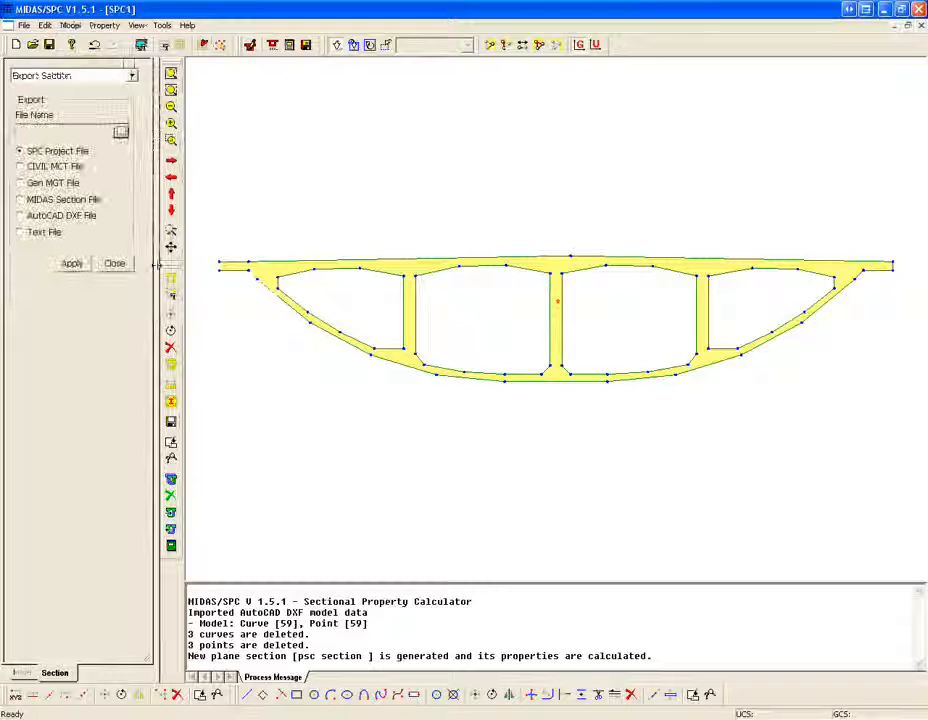
click(43, 203)
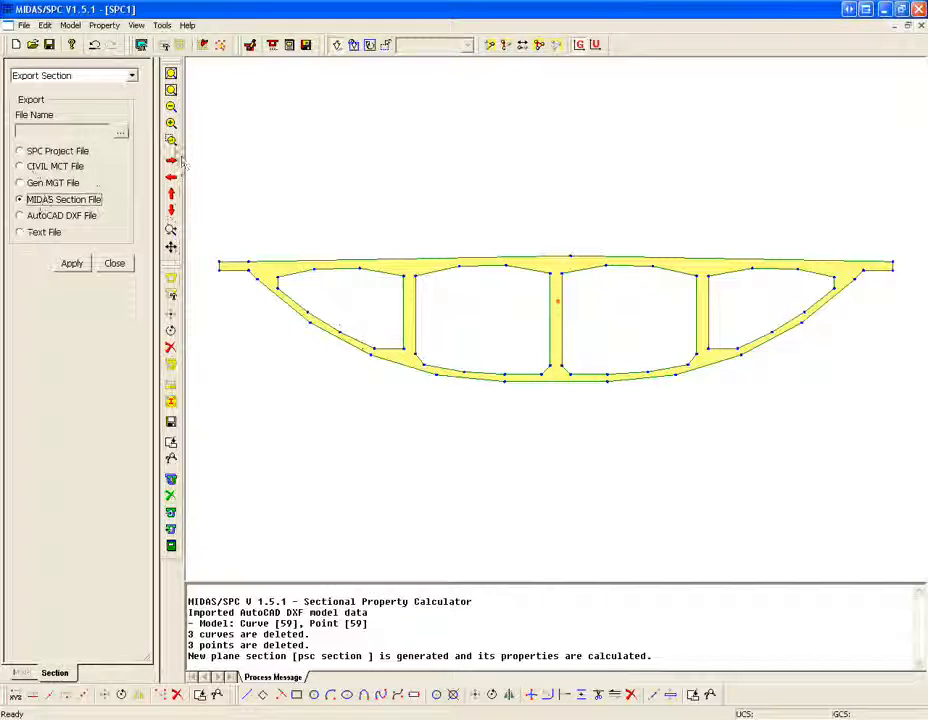
click(120, 131)
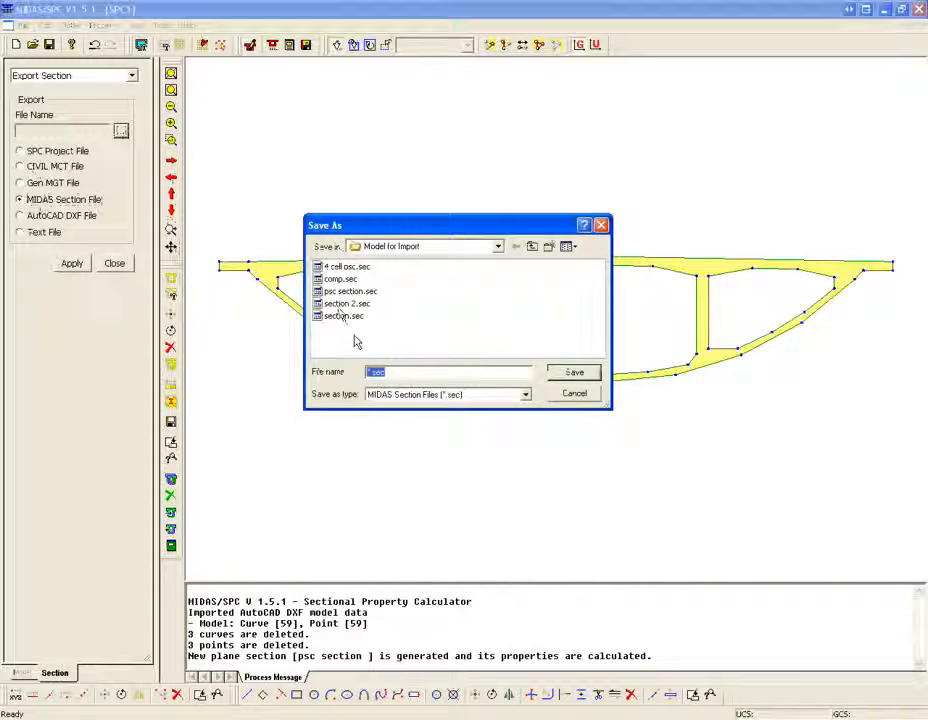
text(4cell sec)
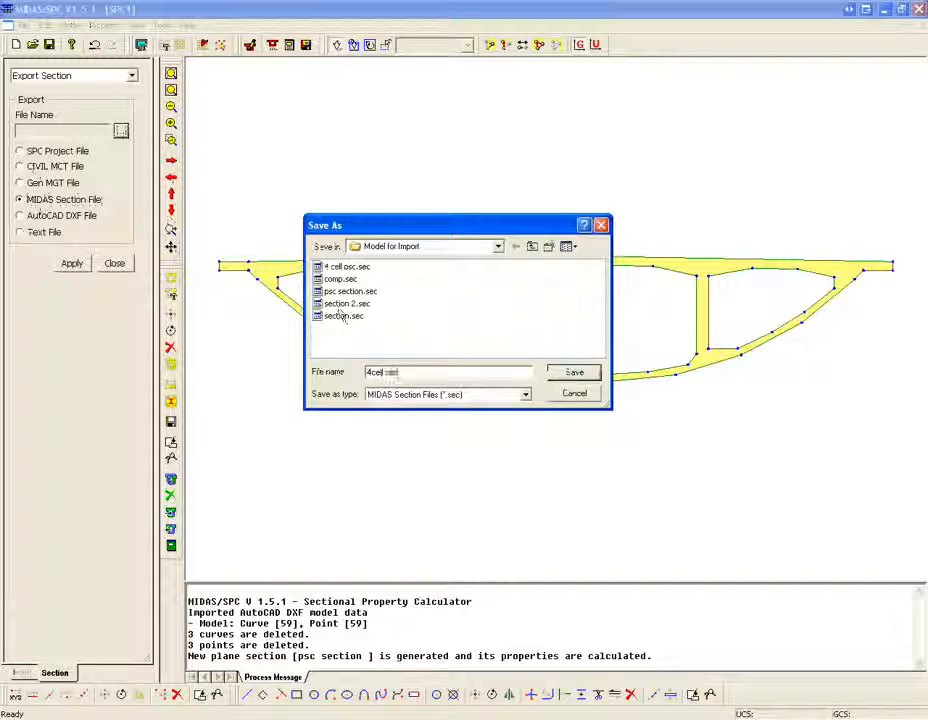
text(tion)
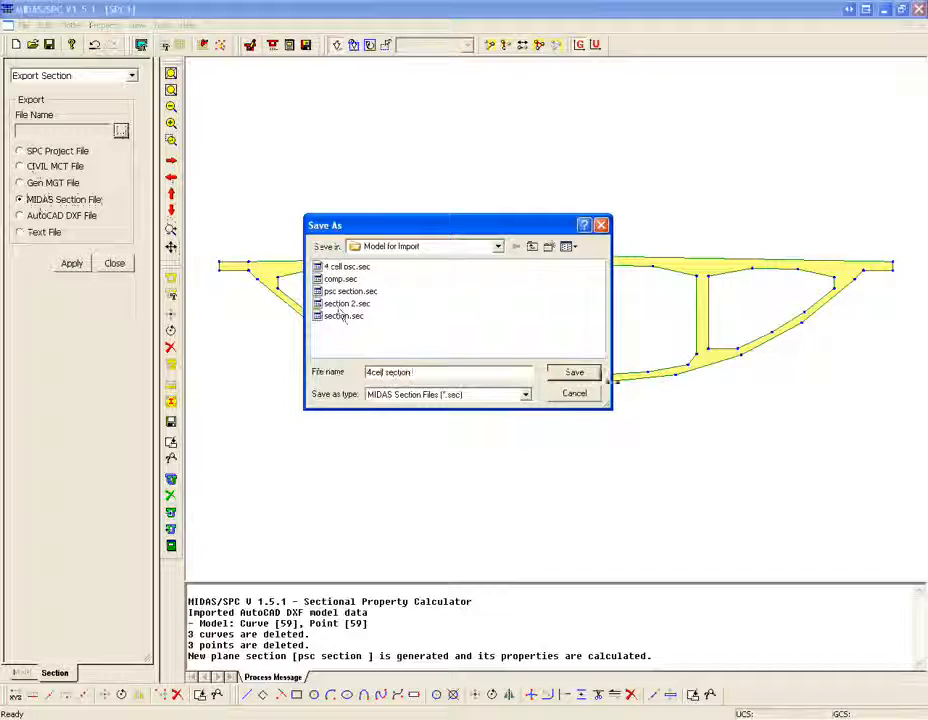
click(576, 373)
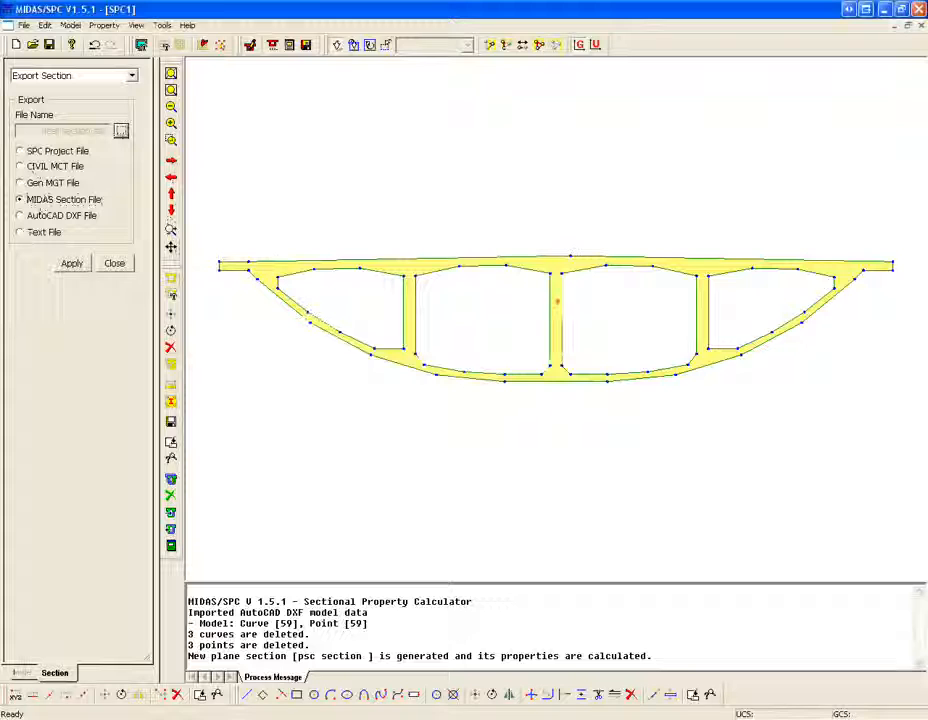
click(76, 266)
click(112, 268)
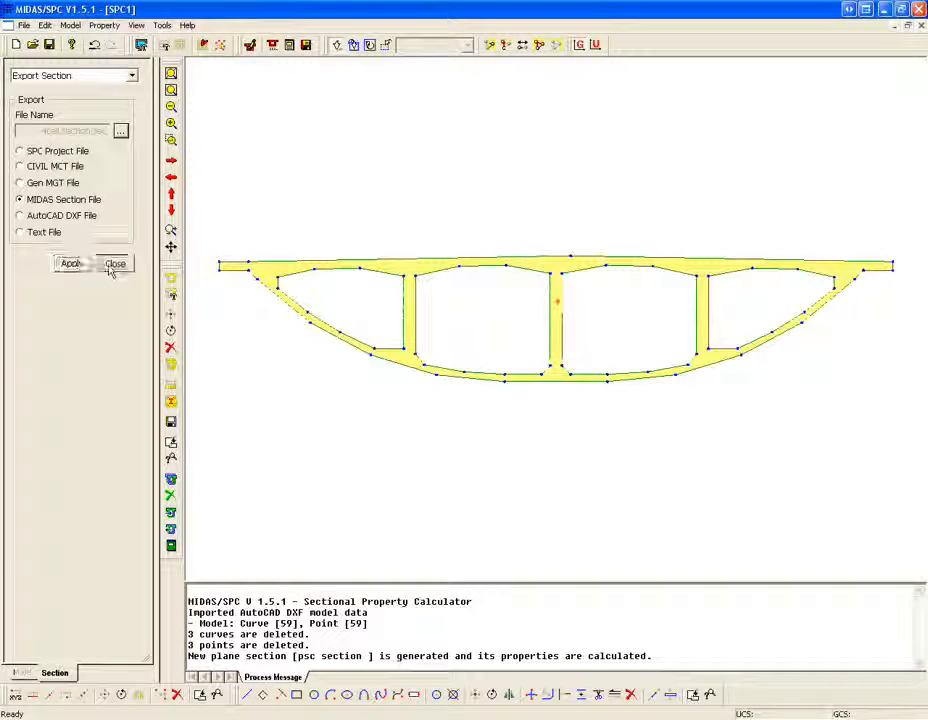
Step: Close the Sectional Property Calculator without saving changes and start adding a new section in midas Civil
click(918, 10)
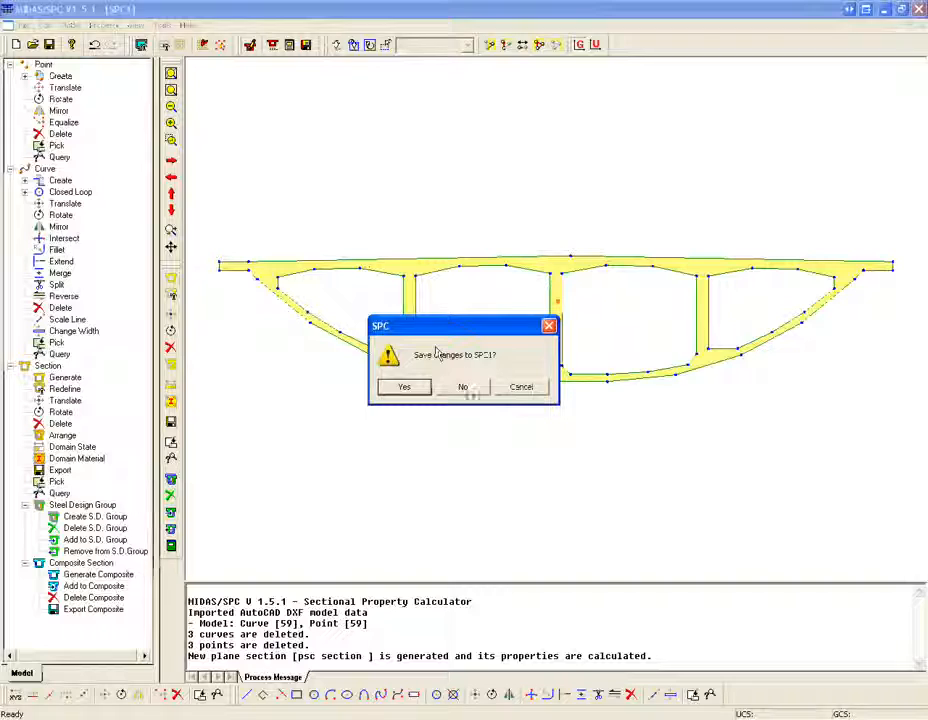
click(463, 386)
click(107, 28)
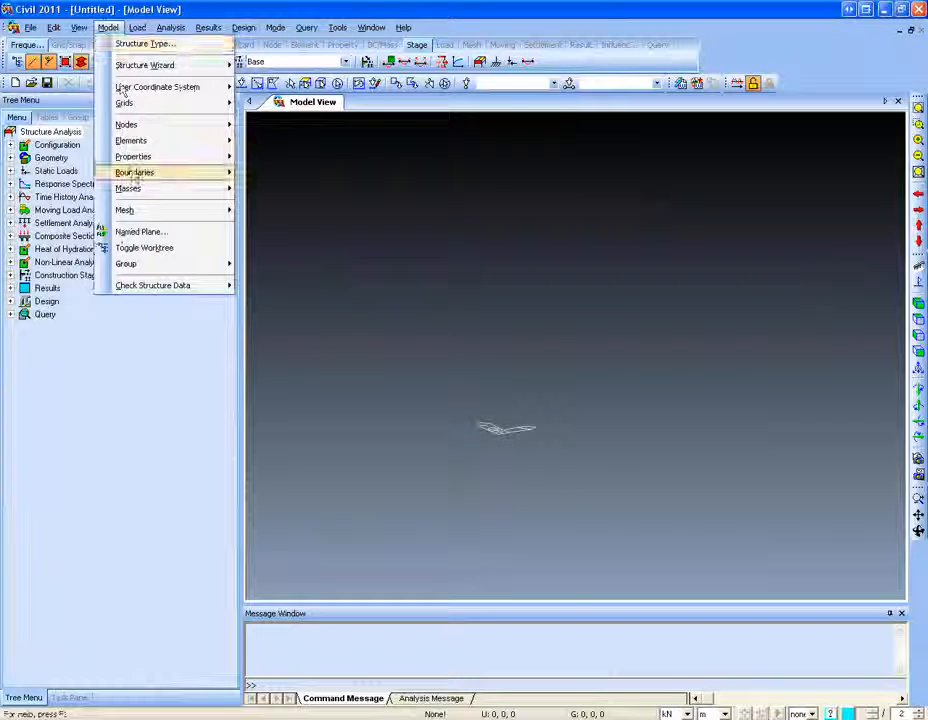
mouse_move(157, 158)
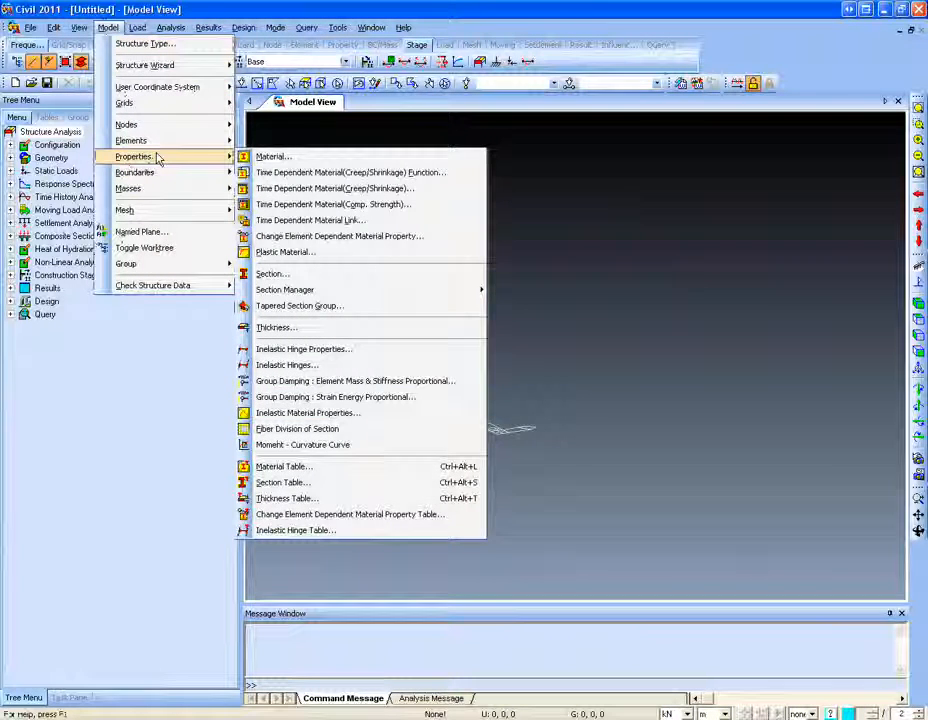
click(272, 274)
drag(222, 37, 342, 81)
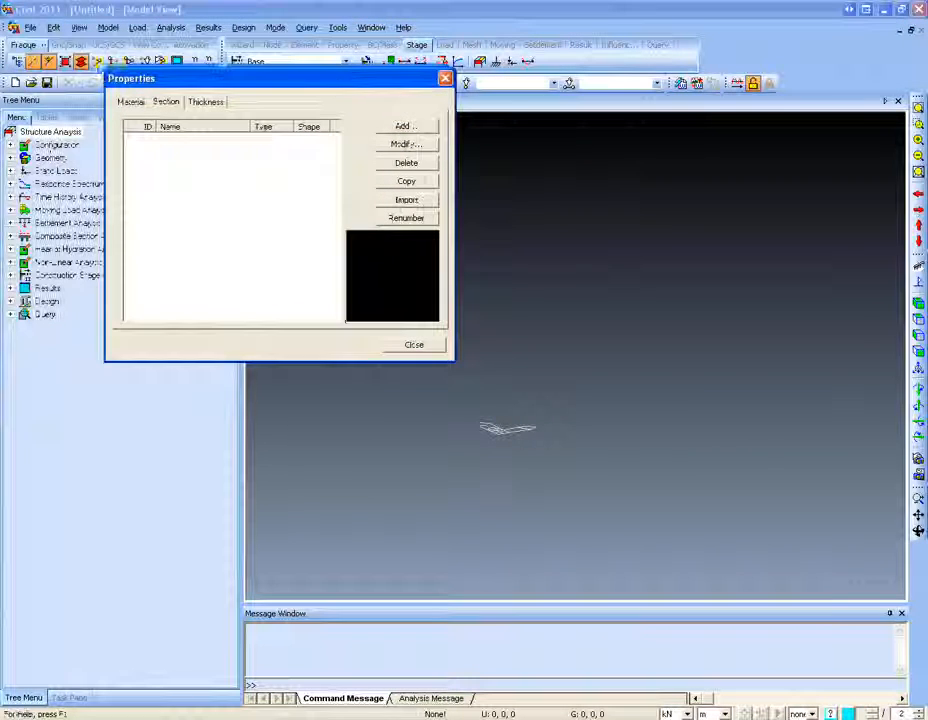
click(404, 129)
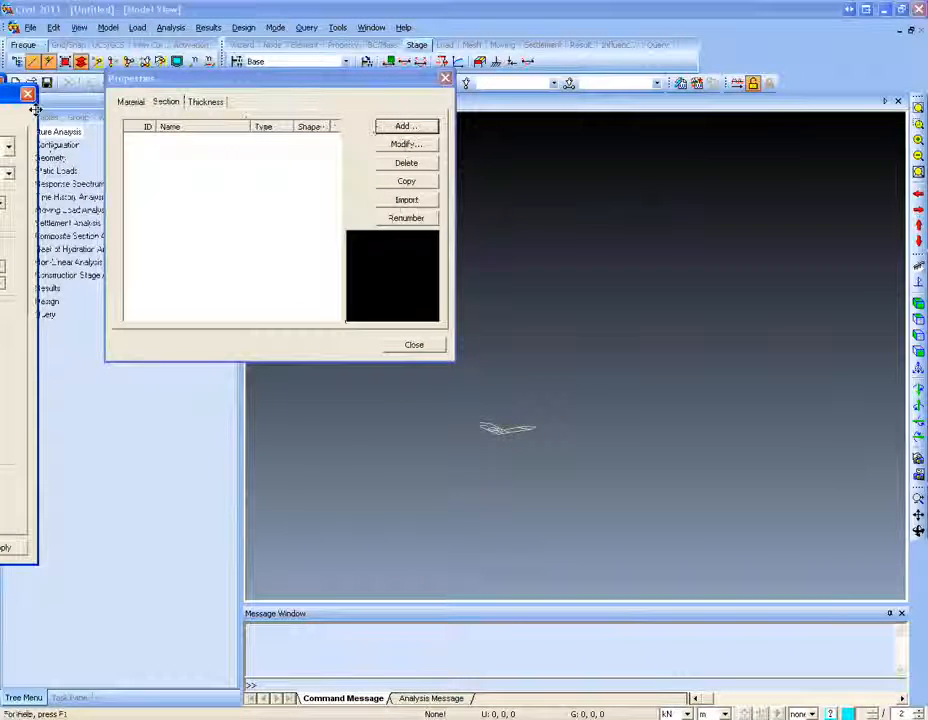
drag(20, 94, 709, 101)
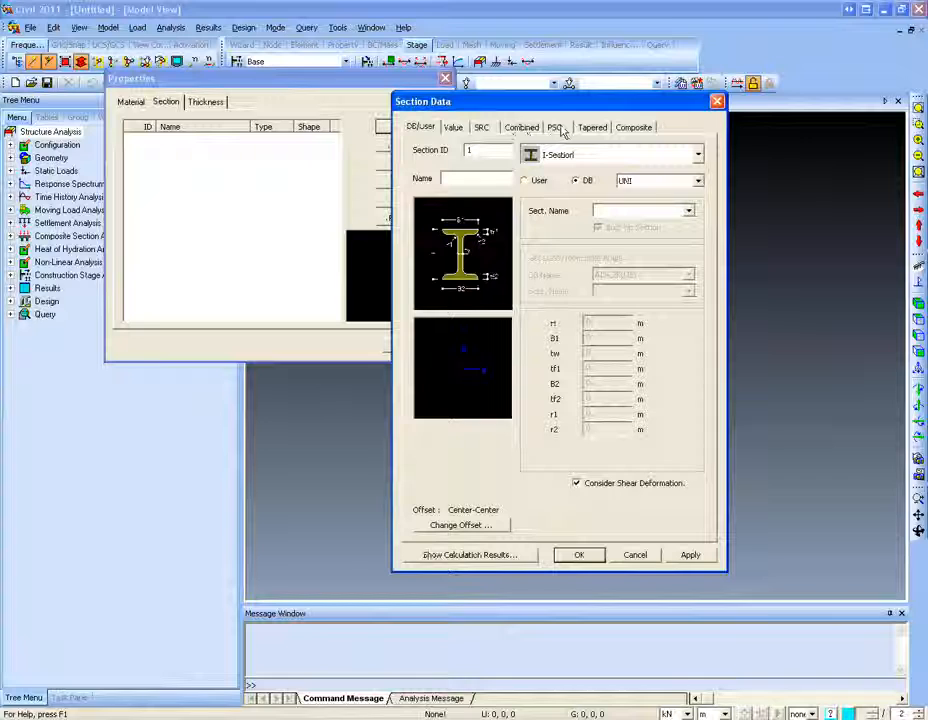
Step: Set the new section to the PSC category with the PSC-Value shape, keeping the PSC viewer beside the section data
click(561, 130)
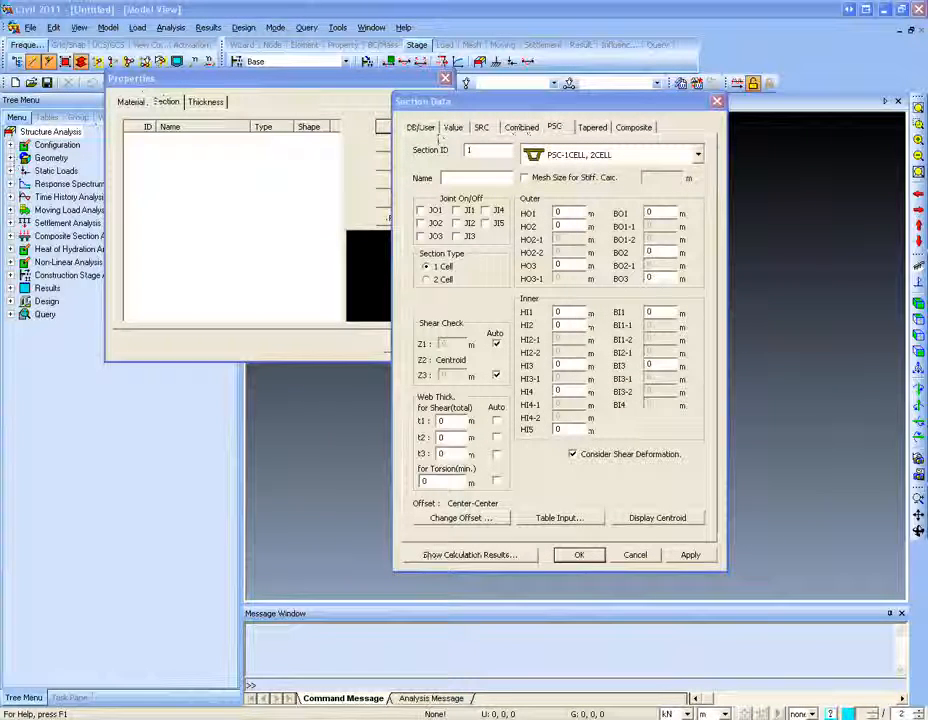
drag(214, 171, 876, 172)
drag(569, 100, 417, 79)
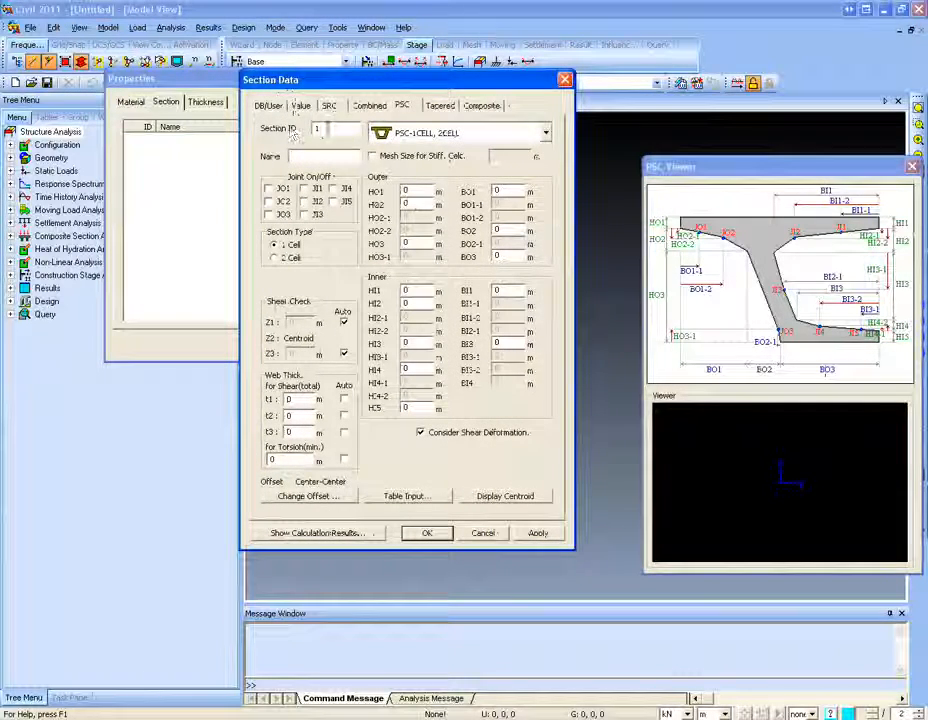
drag(686, 170, 642, 108)
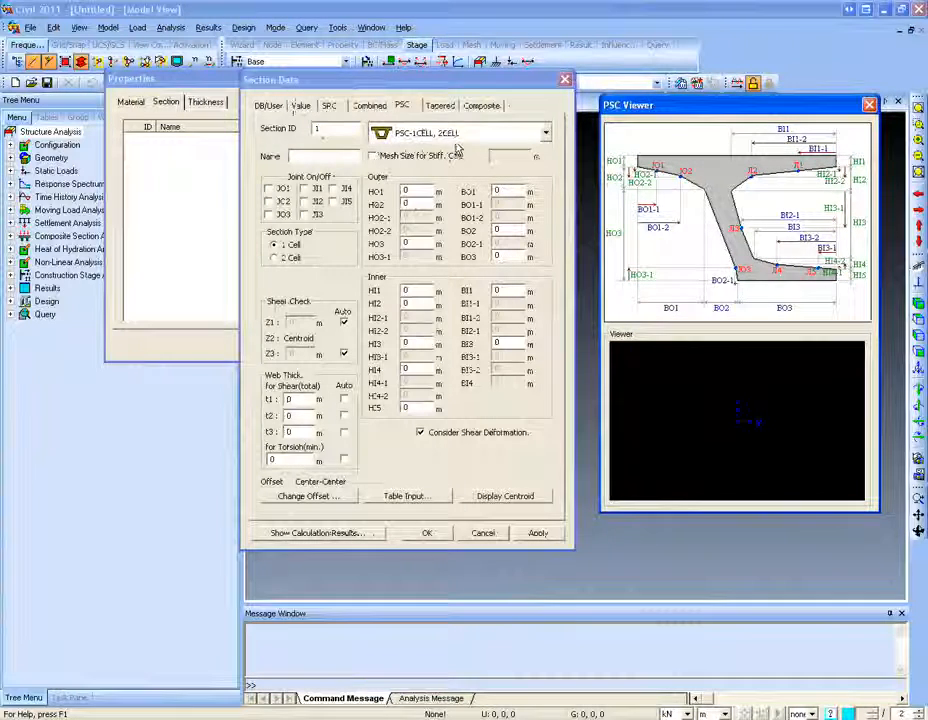
click(452, 136)
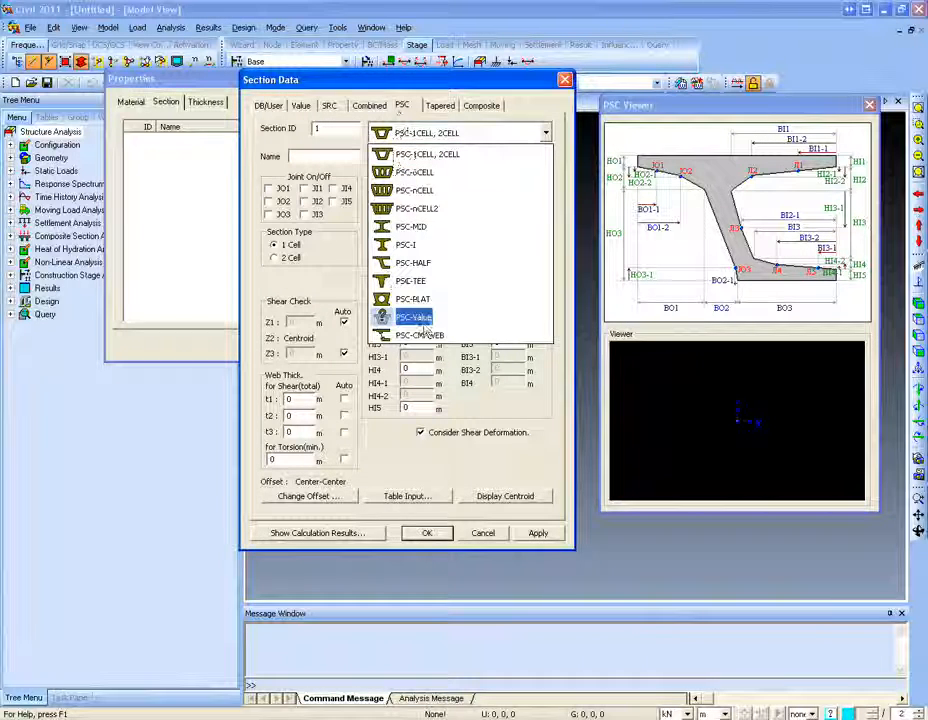
click(414, 318)
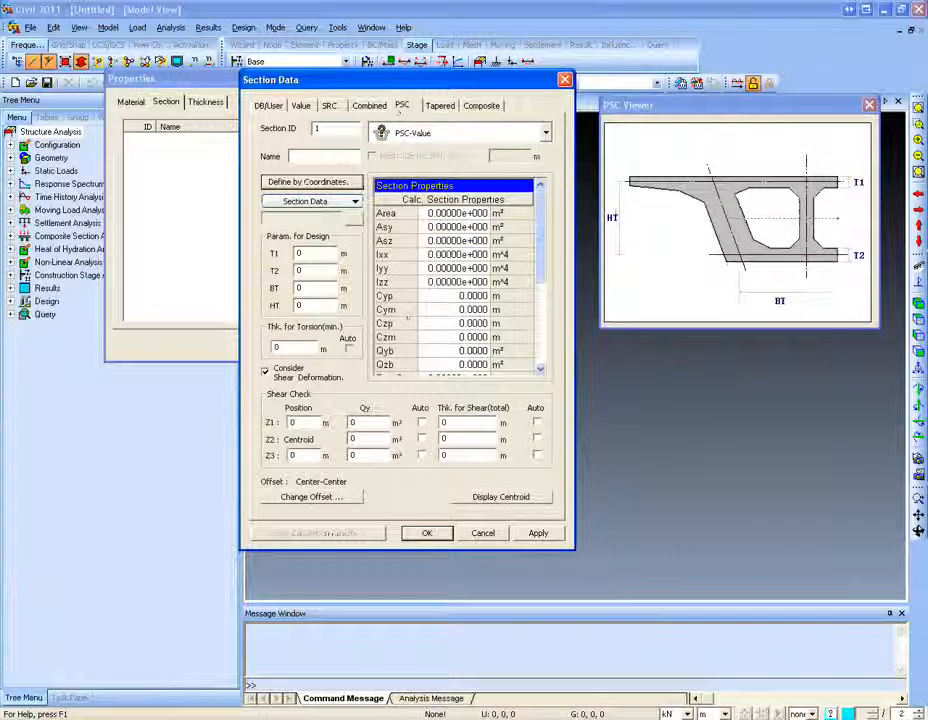
Step: Import psc section from the SPC file 4cell section.sec in the PSC Design folder's Model for Import subfolder
click(352, 201)
click(302, 229)
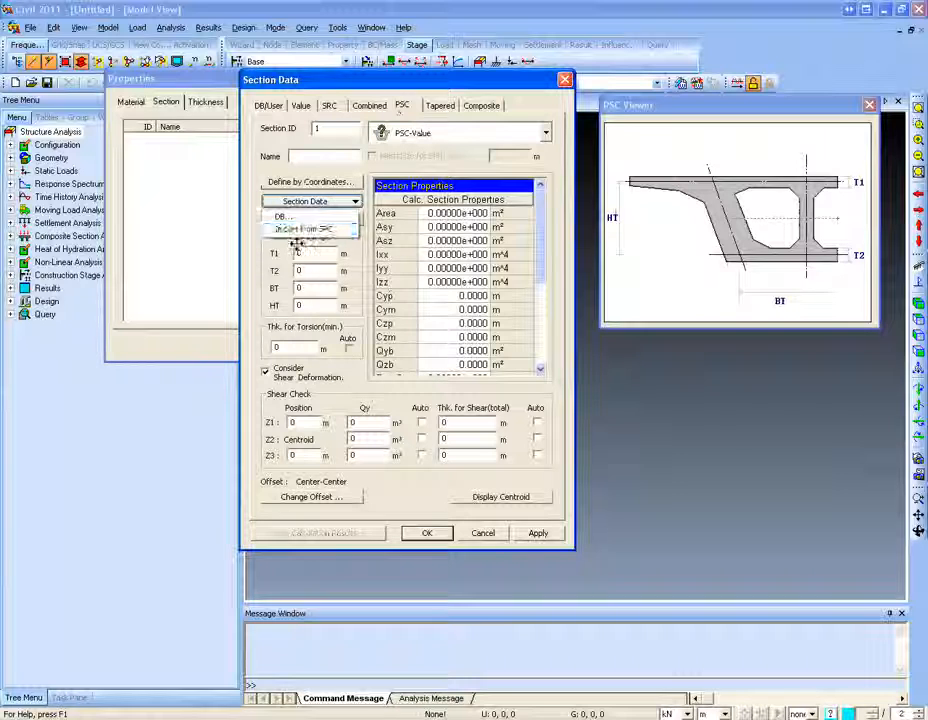
click(292, 230)
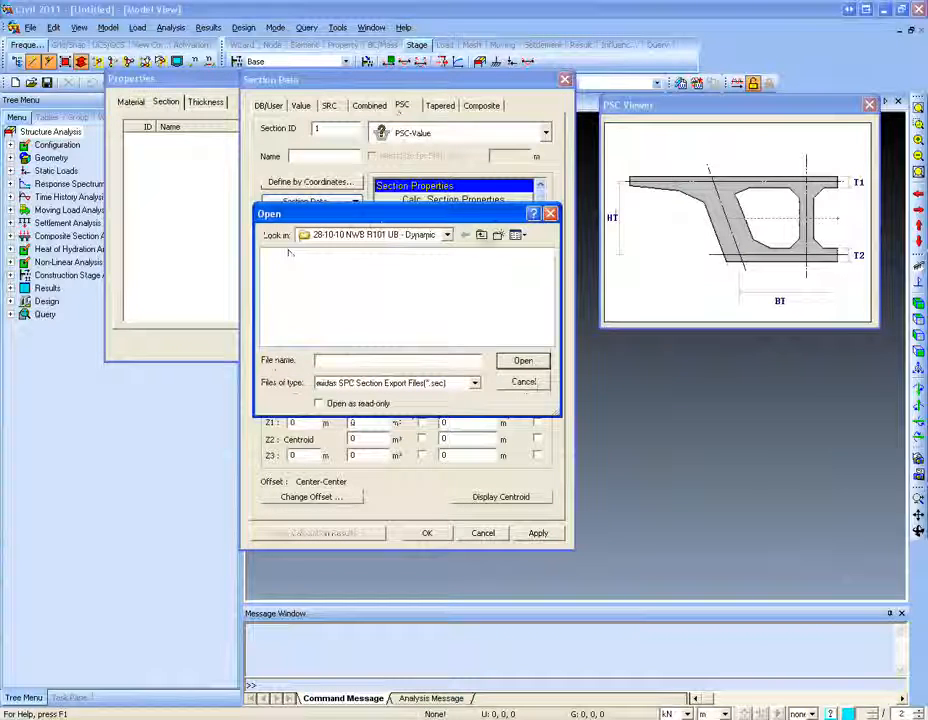
click(481, 235)
click(481, 235)
click(481, 235)
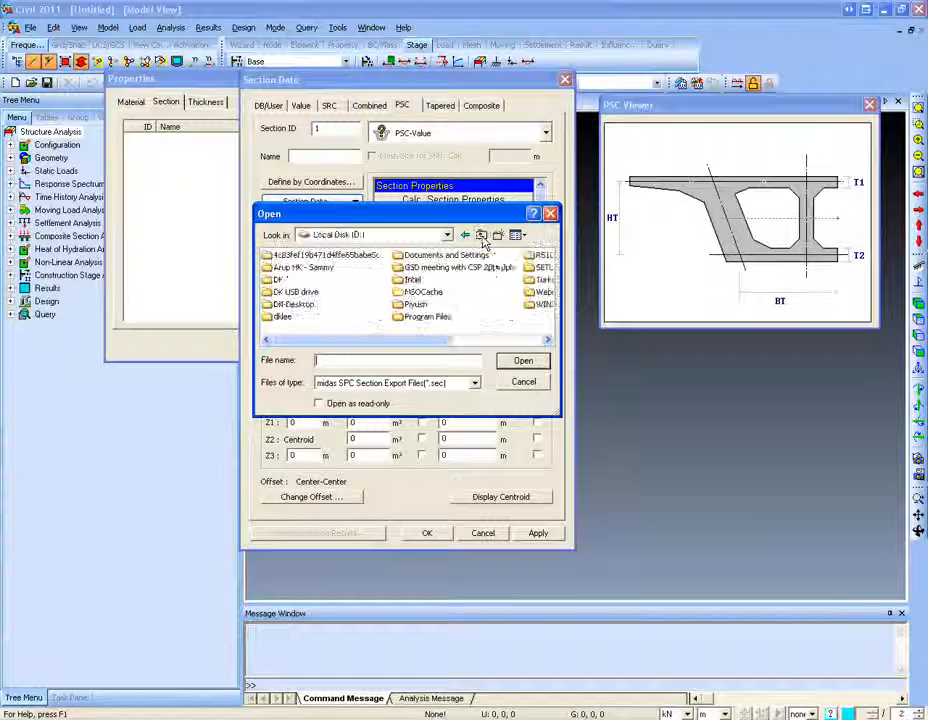
click(481, 235)
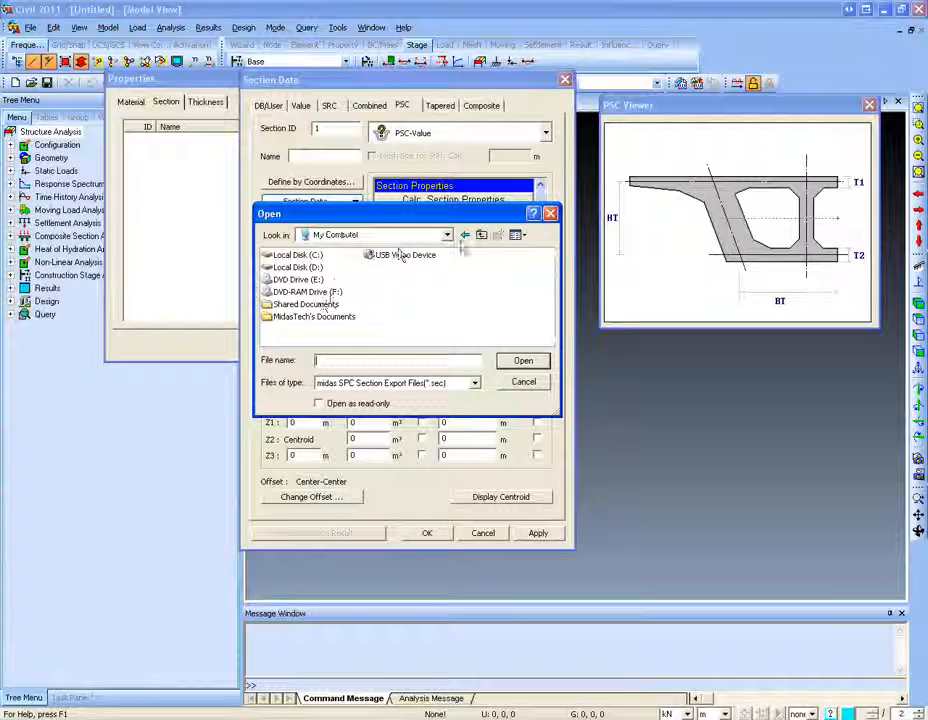
click(481, 235)
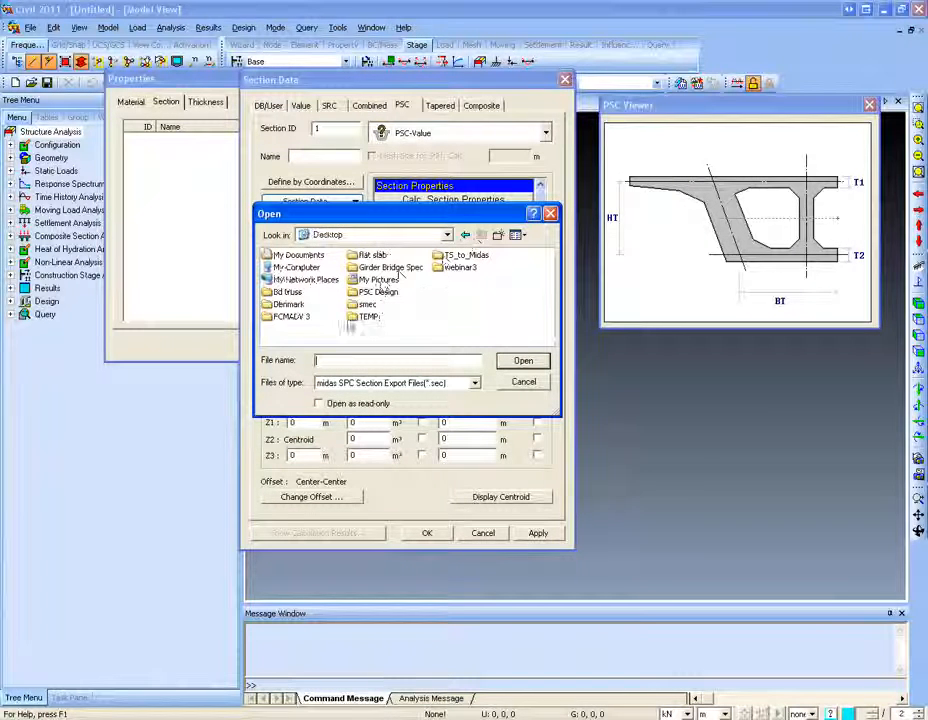
click(378, 291)
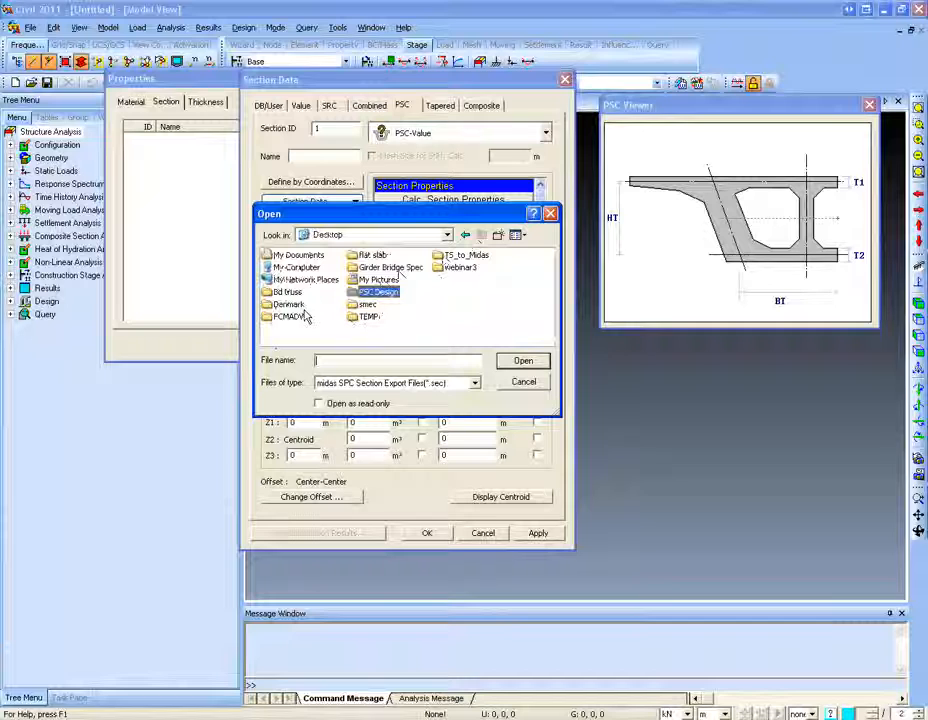
key(Return)
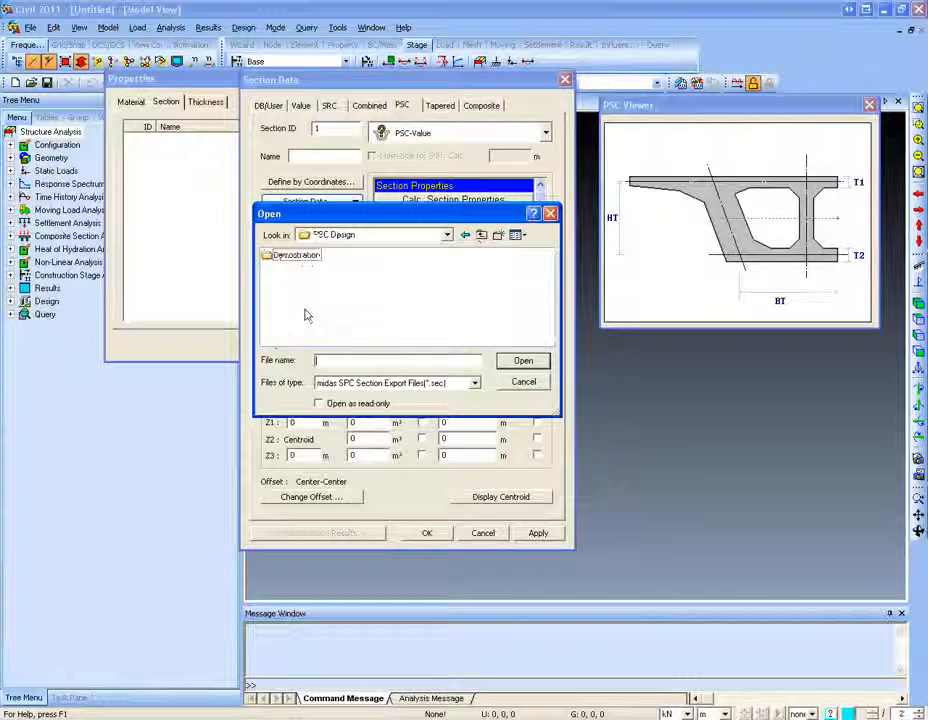
double_click(300, 256)
double_click(302, 266)
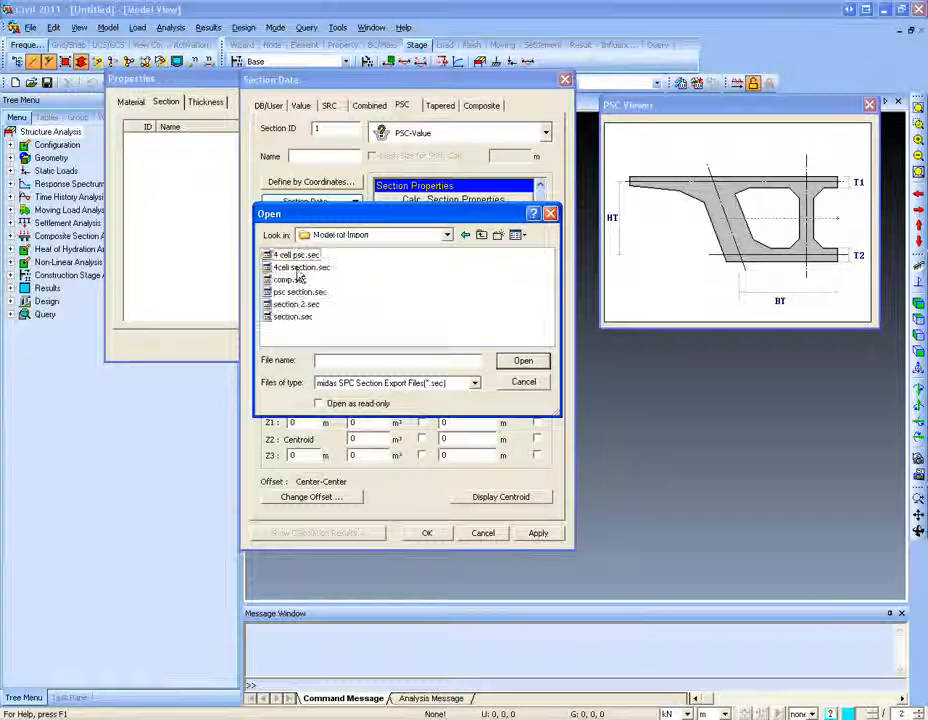
double_click(295, 267)
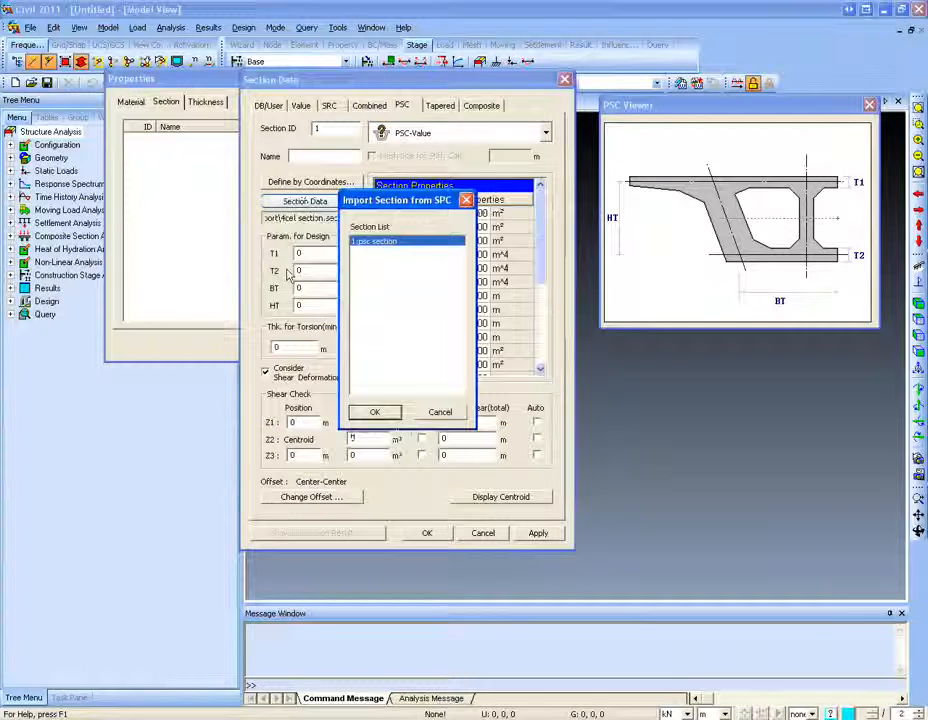
click(376, 412)
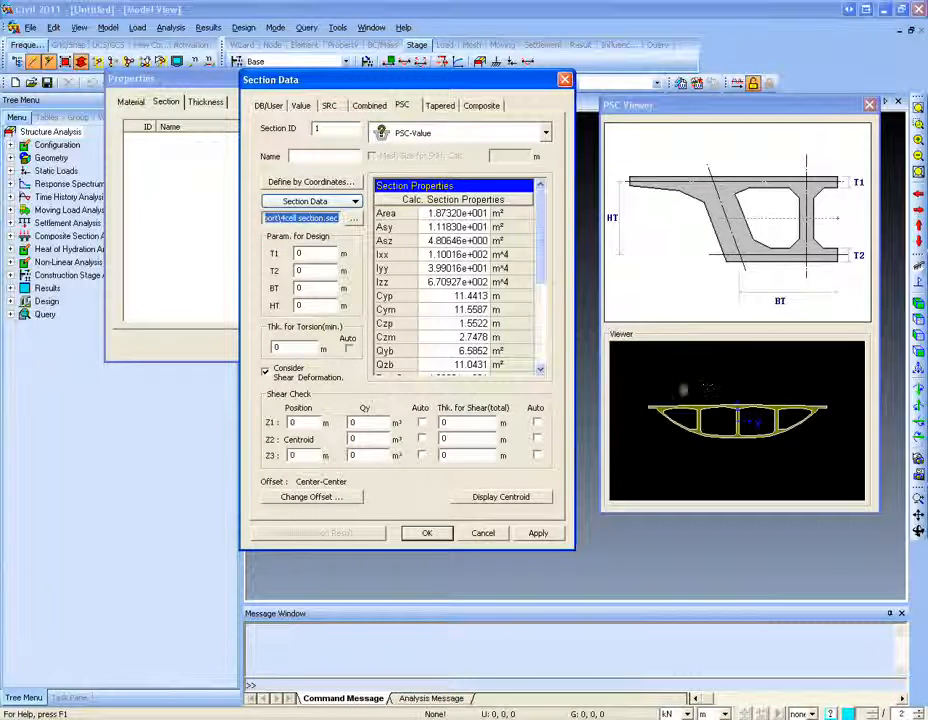
Step: Enable automatic calculation of Qy and total shear thickness for shear check positions Z1, Z2 and Z3
drag(308, 254, 226, 218)
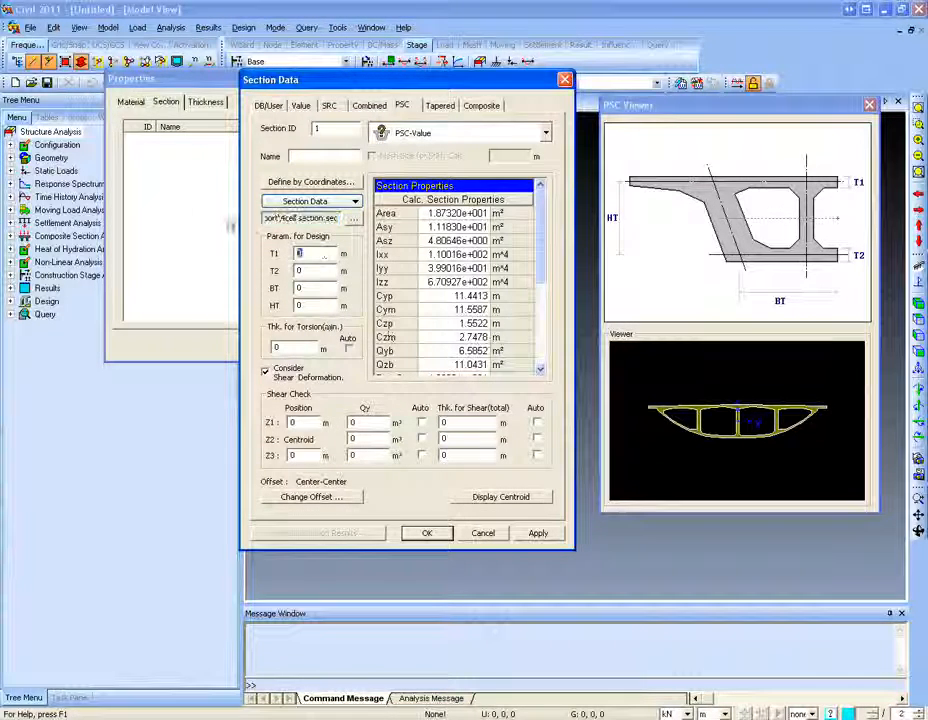
click(422, 423)
click(421, 439)
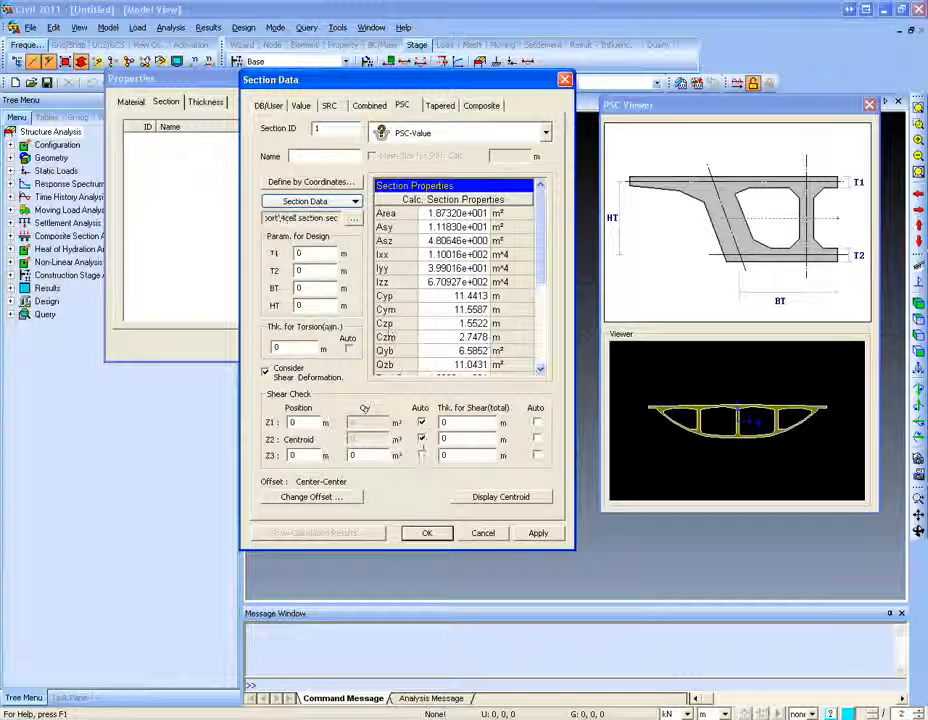
click(421, 455)
click(537, 423)
click(537, 439)
click(537, 455)
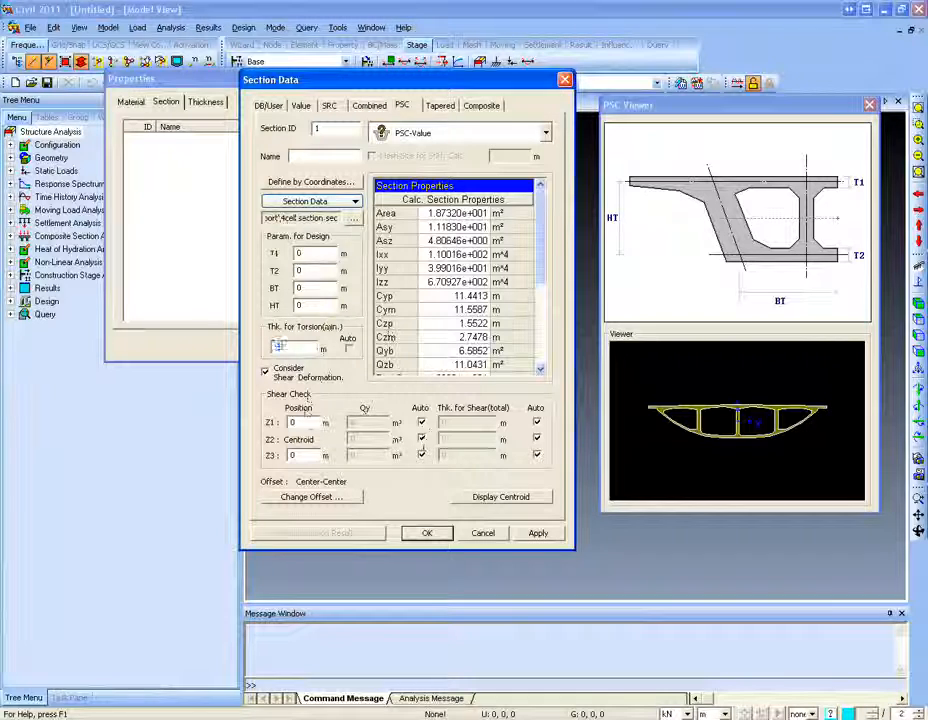
Step: Set the minimum torsion thickness to 0.5 m and the design parameters to T1 0.5, T2 0.5, BT 12 and HT 2 m
text(.5)
drag(308, 253, 290, 253)
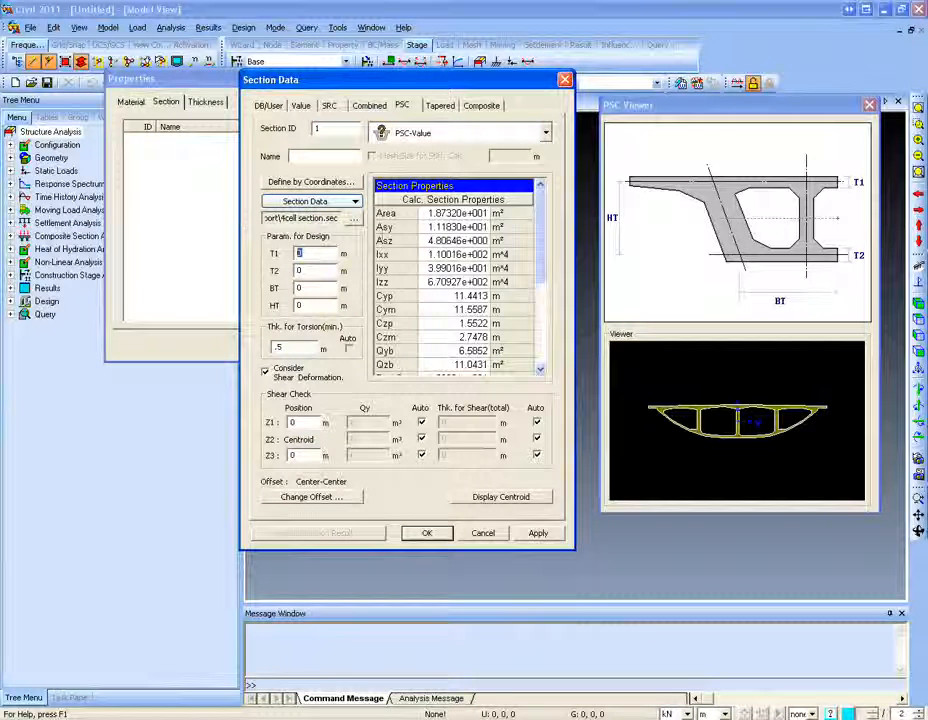
text(.8)
key(Tab)
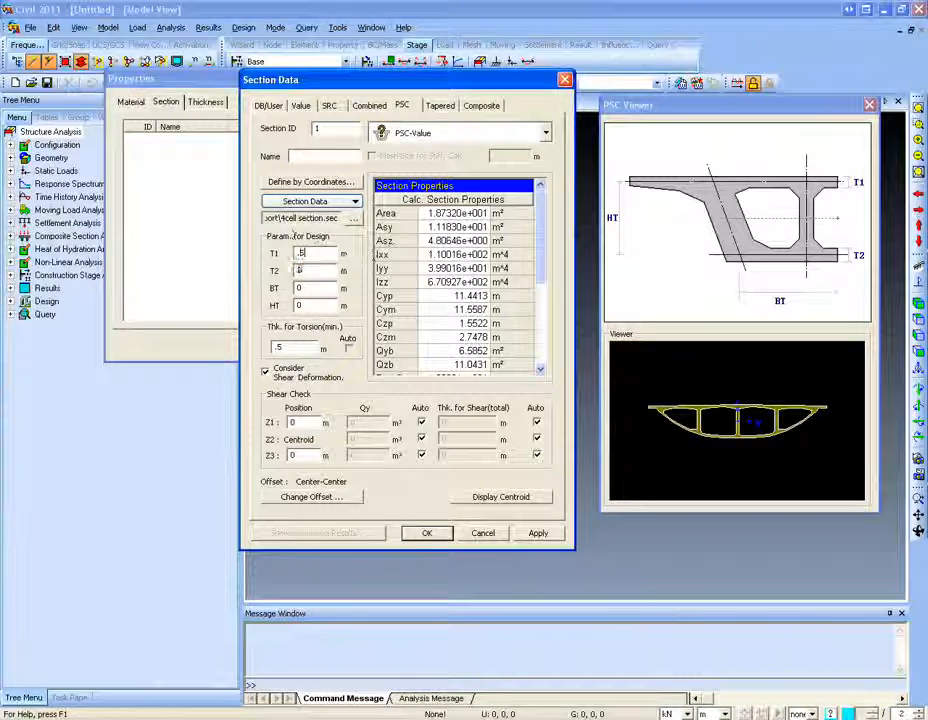
text(.5)
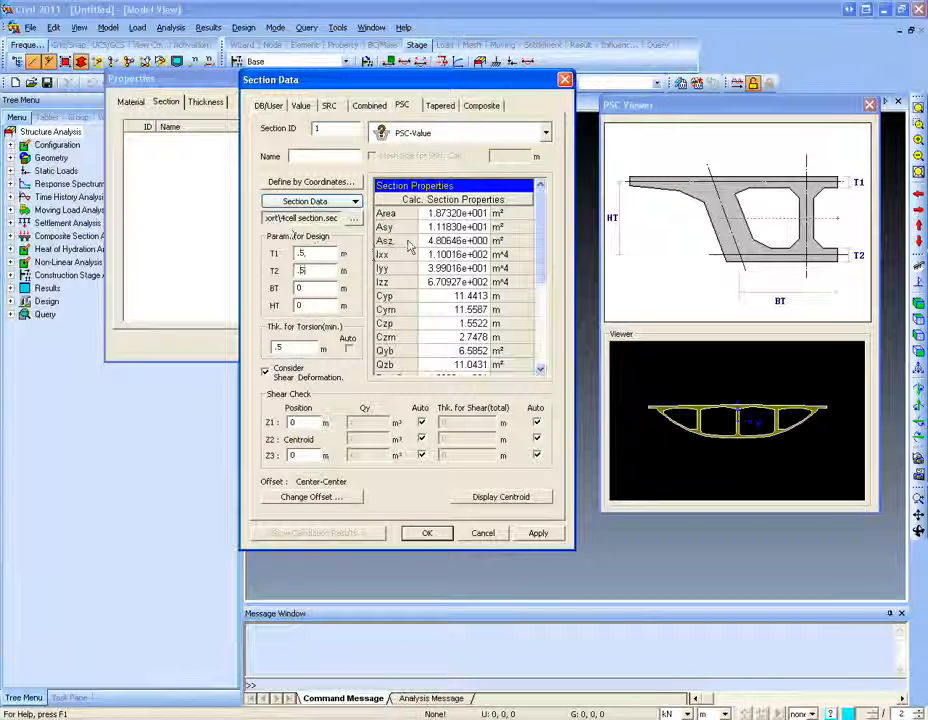
key(Tab)
text(12)
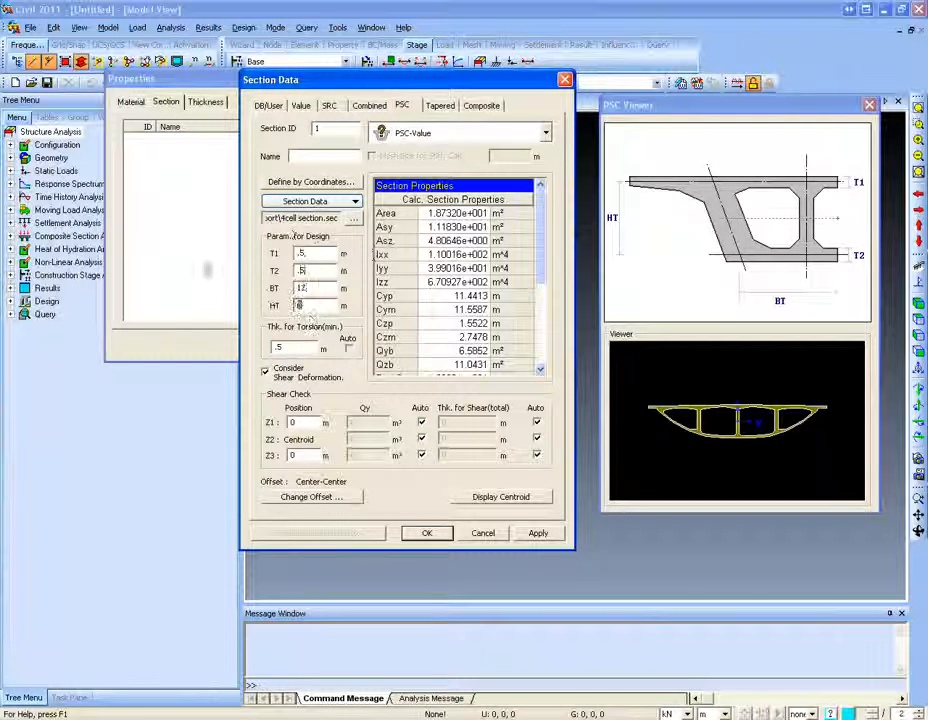
text(2)
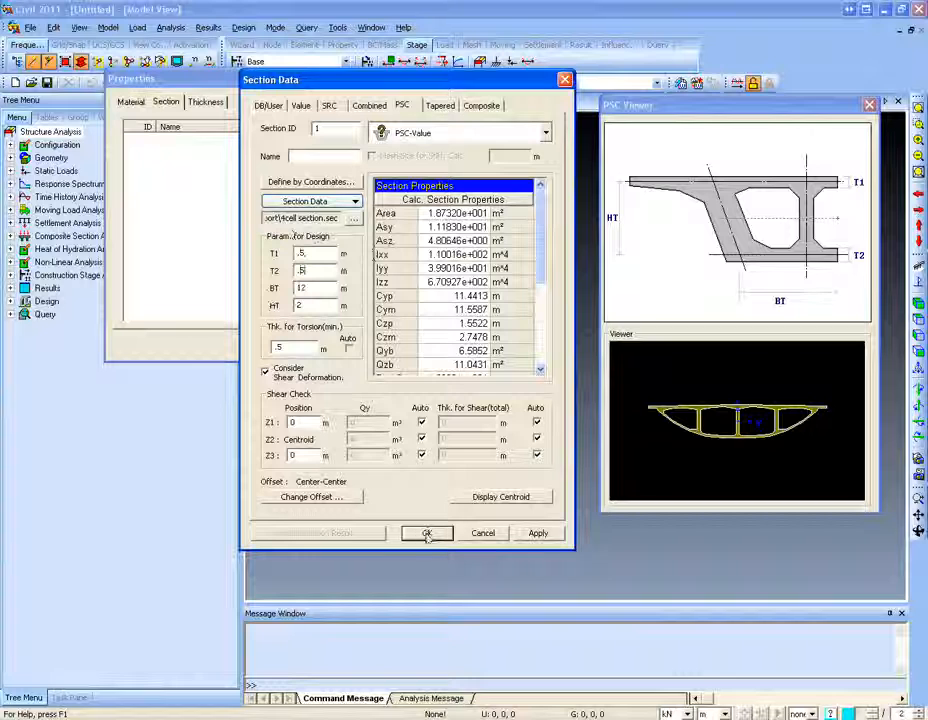
Step: Name the new PSC section "section"
click(427, 533)
click(408, 333)
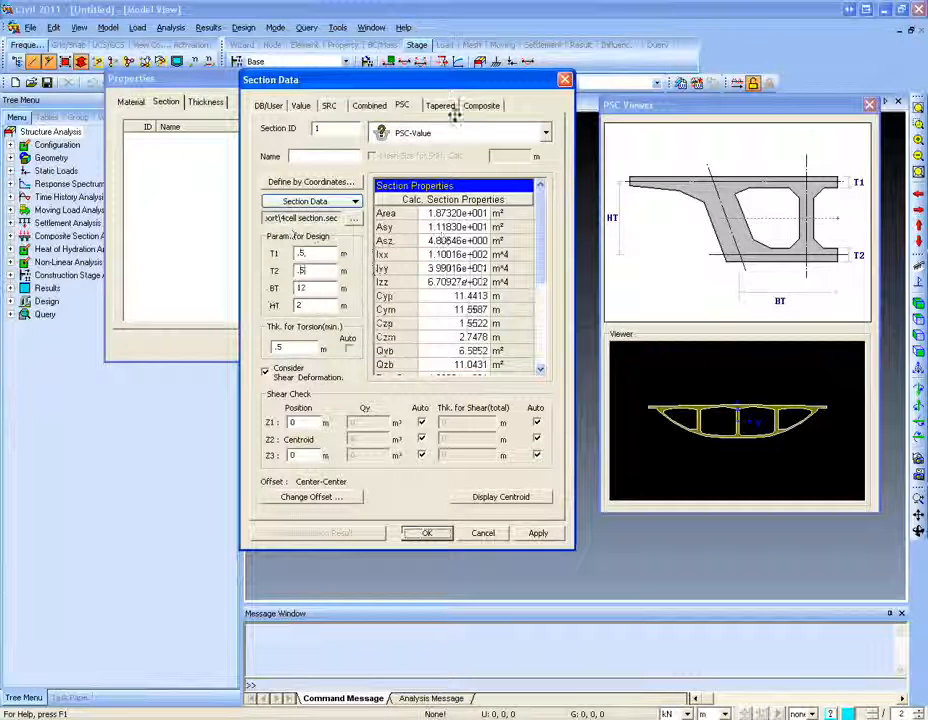
click(316, 153)
text(section)
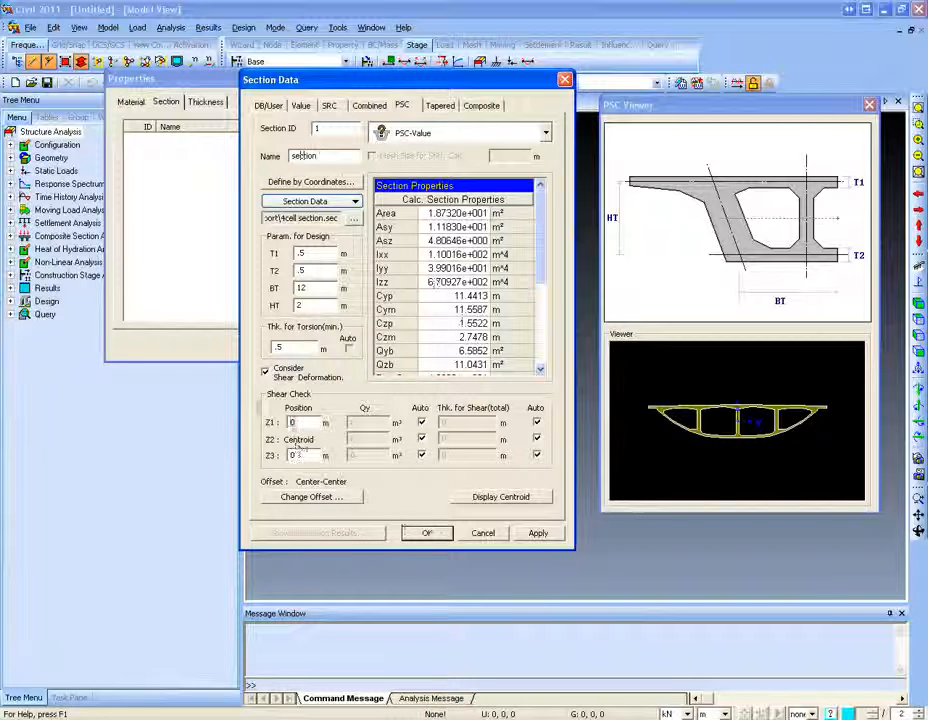
Step: Set the Z1 shear check position to 0.2 m and re-enable its automatic Qy calculation
drag(301, 423, 197, 383)
text(.2)
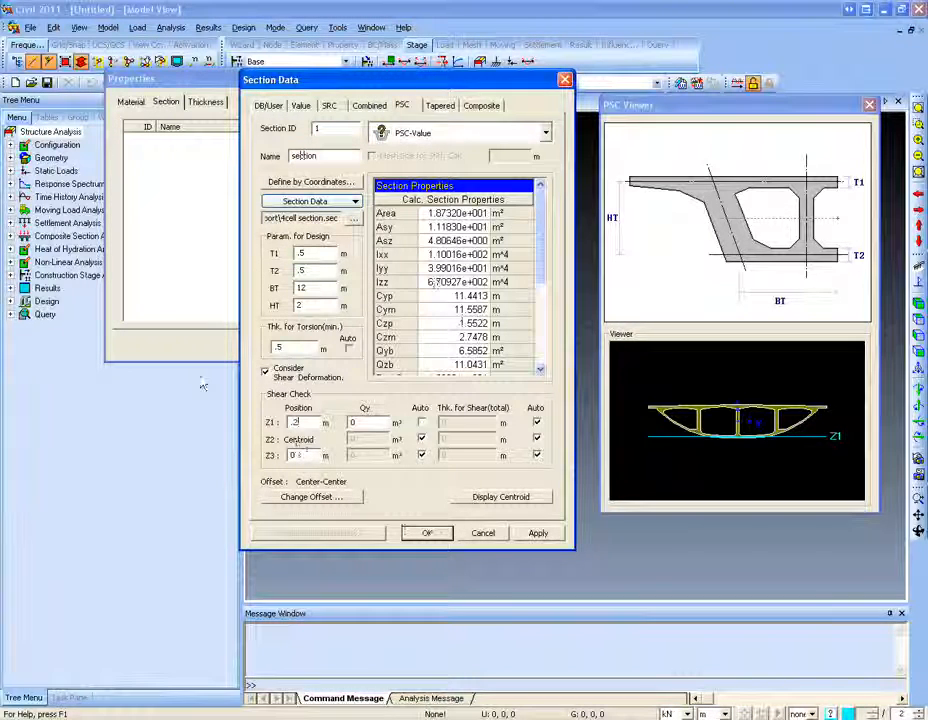
click(422, 423)
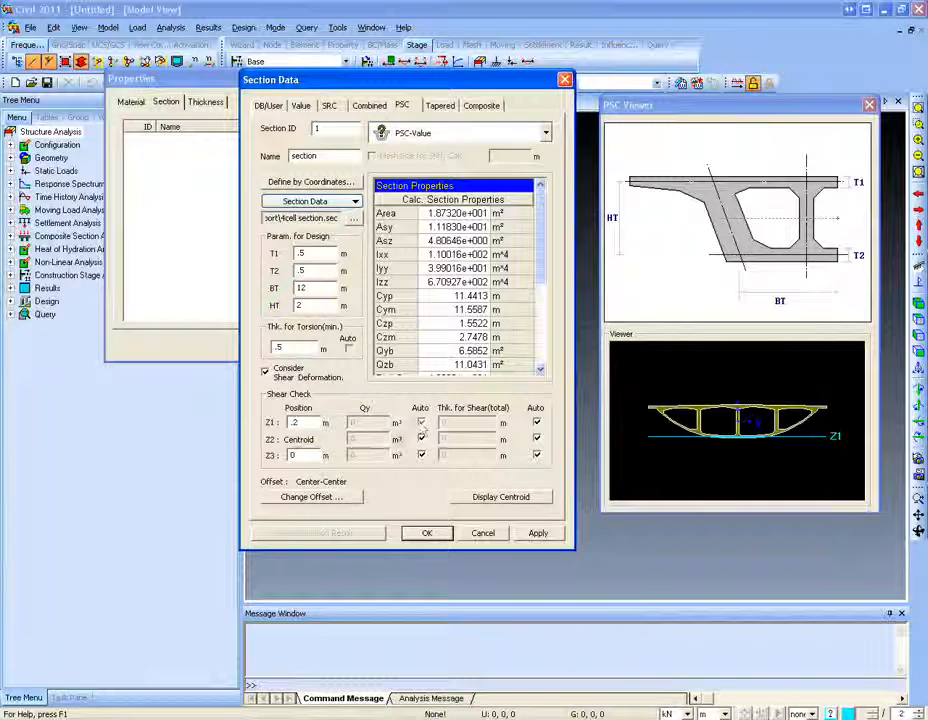
Step: Set the Z3 shear check position to -0.2 m and confirm the section
click(301, 455)
key(BackSpace)
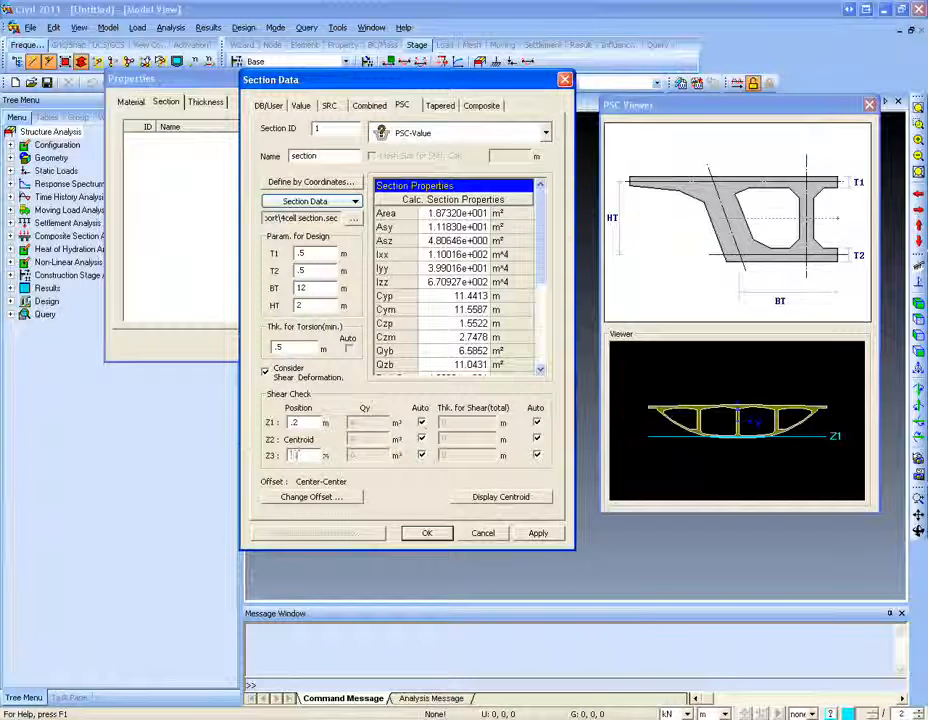
text(.2)
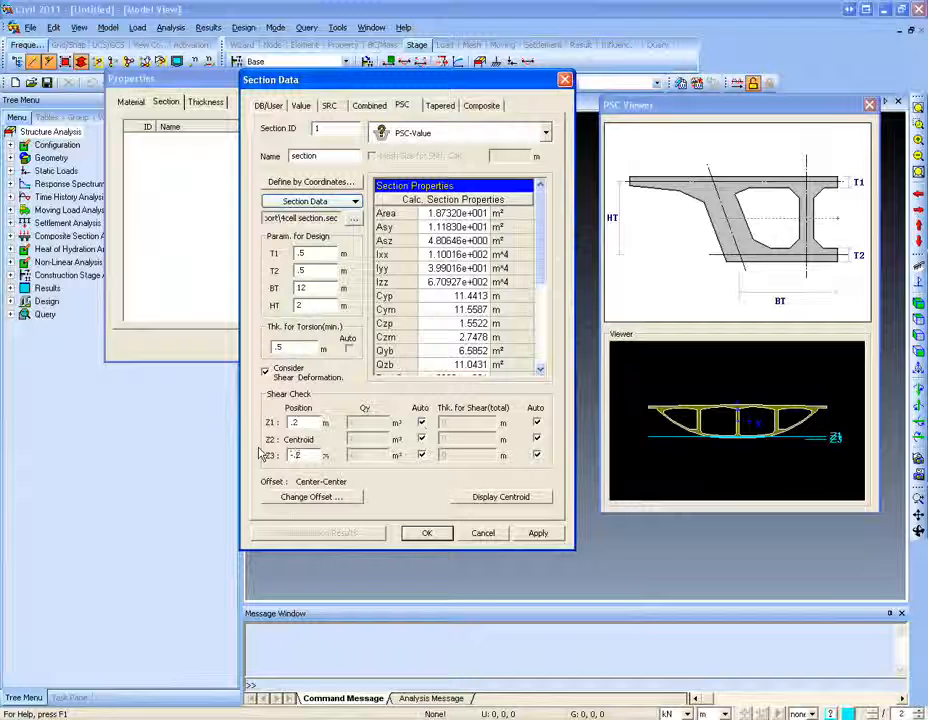
key(BackSpace)
key(BackSpace)
text(2)
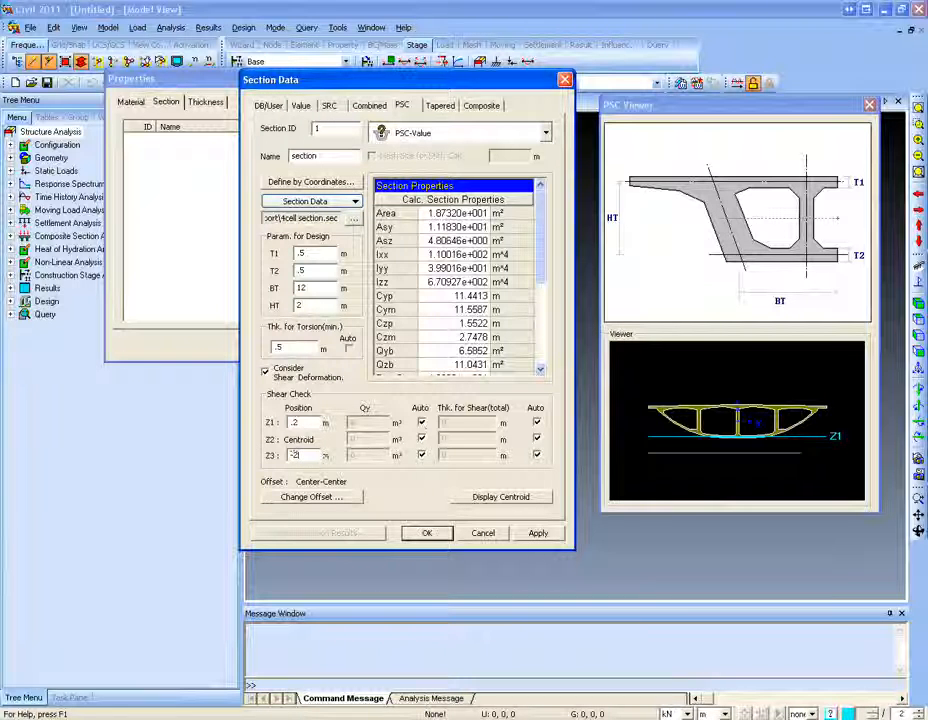
key(BackSpace)
text(.2)
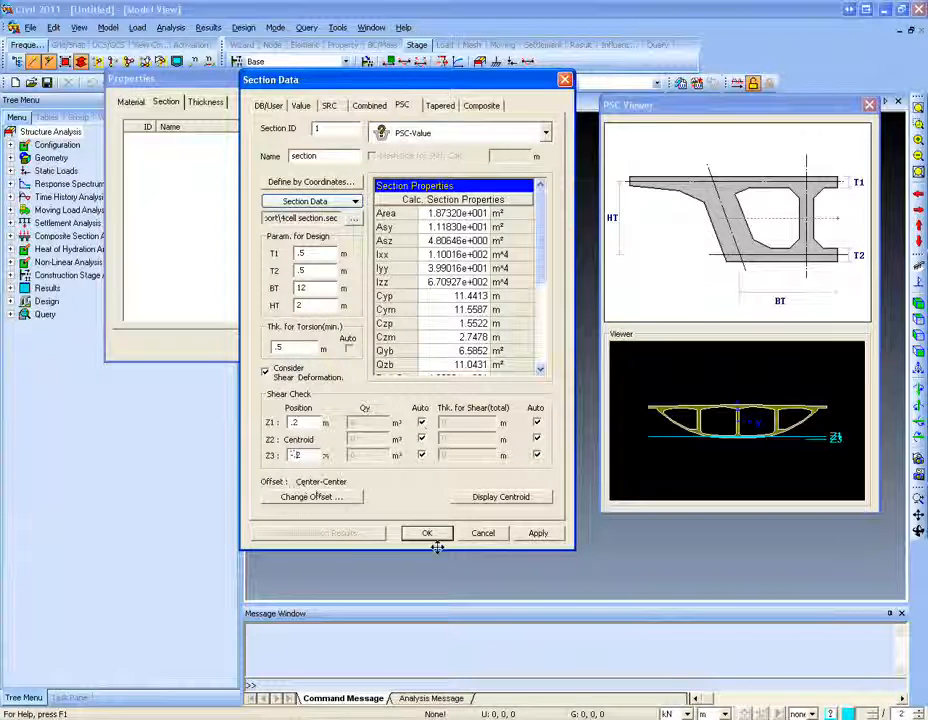
click(428, 533)
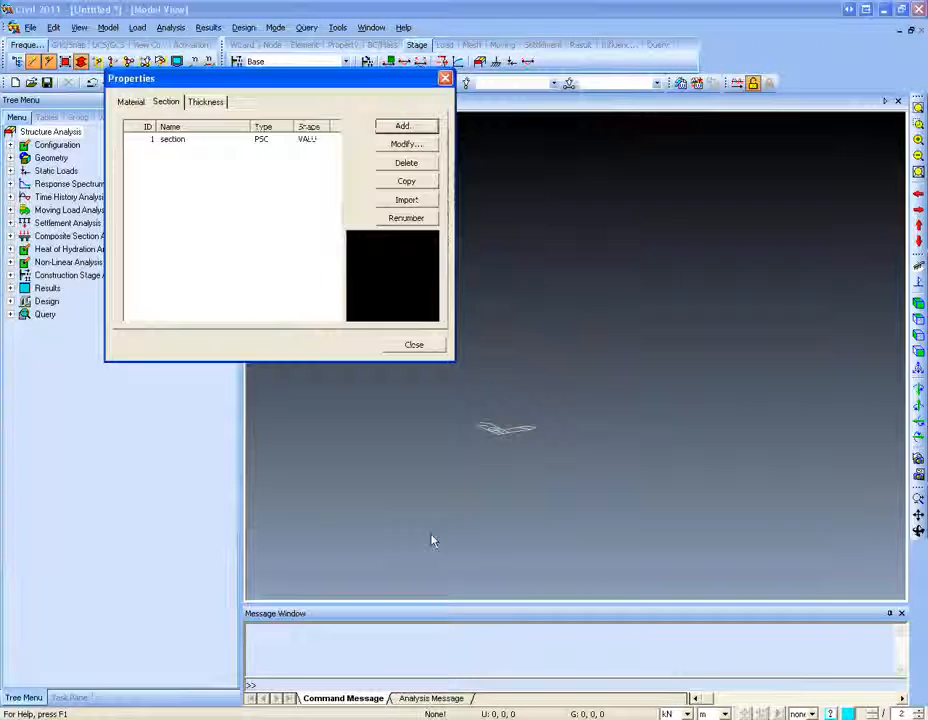
Step: Close the properties and start a Beam structure wizard with distances of 10@2 m
click(445, 80)
click(108, 27)
mouse_move(141, 70)
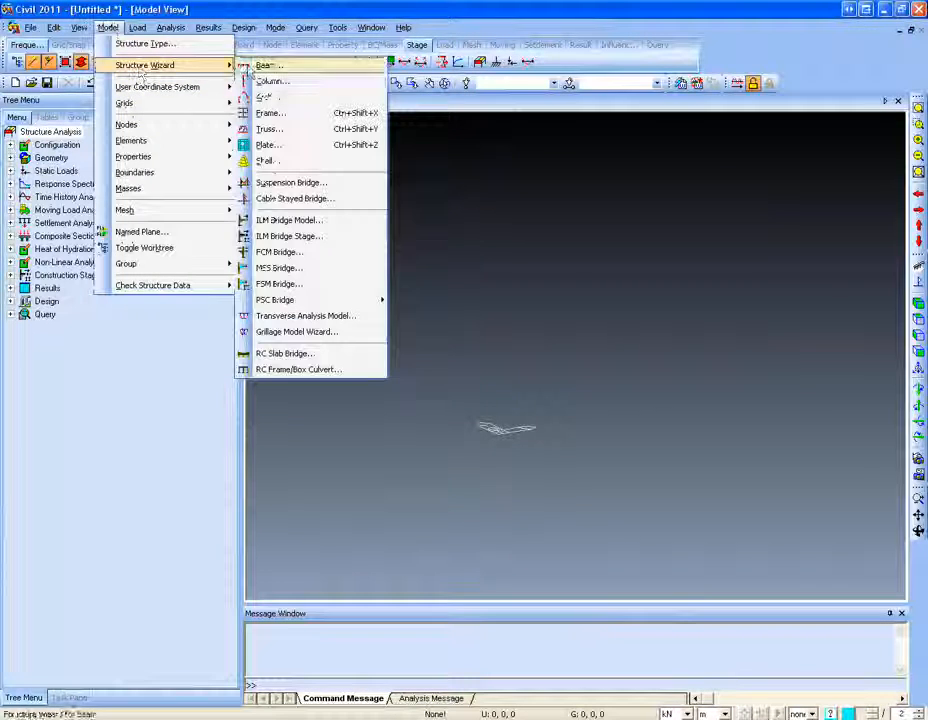
click(265, 65)
drag(100, 29, 109, 28)
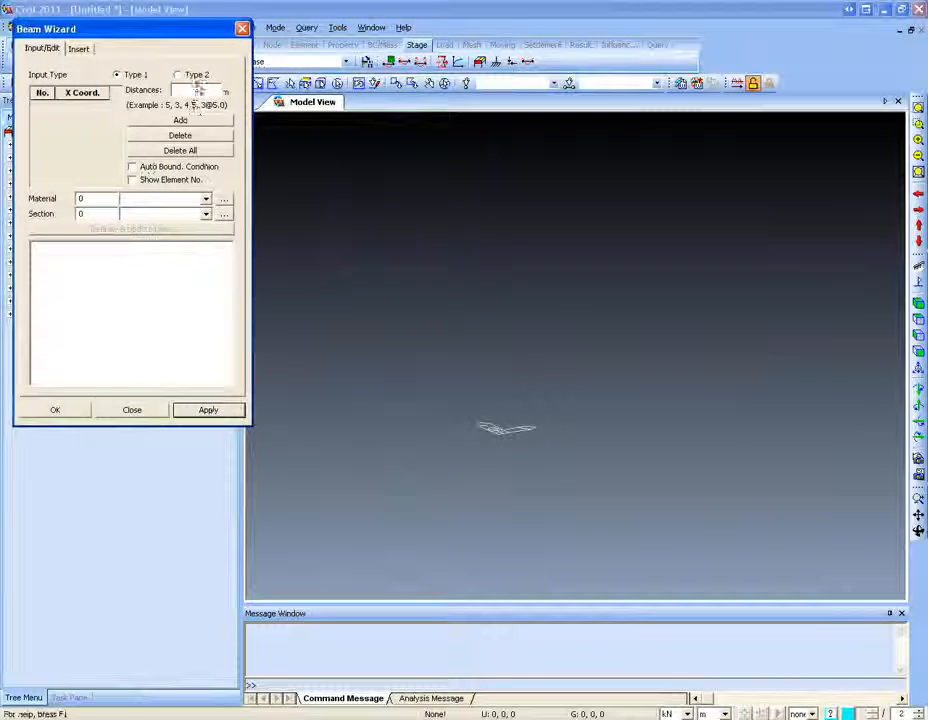
click(197, 90)
text(10@5)
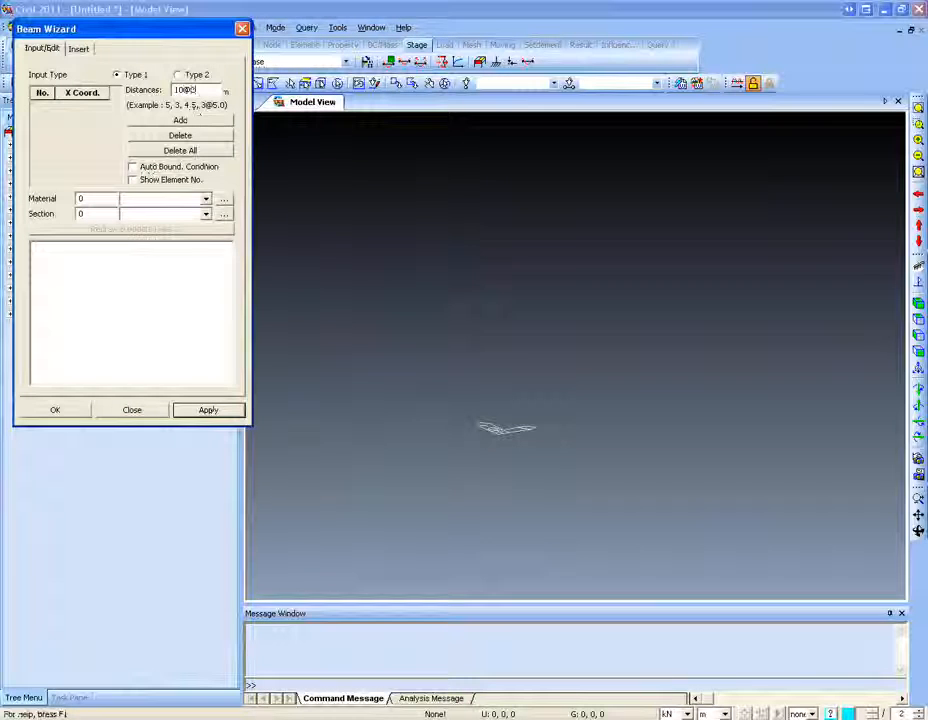
Step: Assign material 1 and section 1 to the beam, dismiss the auto-save request, and generate the beam from the entered distances
drag(89, 199, 76, 205)
text(1)
key(Tab)
text(1)
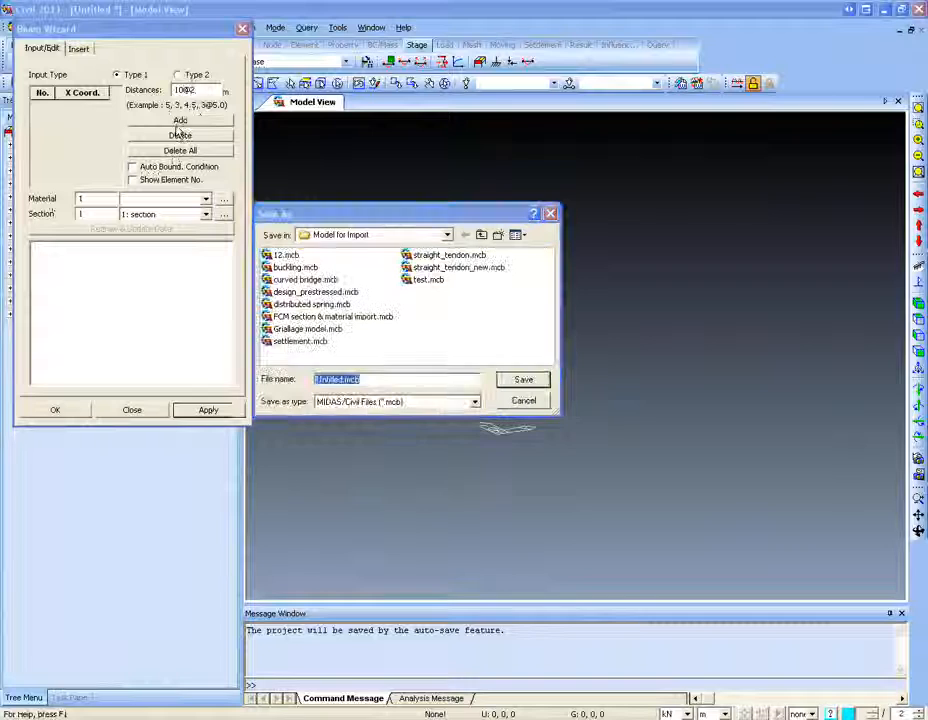
key(Escape)
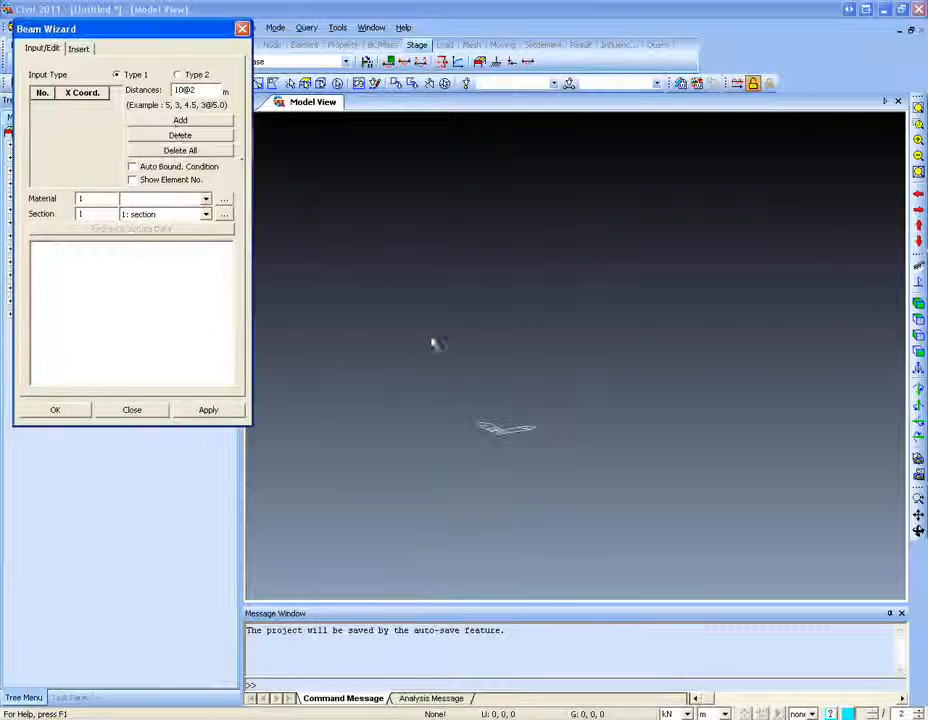
click(205, 120)
click(74, 410)
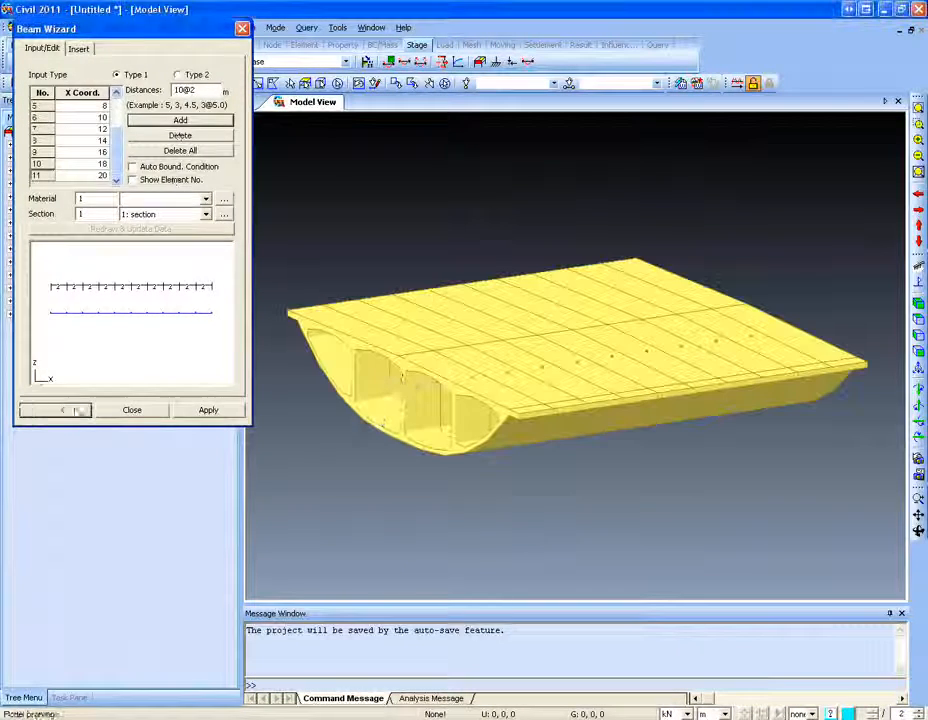
ctrl+middle_drag(477, 432, 401, 411)
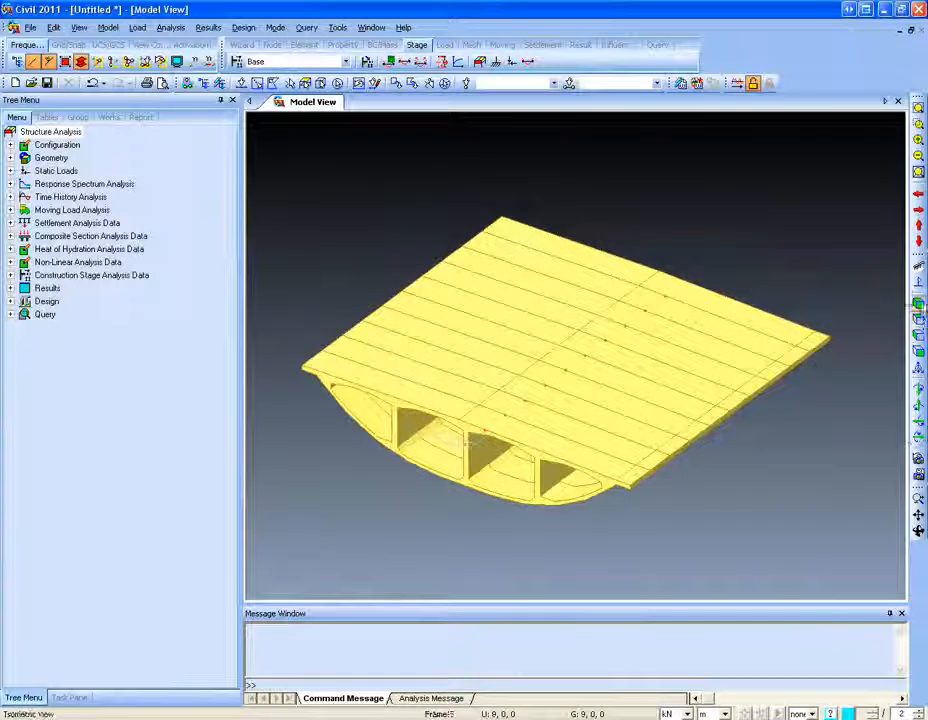
click(918, 307)
mouse_move(403, 389)
ctrl+middle_down()
mouse_move(398, 400)
mouse_move(420, 379)
mouse_move(501, 377)
mouse_move(493, 427)
mouse_move(456, 440)
mouse_move(400, 379)
ctrl+middle_up()
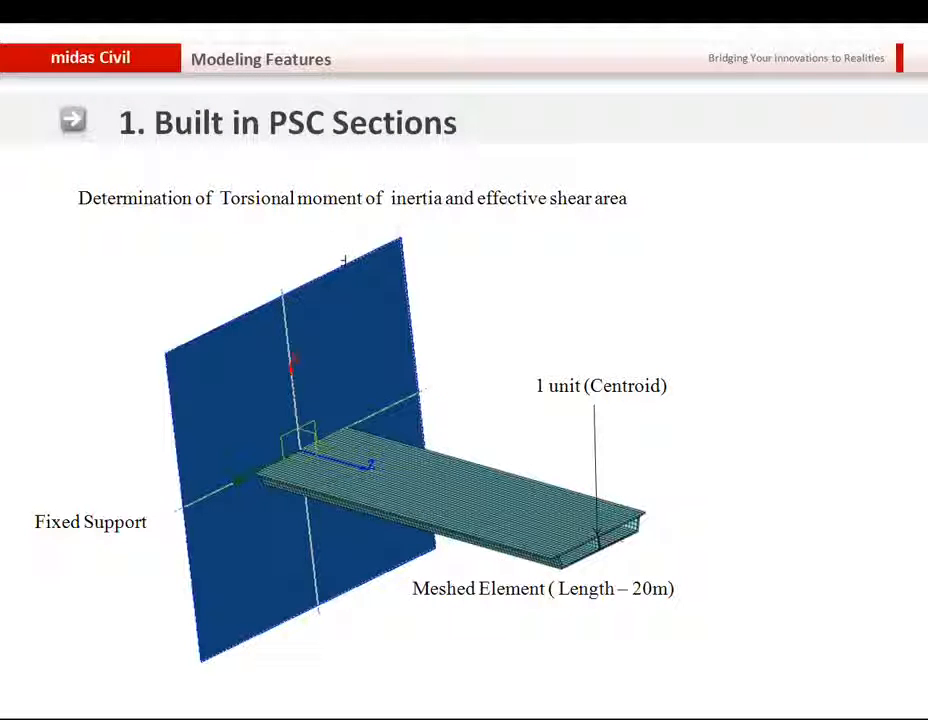
click(55, 496)
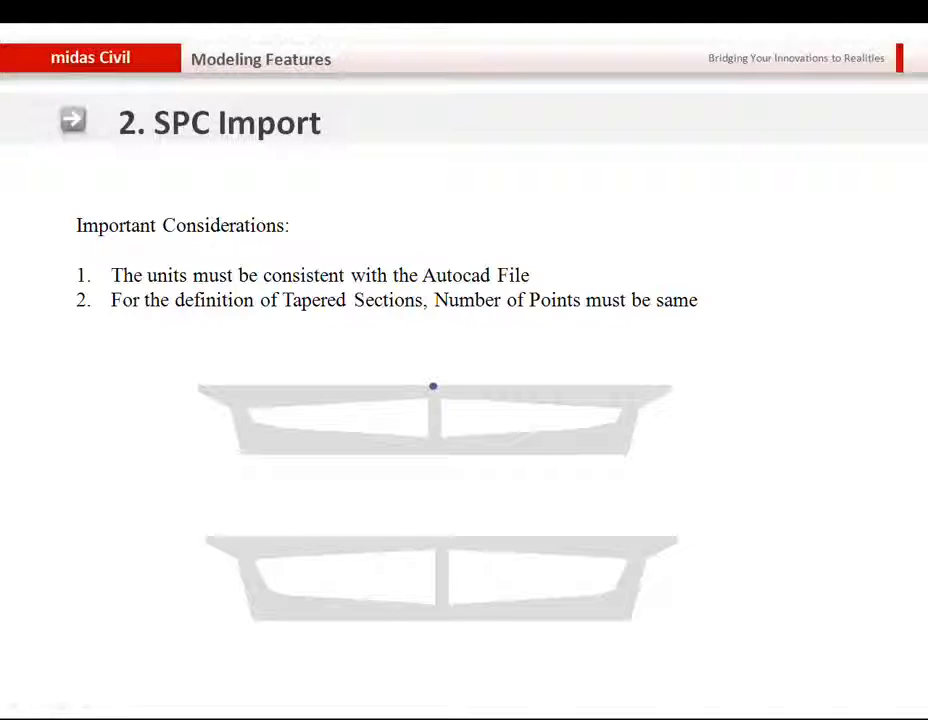
Step: Switch back to midas Civil and open the recent project Model 1.mcb without saving the untitled model
key(alt+Tab)
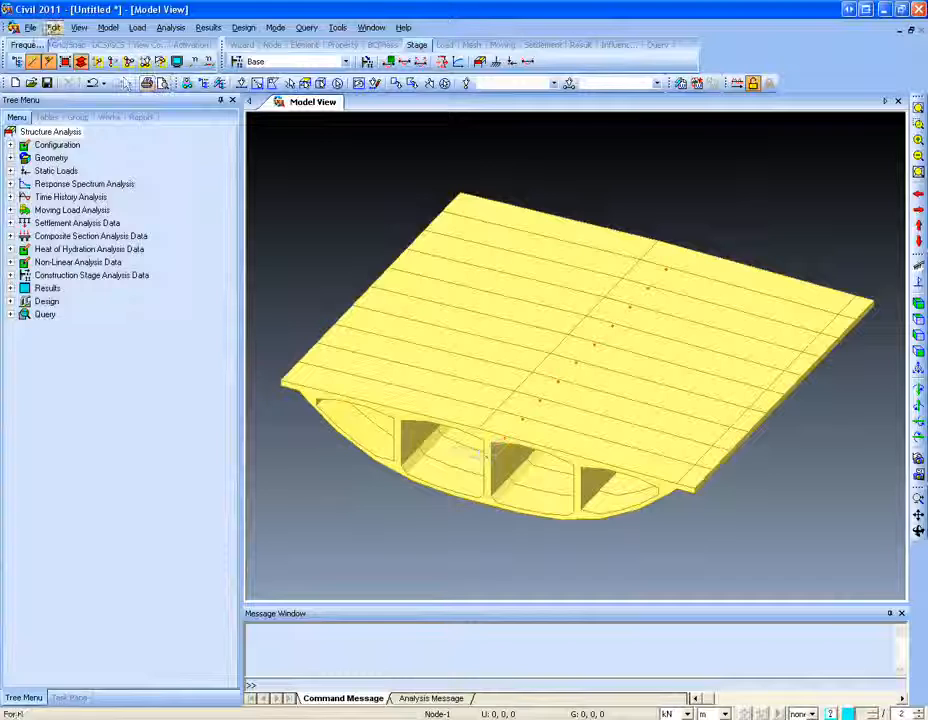
click(42, 29)
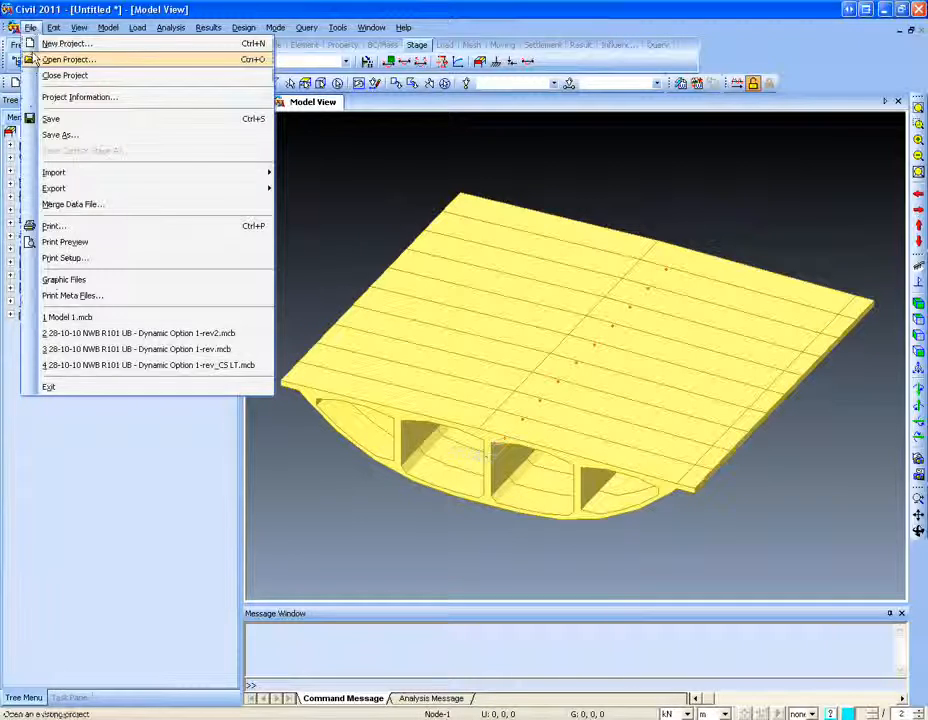
click(66, 317)
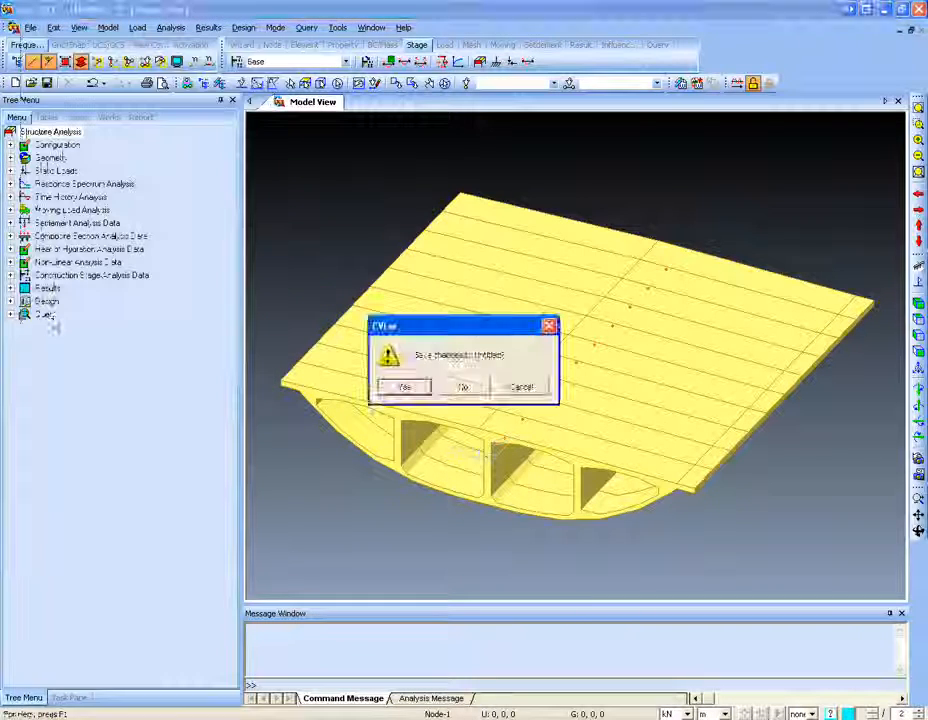
click(463, 387)
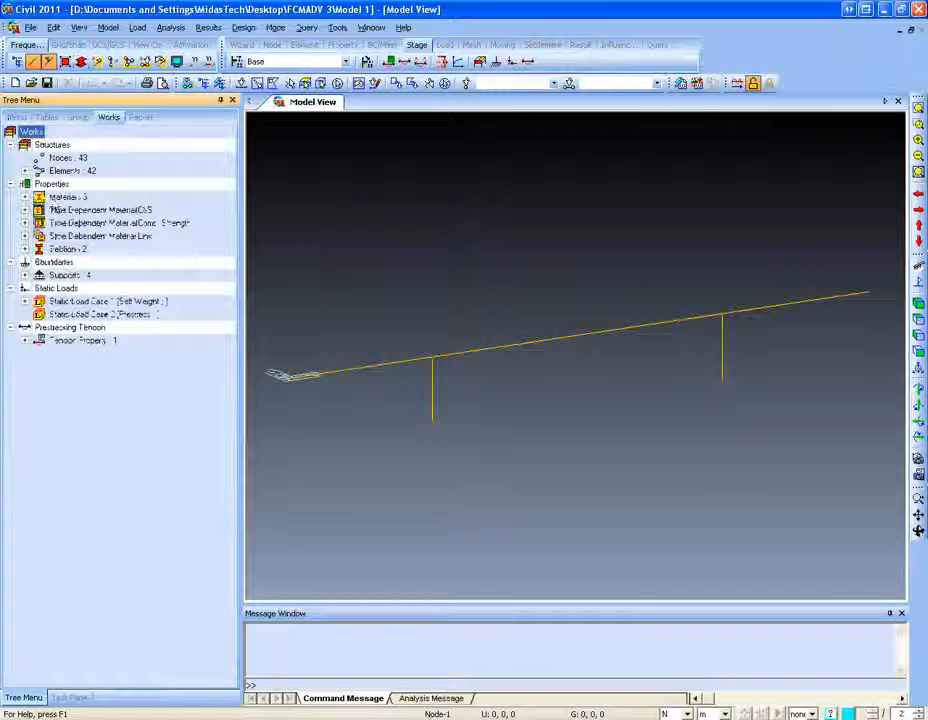
Step: Review the bridge model's group and works trees, and show the model in front view with solid sections
click(78, 117)
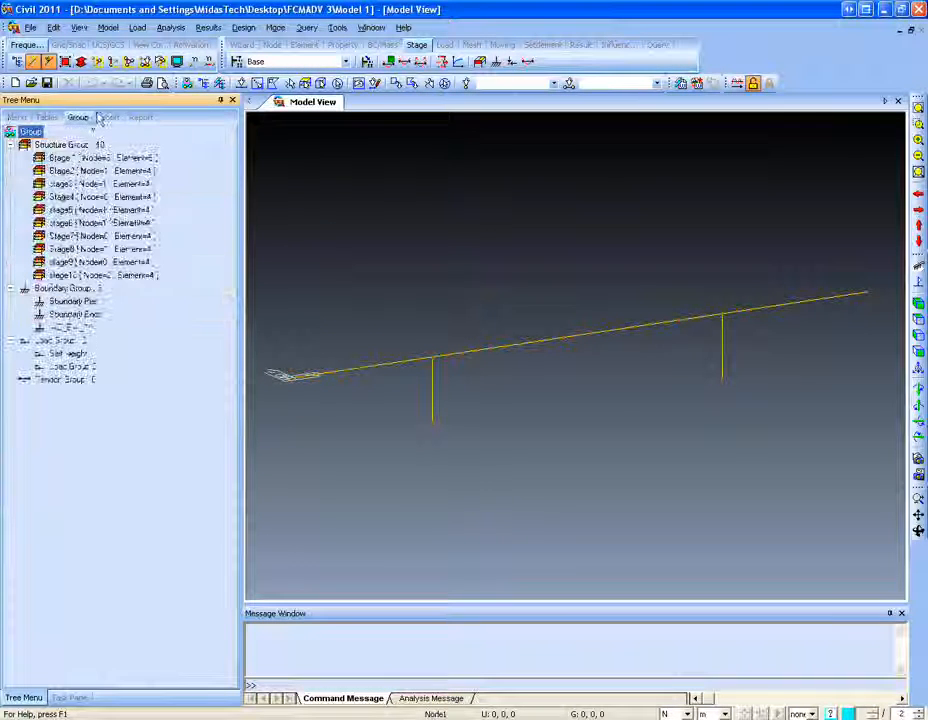
click(108, 117)
click(919, 352)
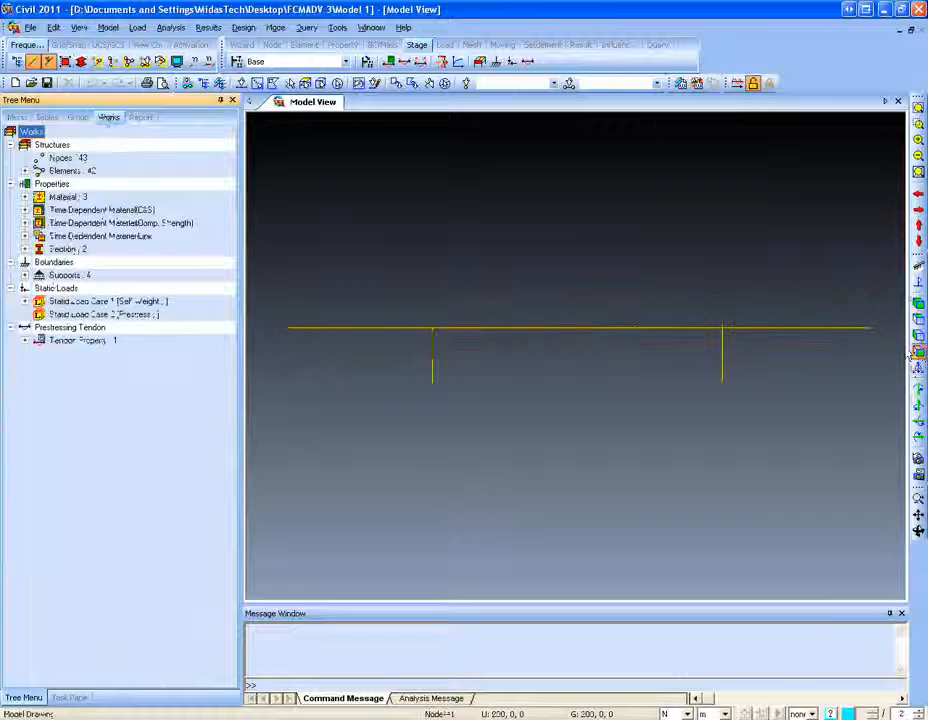
click(81, 62)
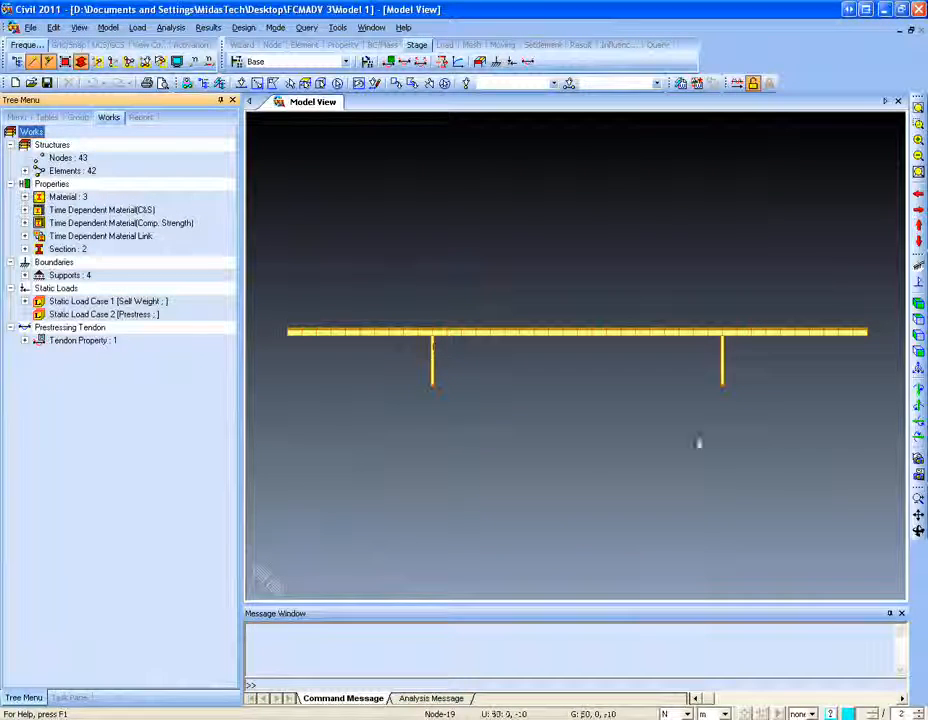
Step: Examine the box section at the deck's start in isometric view and return to the whole bridge in front view
click(919, 304)
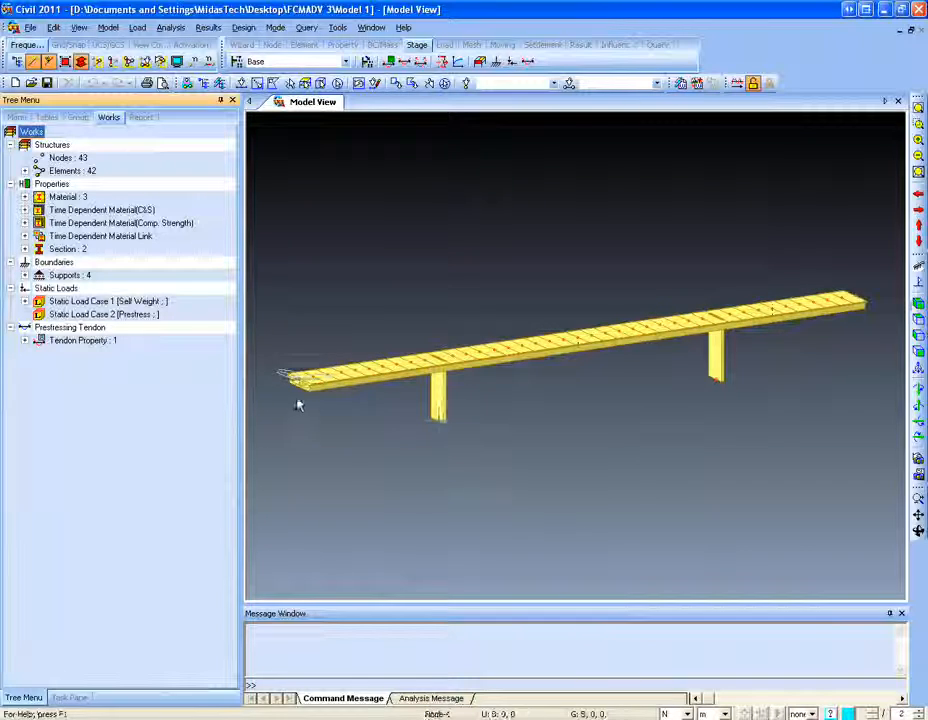
click(918, 125)
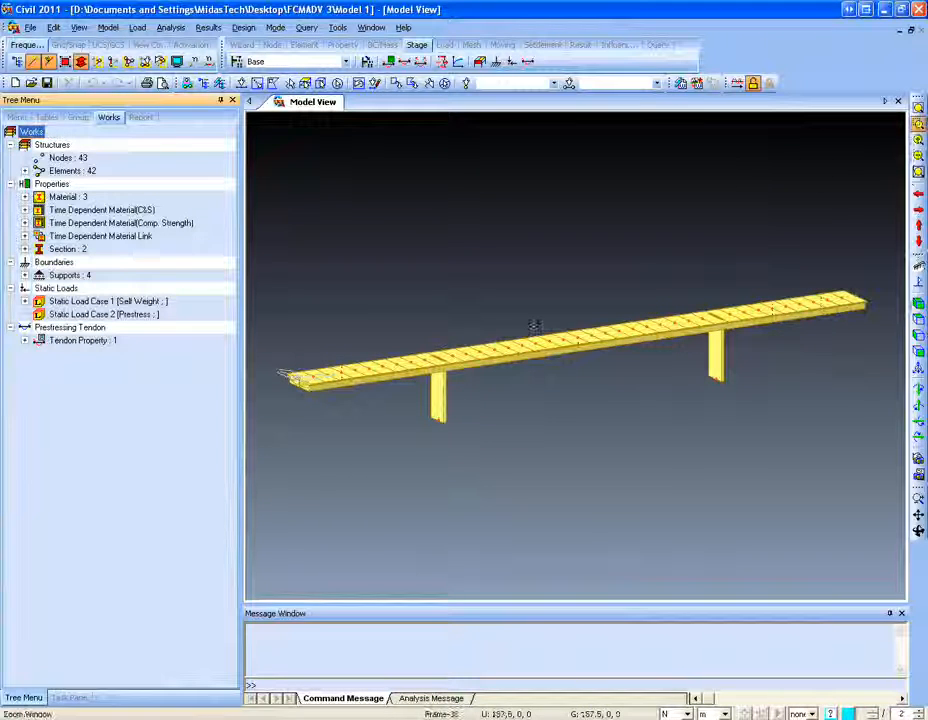
drag(284, 373, 372, 425)
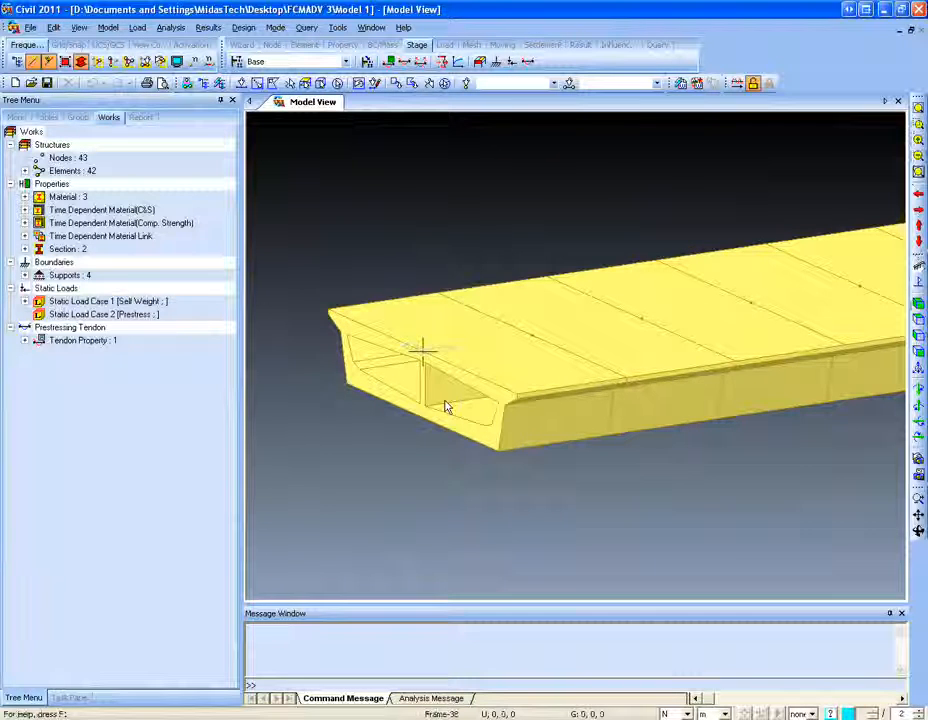
click(918, 108)
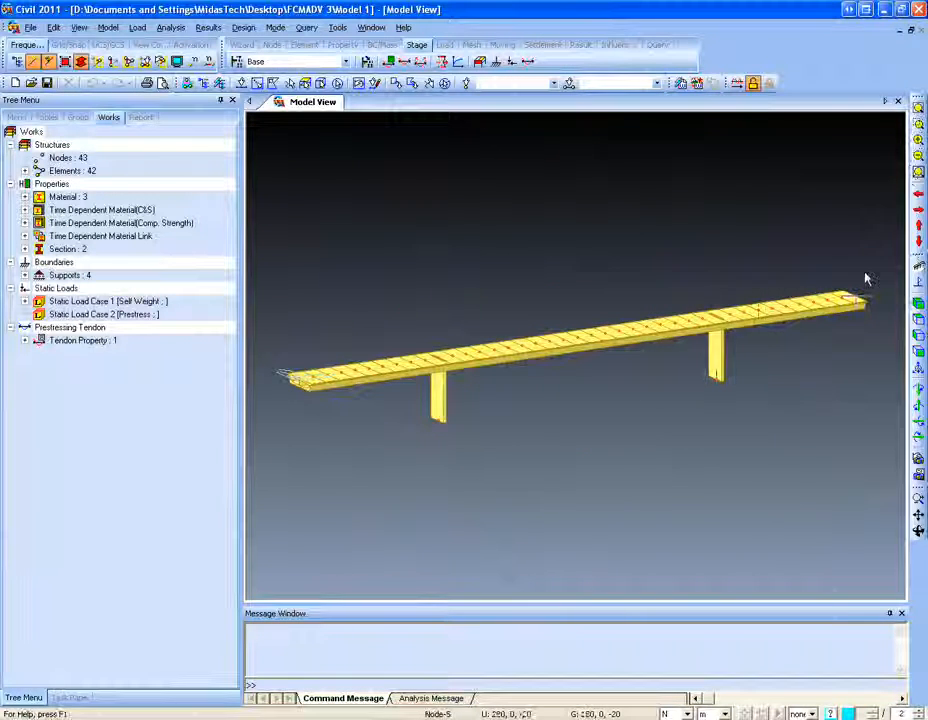
click(918, 350)
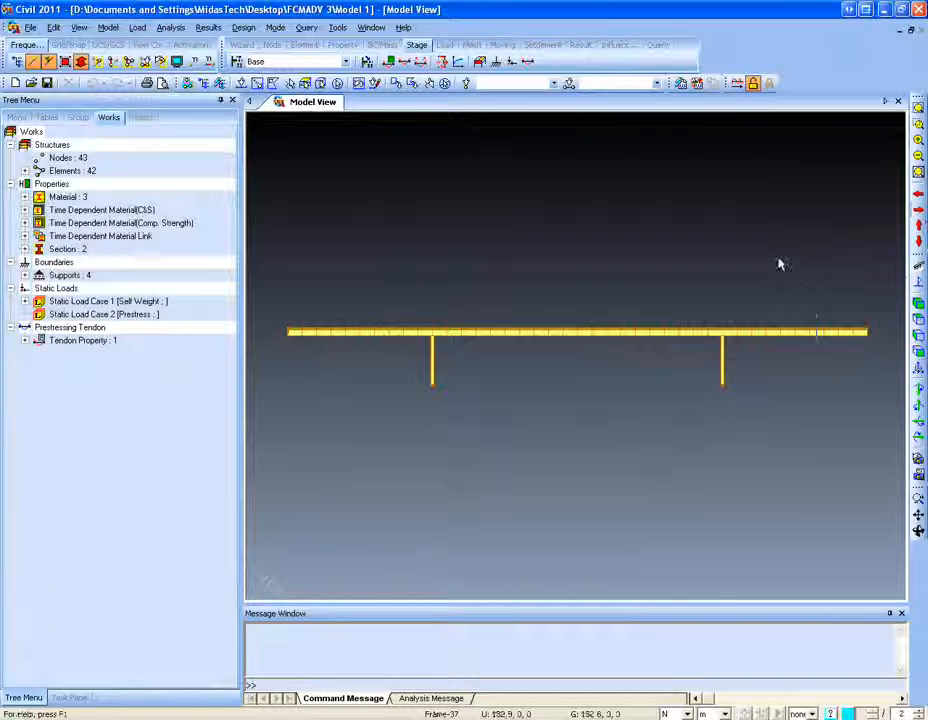
Step: Examine the deck segments and piers in close-up along the bridge, from the first span to the far end
click(918, 124)
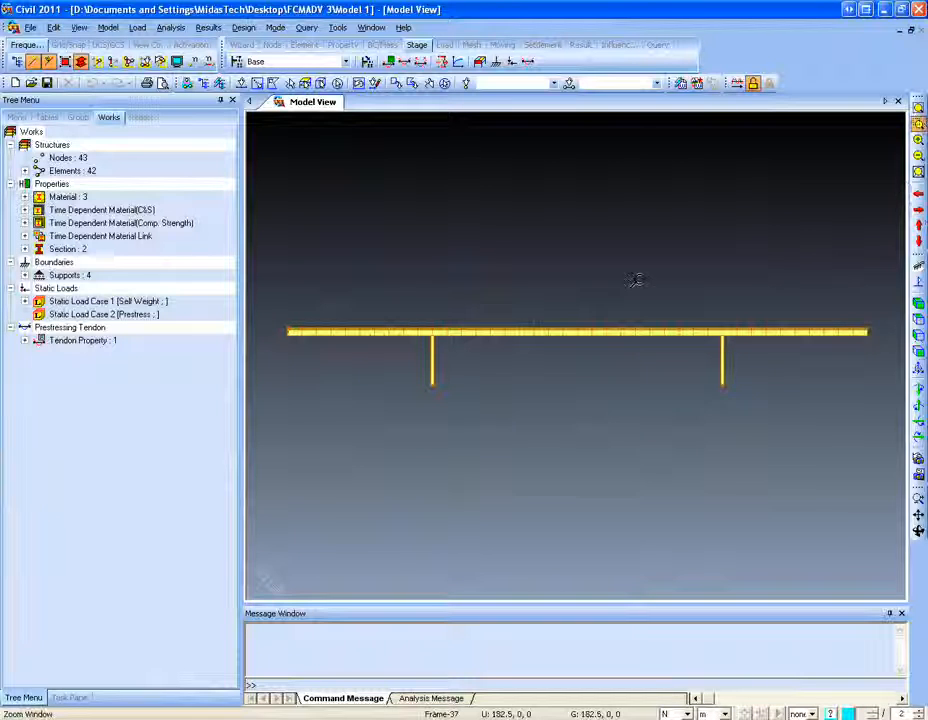
drag(361, 348, 379, 345)
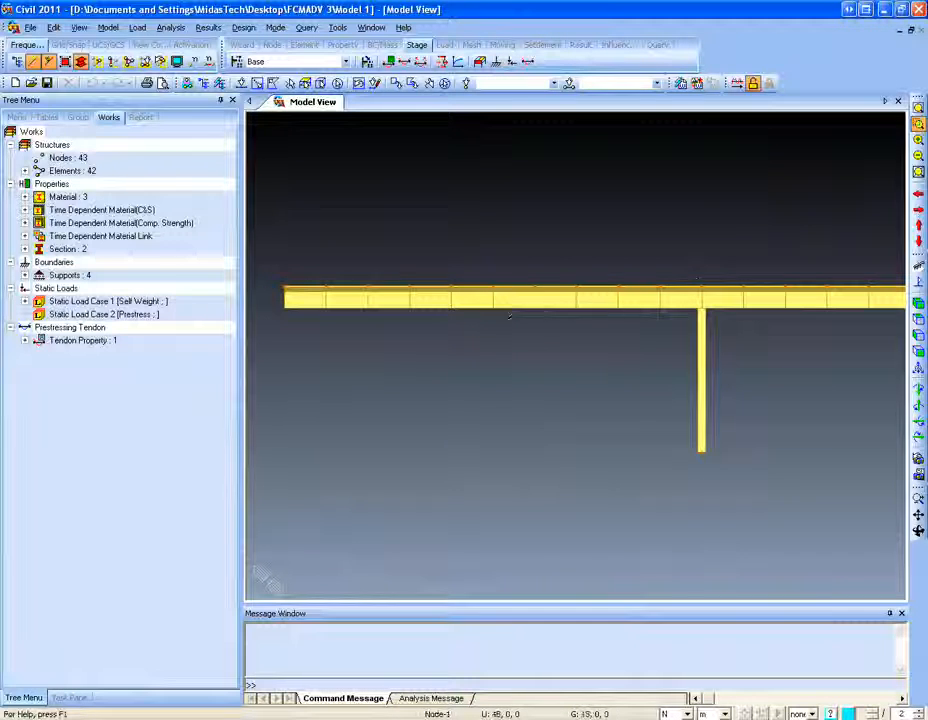
middle_drag(683, 327, 534, 375)
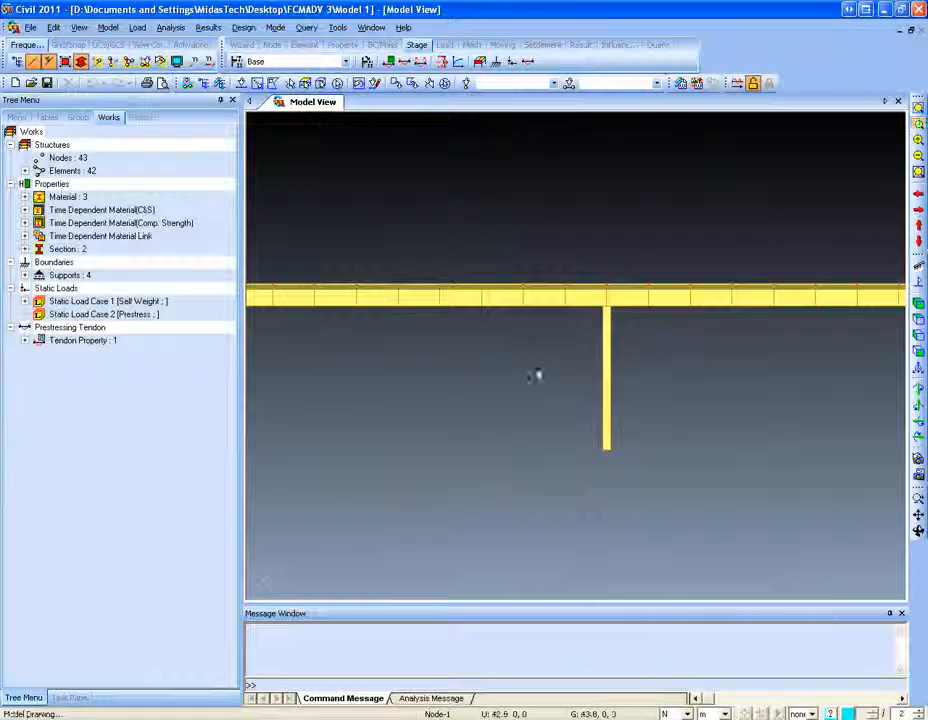
scroll(534, 376, down, 3)
middle_drag(466, 389, 428, 400)
scroll(609, 391, down, 1)
middle_drag(609, 391, 472, 396)
scroll(474, 396, down, 4)
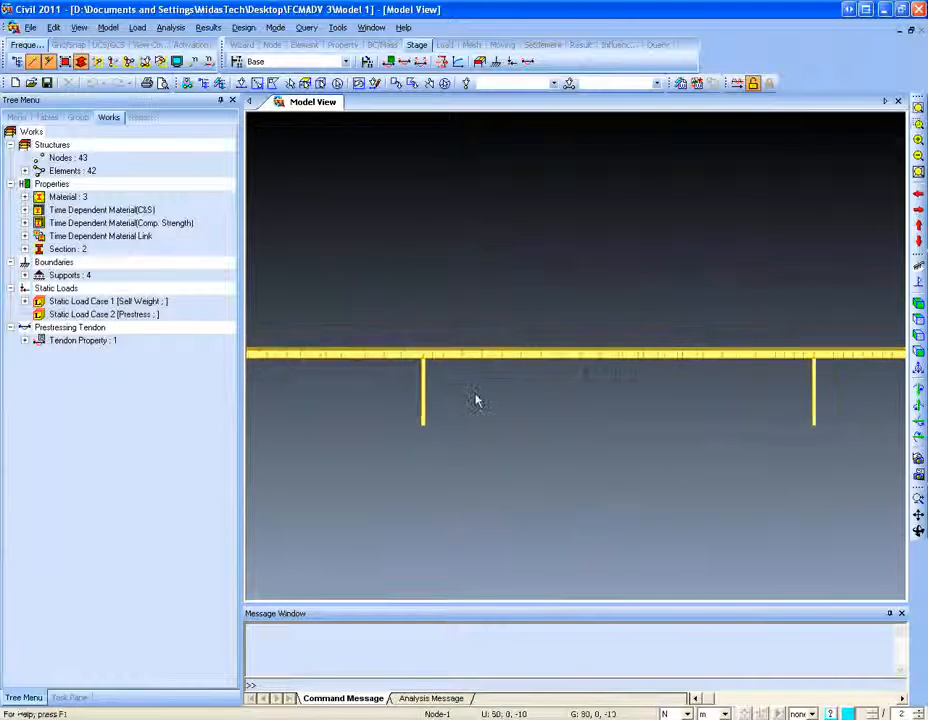
middle_drag(547, 392, 522, 394)
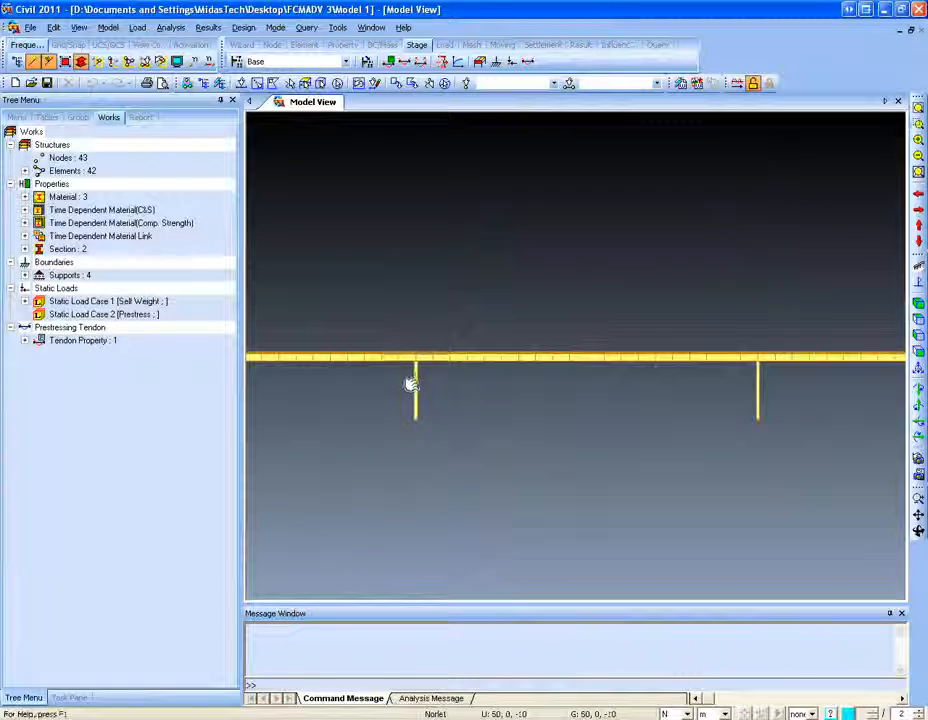
scroll(410, 383, down, 1)
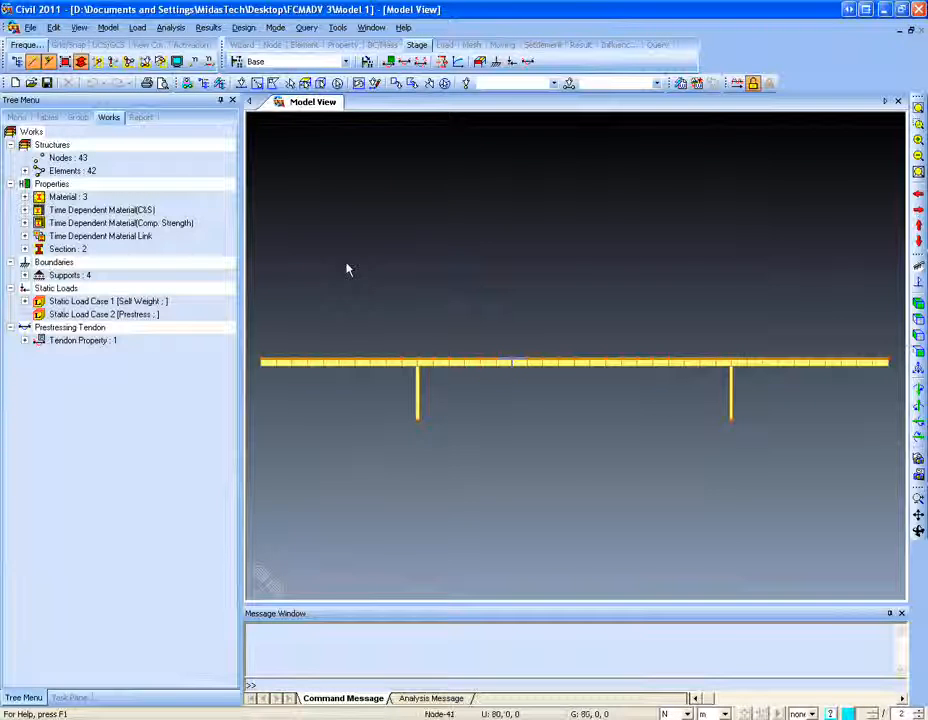
Step: Start PSC Bridge Span Information, name the girder span 1, and assign deck elements 1 to 10 to it
click(110, 30)
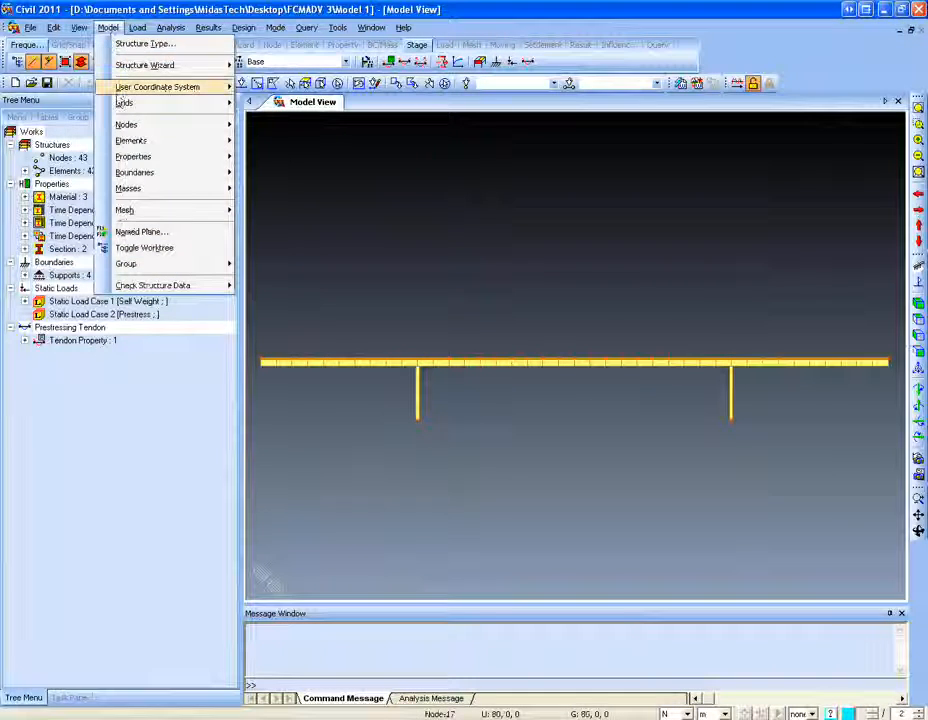
mouse_move(126, 66)
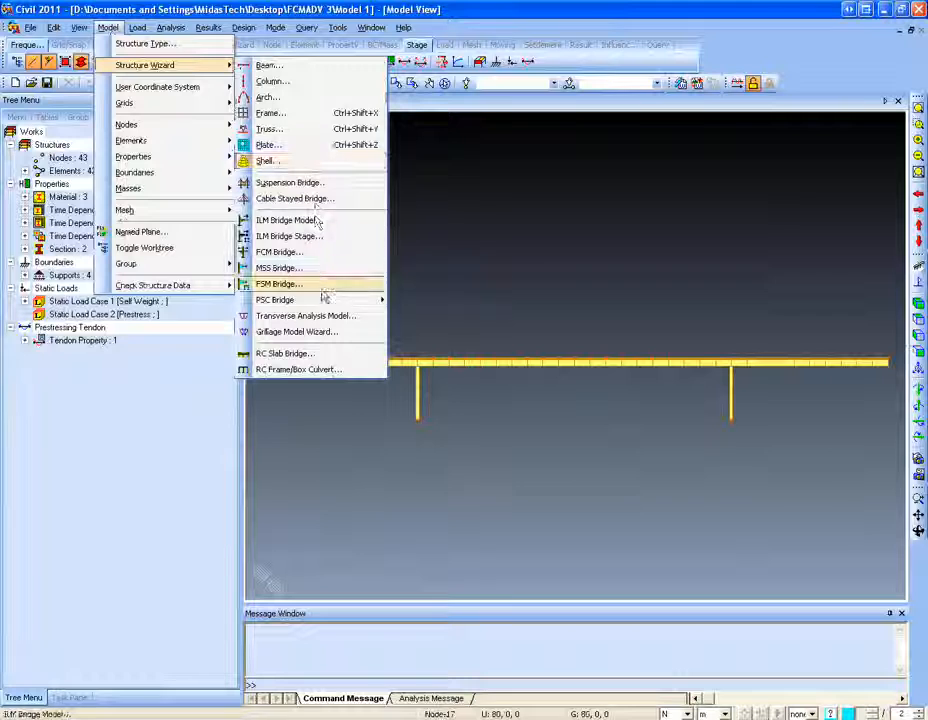
mouse_move(315, 303)
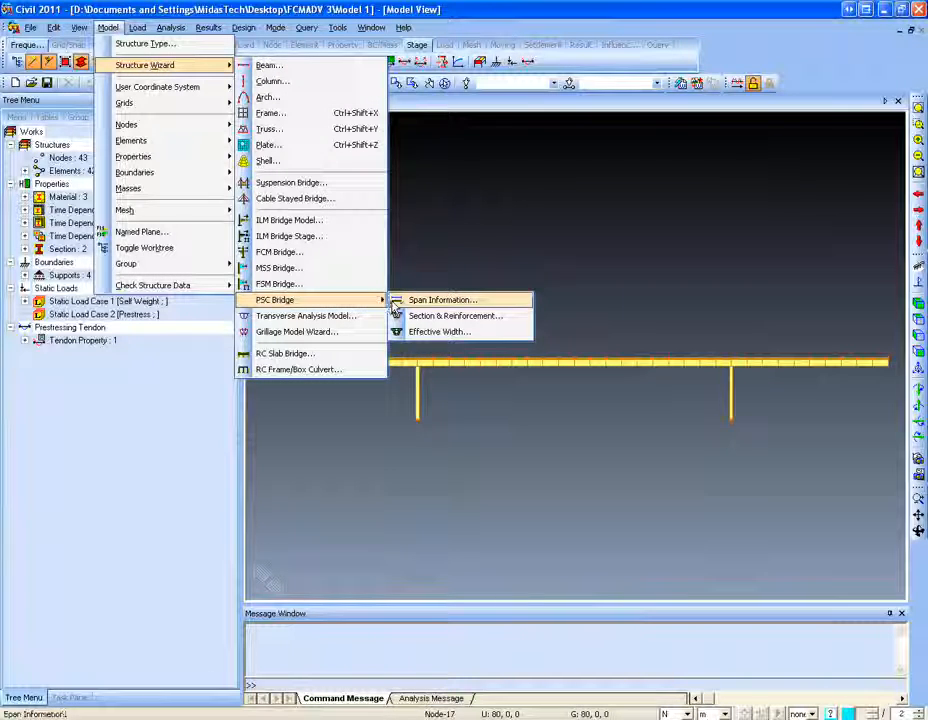
click(398, 303)
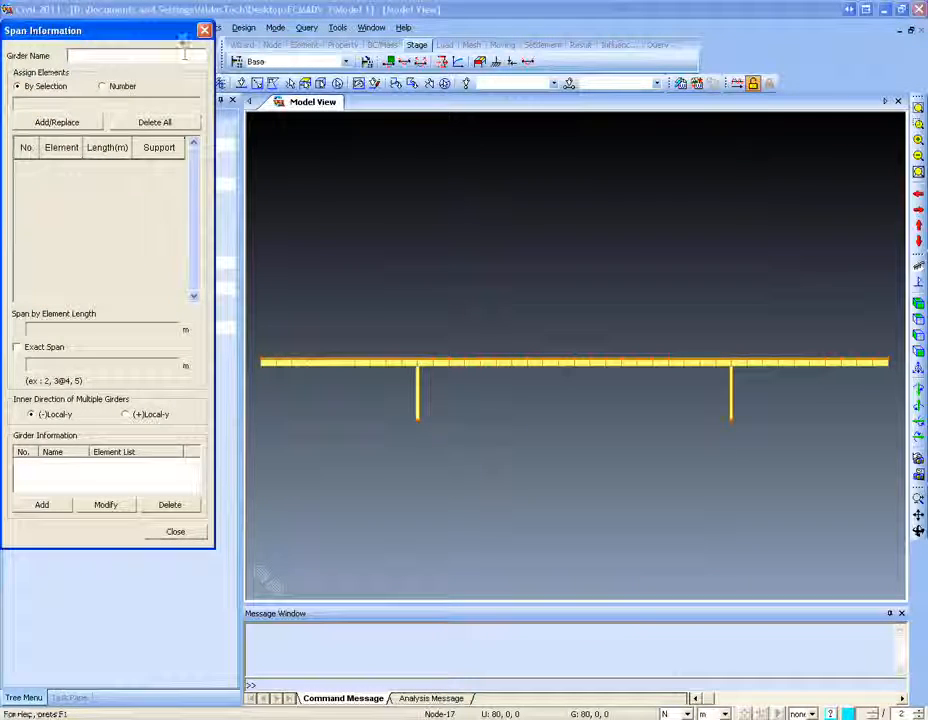
click(245, 86)
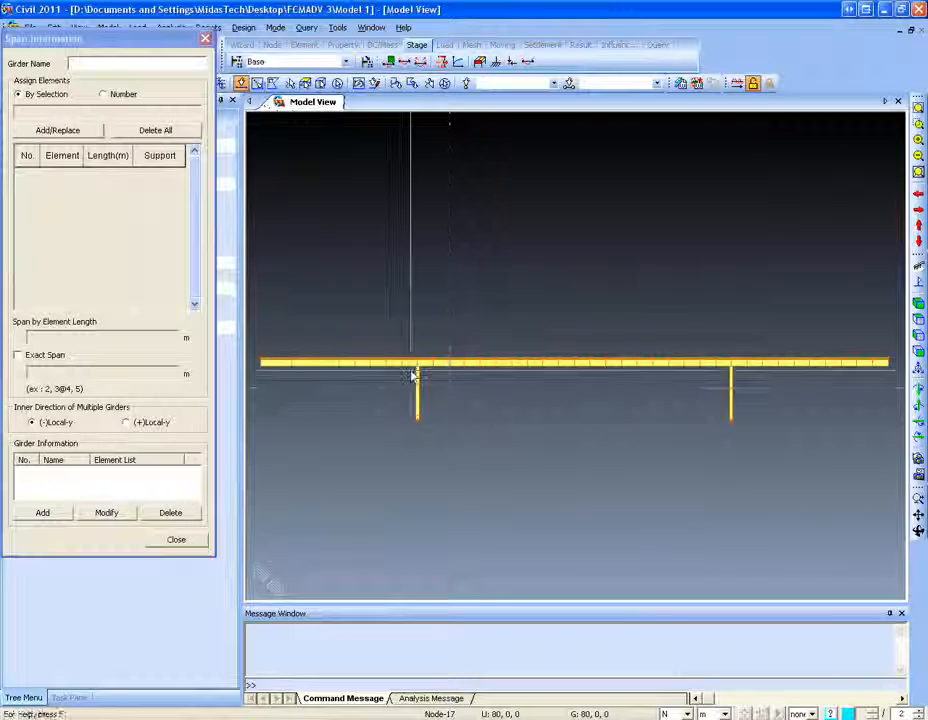
drag(411, 372, 250, 317)
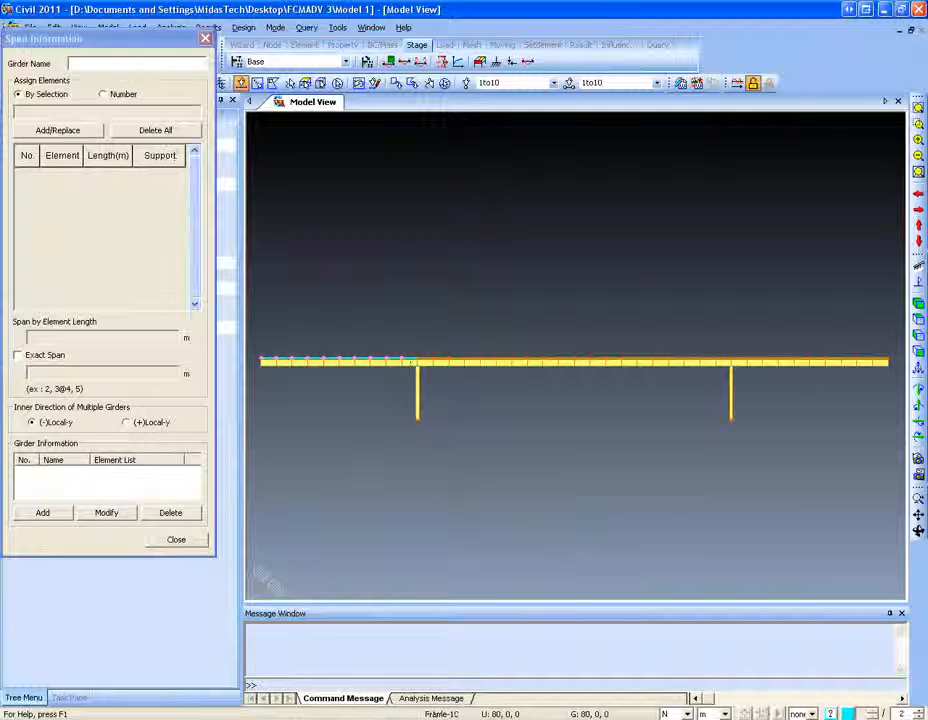
drag(131, 38, 149, 39)
text(Span 1)
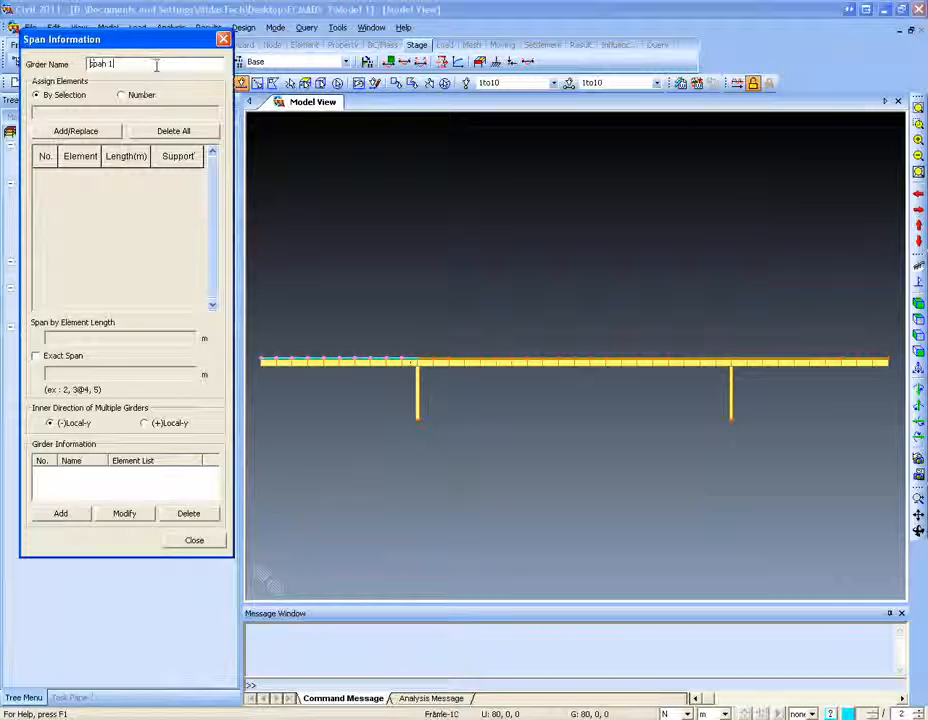
click(76, 131)
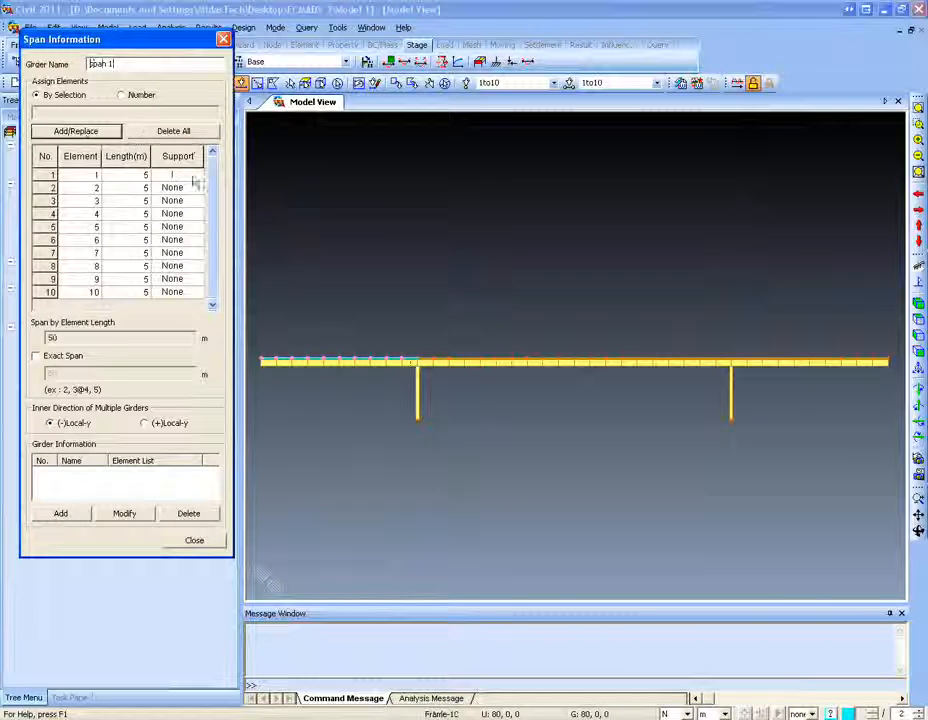
Step: Set the support of element 10 to J and add span 1 to the girder information
click(190, 292)
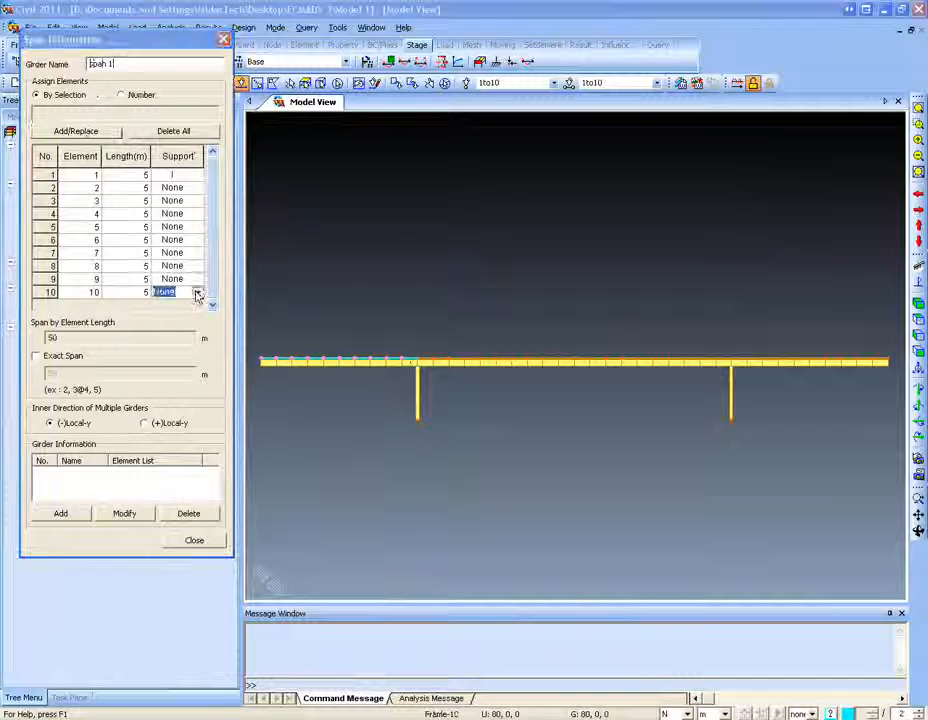
click(198, 292)
click(177, 316)
click(160, 270)
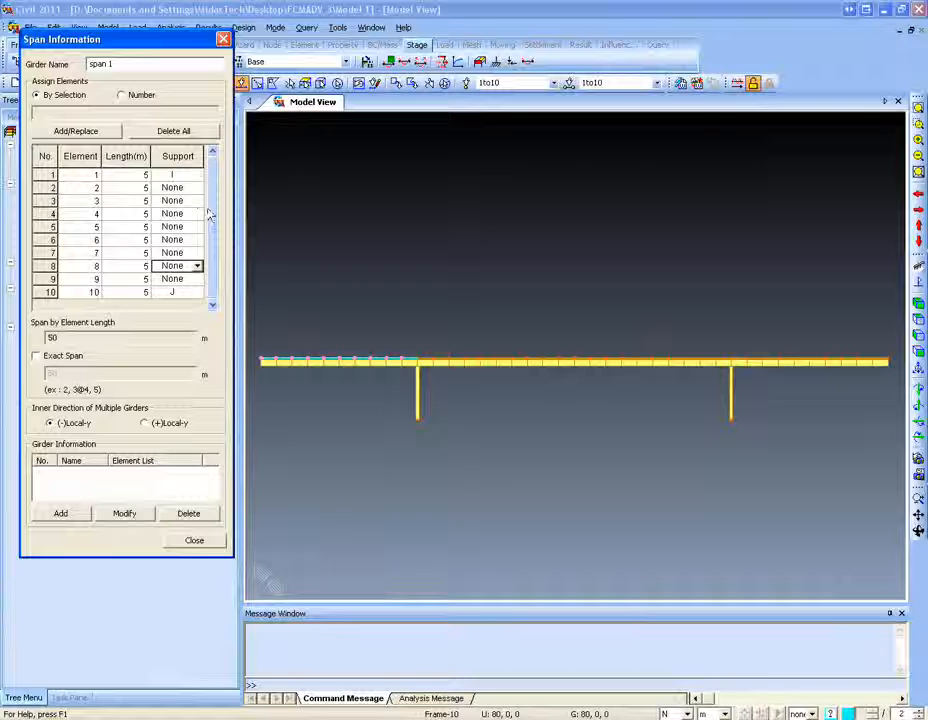
click(60, 512)
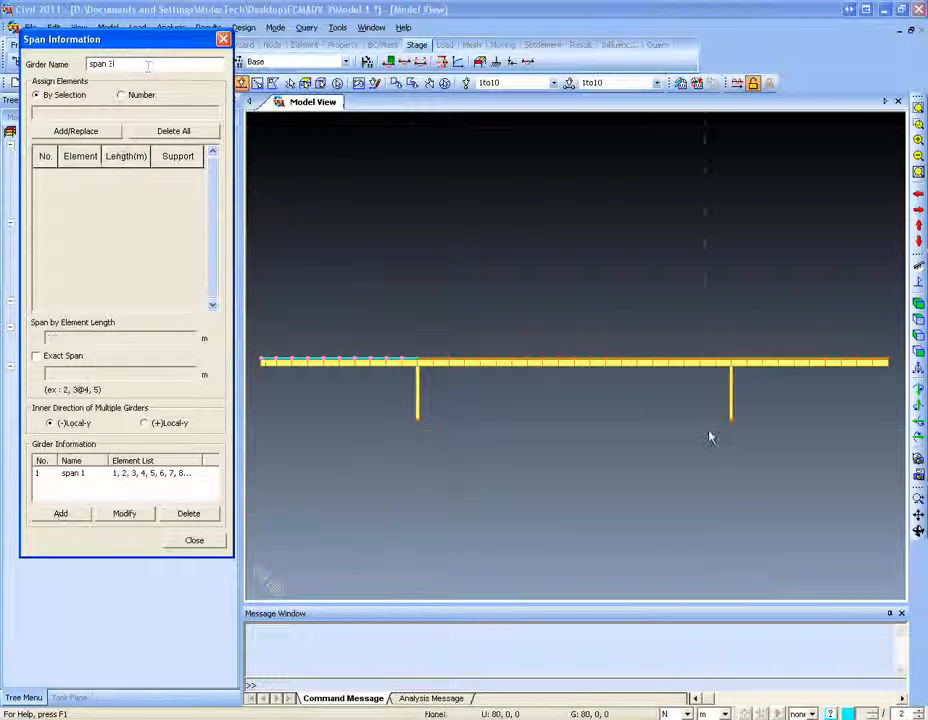
Step: Name the second girder span 2 and assign only the deck elements between the piers, 11 to 30
click(444, 84)
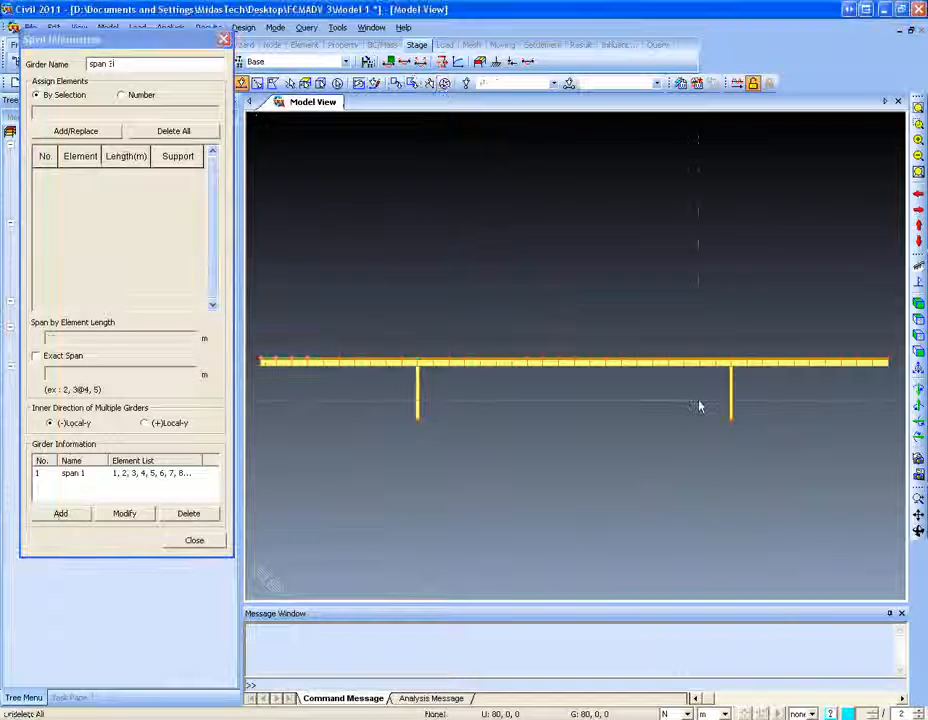
drag(727, 372, 431, 337)
click(87, 131)
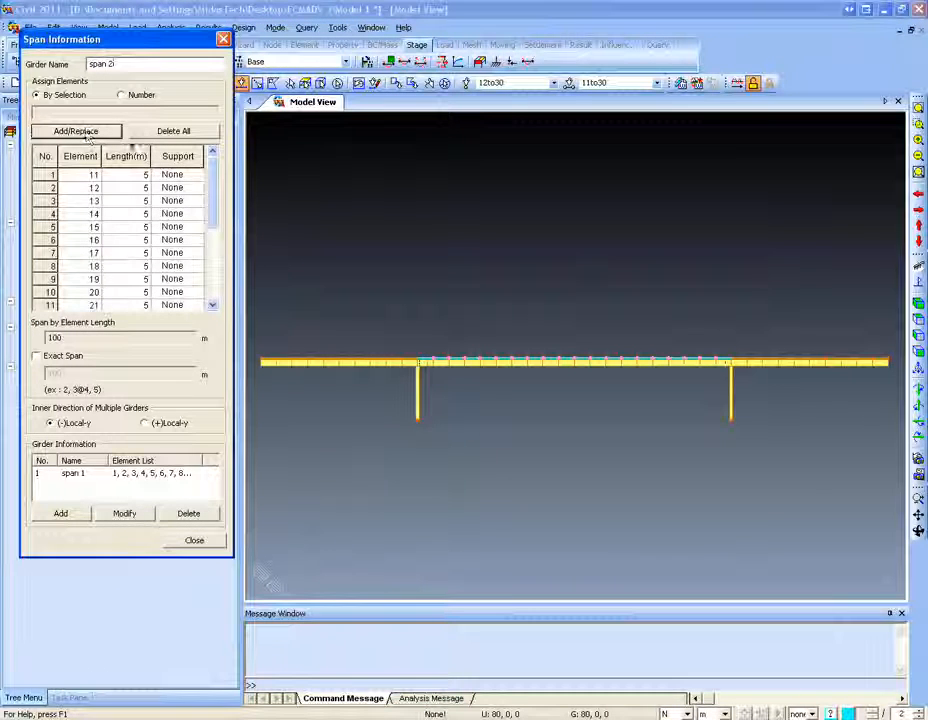
Step: Set the support to I for element 11 and J for element 30, and add span 2 to the girder information
click(197, 175)
click(182, 200)
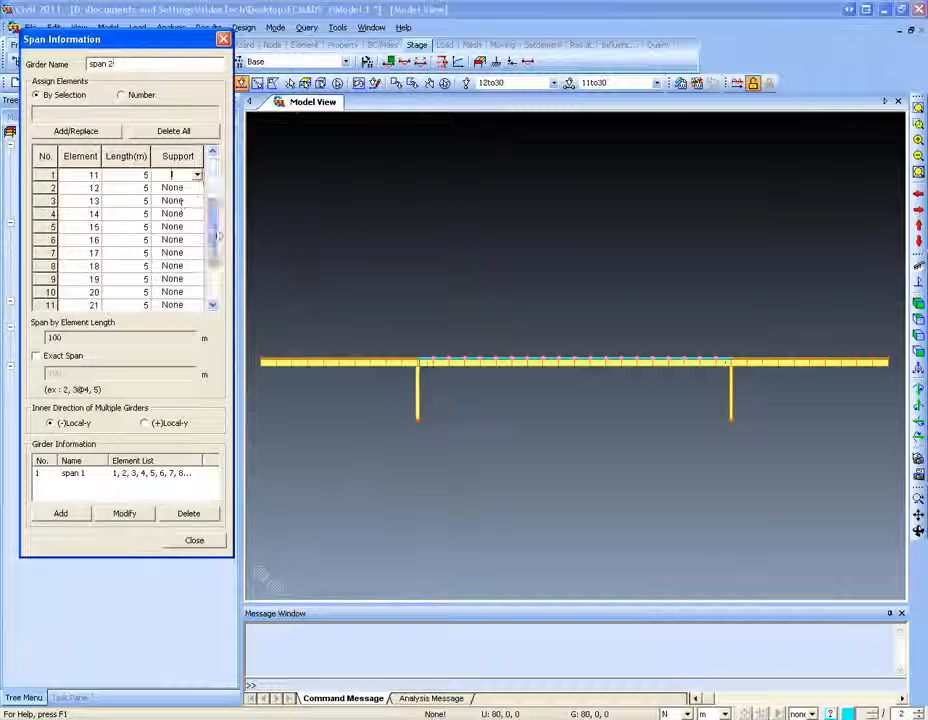
scroll(182, 200, down, 3)
click(197, 292)
click(175, 318)
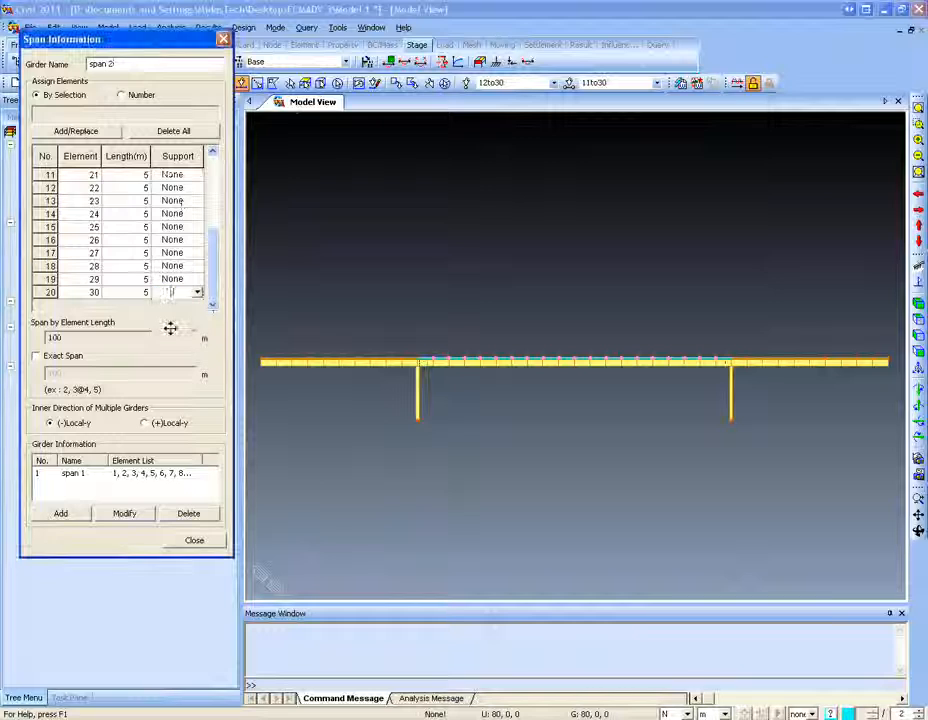
click(58, 514)
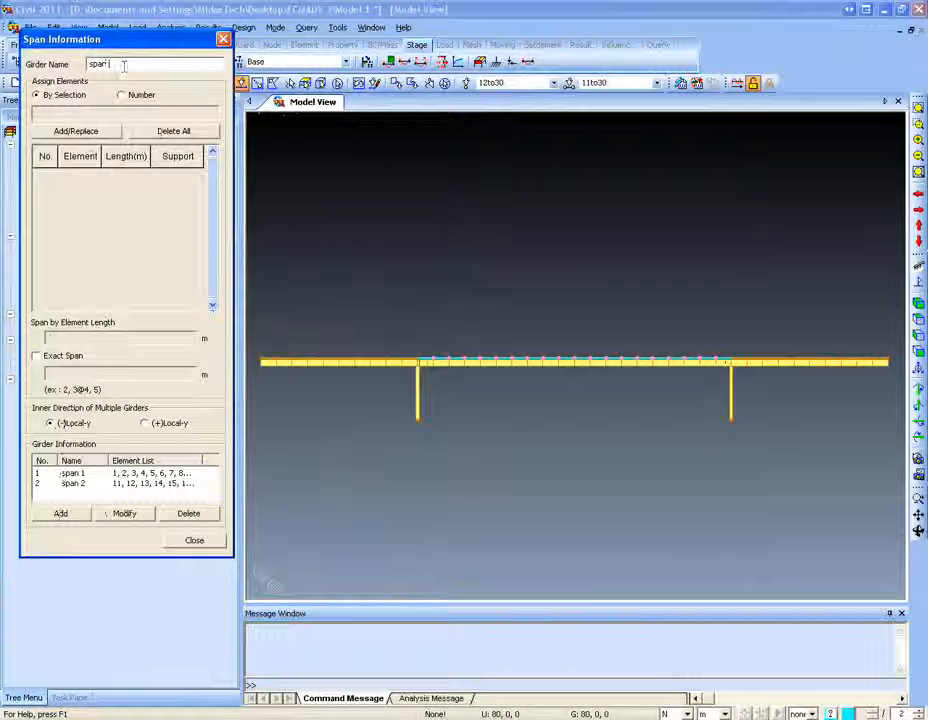
Step: Name the third girder span 3 and assign only the deck elements beyond the second pier, 31 to 40
text(3)
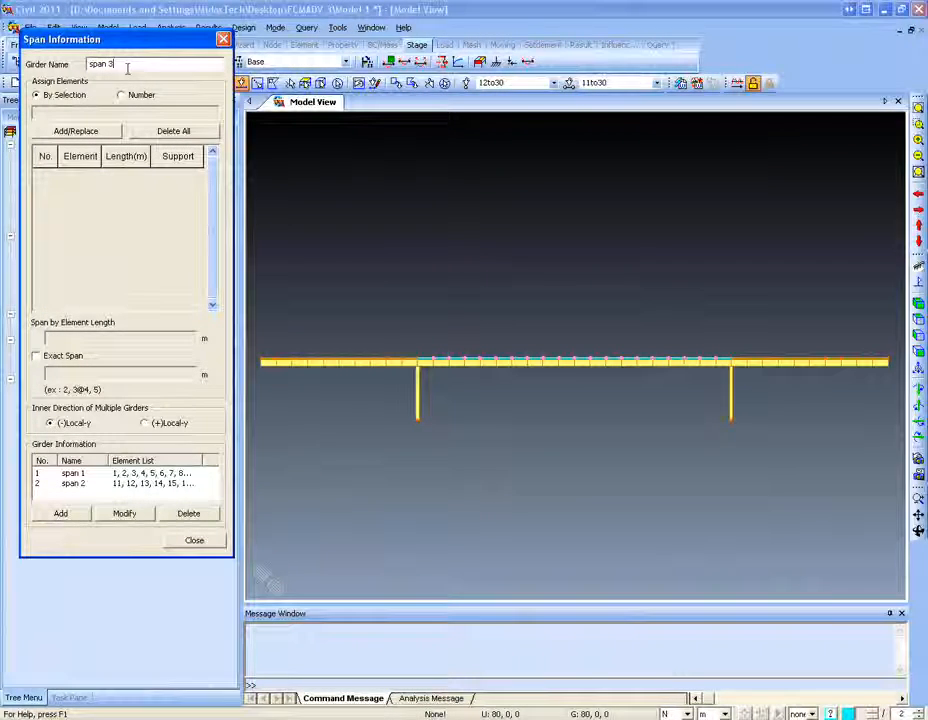
click(445, 84)
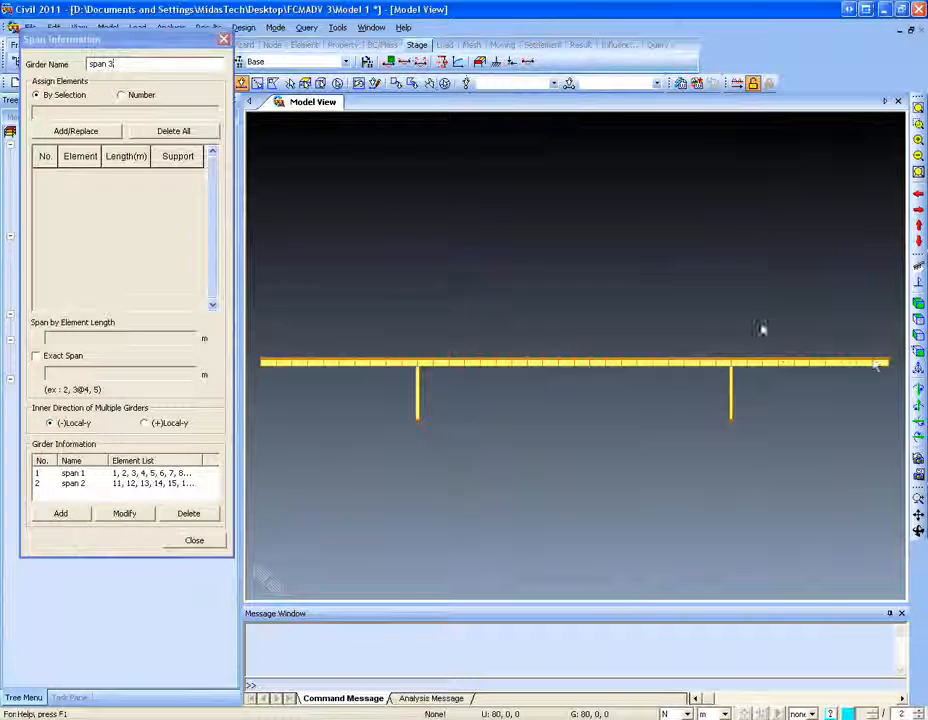
drag(897, 375, 739, 325)
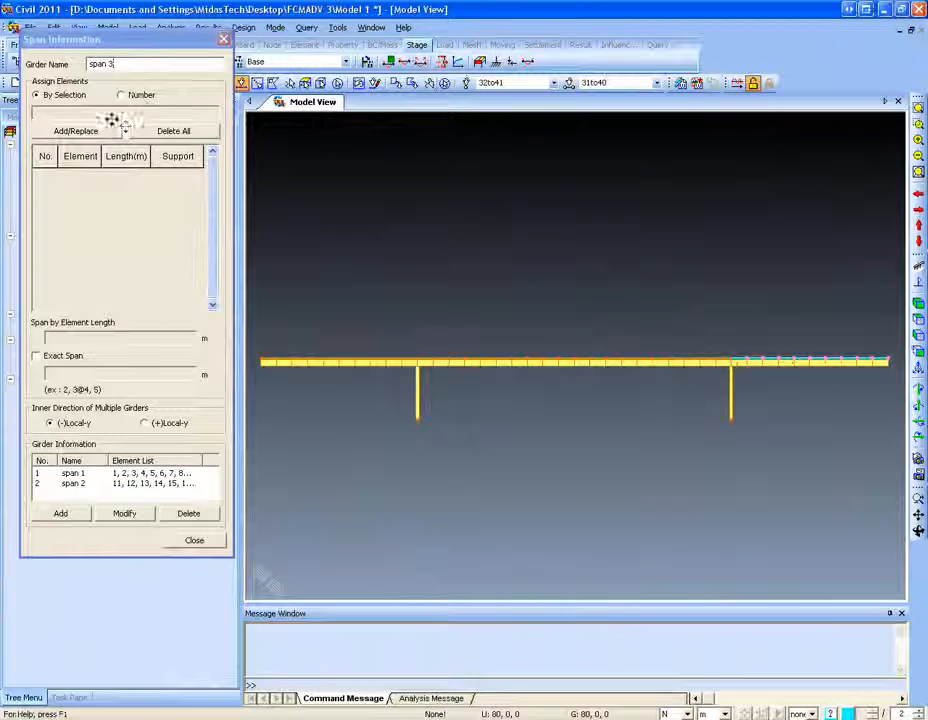
click(98, 131)
Step: Set the support of element 31 to I, add span 3 to the girder information, and close the span definition
click(197, 176)
click(188, 200)
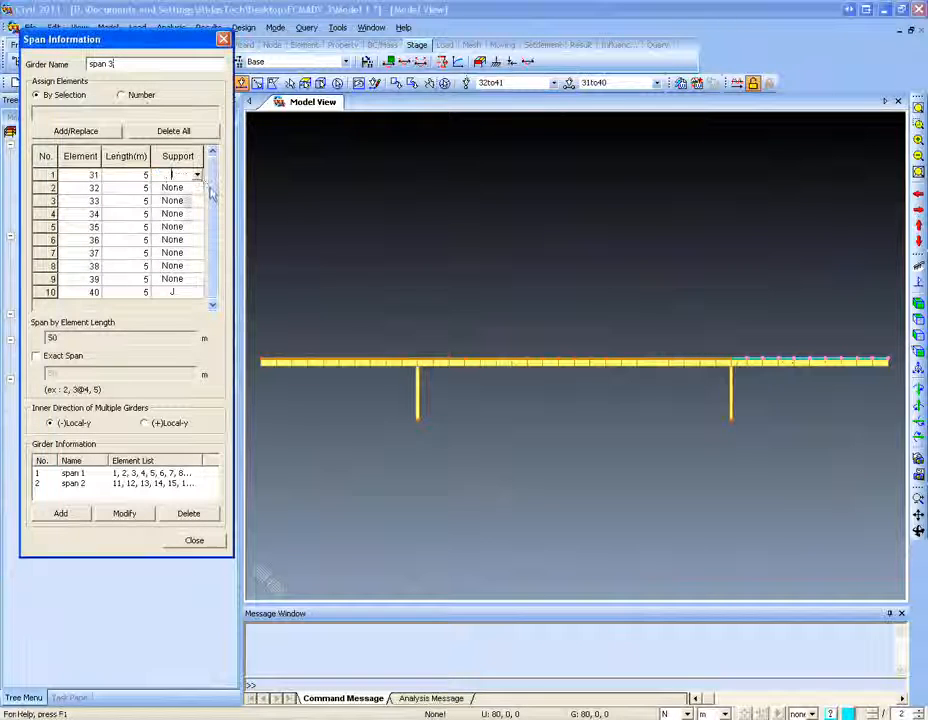
click(186, 256)
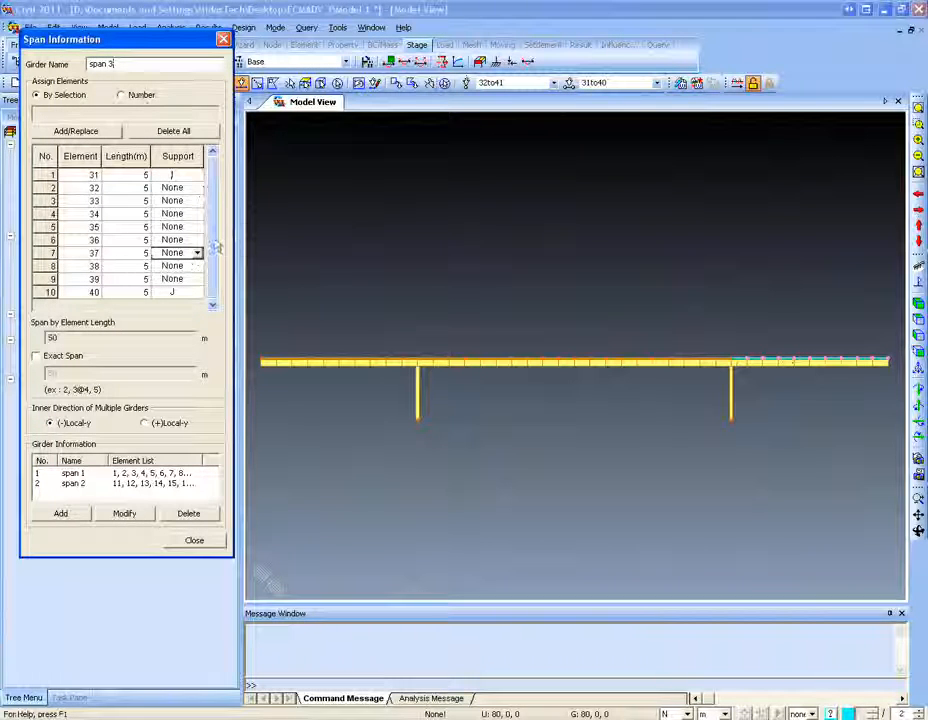
click(62, 512)
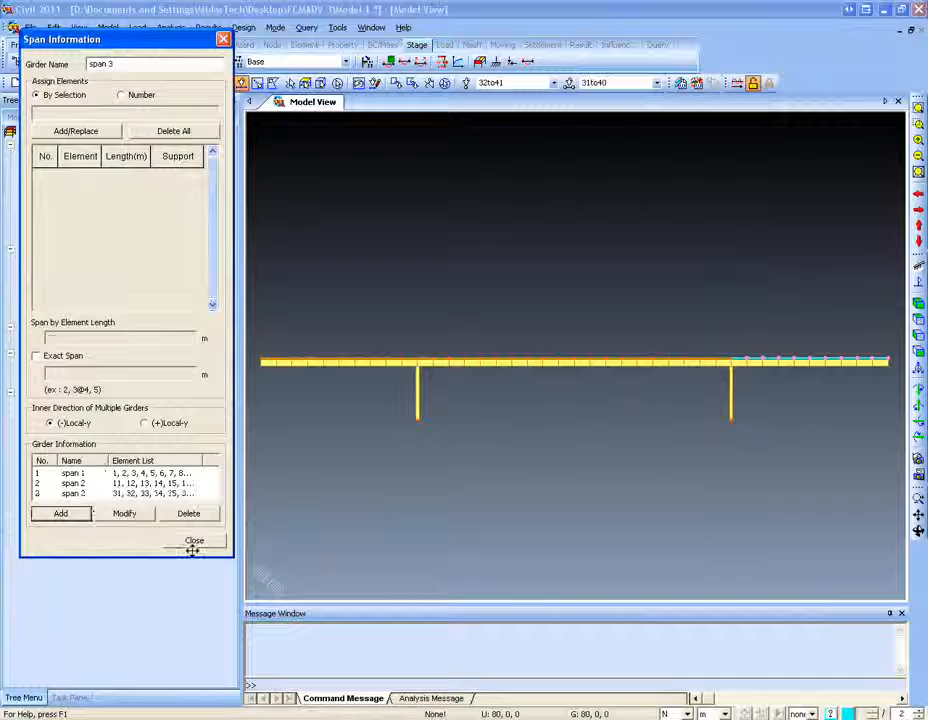
click(194, 540)
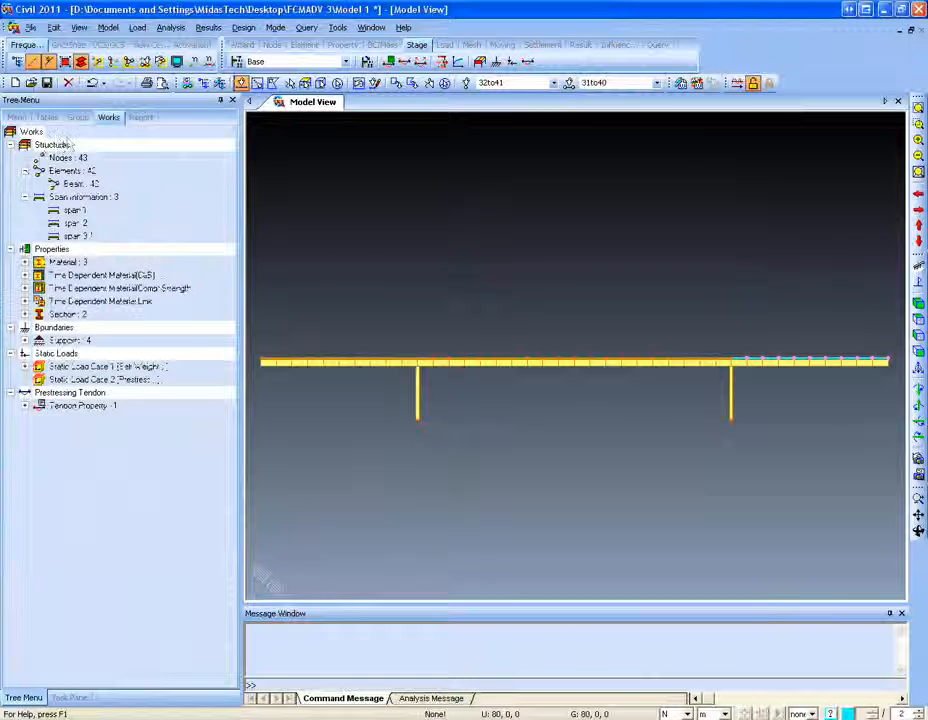
Step: Check the elements assigned to the defined spans from the works tree and clear the element selection
click(75, 211)
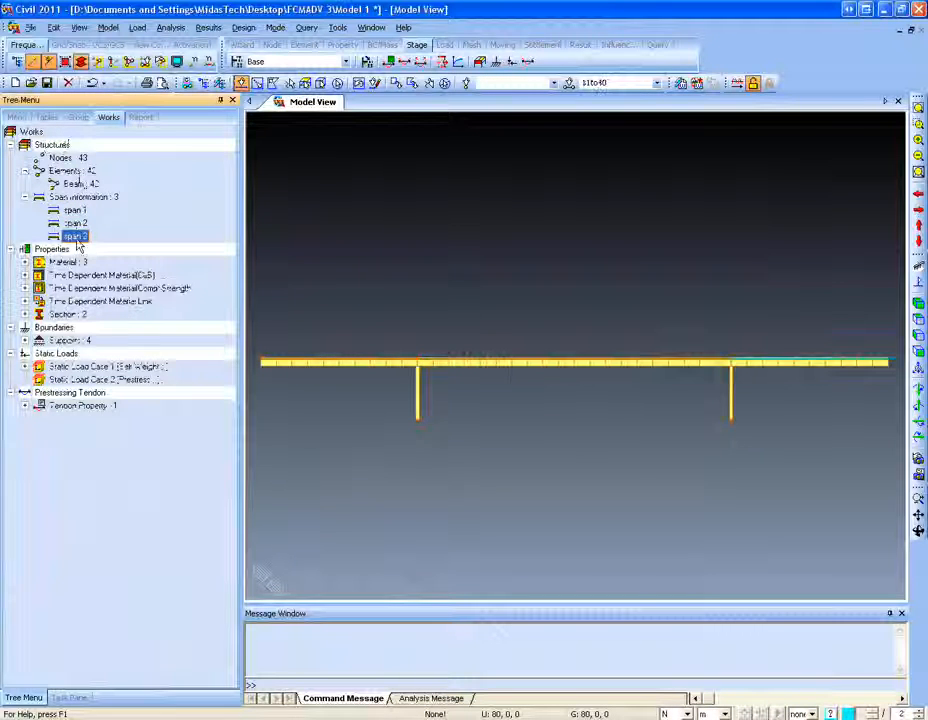
double_click(78, 211)
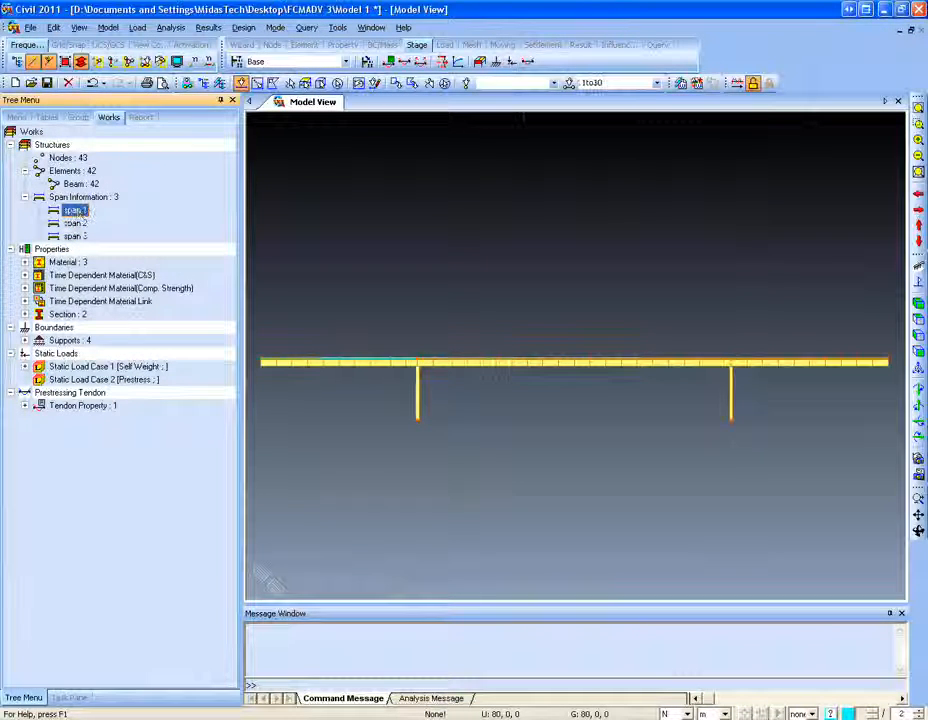
double_click(618, 83)
key(Delete)
key(Return)
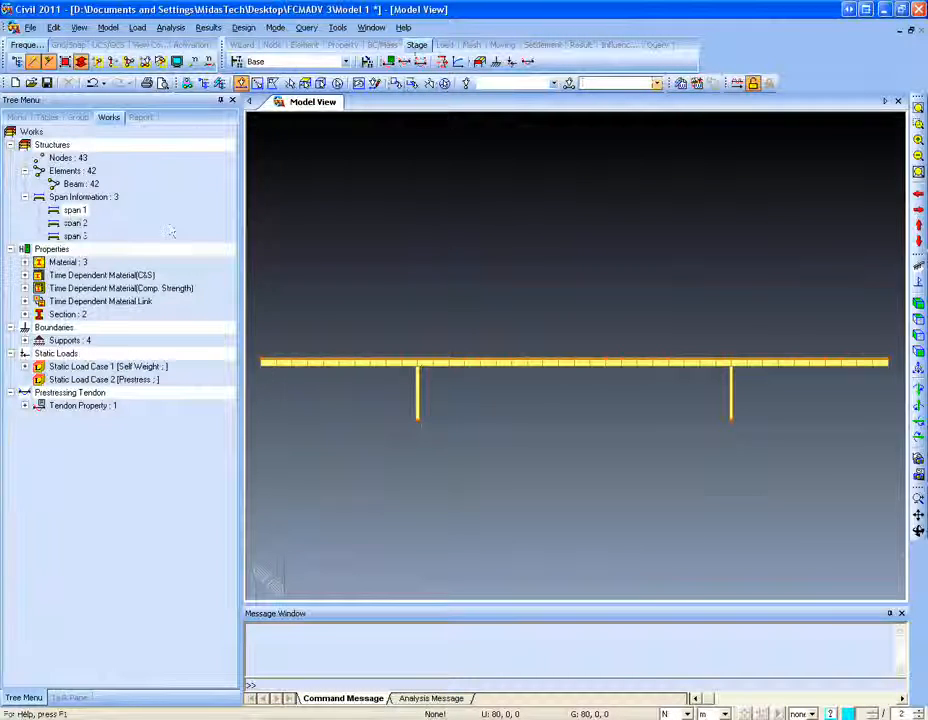
Step: Start the PSC bridge Section & Reinforcement definition and assign typical section 2: psc section to span 1
click(108, 28)
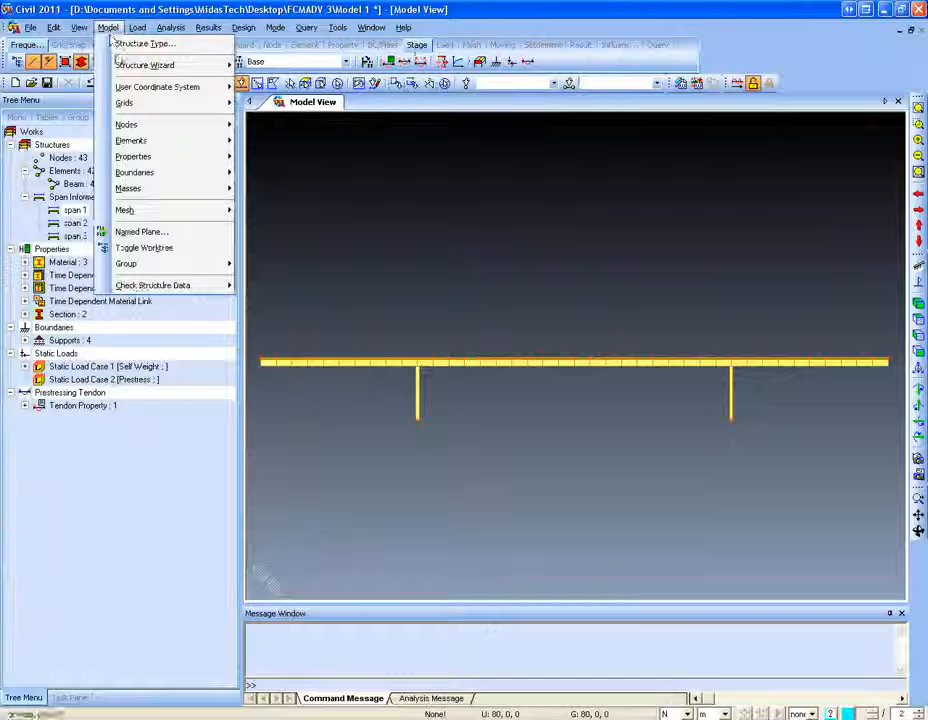
mouse_move(122, 68)
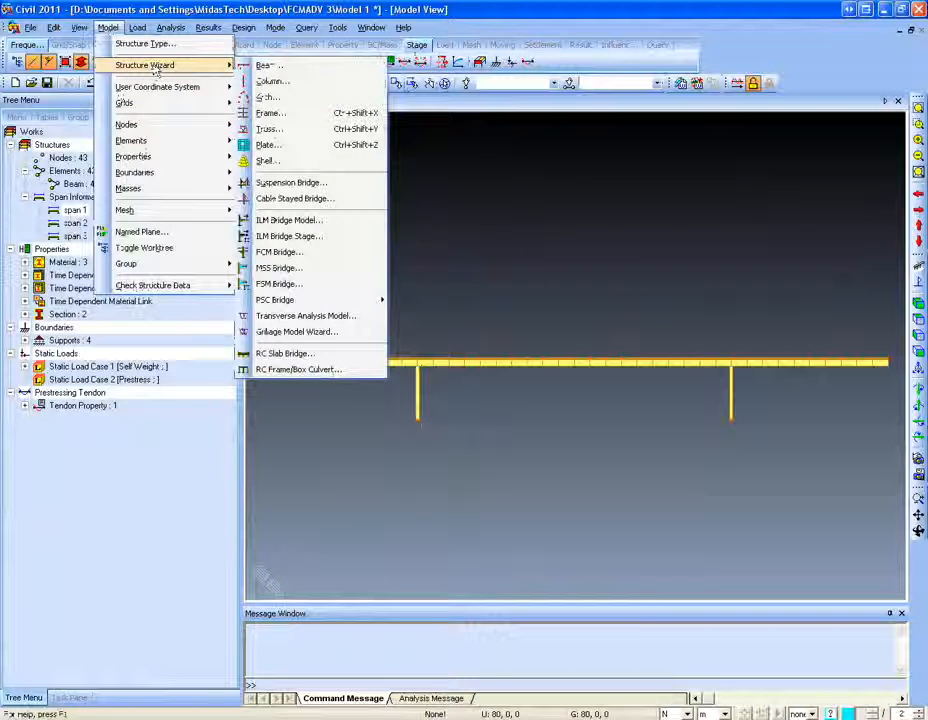
mouse_move(282, 302)
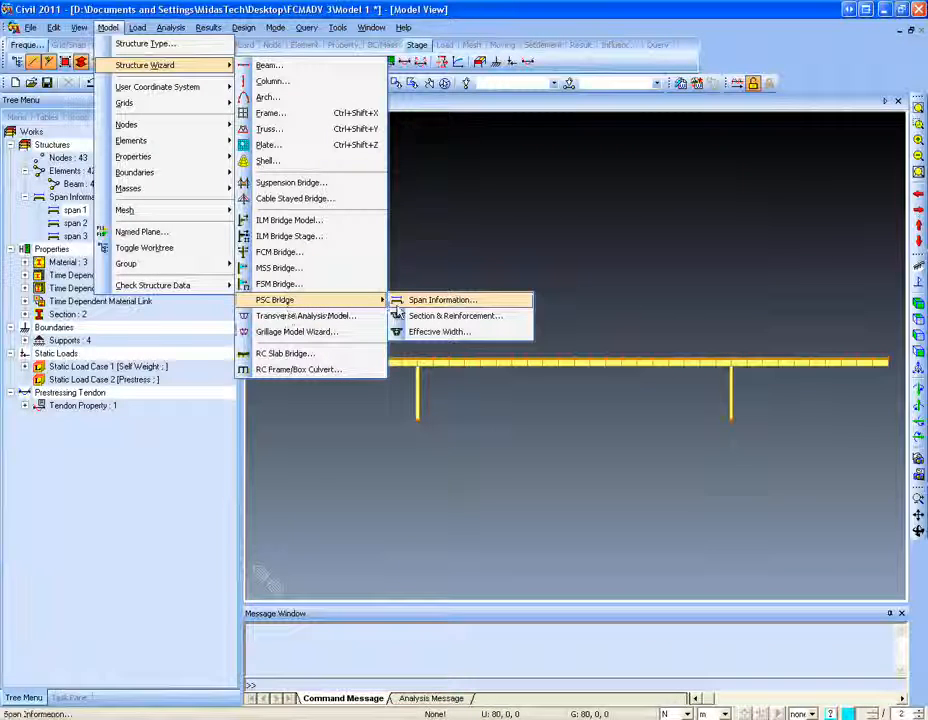
click(405, 317)
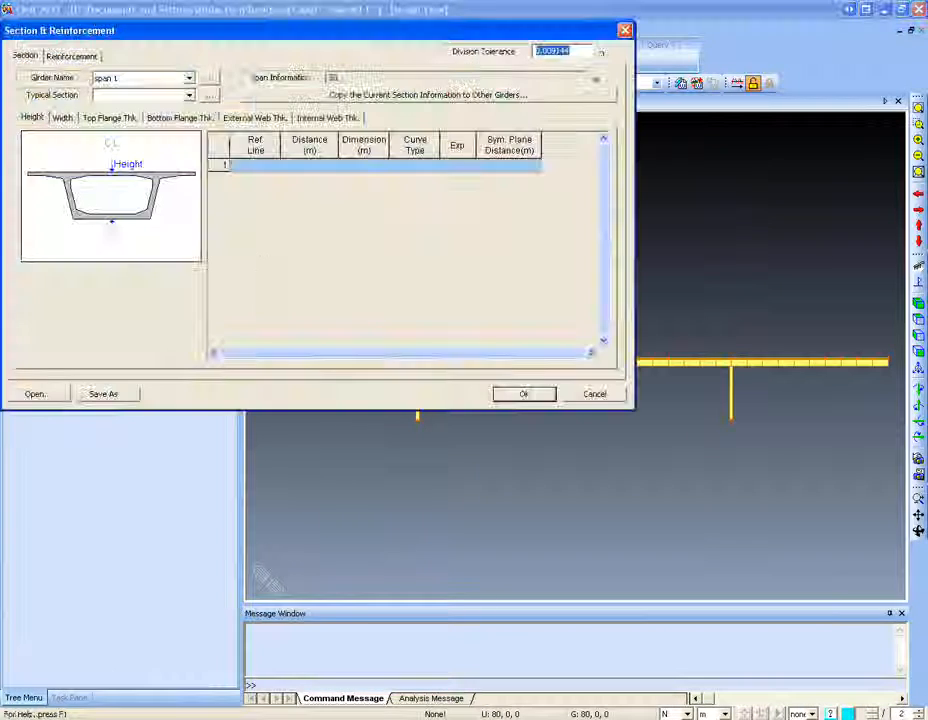
click(189, 95)
click(122, 108)
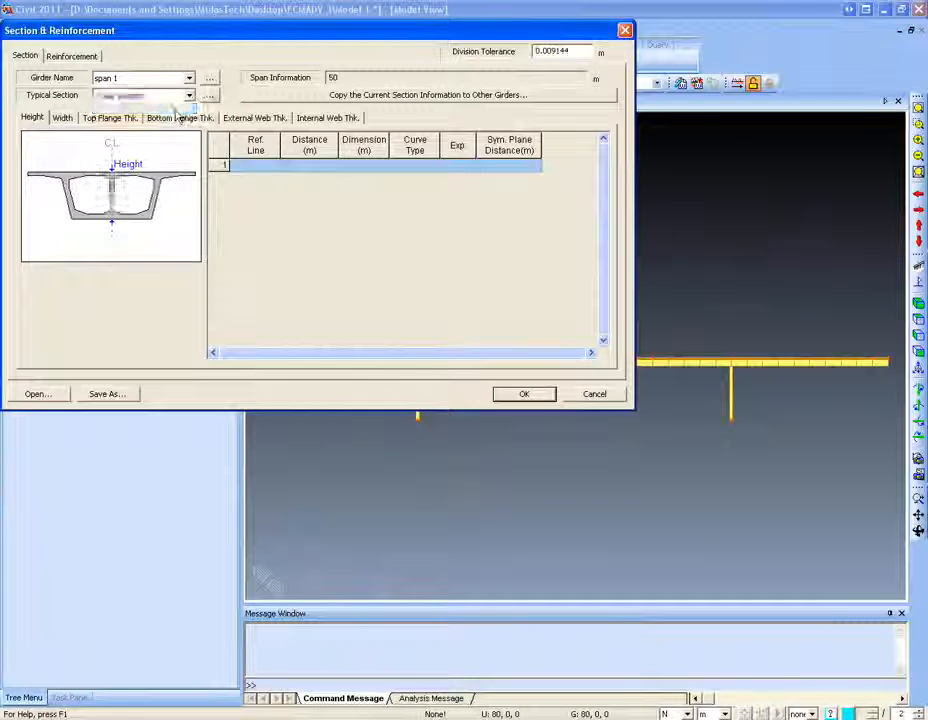
Step: Define the first height row of span 1 at reference line S1 with distance 0 and a dimension of 2 m
click(253, 165)
click(271, 165)
click(253, 178)
click(328, 166)
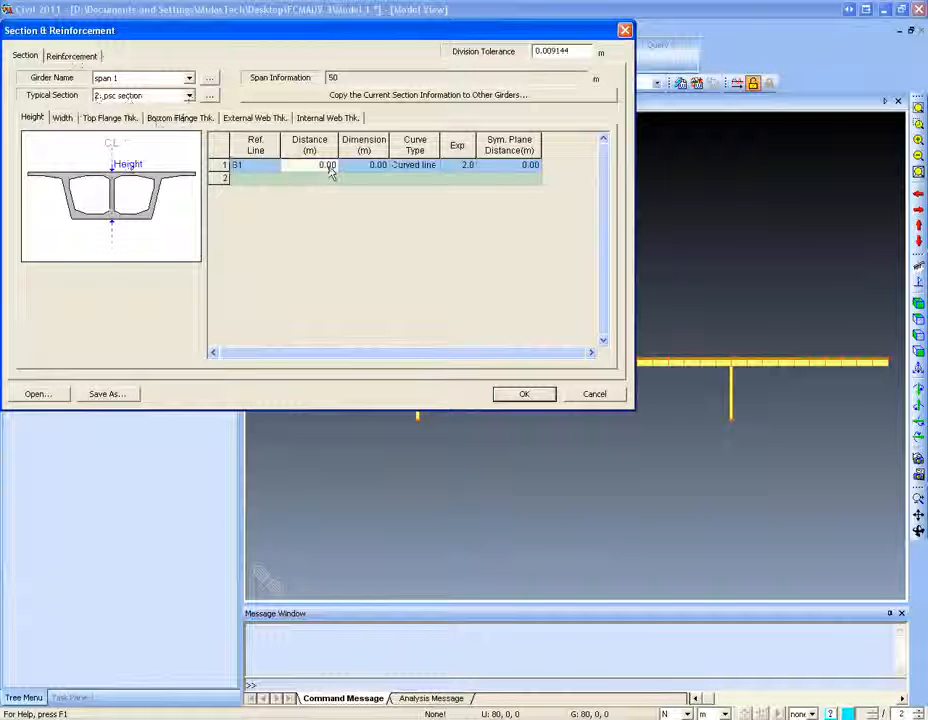
click(377, 166)
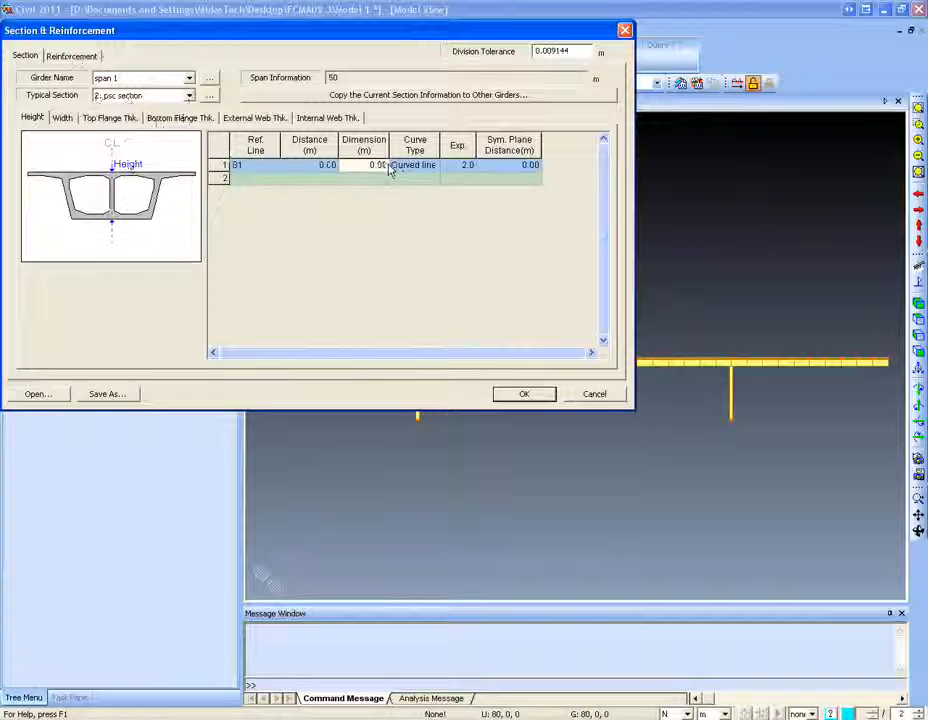
text(7)
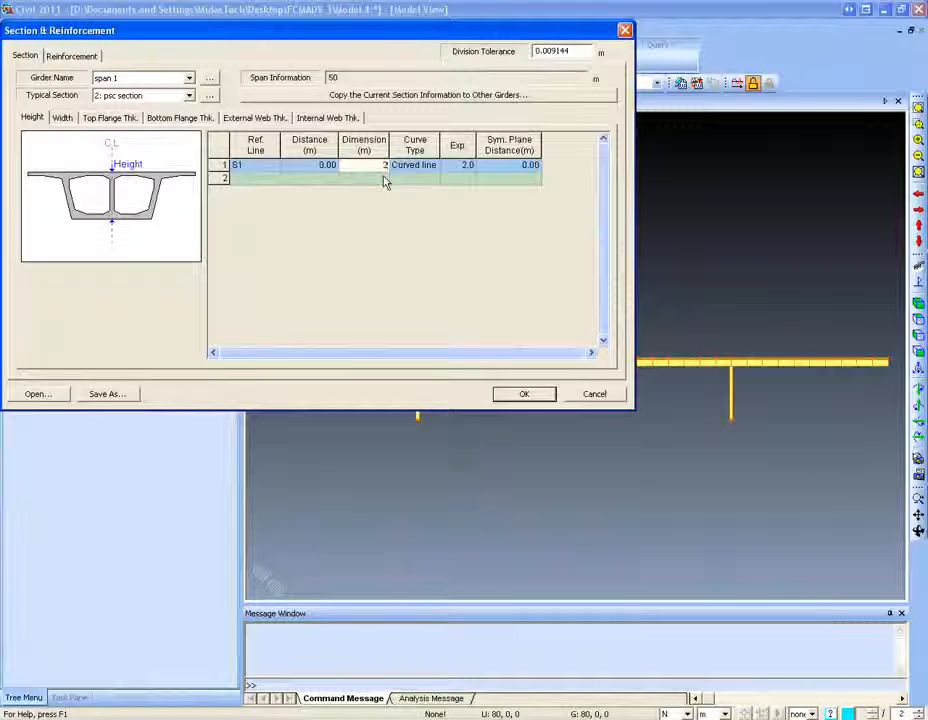
key(Return)
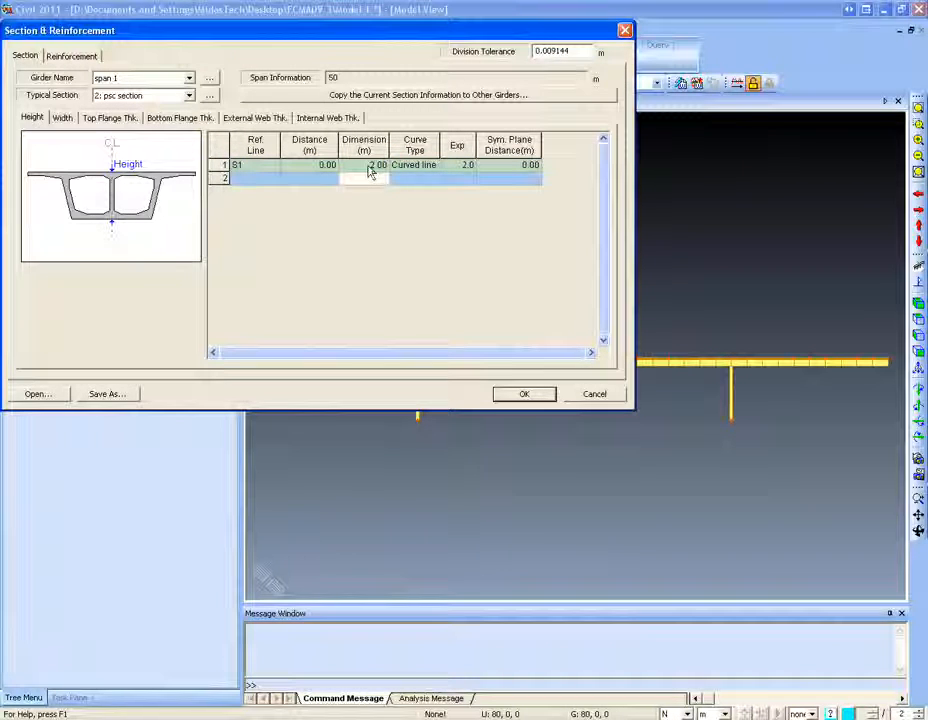
click(372, 165)
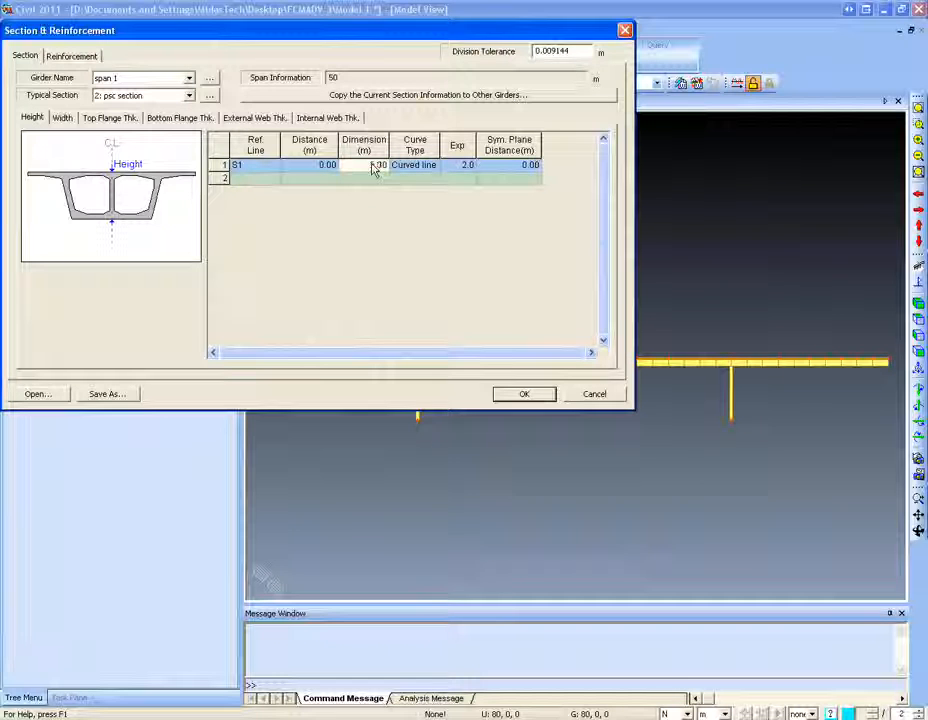
text(2)
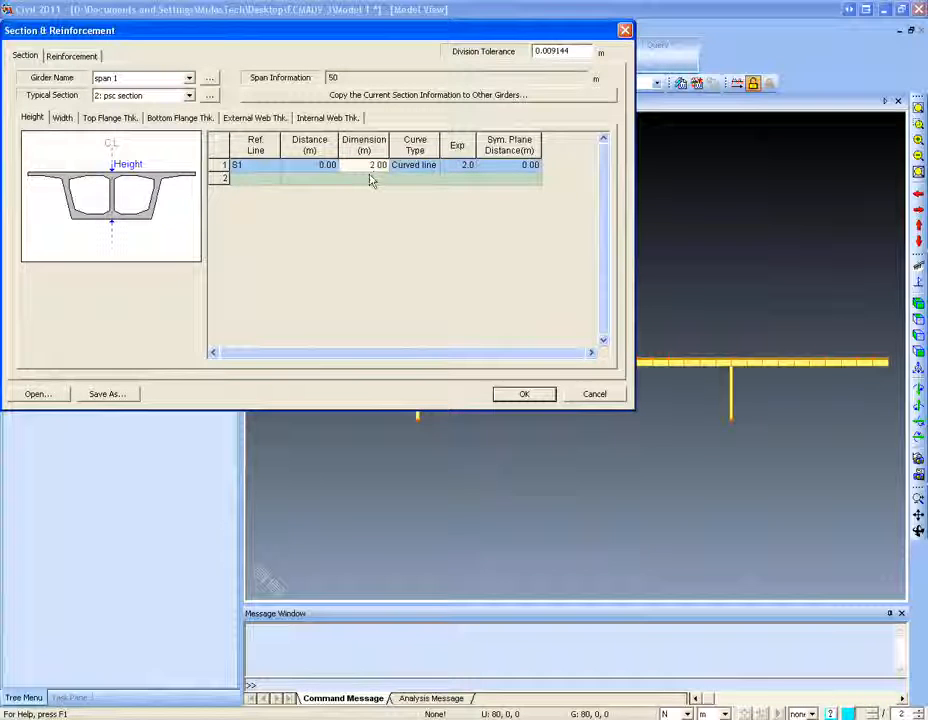
Step: Add a second height row for span 1 at reference line S2 with a dimension of 4 m
click(276, 180)
click(271, 180)
click(265, 206)
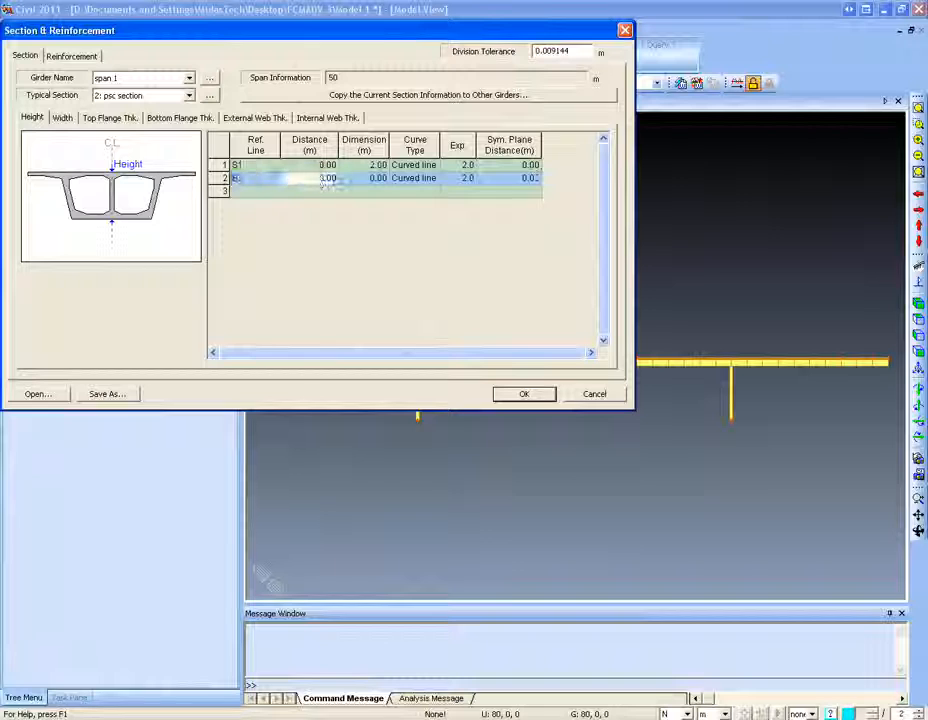
text(4)
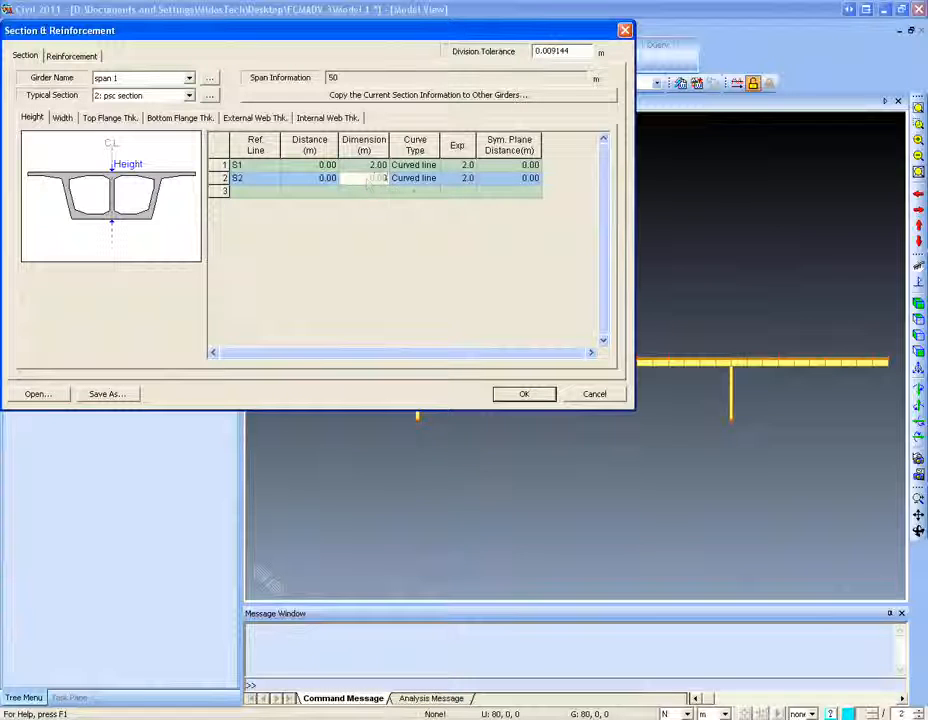
click(414, 193)
click(511, 191)
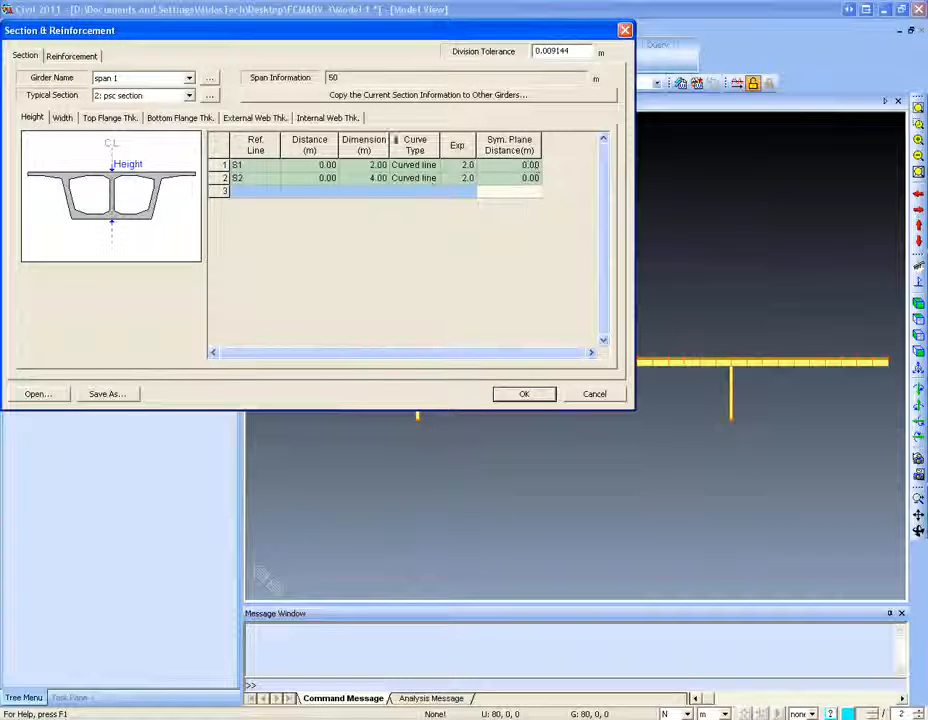
click(320, 178)
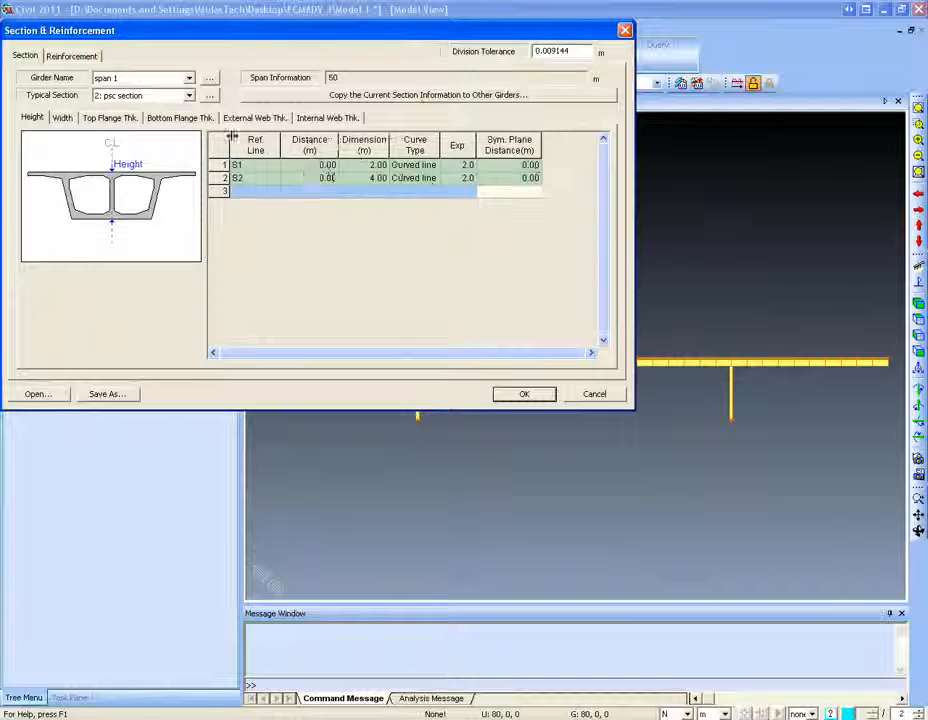
Step: Try the Straight curve type on span 1's S1 height row and return it to Curved line
click(435, 166)
click(436, 166)
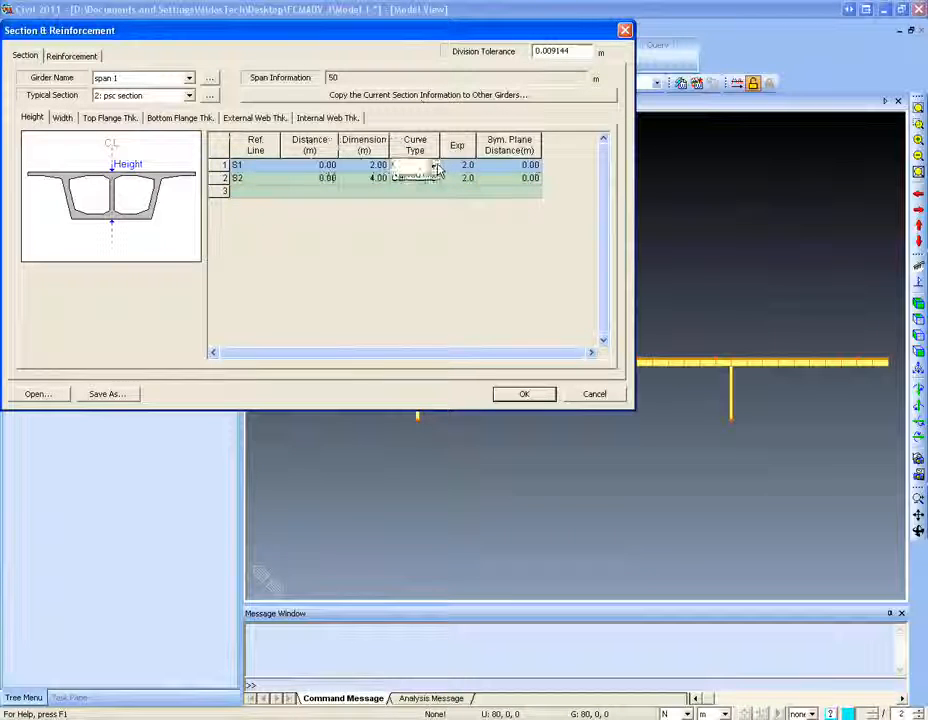
click(434, 193)
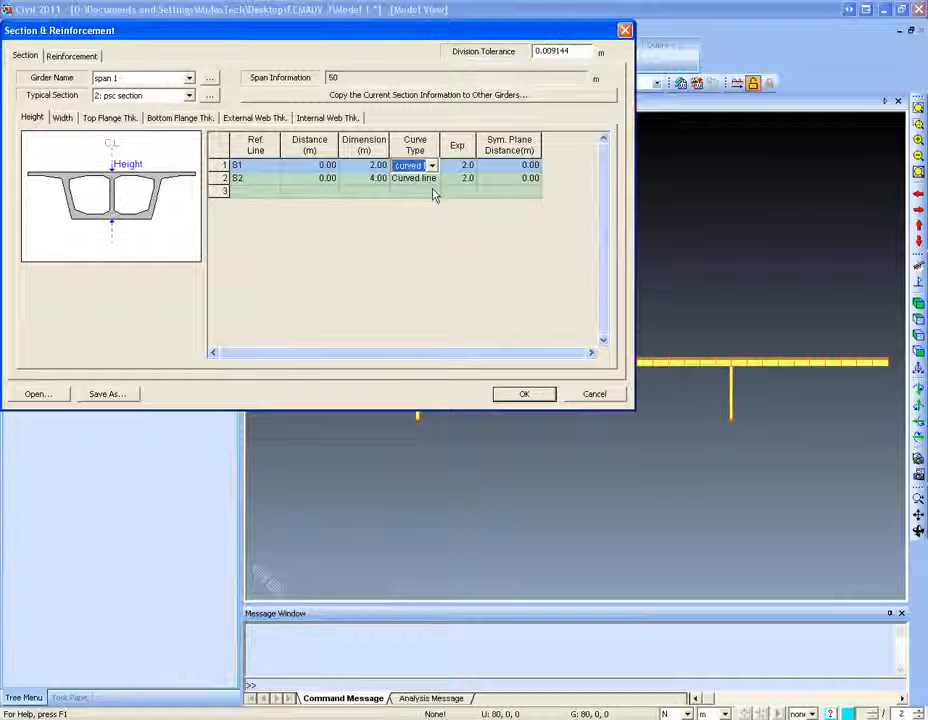
click(428, 179)
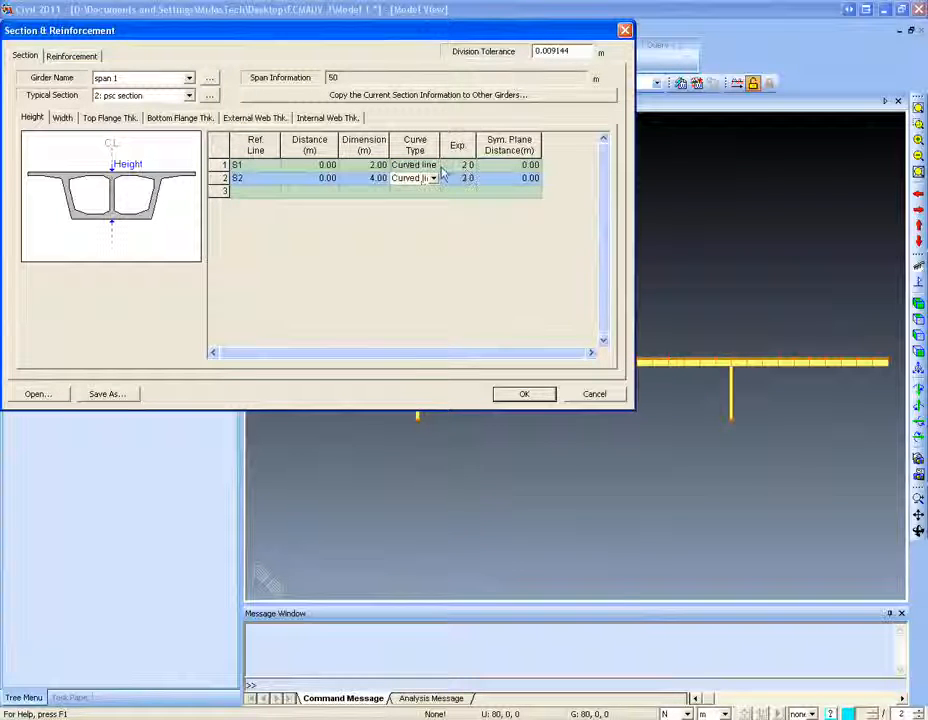
click(428, 165)
click(432, 165)
click(436, 177)
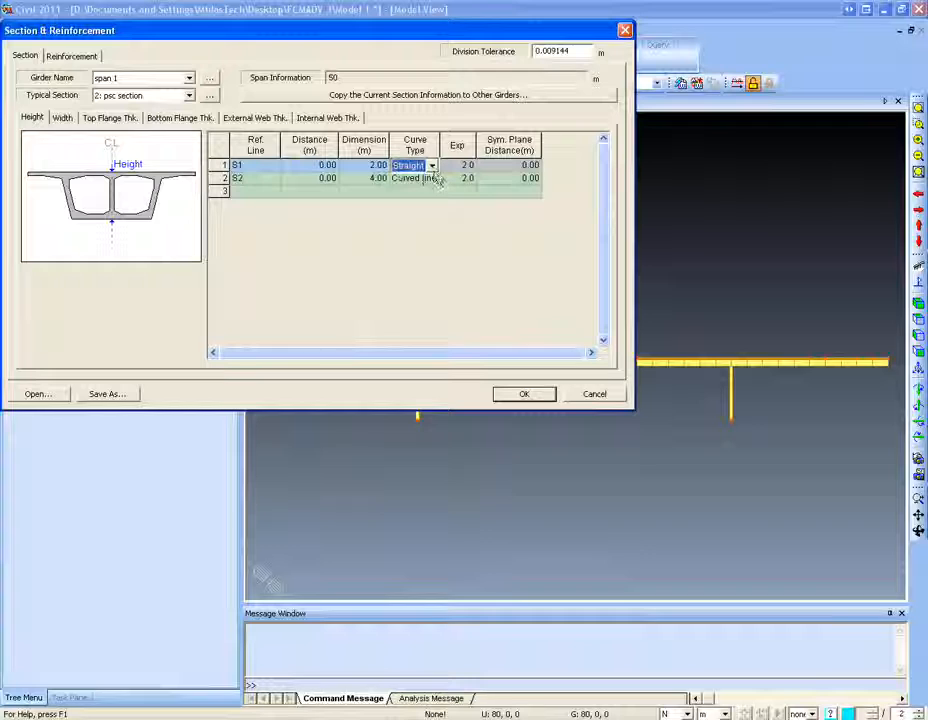
click(433, 167)
click(428, 190)
click(427, 181)
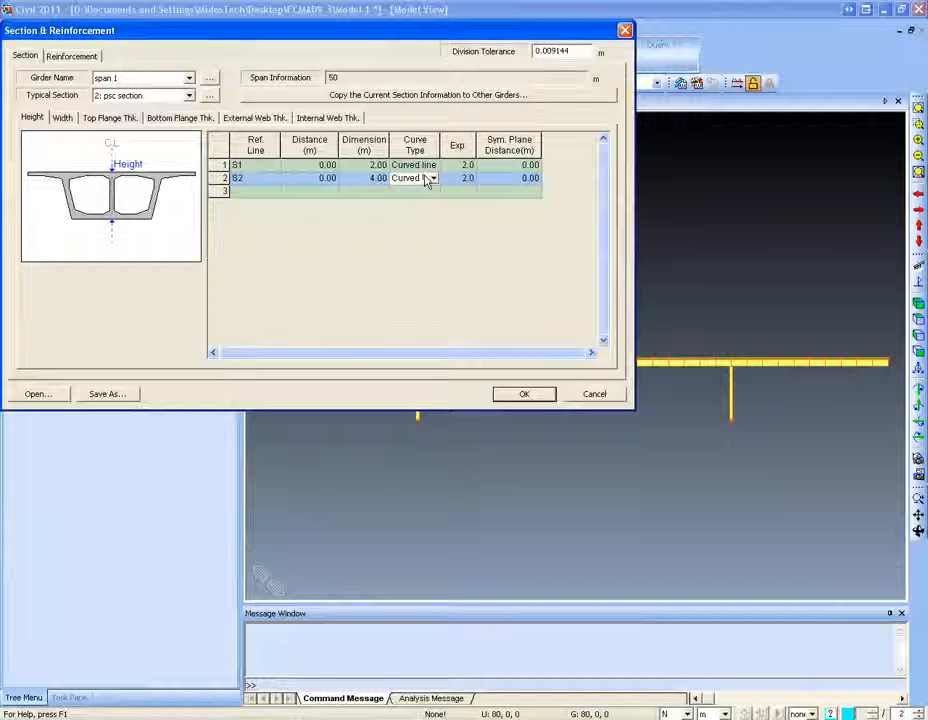
click(427, 166)
click(445, 191)
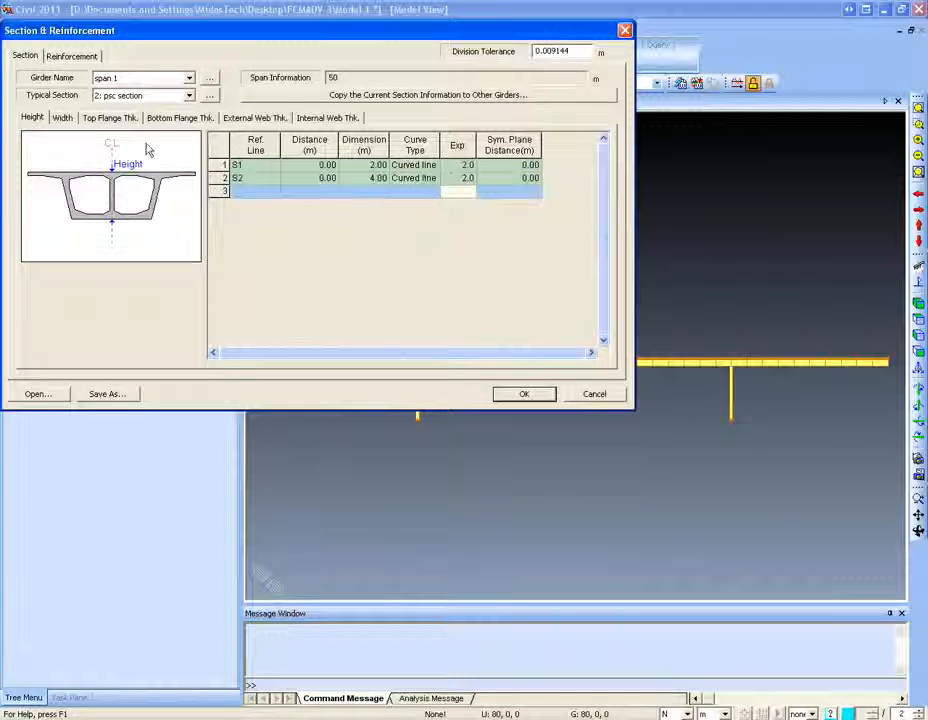
Step: Switch the girder to span 2 and assign typical section 2: psc section to it
click(140, 78)
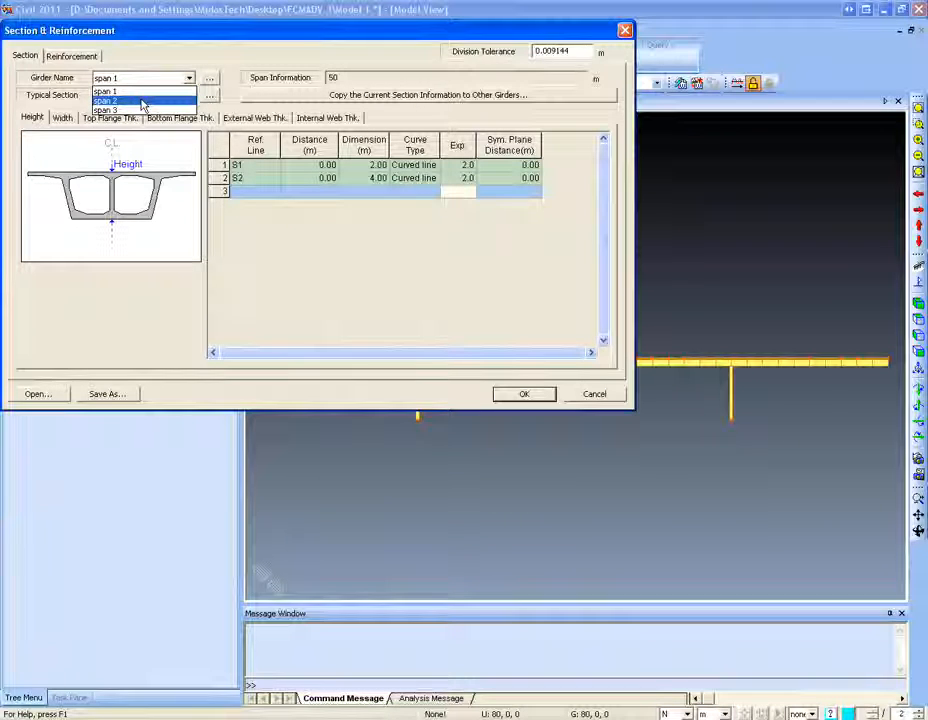
click(142, 101)
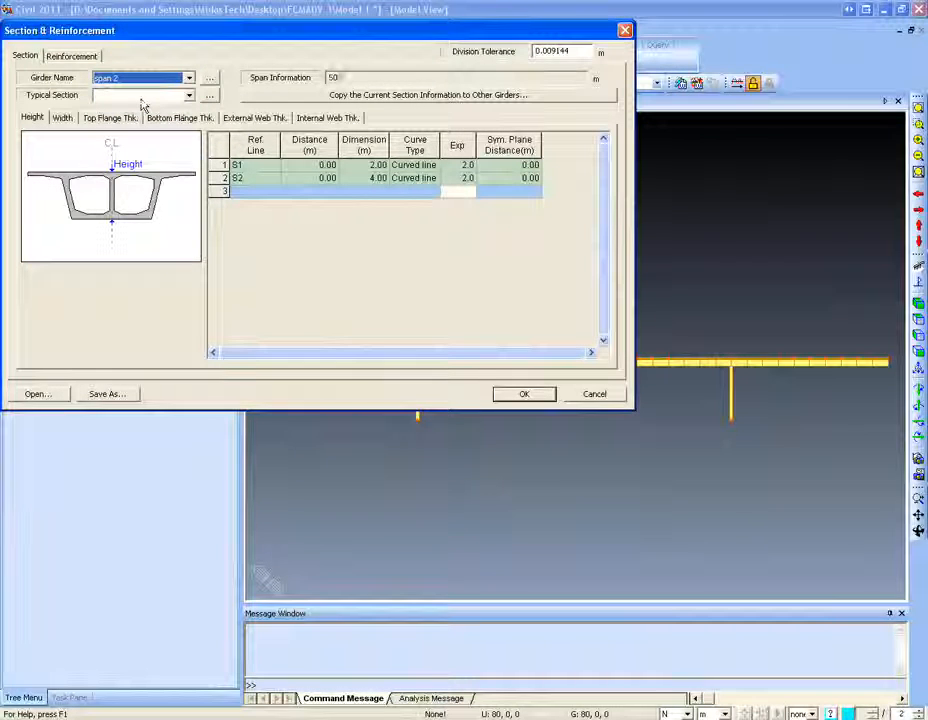
drag(343, 38, 373, 76)
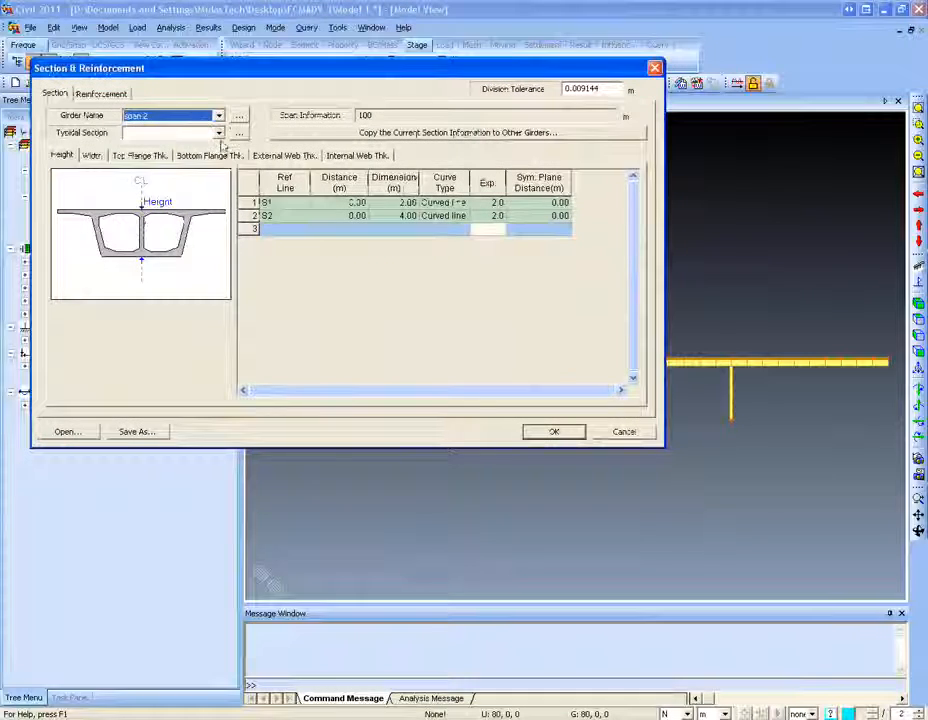
click(218, 133)
click(150, 200)
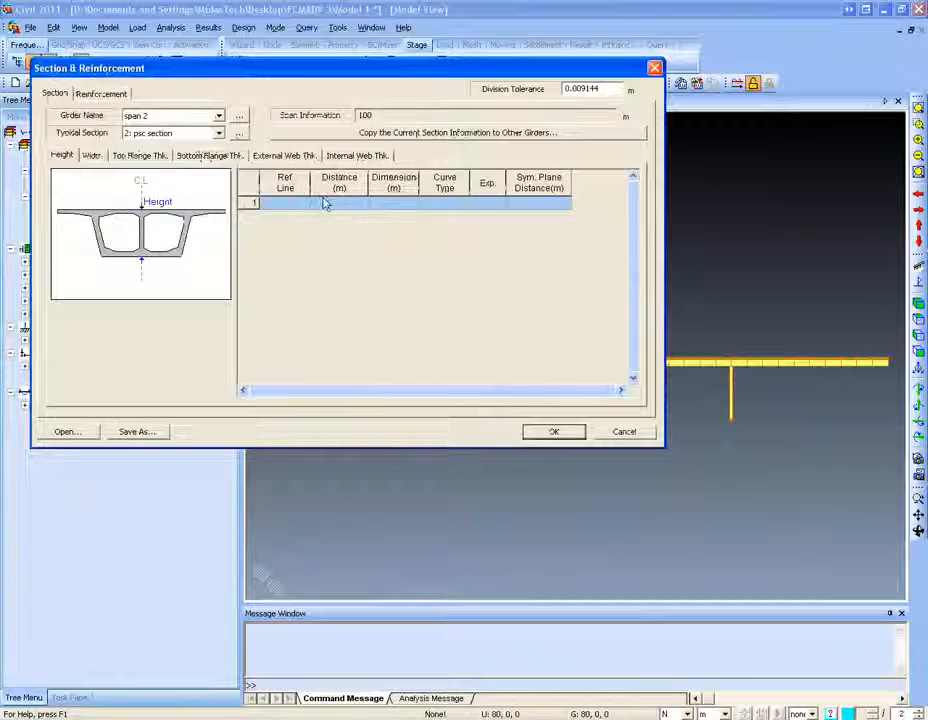
drag(373, 74, 358, 153)
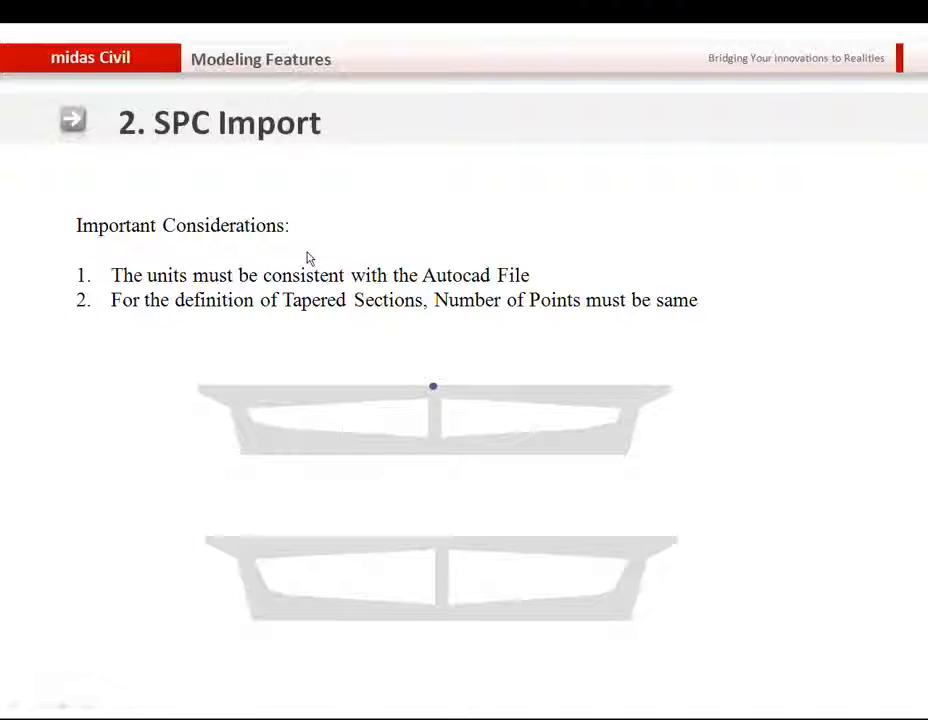
click(310, 258)
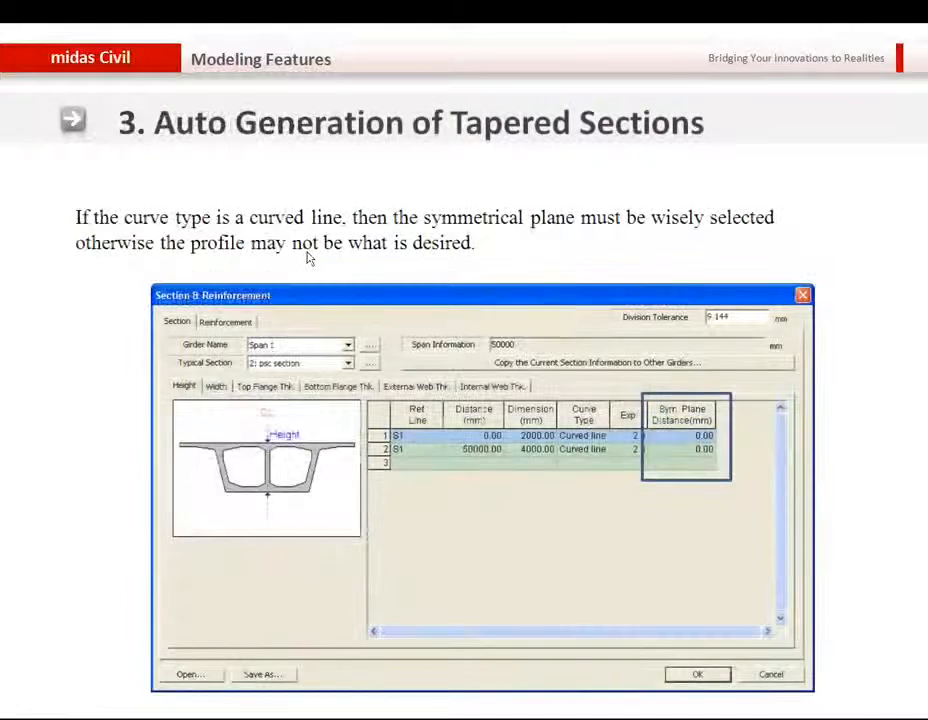
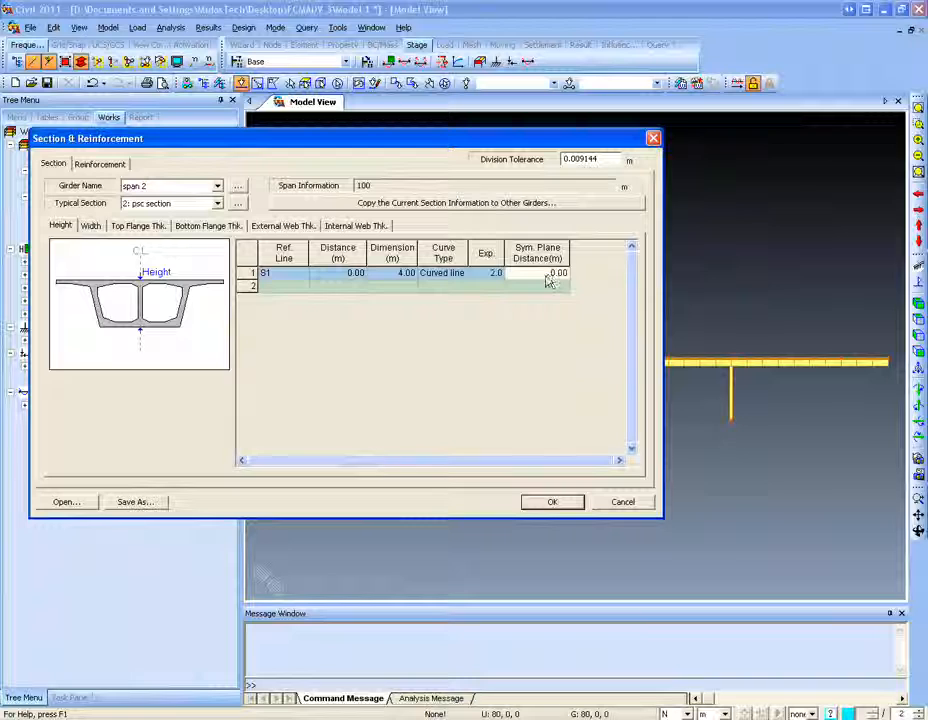
Step: Set the symmetric plane distance of span 2's first height row to 25 m, and add a second S1 row at distance 5 m
key(Return)
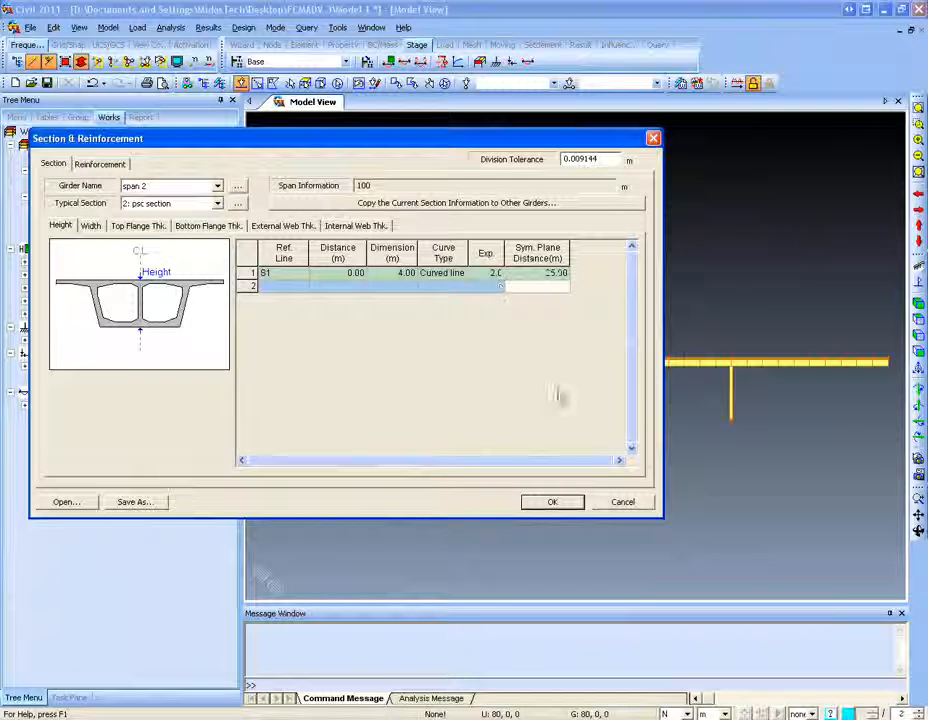
click(306, 290)
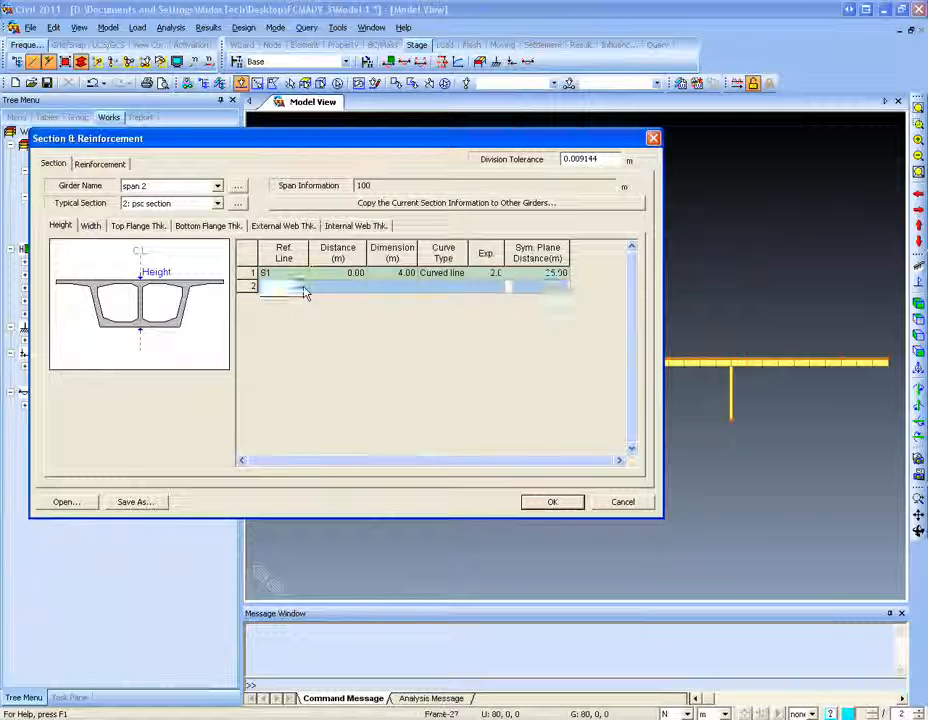
click(303, 287)
click(276, 299)
click(325, 287)
text(6)
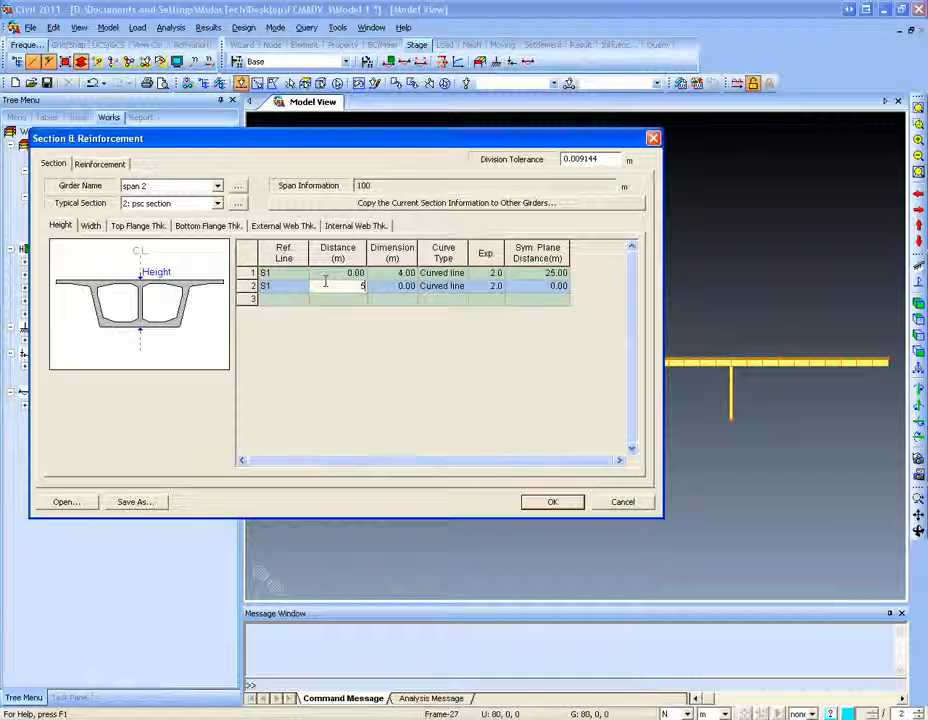
key(BackSpace)
text(5)
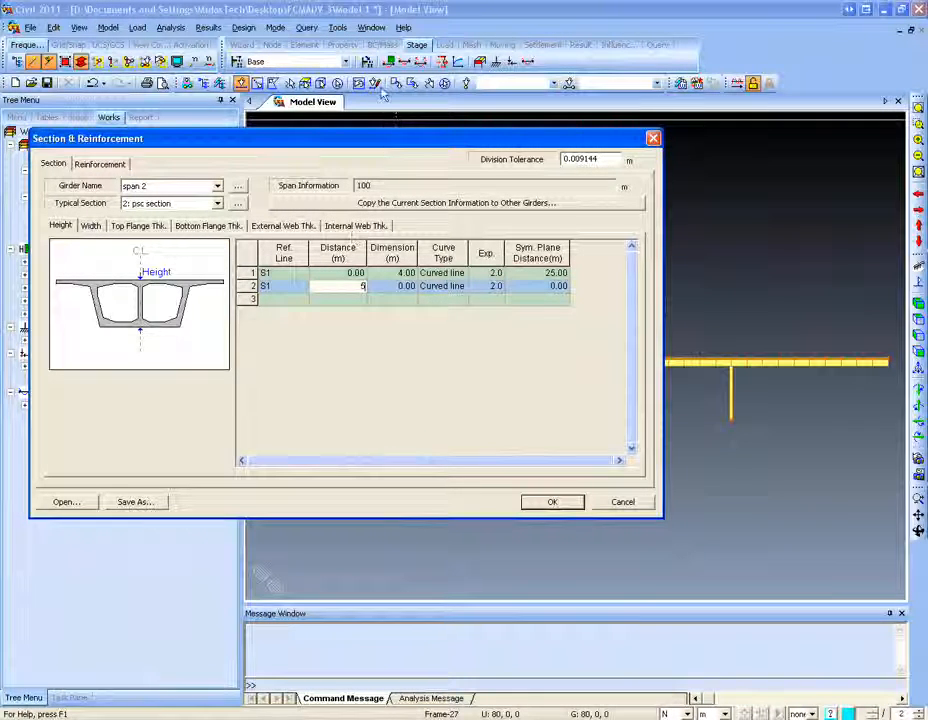
Step: Query the distance between the deck's far end node and the node above the second pier, and close the query
click(306, 28)
click(331, 58)
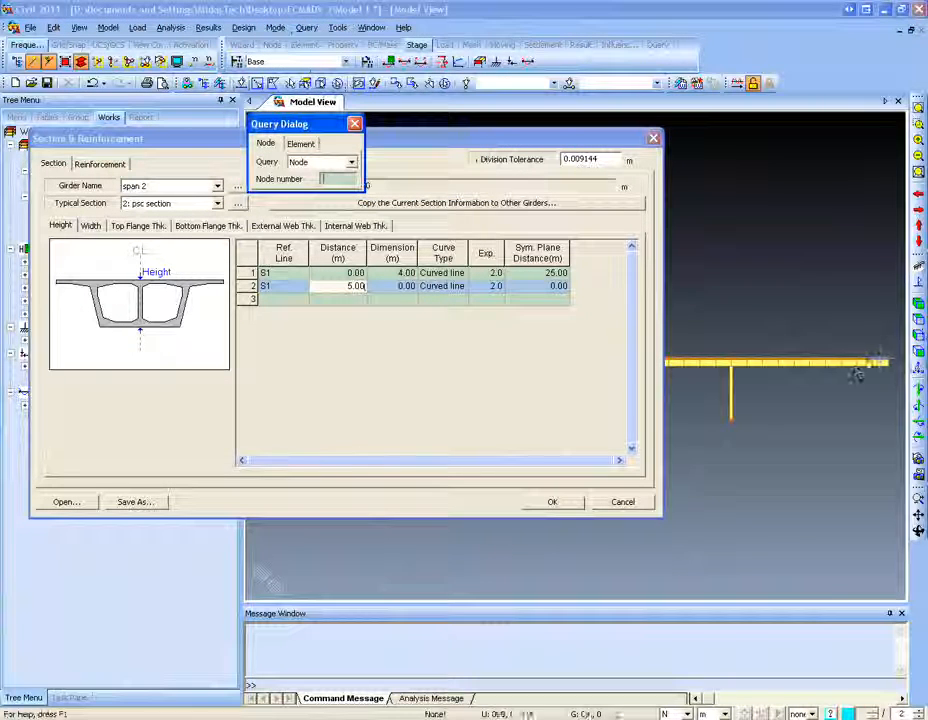
click(733, 365)
click(733, 370)
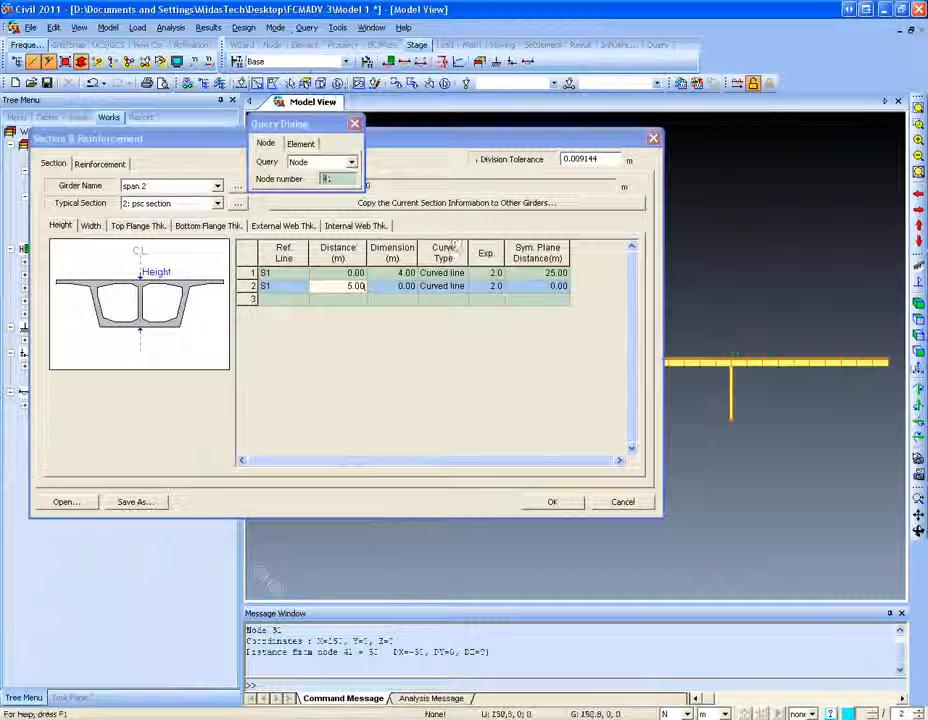
click(354, 124)
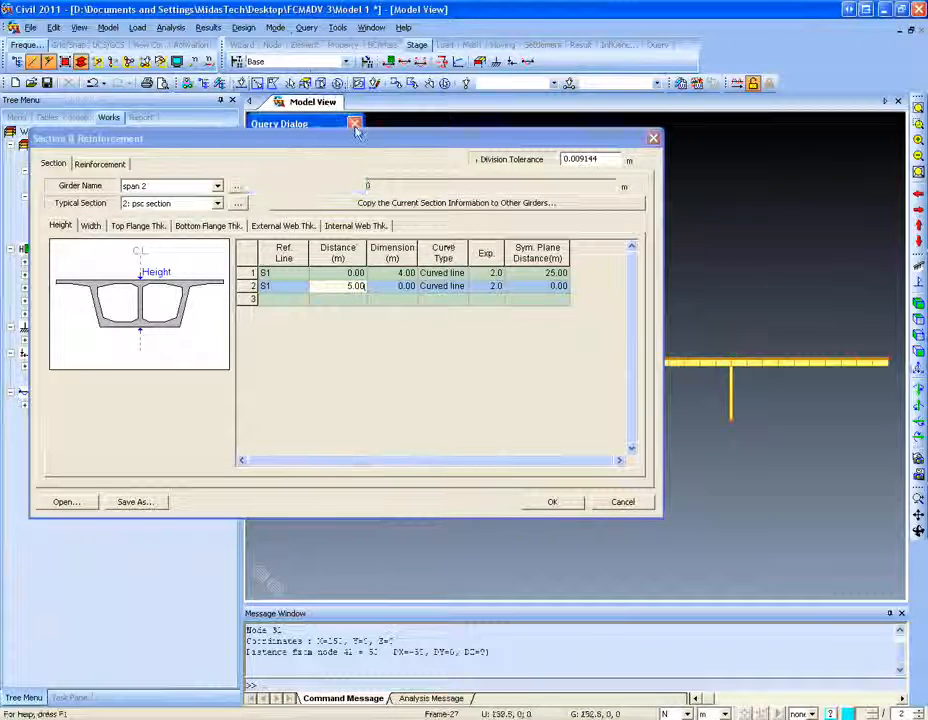
Step: Set the height of span 2's second S1 row to 2 m and its distance to 50 m
click(394, 286)
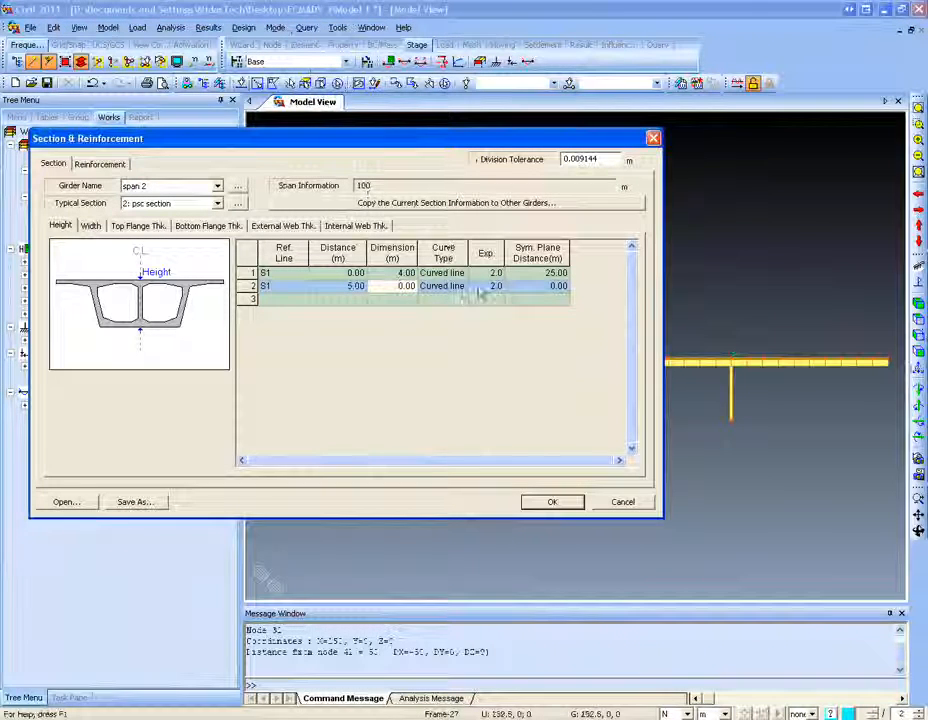
text(2)
click(355, 288)
text(0)
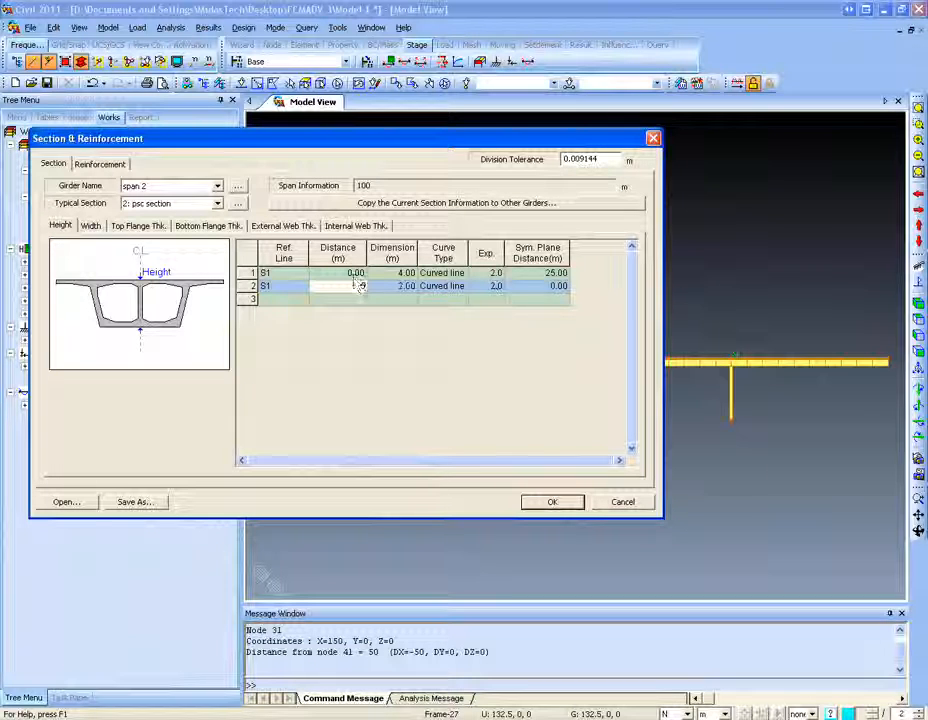
click(357, 299)
Step: Add a third height row for span 2 at reference line S2 with a dimension of 4 m
click(302, 300)
click(302, 300)
click(290, 318)
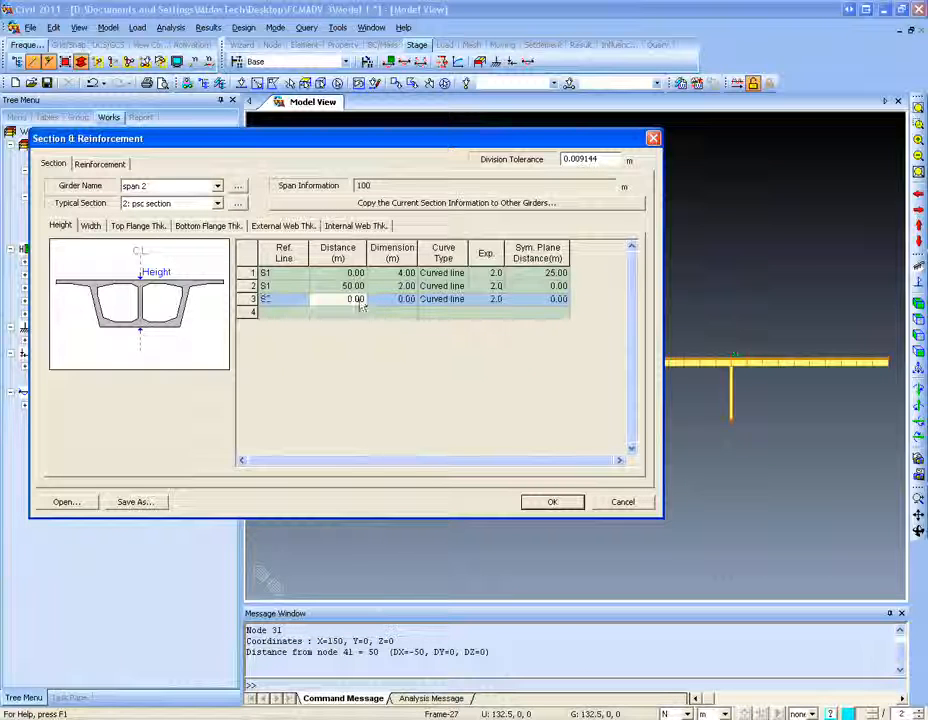
click(405, 300)
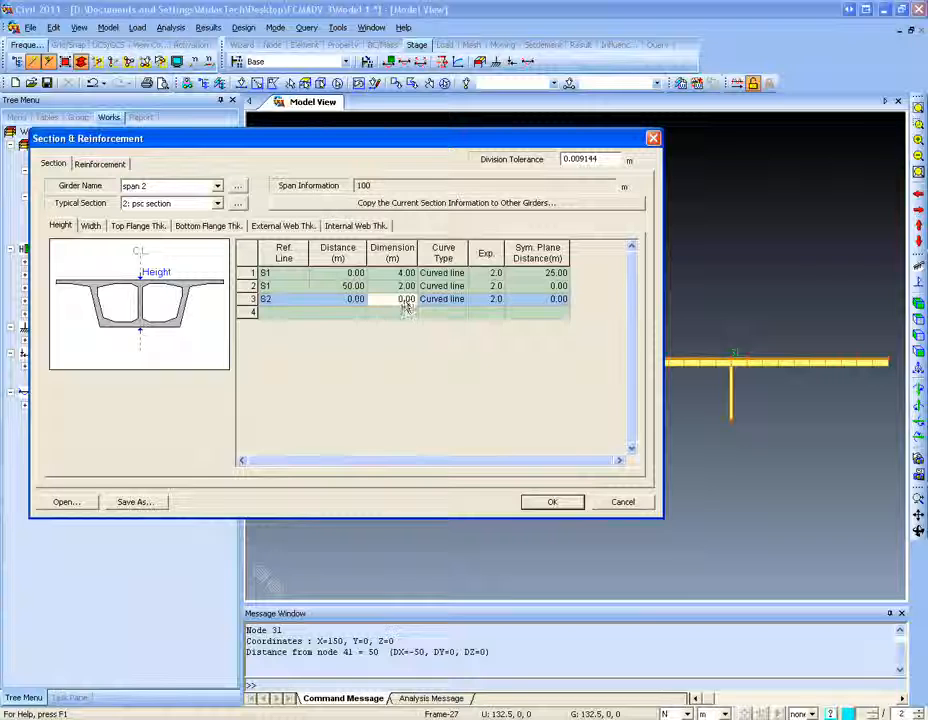
text(4)
click(411, 316)
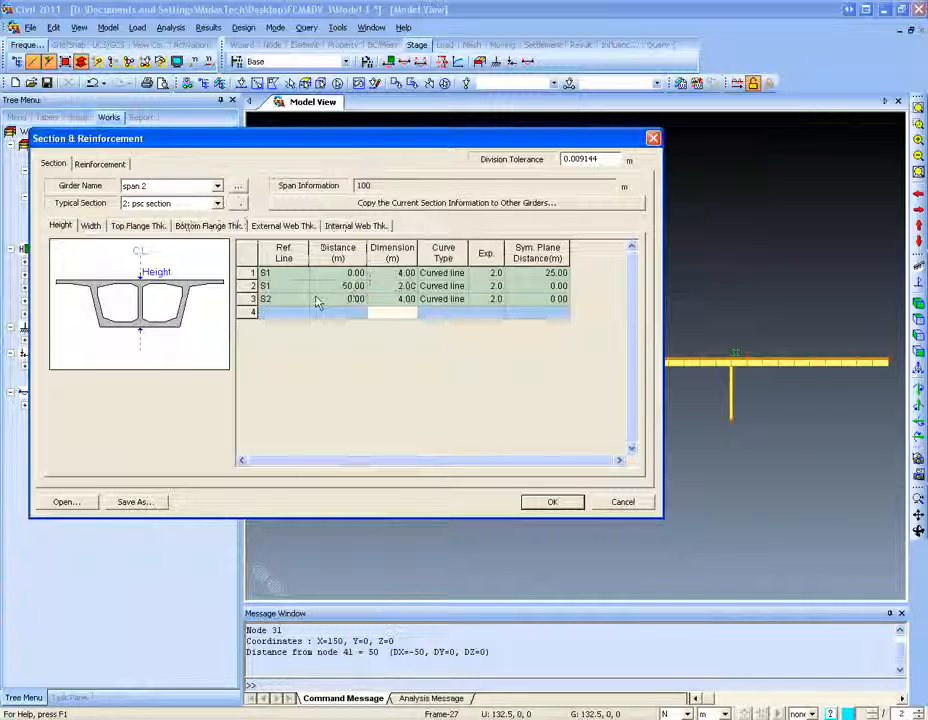
Step: Switch the girder to span 3 and assign typical section 2: psc section to it
drag(317, 137, 444, 431)
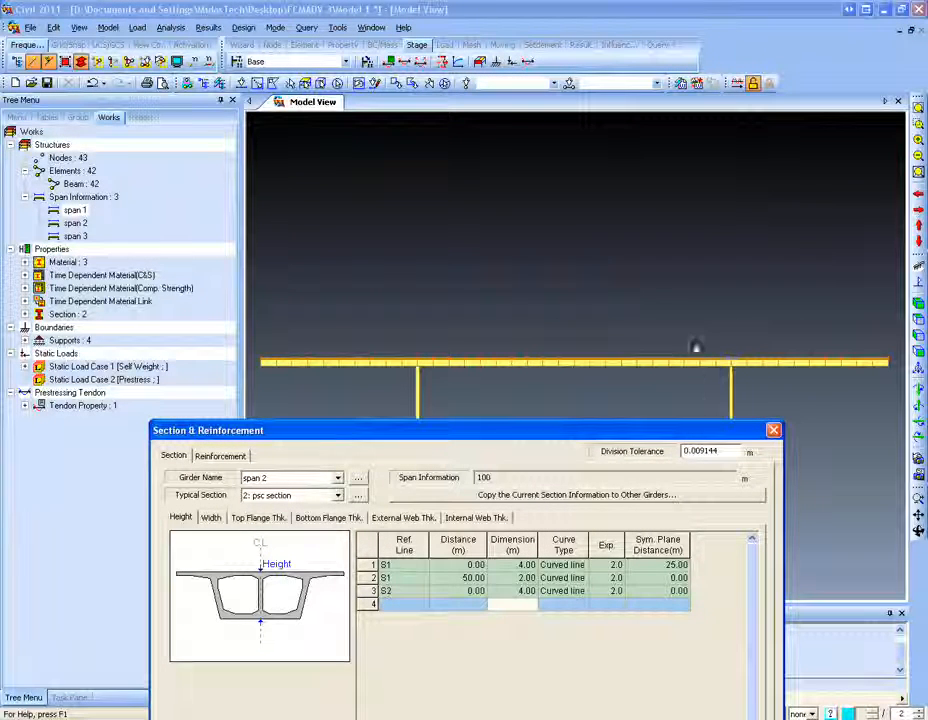
drag(654, 433, 579, 267)
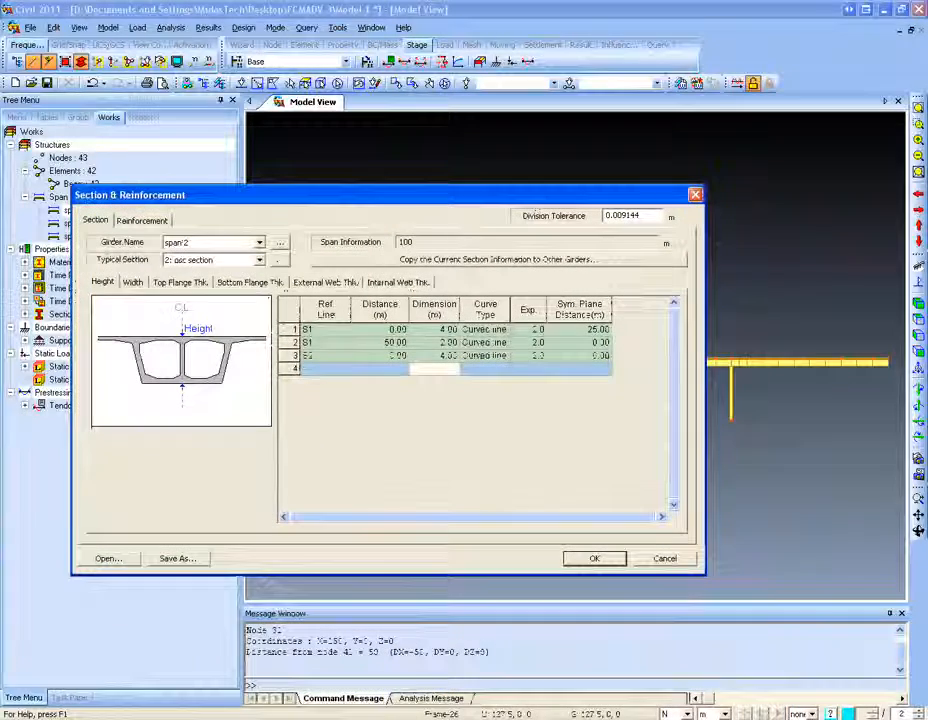
click(230, 242)
click(207, 272)
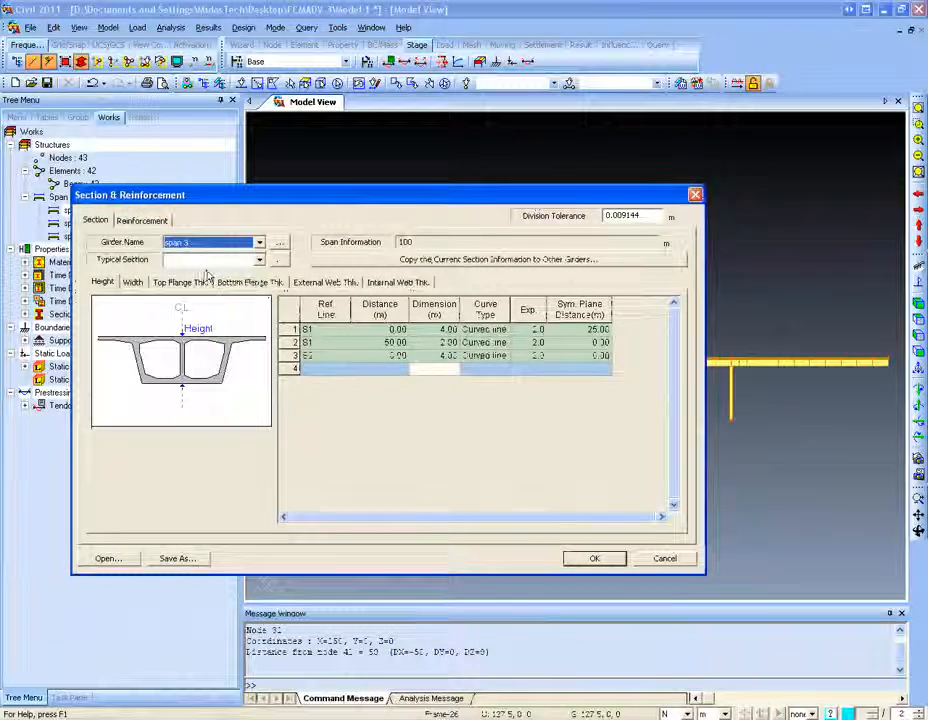
click(212, 259)
click(200, 270)
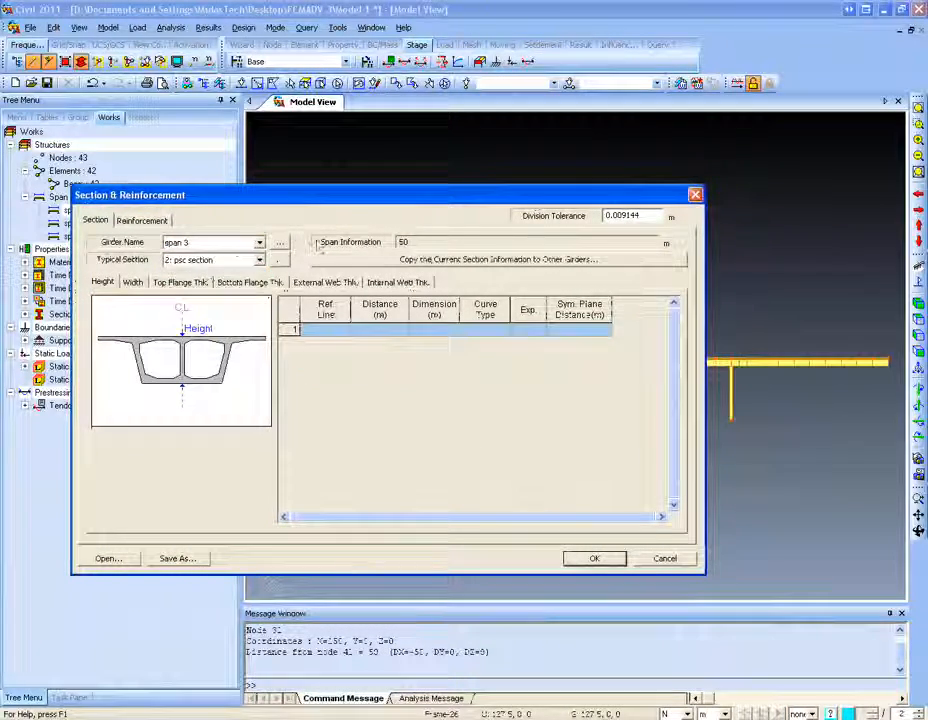
drag(375, 192, 352, 173)
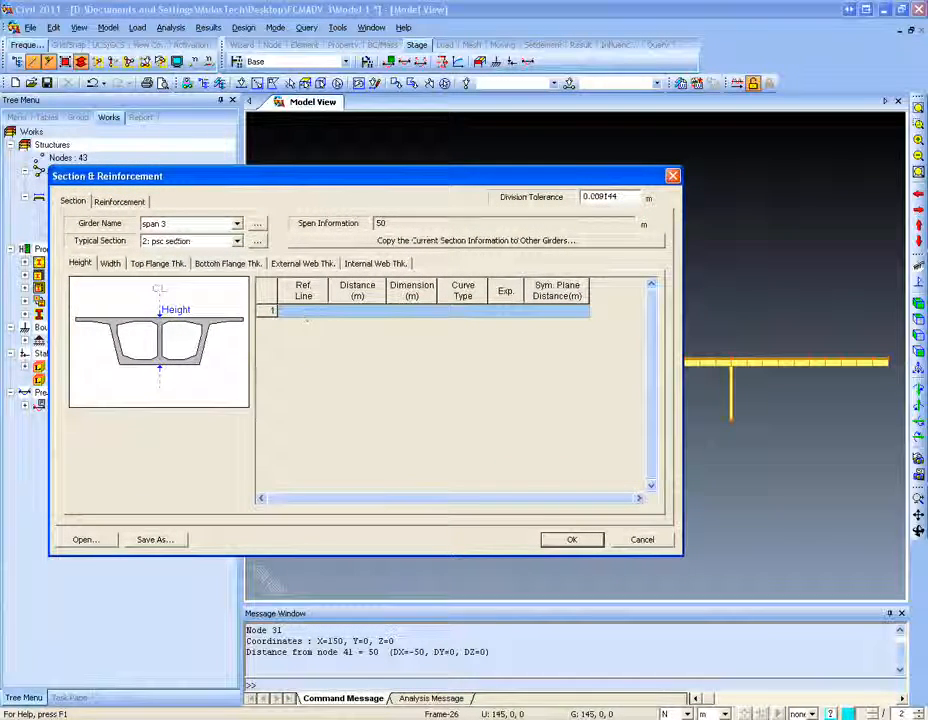
Step: Add an S1 height row for span 3 with a dimension of 4 m and a symmetric plane distance of 25 m
click(303, 311)
click(320, 311)
click(312, 325)
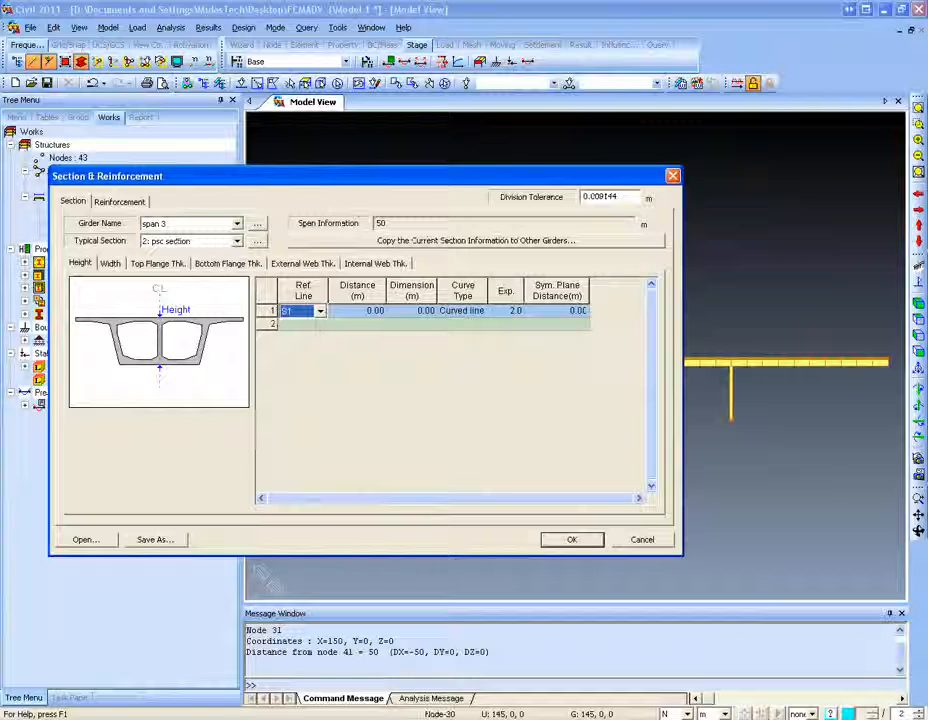
click(351, 312)
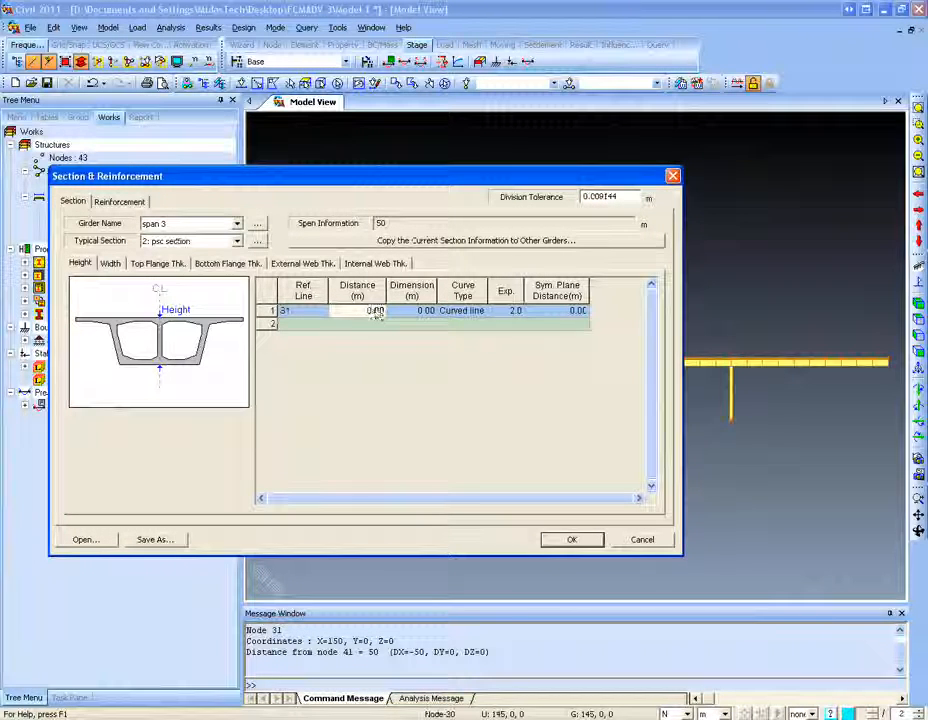
click(406, 312)
text(4)
click(517, 315)
click(567, 315)
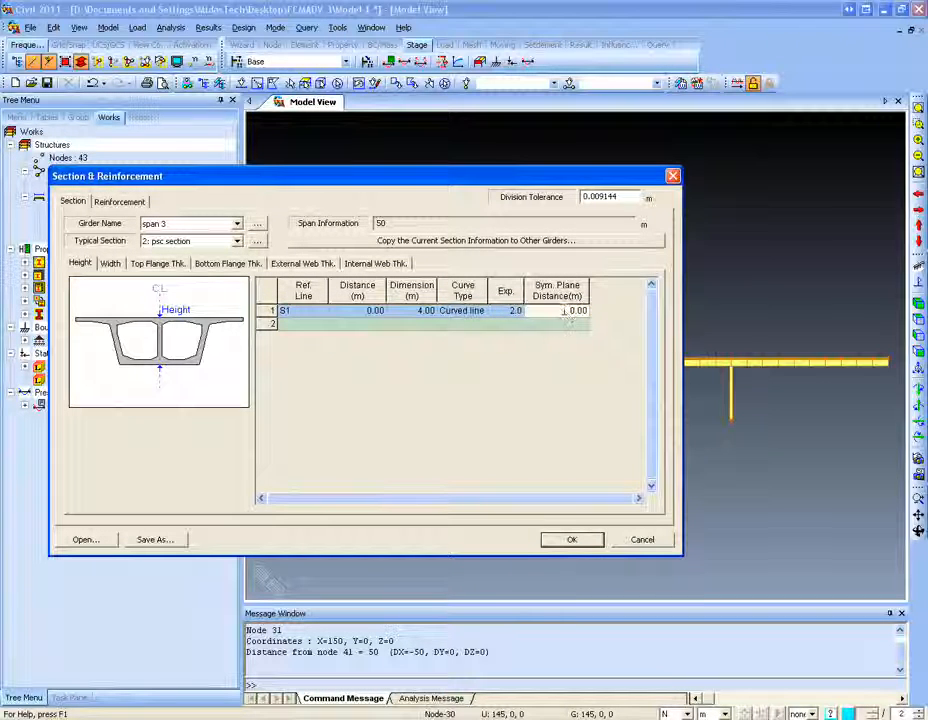
text(25)
Step: Add a second height row for span 3 at reference line S2 with a dimension of 2 m
click(322, 324)
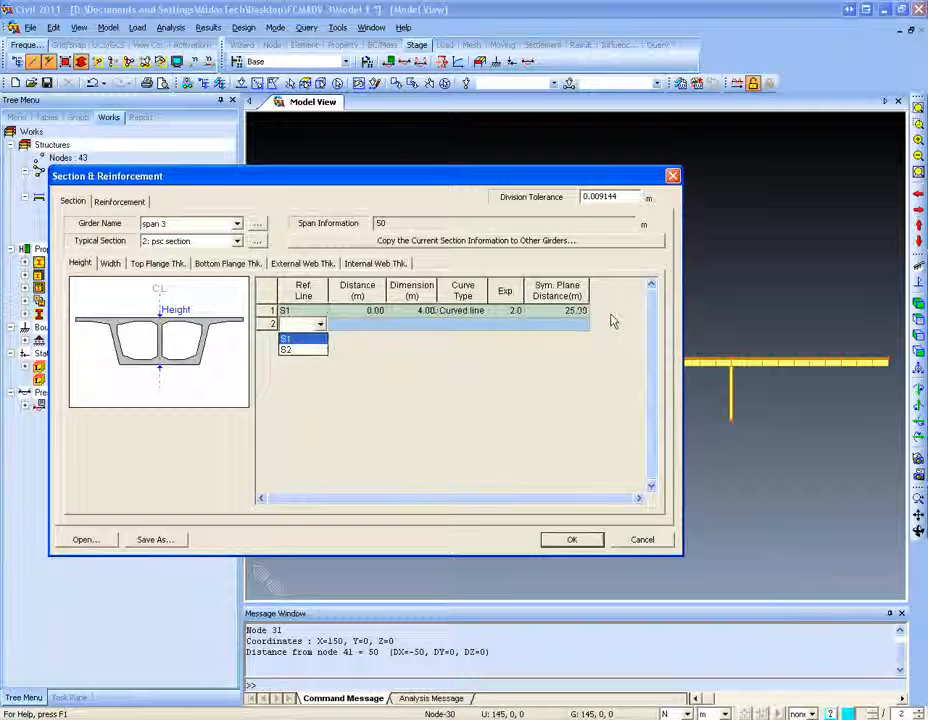
click(292, 340)
click(319, 325)
click(311, 348)
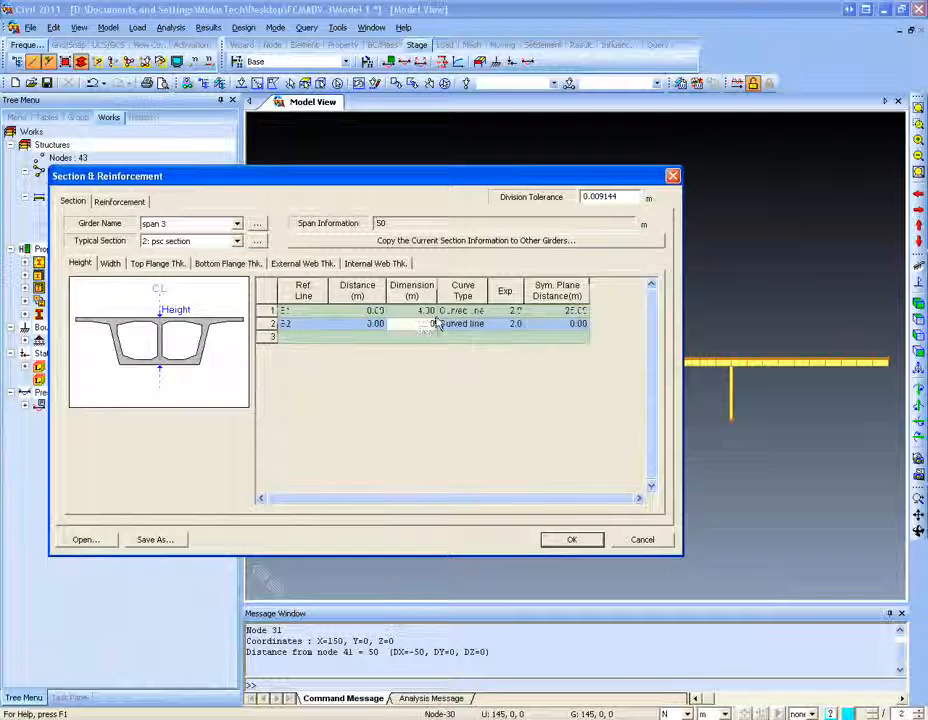
click(510, 323)
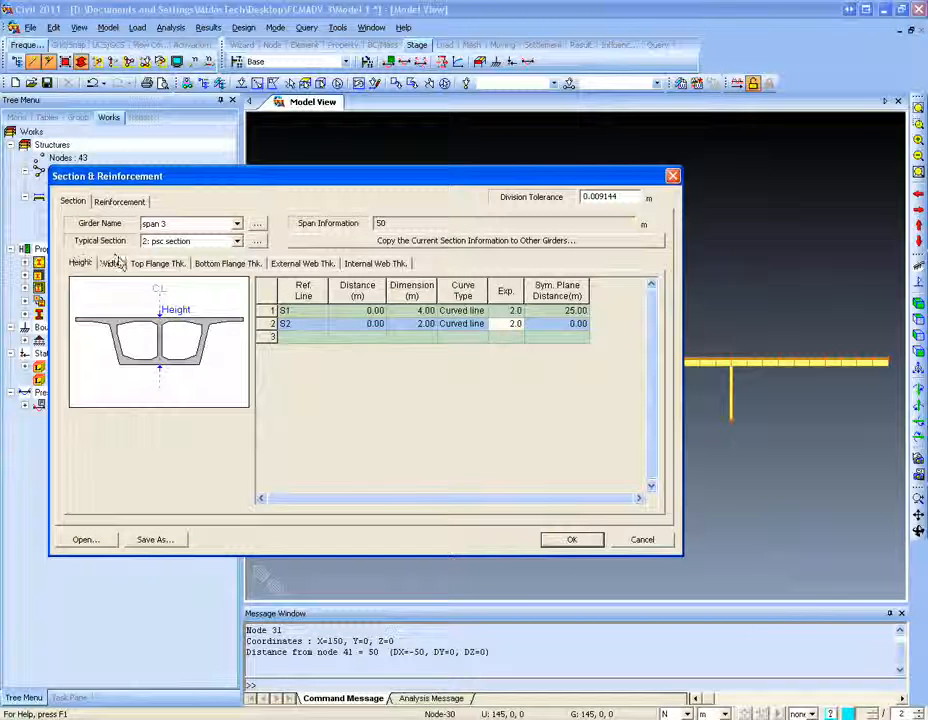
click(360, 337)
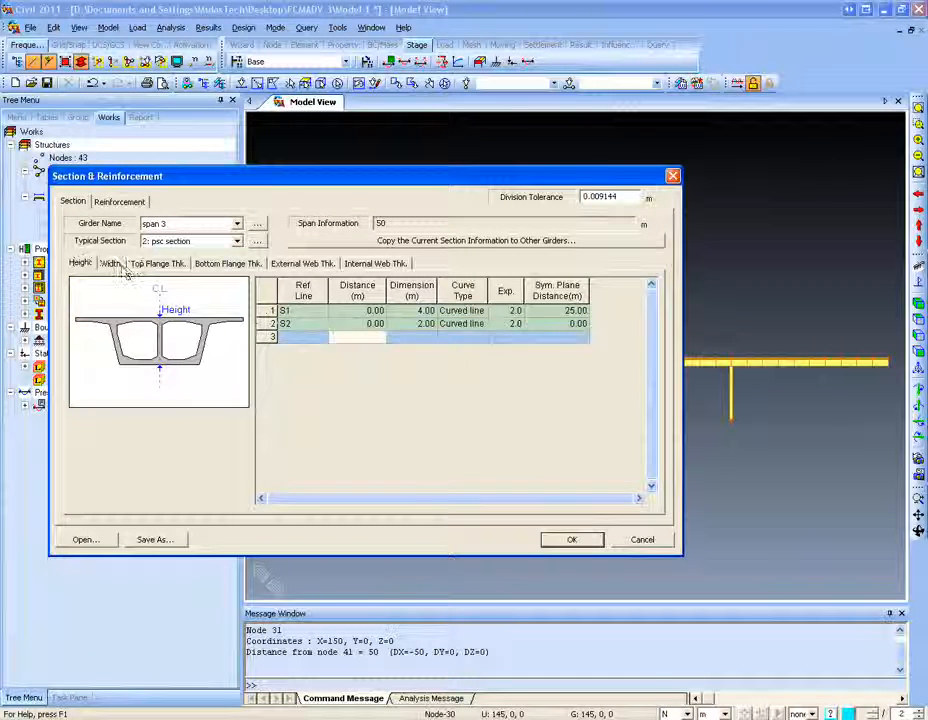
Step: Examine span 3's width, flange thickness and web thickness tables and return to the height table
click(112, 264)
click(152, 264)
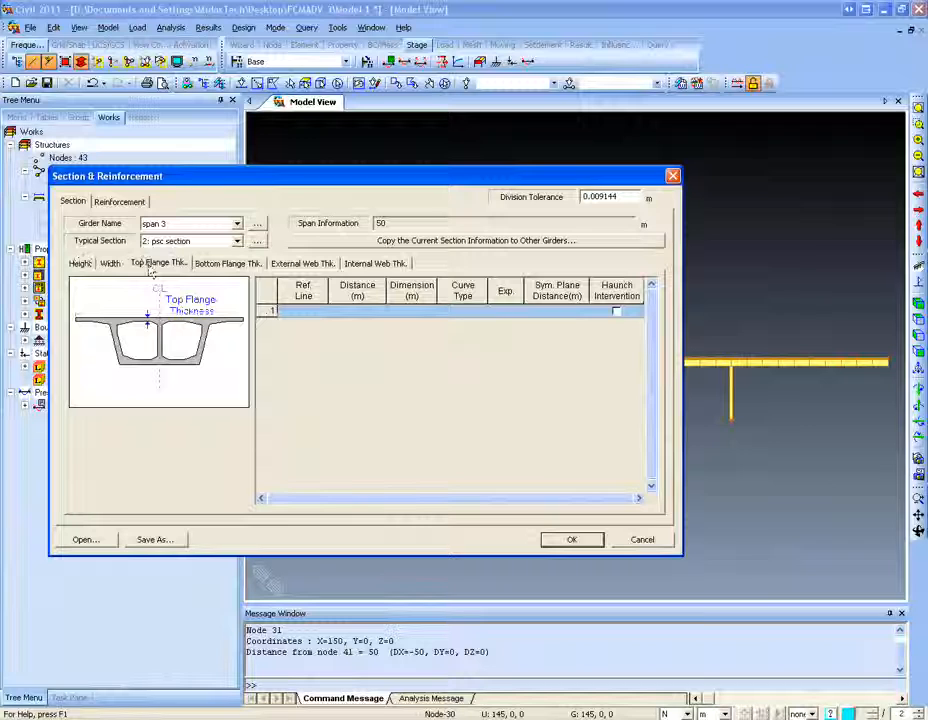
click(228, 264)
click(292, 265)
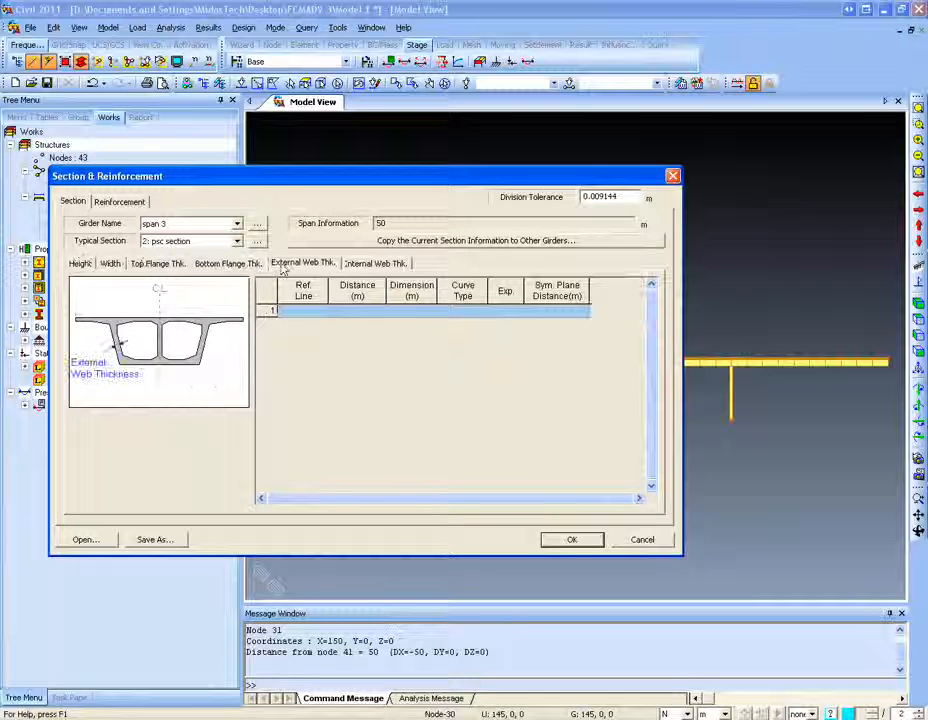
click(396, 265)
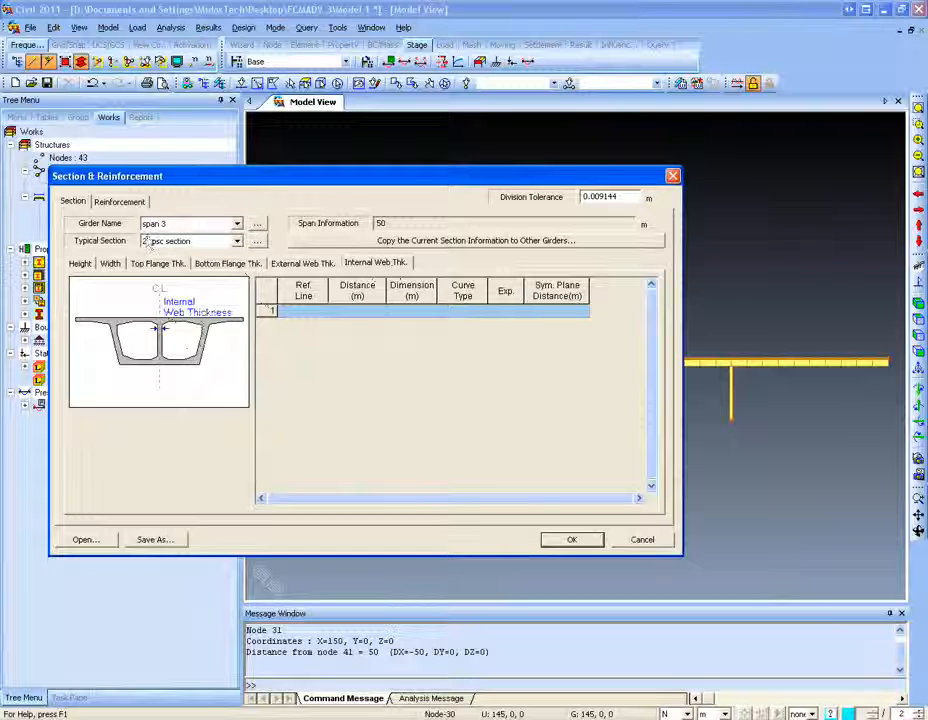
click(84, 263)
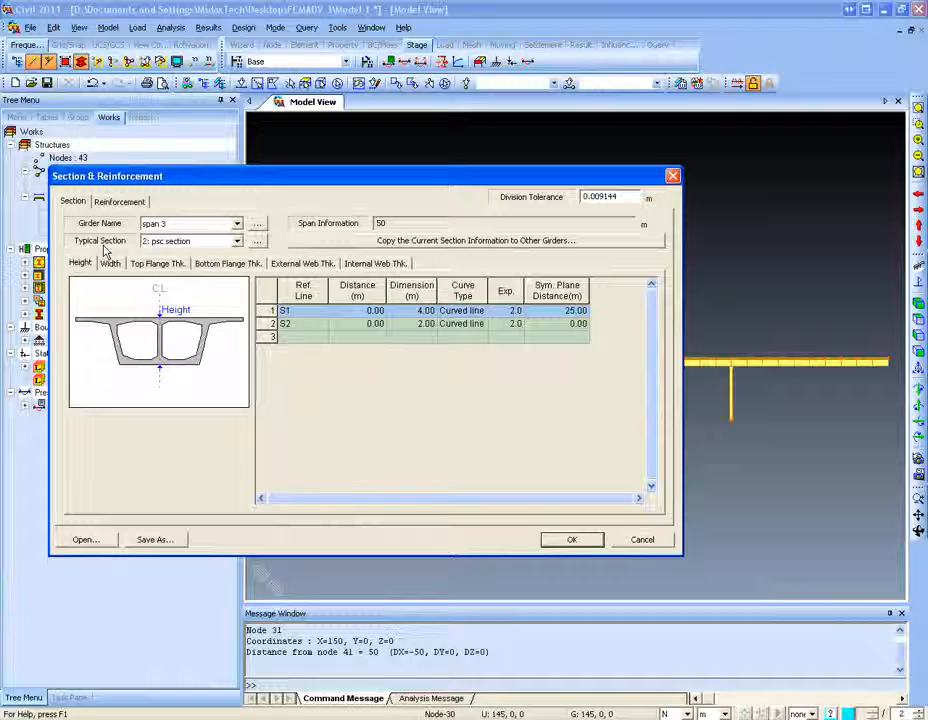
Step: Switch between the girders to review the height definitions entered for the spans
click(176, 224)
click(177, 247)
click(182, 226)
click(178, 244)
click(182, 226)
click(183, 248)
Step: Define span 1's longitudinal reinforcement range from Sup1 to an independent end point at Span1, 0.5 x L
click(135, 204)
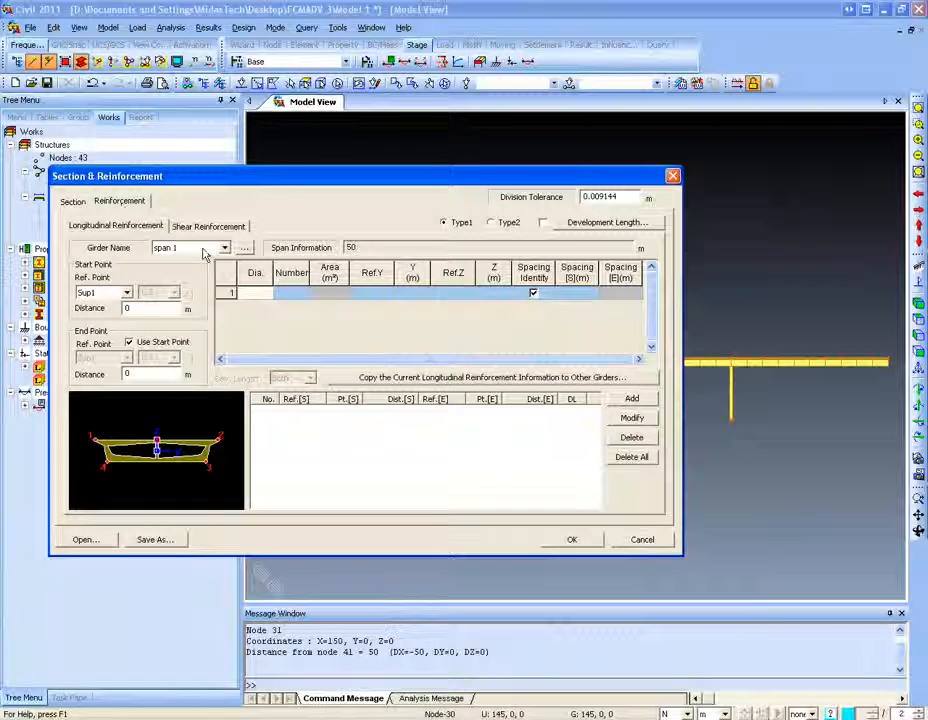
click(127, 294)
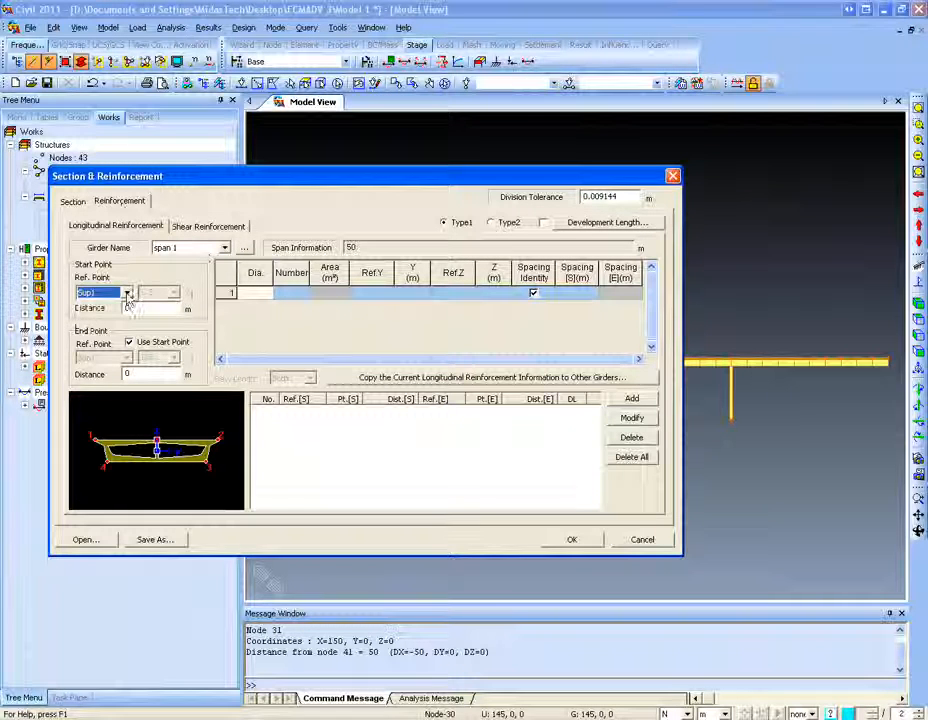
drag(370, 182, 535, 415)
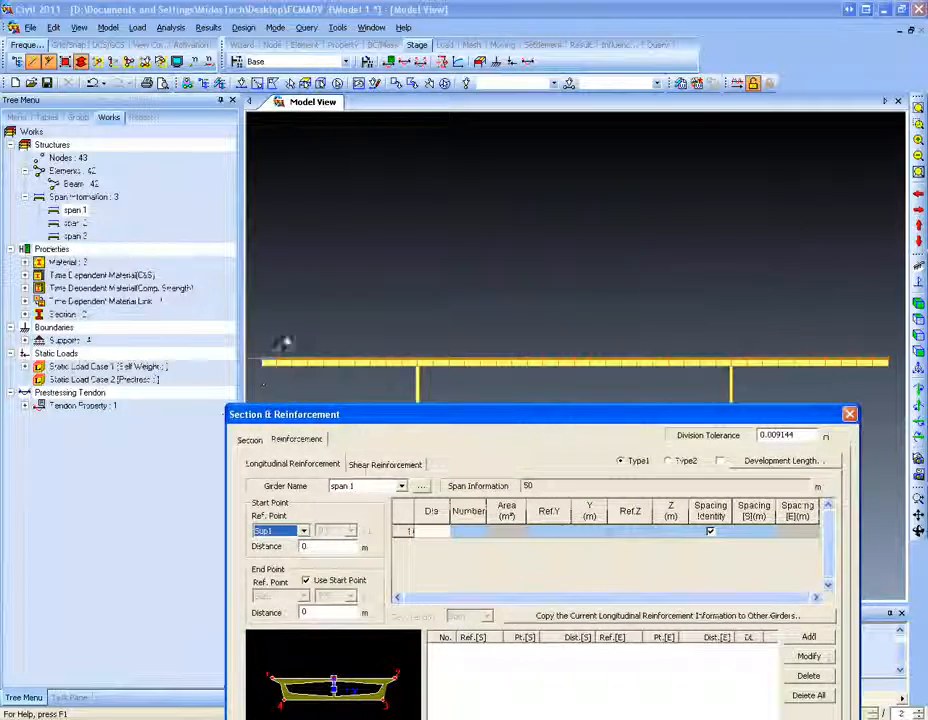
drag(357, 414, 322, 162)
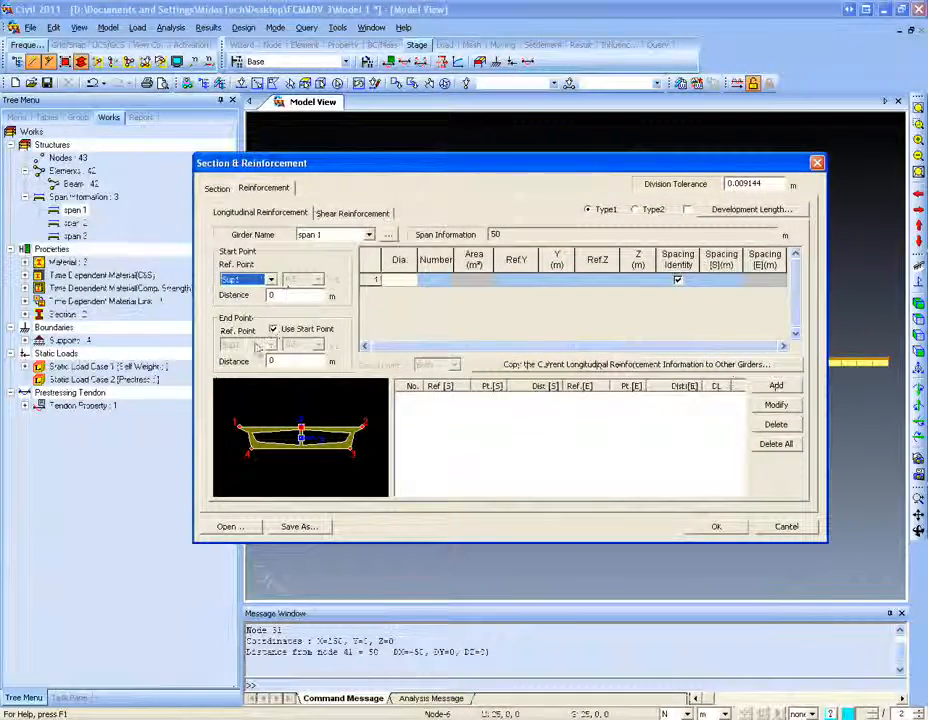
click(273, 329)
click(268, 345)
click(270, 345)
click(270, 345)
click(245, 367)
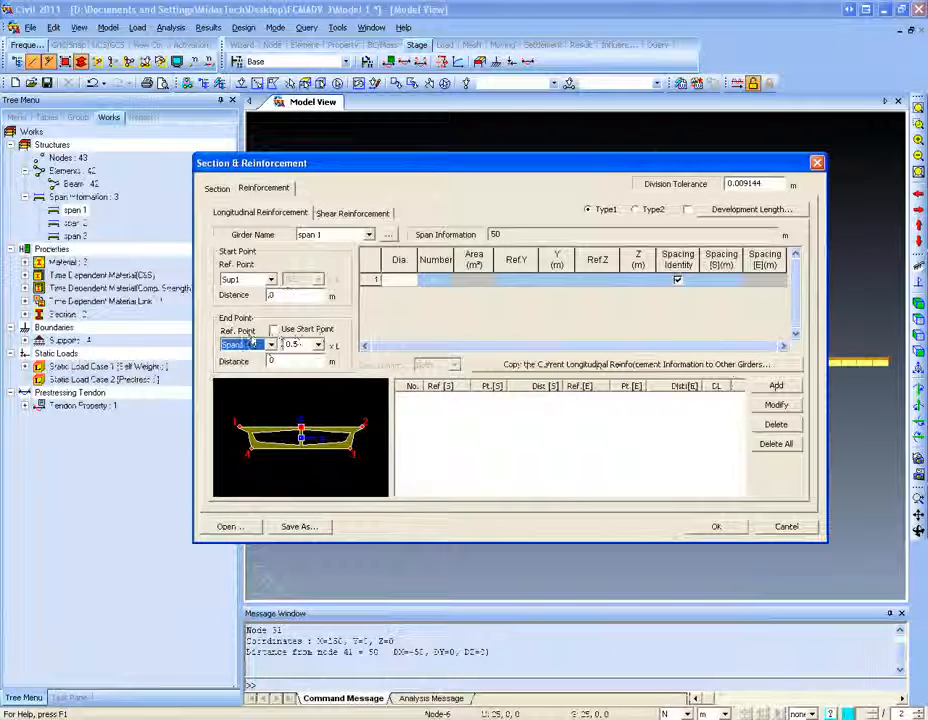
key(Tab)
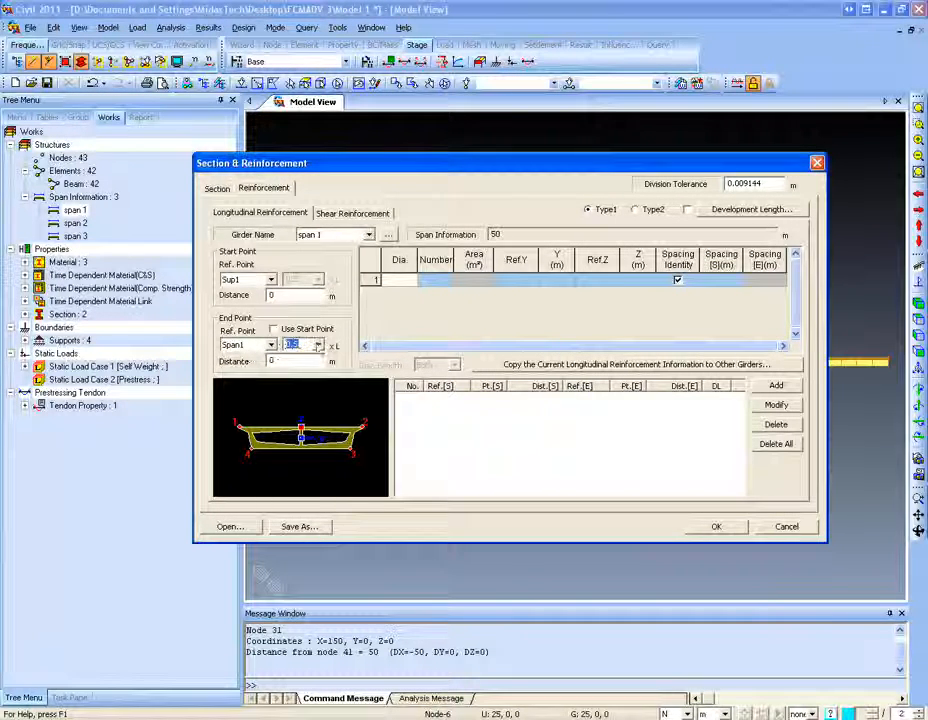
Step: Add a longitudinal reinforcement row for span 1 with 50 P16 bars, keeping the Centroid and Top references
click(413, 284)
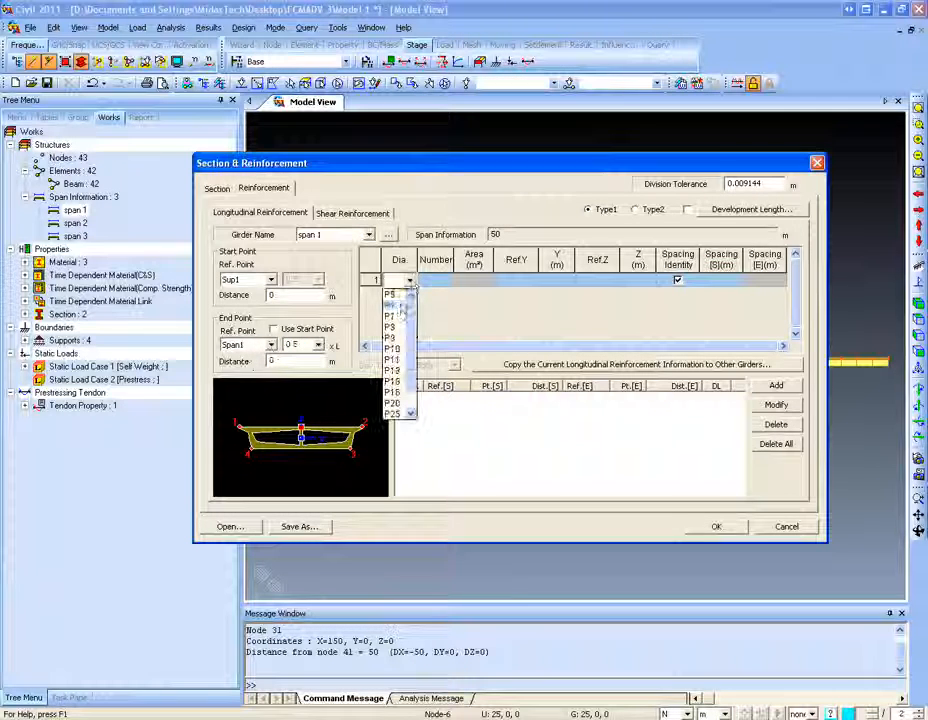
click(393, 394)
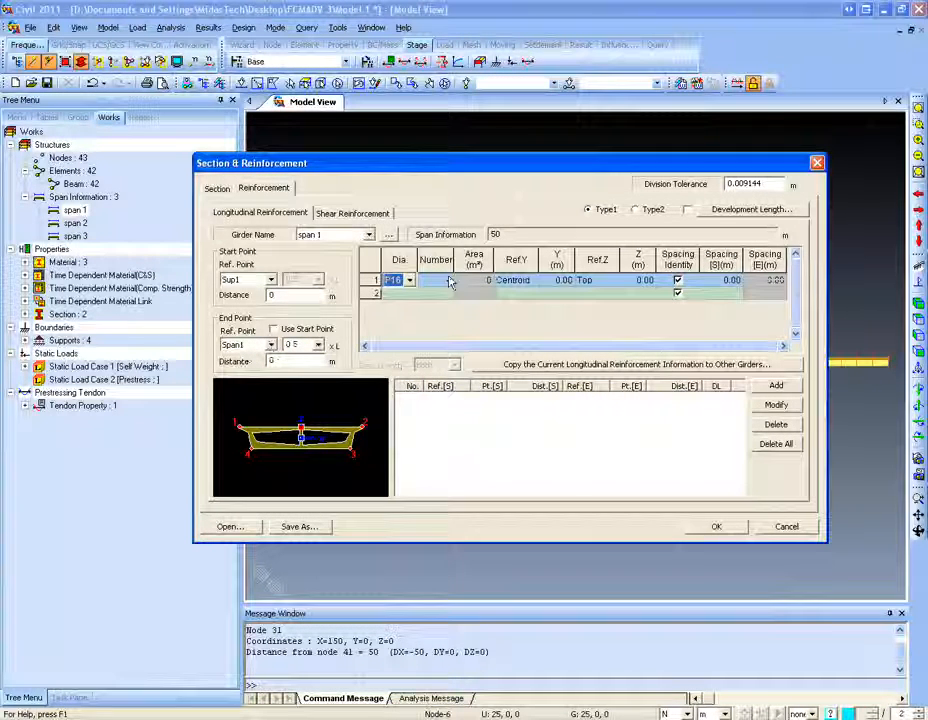
text(50)
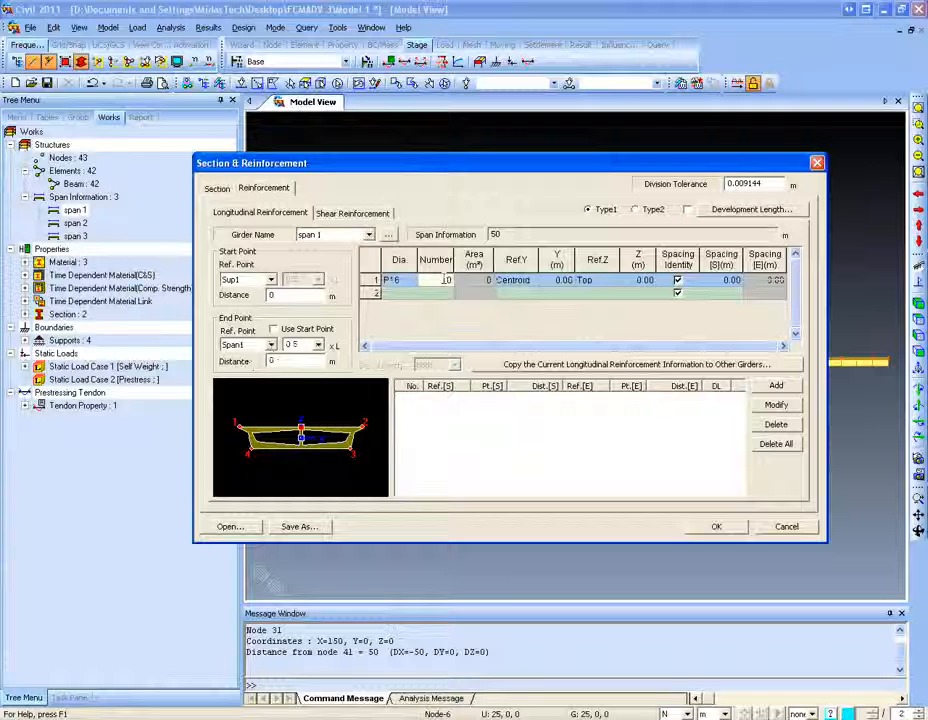
key(Tab)
key(Tab)
key(Tab)
key(Tab)
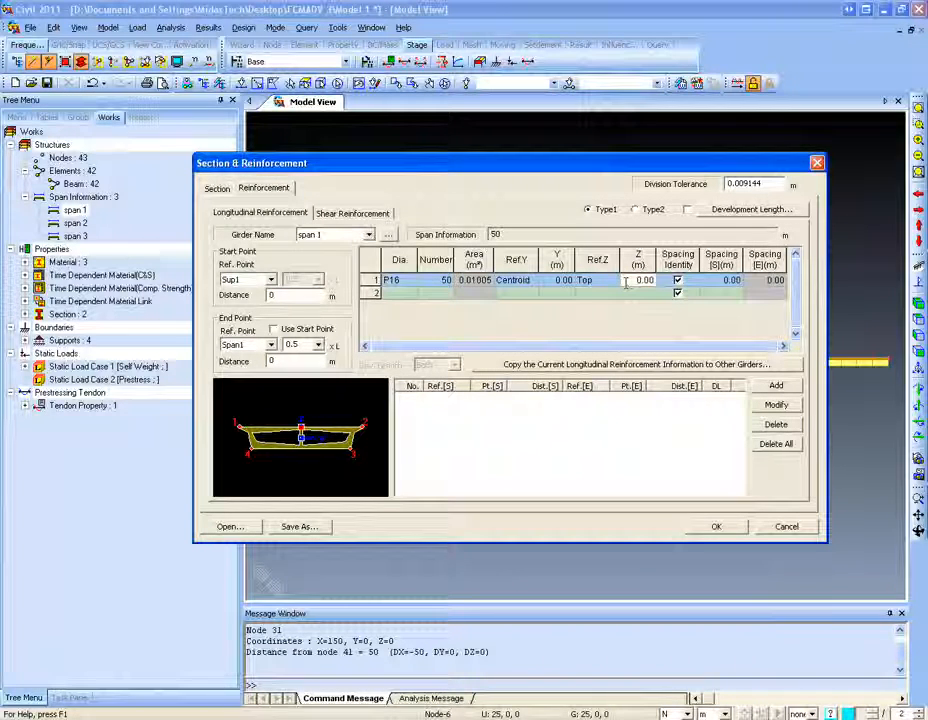
Step: Set the first reinforcement row's Z distance to 0.20 m and its start spacing to 200 m
text(3)
key(Tab)
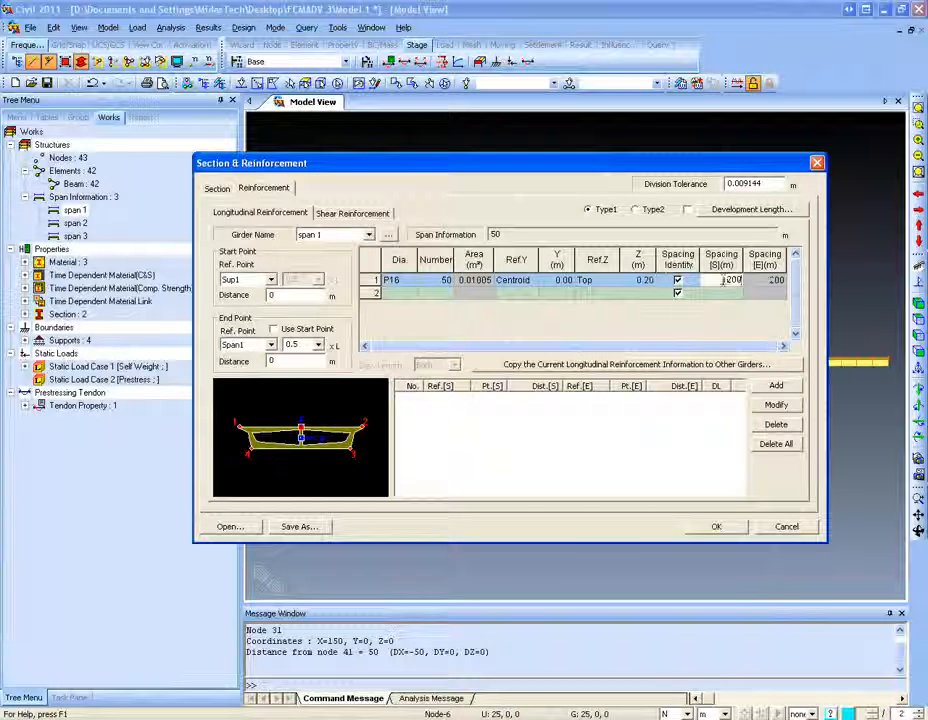
click(718, 293)
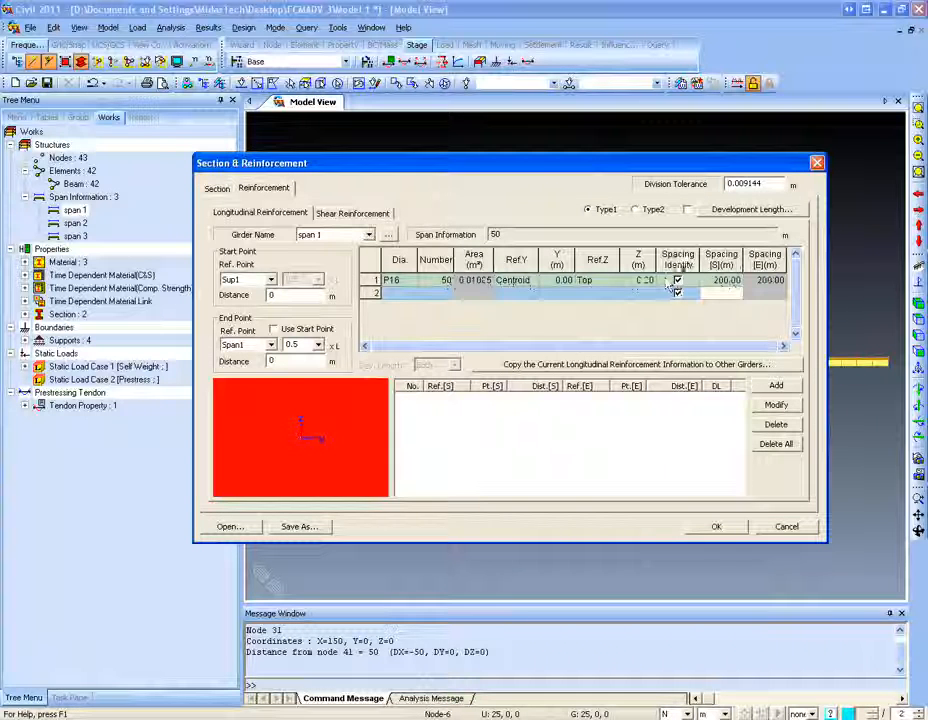
Step: Try start spacings of 0.20 m and 0.25 m for the top reinforcement row
click(726, 280)
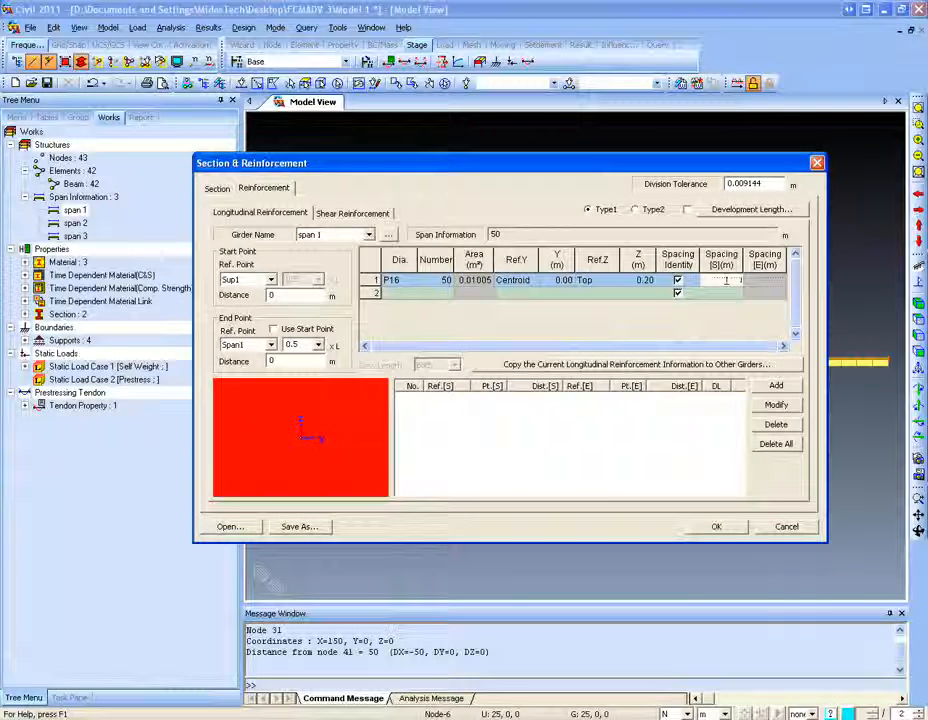
text(0.23)
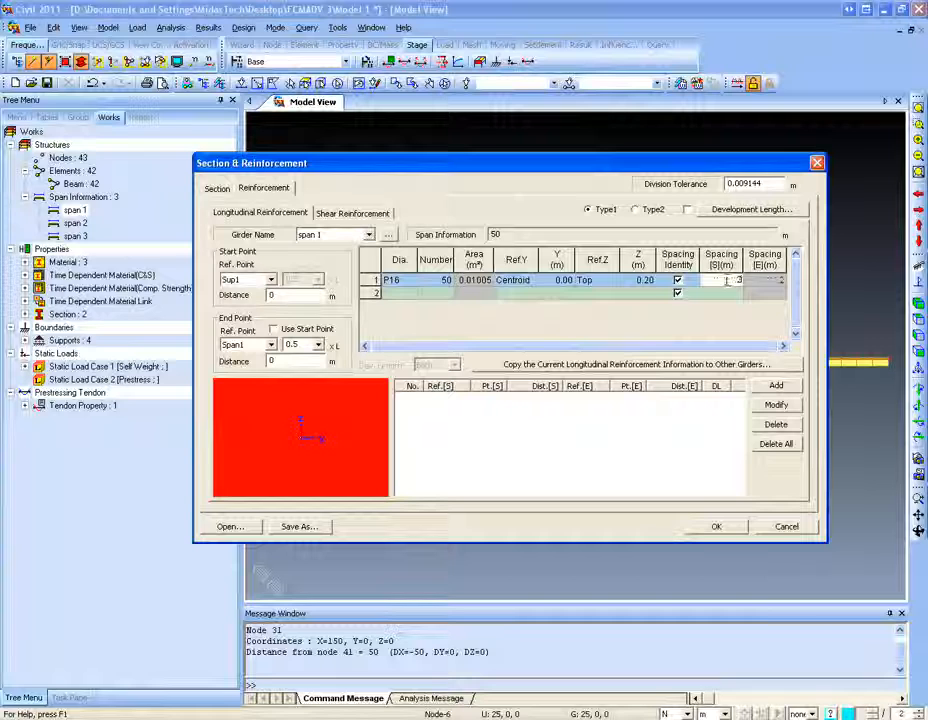
click(725, 294)
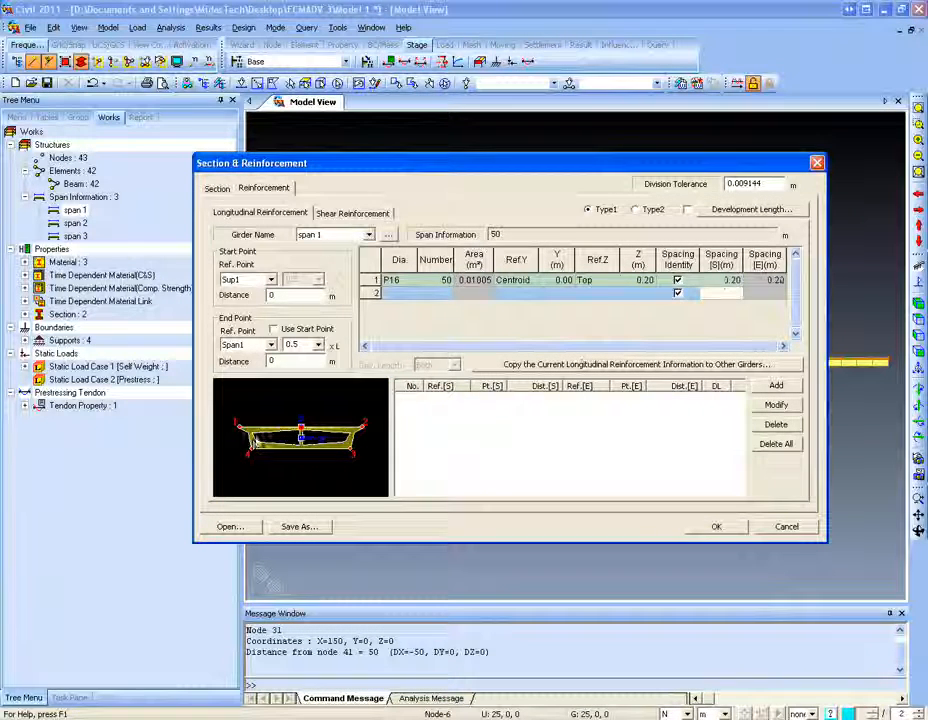
click(729, 281)
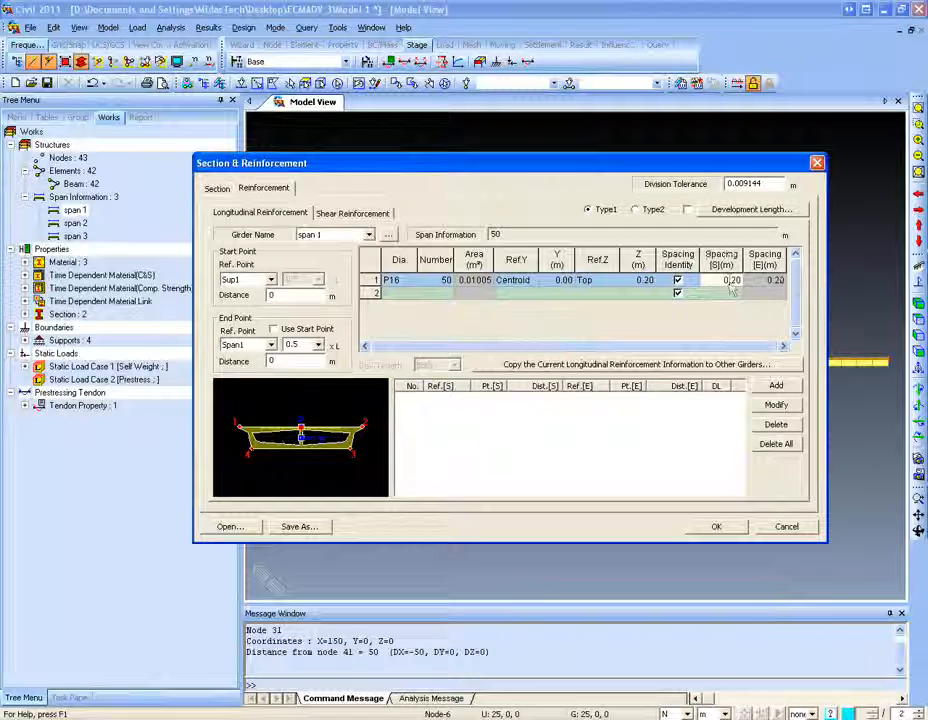
key(BackSpace)
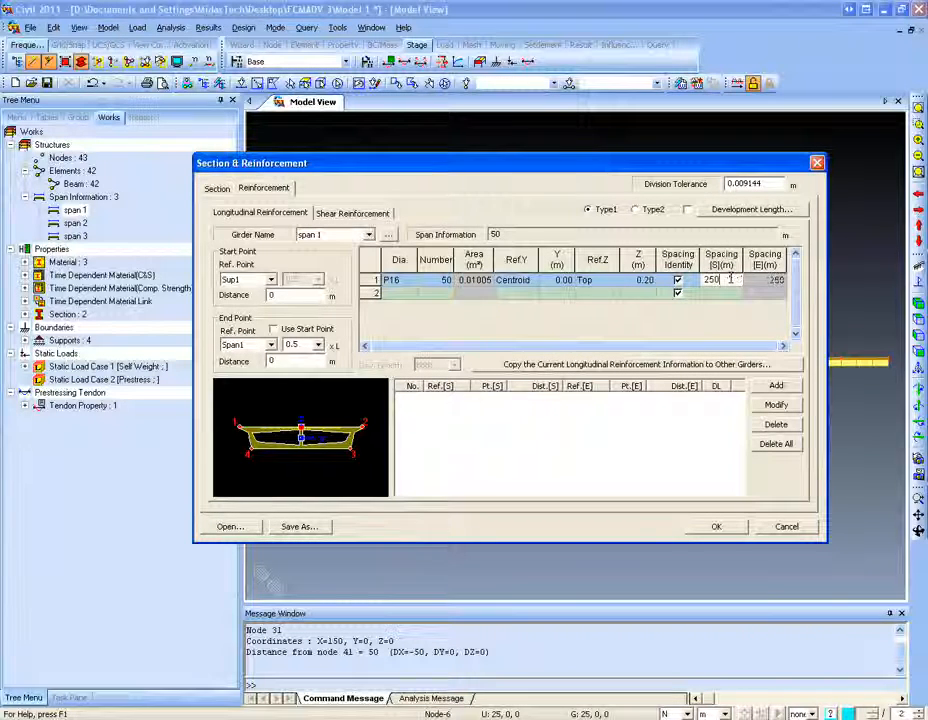
key(Return)
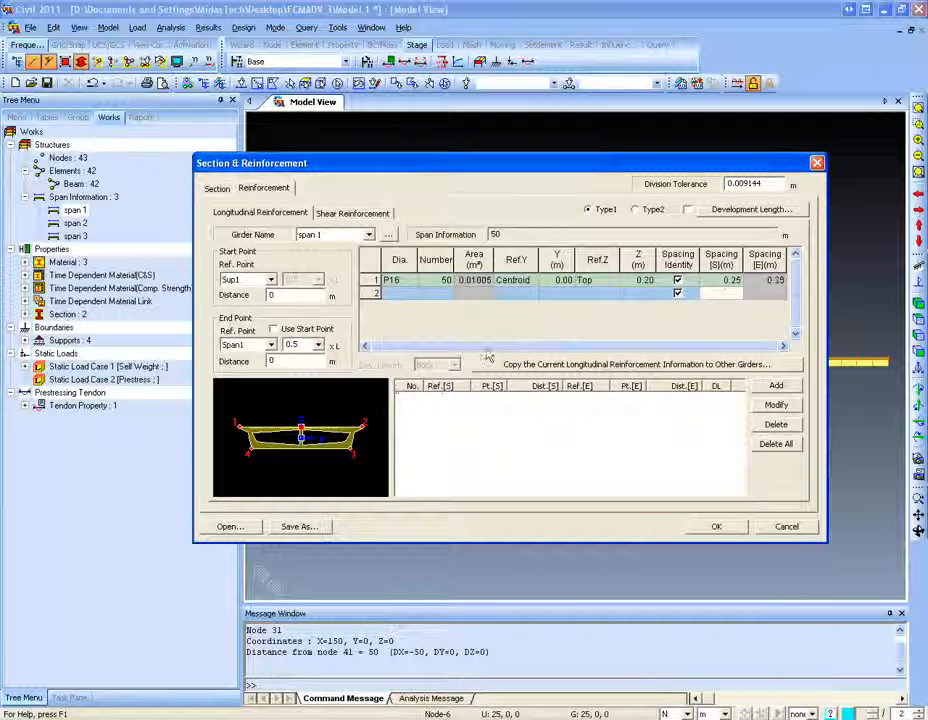
Step: Try a 0.50 m start spacing for the top reinforcement row
click(709, 280)
key(BackSpace)
key(BackSpace)
key(BackSpace)
key(BackSpace)
text(0.5)
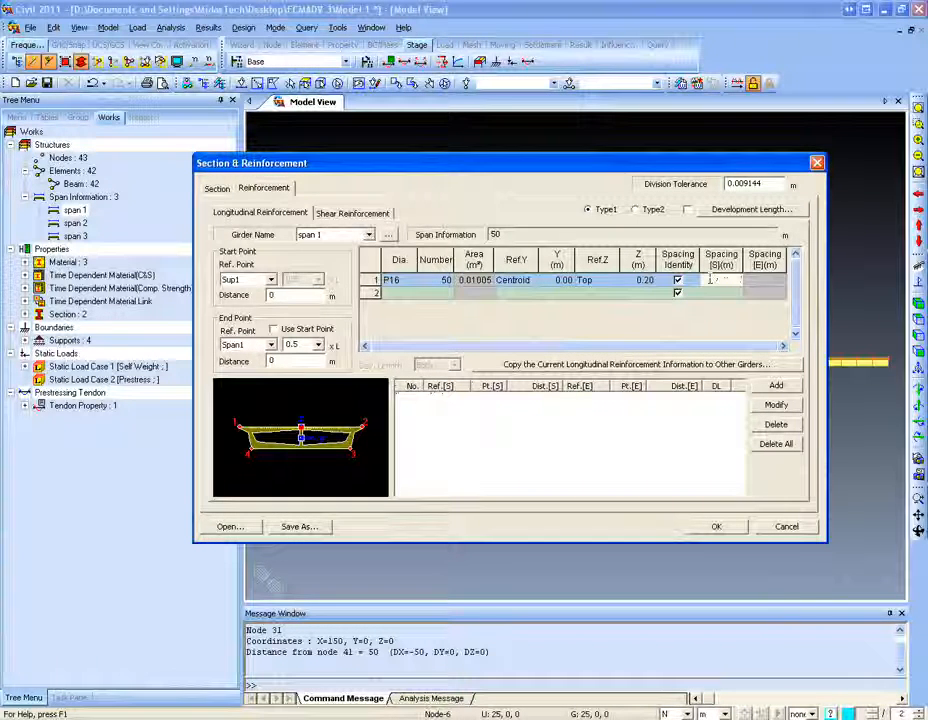
click(722, 292)
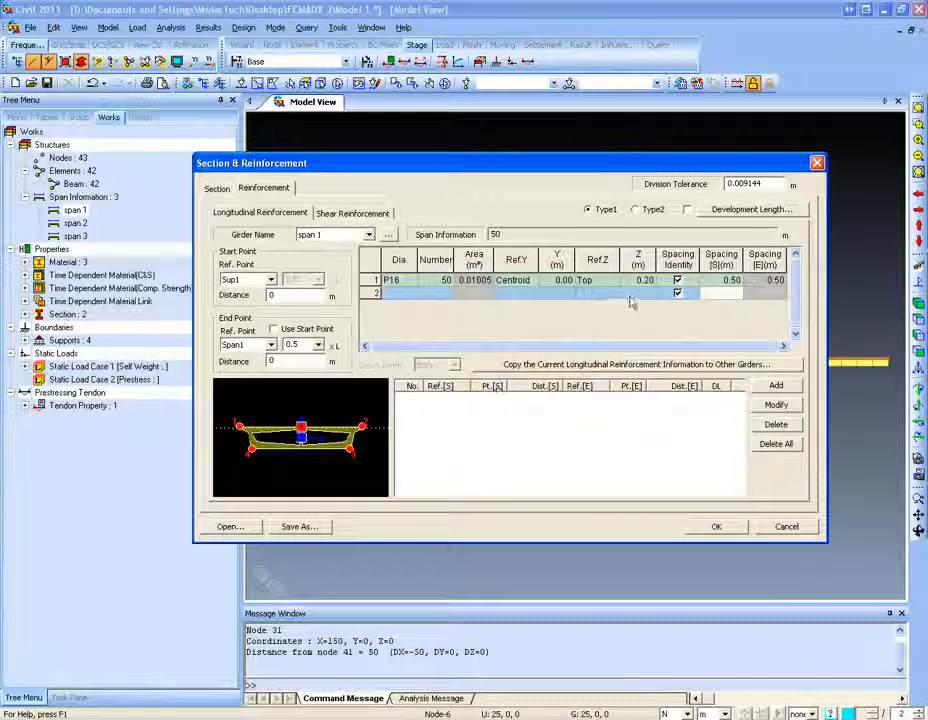
Step: Set the top reinforcement row's start spacing to 0.25 m
click(720, 280)
text(.253)
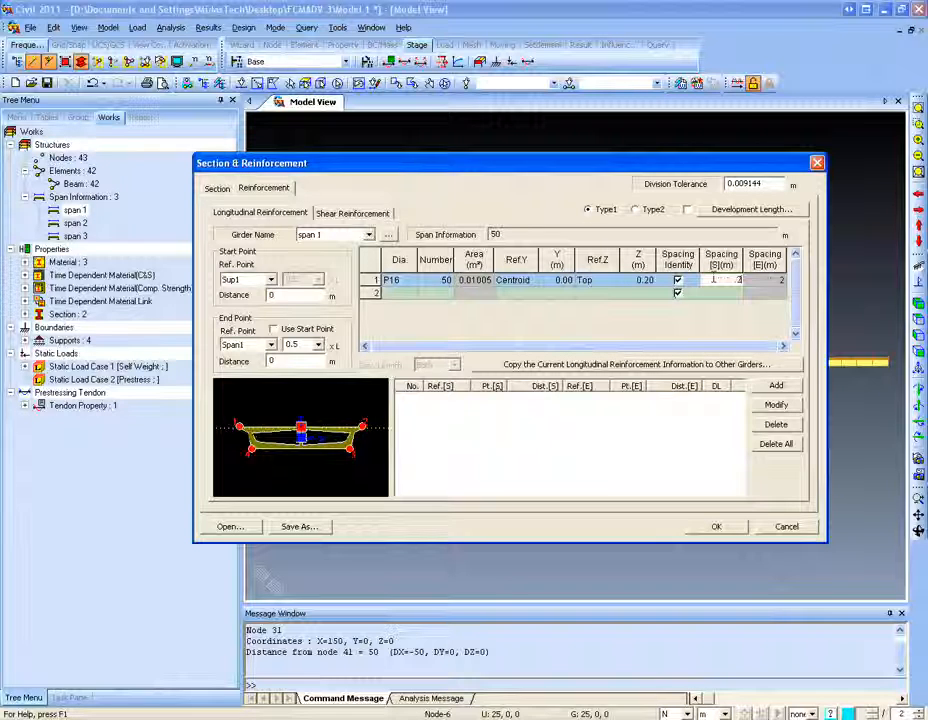
key(Return)
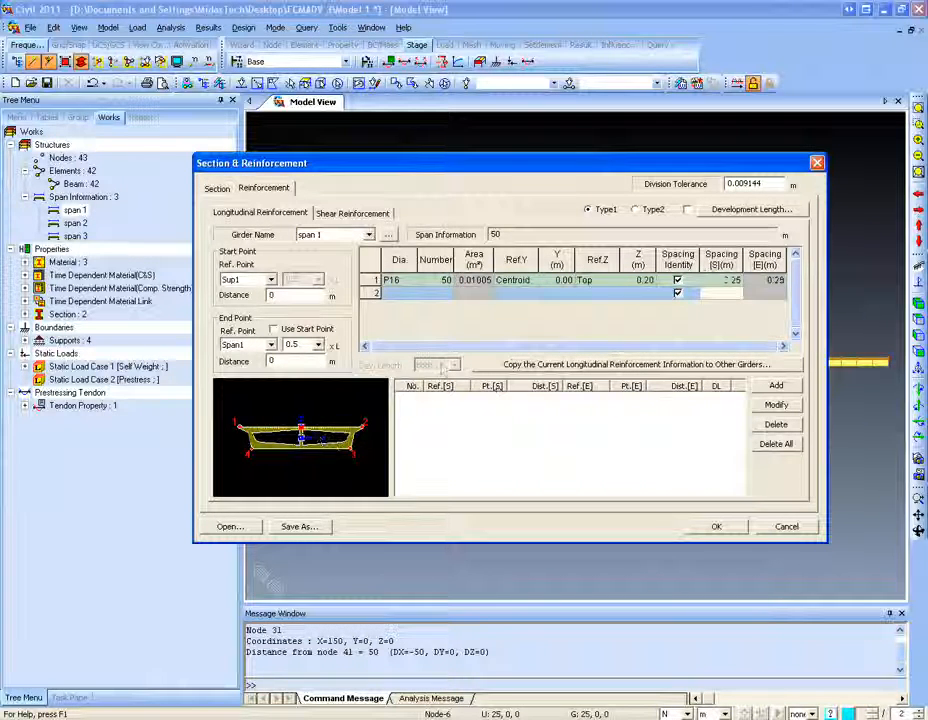
Step: Add a second longitudinal row of 30 P16 bars with the Bottom Z reference and a 0.20 m Z distance
click(409, 293)
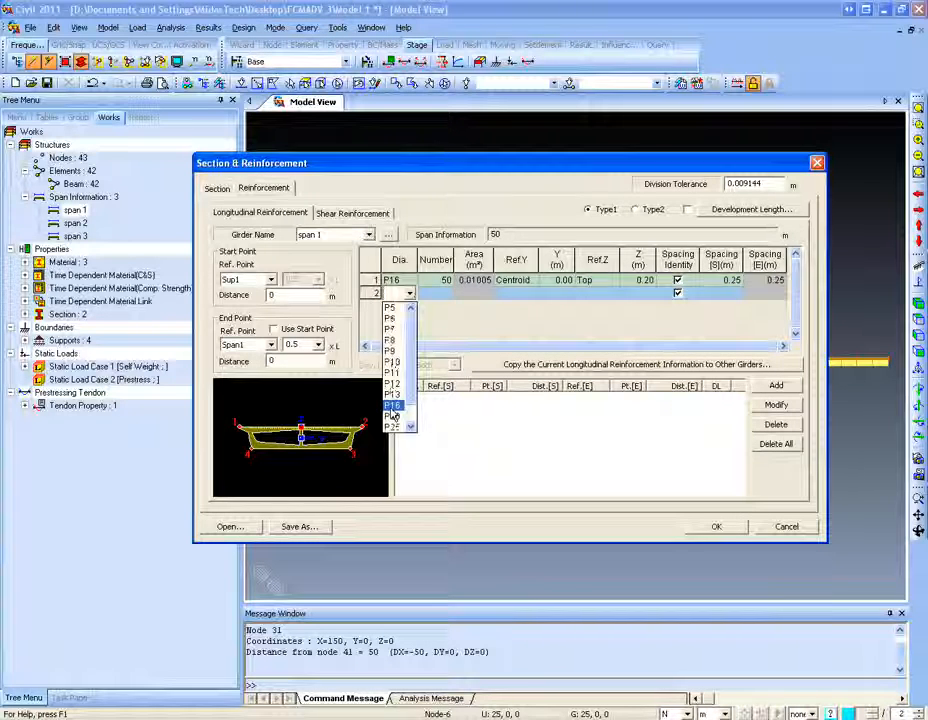
click(392, 405)
click(434, 293)
text(40)
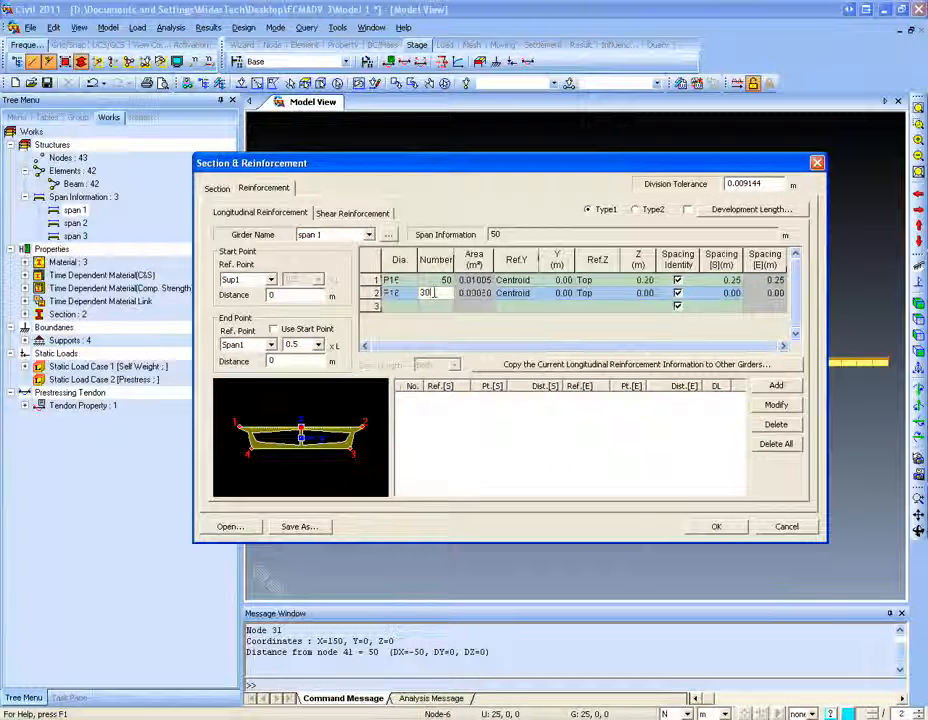
click(630, 294)
click(610, 293)
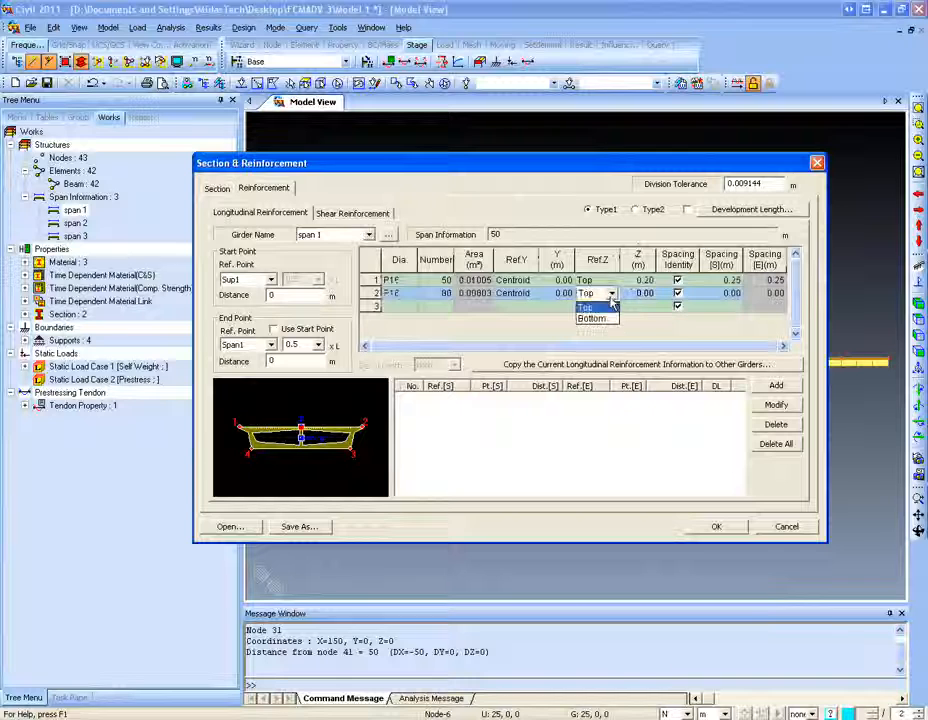
click(598, 319)
click(627, 293)
text(.2)
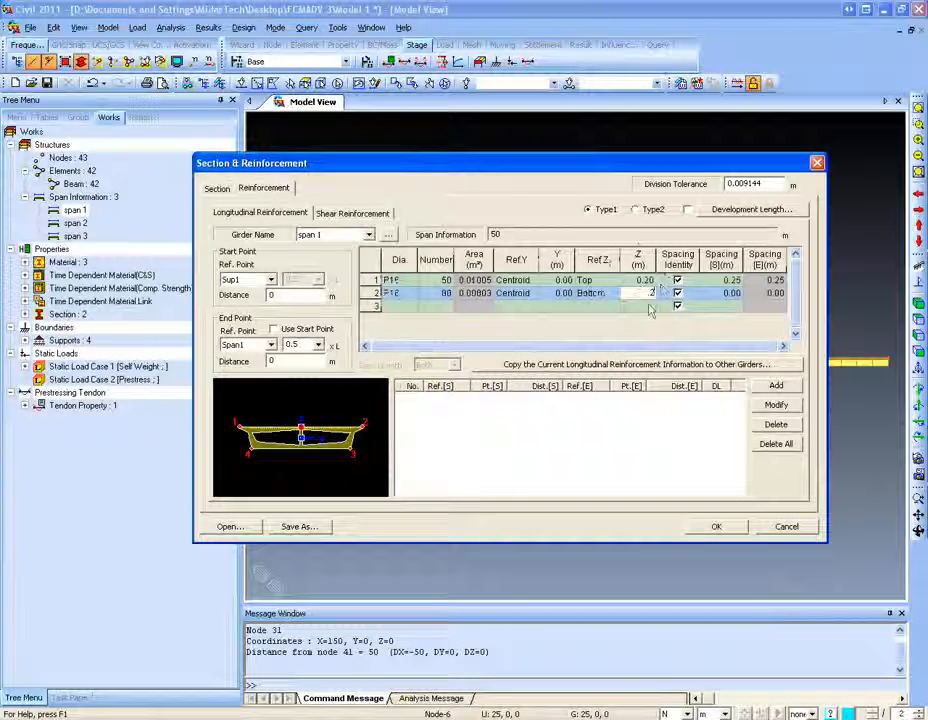
Step: Set the bottom row's start spacing to 0.40 m and add the Sup1 to Span1 reinforcement range to the list
click(733, 293)
text(.4)
click(720, 306)
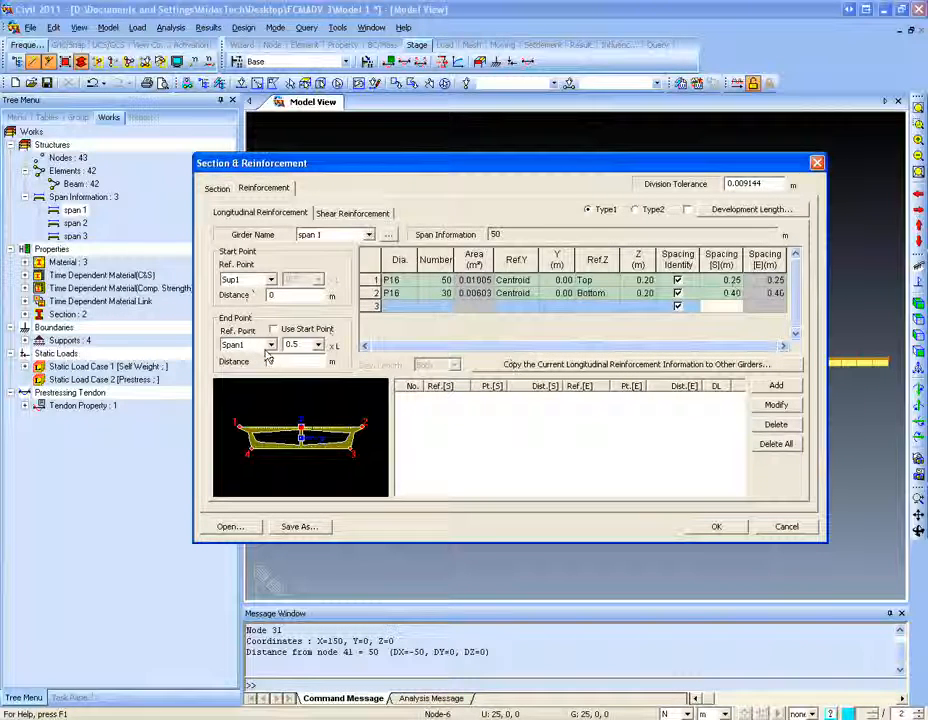
click(772, 388)
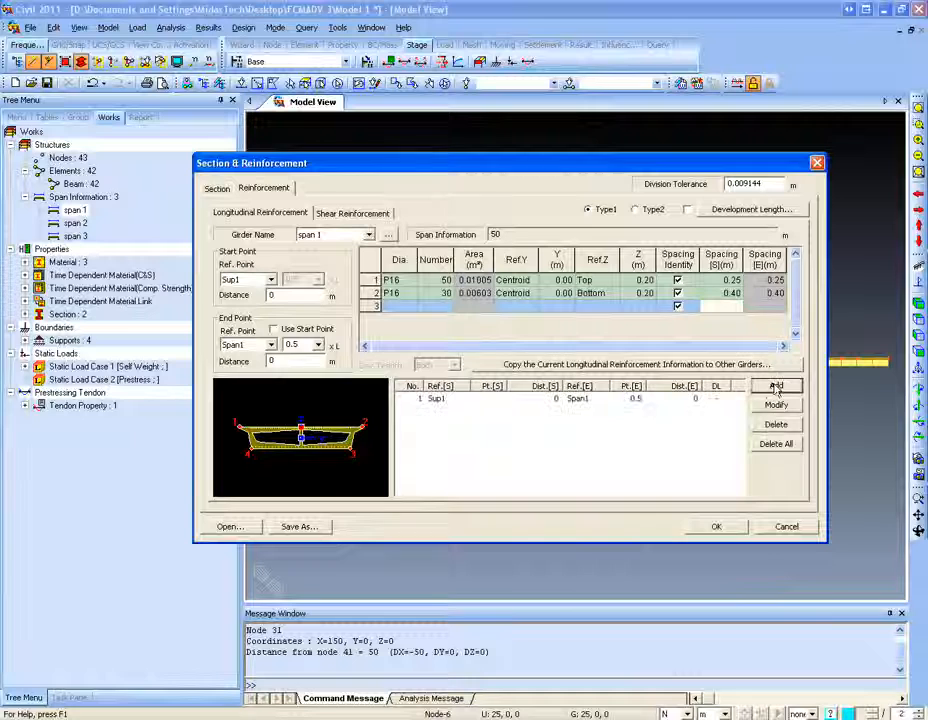
Step: Define the second reinforcement range of span 1 from Span1, 0.5 x L, to Sup2
click(270, 279)
click(266, 303)
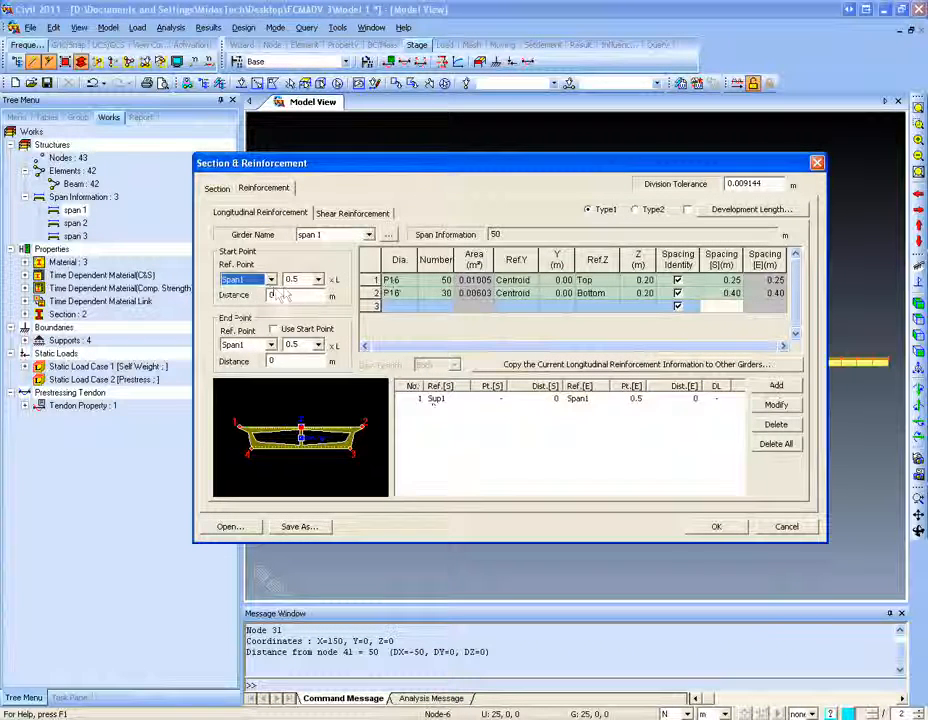
click(270, 344)
click(266, 378)
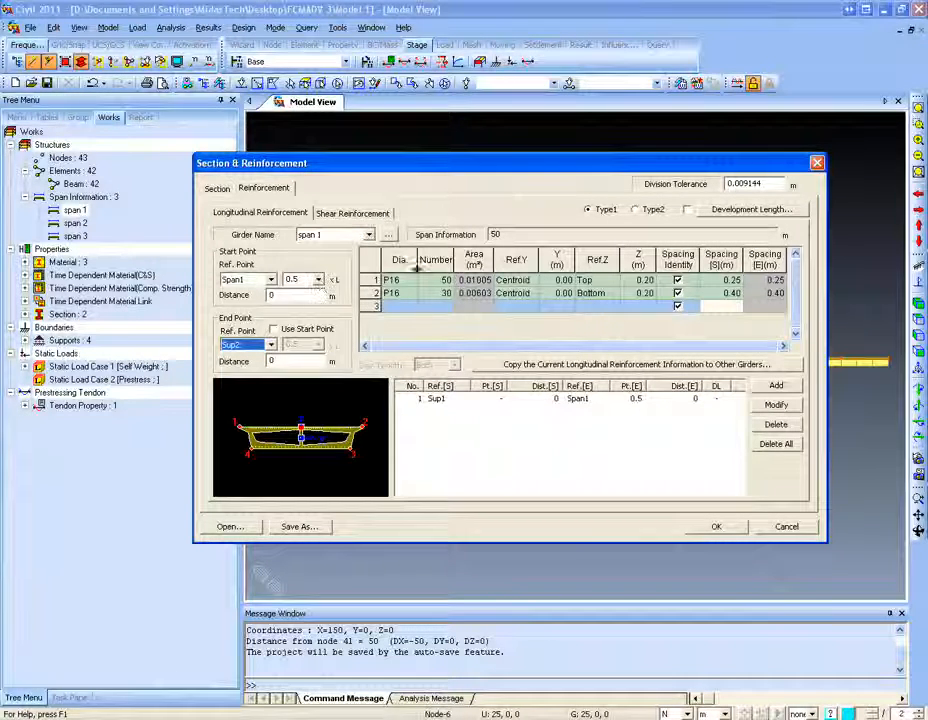
Step: Set the top row to 70 bars at 0.20 m spacing and add this second range to span 1's reinforcement list
click(438, 281)
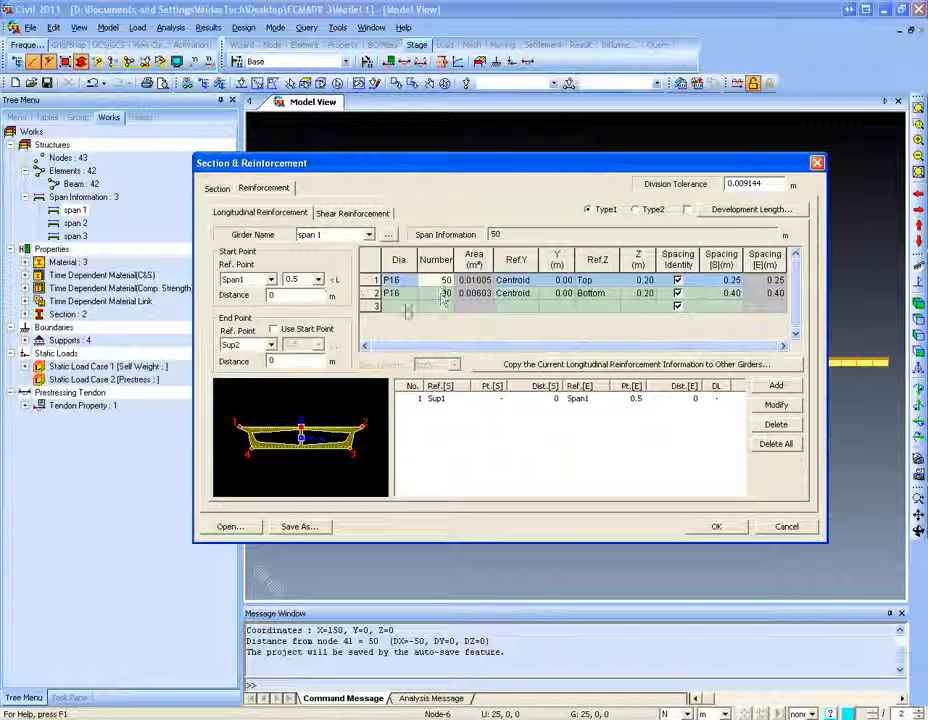
text(70)
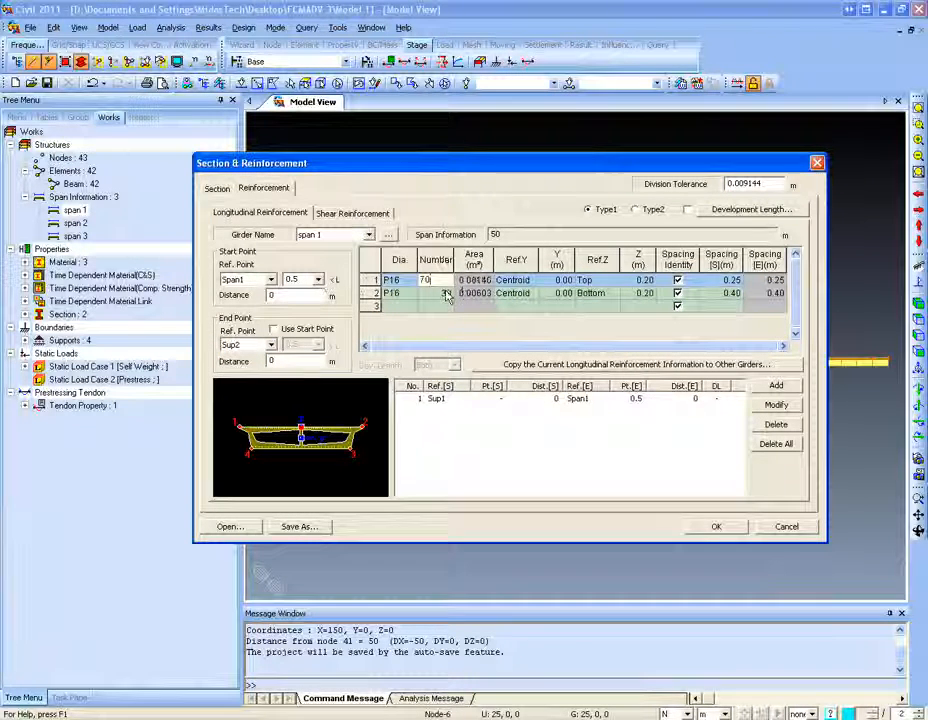
click(448, 306)
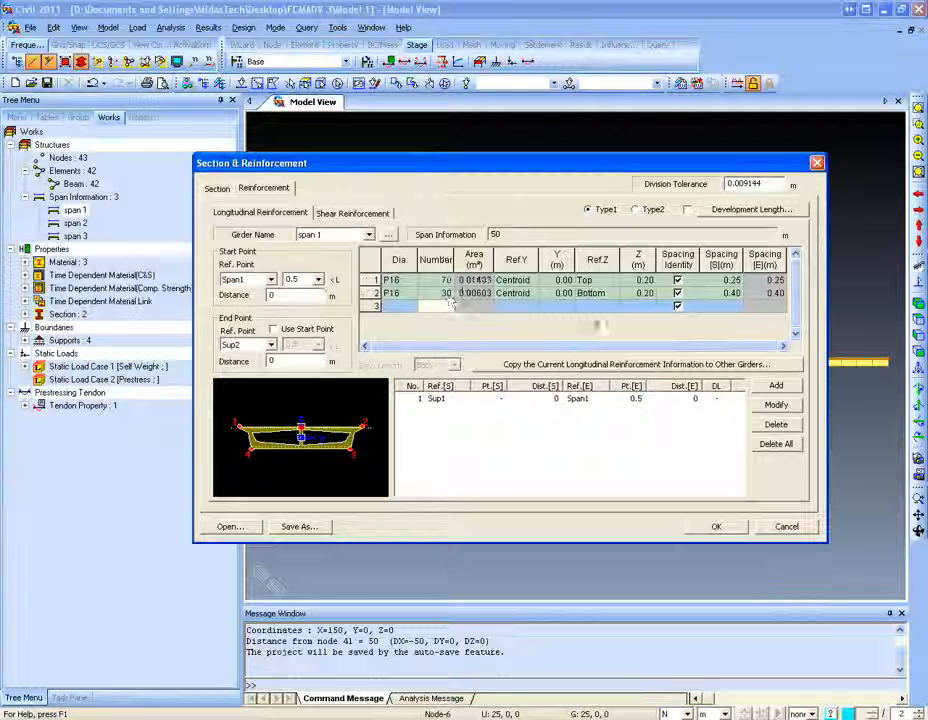
click(722, 281)
text(0.2)
click(723, 293)
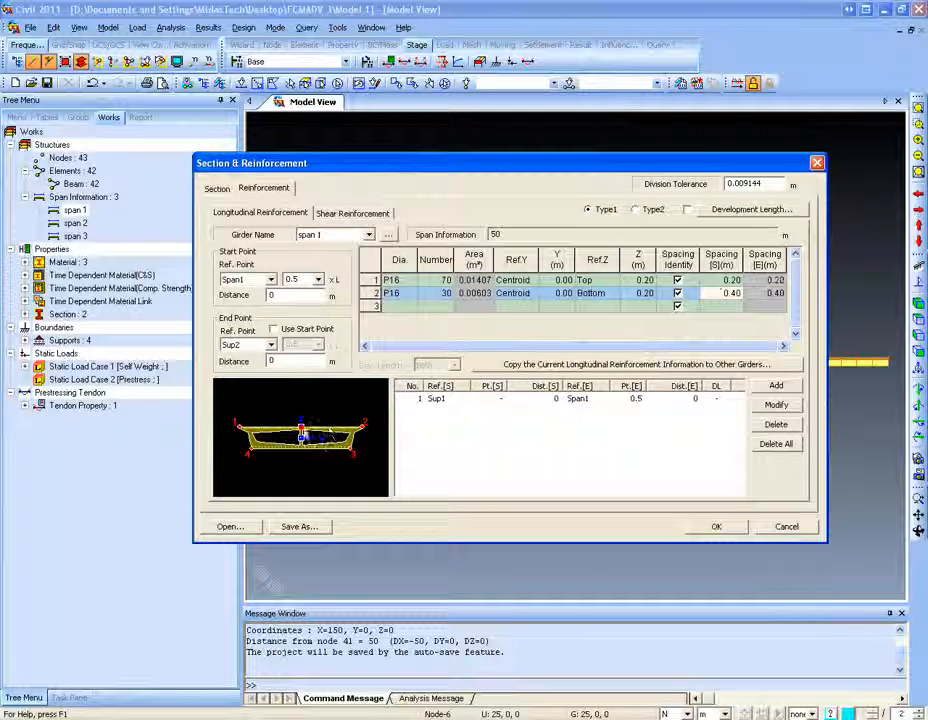
click(776, 389)
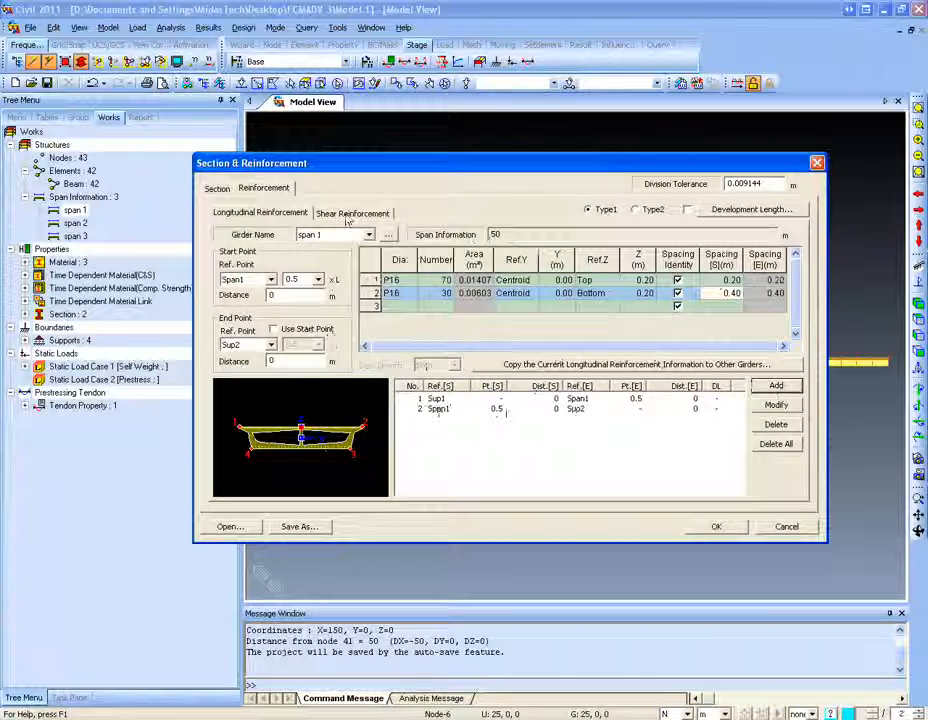
Step: Check span 1's shear reinforcement options and apply the section and reinforcement definitions to the model
click(312, 214)
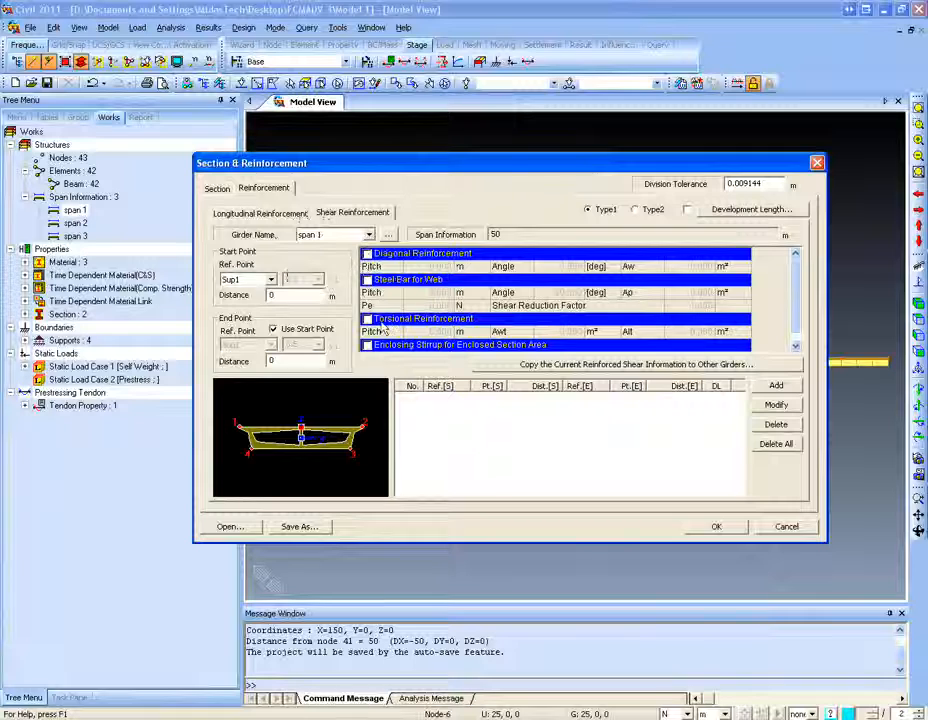
click(259, 214)
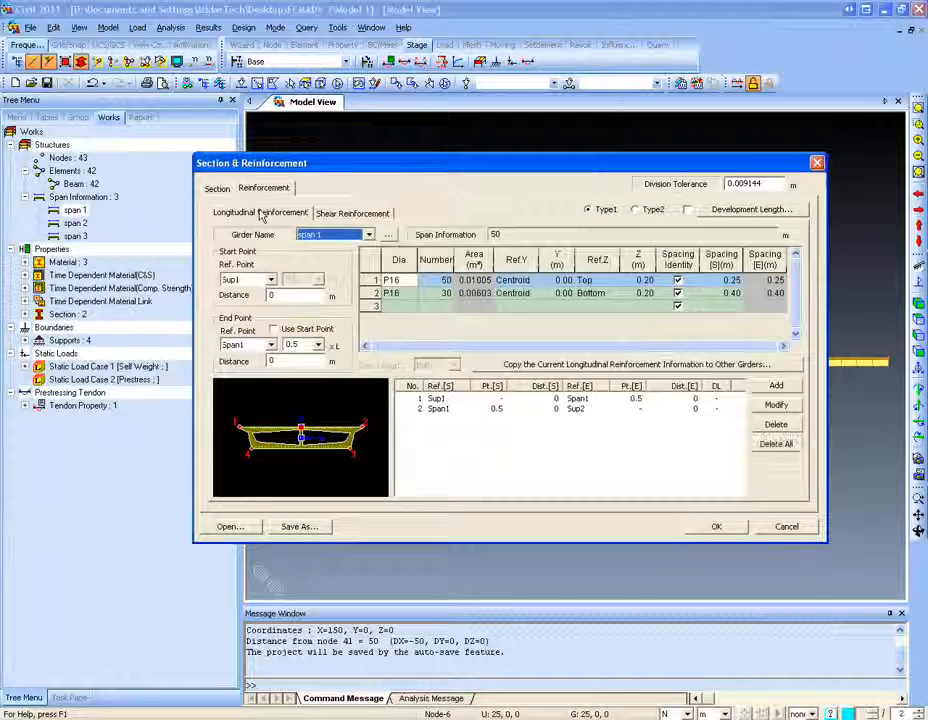
click(702, 526)
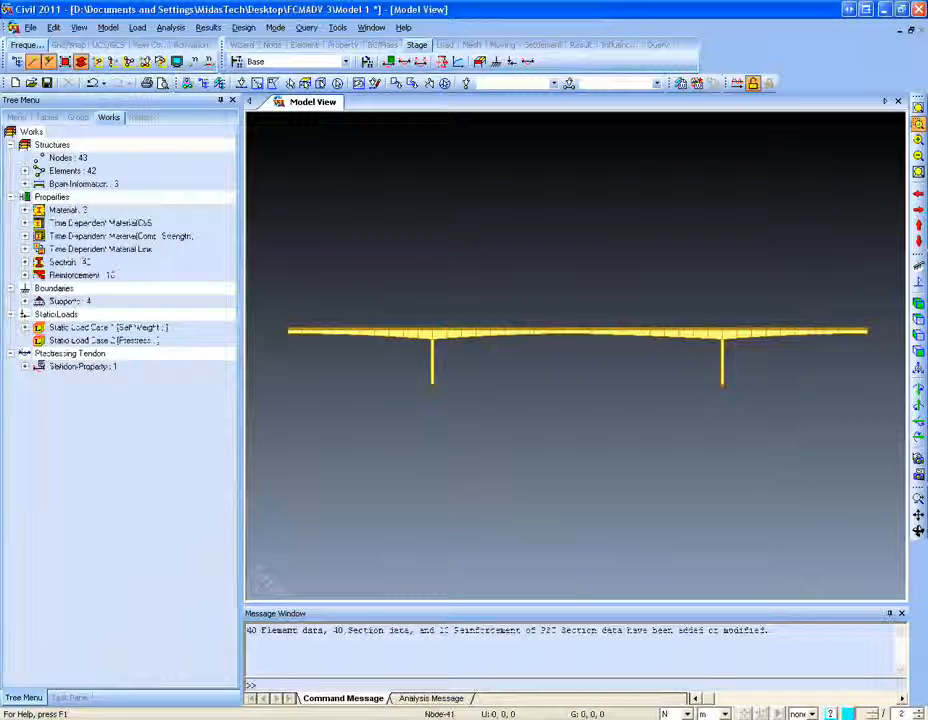
Step: Examine the haunched girder profile along the spans and over the piers in close-up and in full front view
scroll(285, 335, up, 5)
drag(300, 269, 856, 427)
middle_drag(571, 366, 561, 404)
scroll(535, 422, down, 2)
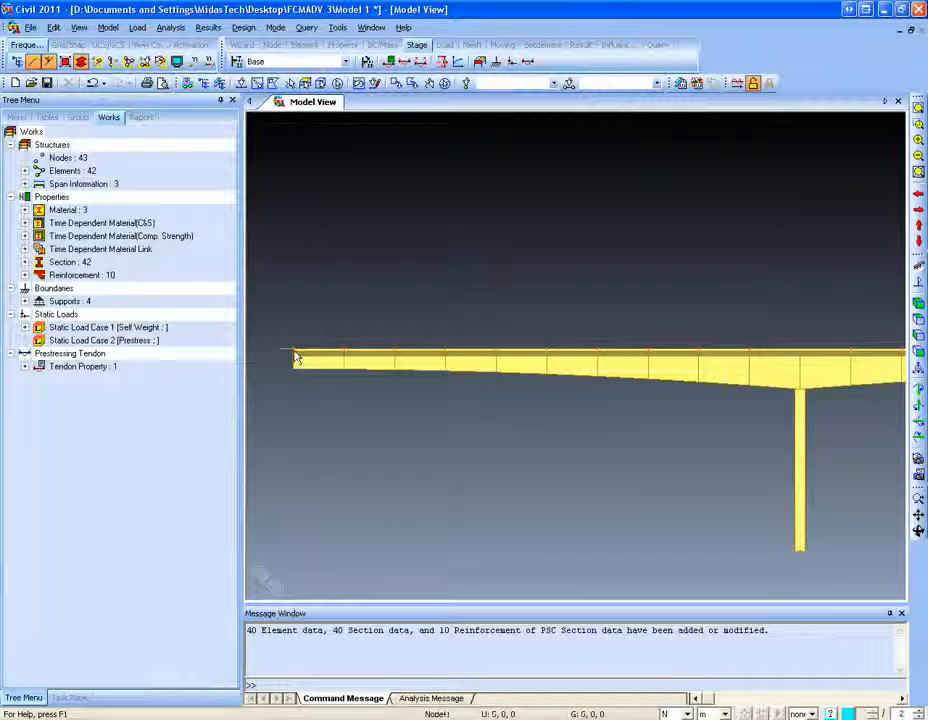
middle_drag(839, 379, 457, 376)
scroll(586, 398, down, 3)
scroll(406, 402, down, 3)
scroll(480, 402, down, 4)
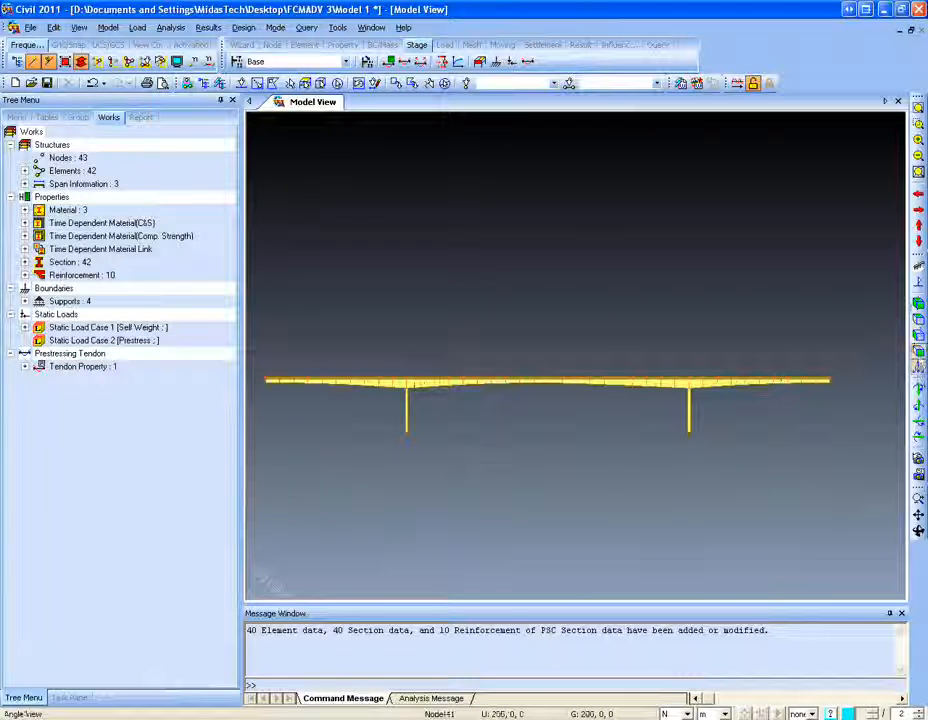
click(917, 351)
ctrl+middle_drag(425, 434, 468, 396)
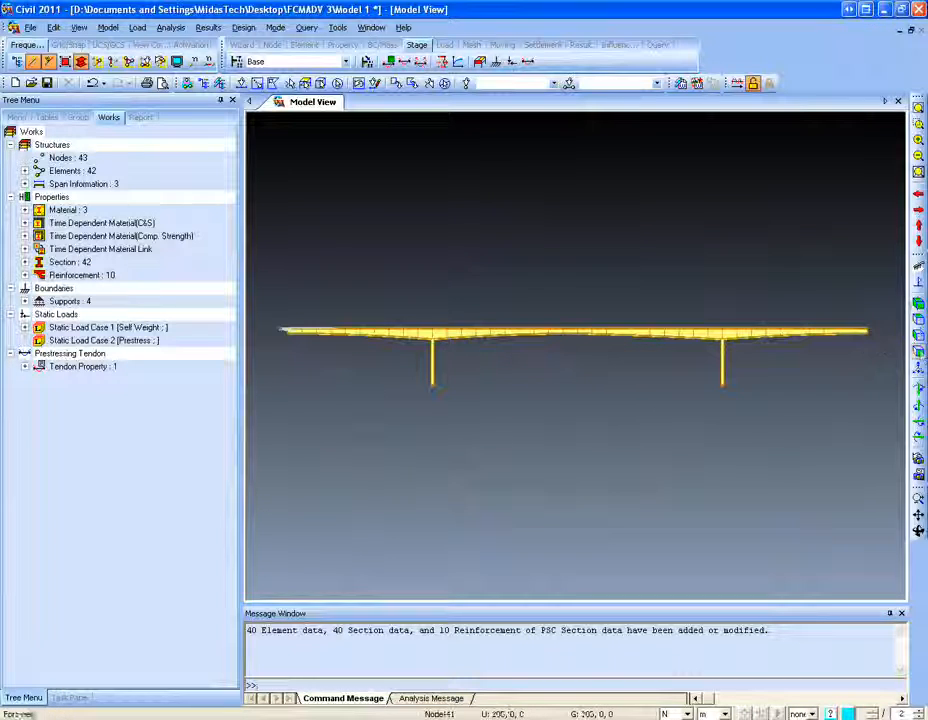
click(917, 351)
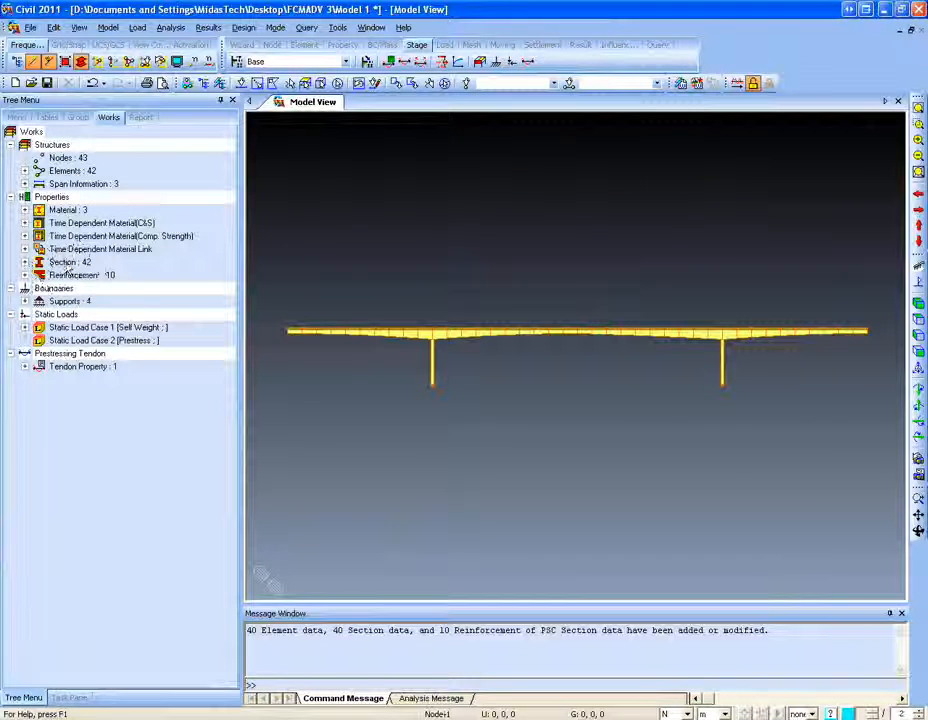
Step: Review the list of generated sections and open PSC section 4's reinforcement data in the Section Manager
click(25, 262)
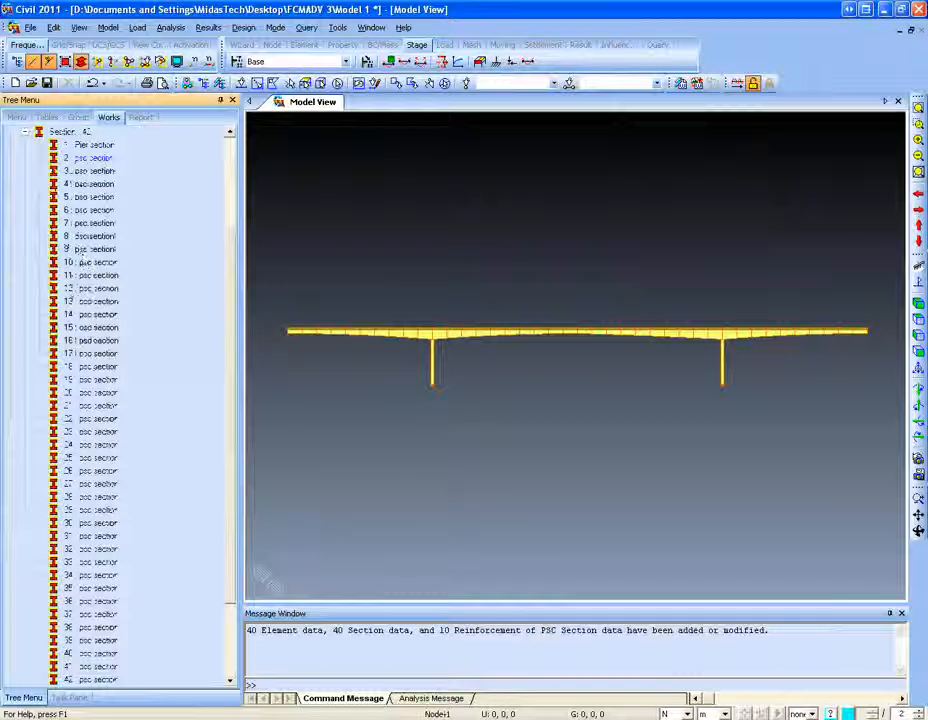
scroll(224, 414, down, 3)
scroll(82, 264, up, 5)
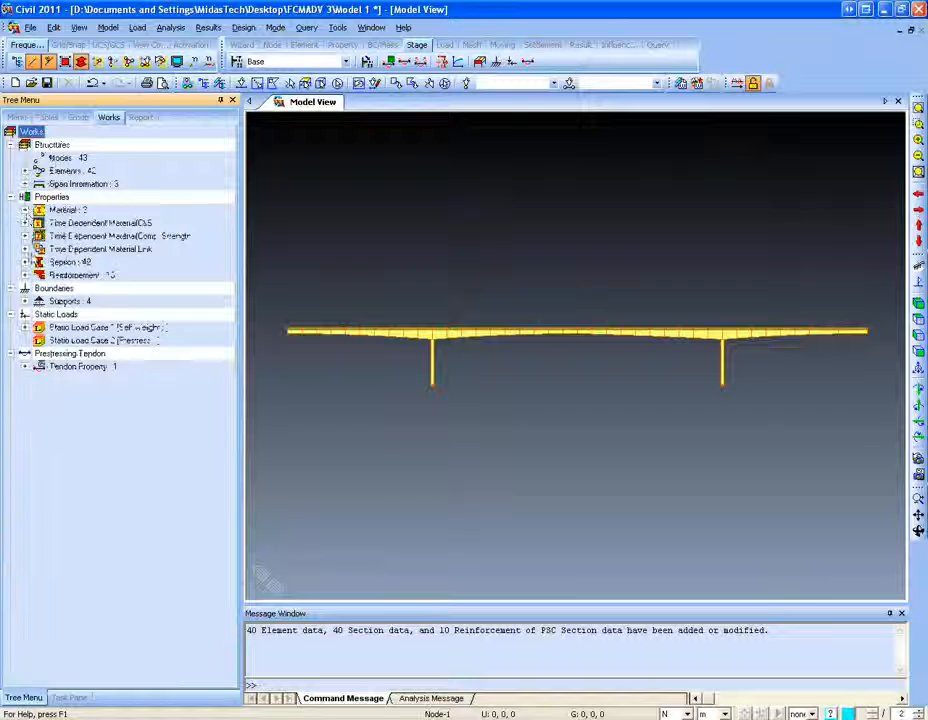
click(25, 274)
double_click(90, 289)
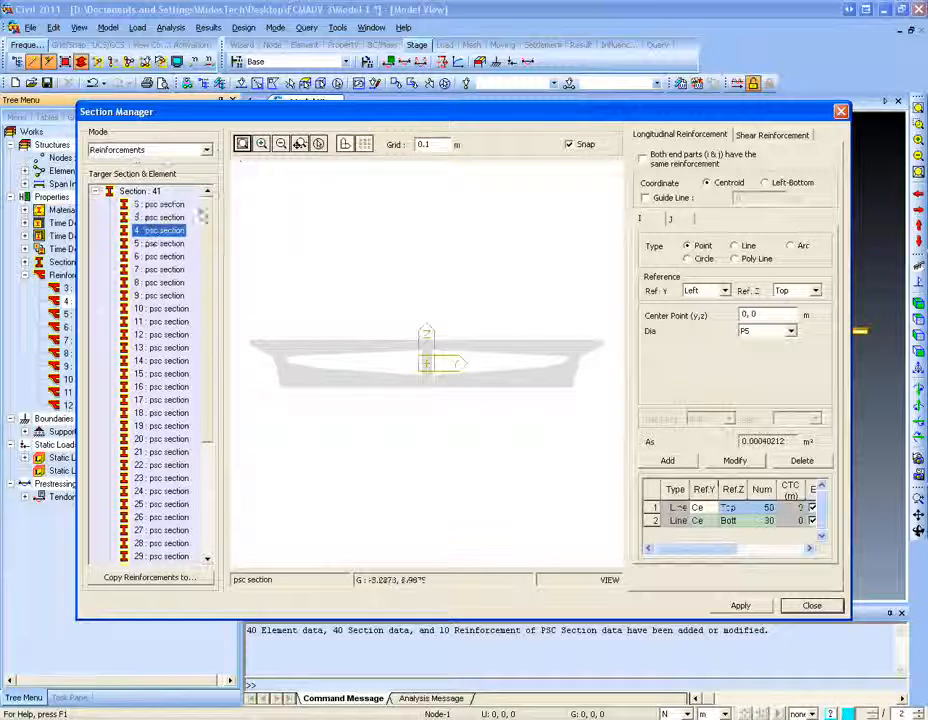
Step: Switch the Section Manager to Stiffness mode and inspect element 1 of PSC section 3 with its reinforcement bars displayed
click(150, 149)
click(153, 168)
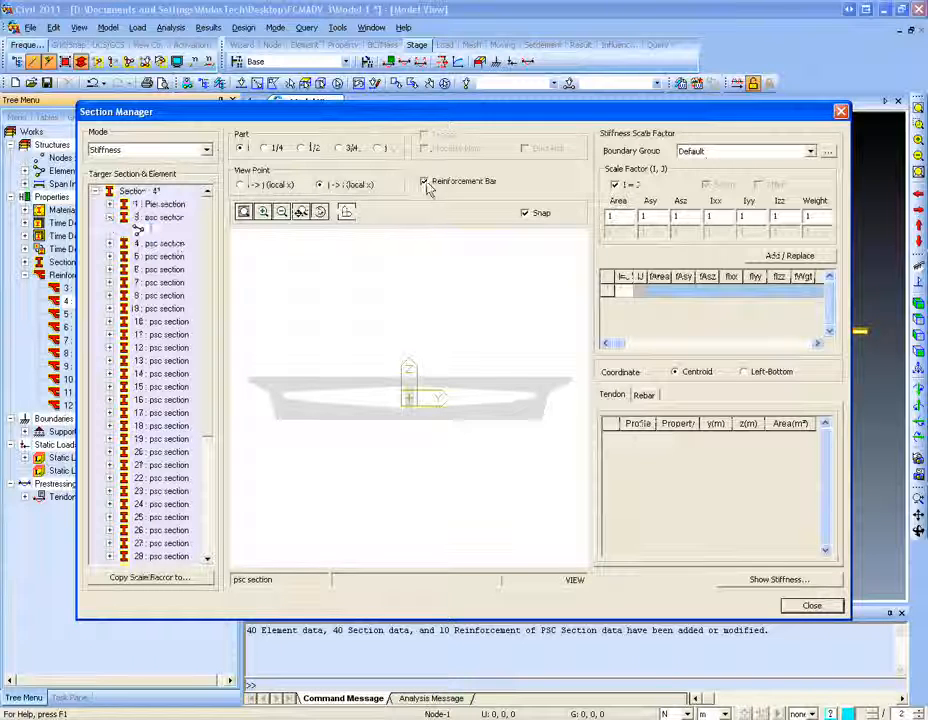
scroll(410, 378, up, 5)
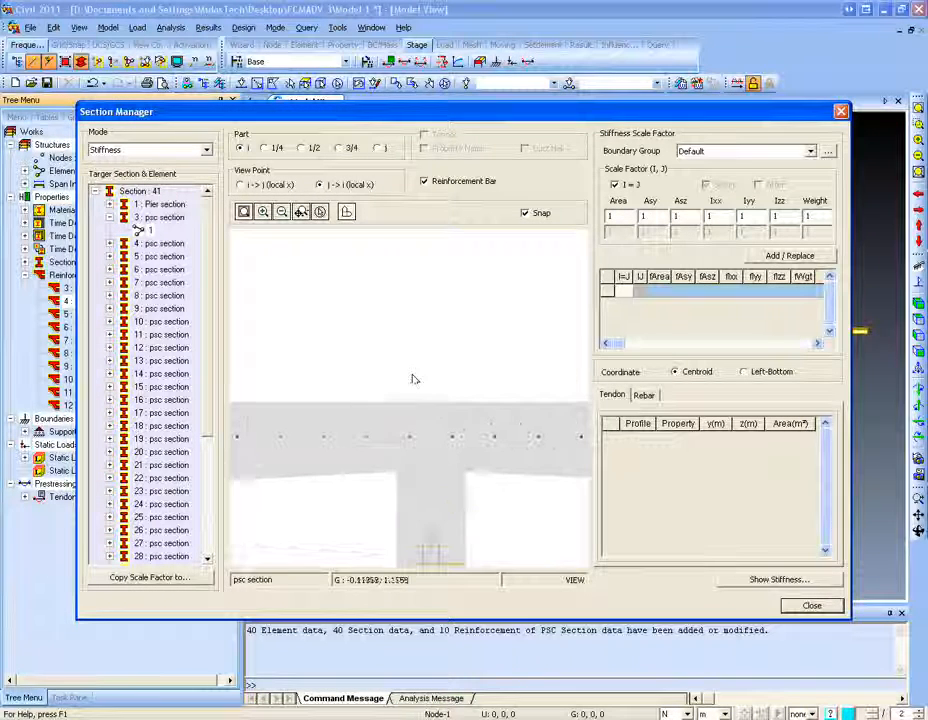
scroll(437, 440, down, 3)
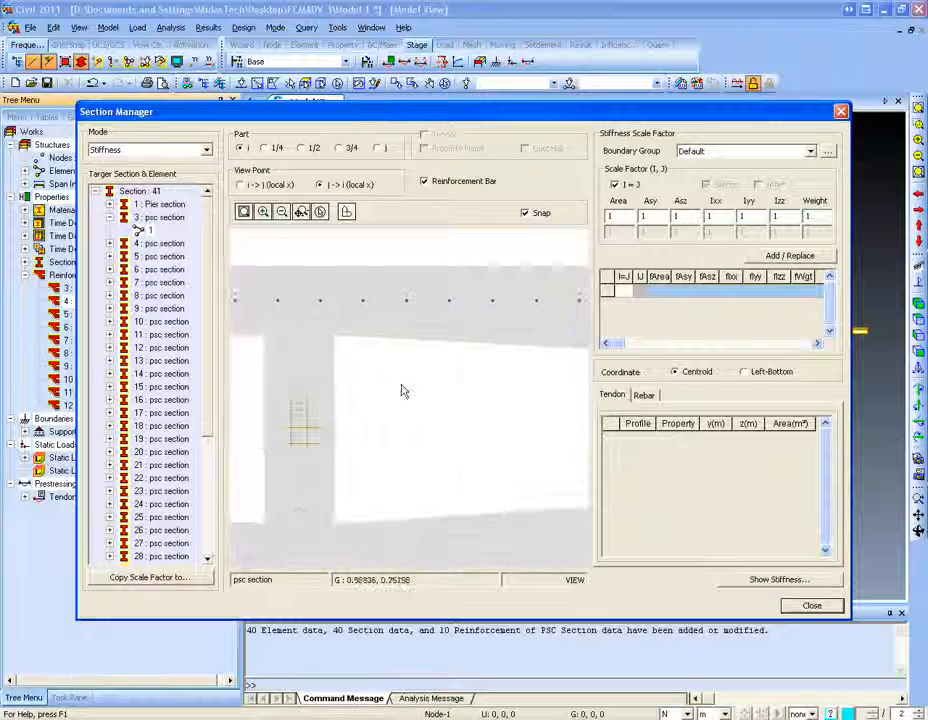
scroll(435, 440, up, 1)
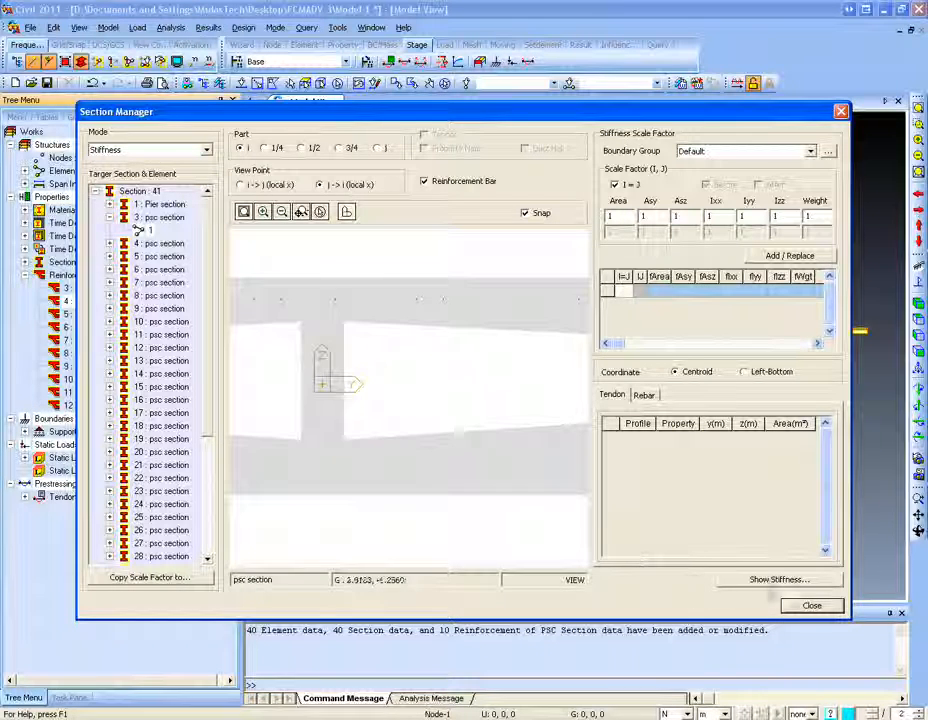
Step: Review the diameters and coordinates in element 1's rebar list, close the Section Manager and collapse the reinforcement list
click(644, 395)
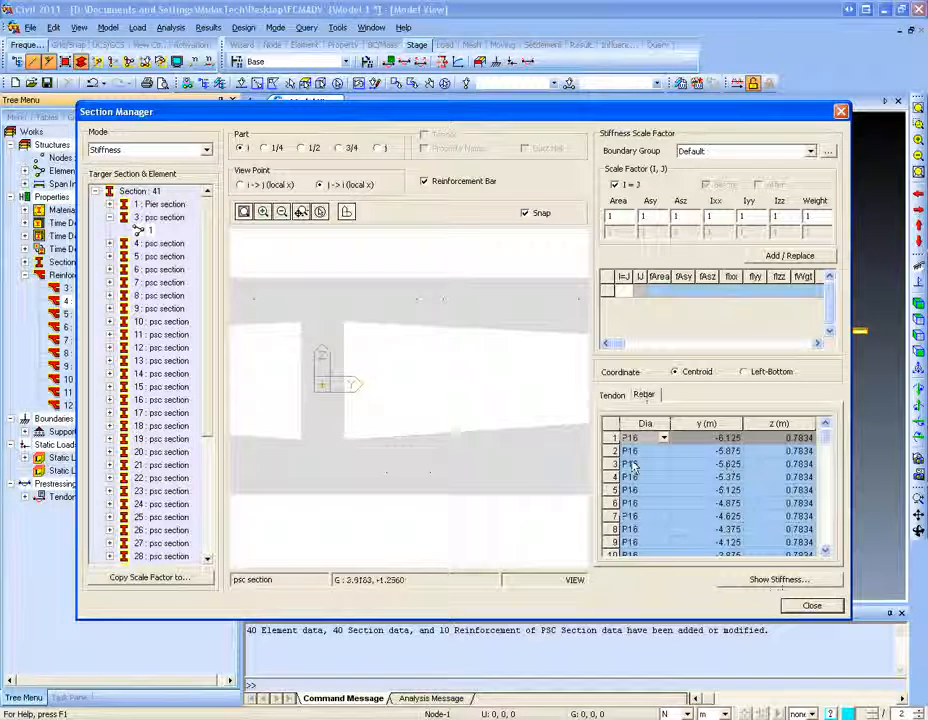
key(Down)
key(Down)
key(Down)
key(Down)
key(Down)
key(Down)
key(Down)
key(Down)
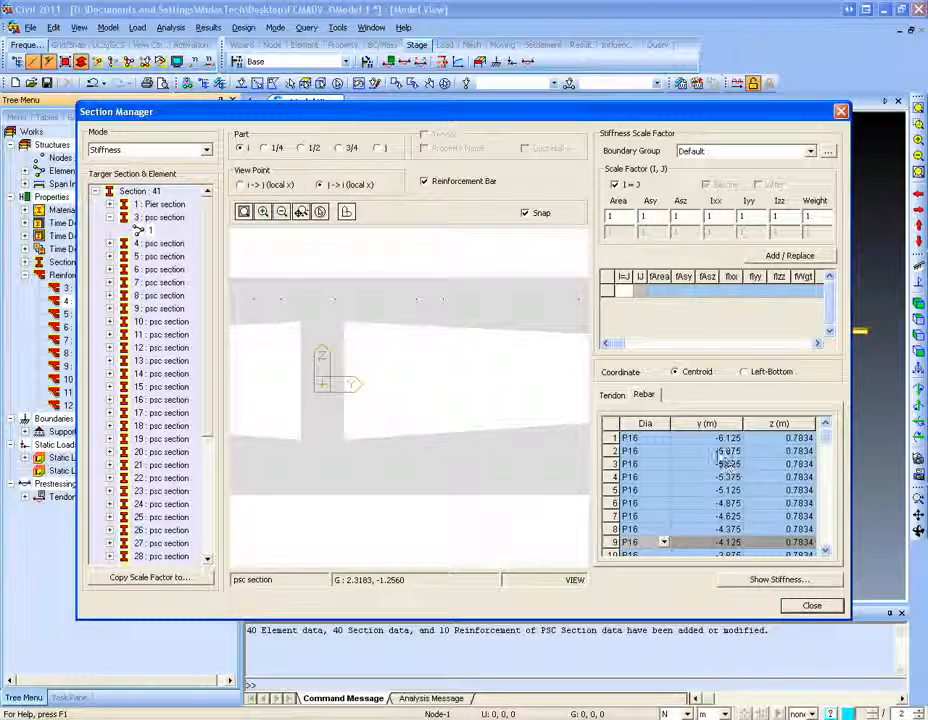
click(799, 603)
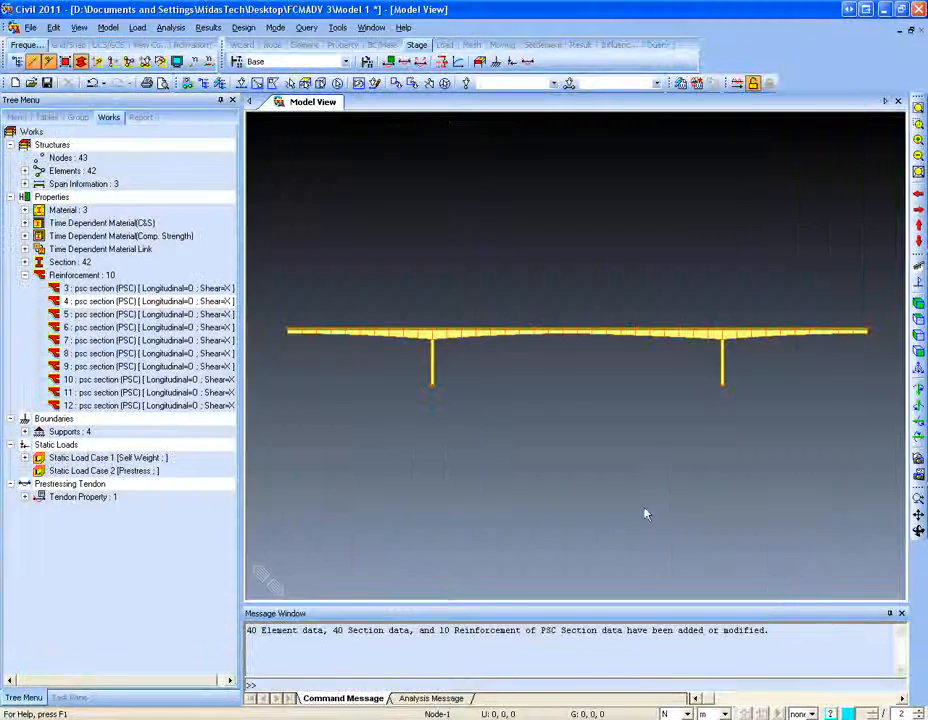
click(25, 275)
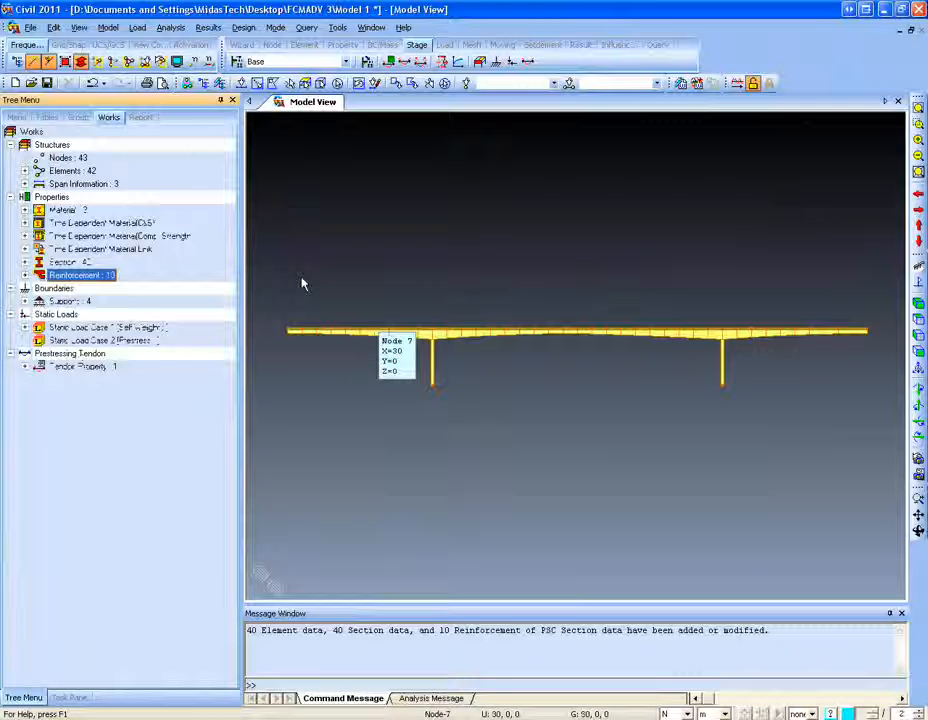
Step: Compute the PSC bridge's effective width scale factors using the AASHTO LRFD design code and close the generated table
click(107, 27)
mouse_move(140, 65)
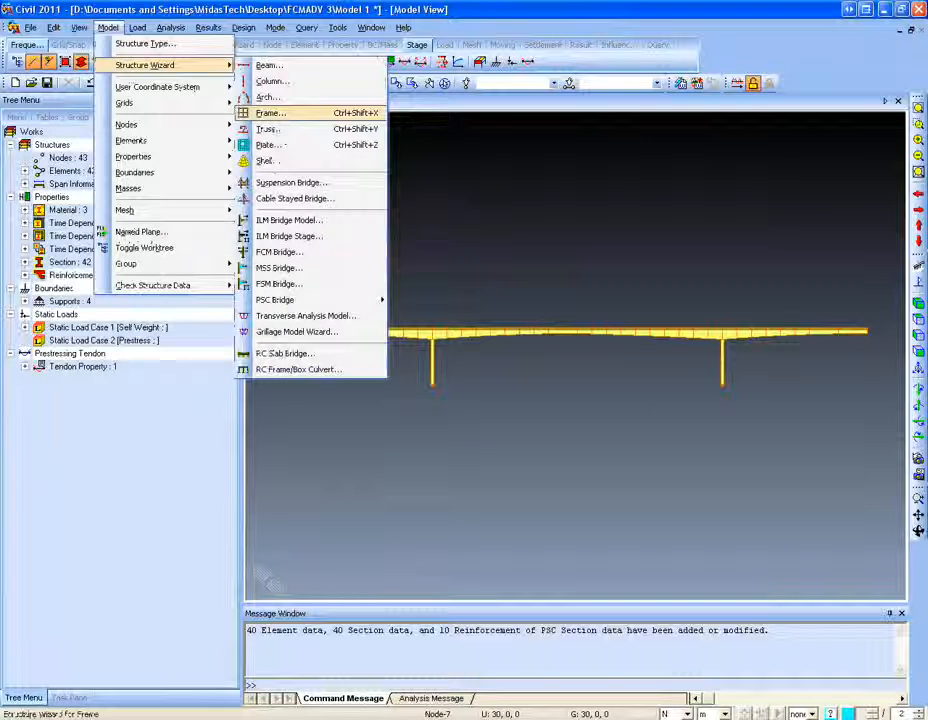
mouse_move(331, 302)
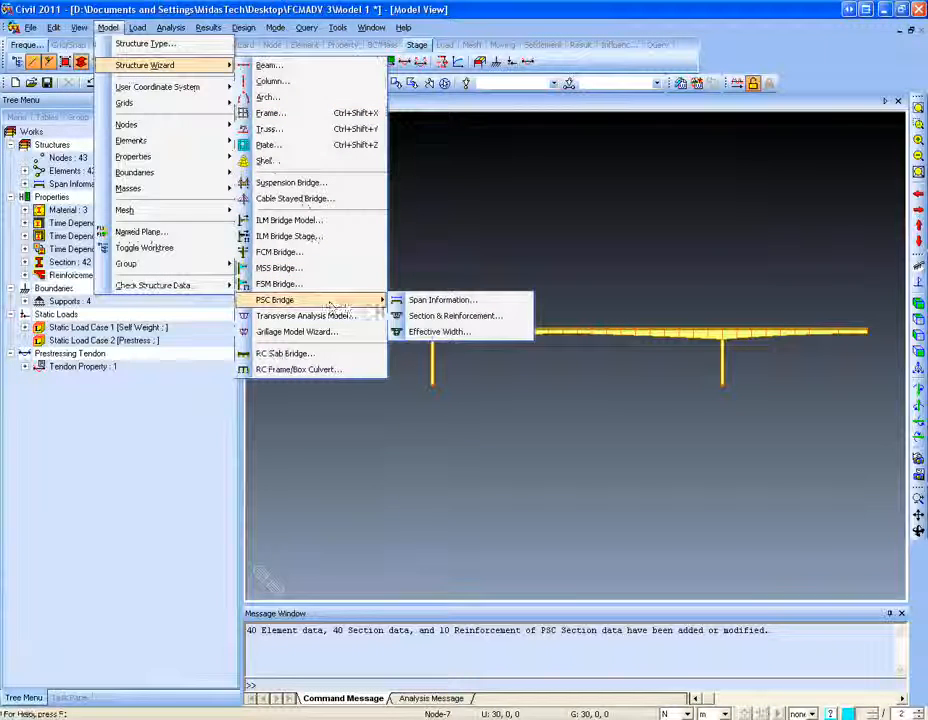
click(440, 332)
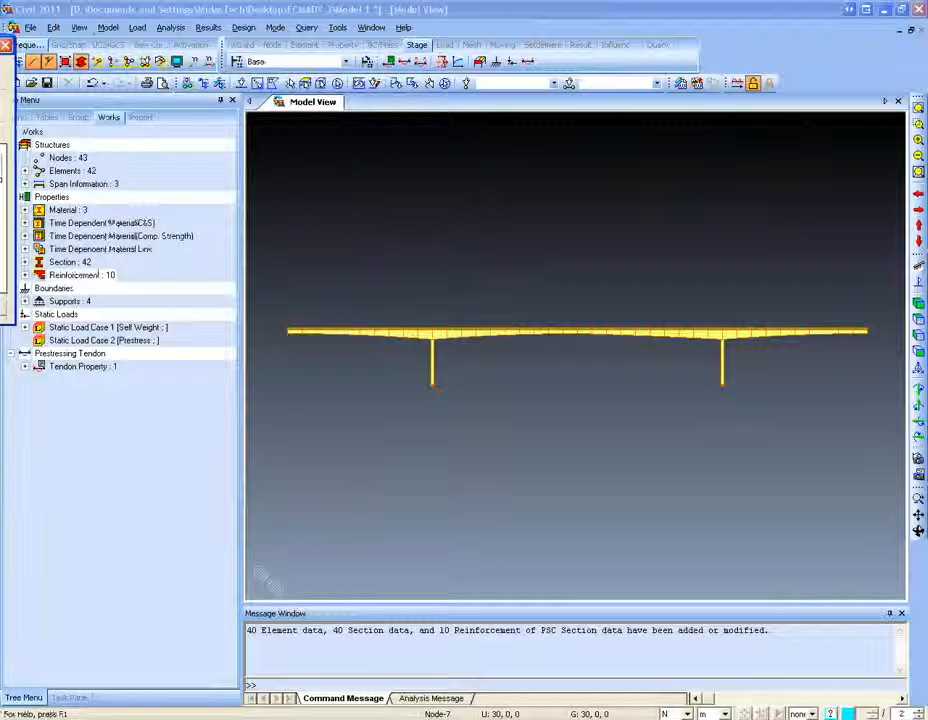
click(240, 88)
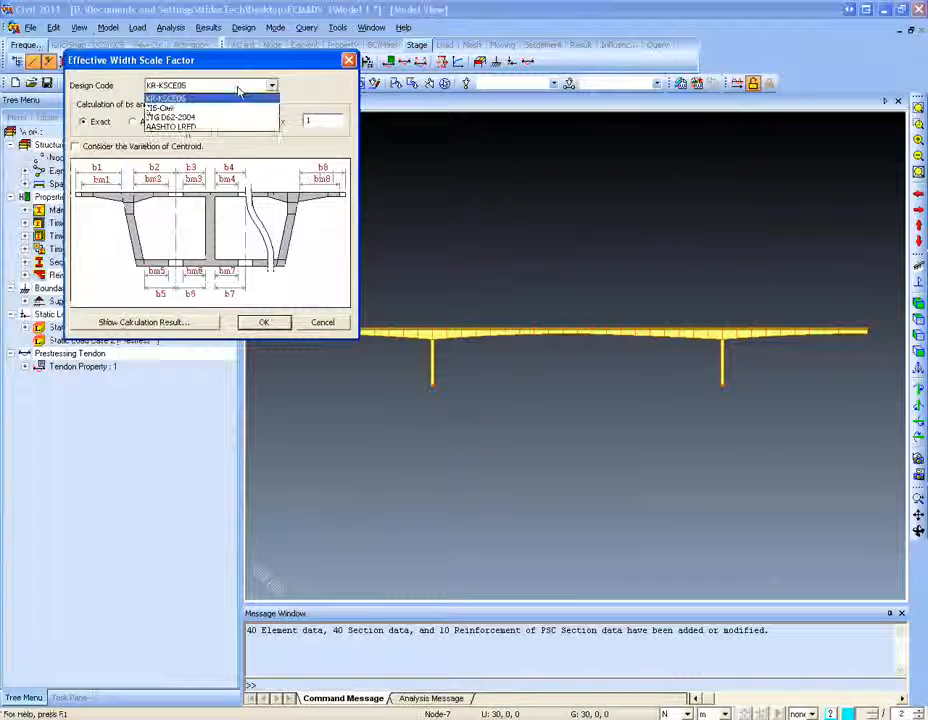
click(233, 121)
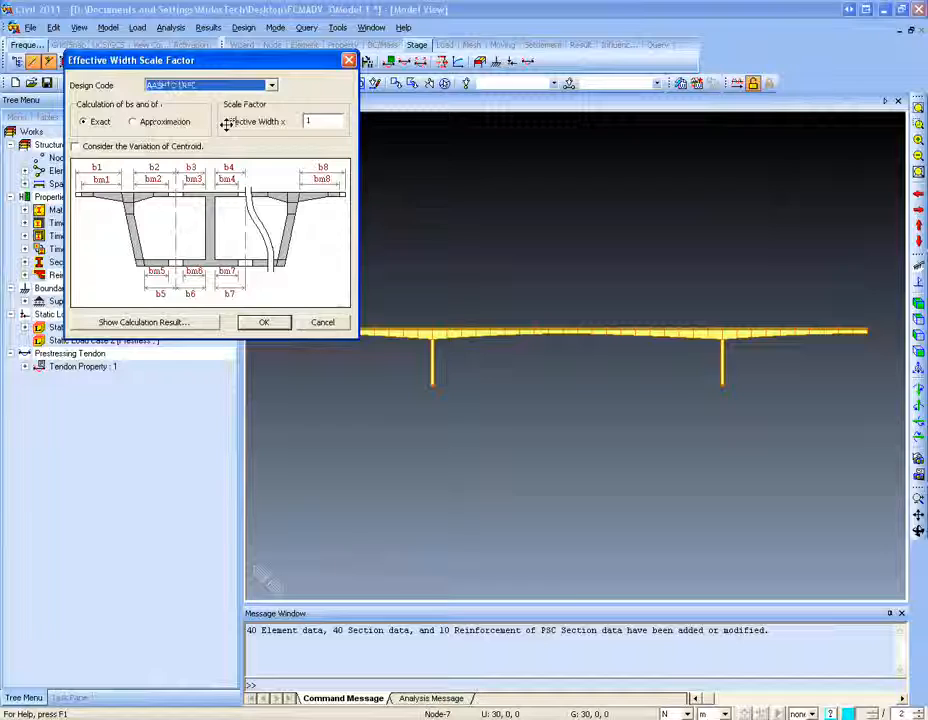
click(263, 322)
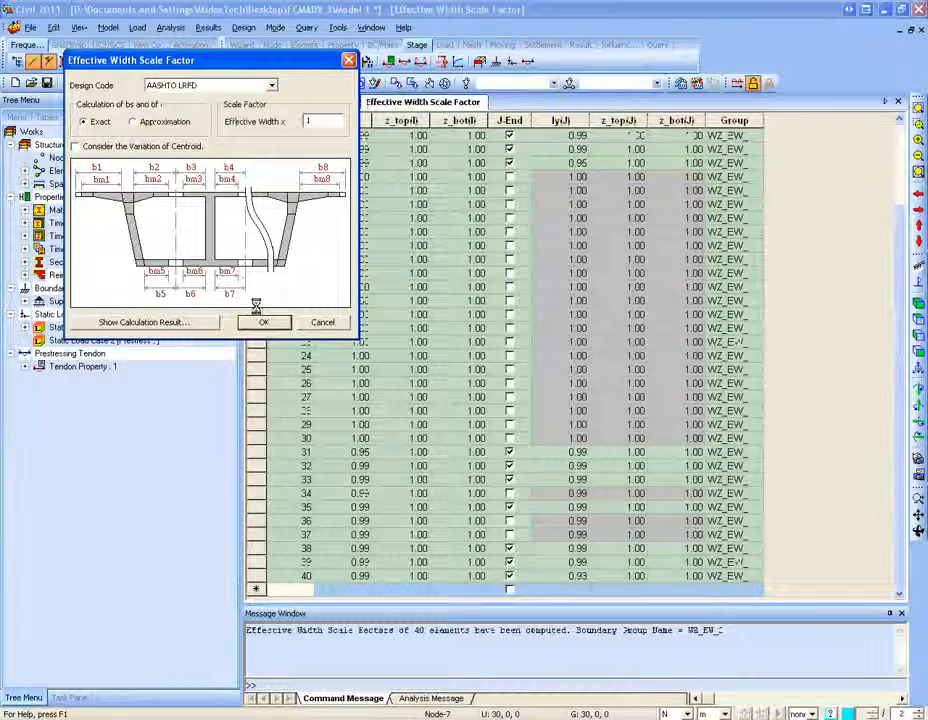
click(350, 62)
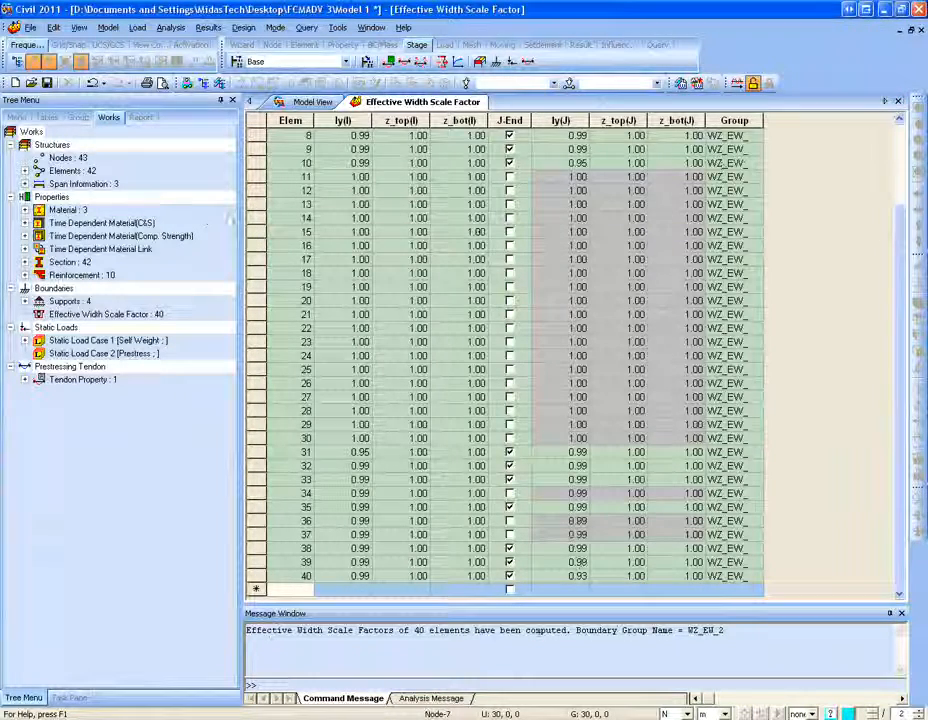
click(897, 102)
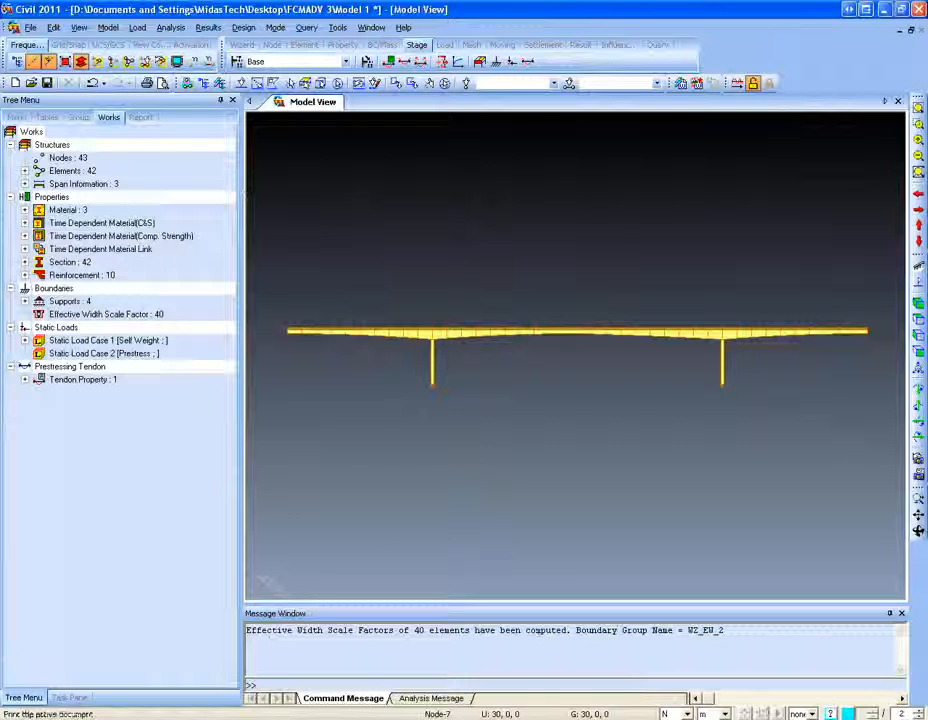
Step: Check the manual Effective Width Scale Factor boundary settings for the I-end and J-end without applying any values
click(108, 28)
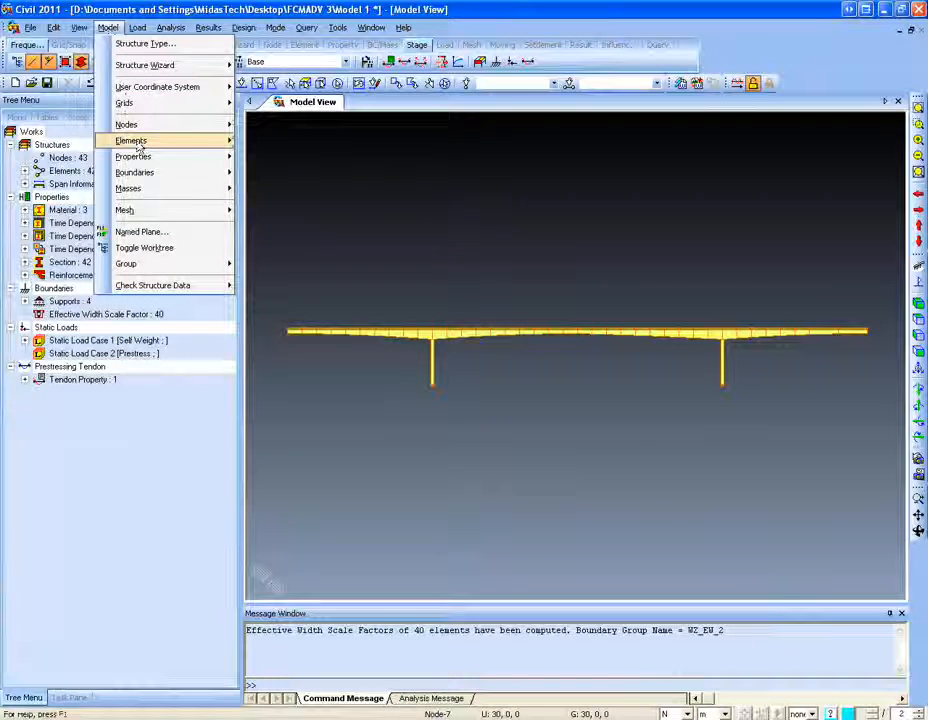
mouse_move(137, 162)
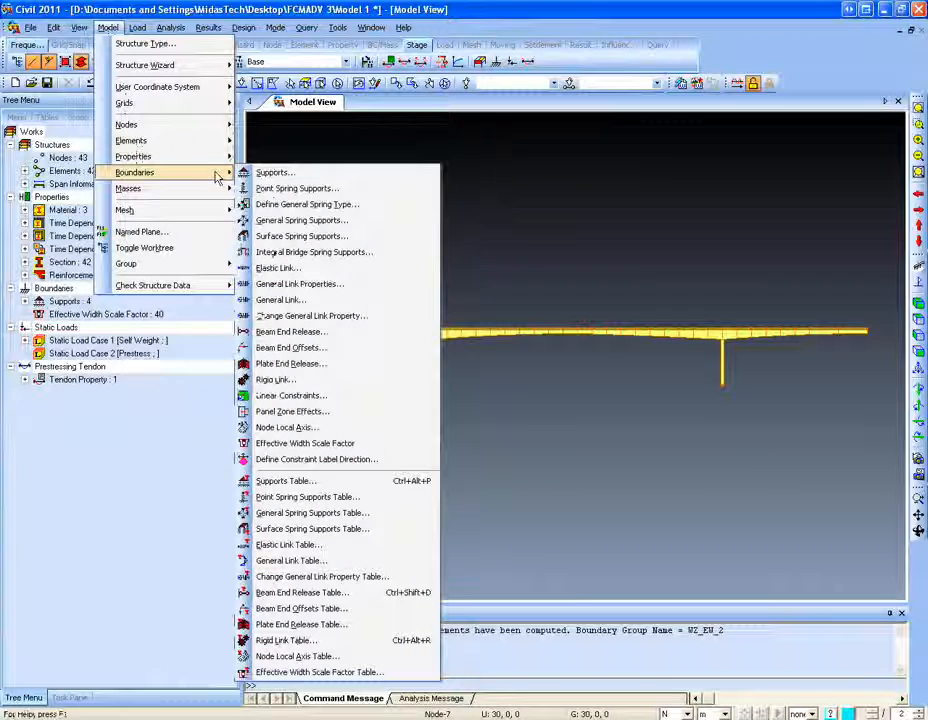
click(318, 443)
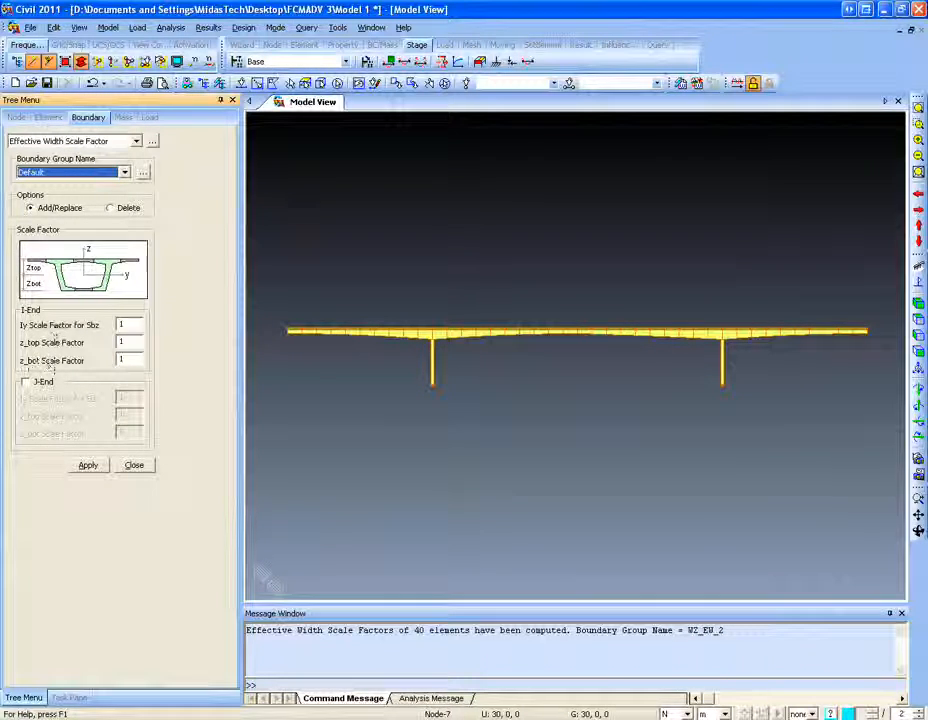
click(134, 465)
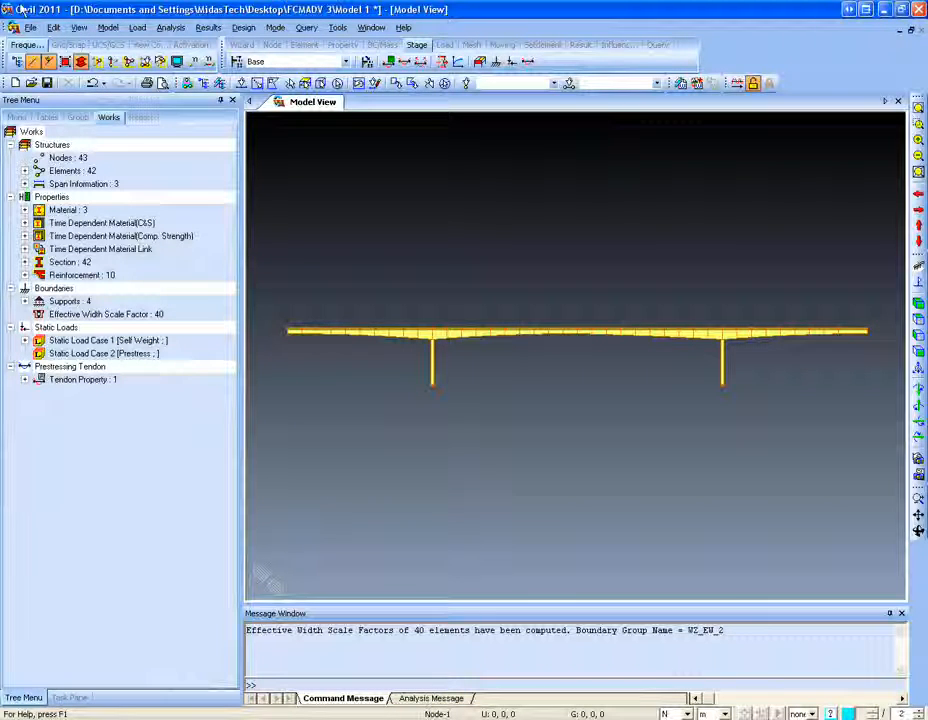
click(107, 27)
mouse_move(170, 174)
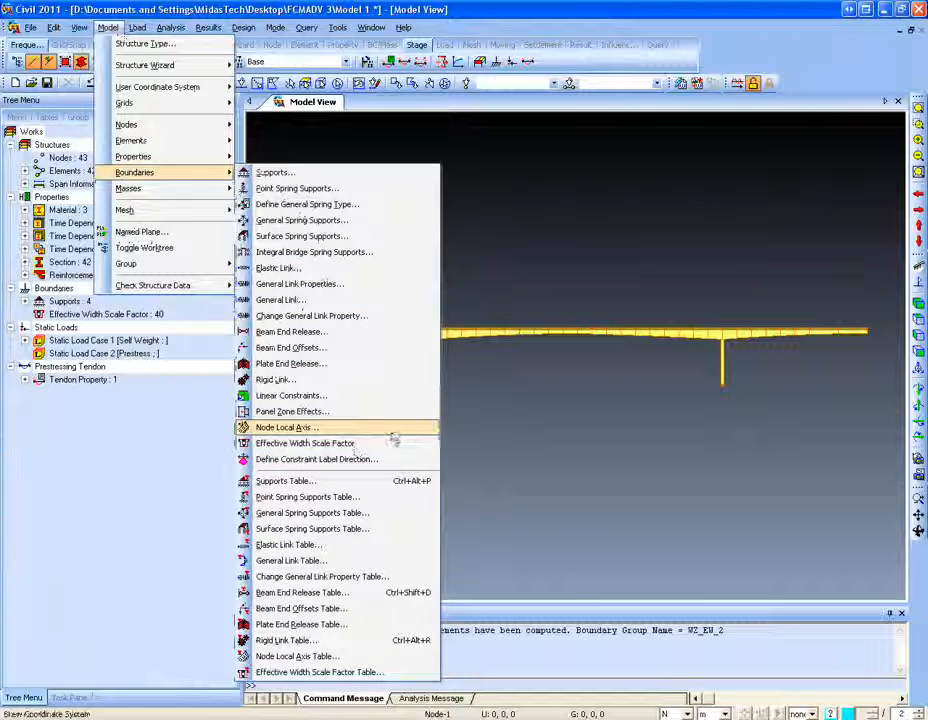
click(200, 7)
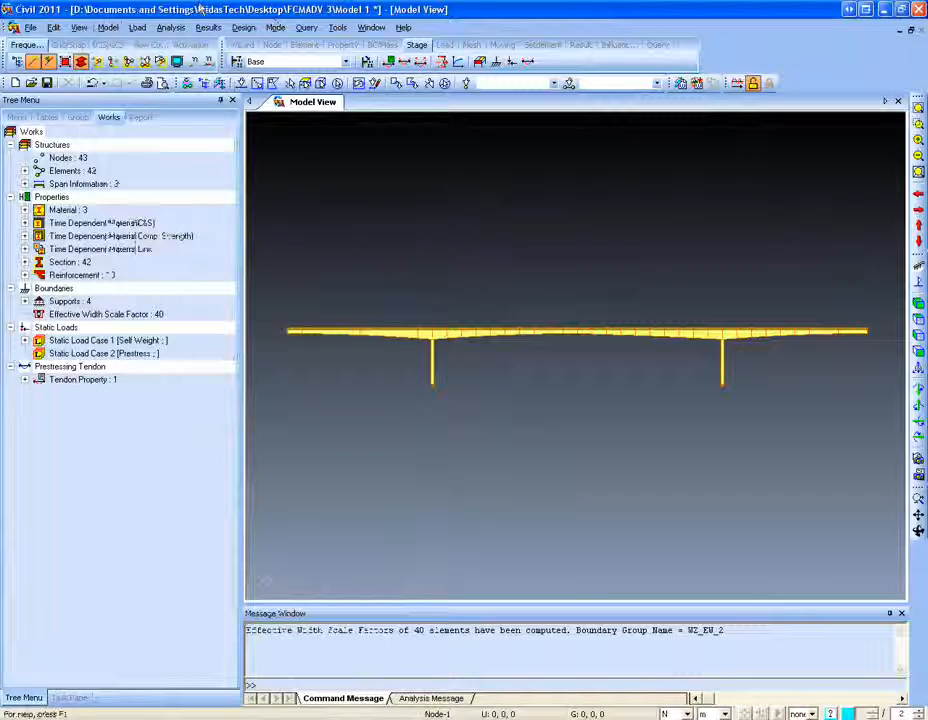
Step: Review the stiffness scale factor settings for element 2 of PSC section 4 in the Section Manager, then close it
click(108, 27)
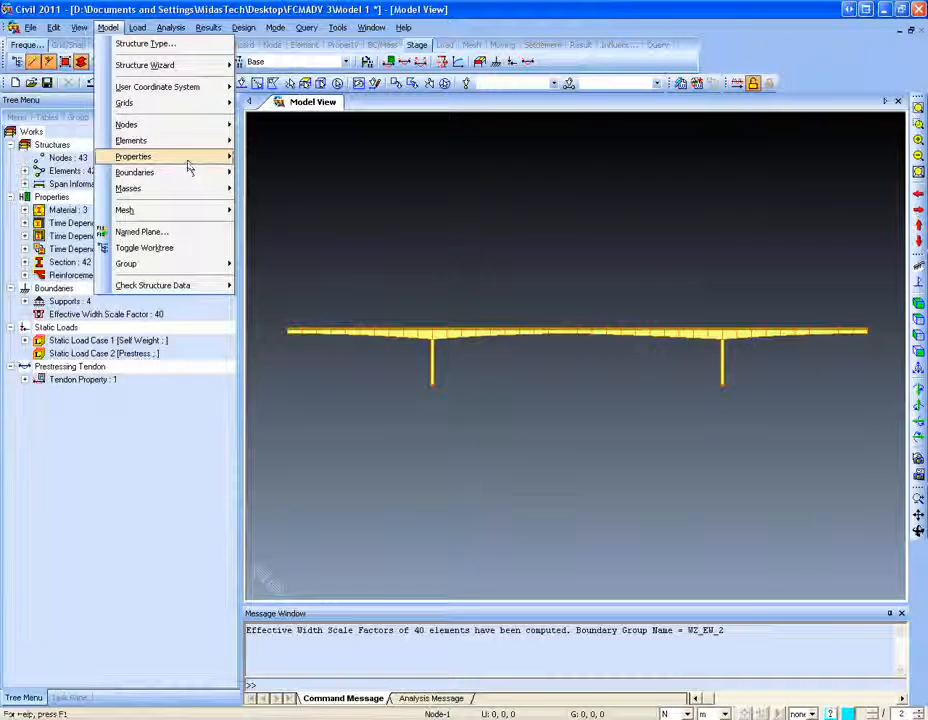
mouse_move(191, 165)
mouse_move(470, 290)
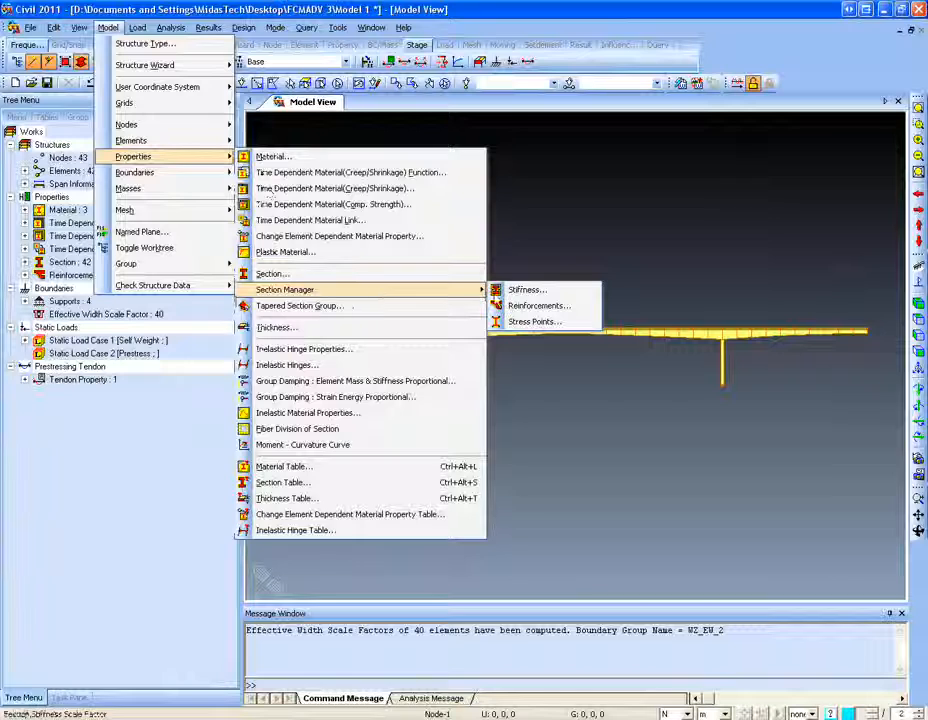
click(512, 291)
click(152, 230)
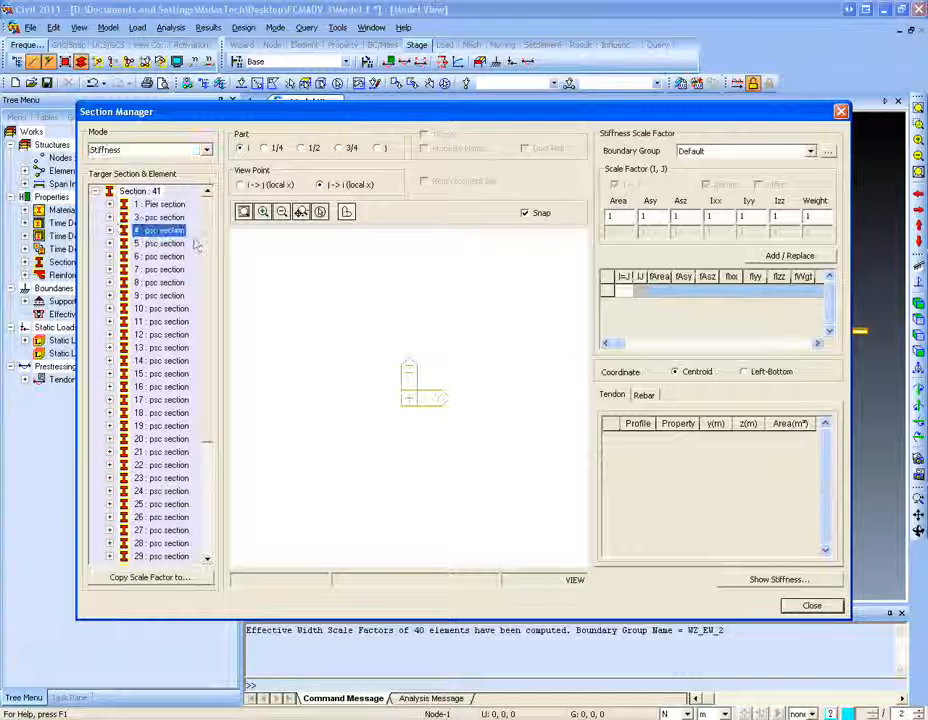
click(167, 151)
click(167, 163)
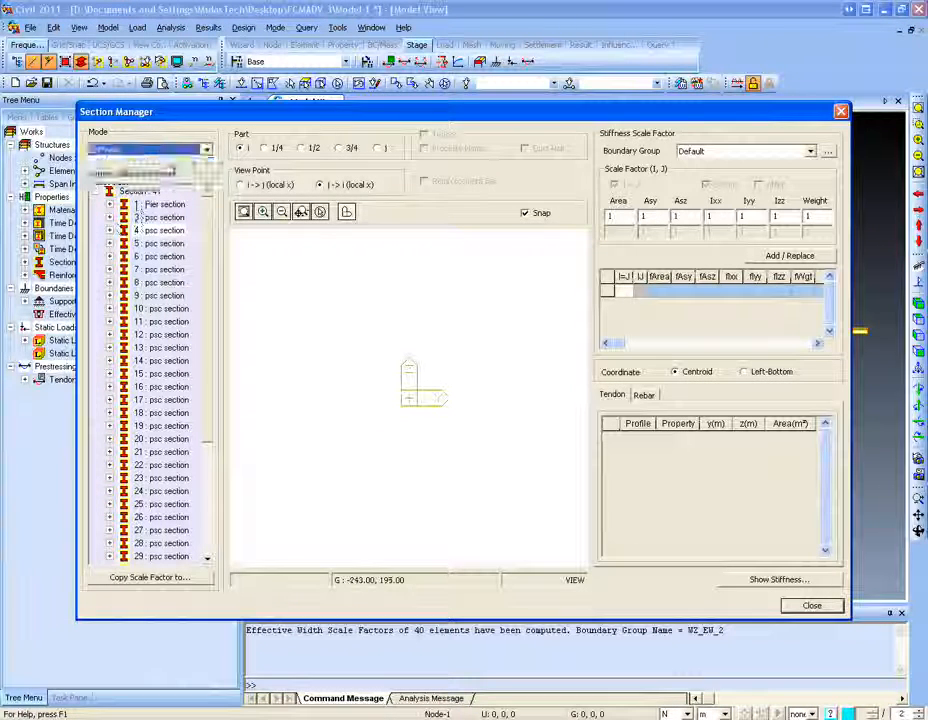
click(110, 230)
click(149, 244)
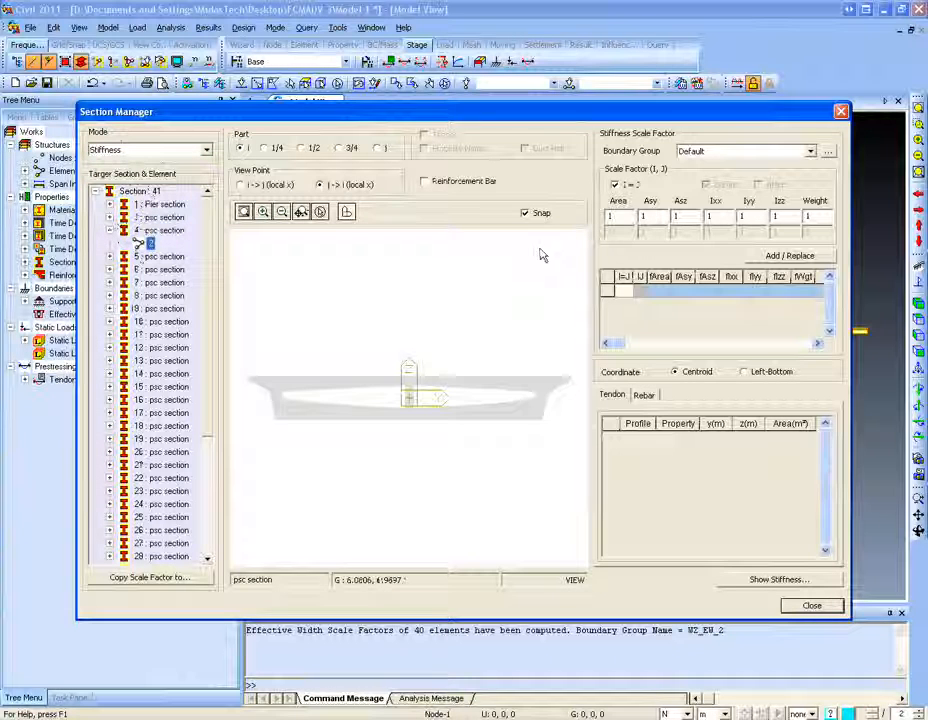
click(642, 218)
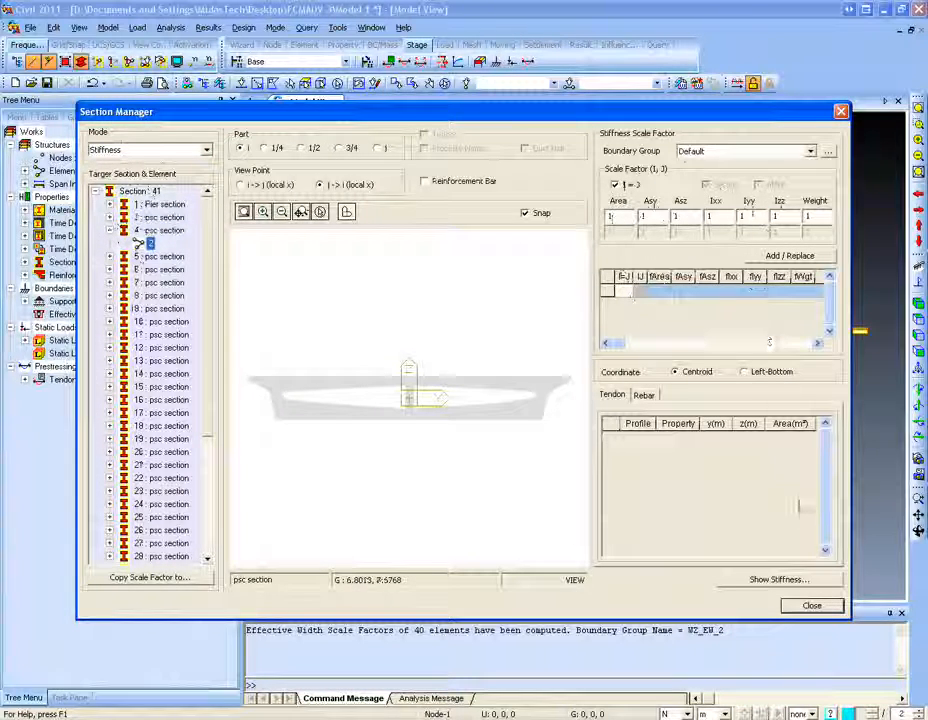
click(812, 605)
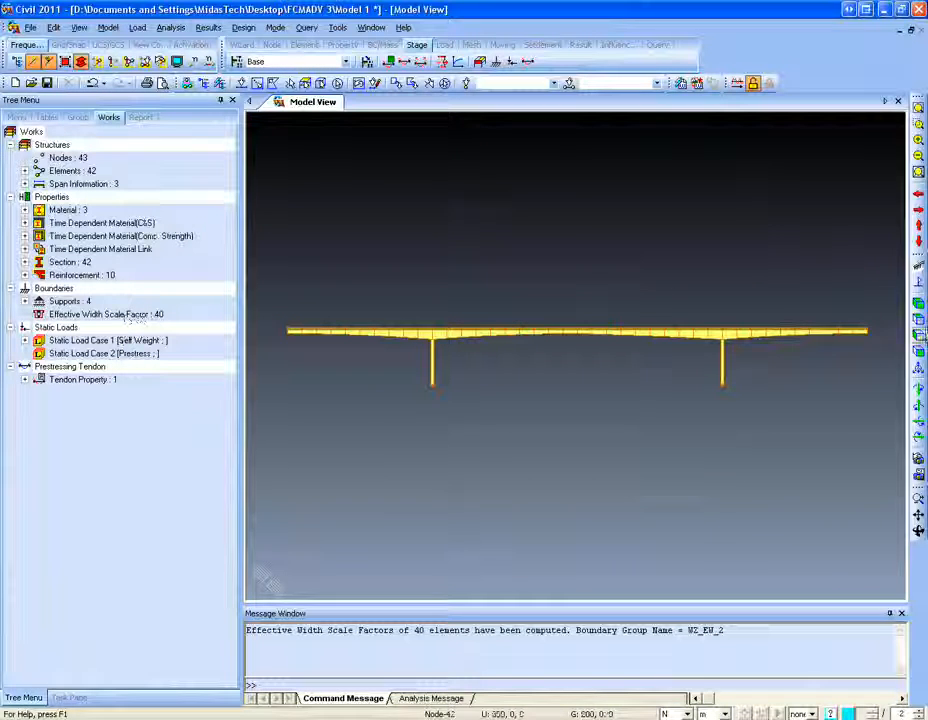
Step: Isolate elements 10 and 11 over the first pier and orbit around them to examine the box girder's cross-section
click(918, 305)
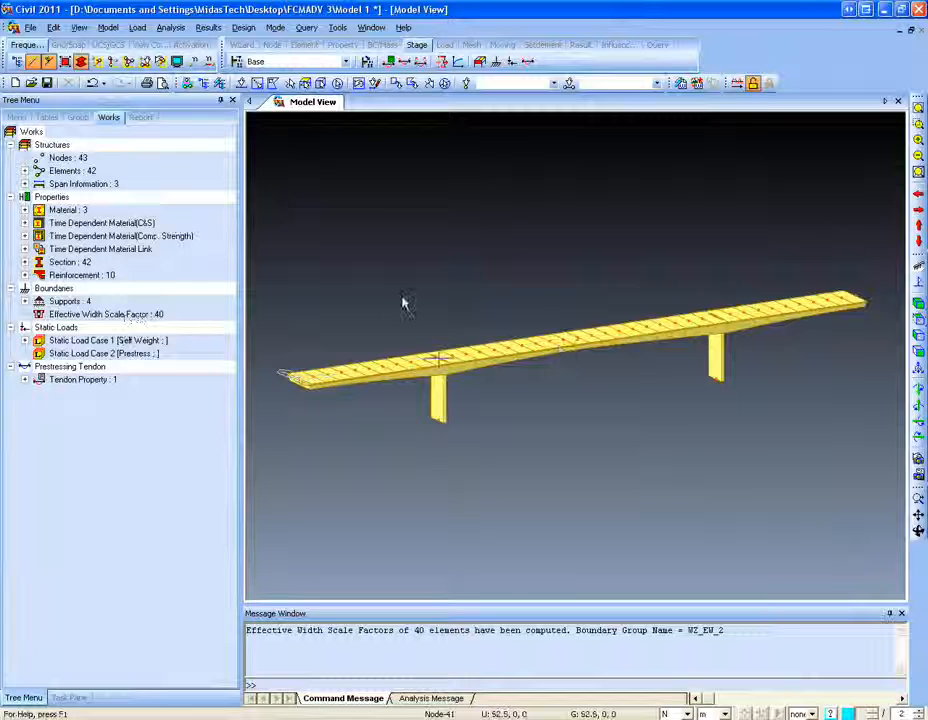
middle_drag(869, 374, 702, 394)
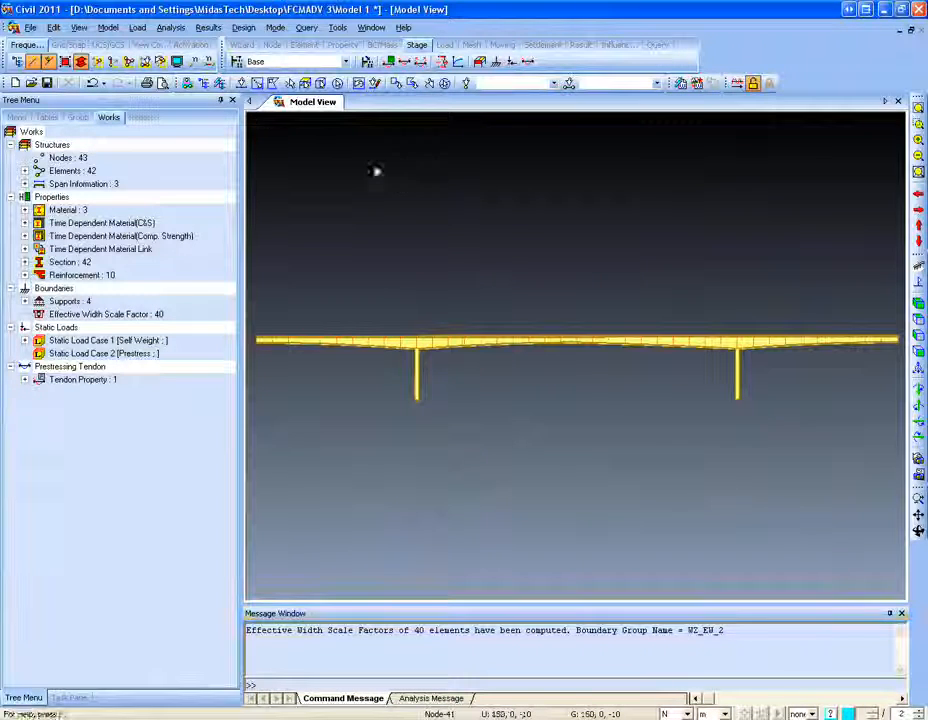
click(242, 84)
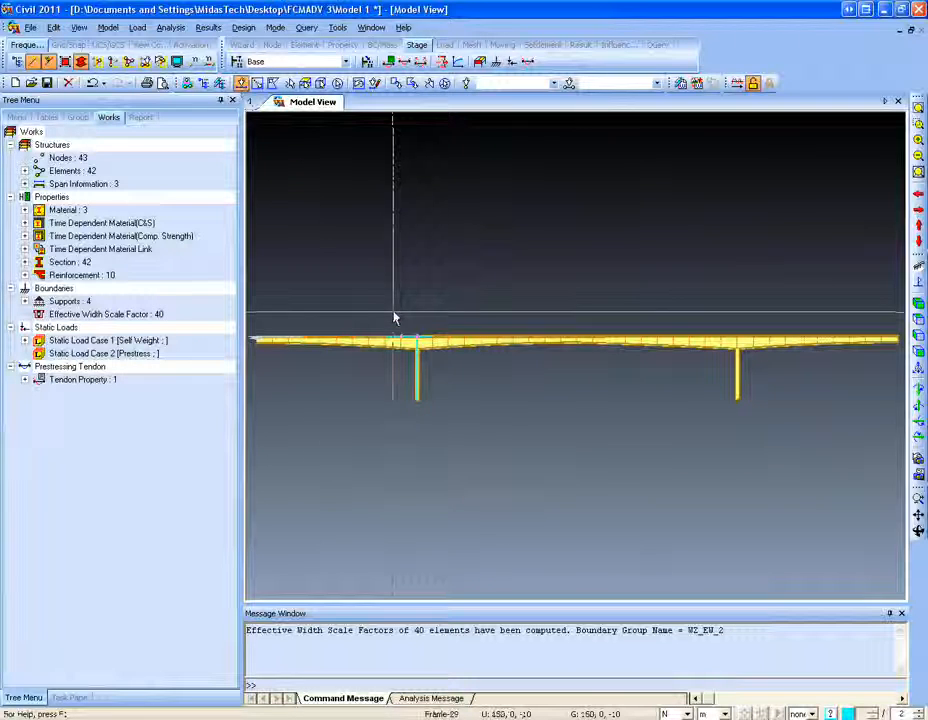
click(408, 352)
click(417, 376)
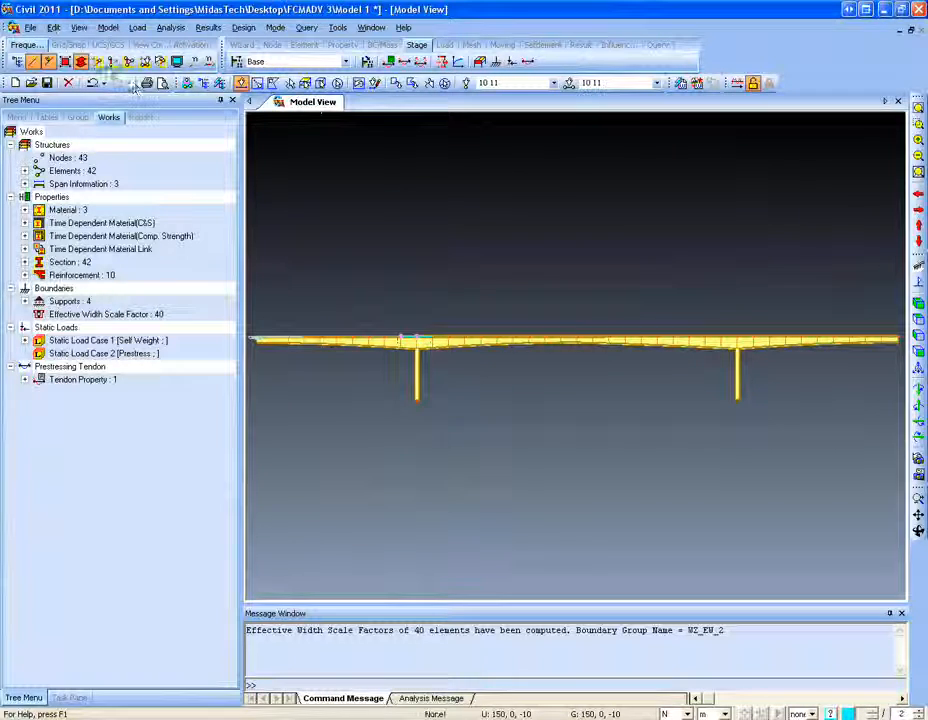
click(99, 63)
mouse_move(480, 442)
ctrl+middle_down()
mouse_move(516, 470)
mouse_move(586, 458)
mouse_move(549, 478)
mouse_move(427, 439)
mouse_move(484, 416)
mouse_move(470, 440)
ctrl+middle_up()
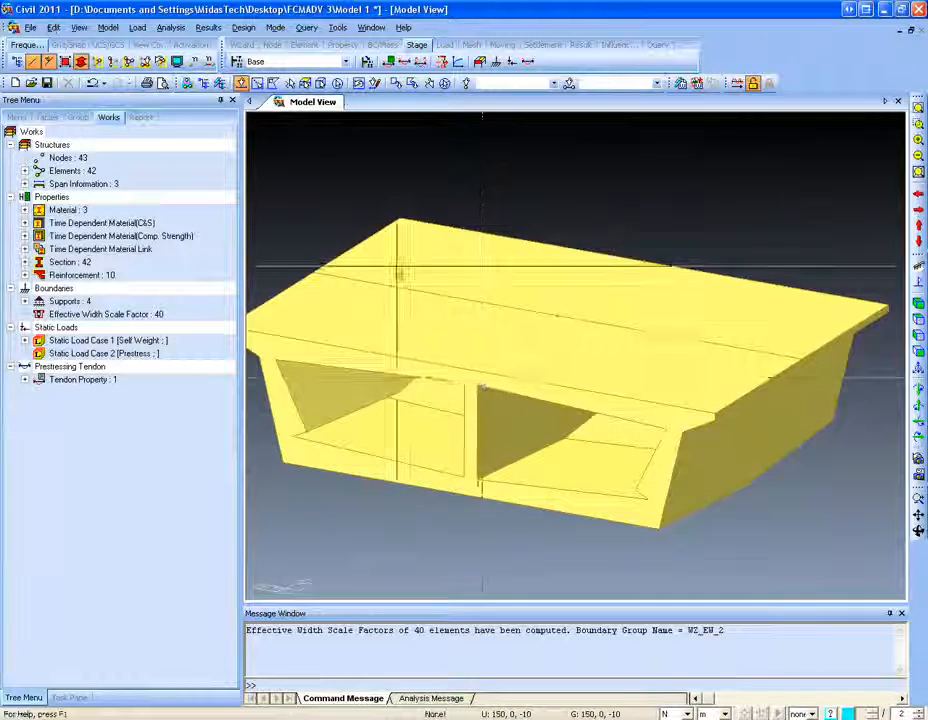
Step: Start a new tendon profile named "tendon 1" and assign it the tendon property "tendon"
ctrl+middle_drag(470, 362, 447, 362)
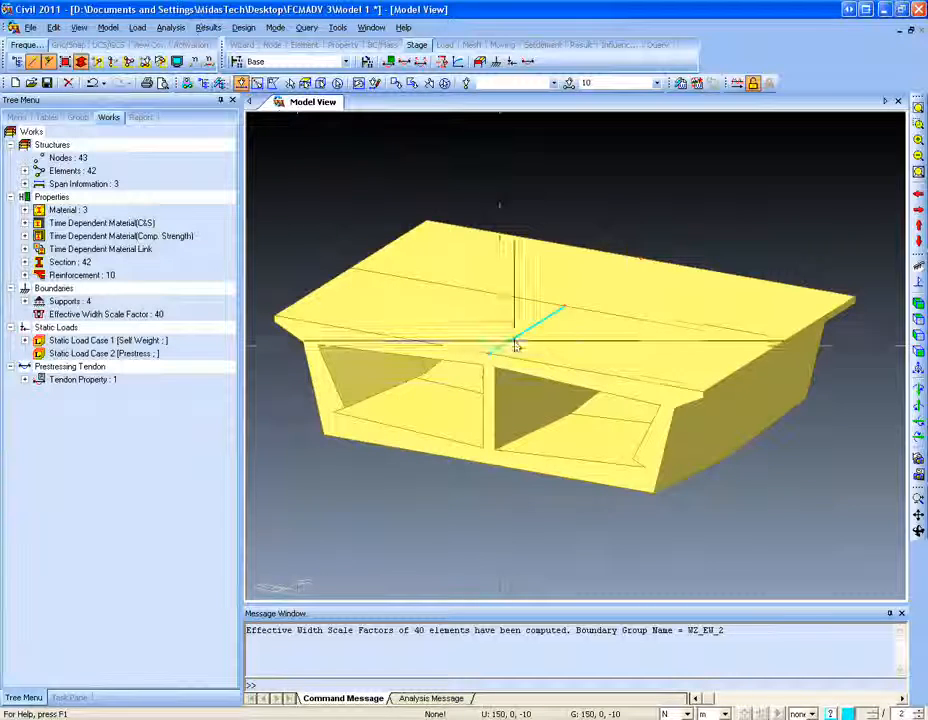
click(289, 43)
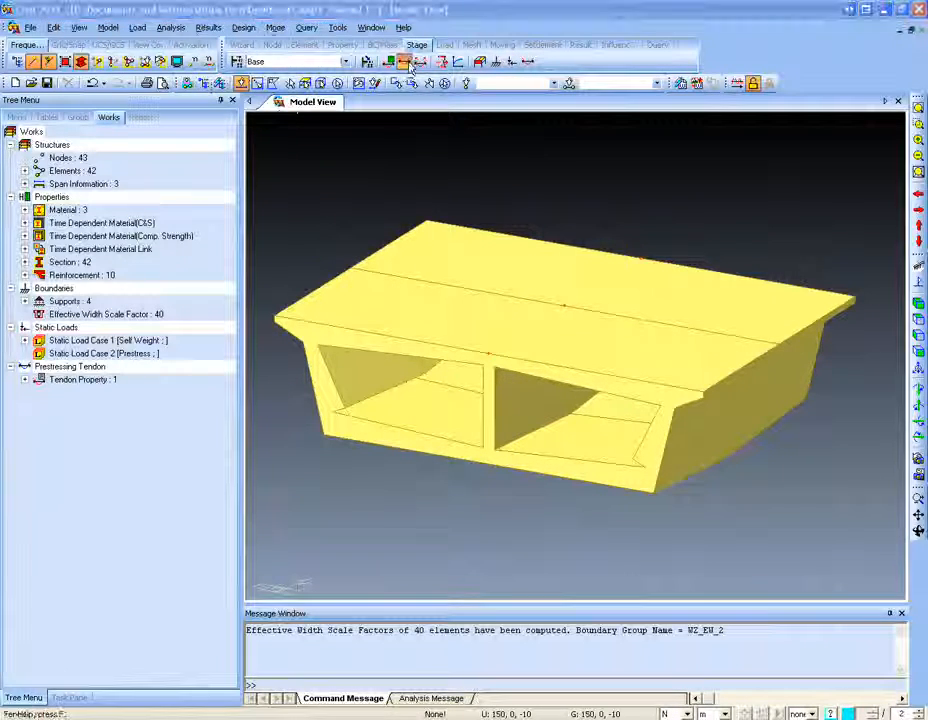
click(301, 56)
text(tendo)
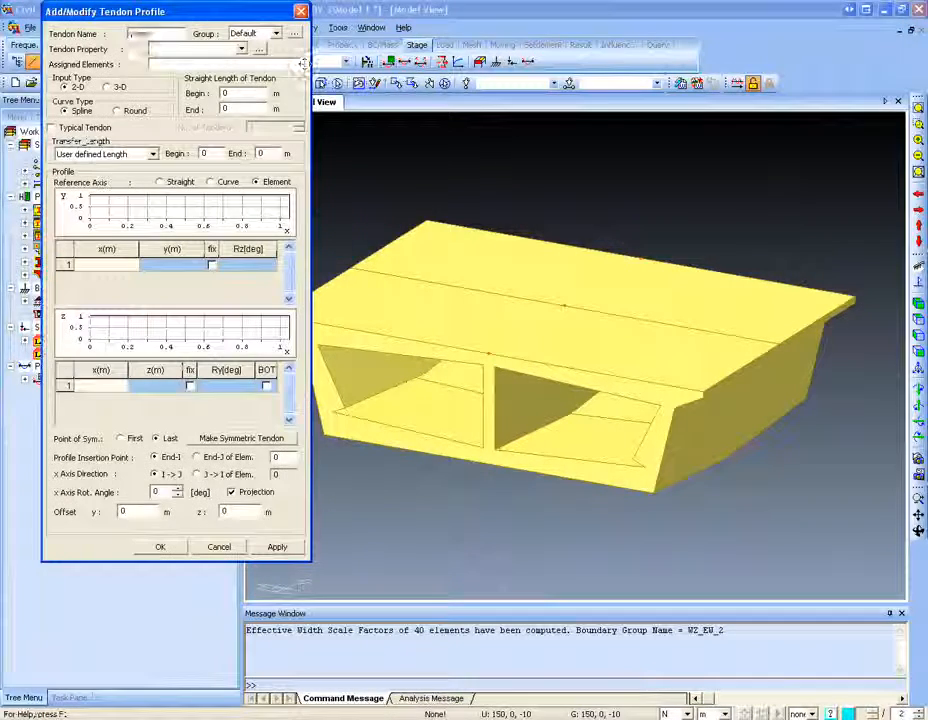
click(238, 36)
click(241, 47)
click(242, 51)
click(243, 60)
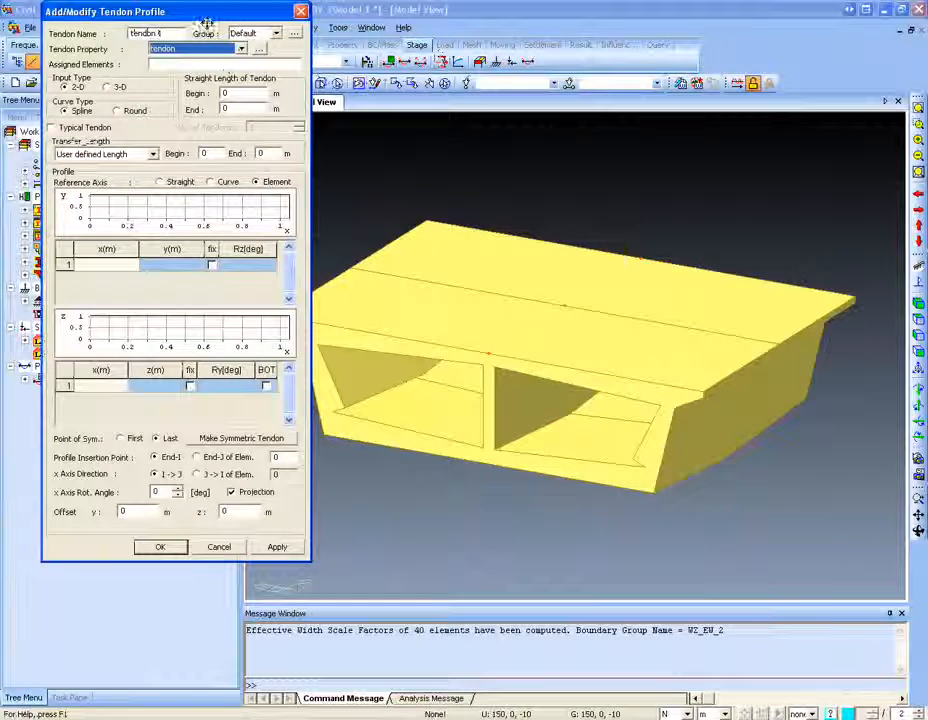
drag(207, 12, 228, 12)
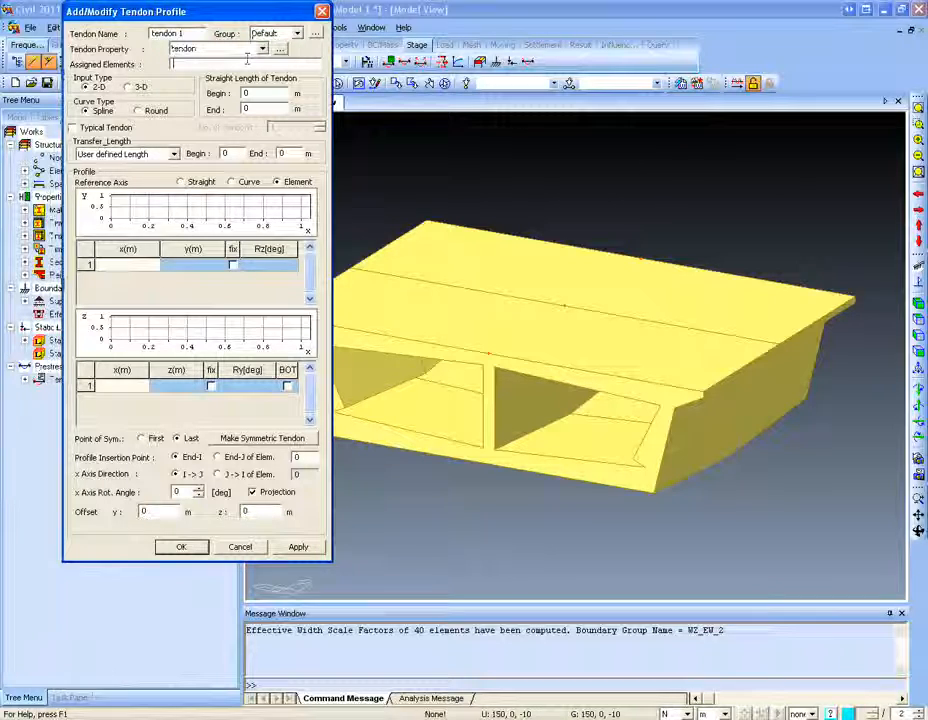
Step: Assign the tendon profile to elements 10 and 11 and set its input type to 3-D
drag(200, 10, 166, 94)
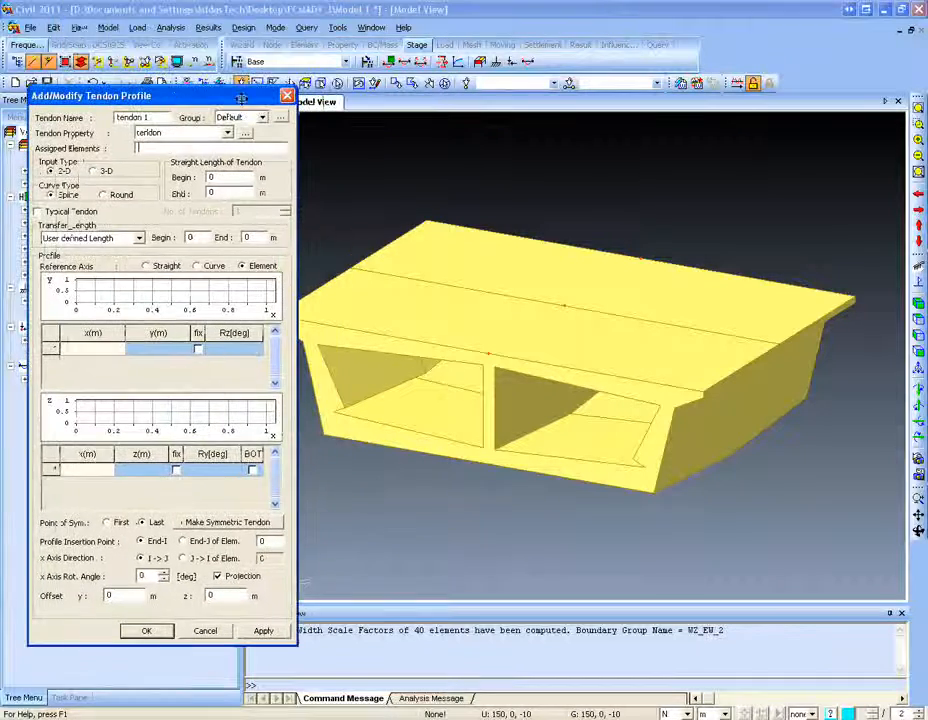
drag(630, 378, 545, 290)
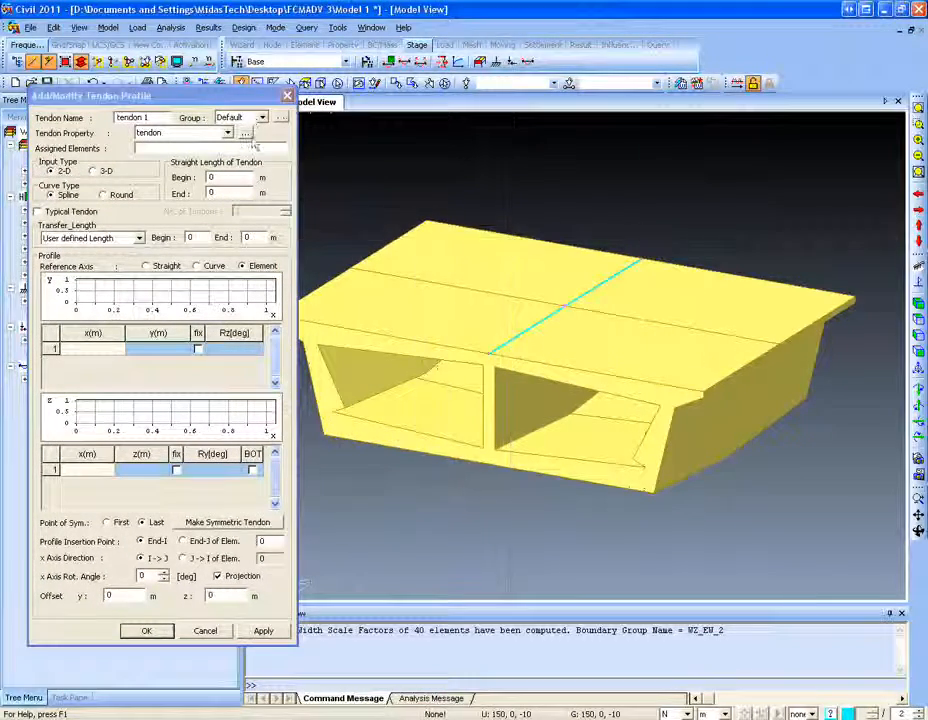
drag(203, 95, 233, 51)
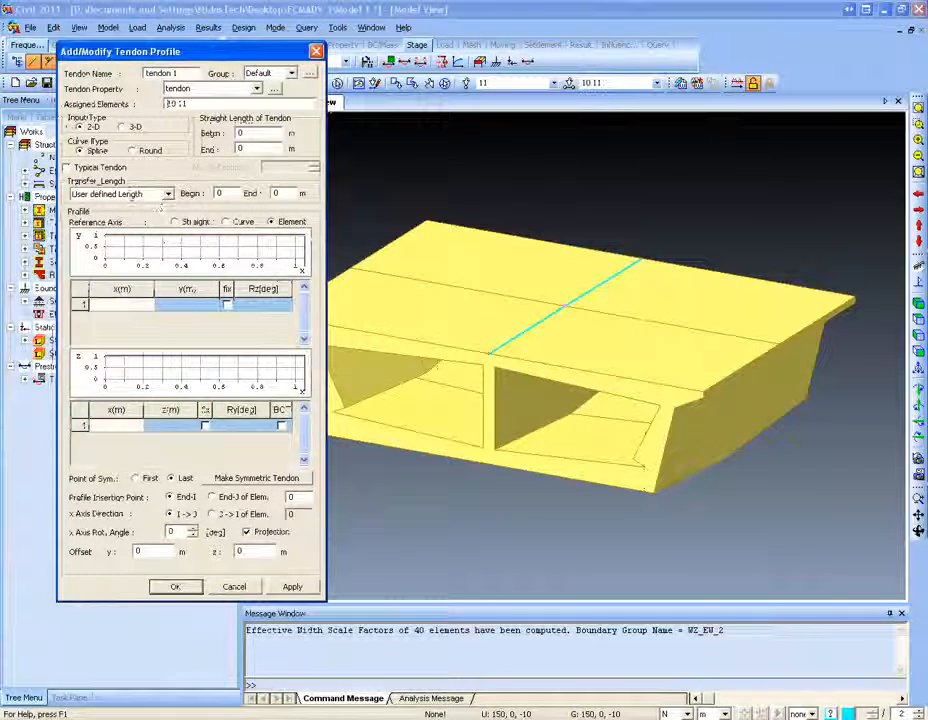
click(122, 126)
drag(125, 50, 115, 34)
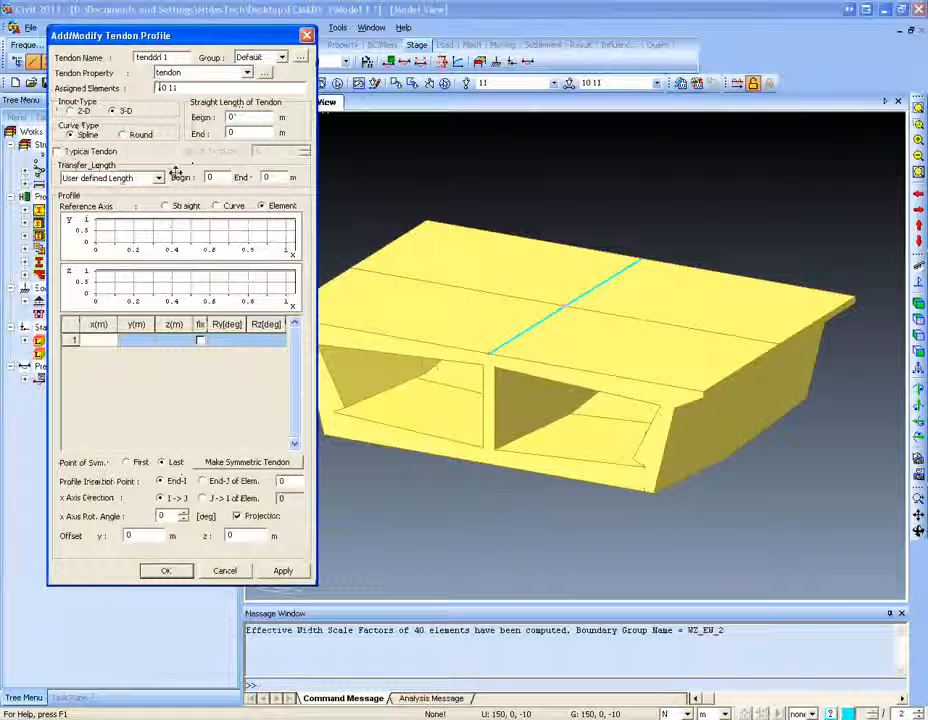
click(90, 152)
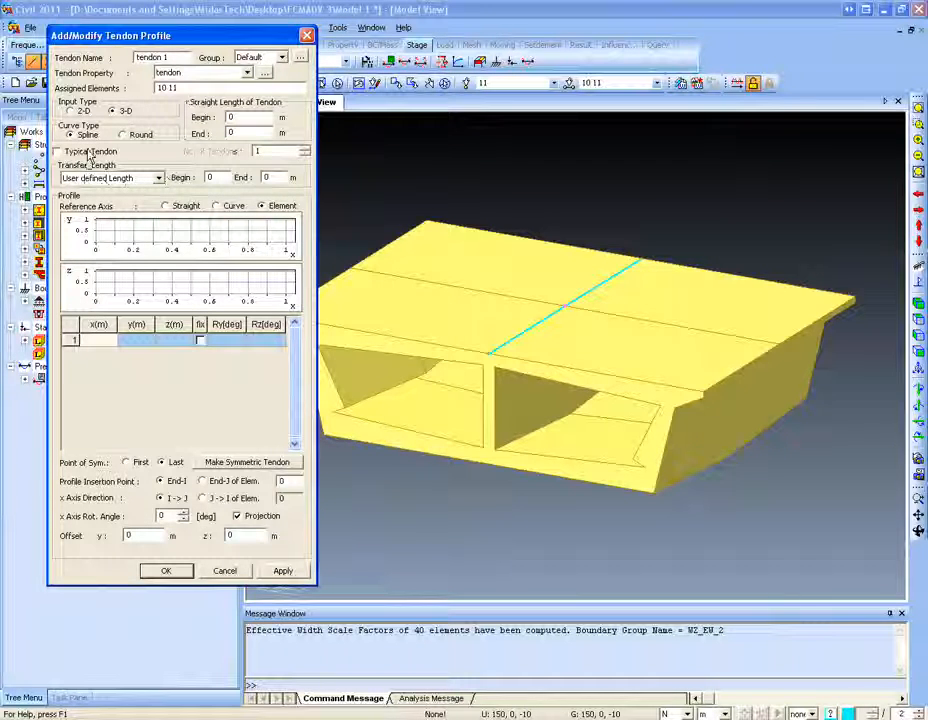
click(90, 152)
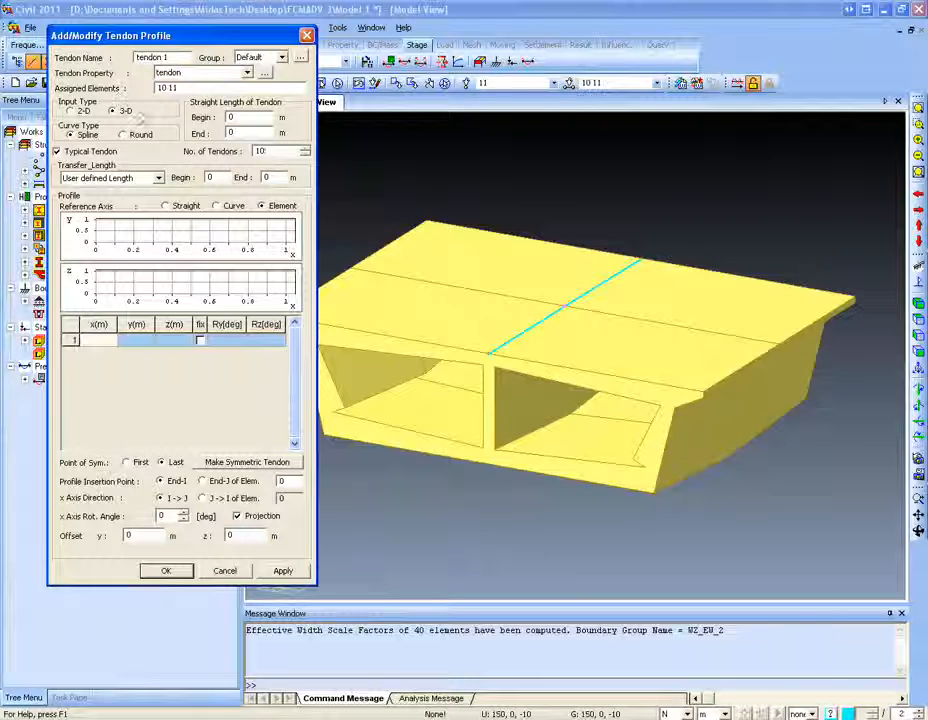
click(68, 154)
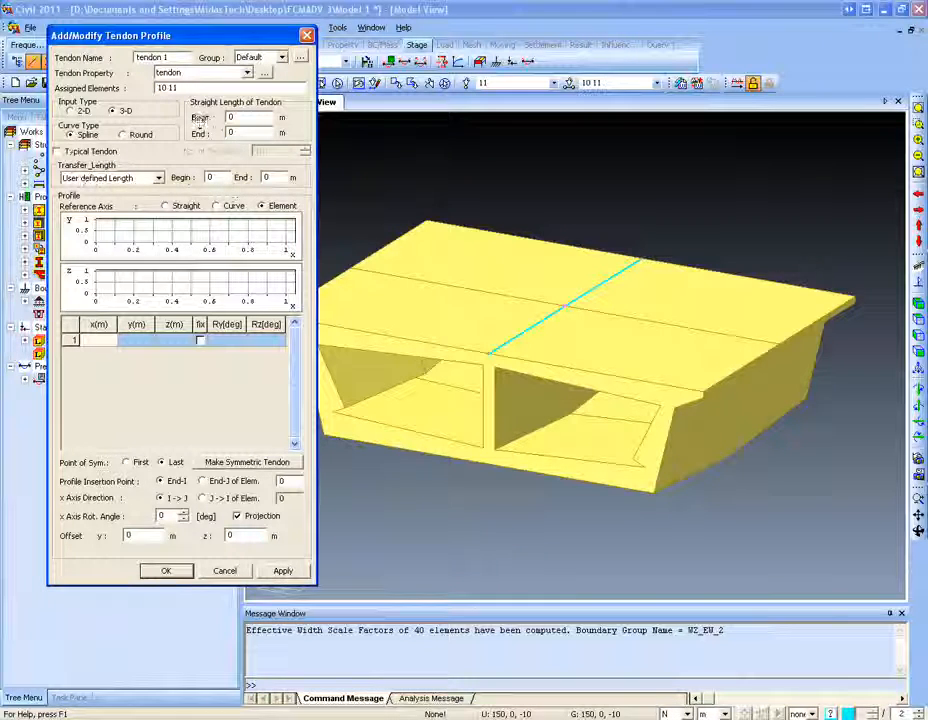
click(57, 151)
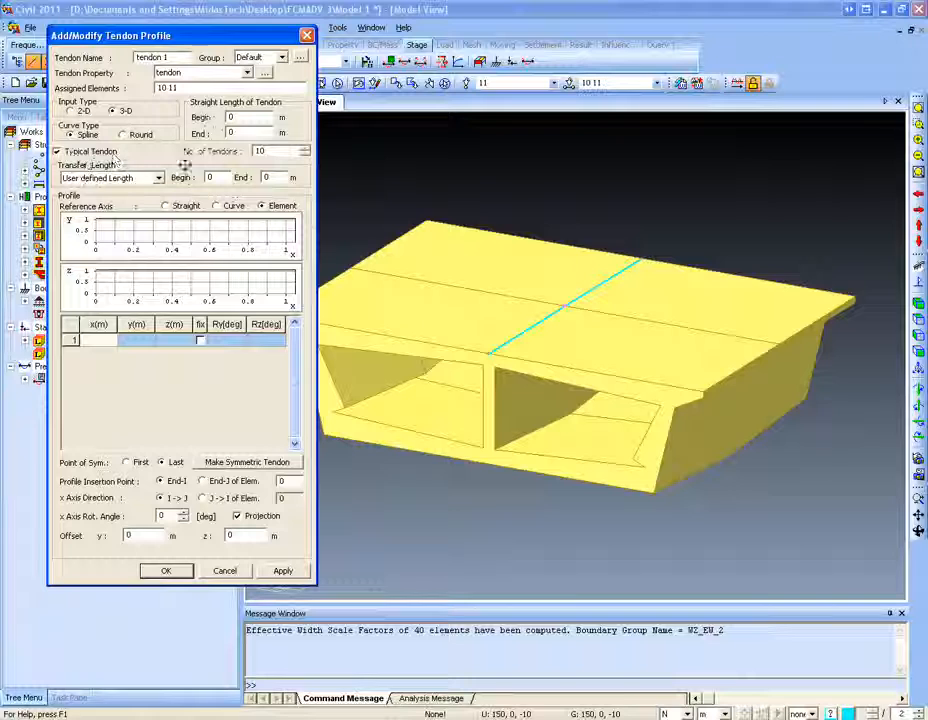
click(57, 151)
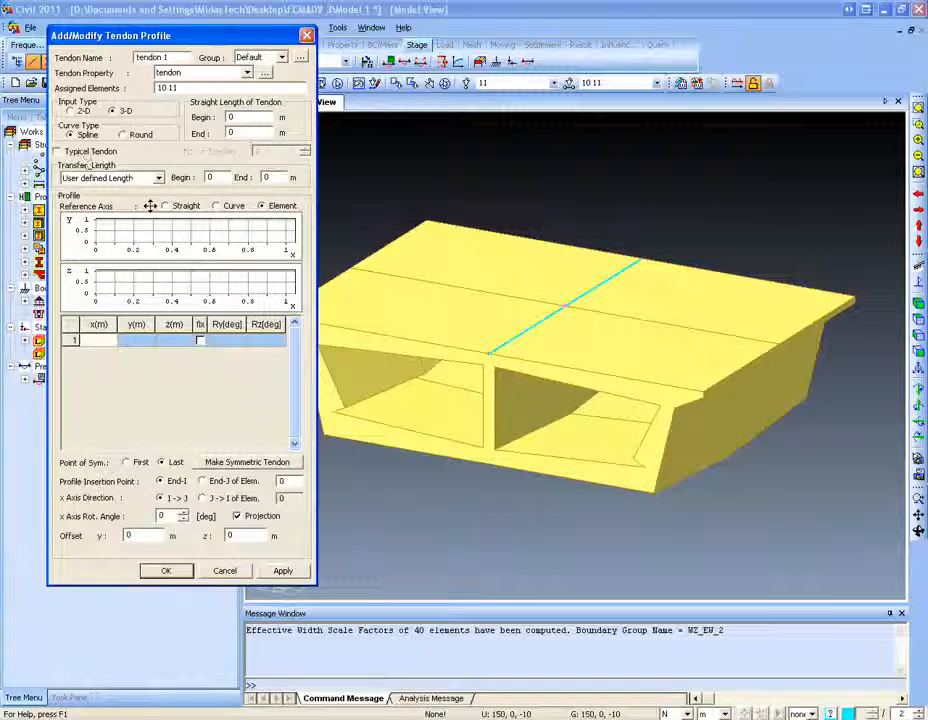
Step: Enter tendon profile points (0, 0, -0.2) and (10, 0, -0.2) m, set the insertion point to element 10, and create the tendon
click(117, 342)
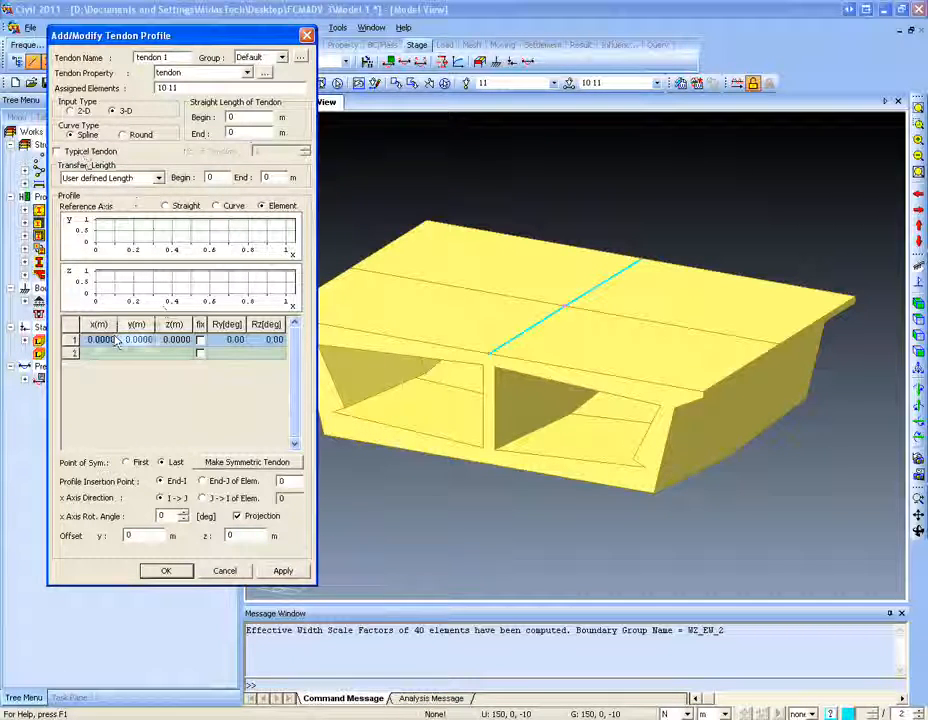
text(-0.2)
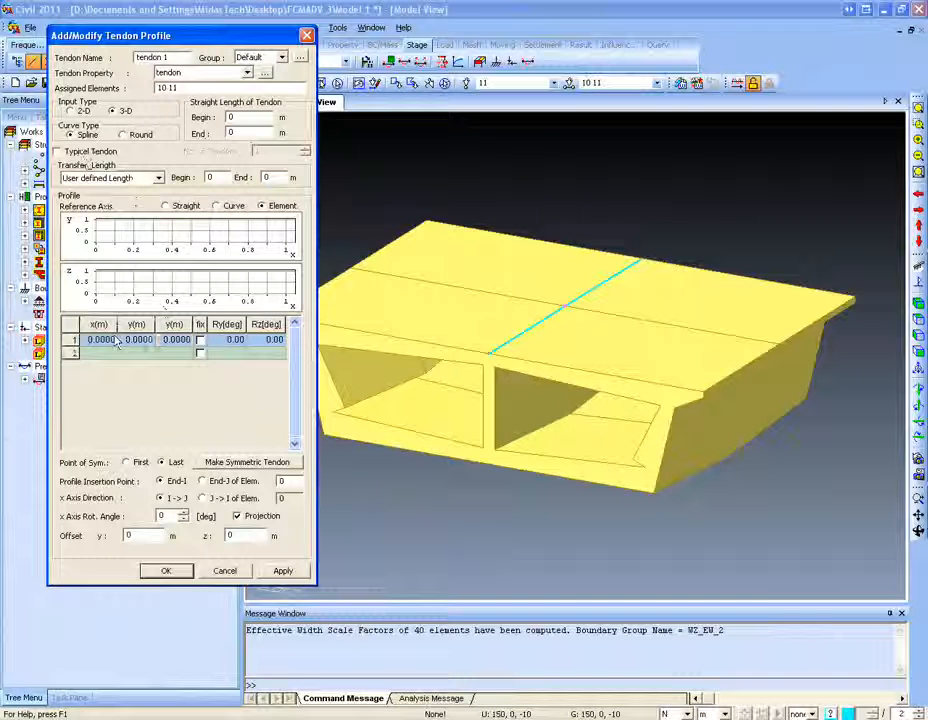
key(Return)
text(10)
key(Return)
key(Return)
text(-)
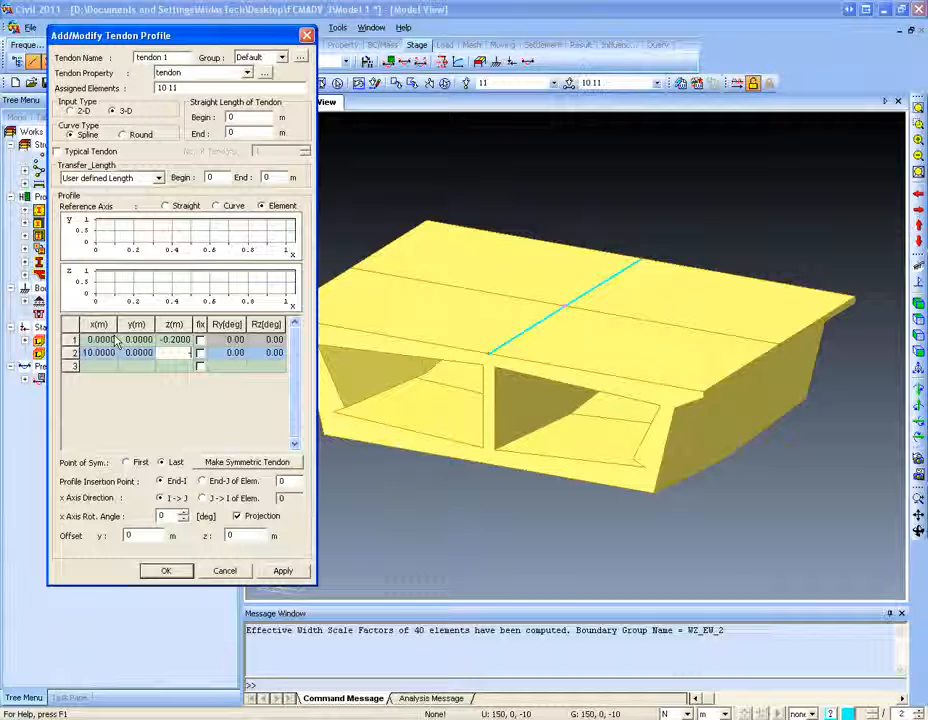
text(0.2)
key(Return)
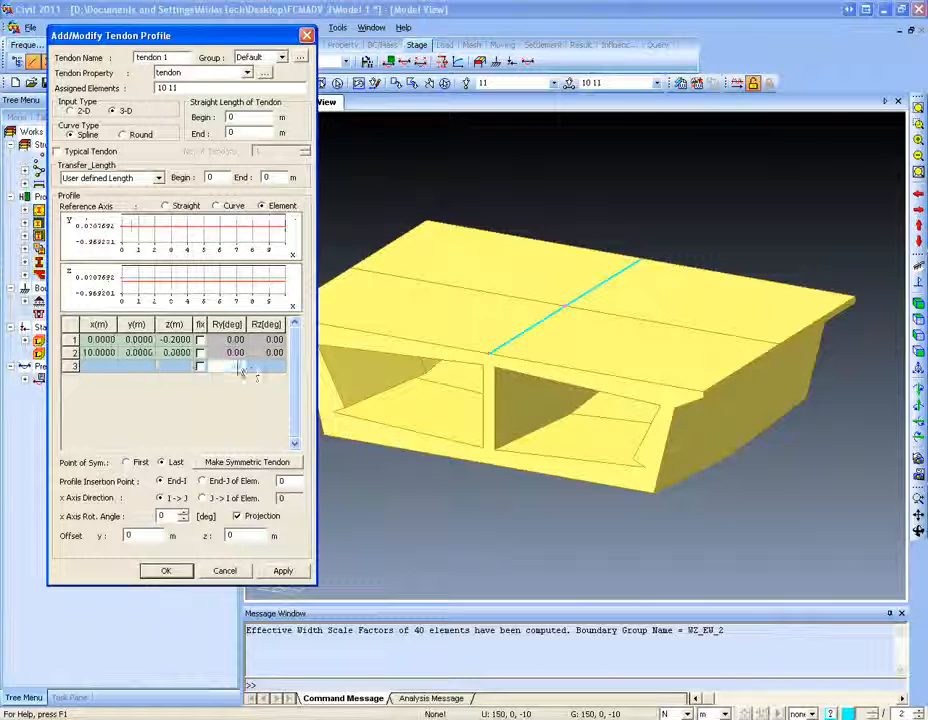
click(526, 330)
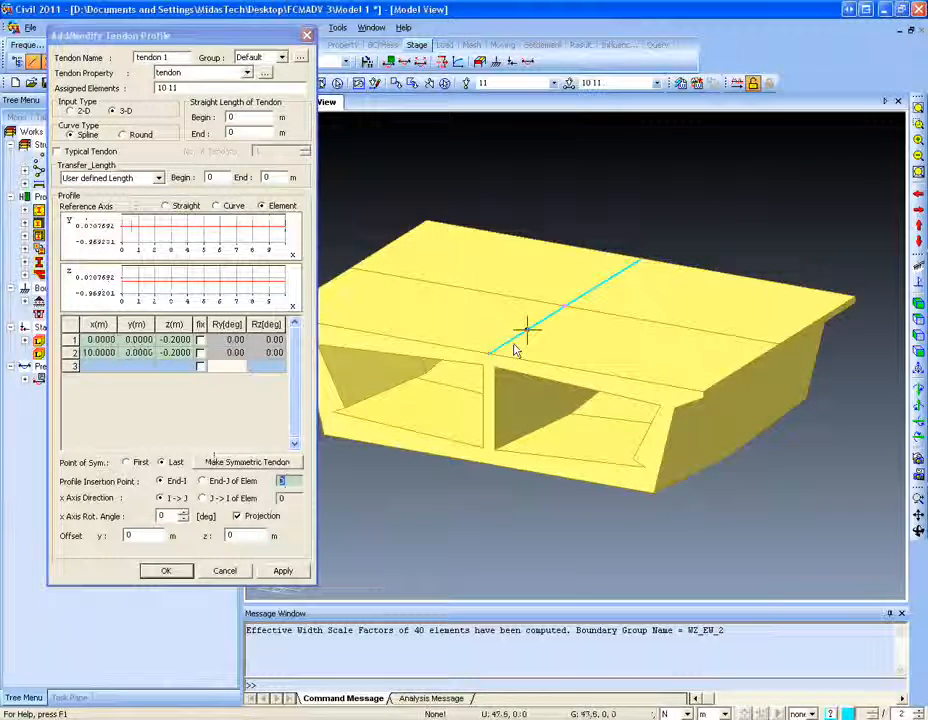
click(166, 571)
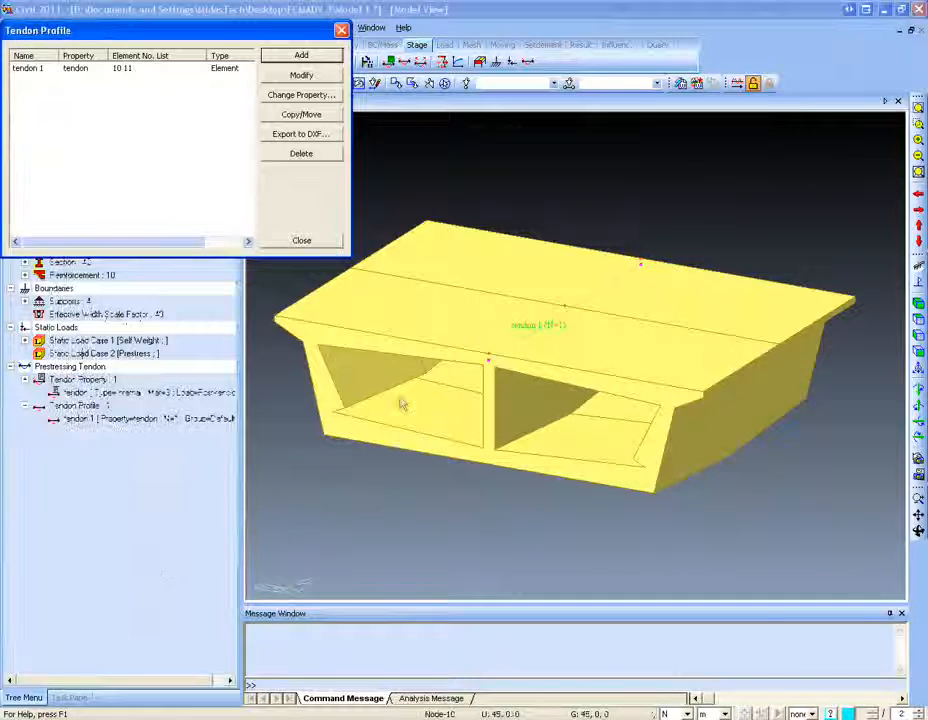
Step: Open the existing profile of tendon 1 for editing
ctrl+middle_drag(563, 447, 532, 350)
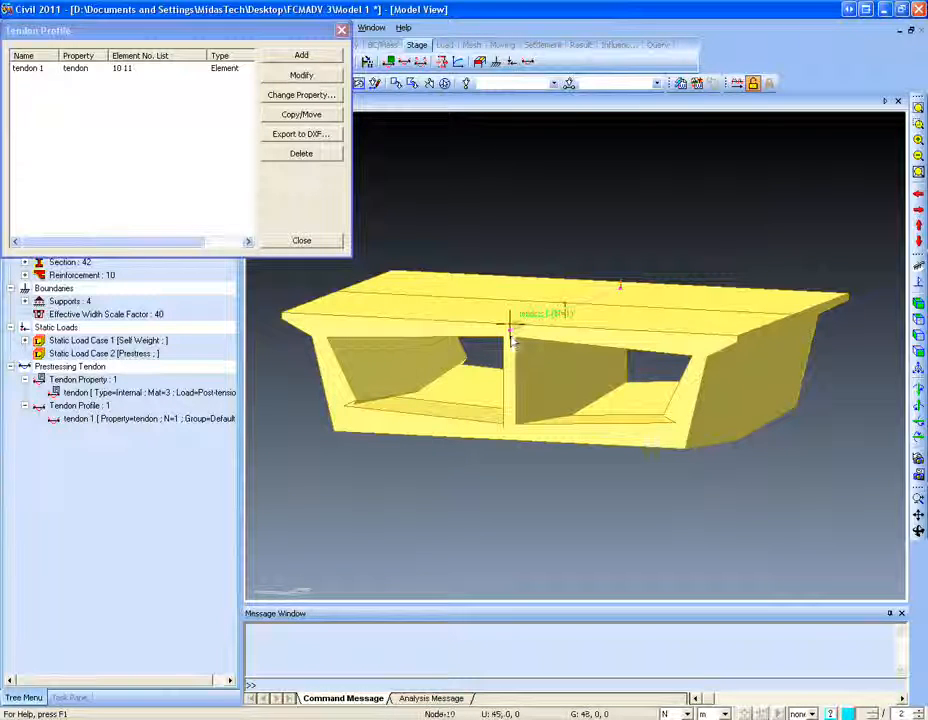
click(918, 122)
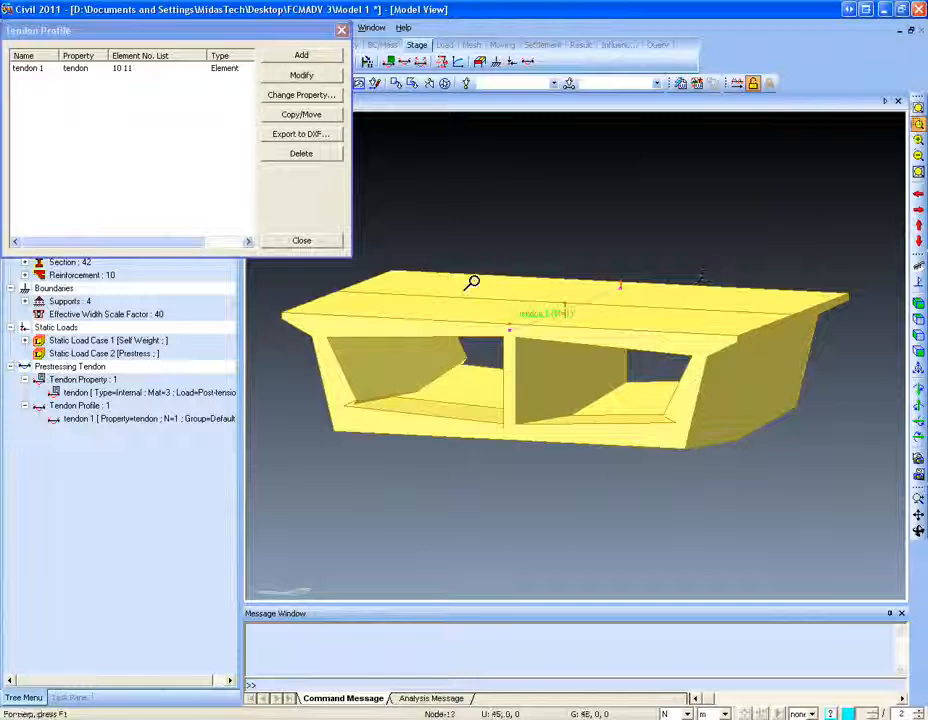
drag(474, 280, 559, 367)
scroll(517, 336, down, 5)
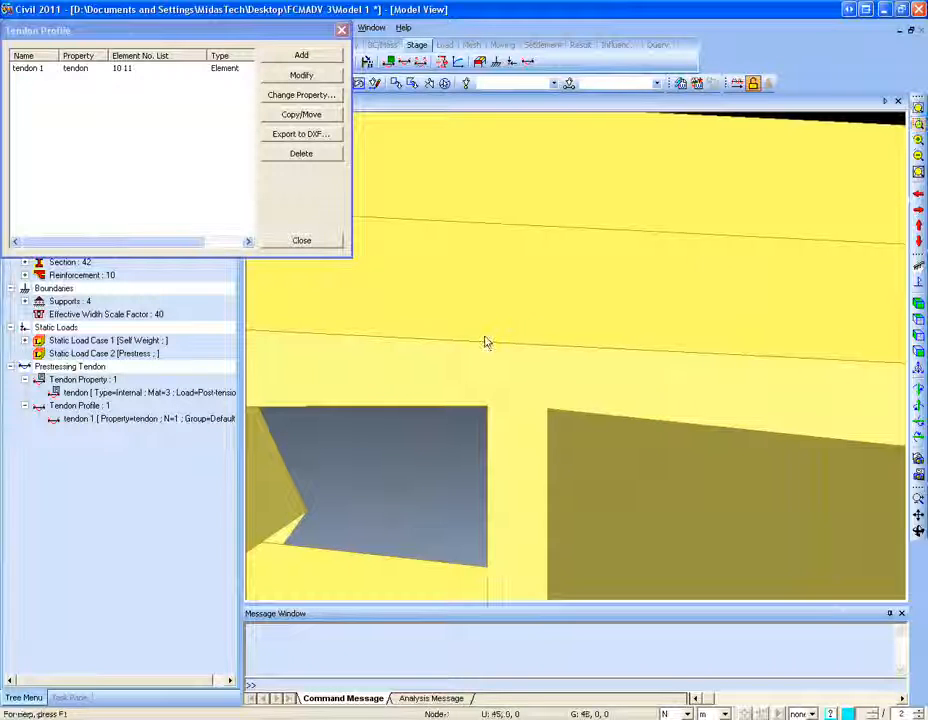
scroll(418, 365, down, 5)
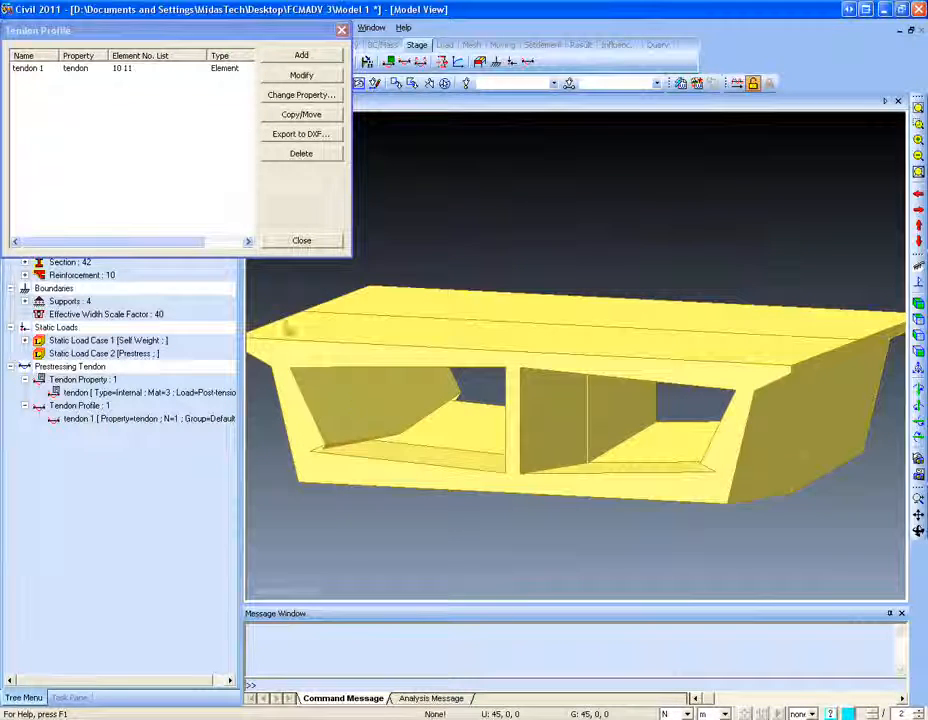
double_click(231, 68)
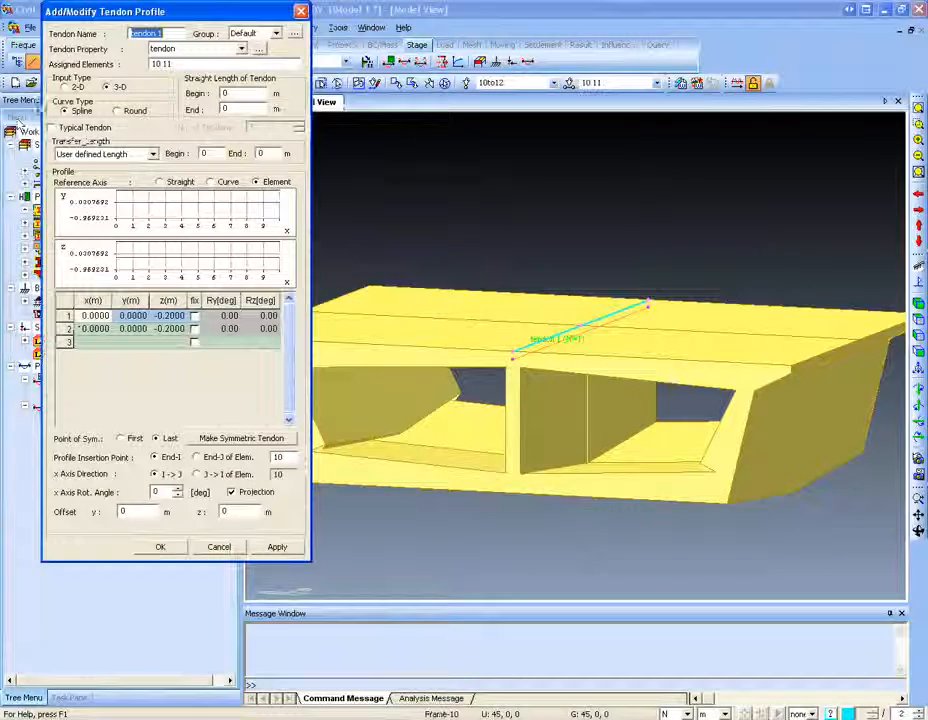
drag(133, 17, 133, 134)
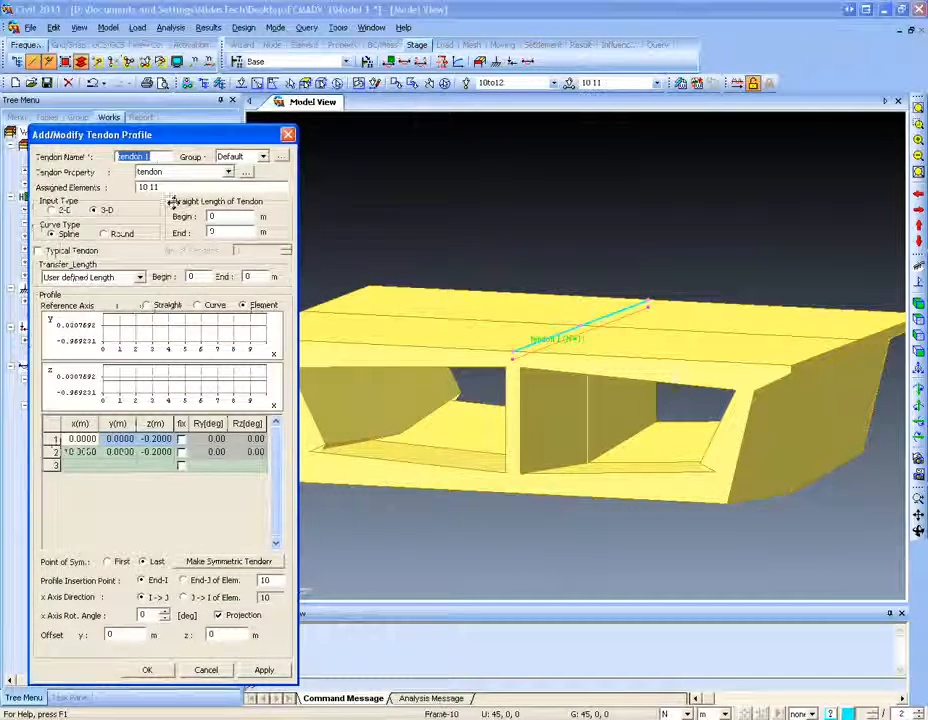
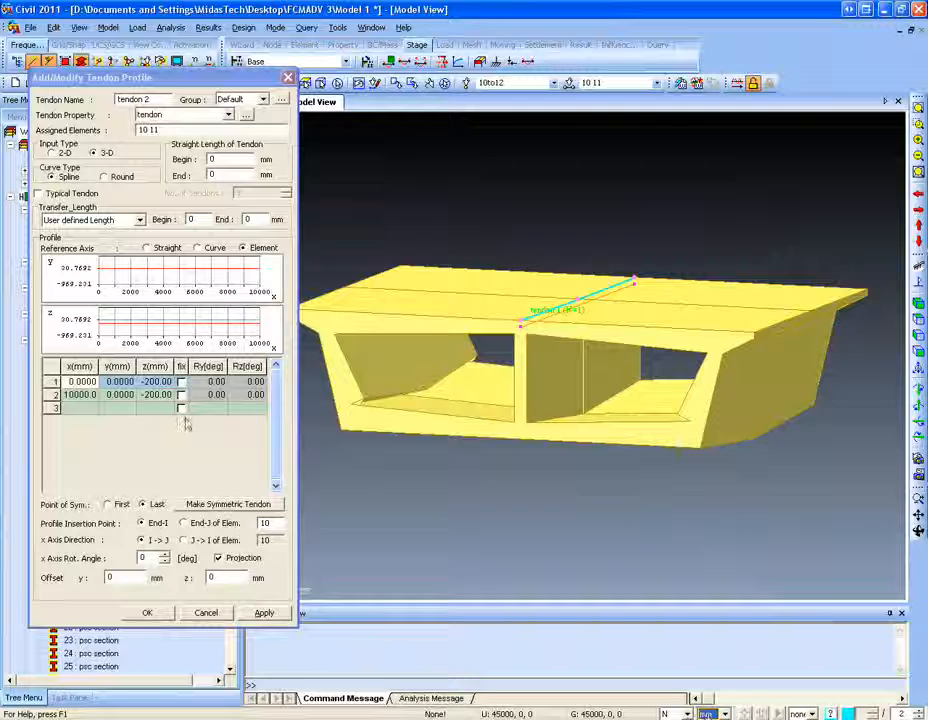
Step: Set the z coordinate of tendon 2's first profile point to -100 mm
click(80, 382)
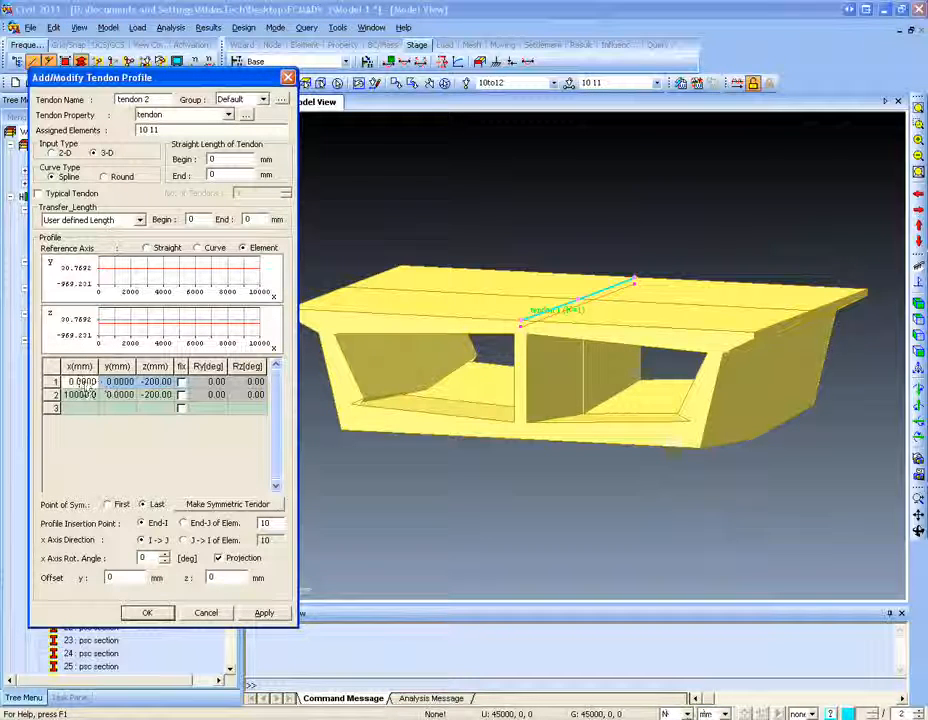
double_click(88, 385)
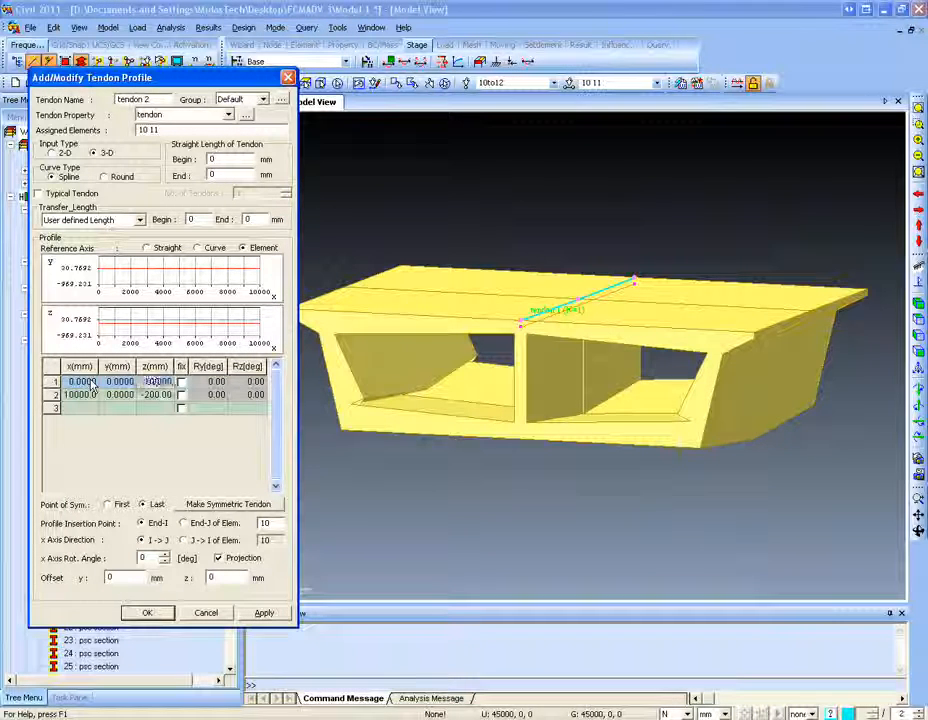
key(Return)
key(Return)
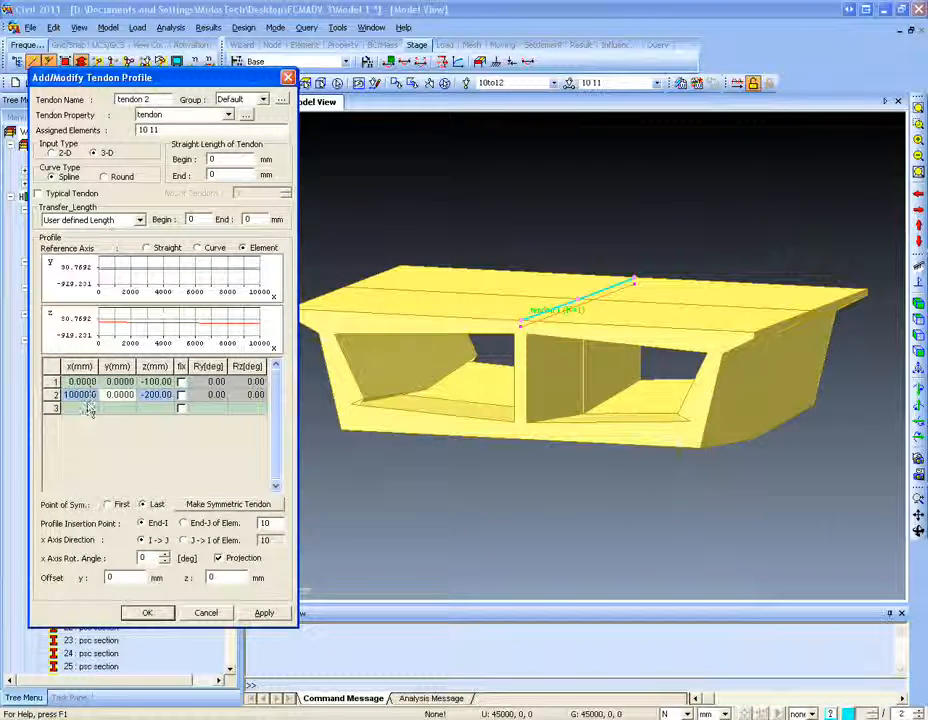
key(Return)
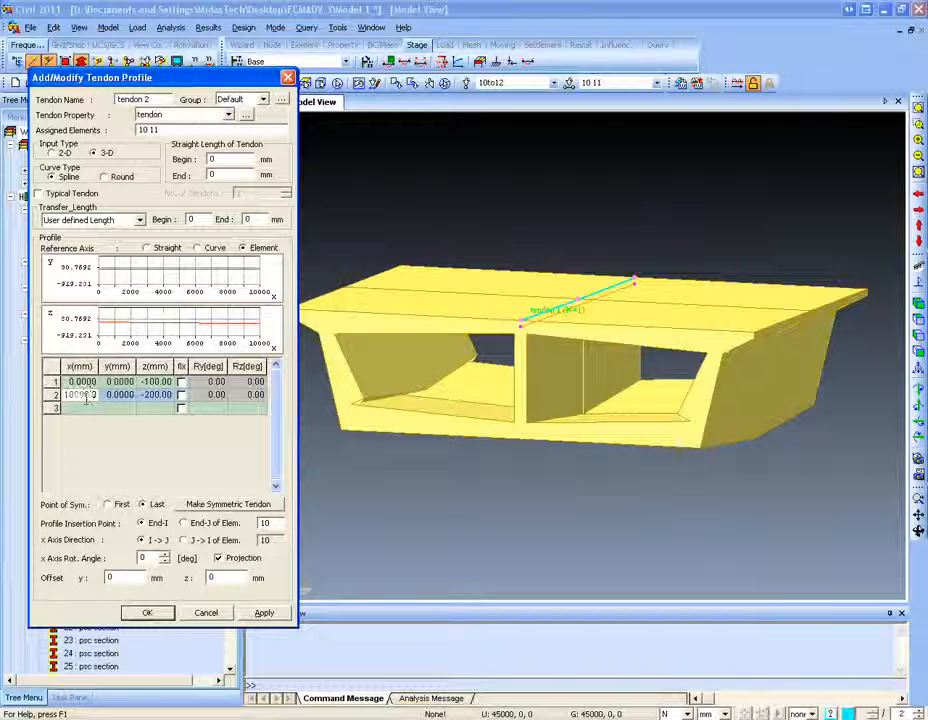
Step: Change tendon 2's second profile point to x 2000 mm and z -500 mm
click(87, 400)
text(2000)
key(Return)
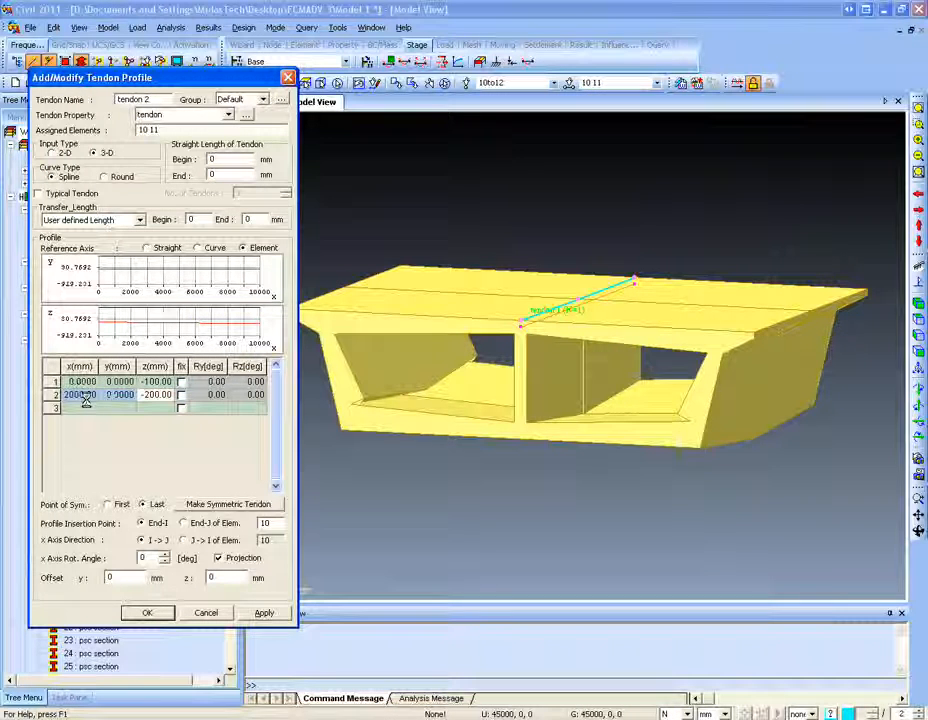
key(Return)
text(-600)
key(Return)
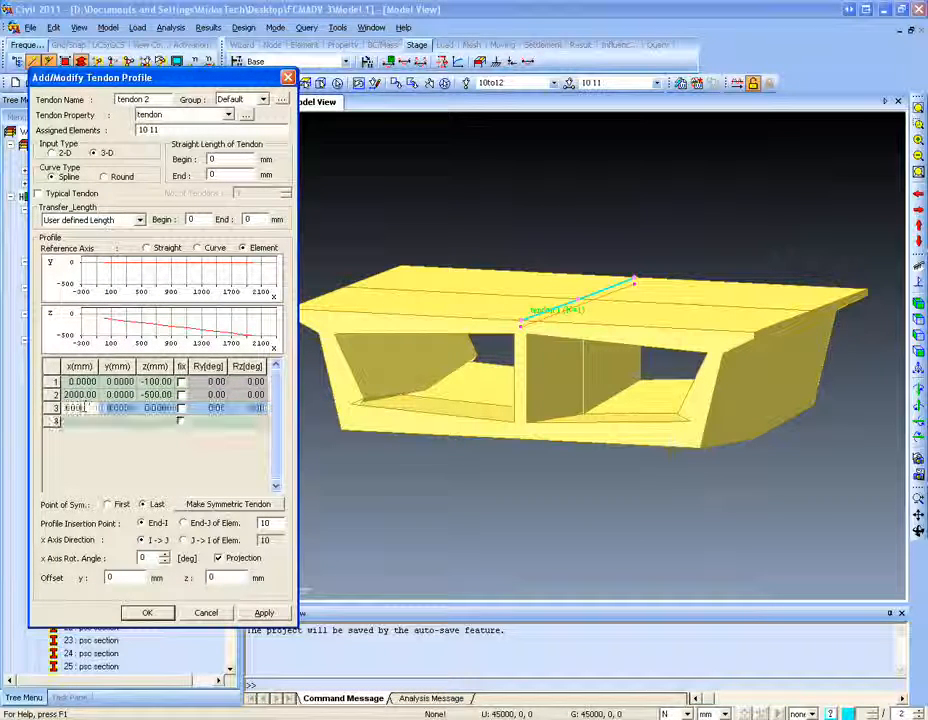
Step: Add a third profile point to tendon 2 at x 5000, y 0 and z -1000 mm
text(5000)
key(Return)
text(-1)
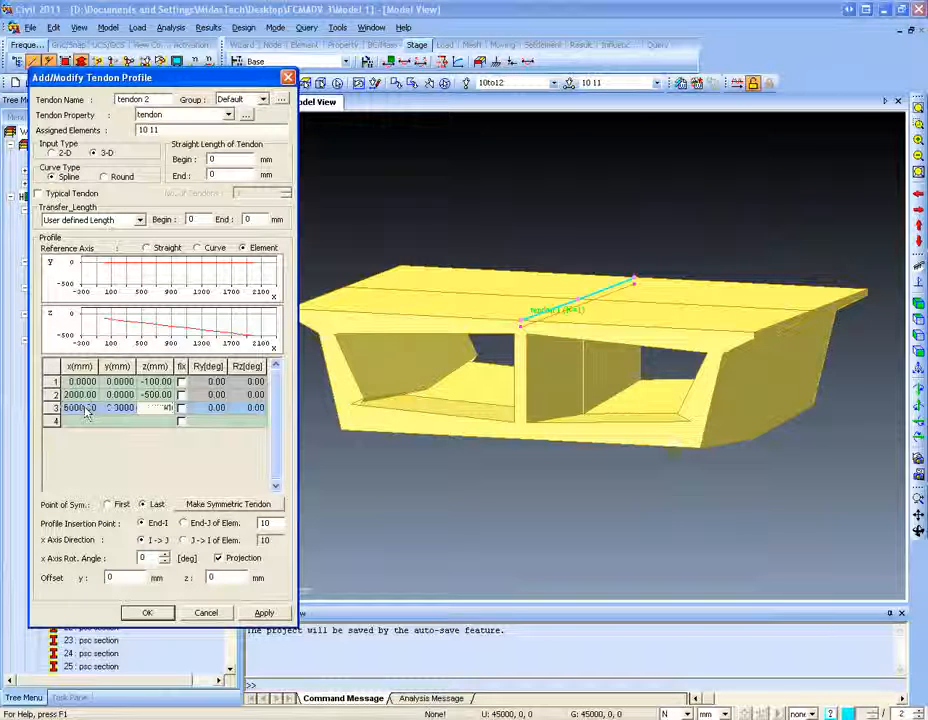
text(000)
key(Return)
key(Return)
key(Return)
key(Return)
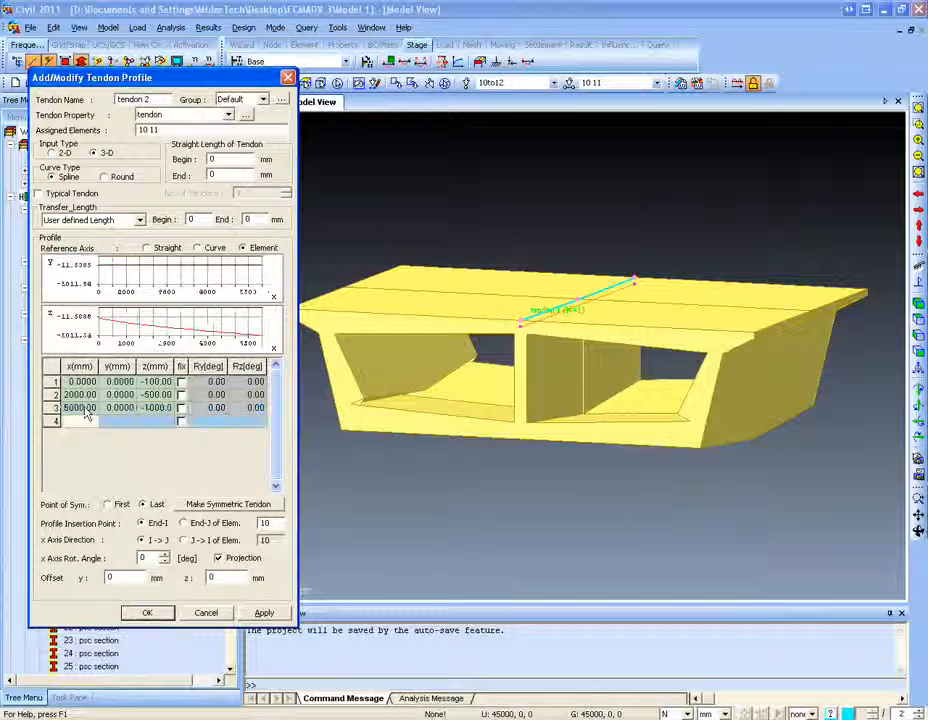
Step: Add a fourth profile point to tendon 2 at x 8000, y 0 and z -1500 mm
text(8000)
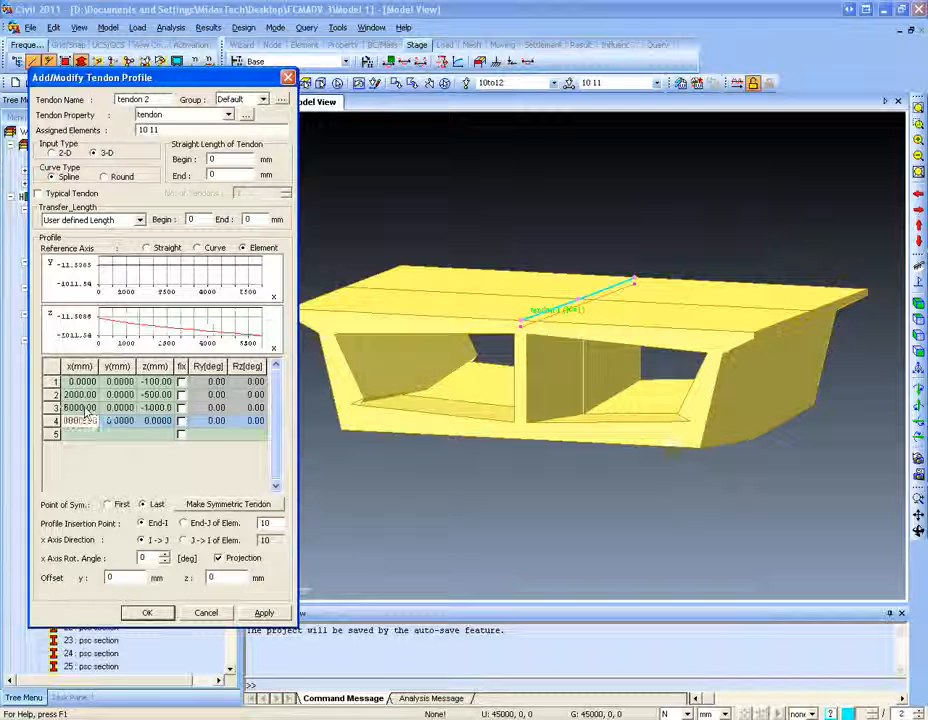
key(Return)
key(Return)
text(-)
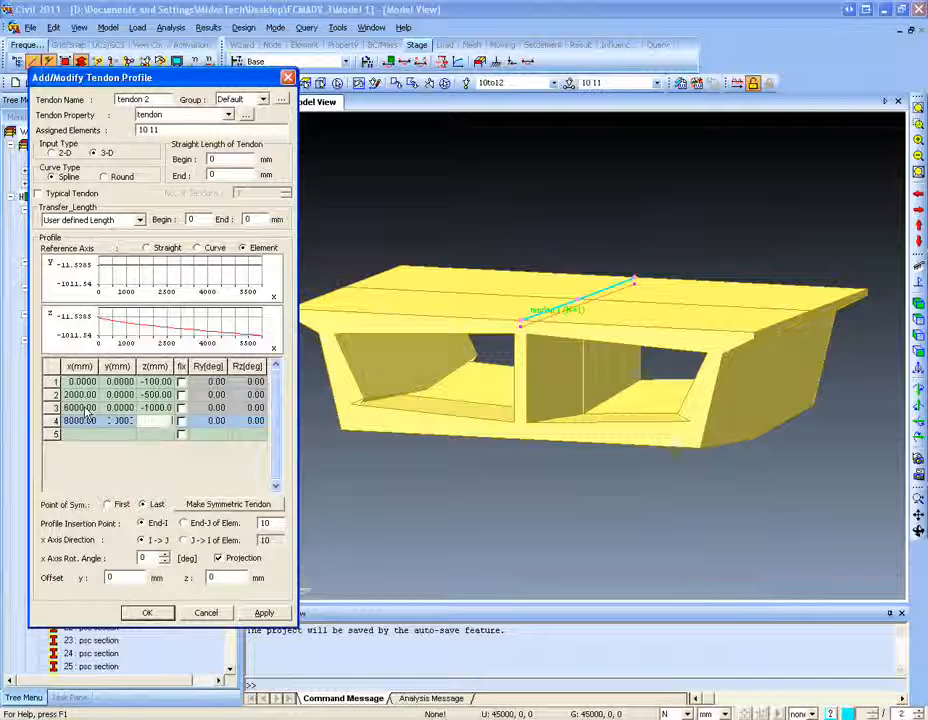
text(1500)
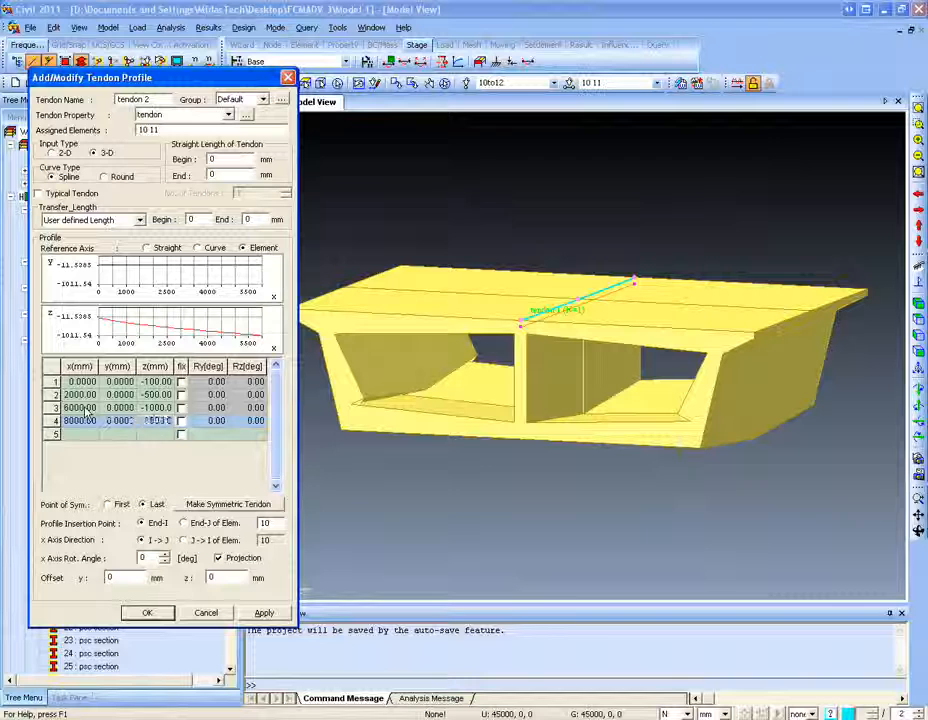
key(Return)
key(Return)
key(Return)
Step: Add a fifth profile point to tendon 2 at x 10000, y 0 and z -100 mm
text(1)
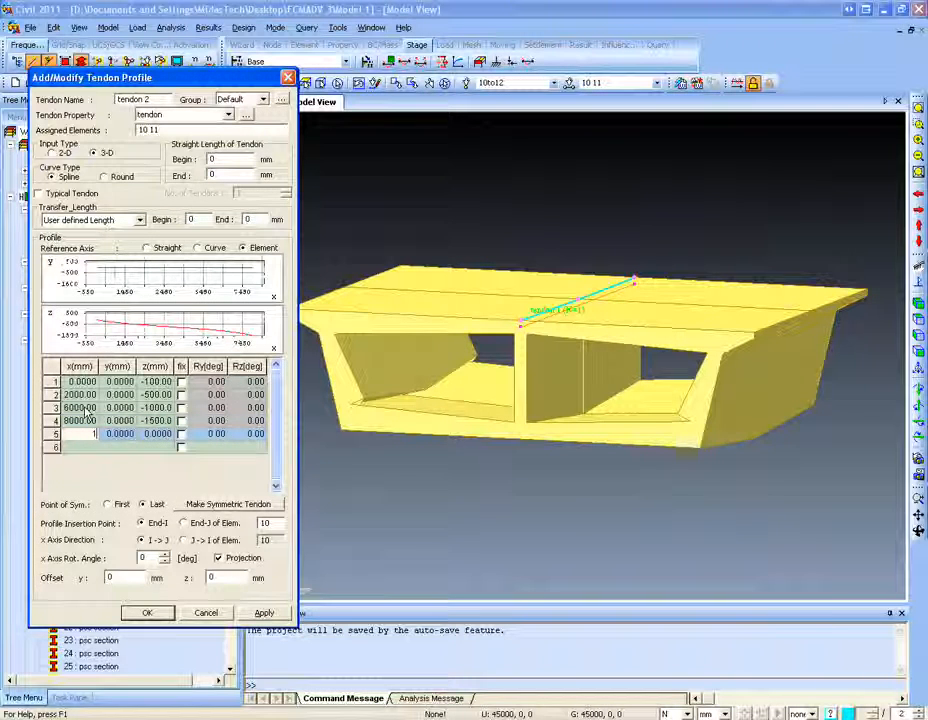
text(0000)
key(Return)
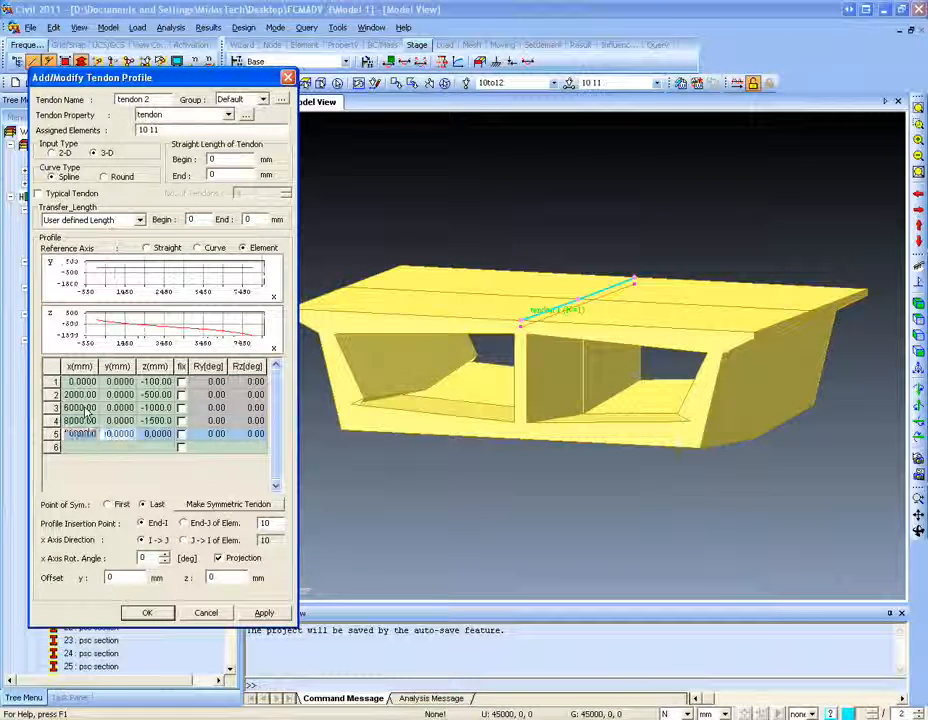
key(Return)
text(-)
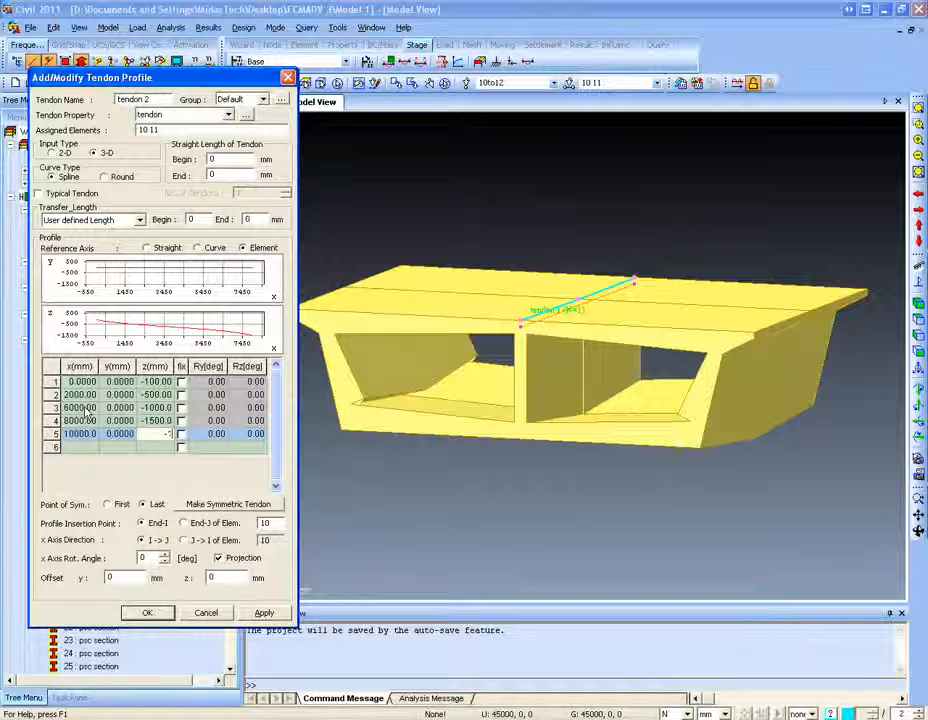
text(100)
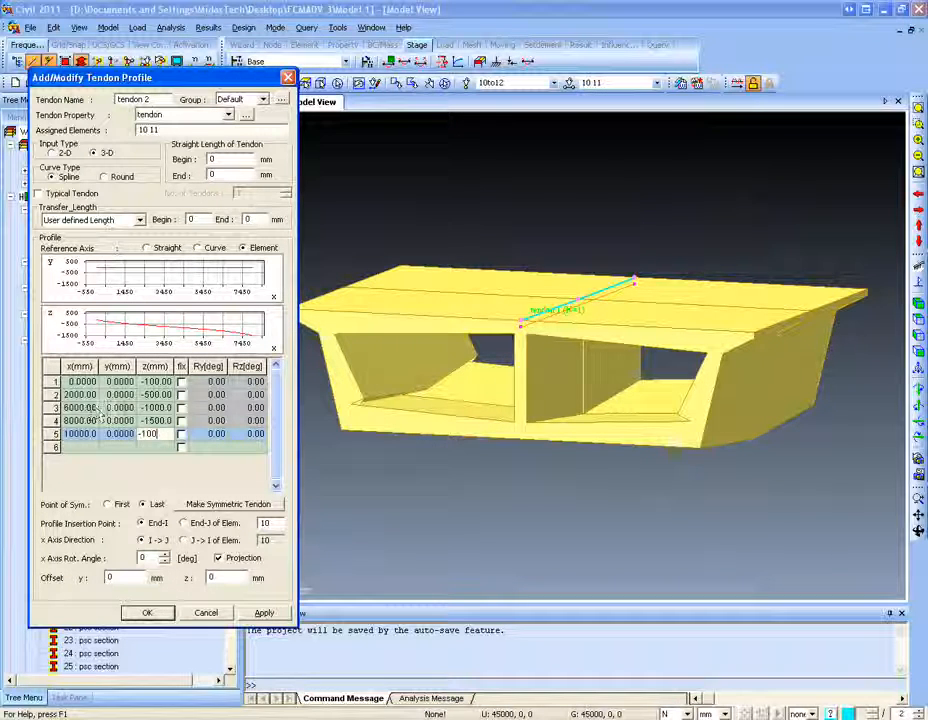
Step: Change the z coordinate of tendon 2's fourth profile point to -500 mm
click(152, 422)
double_click(154, 422)
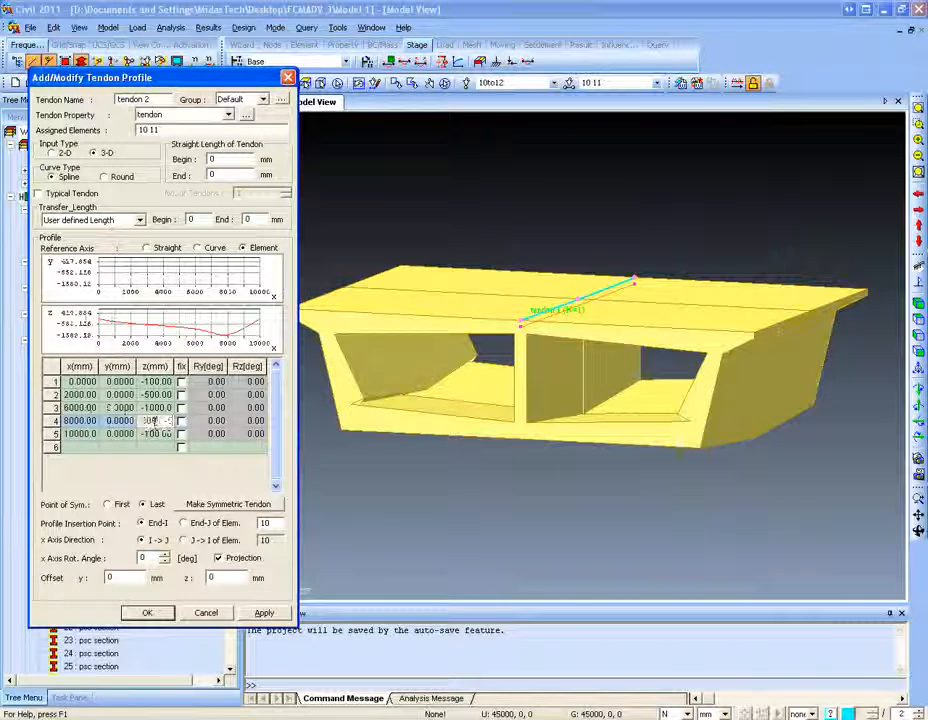
text(-500)
key(Return)
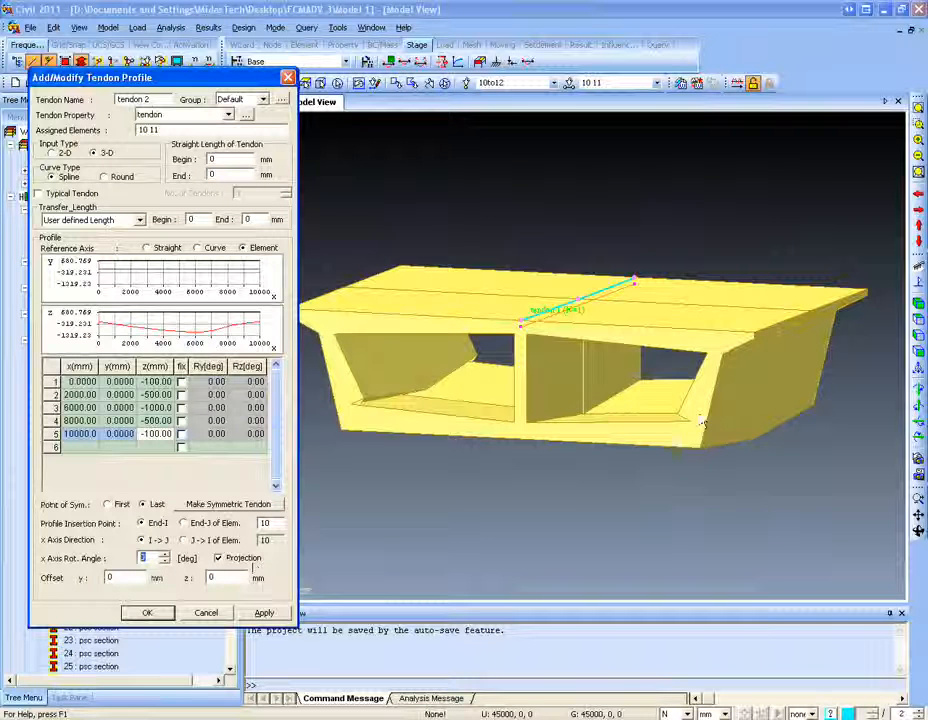
Step: Set tendon 2's x-axis rotation angle to 20 degrees to match the inclined web of the box section
click(915, 337)
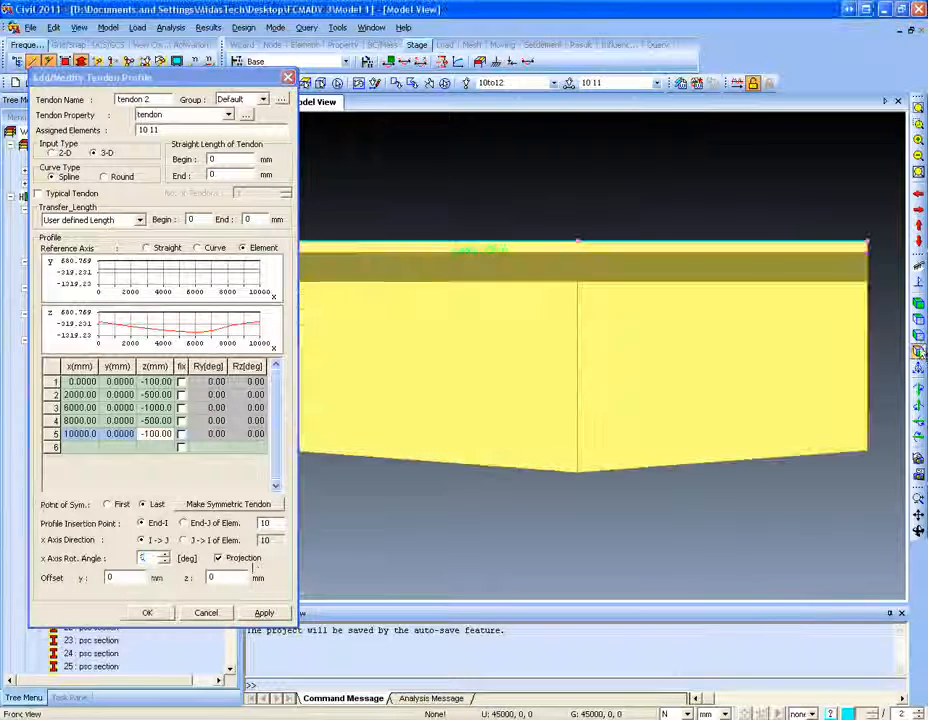
click(915, 337)
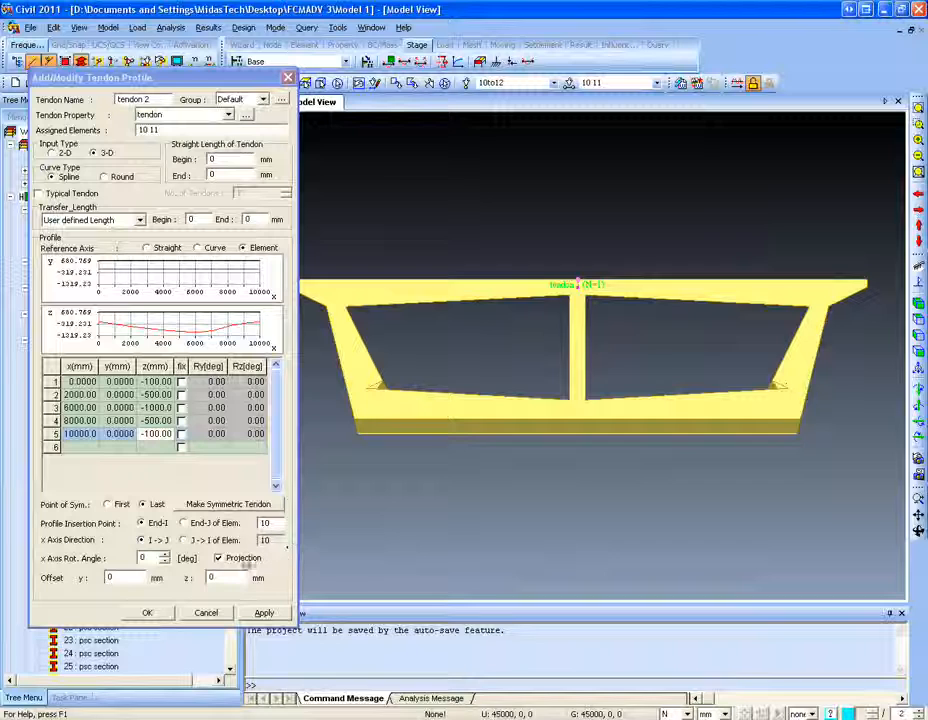
click(145, 557)
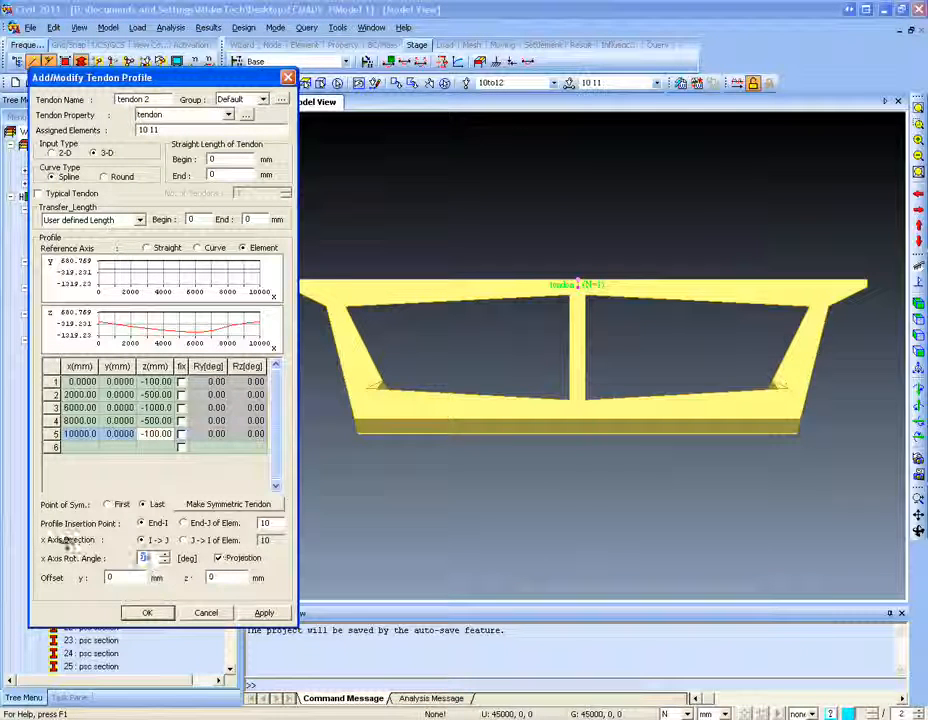
text(20)
key(Tab)
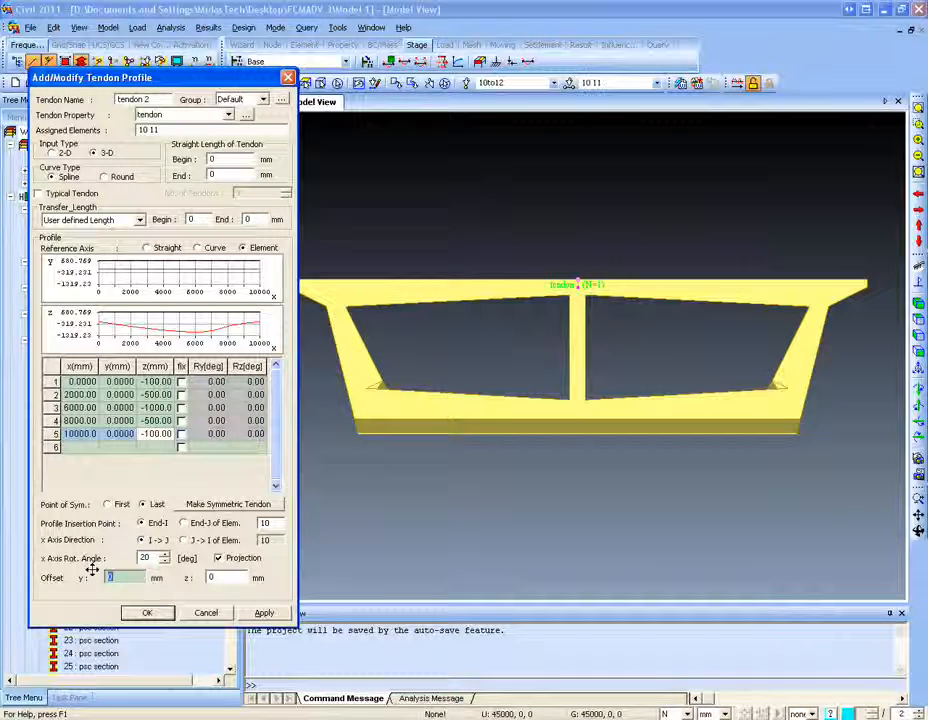
Step: Offset tendon 2 by y -6300 mm and z -1000 mm, apply the profile and close the tendon profile list
text(-63)
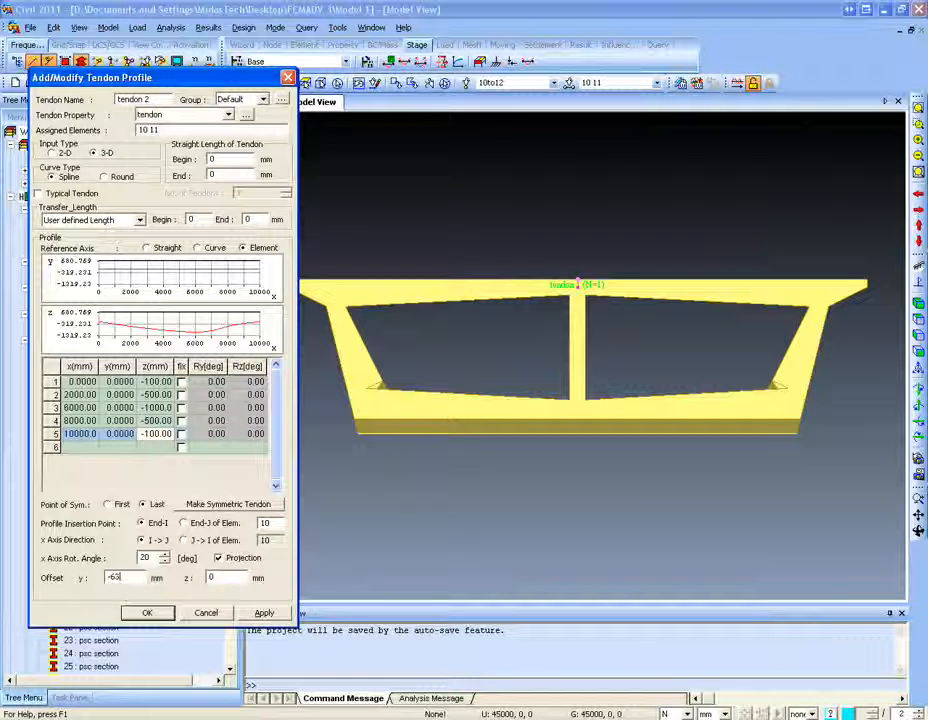
text(00)
key(Tab)
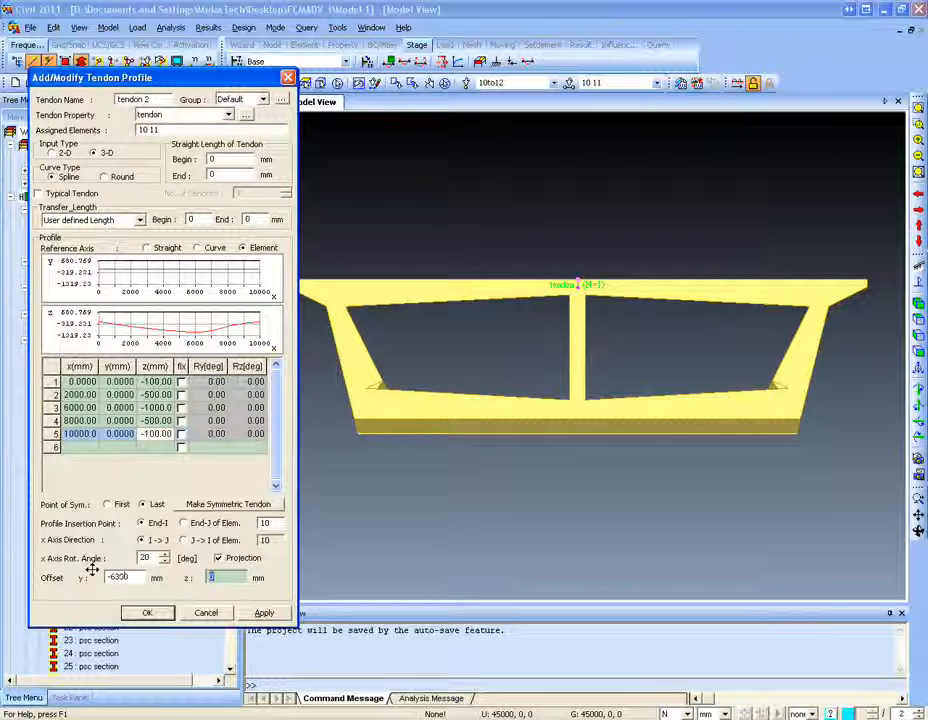
text(-100)
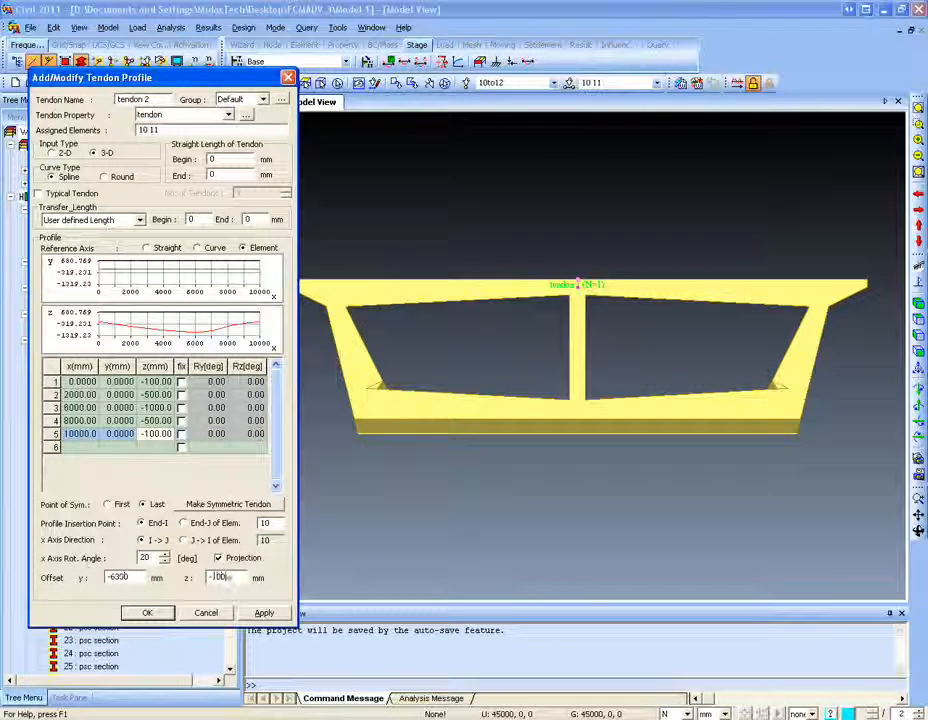
text(0)
click(264, 612)
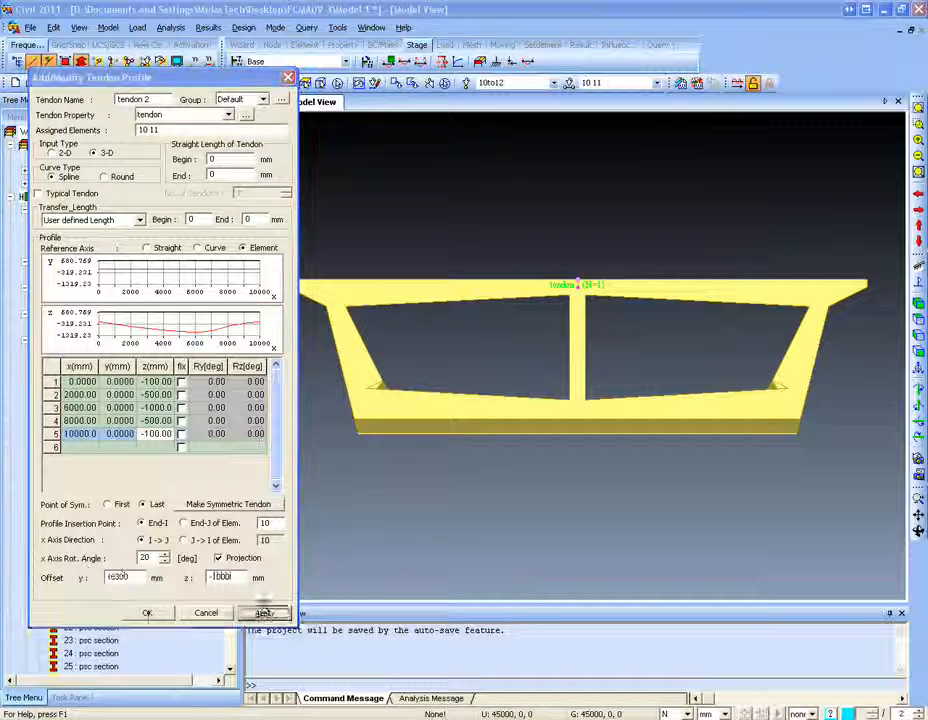
click(147, 612)
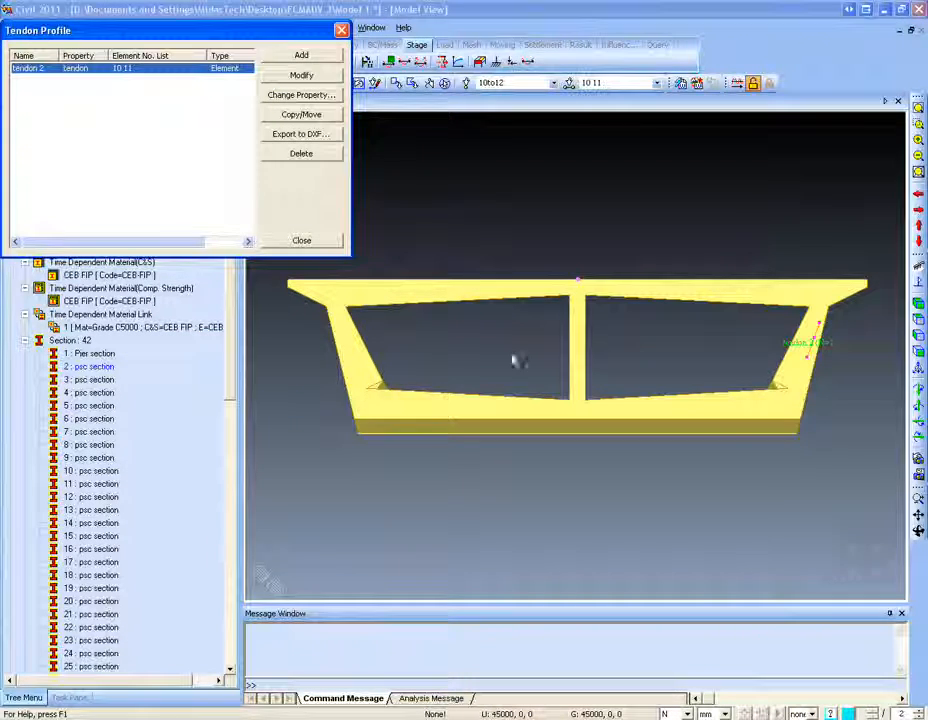
click(342, 32)
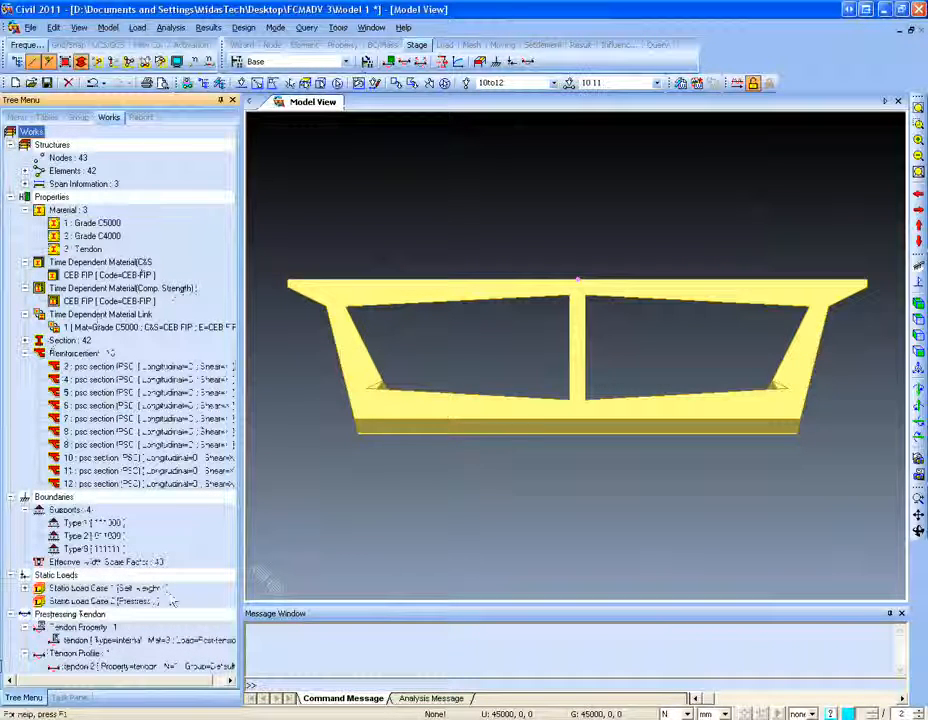
Step: Display tendon 2 to examine its position in the inclined web, and bring the whole bridge back into view
right_click(125, 666)
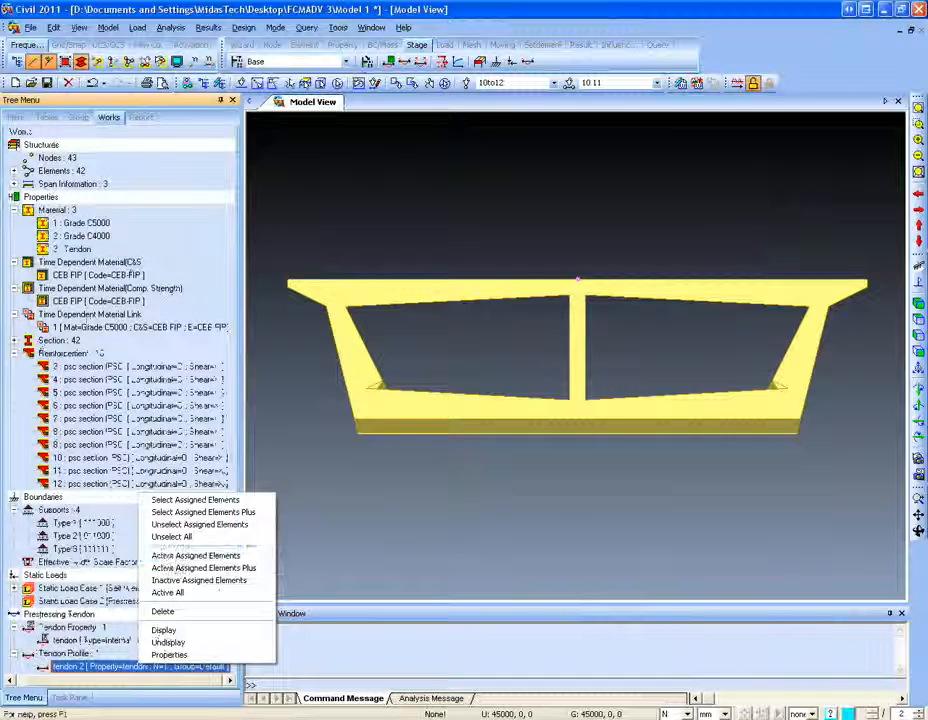
click(164, 630)
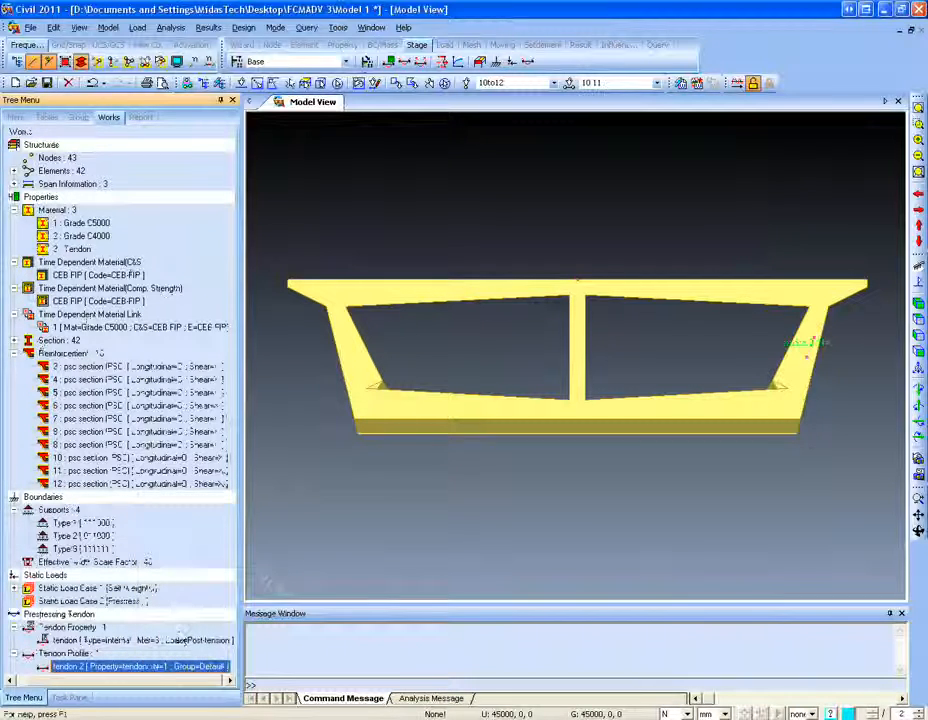
click(919, 530)
drag(800, 500, 782, 371)
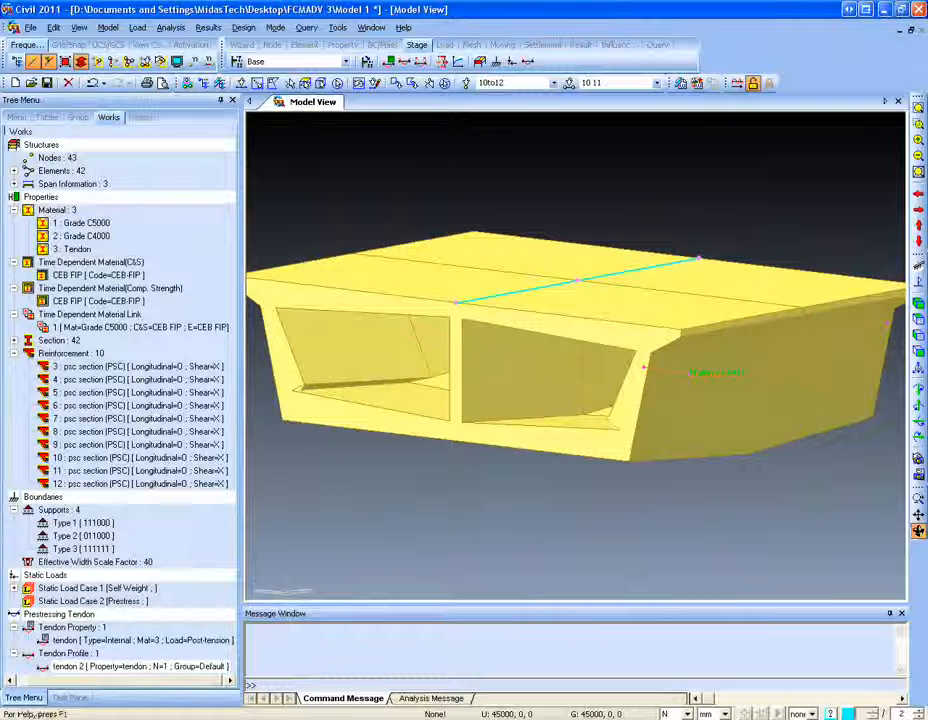
drag(470, 357, 702, 483)
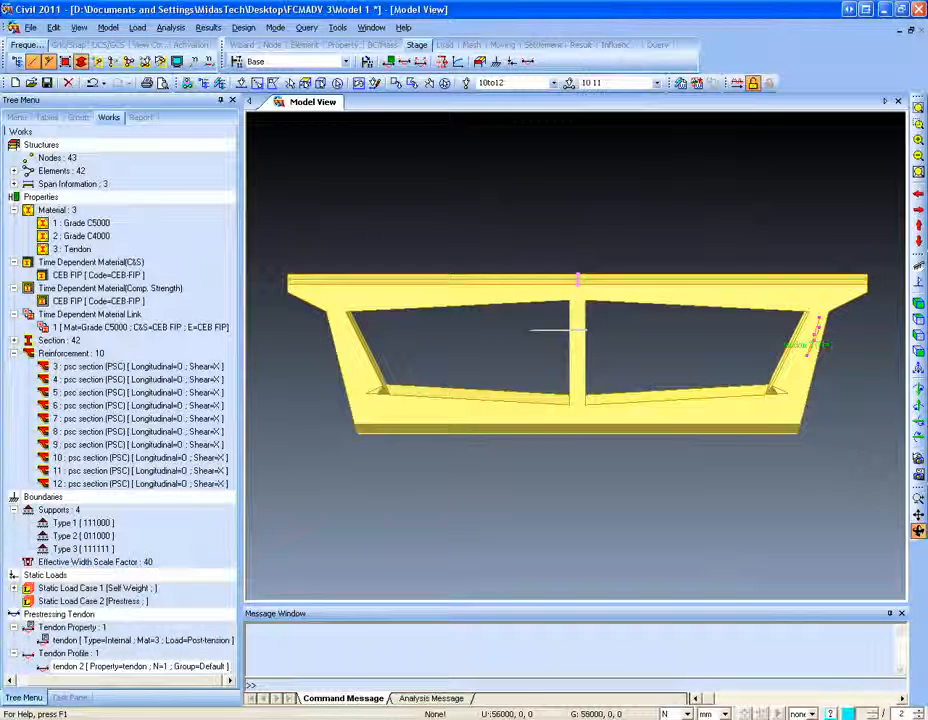
click(918, 303)
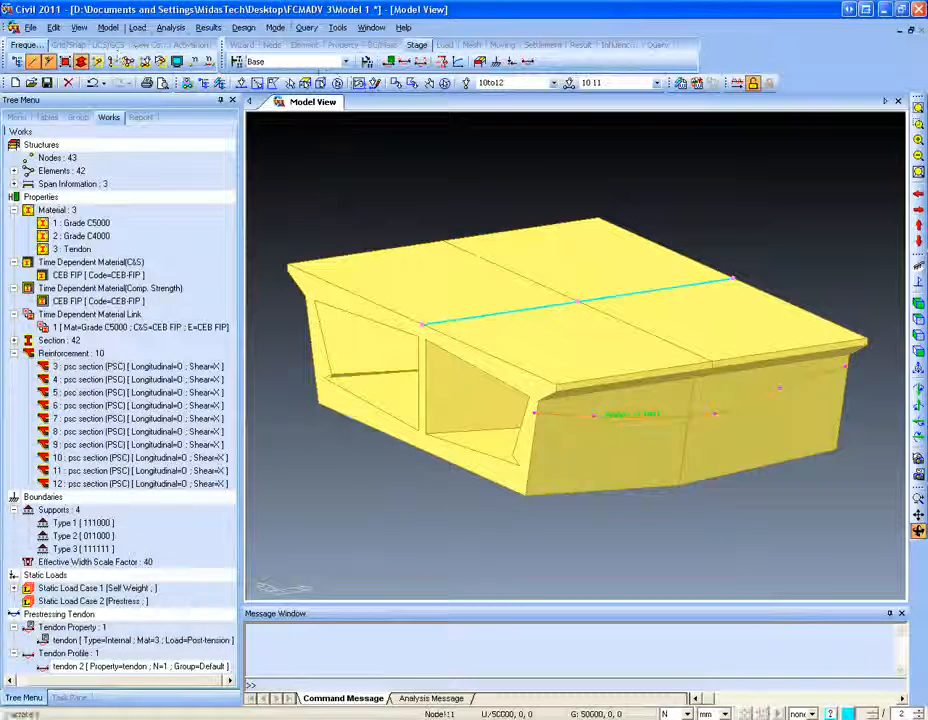
click(129, 61)
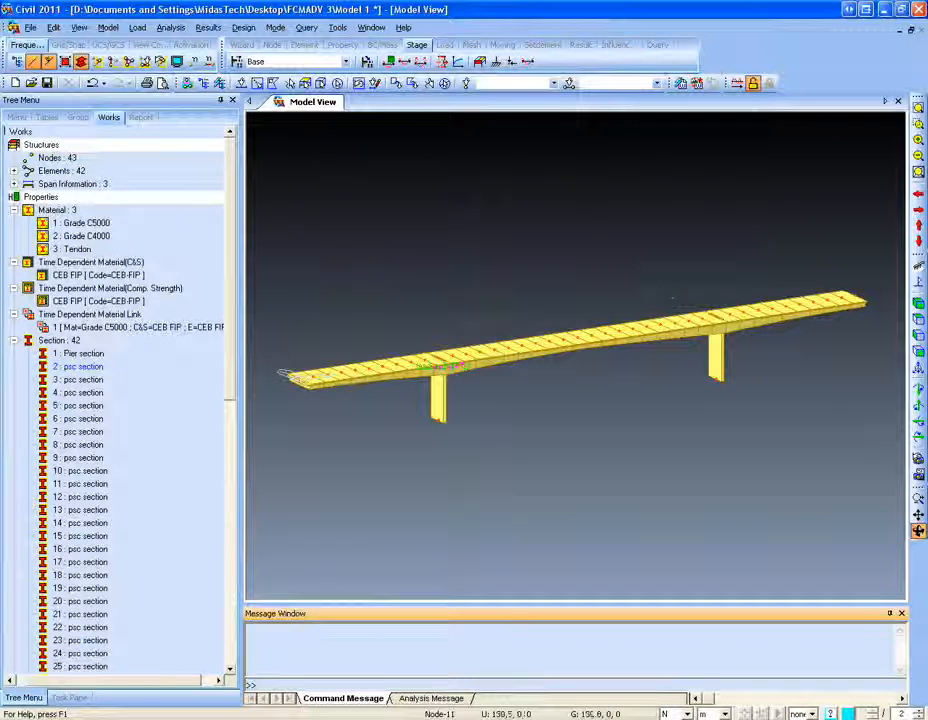
Step: Export the tendon 2 profile to the DXF file Model 1.dxf in the FCMADV 3 folder
click(404, 61)
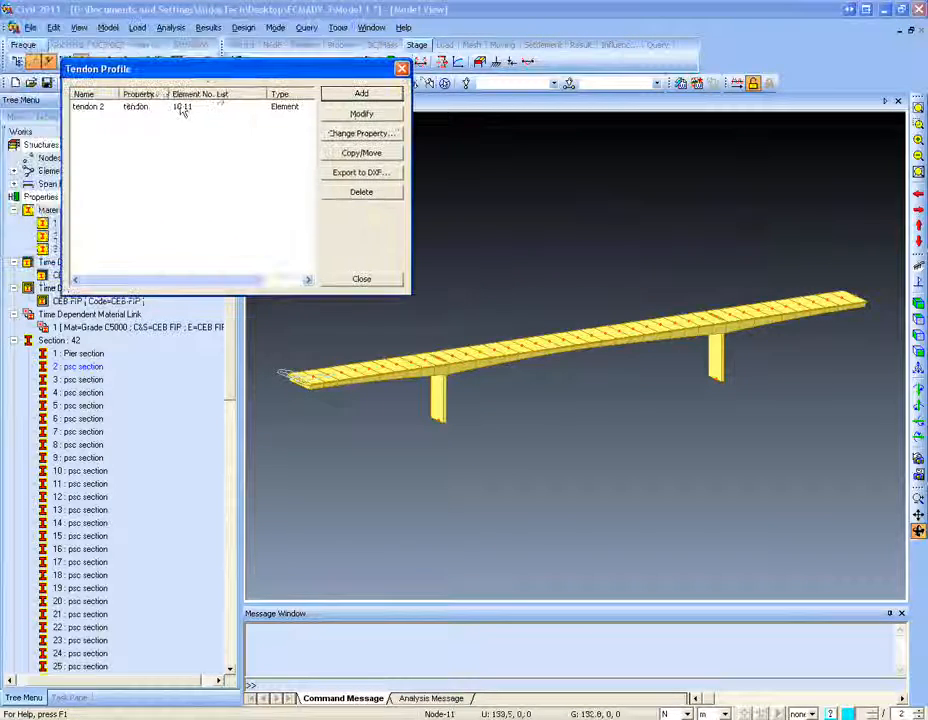
click(139, 107)
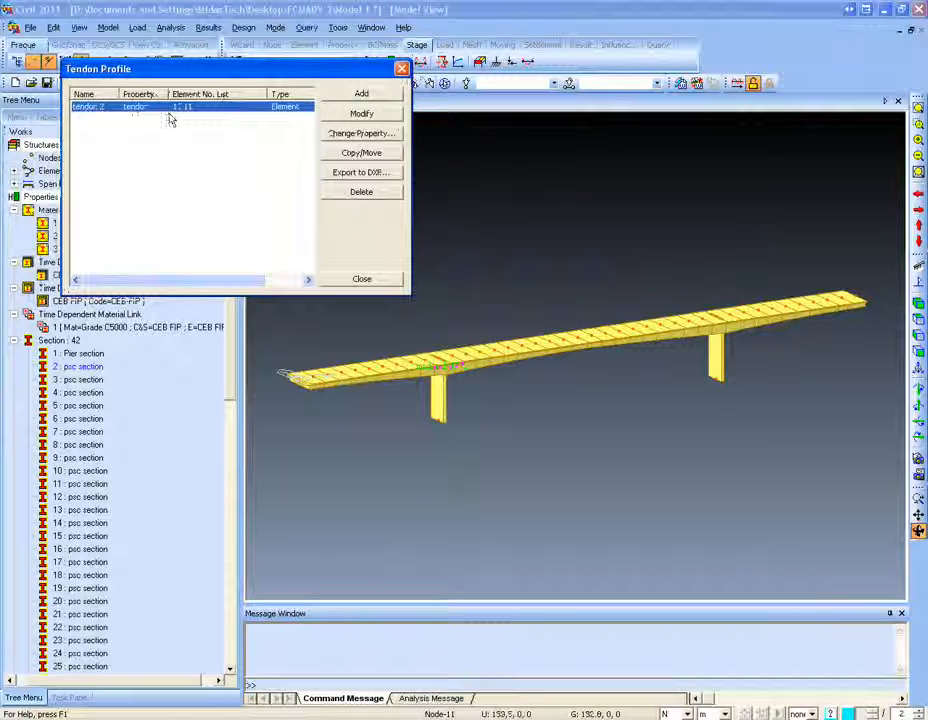
click(350, 173)
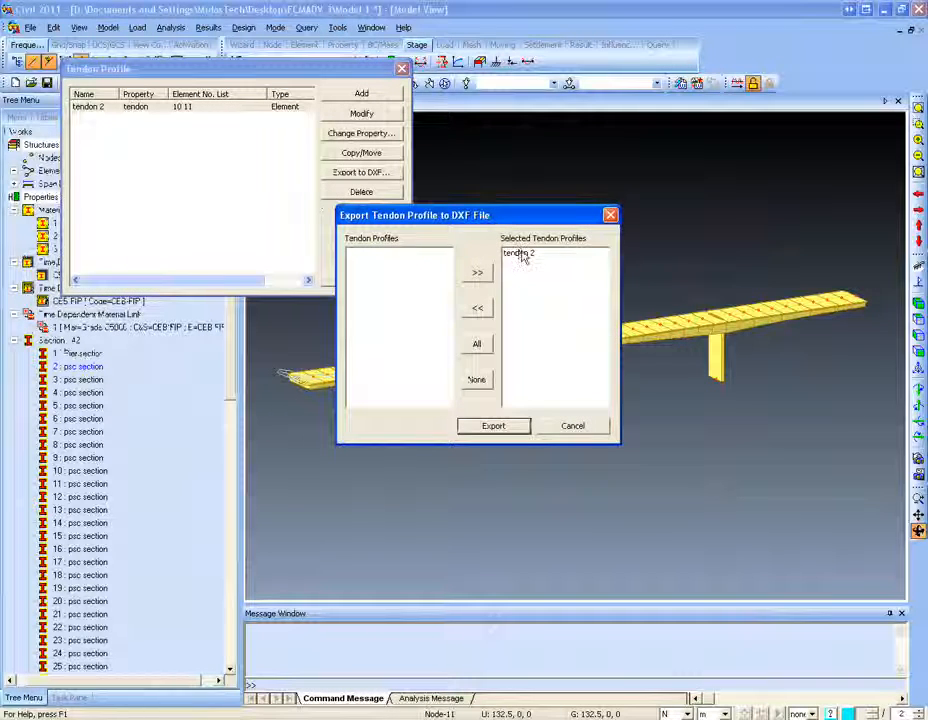
click(515, 427)
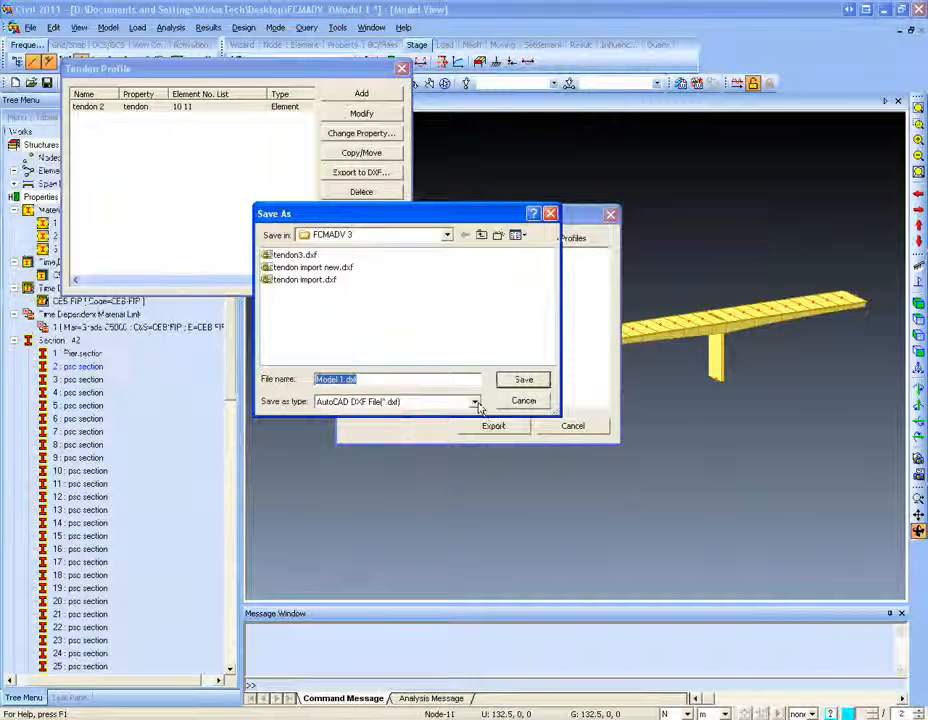
click(523, 380)
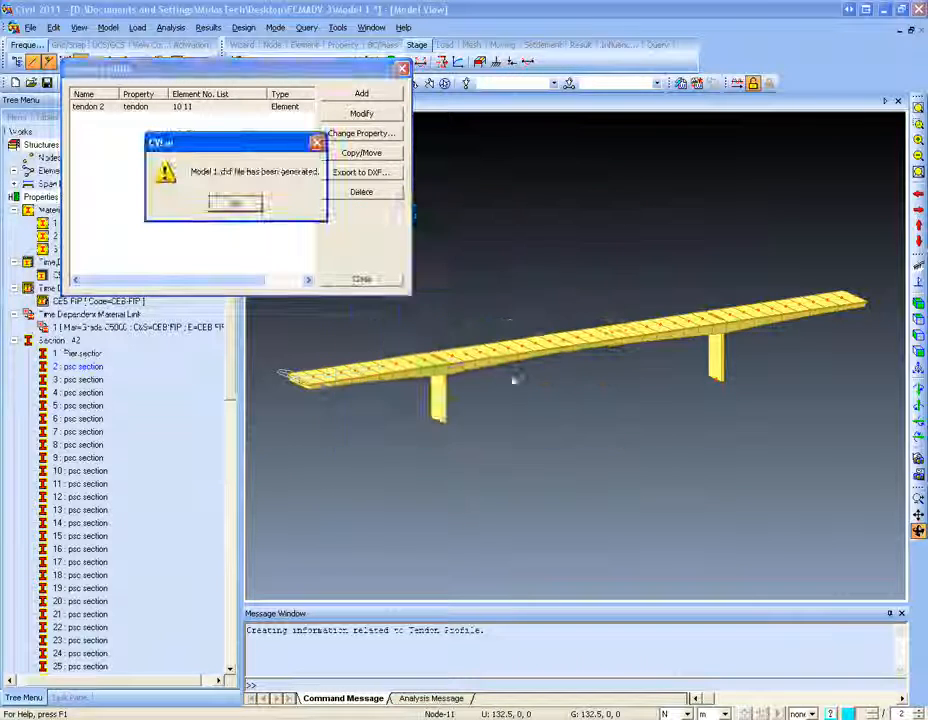
click(234, 204)
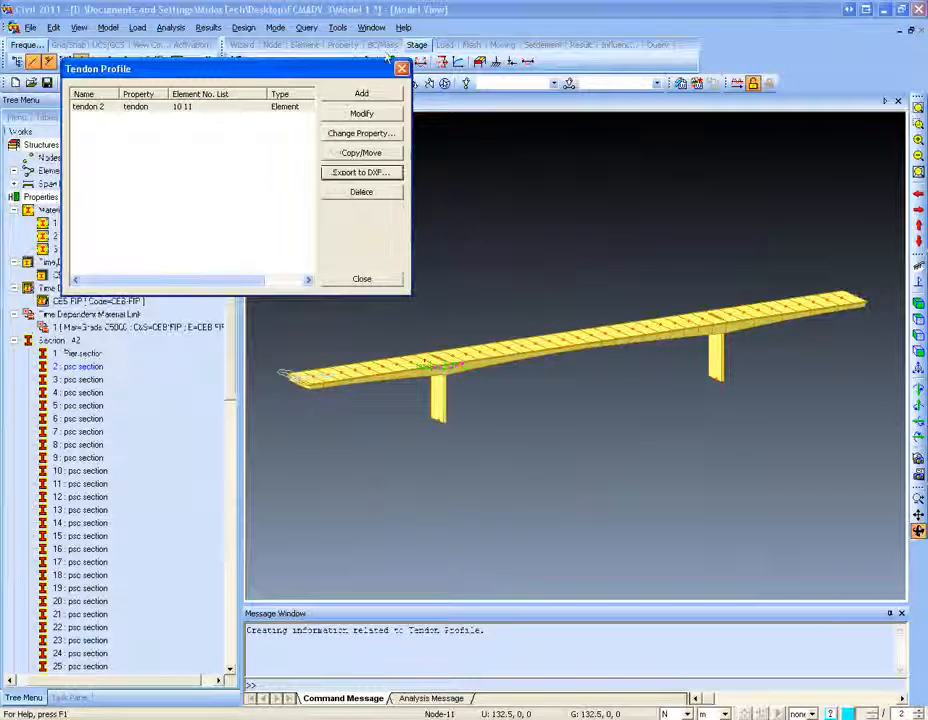
click(401, 69)
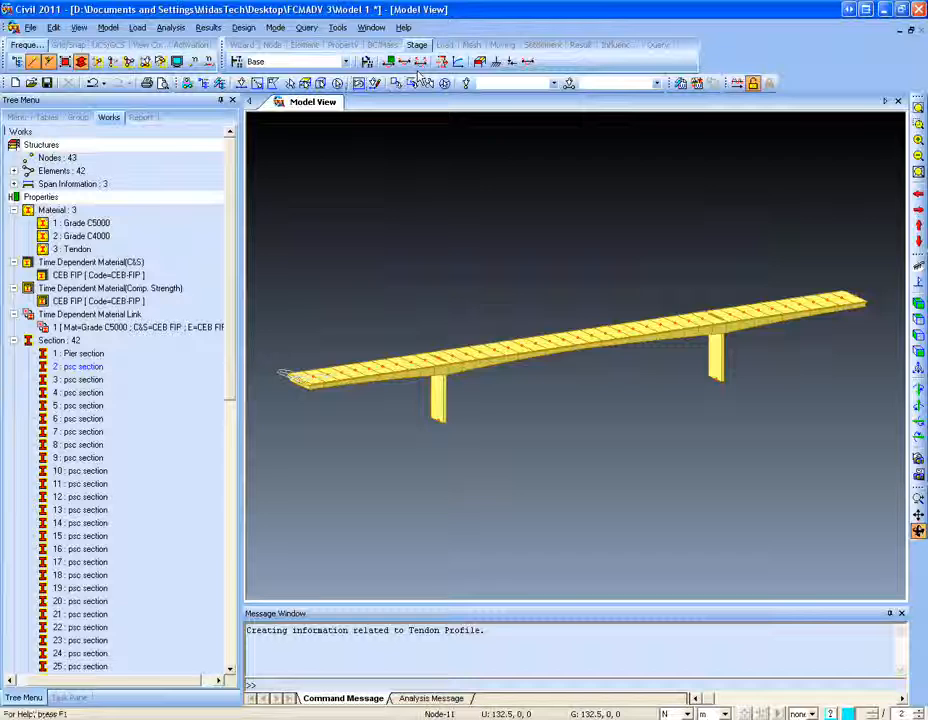
Step: Load tendon3.dxf from the FCMADV 3 folder into the Tendon Profile Generator and select its tendon export layer
click(340, 28)
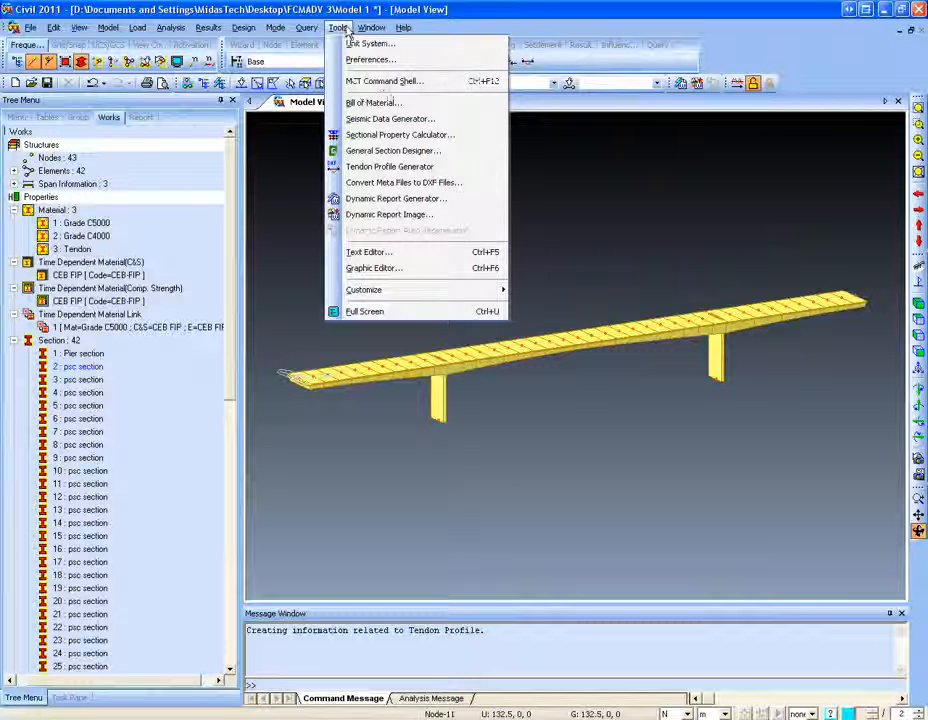
click(362, 168)
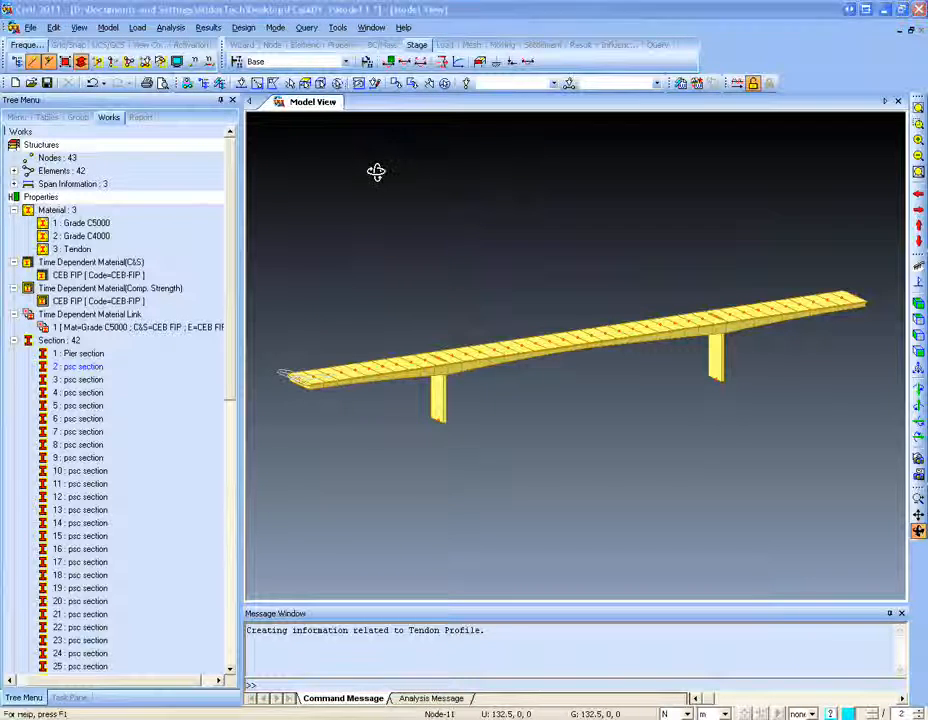
drag(78, 88, 655, 93)
click(810, 112)
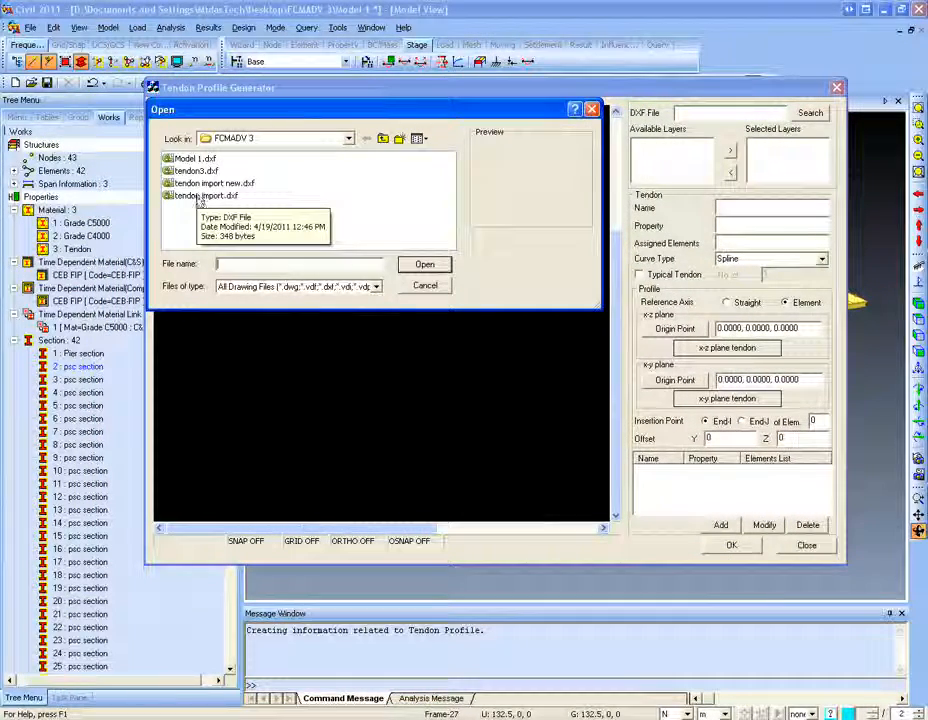
double_click(195, 170)
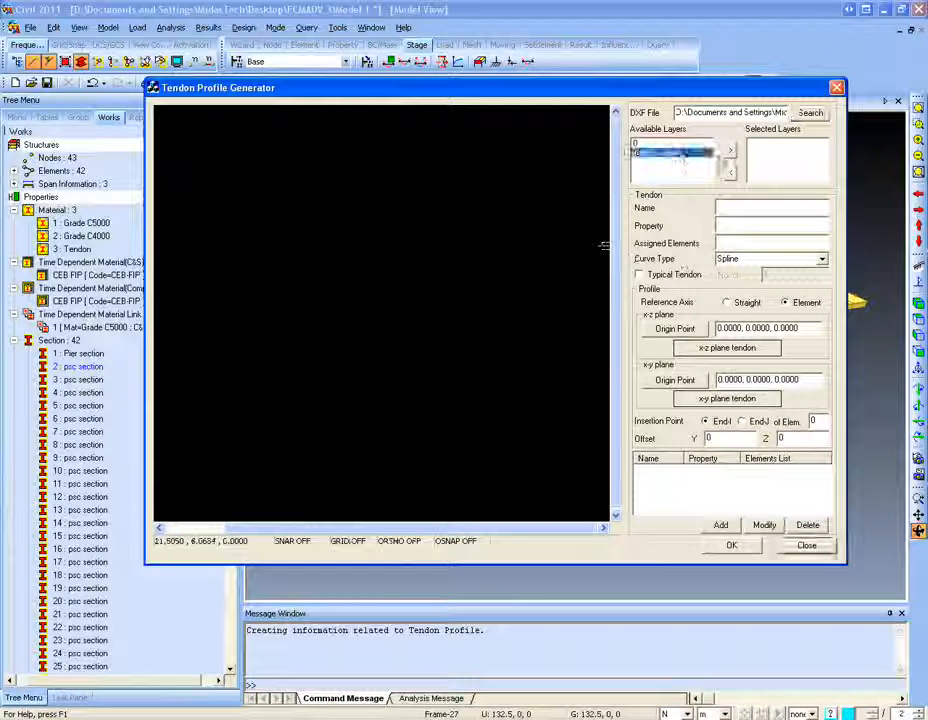
click(730, 149)
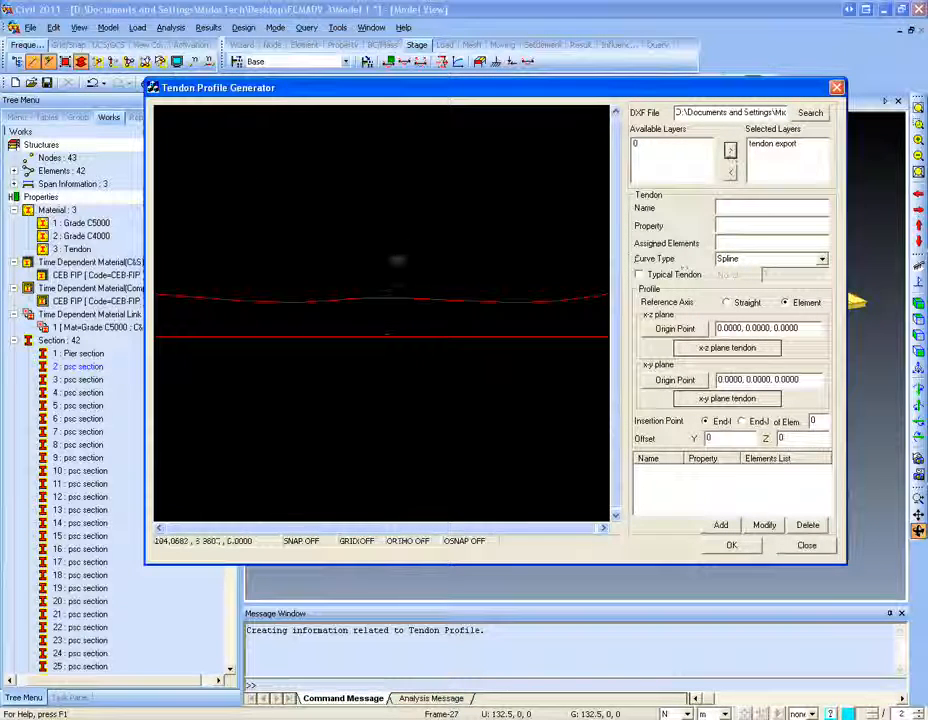
middle_drag(397, 260, 402, 274)
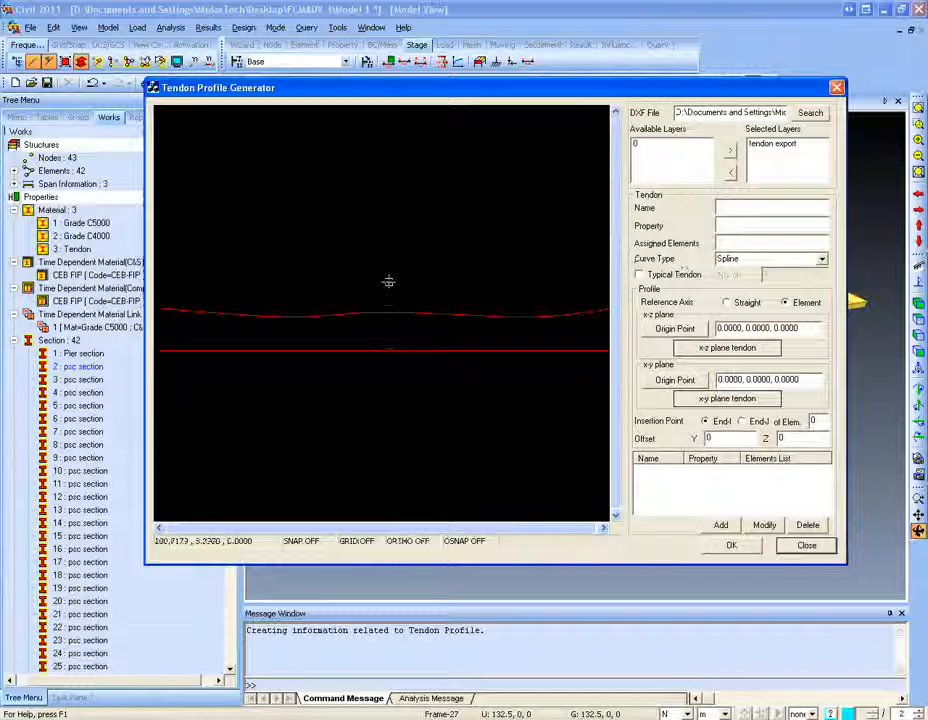
Step: Name the tendon "tendon", give it the property "tendon" and assign it to elements 11 to 30
click(744, 207)
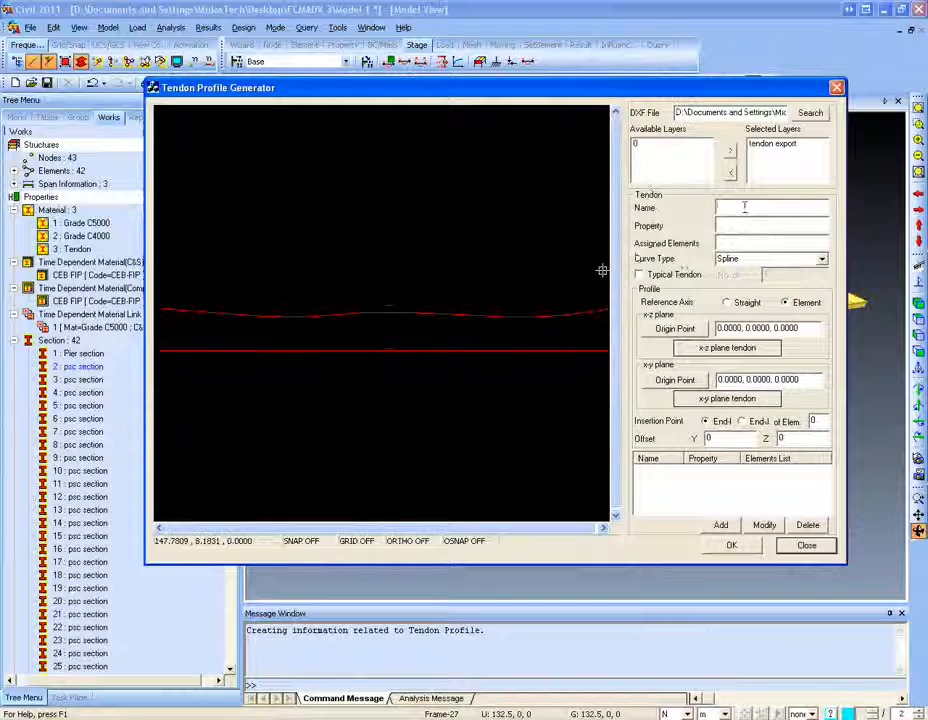
text(tendon1)
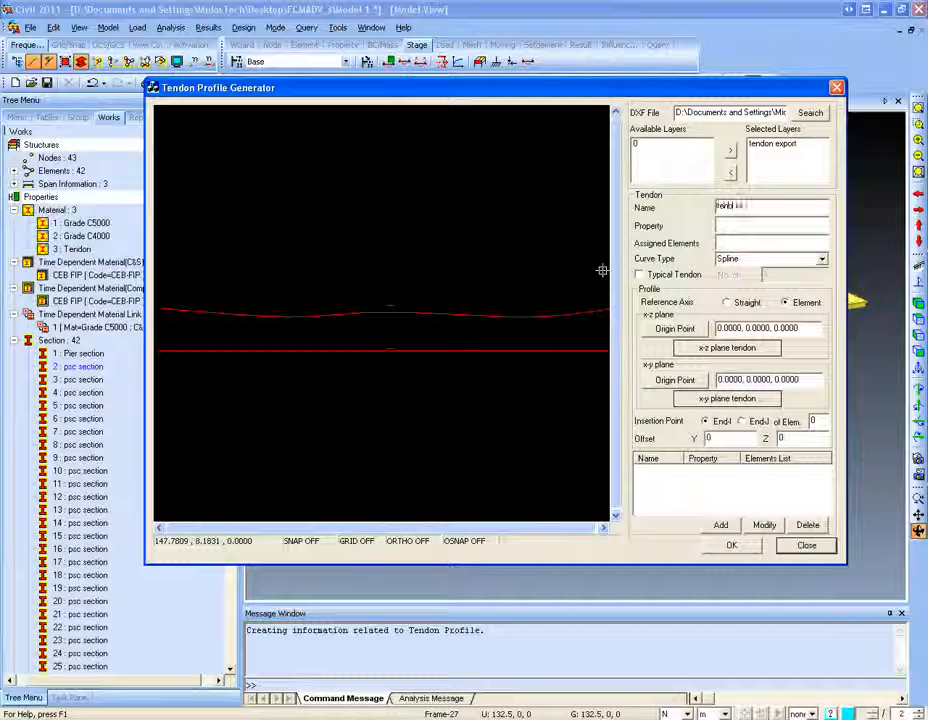
text(on)
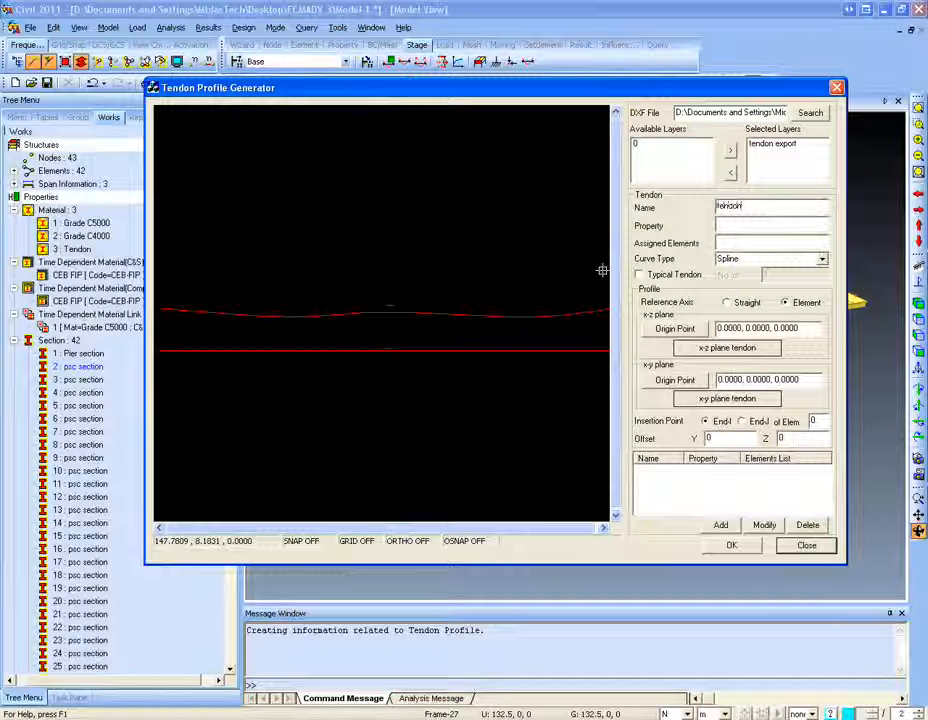
key(Tab)
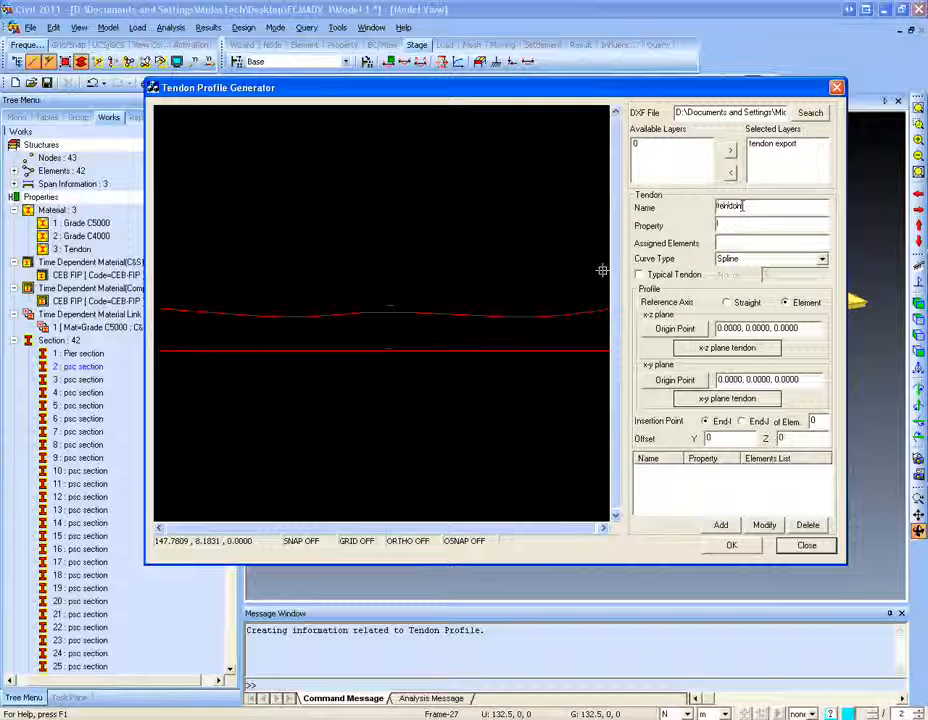
text(tend)
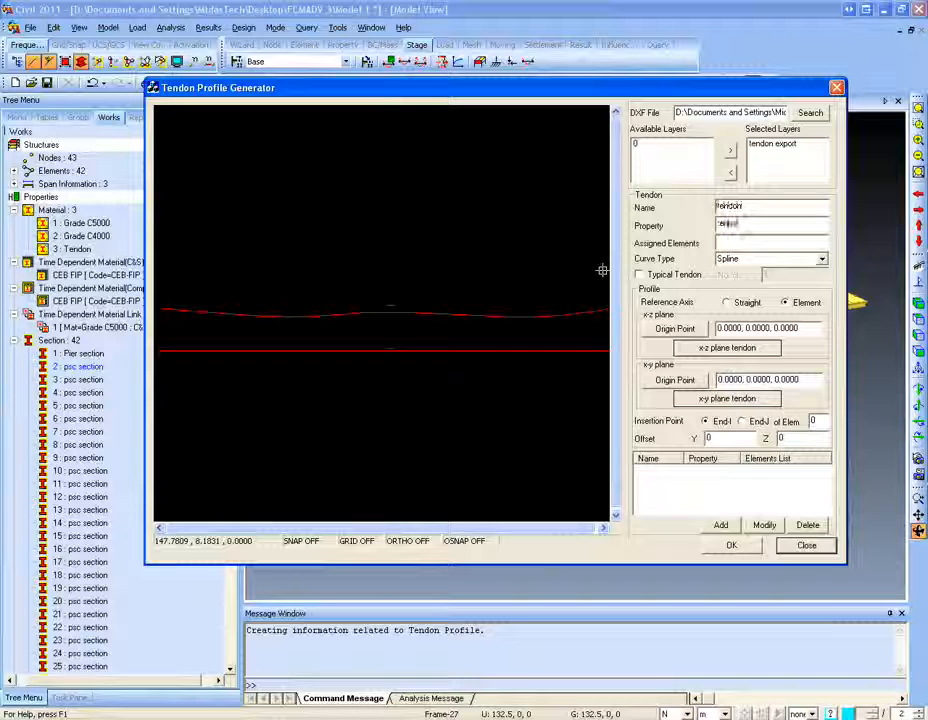
text(on)
key(Tab)
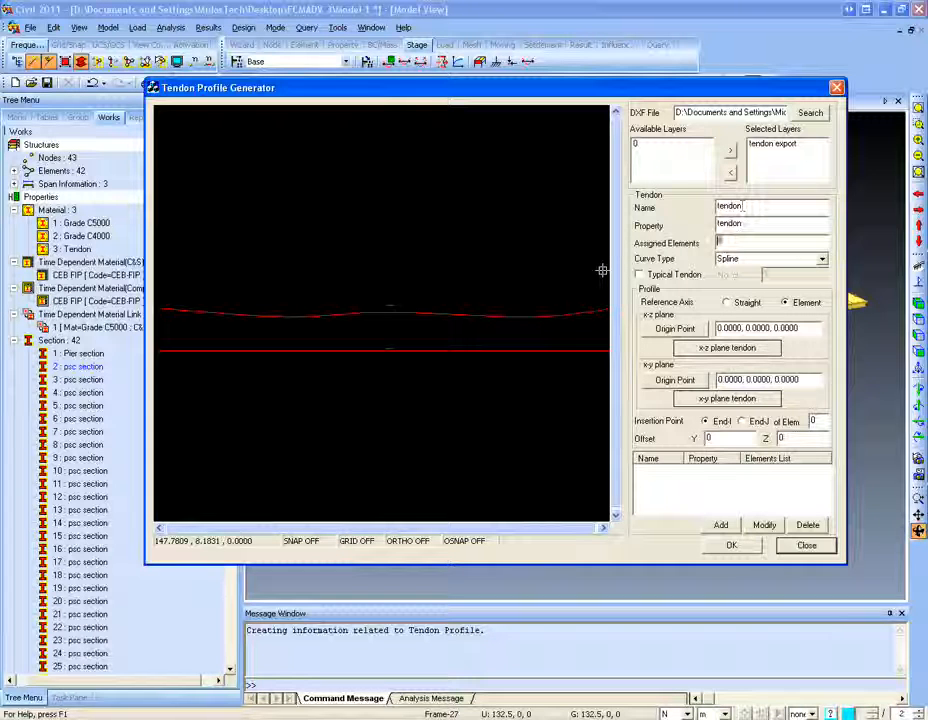
text(11 to 30)
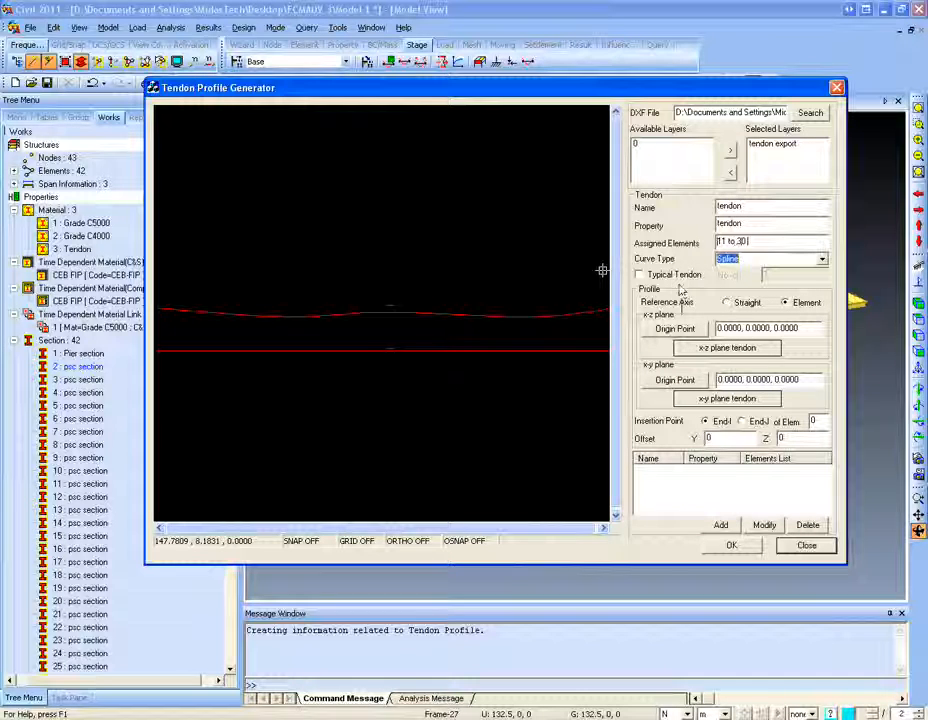
Step: Pick the curved line as x-z tendon with origin 50, 0, -0.1 and the straight line as x-y tendon with origin 50, -9.6, 0
click(668, 328)
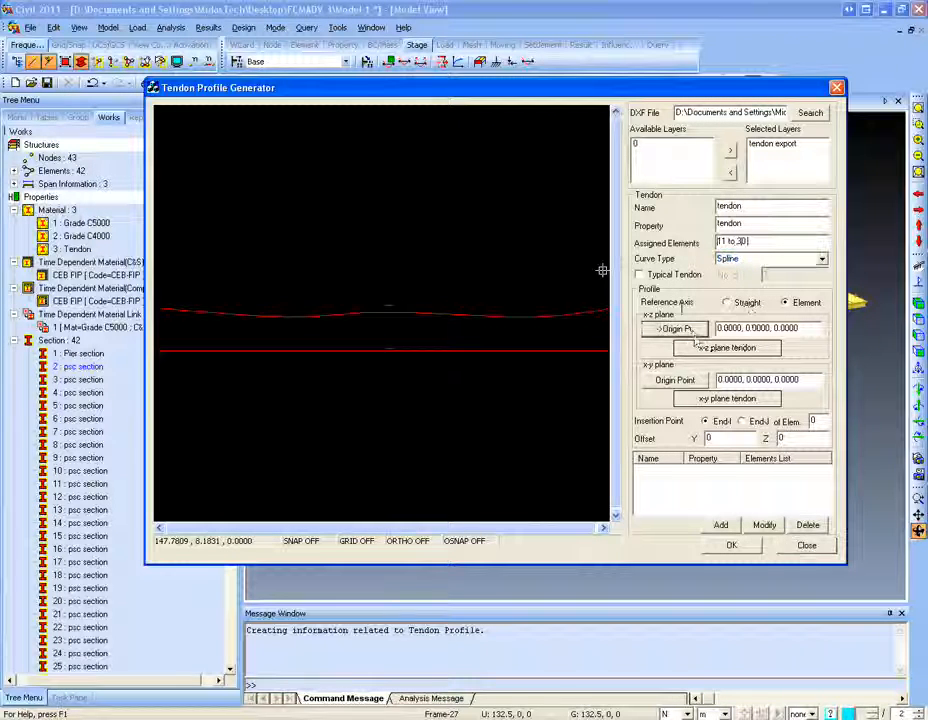
click(720, 349)
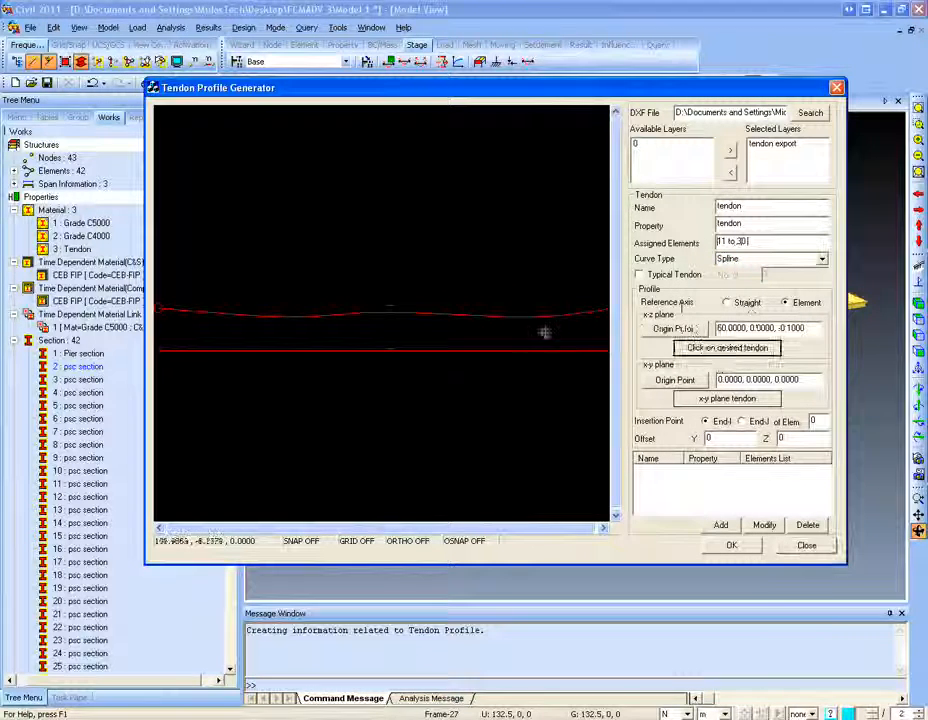
click(530, 318)
click(675, 381)
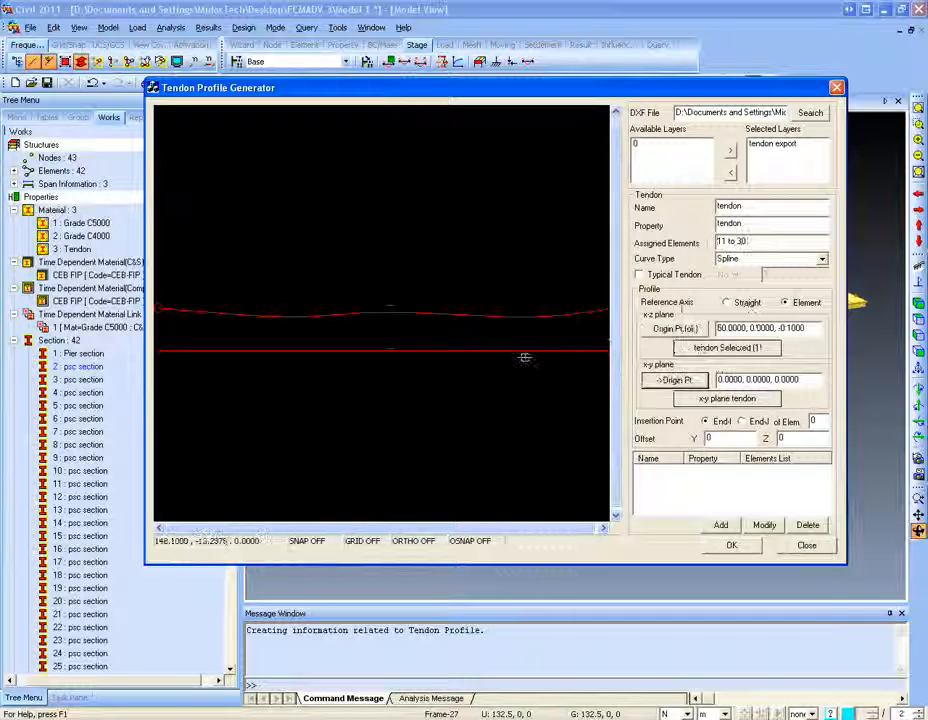
click(524, 352)
click(677, 401)
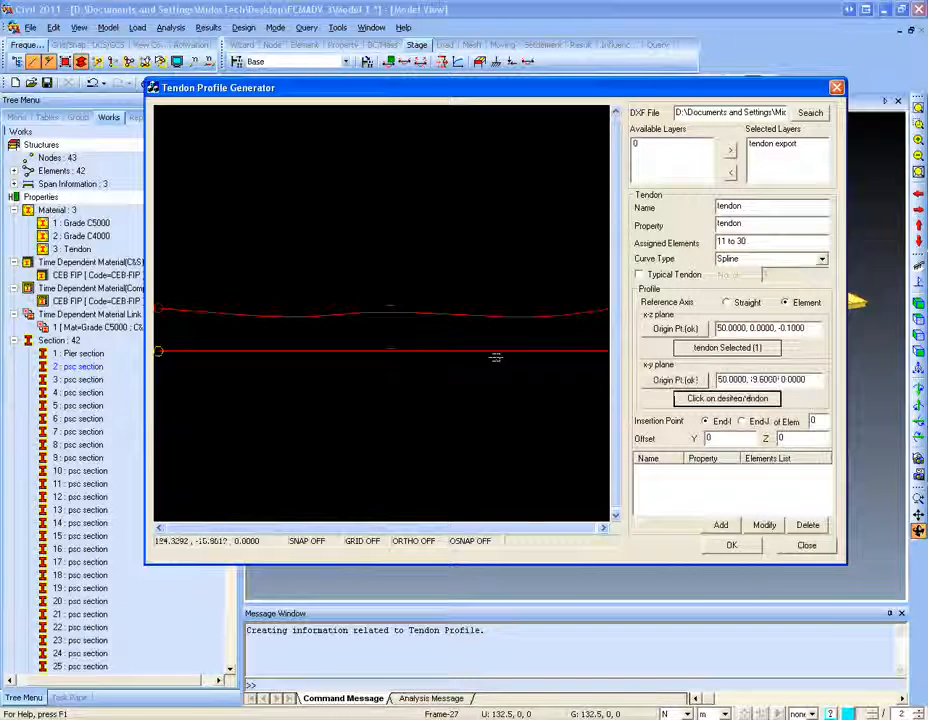
click(495, 352)
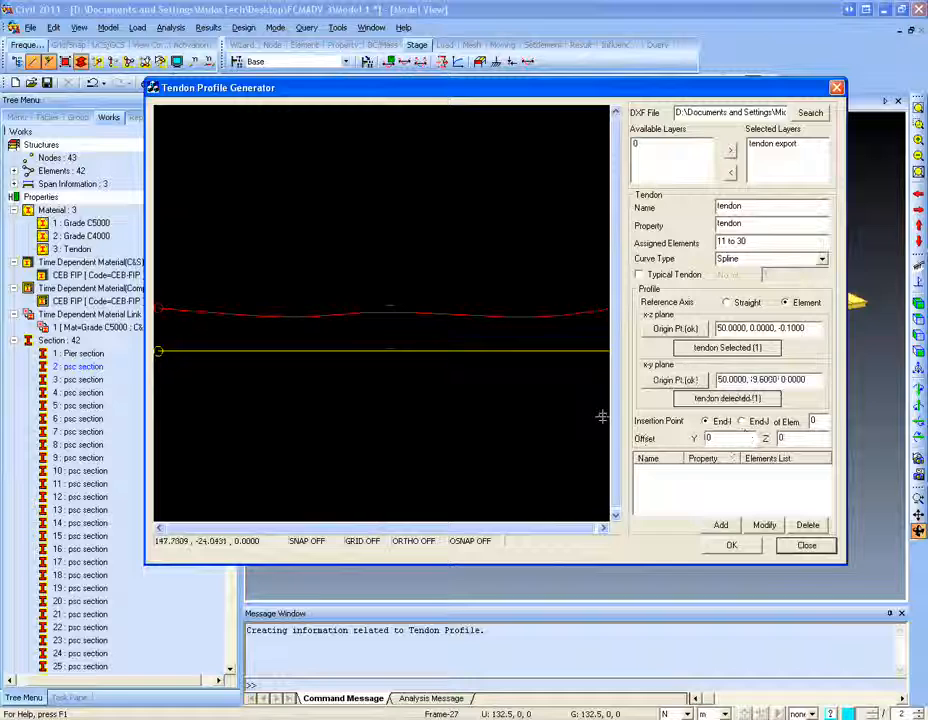
Step: Set the insertion point to End-I of element 11, add the tendon to the list and generate the profile text file
drag(820, 421, 742, 412)
text(11)
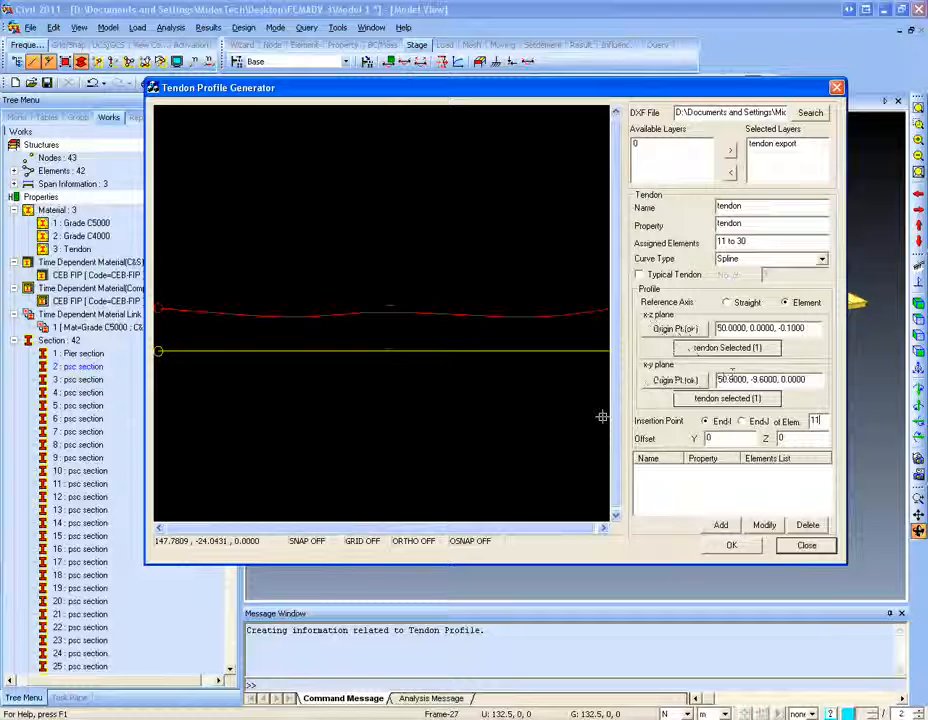
click(721, 526)
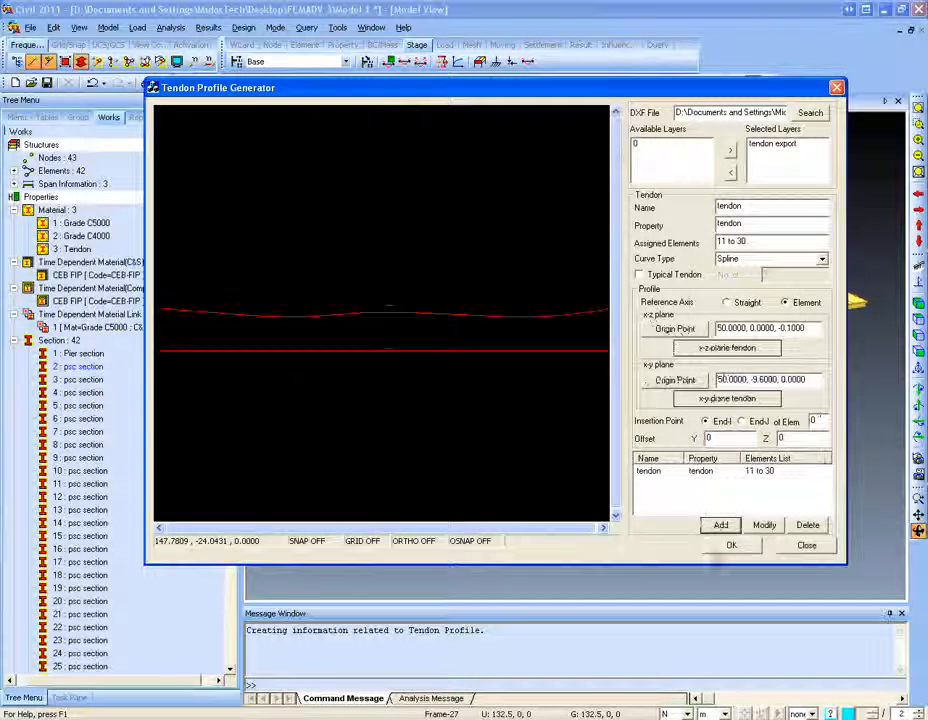
click(731, 545)
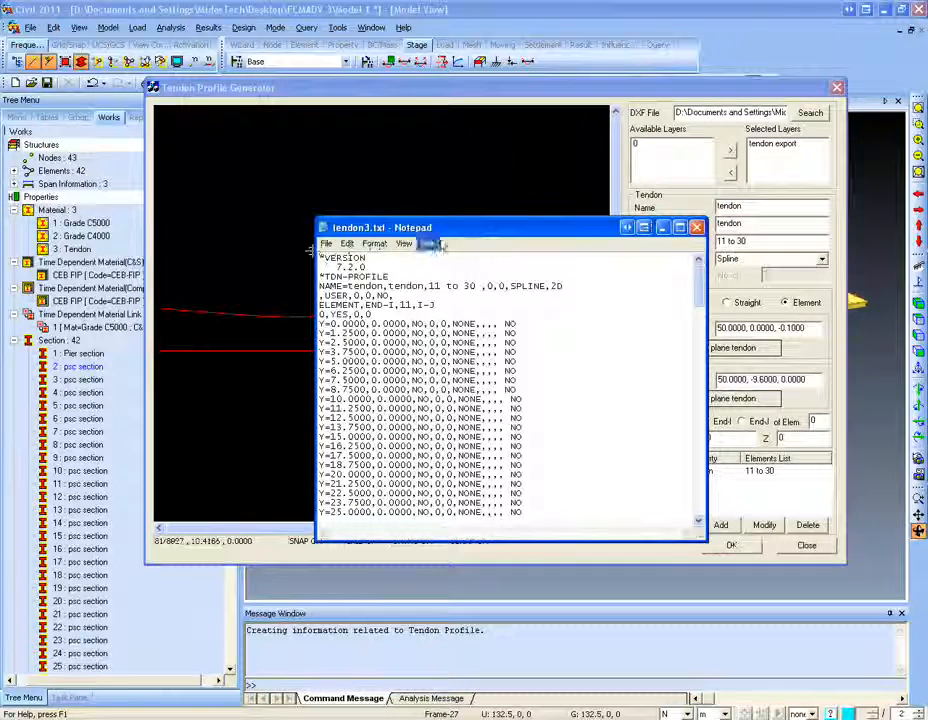
Step: Copy the entire contents of tendon3.txt, then close the file and the Tendon Profile Generator
key(ctrl+a)
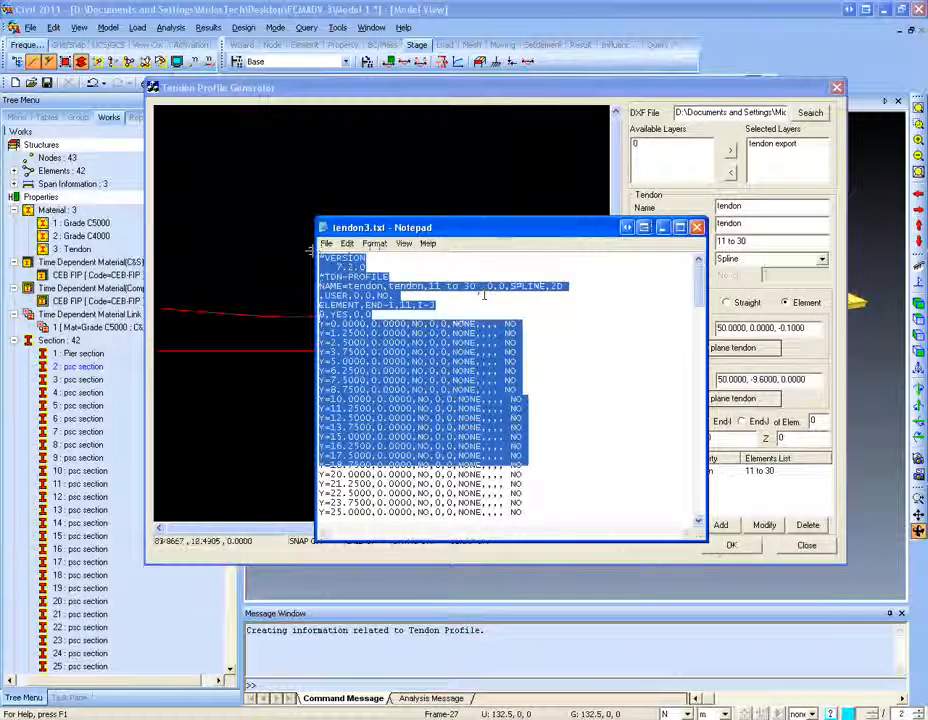
scroll(484, 295, down, 20)
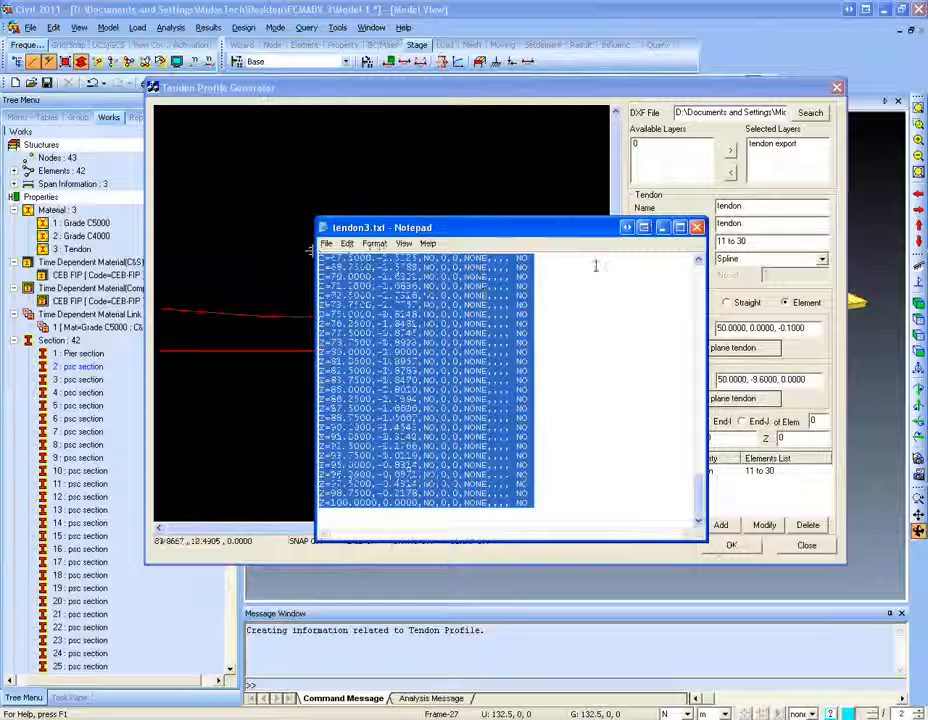
click(697, 228)
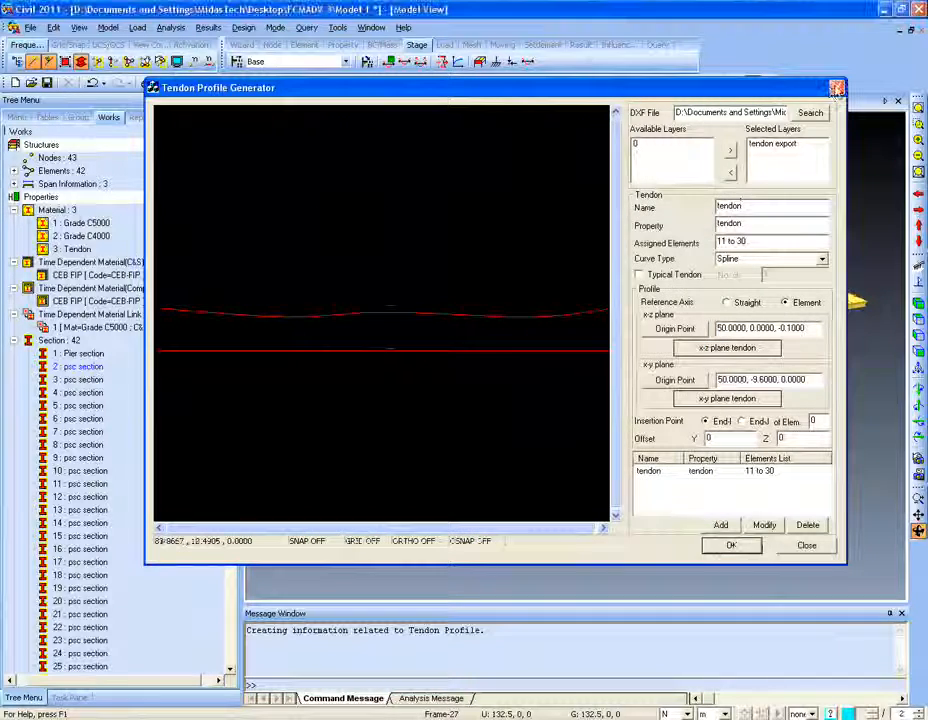
click(836, 88)
Step: Paste the copied tendon profile data into the MCT Command Shell, run it and close the shell
click(337, 28)
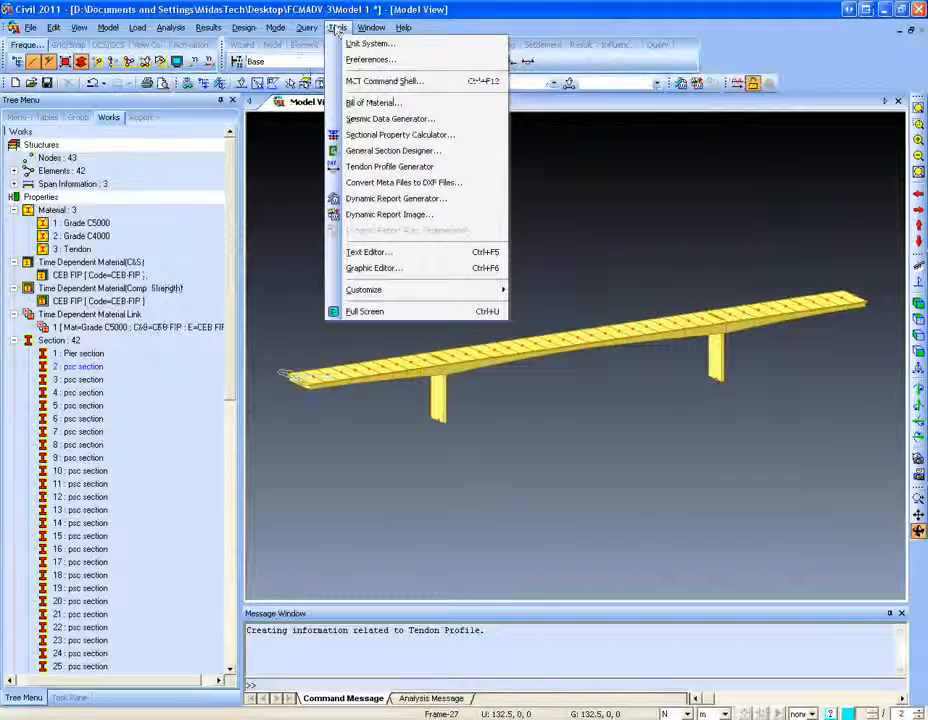
click(380, 81)
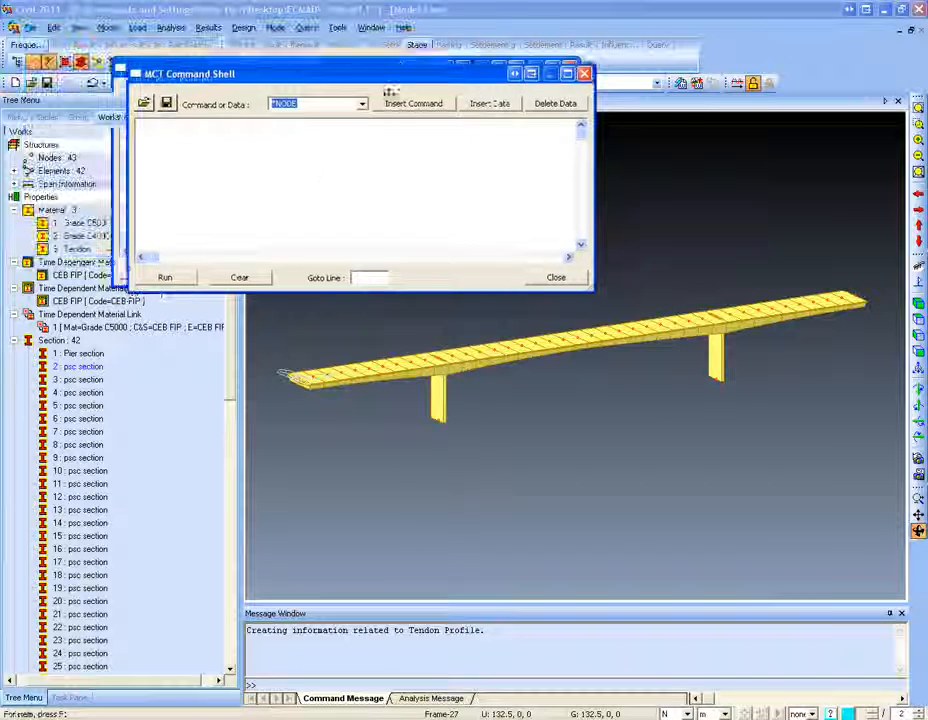
click(327, 174)
key(ctrl+v)
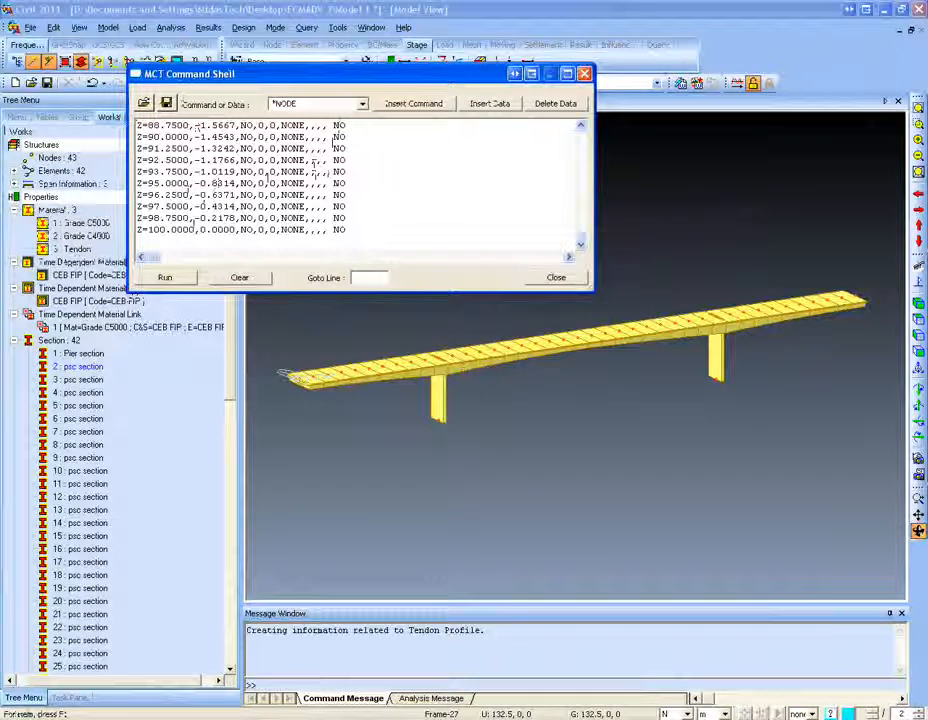
click(176, 276)
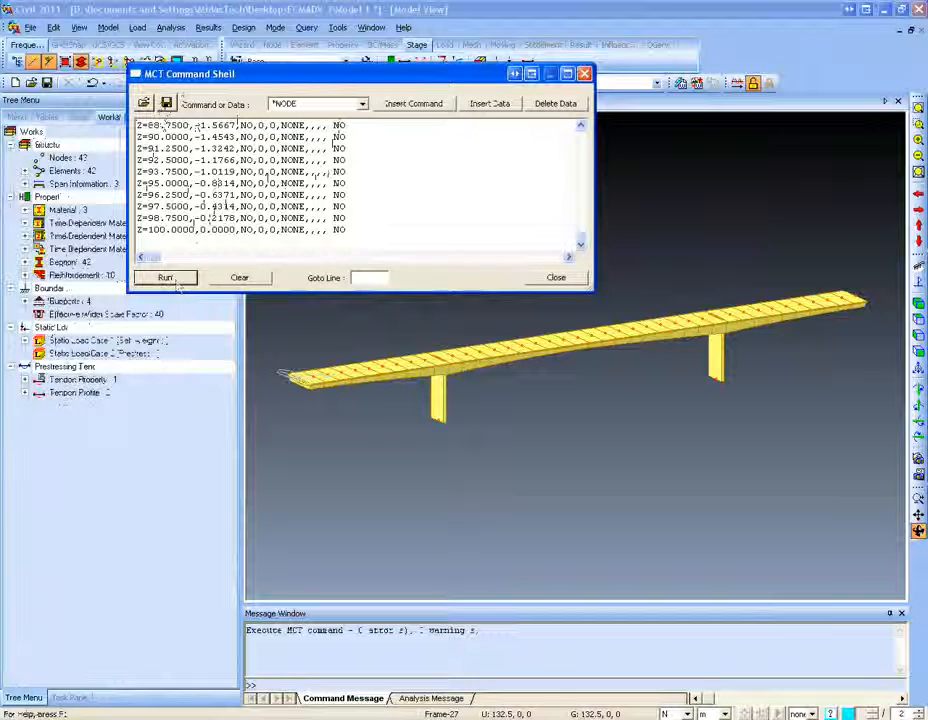
click(585, 74)
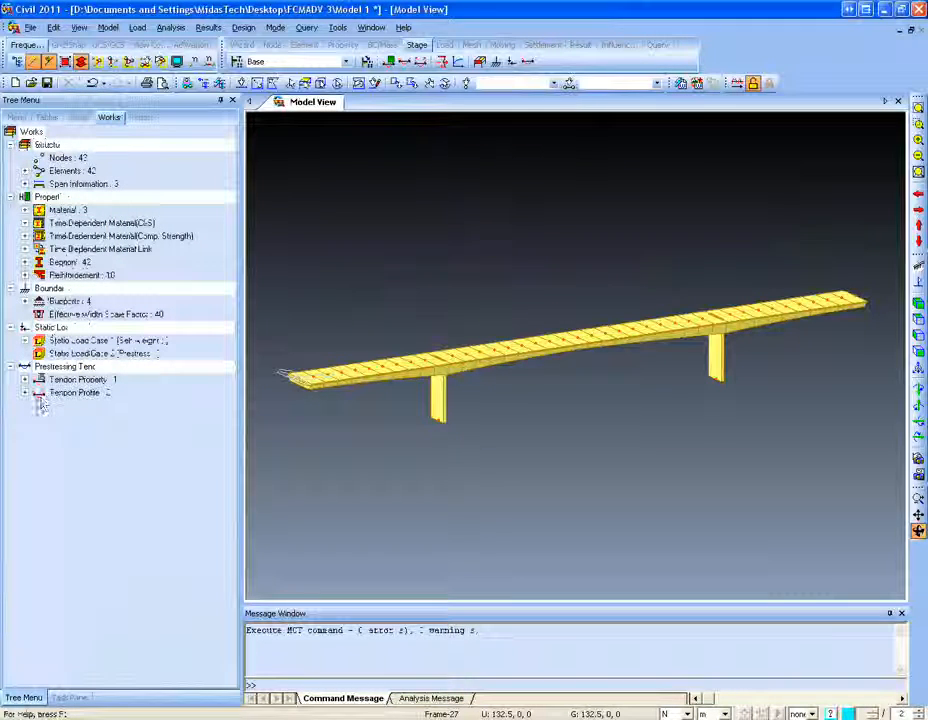
Step: Display the imported tendon profile and examine its course along the middle span in the front view
right_click(92, 406)
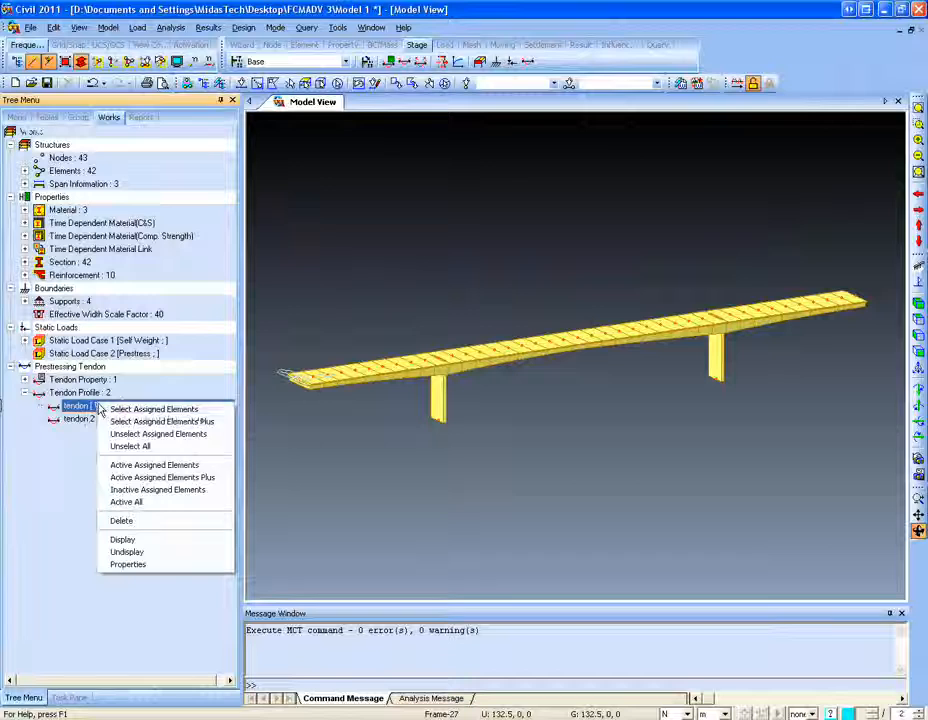
click(145, 541)
drag(718, 504, 676, 492)
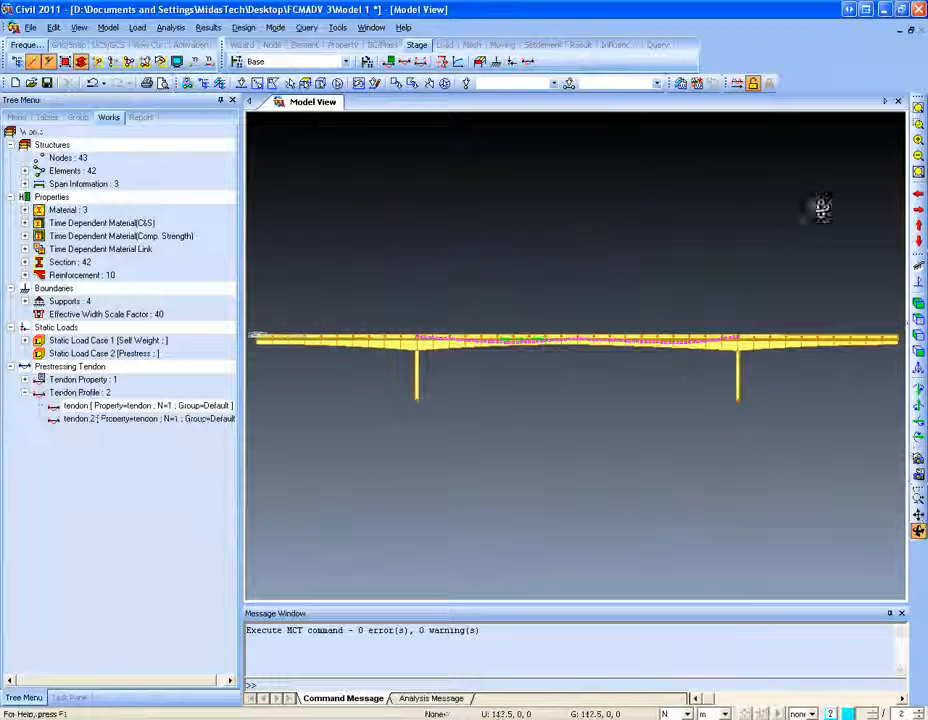
click(919, 350)
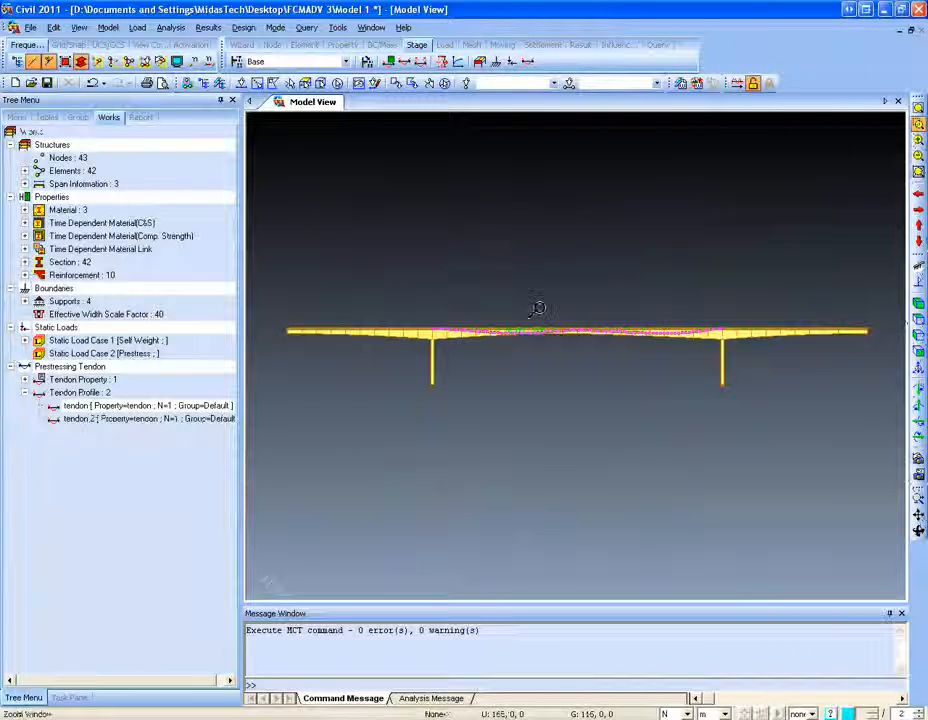
drag(421, 305, 595, 394)
drag(302, 209, 613, 368)
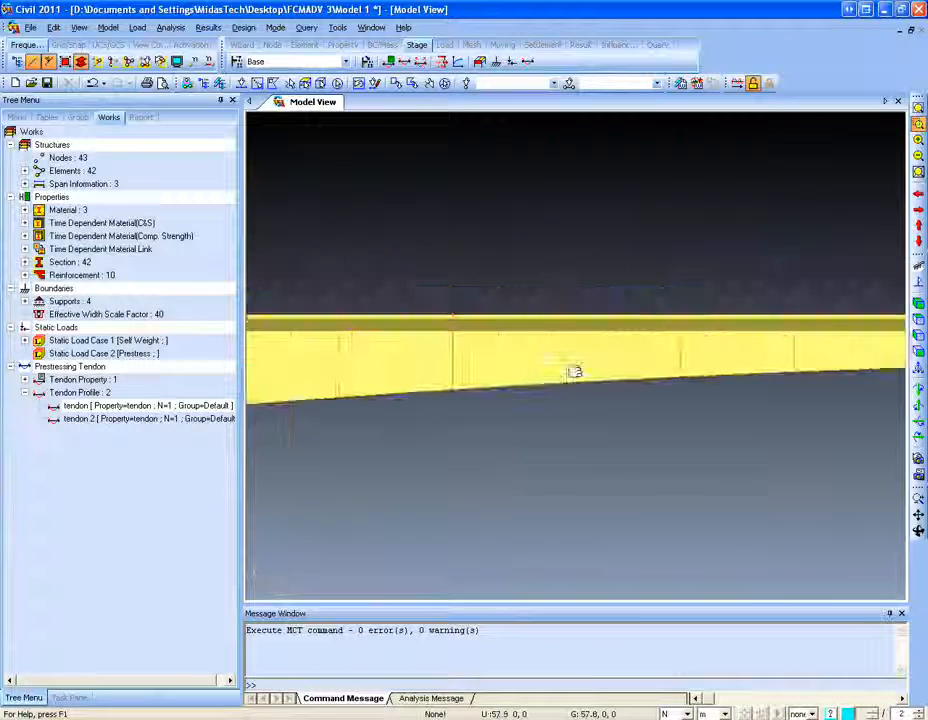
middle_drag(573, 371, 402, 343)
scroll(424, 331, down, 5)
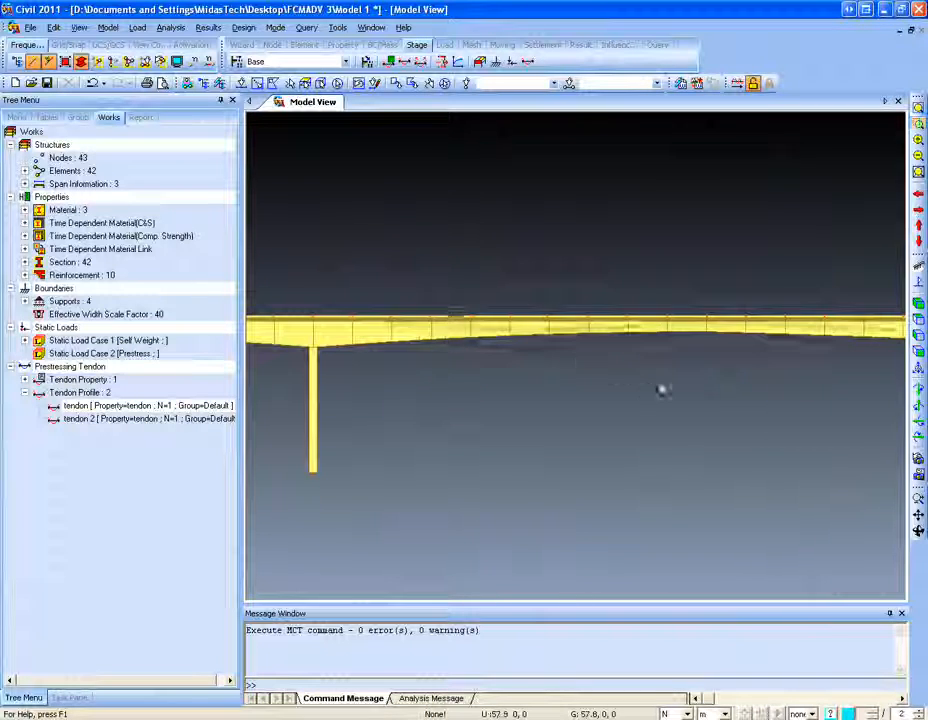
middle_drag(662, 390, 614, 423)
scroll(541, 375, down, 1)
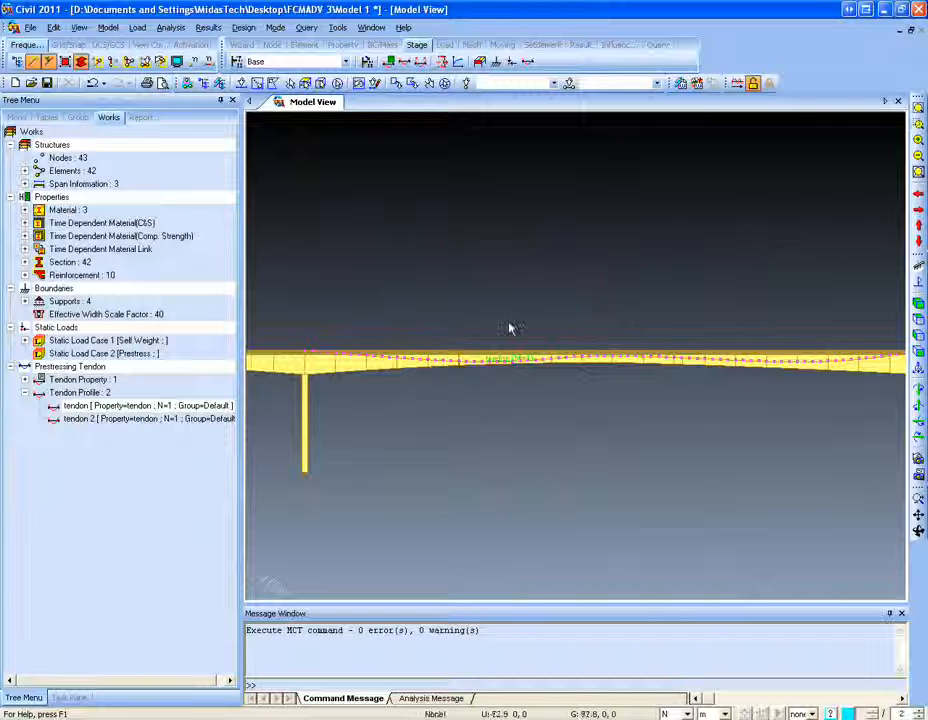
Step: Return to the isometric view and review the model, top/bottom tendon and web tendon settings of the ILM Bridge Model wizard without applying them
click(918, 304)
ctrl+middle_drag(489, 468, 505, 508)
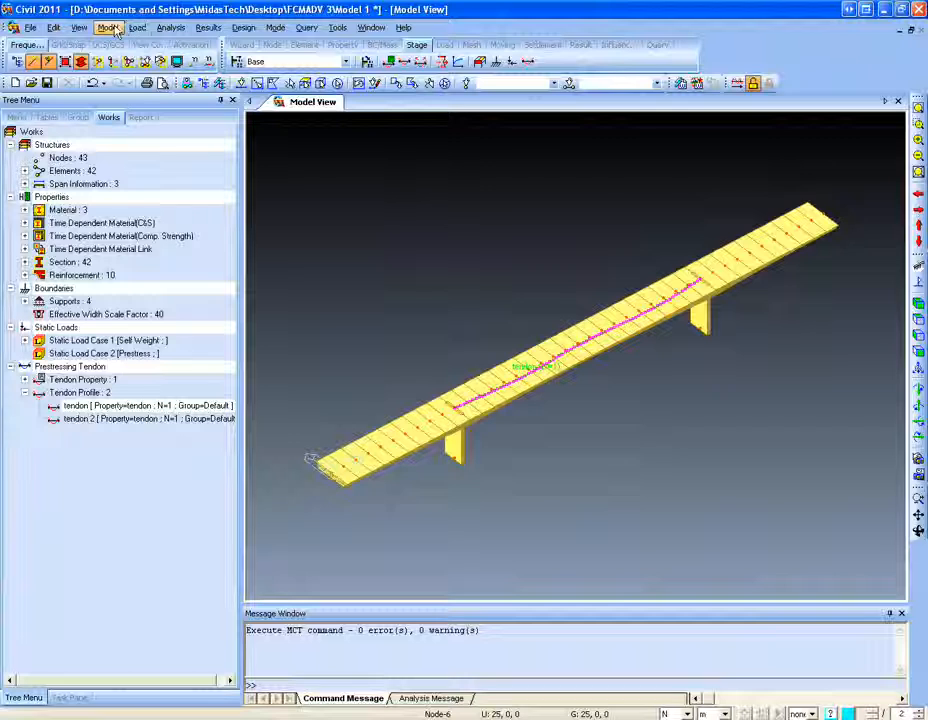
click(113, 28)
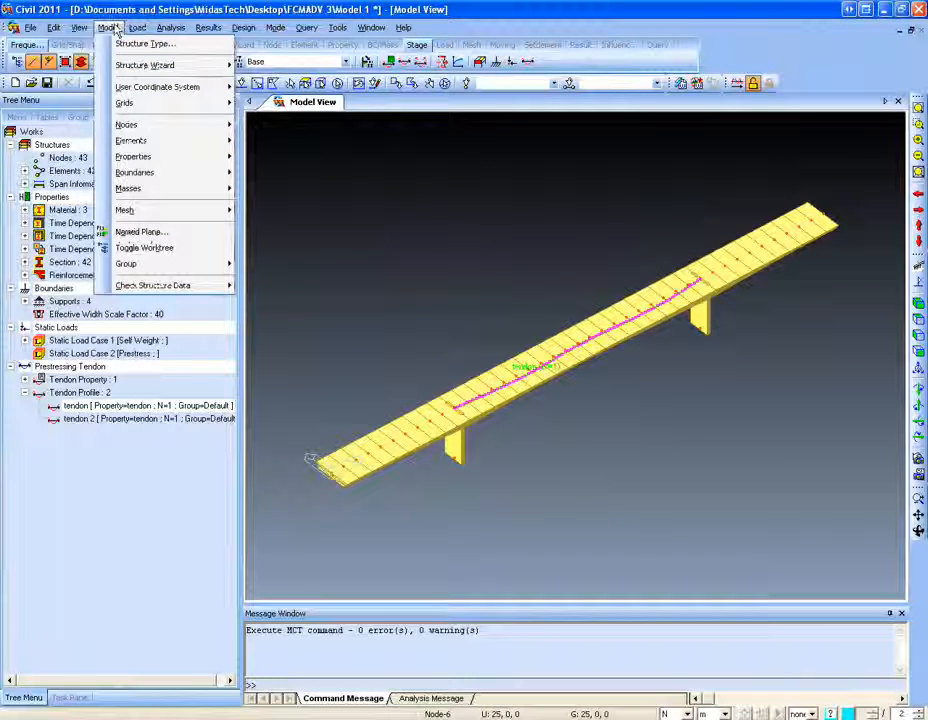
mouse_move(131, 72)
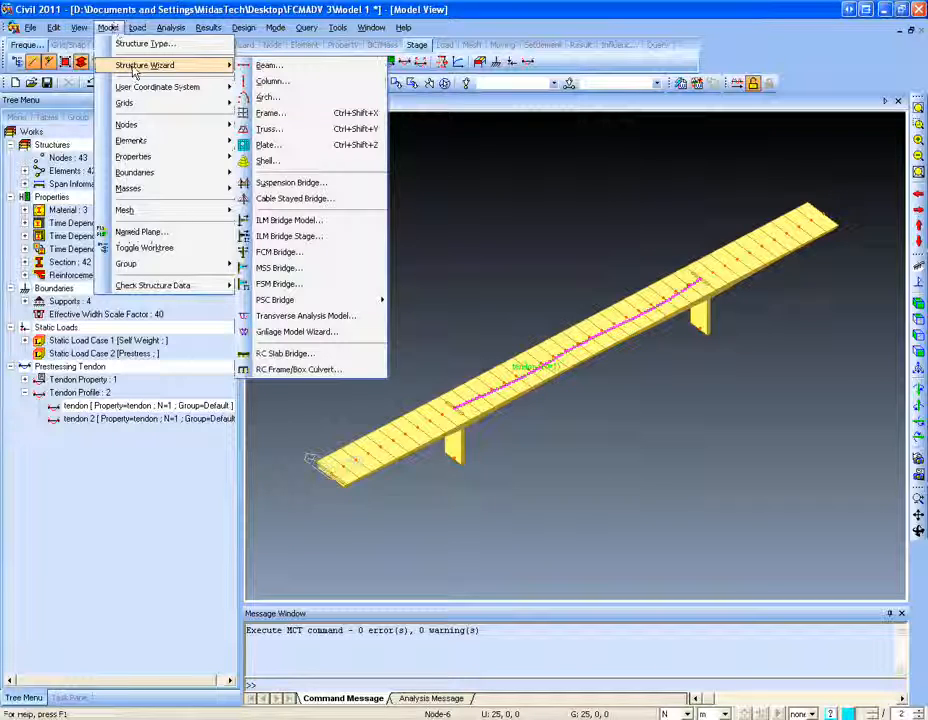
click(295, 222)
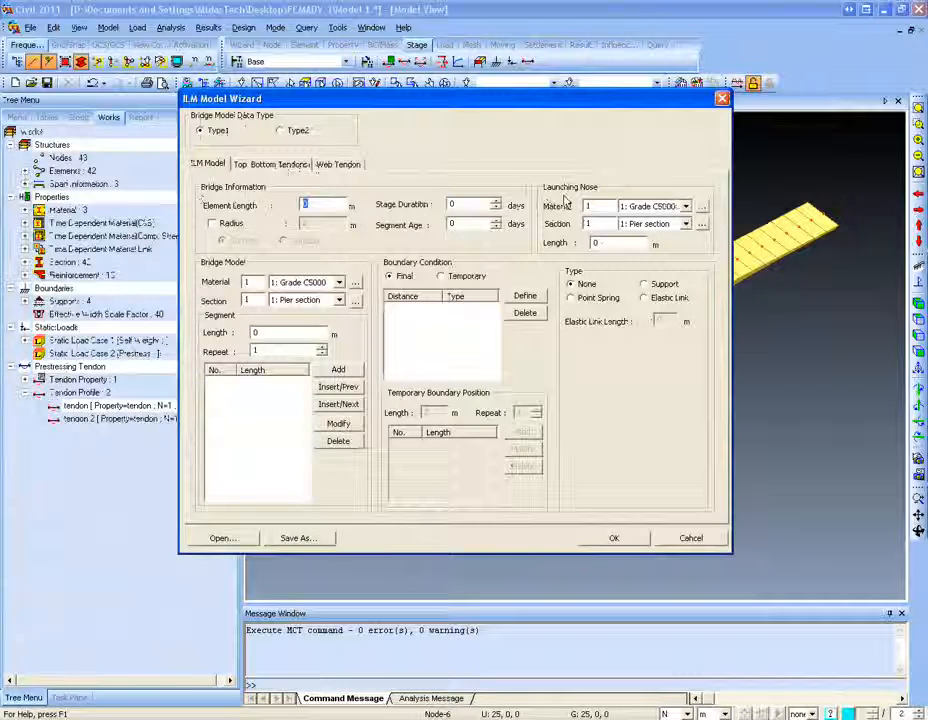
click(270, 164)
click(339, 164)
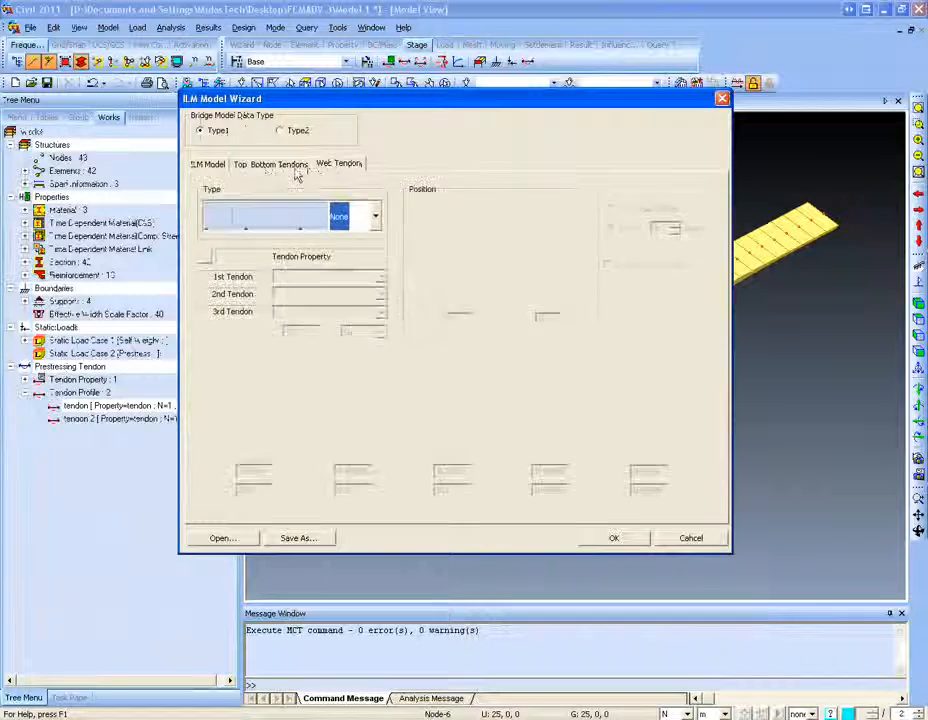
click(270, 164)
click(208, 164)
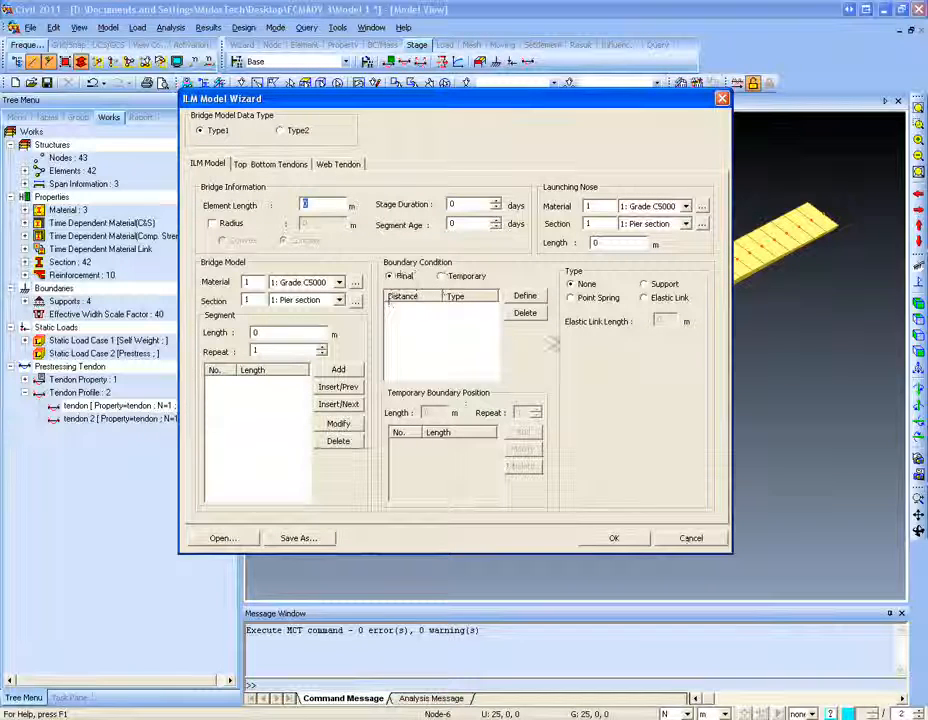
click(676, 538)
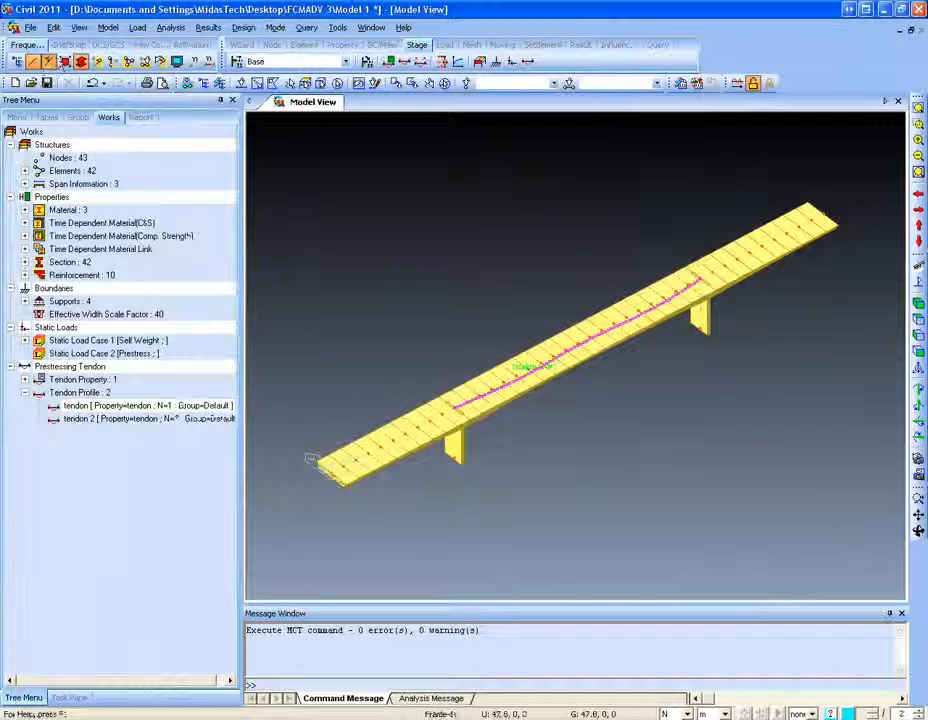
Step: Review the launching direction node fields in the ILM Bridge Stage wizard, then close it without entering anything
click(107, 27)
mouse_move(150, 65)
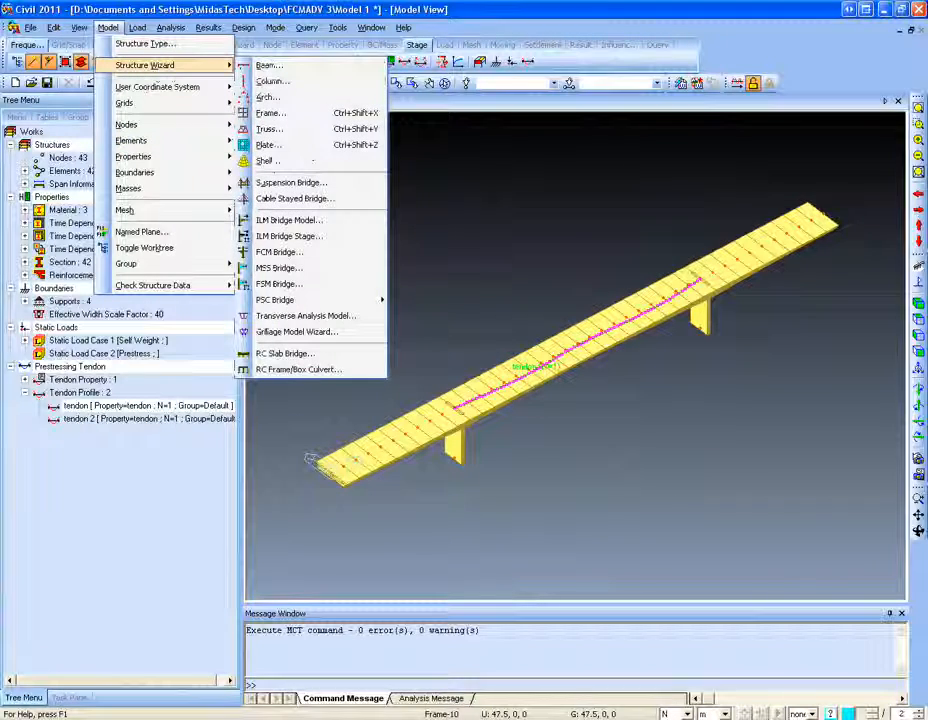
click(300, 238)
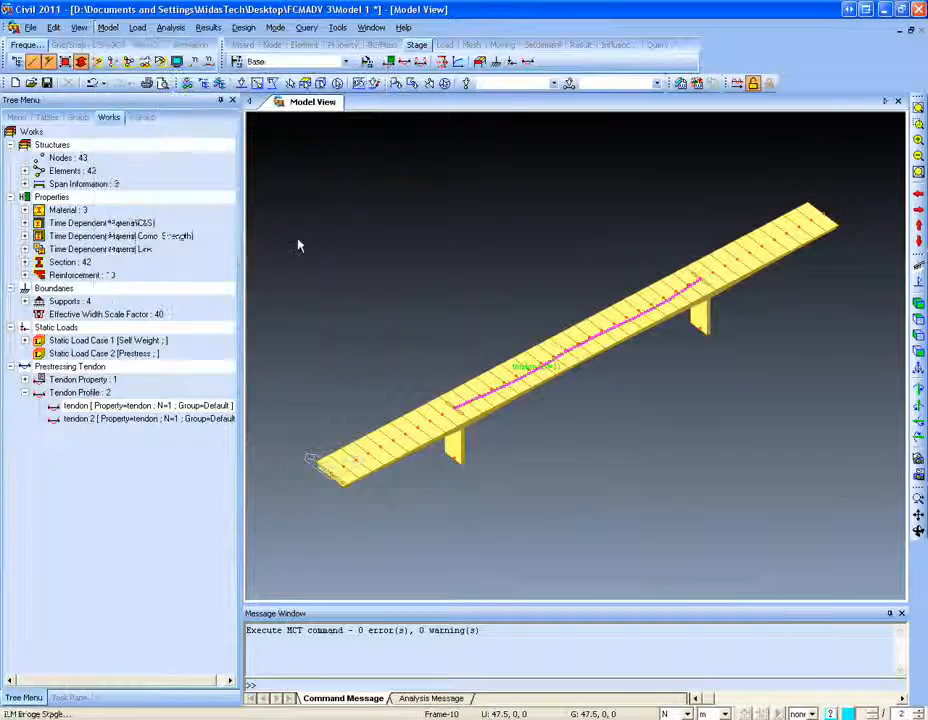
drag(193, 38, 283, 76)
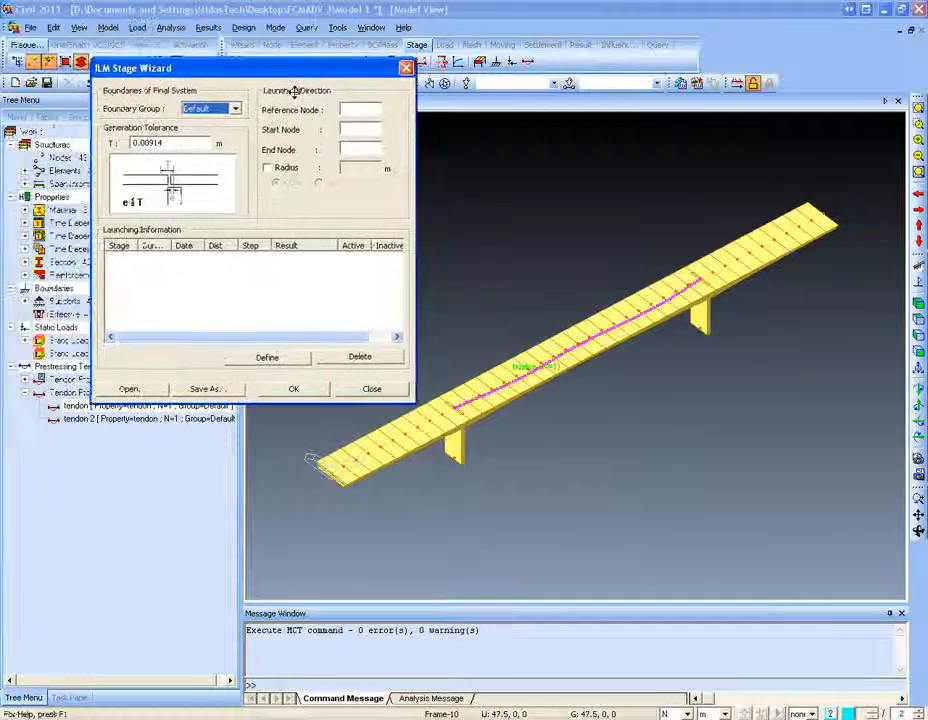
click(344, 106)
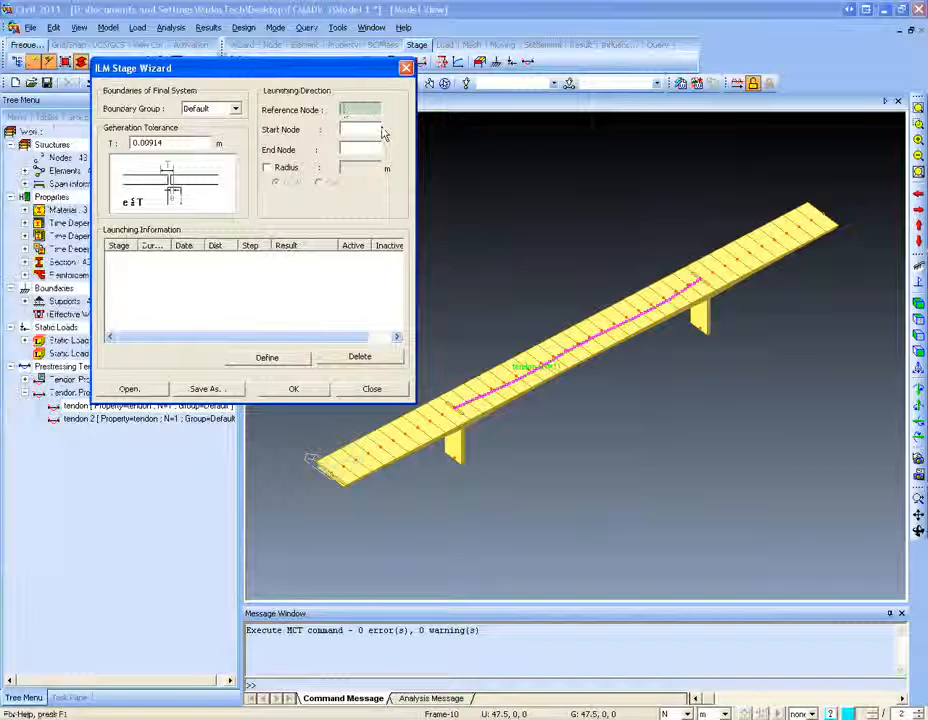
click(376, 129)
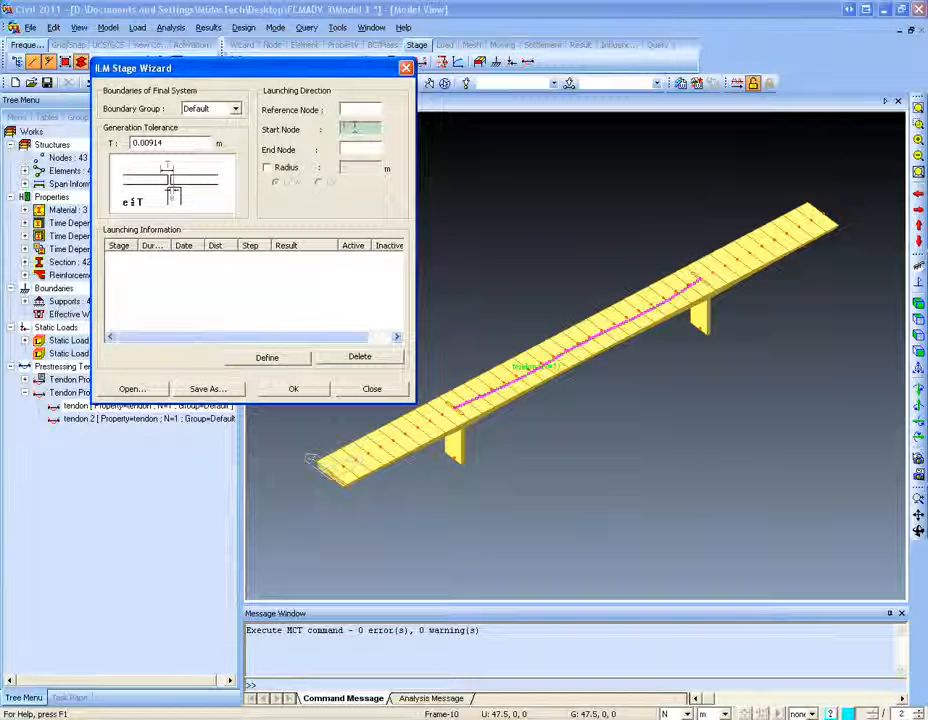
click(353, 147)
click(354, 108)
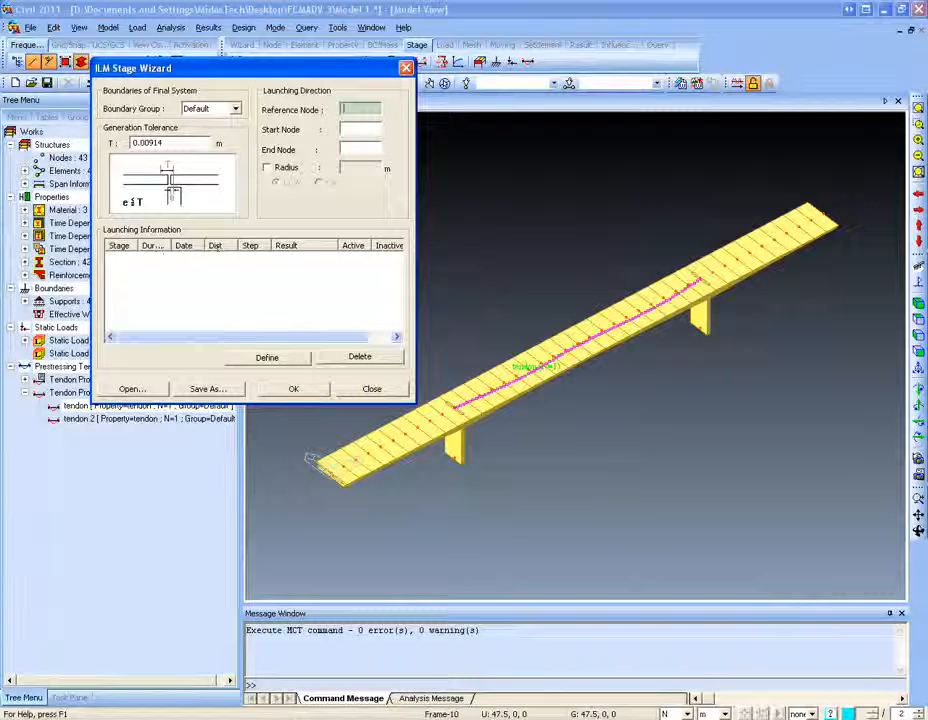
click(372, 388)
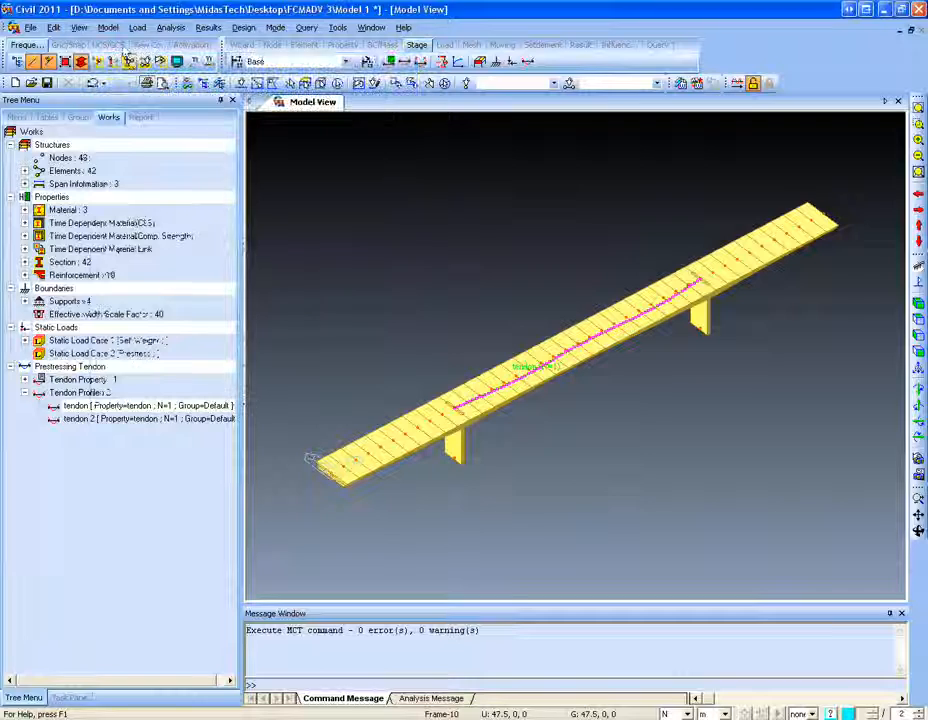
Step: Inspect the FCM Bridge wizard's model settings, switching the Radius option for curved bridges on and off again
click(107, 27)
mouse_move(123, 65)
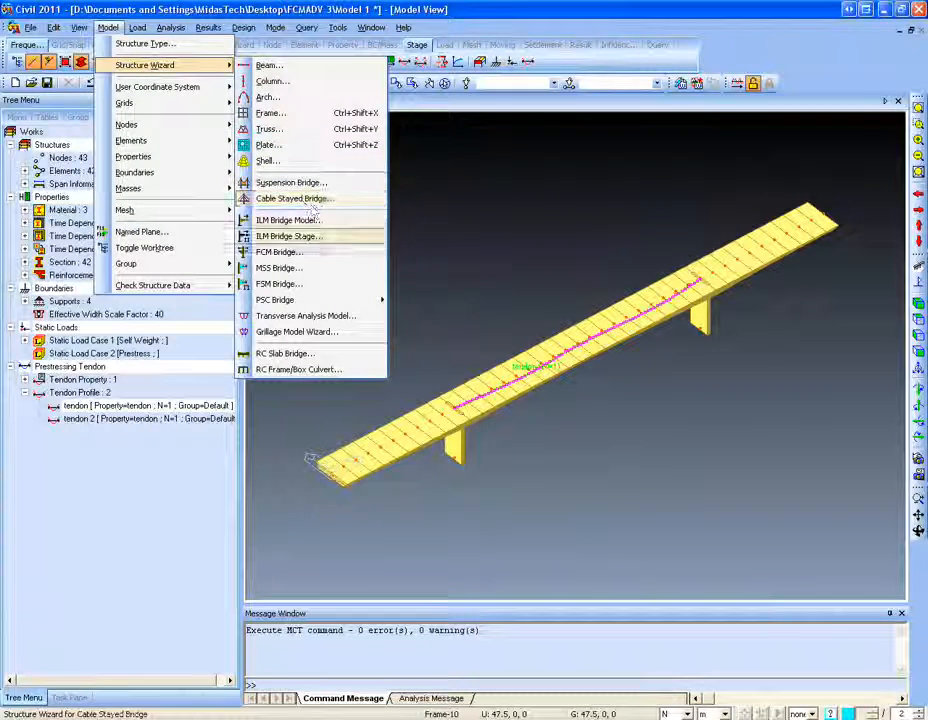
click(289, 236)
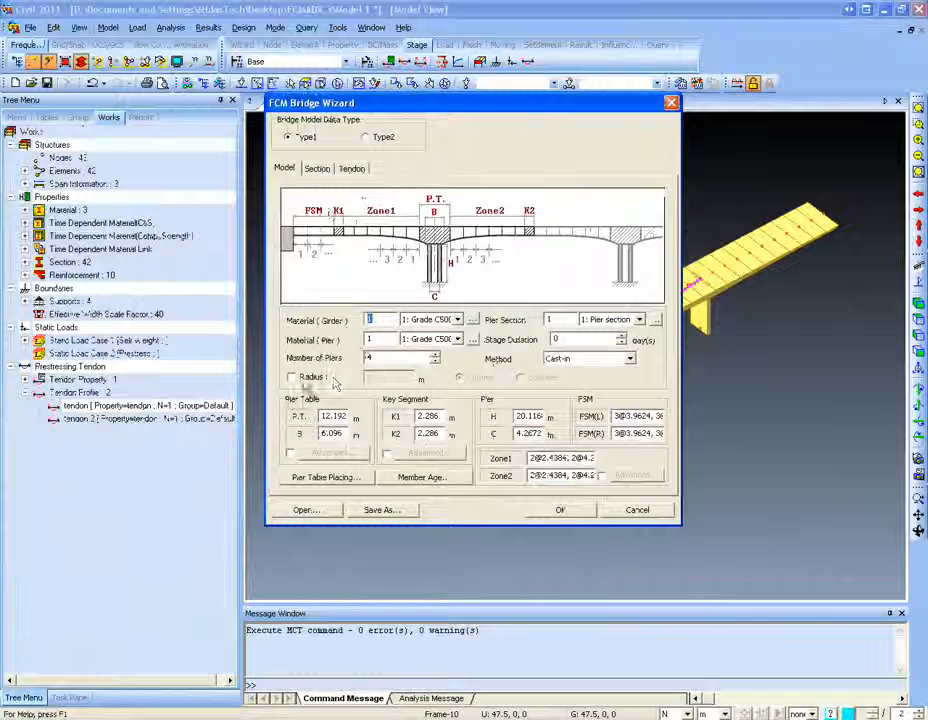
click(291, 377)
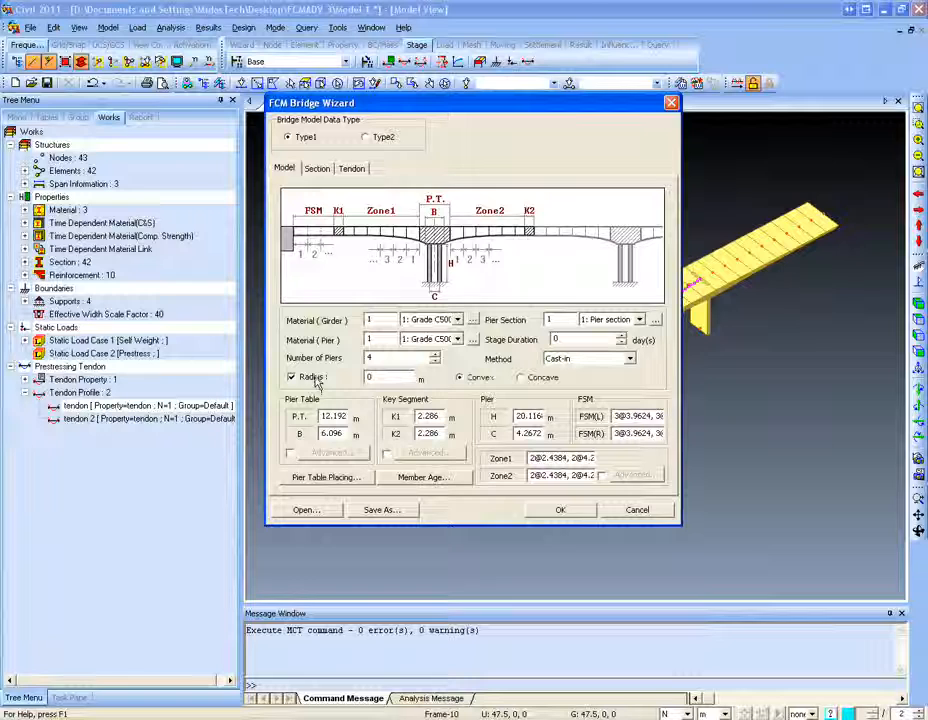
click(316, 382)
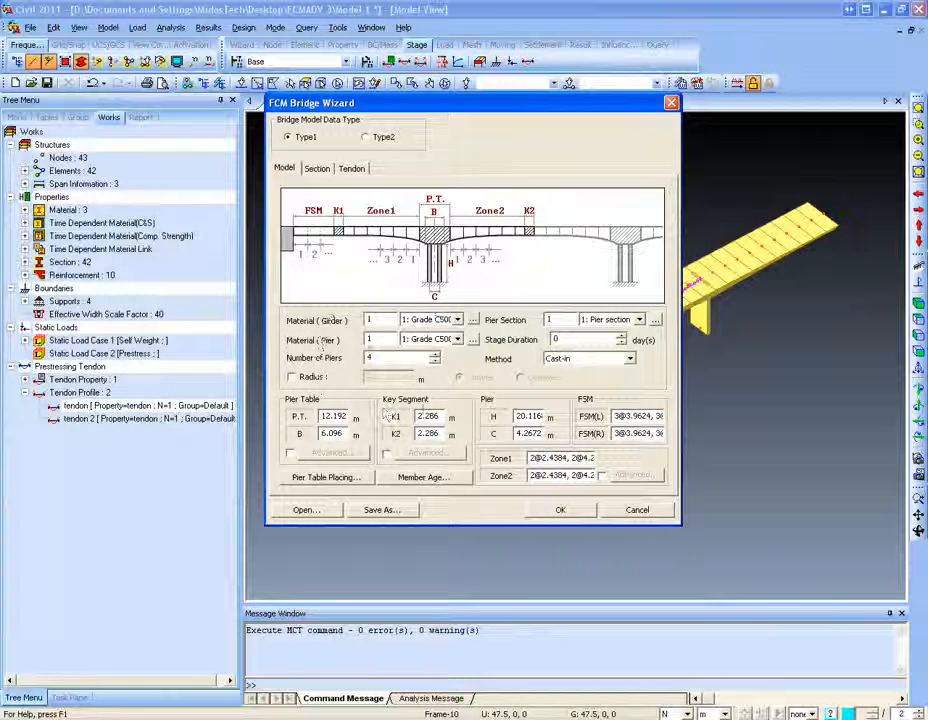
Step: Compare the FCM wizard's Type1 and Type2 section inputs, view the defined section list, and close the wizard without applying
click(318, 168)
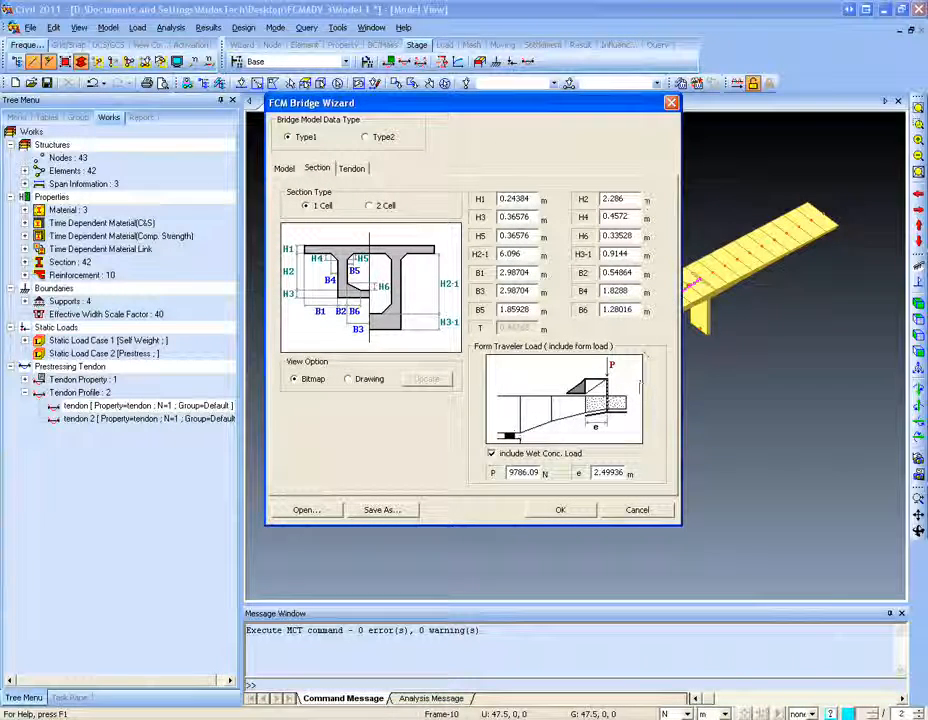
click(366, 137)
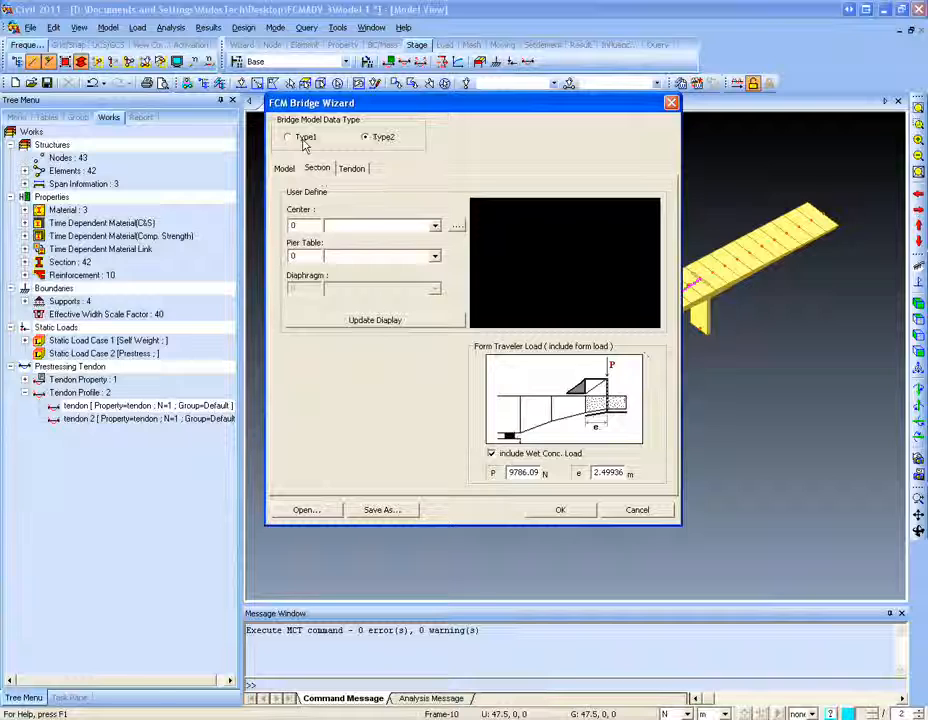
click(457, 225)
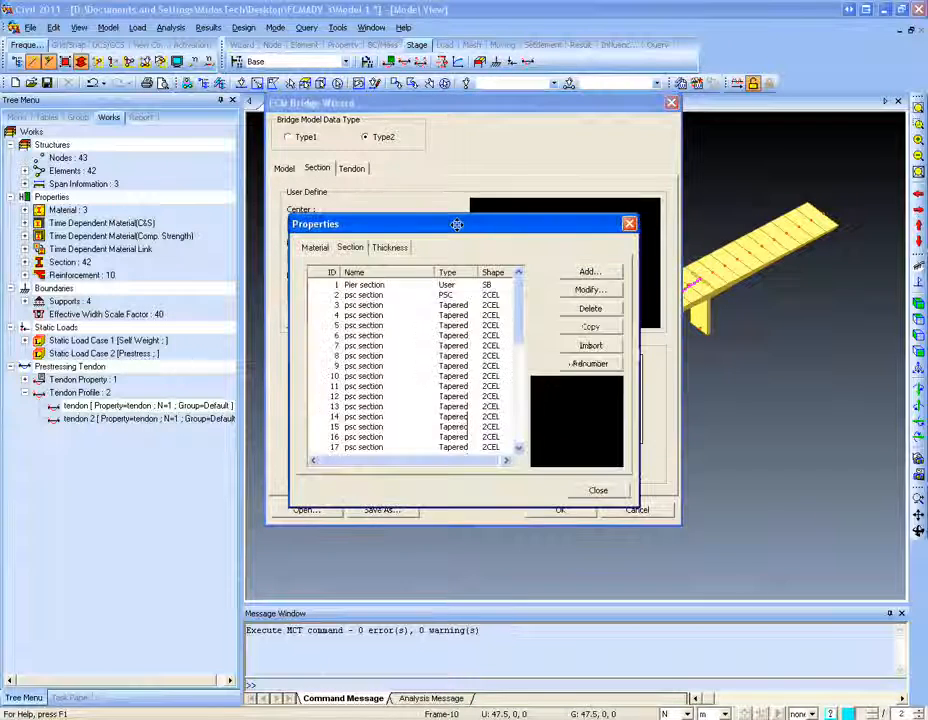
drag(457, 225, 449, 205)
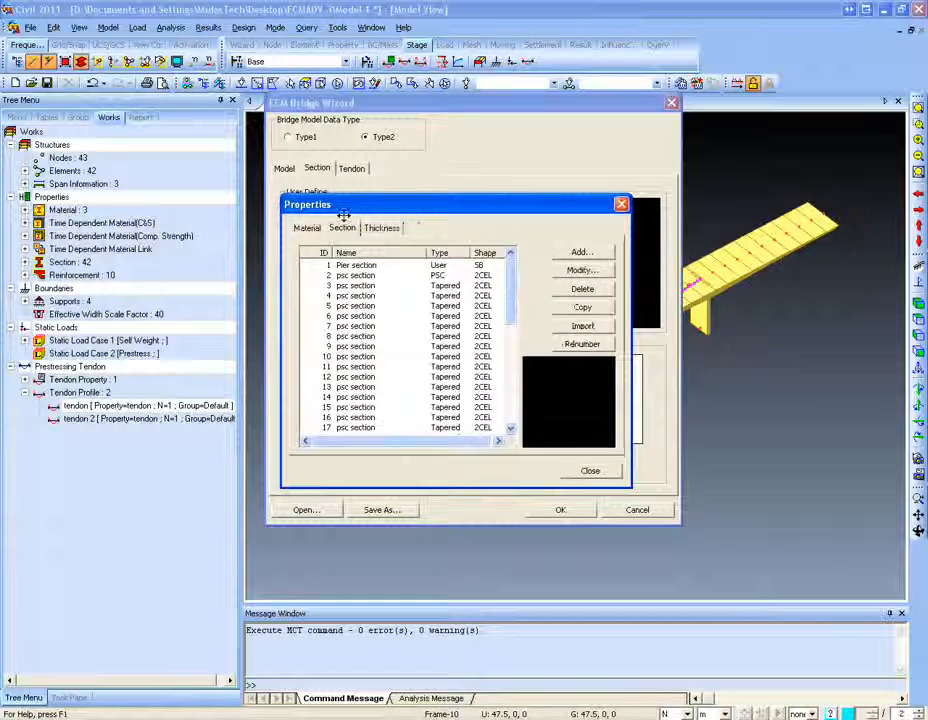
click(621, 204)
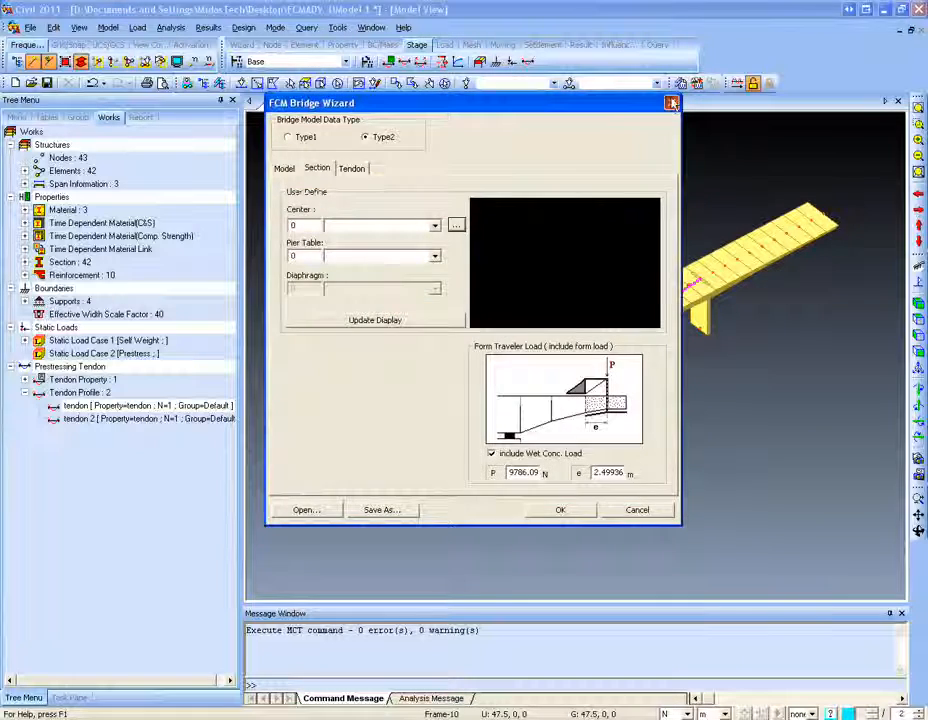
click(672, 104)
Step: Review the model settings and span diagram of the MSS Bridge wizard, then cancel it
click(107, 27)
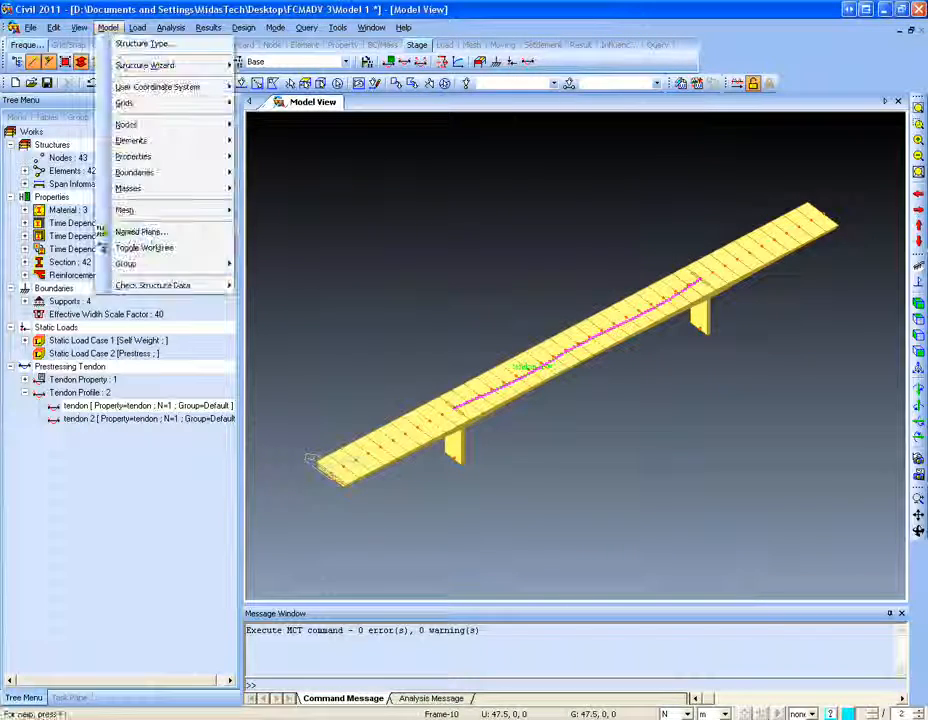
mouse_move(135, 72)
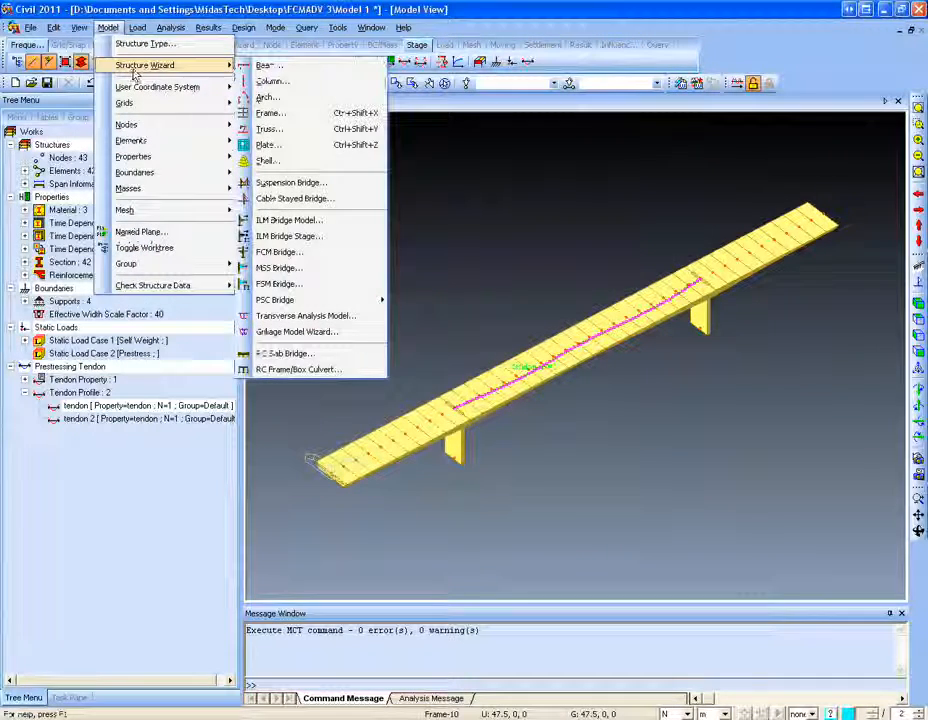
click(354, 269)
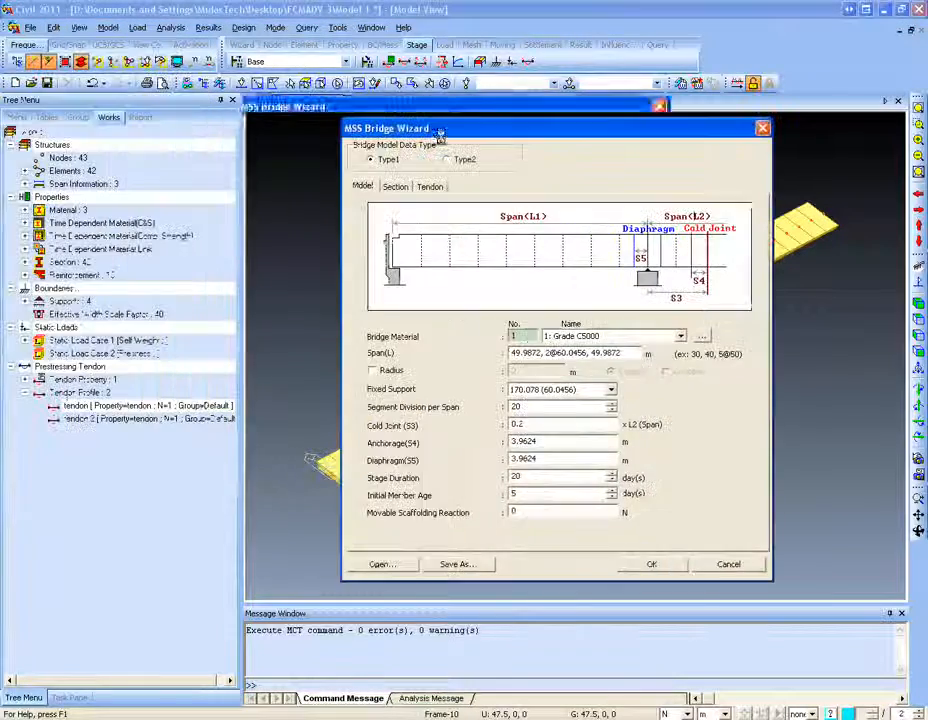
drag(440, 104, 327, 100)
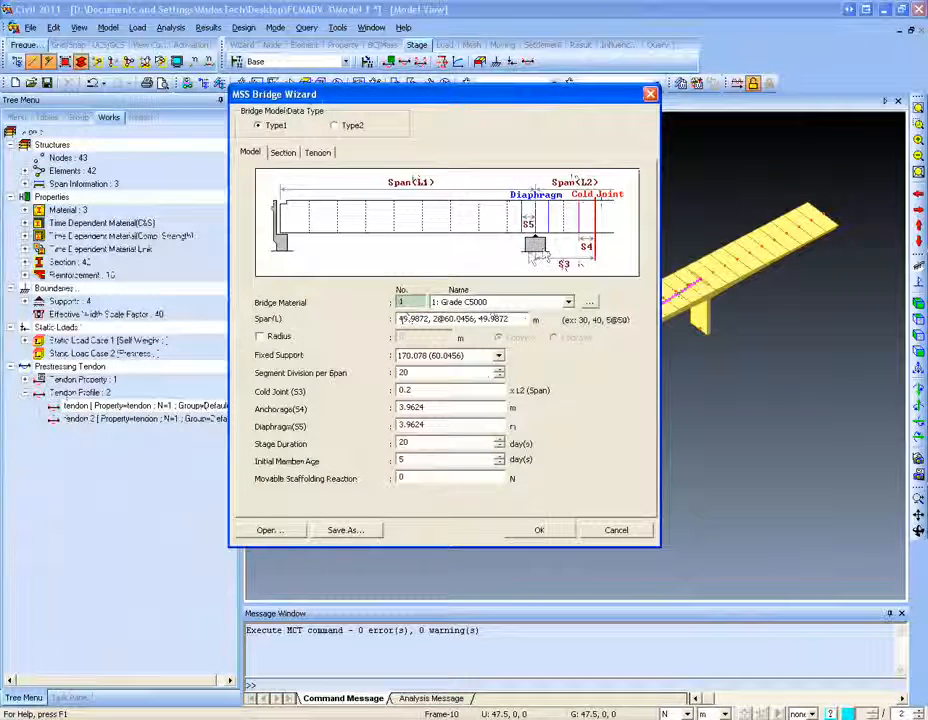
click(617, 531)
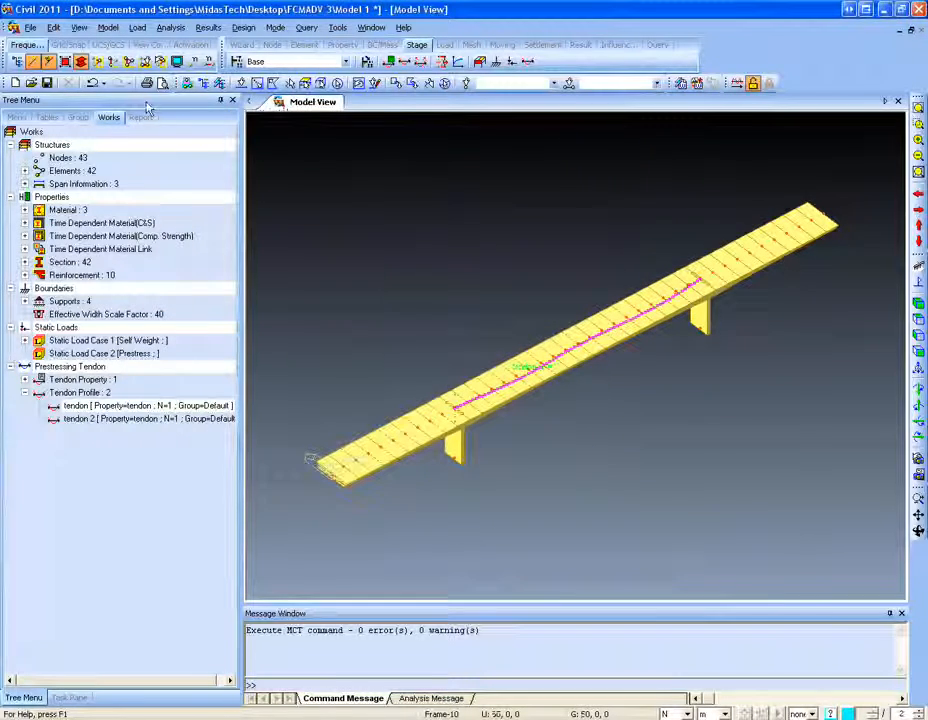
Step: Open the FSM Bridge wizard and review its model, section and tendon inputs for the Type1 data type
click(107, 27)
mouse_move(125, 66)
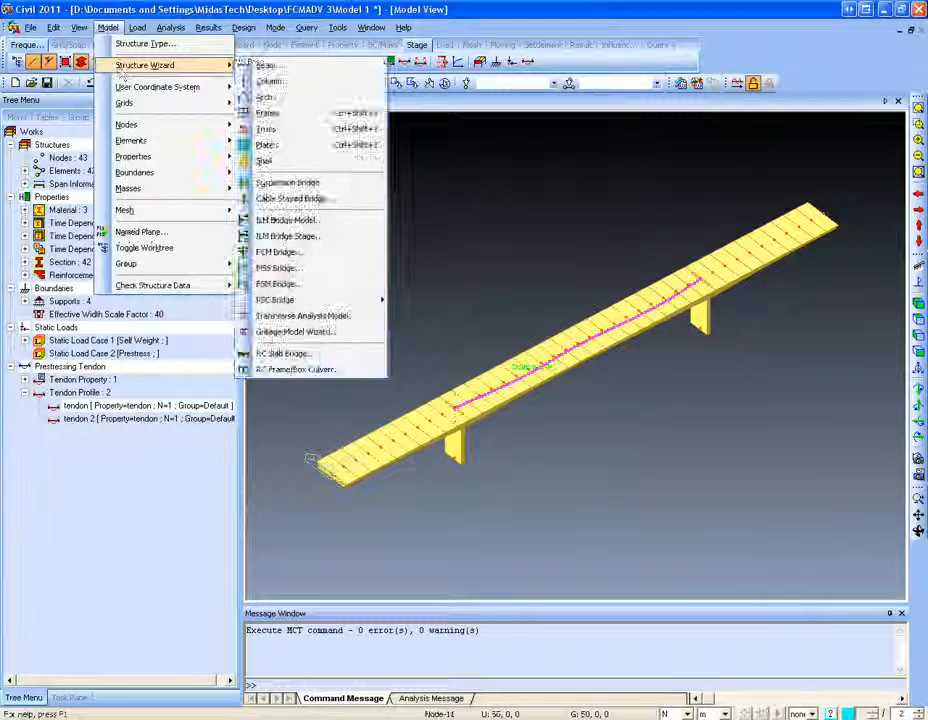
click(305, 285)
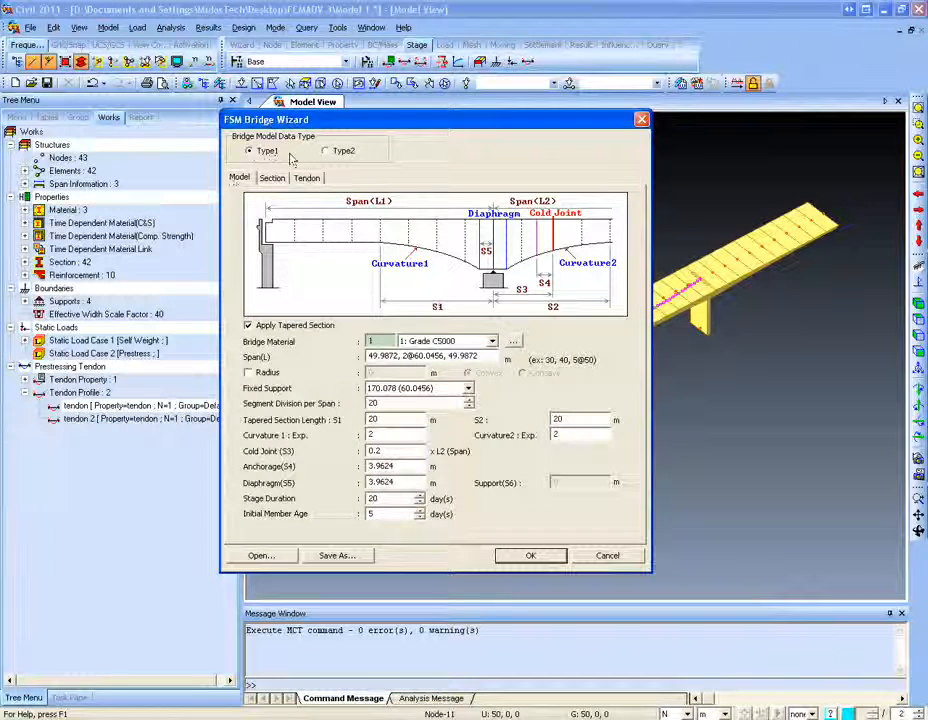
click(276, 181)
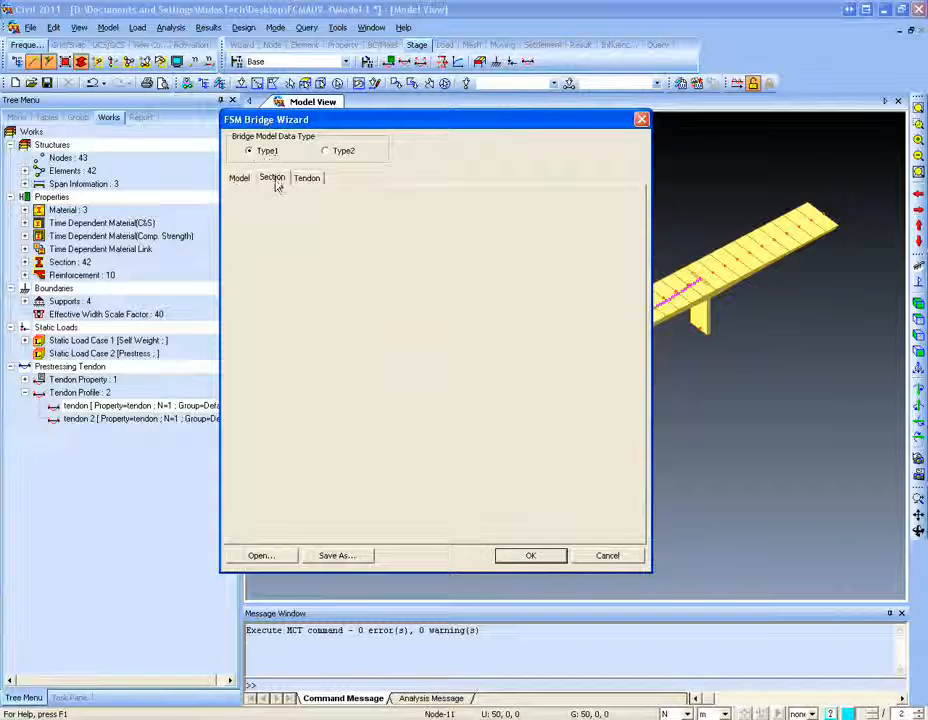
click(307, 179)
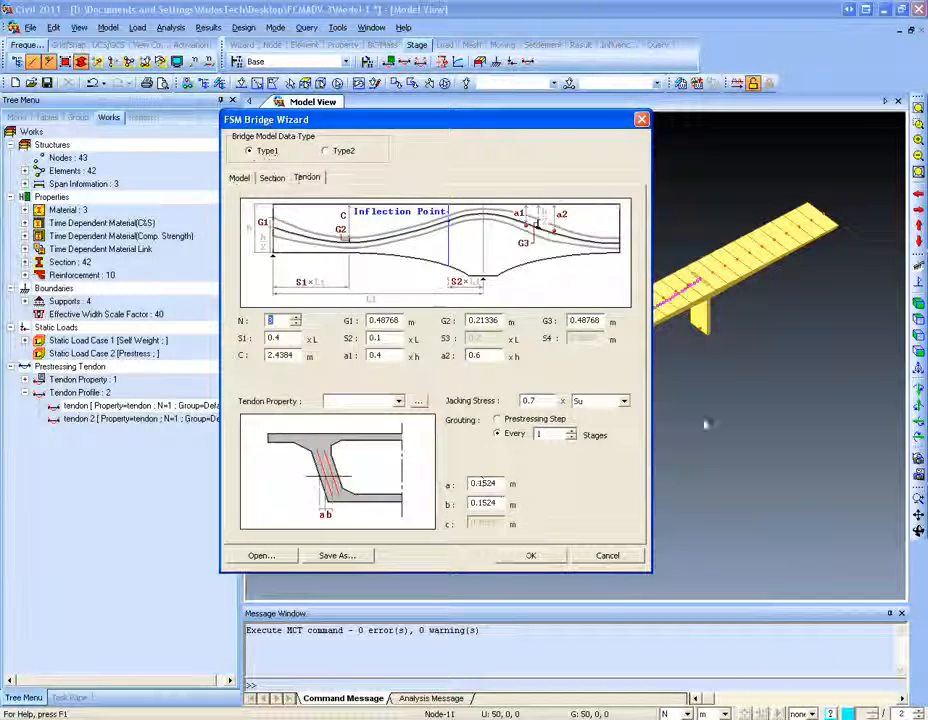
click(272, 178)
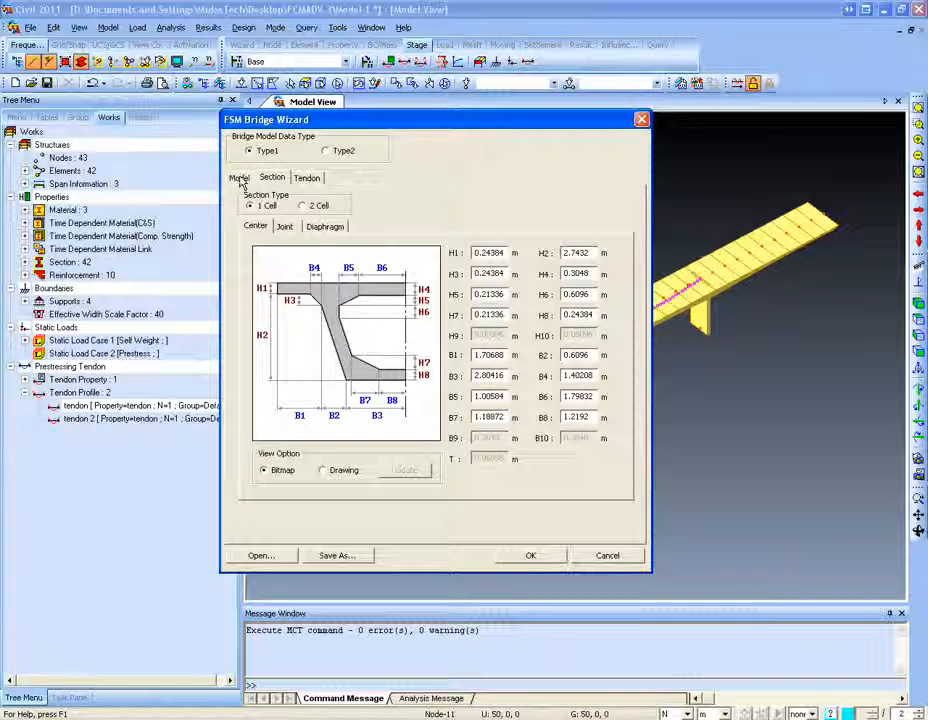
Step: Compare the FSM wizard's Type2 section inputs with Type1, recheck the model settings, and cancel the wizard
click(336, 148)
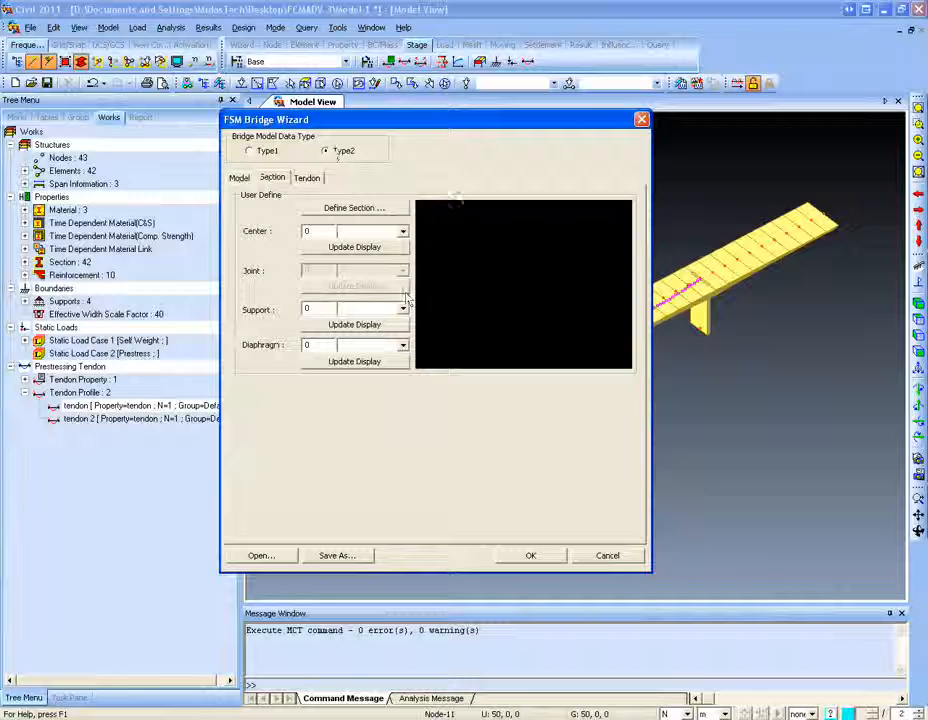
click(252, 150)
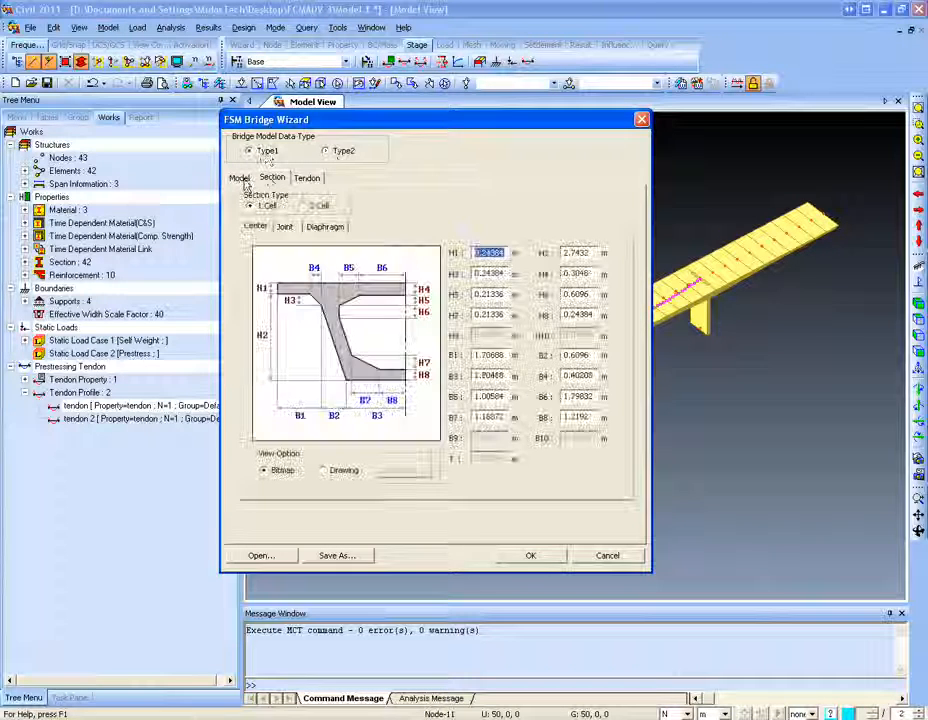
click(241, 179)
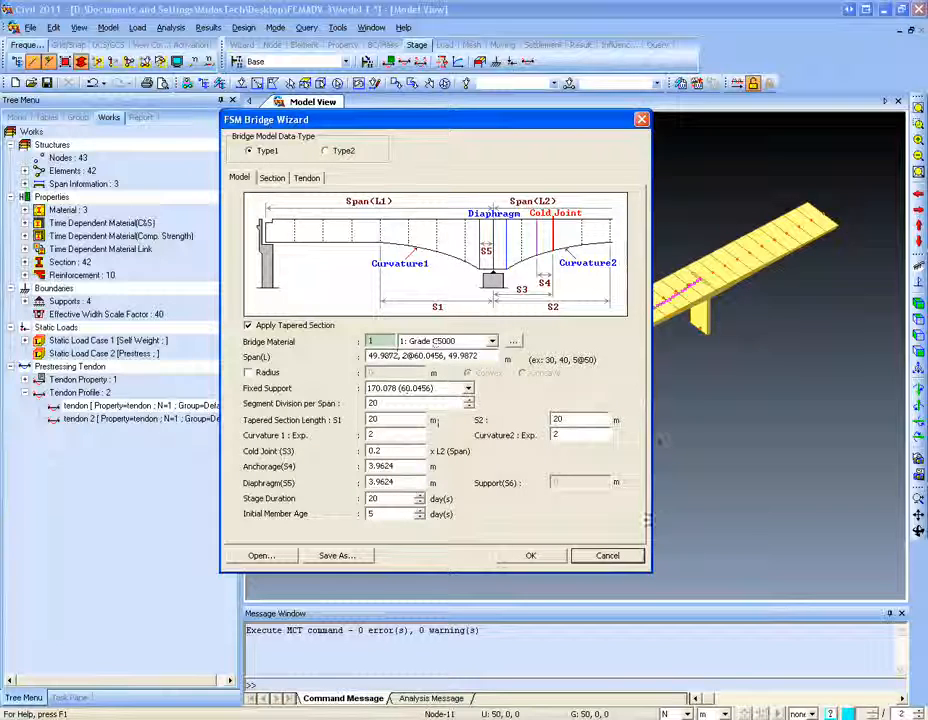
click(607, 555)
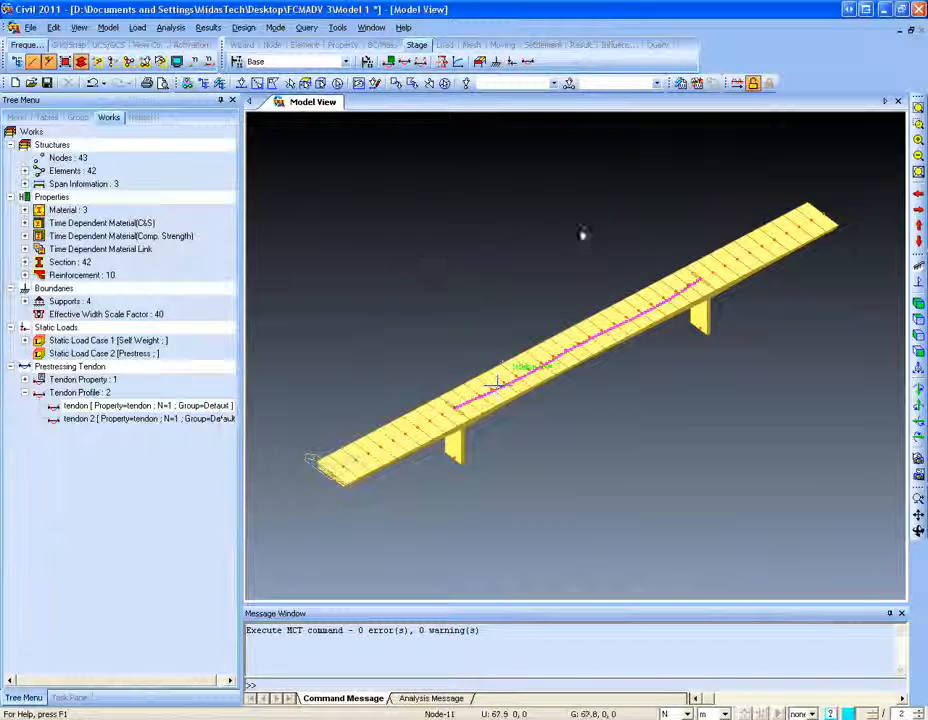
Step: Review the available moving load codes, then close the code selection without applying a change
click(918, 532)
drag(832, 464, 853, 408)
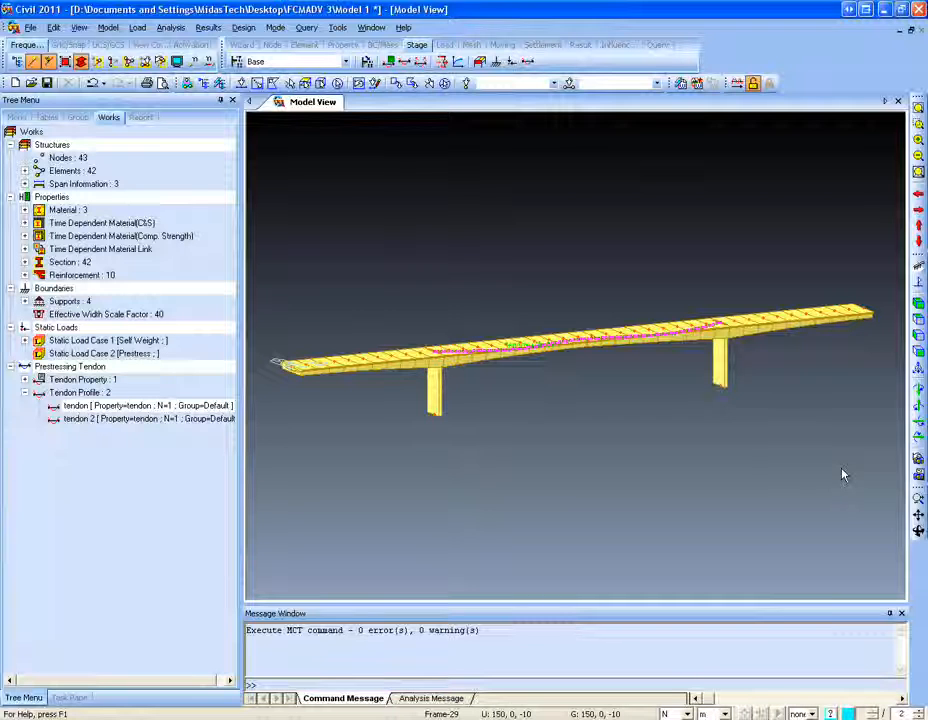
click(137, 27)
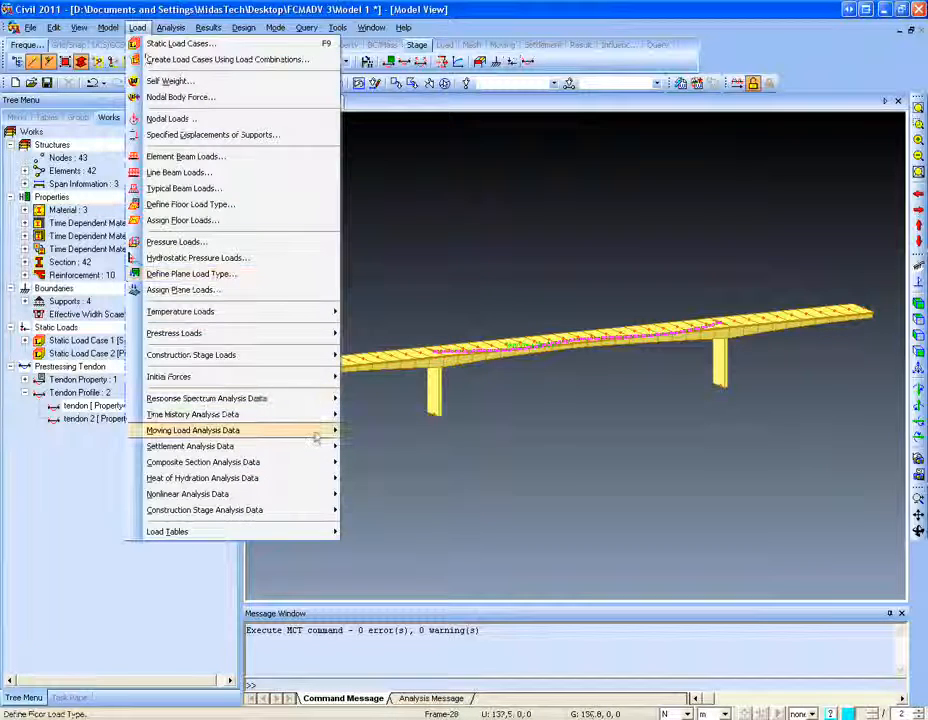
mouse_move(315, 432)
click(408, 436)
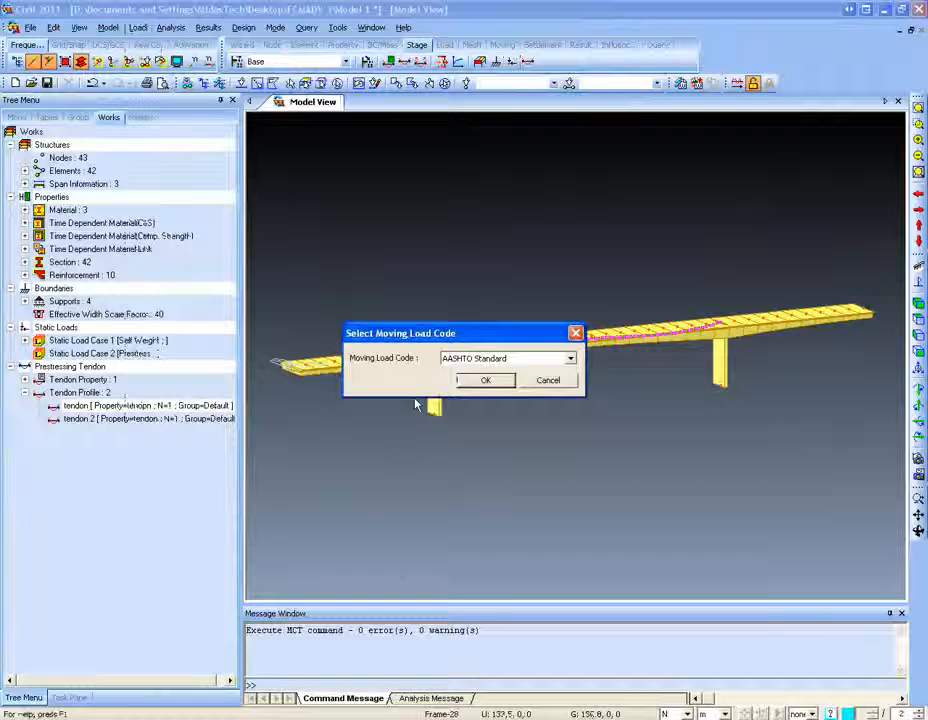
click(466, 357)
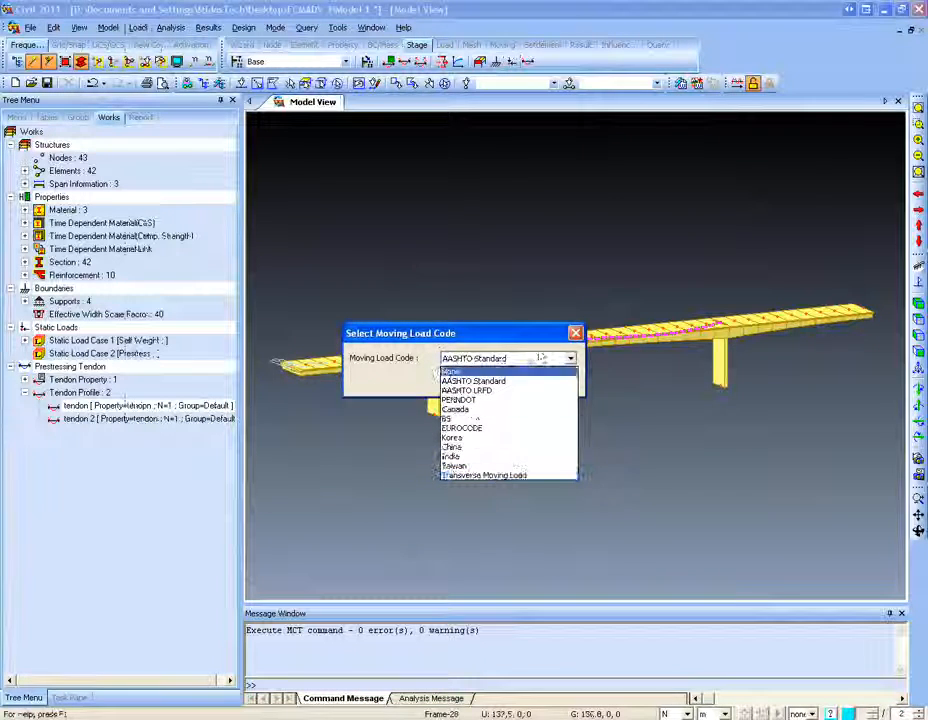
click(548, 358)
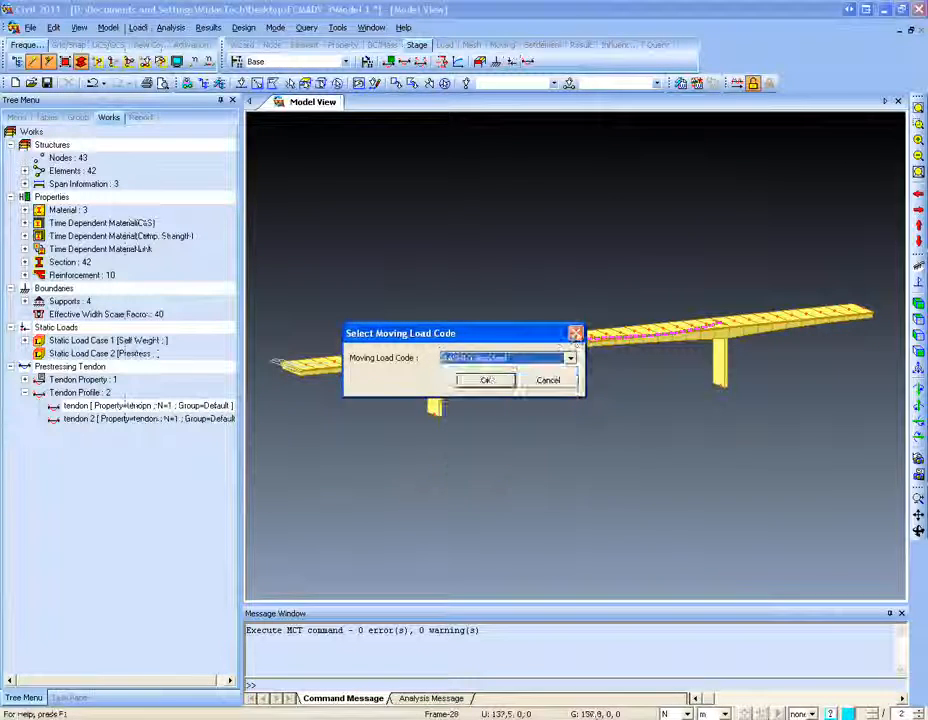
click(576, 333)
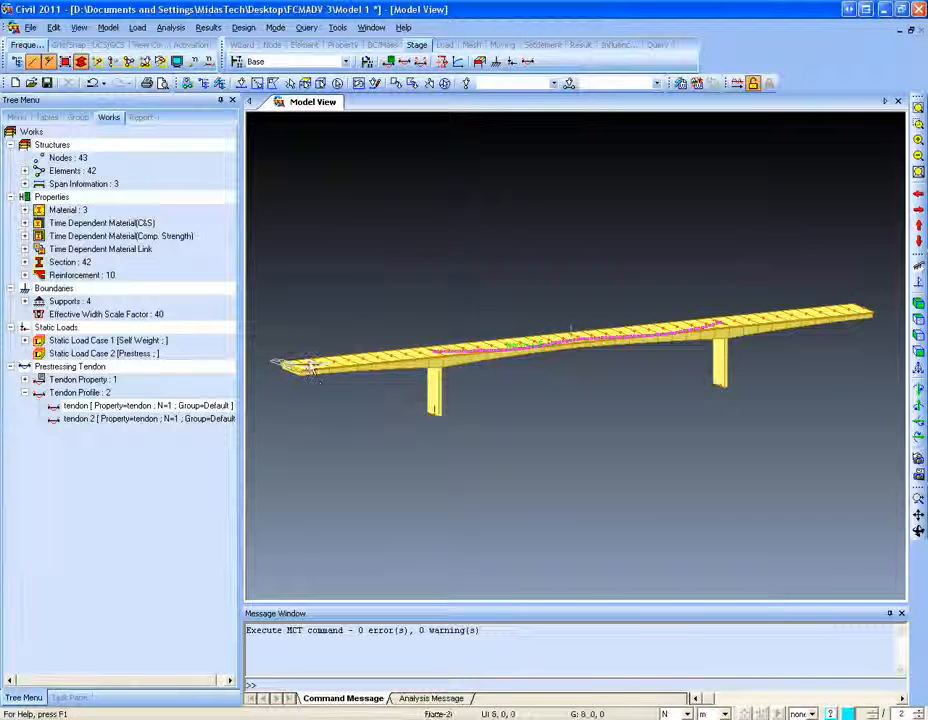
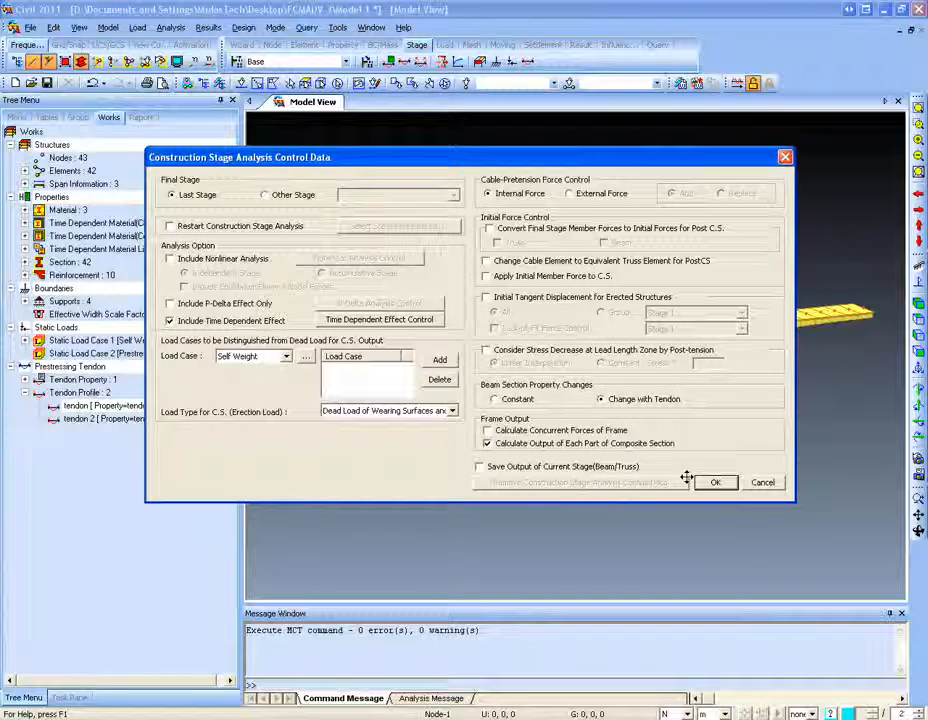
Step: Try the Constant option for beam section property changes in the construction stage analysis control data, then cancel
click(516, 400)
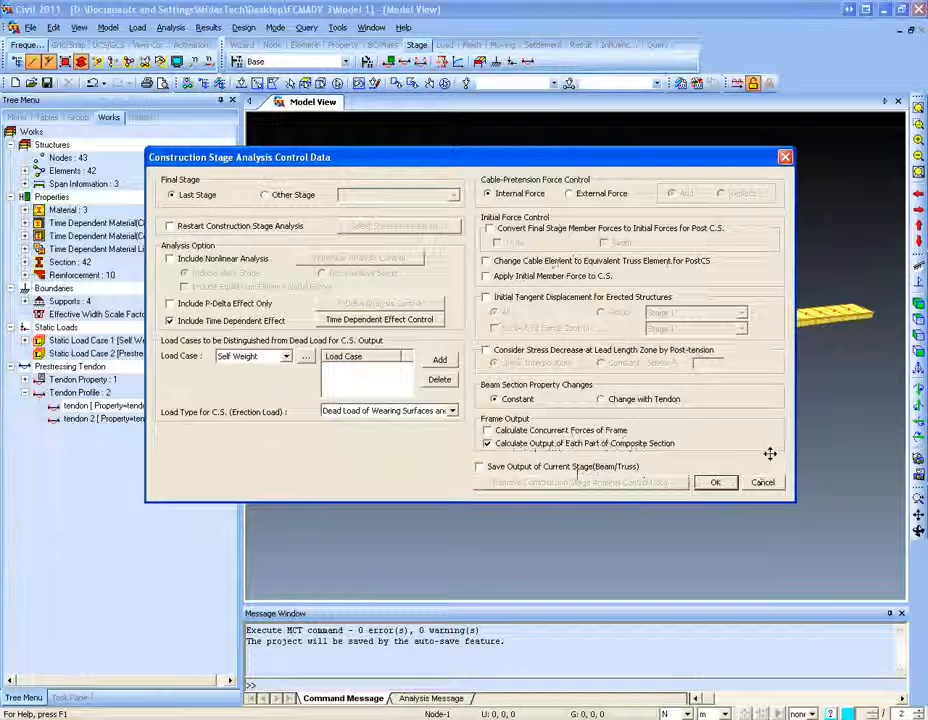
click(764, 483)
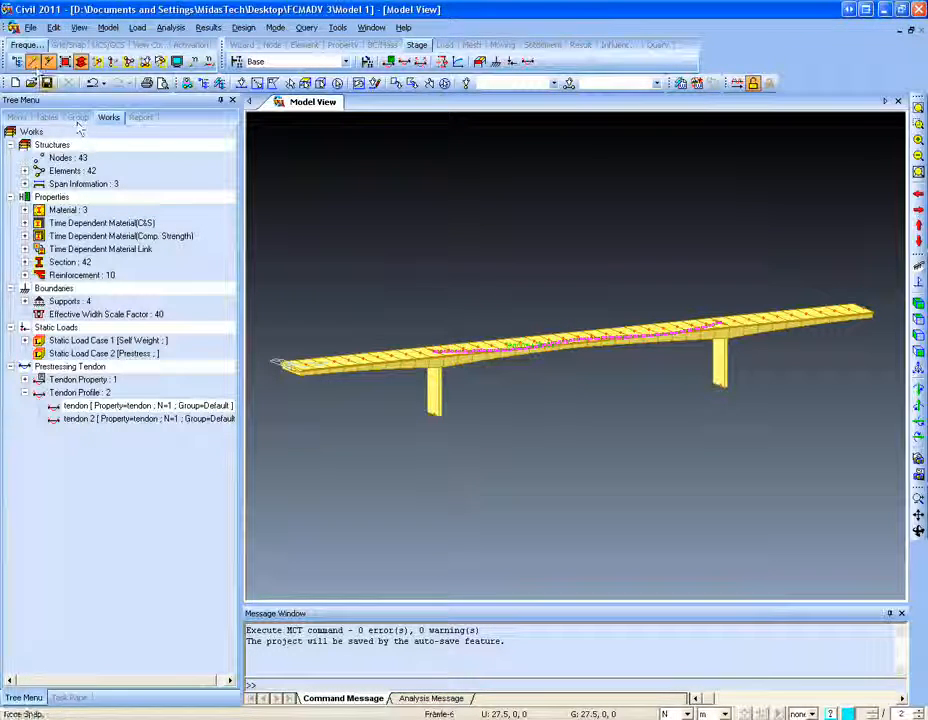
Step: Open the project FCM for Design.mcb from the Analysed Model folder inside the PSC Design folder
click(30, 27)
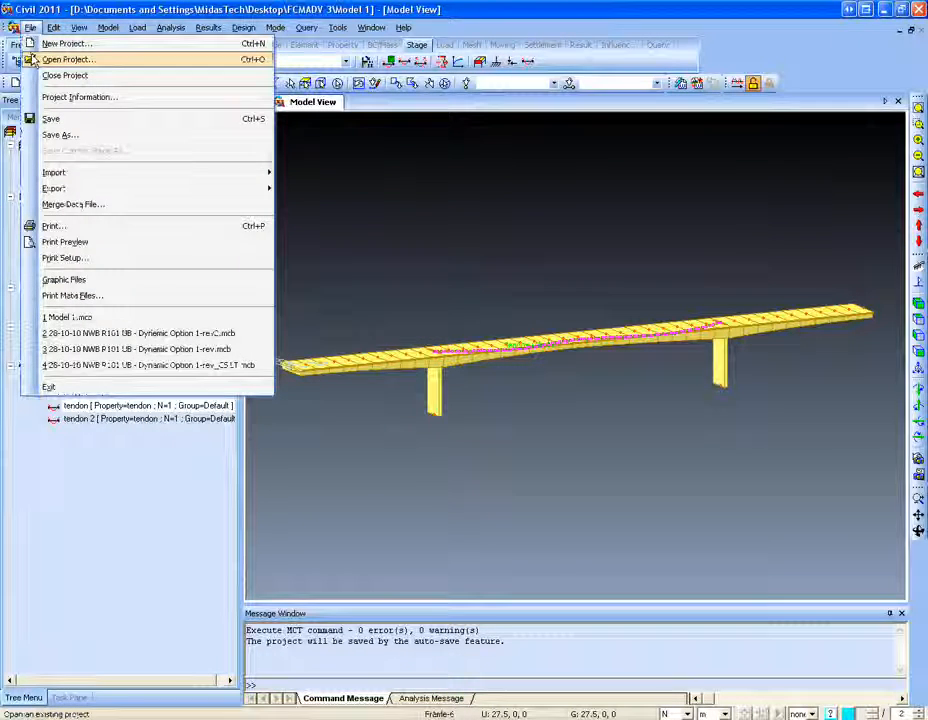
click(32, 58)
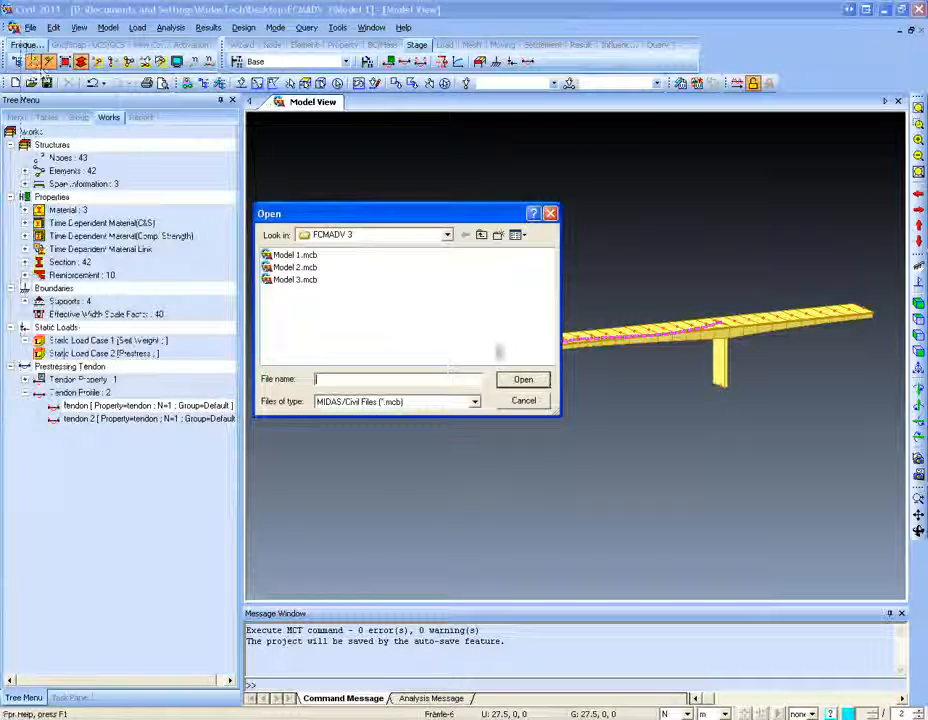
click(481, 234)
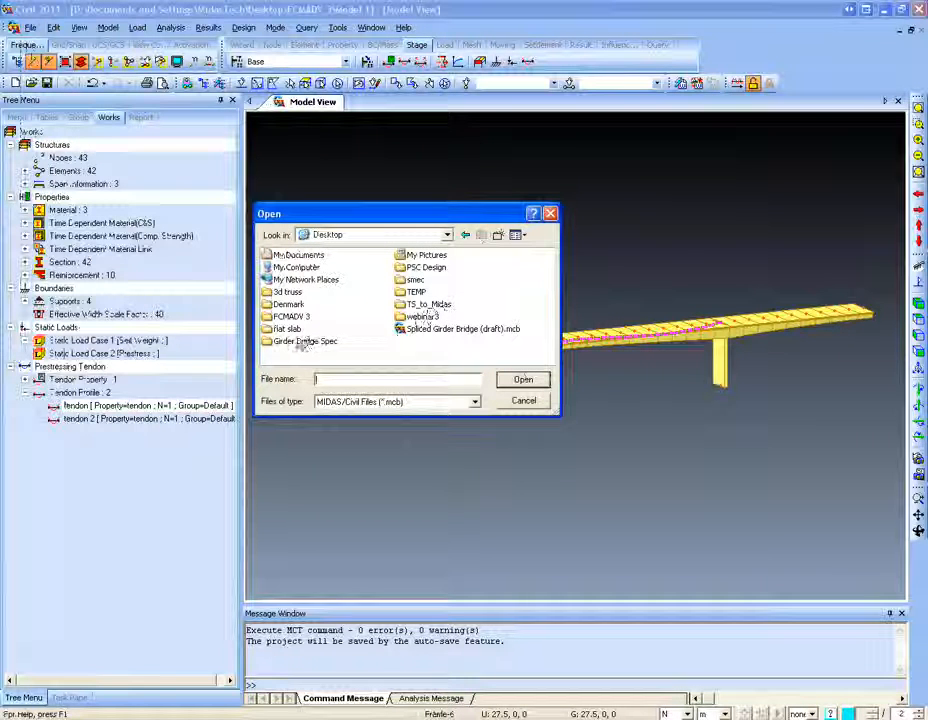
click(424, 268)
double_click(424, 268)
double_click(292, 255)
click(300, 256)
double_click(300, 256)
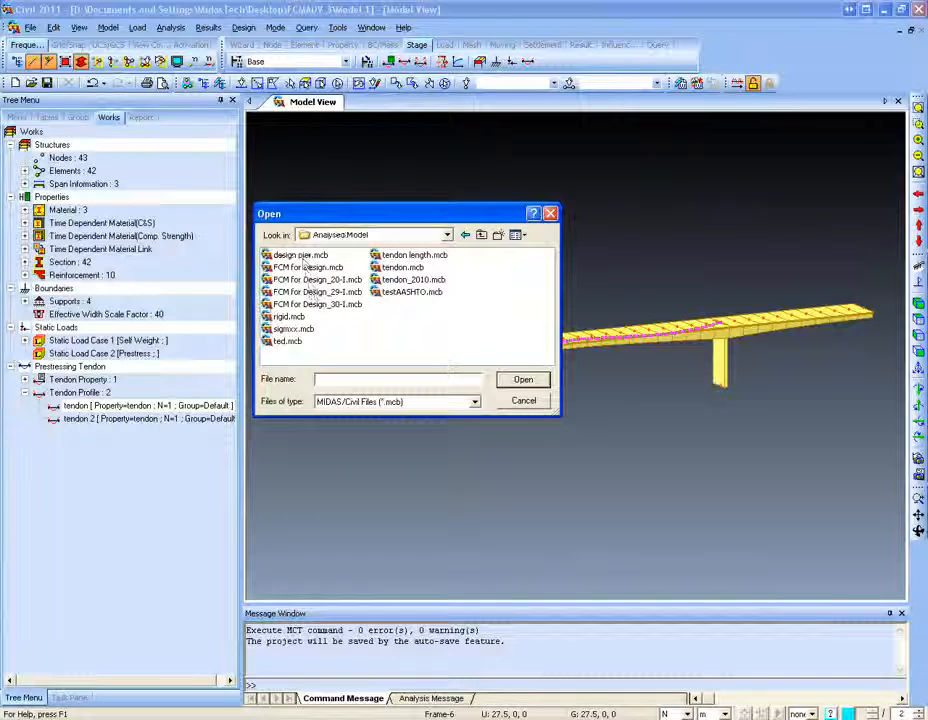
double_click(310, 275)
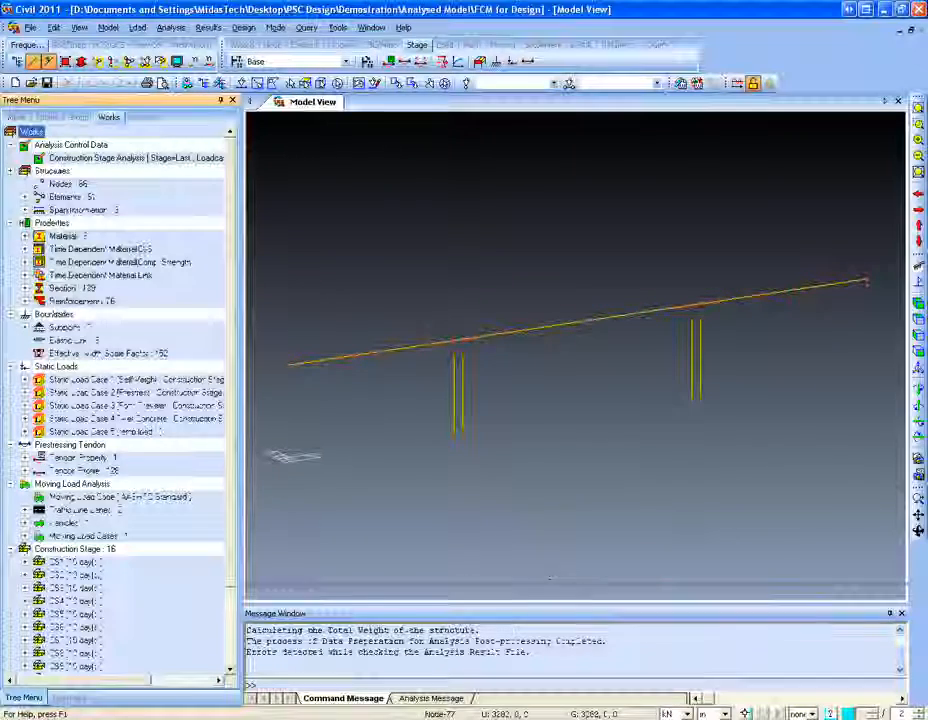
Step: Review the opened model's defined data and its list of construction stages, keeping the Base stage active
scroll(231, 385, down, 1)
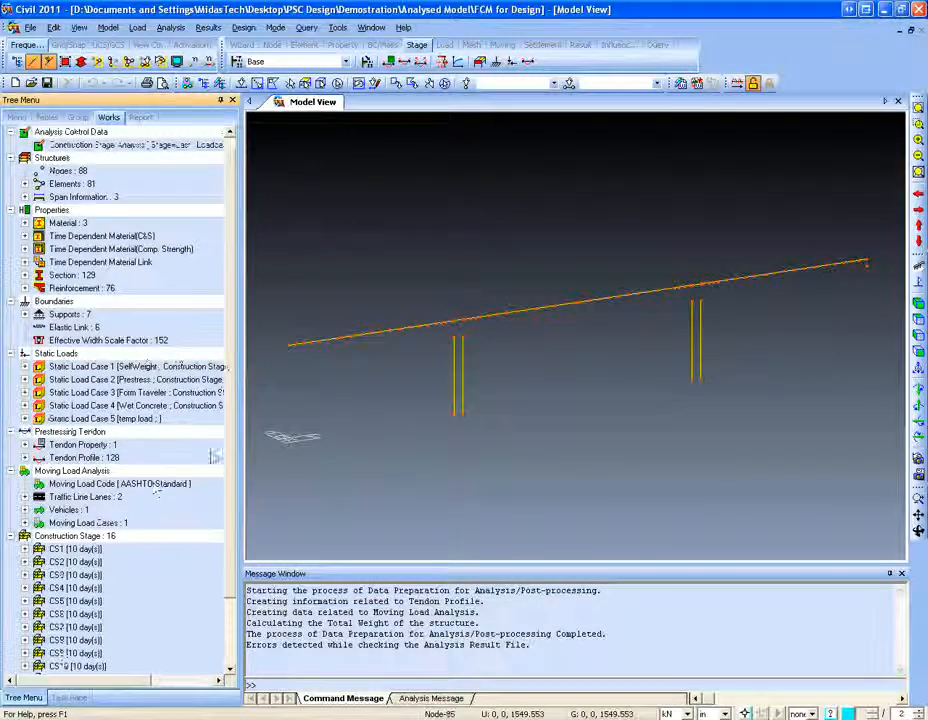
scroll(152, 340, down, 4)
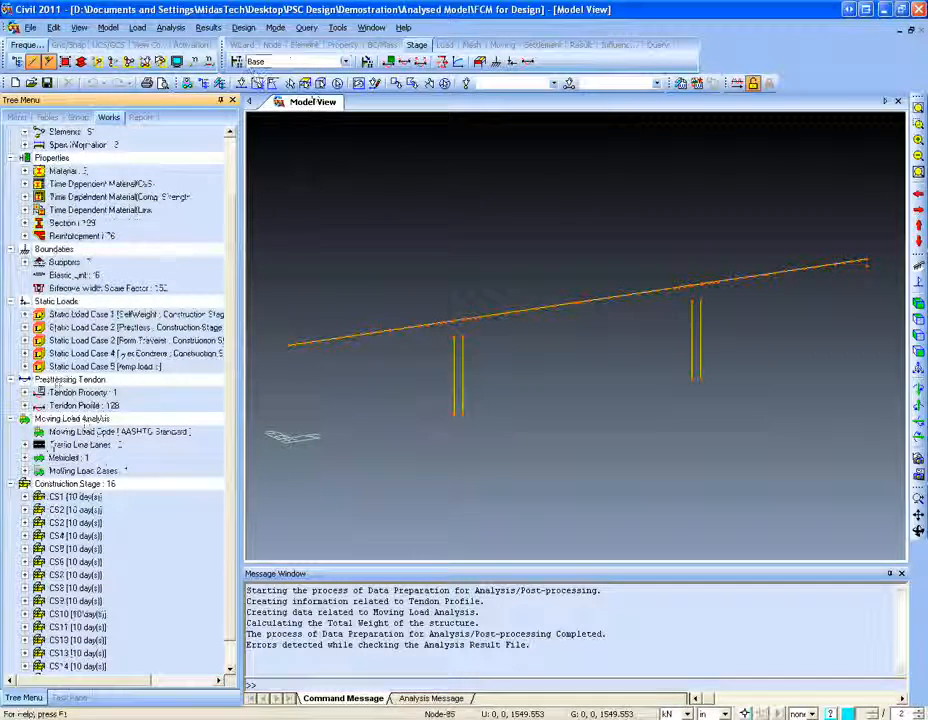
click(254, 63)
scroll(285, 125, down, 3)
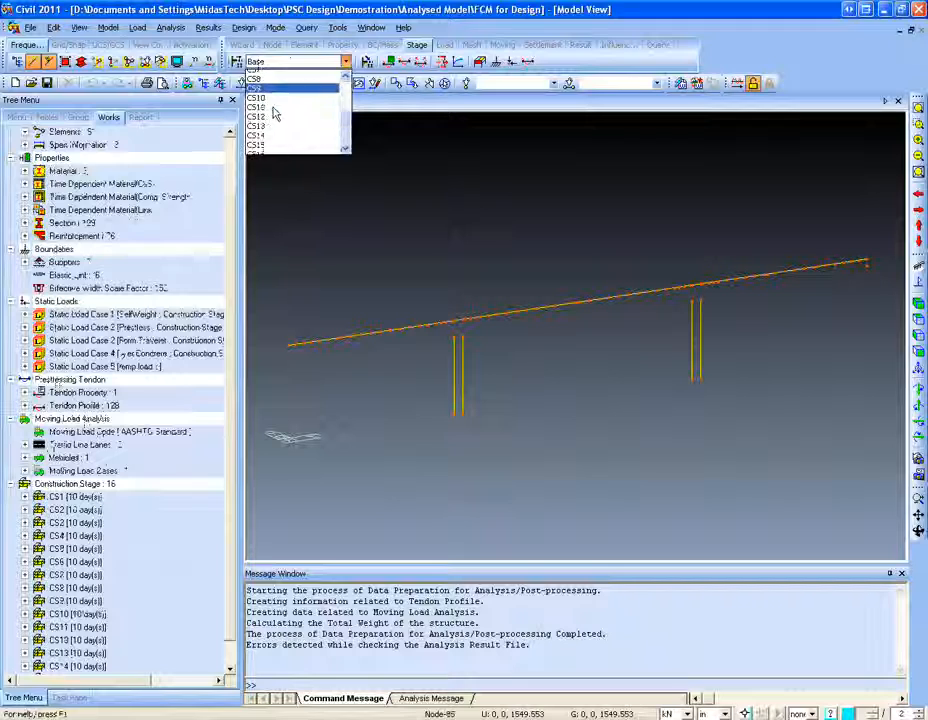
scroll(289, 140, up, 3)
click(285, 74)
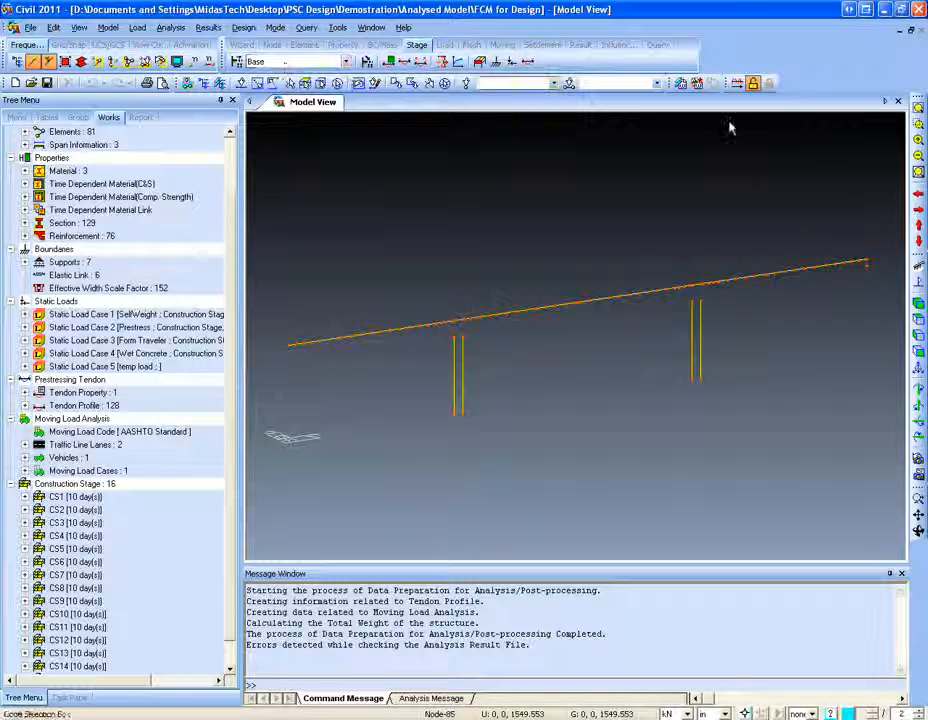
Step: Show the bridge in front view and run the structural analysis
click(918, 352)
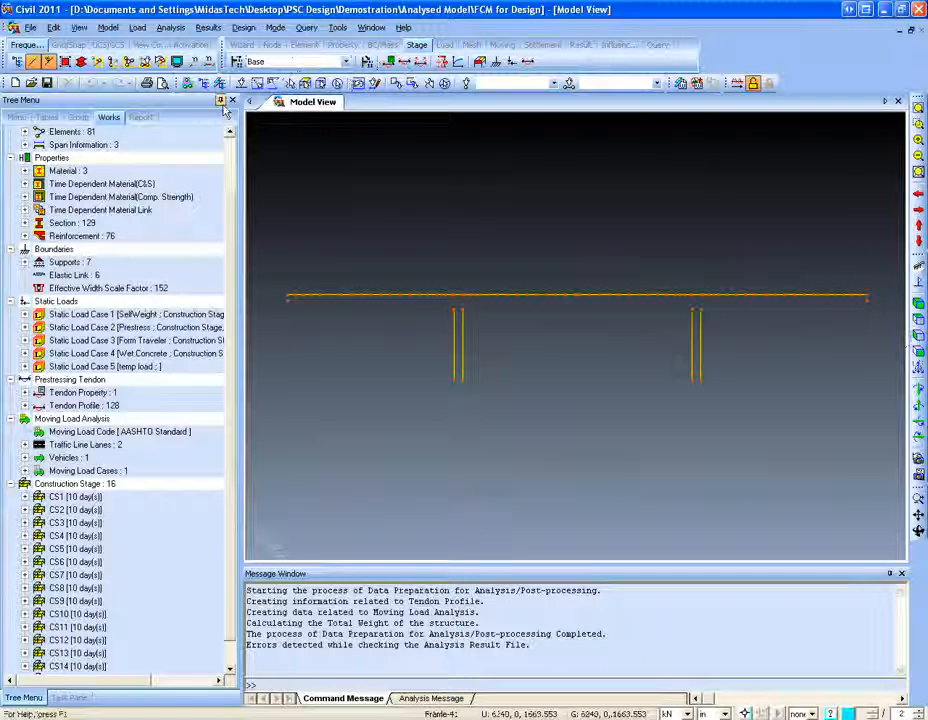
click(170, 27)
click(190, 186)
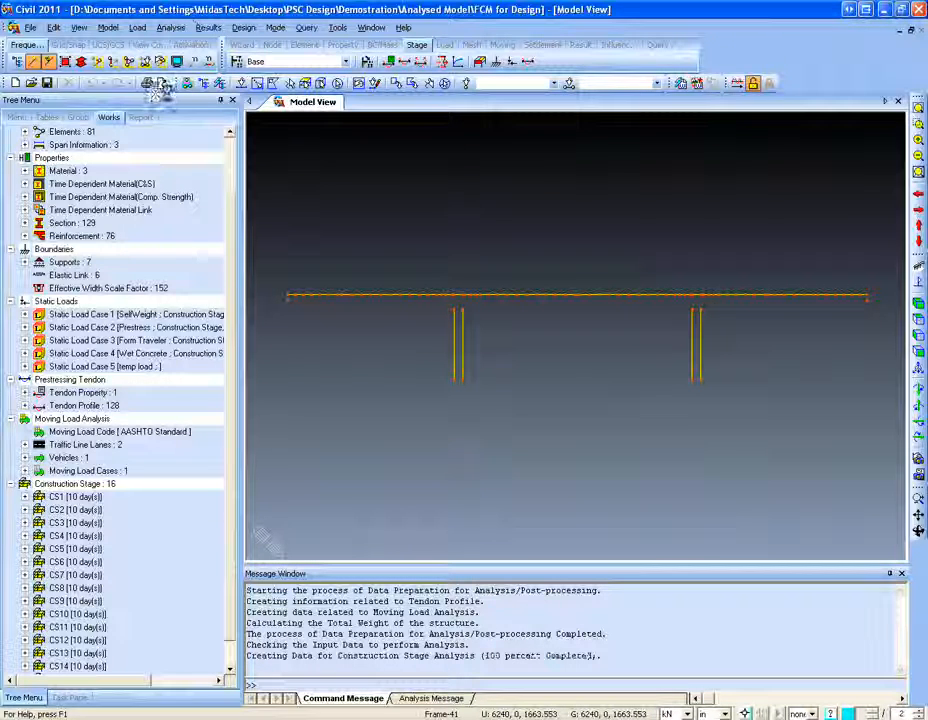
Step: Examine which elements belong to the structure groups Group1-0, Pier1 and Segment1-1 through Segment1-9 by selecting each group in turn
click(79, 118)
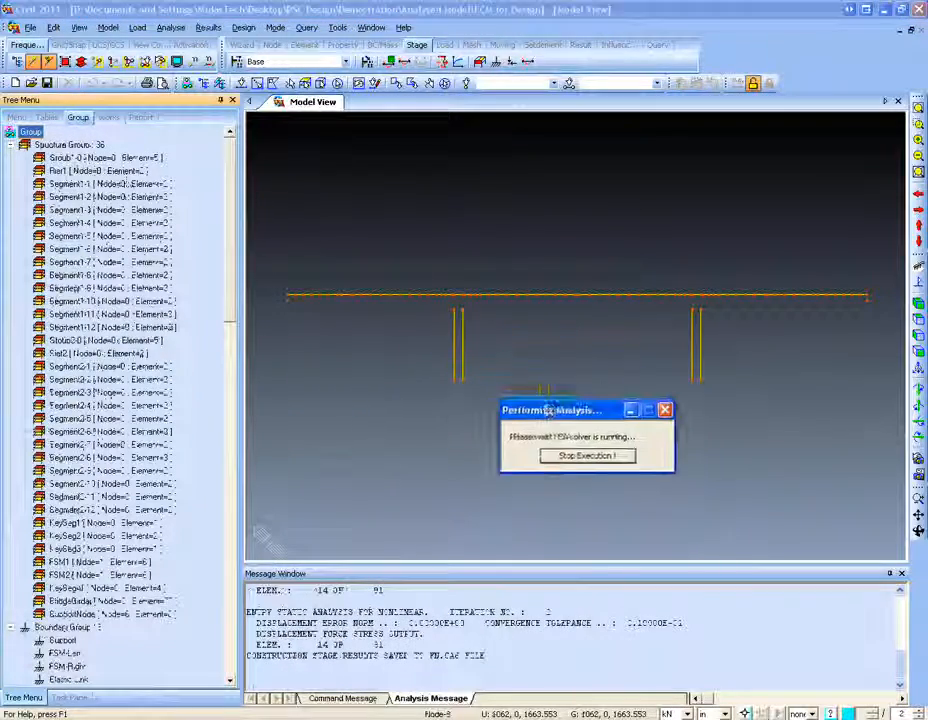
click(98, 160)
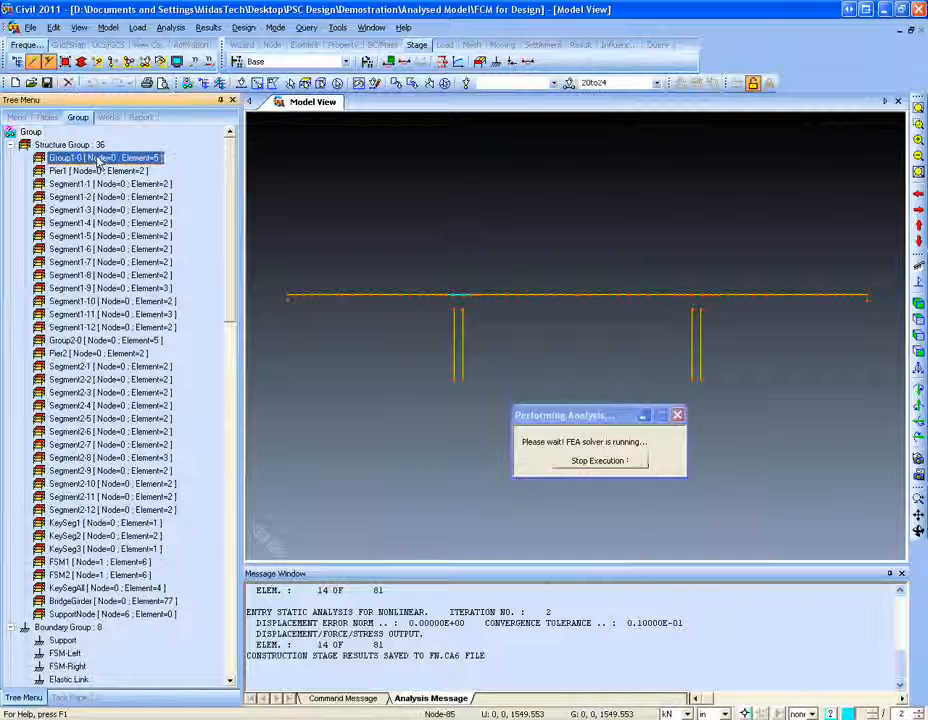
drag(97, 174, 98, 186)
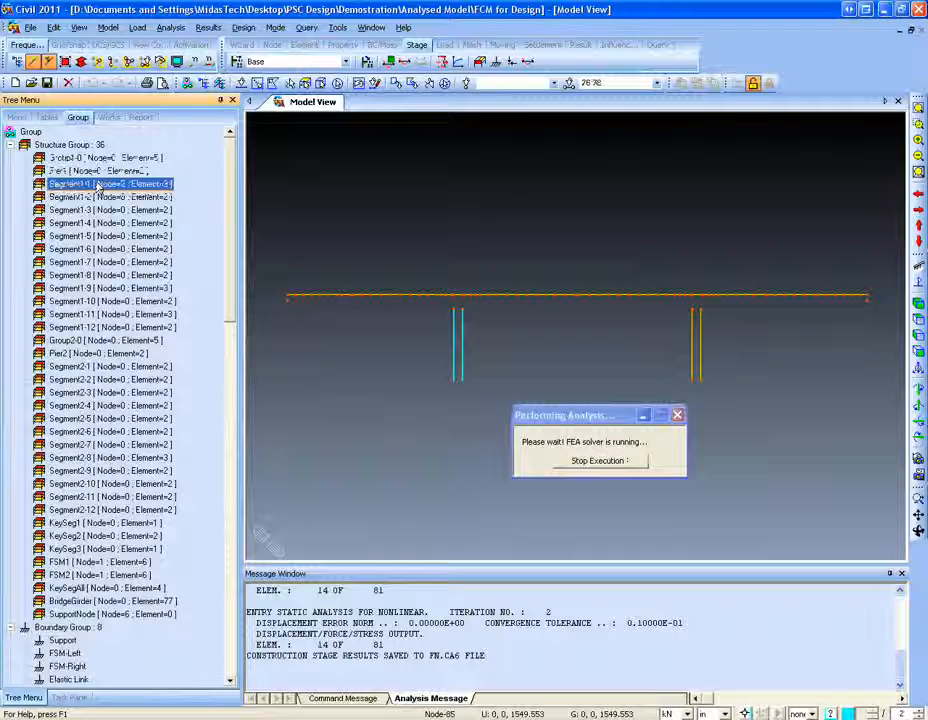
double_click(98, 186)
double_click(96, 199)
double_click(93, 212)
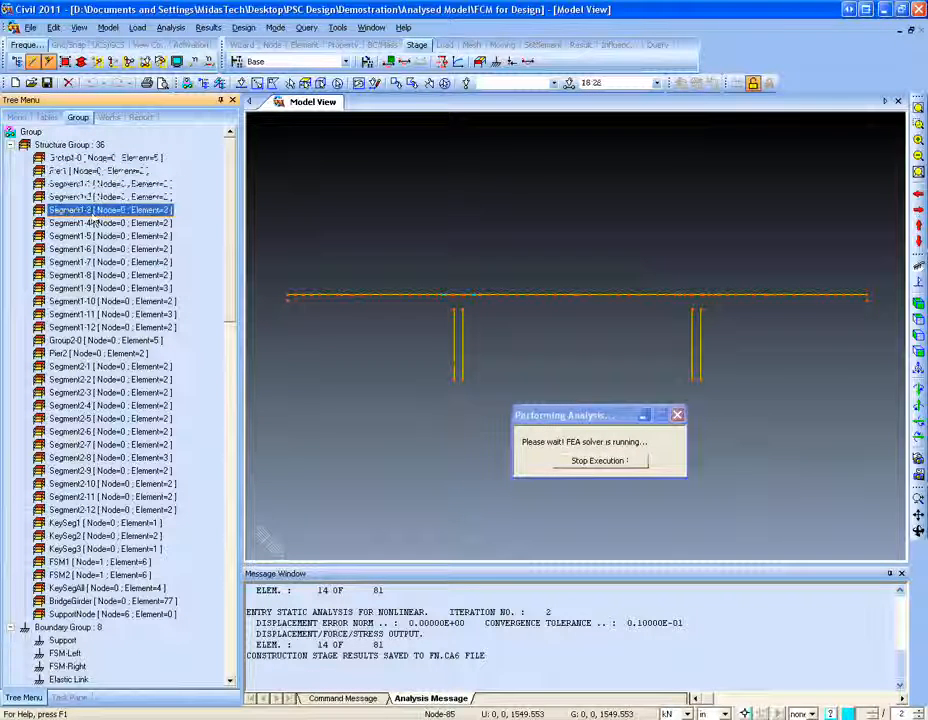
double_click(97, 224)
double_click(106, 237)
double_click(109, 250)
double_click(109, 263)
double_click(109, 276)
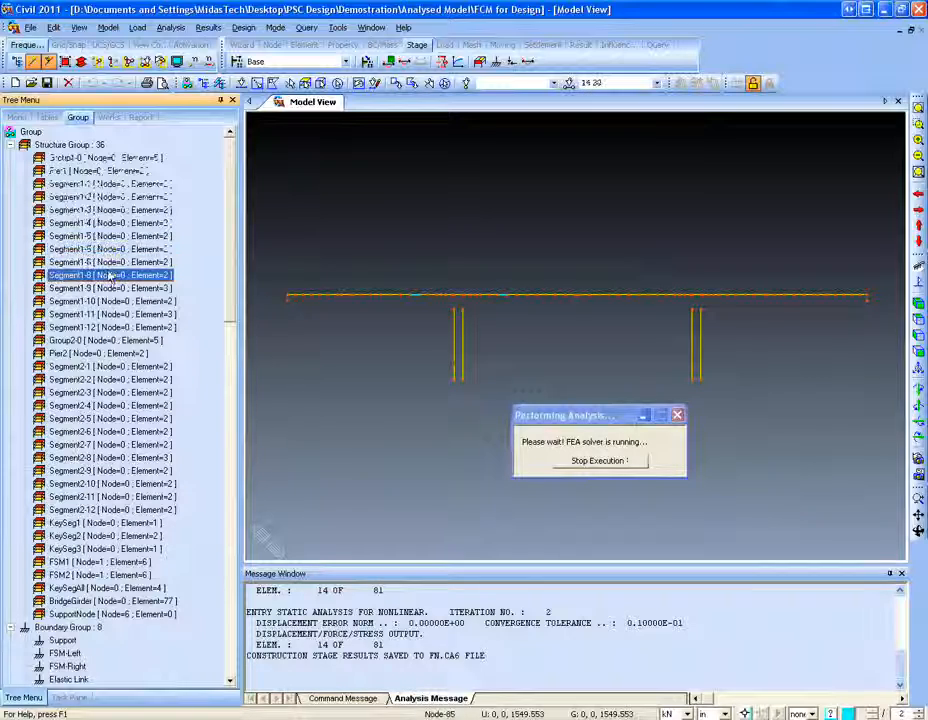
double_click(110, 289)
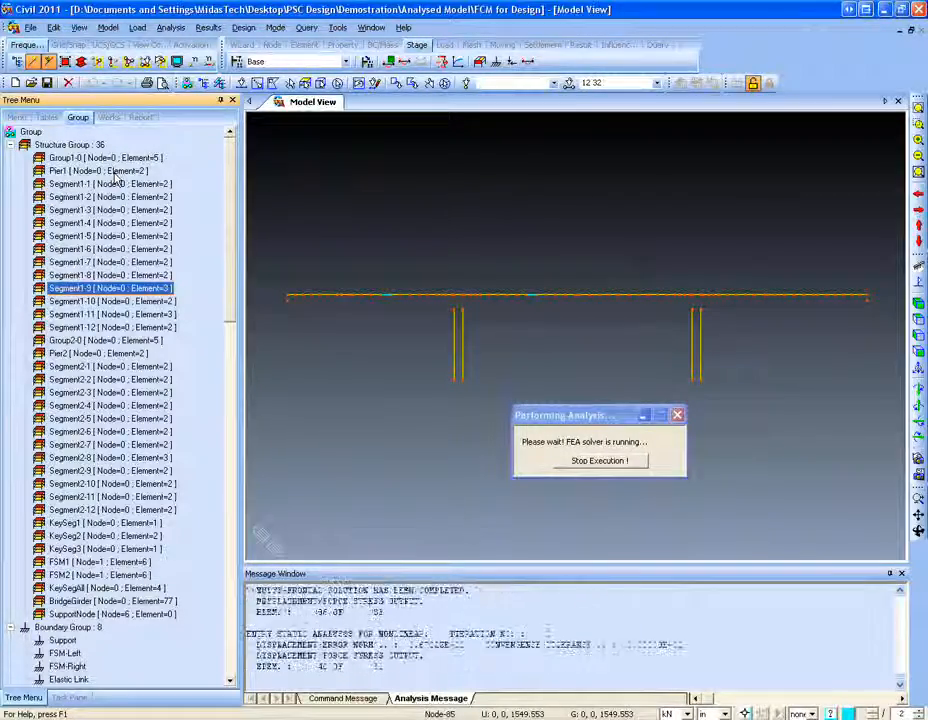
Step: Review the boundary groups and load groups listed below the structure groups
scroll(115, 178, down, 6)
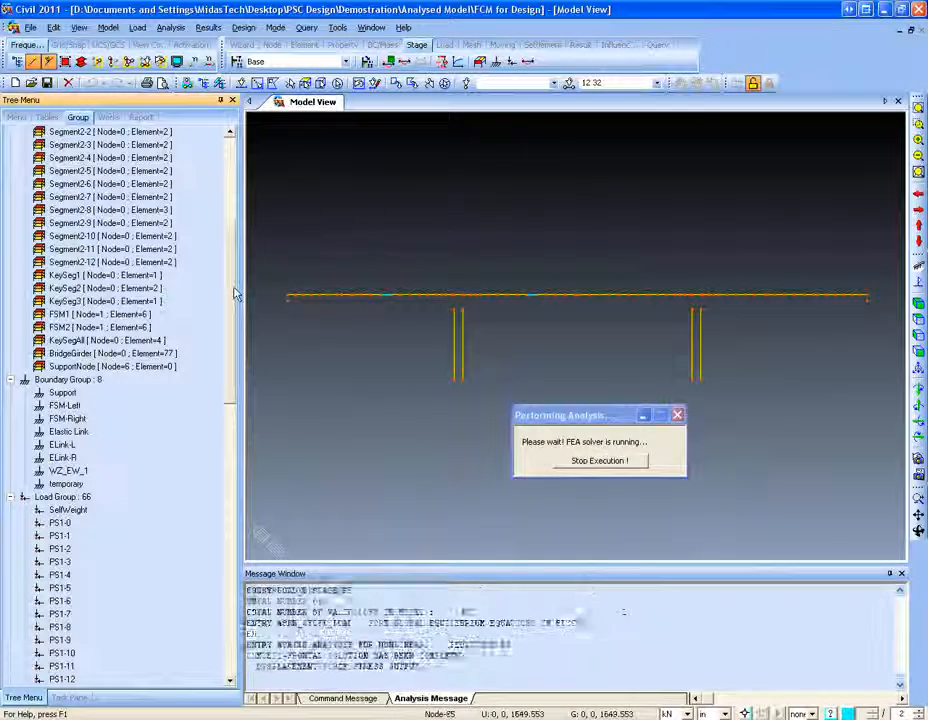
scroll(233, 289, down, 4)
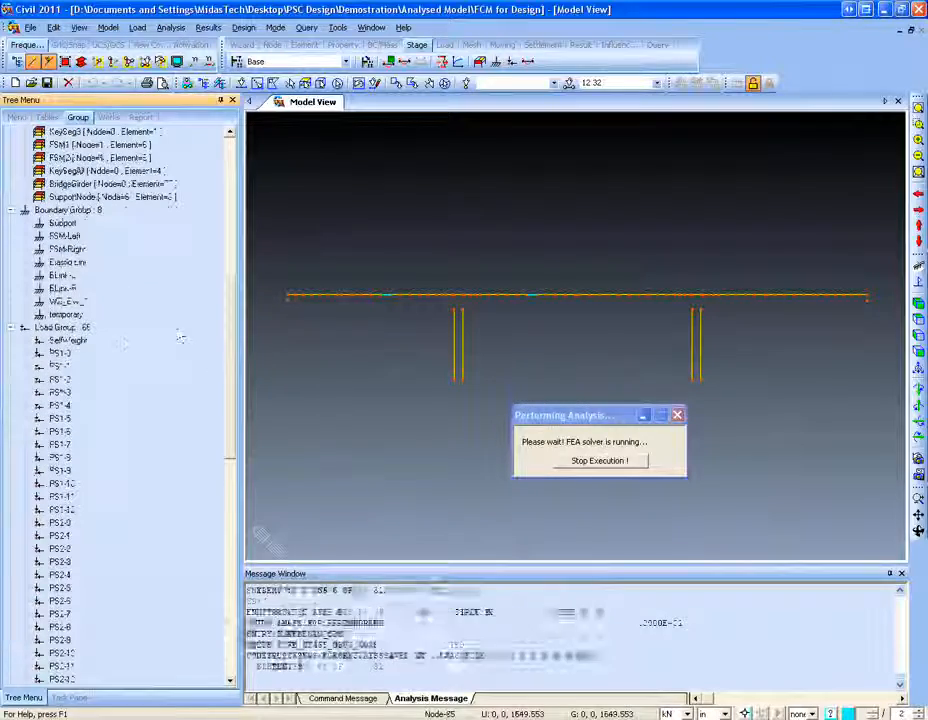
scroll(231, 313, down, 1)
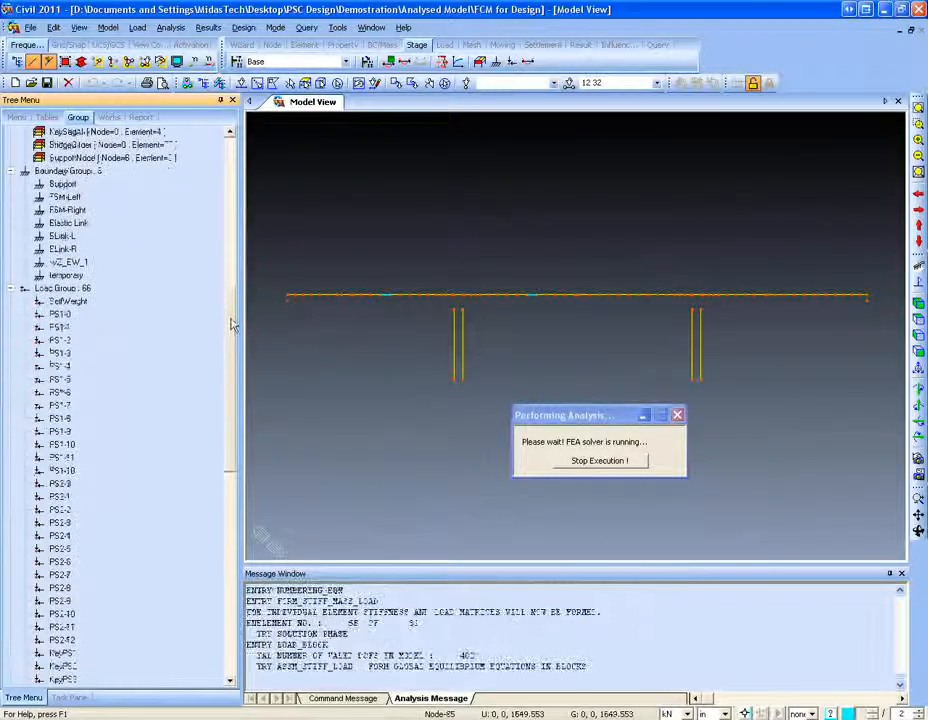
Step: Review the full list of defined construction stages with their durations and dates
click(235, 63)
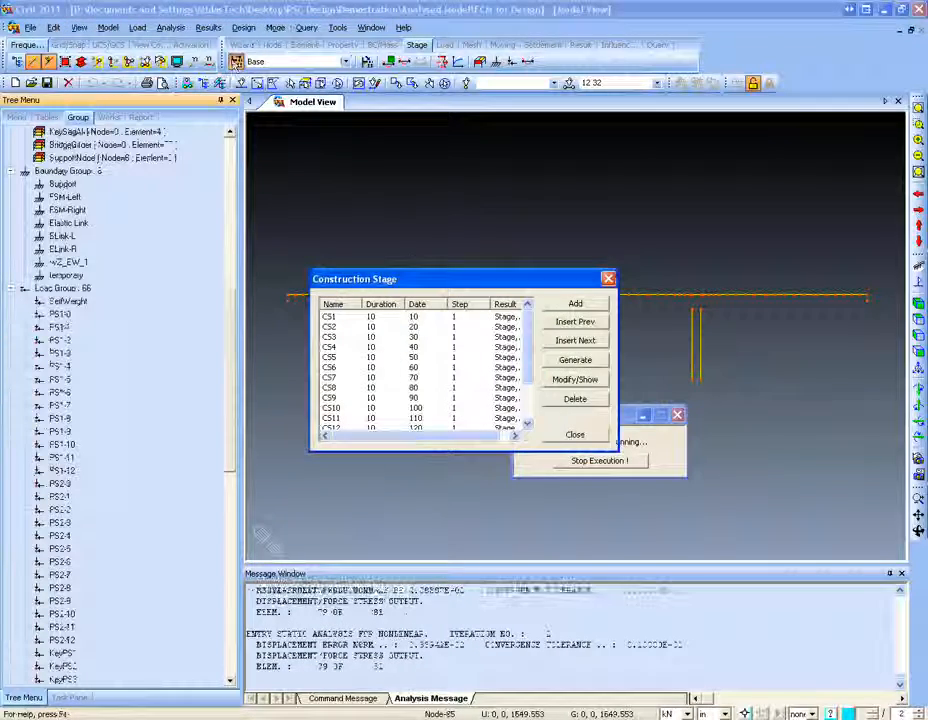
drag(404, 274, 353, 210)
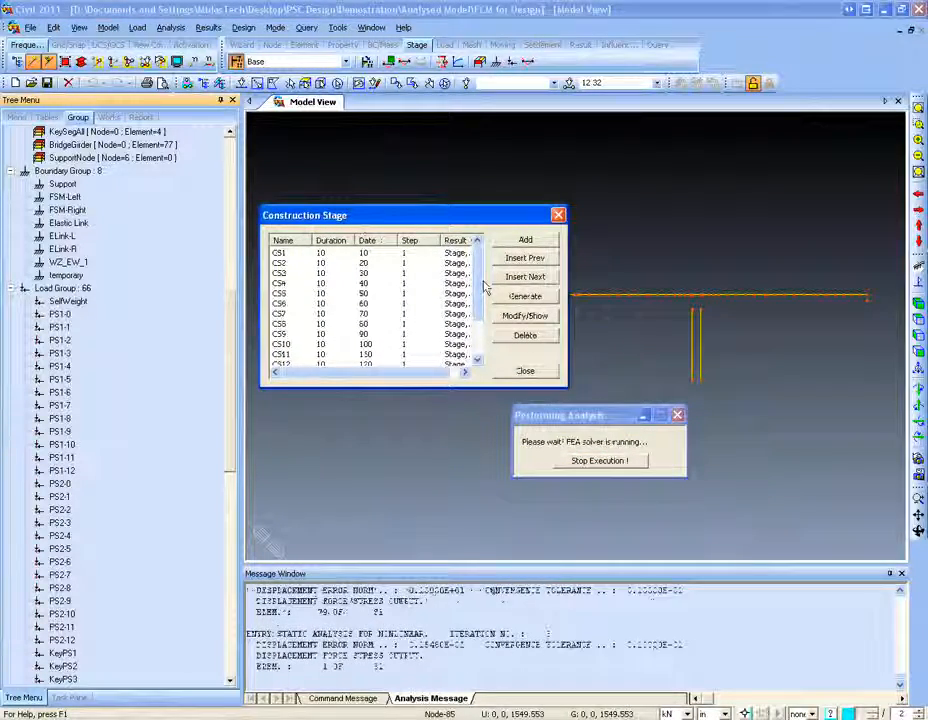
scroll(345, 310, down, 2)
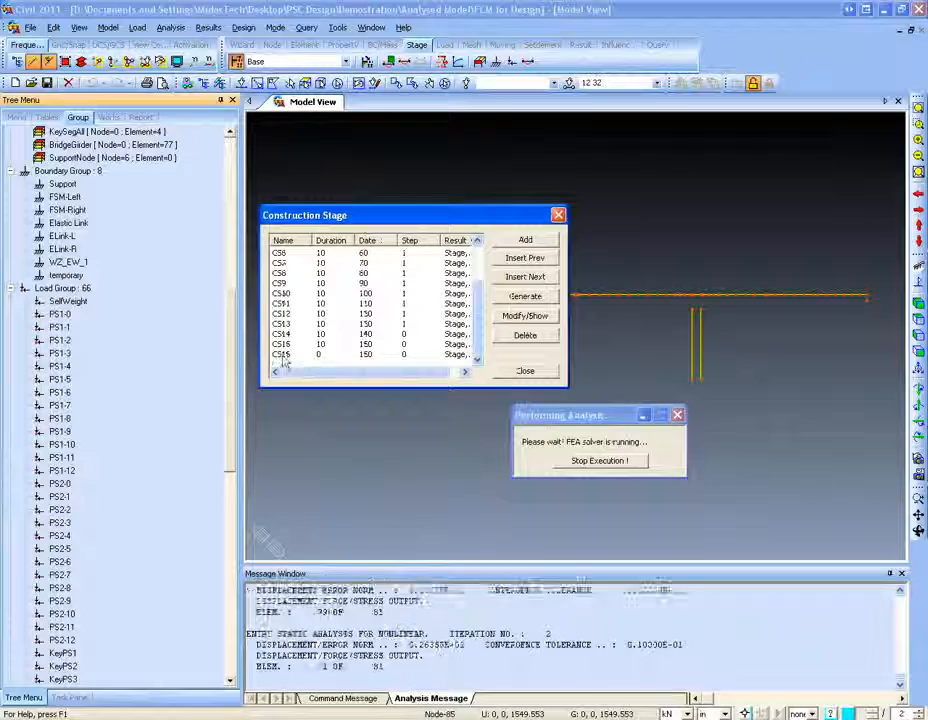
scroll(472, 303, up, 2)
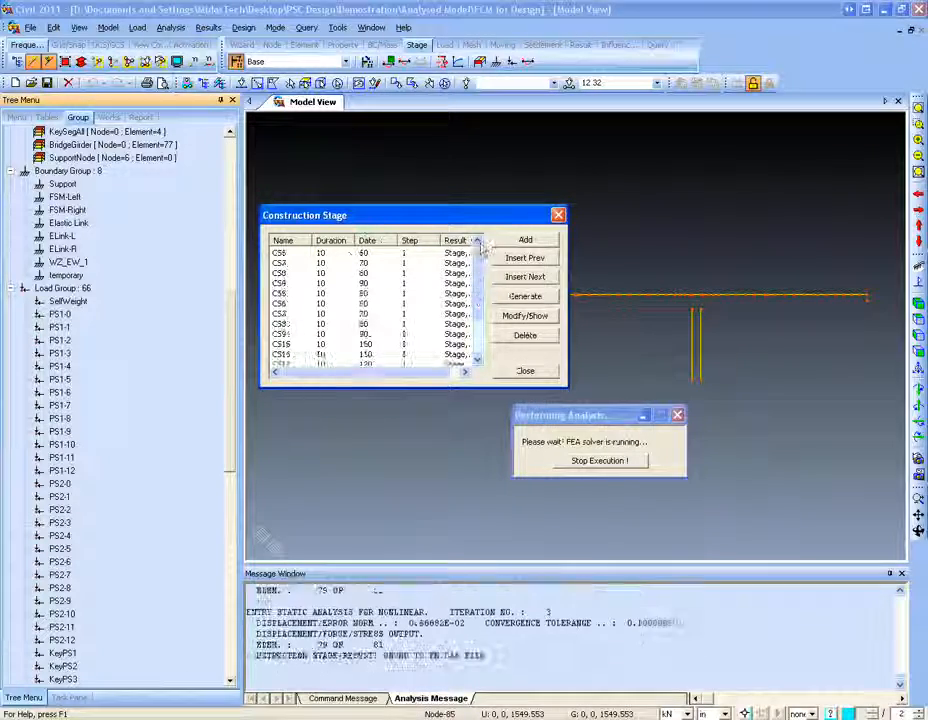
Step: Examine the element, boundary and load groups activated and deactivated in construction stage CS2, leaving the stage definitions as they are
double_click(379, 264)
drag(357, 88, 325, 101)
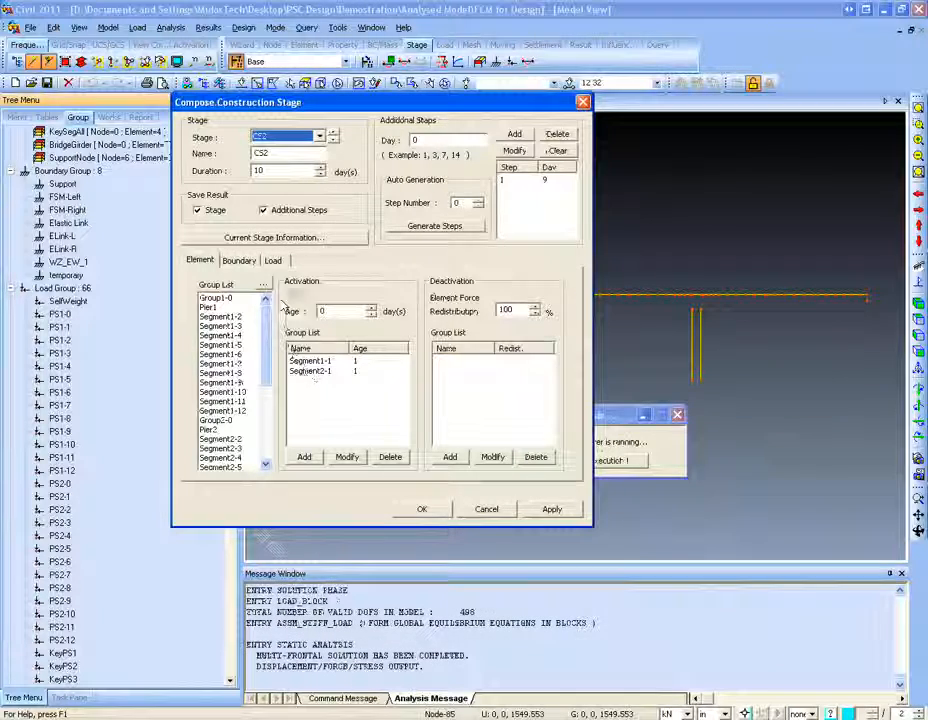
click(240, 260)
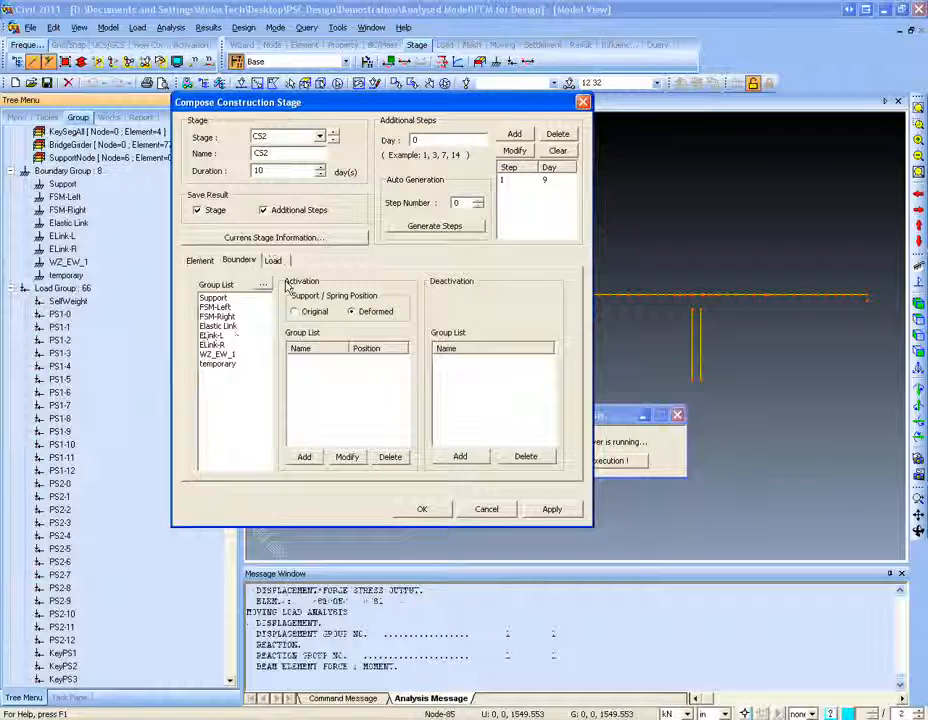
click(274, 261)
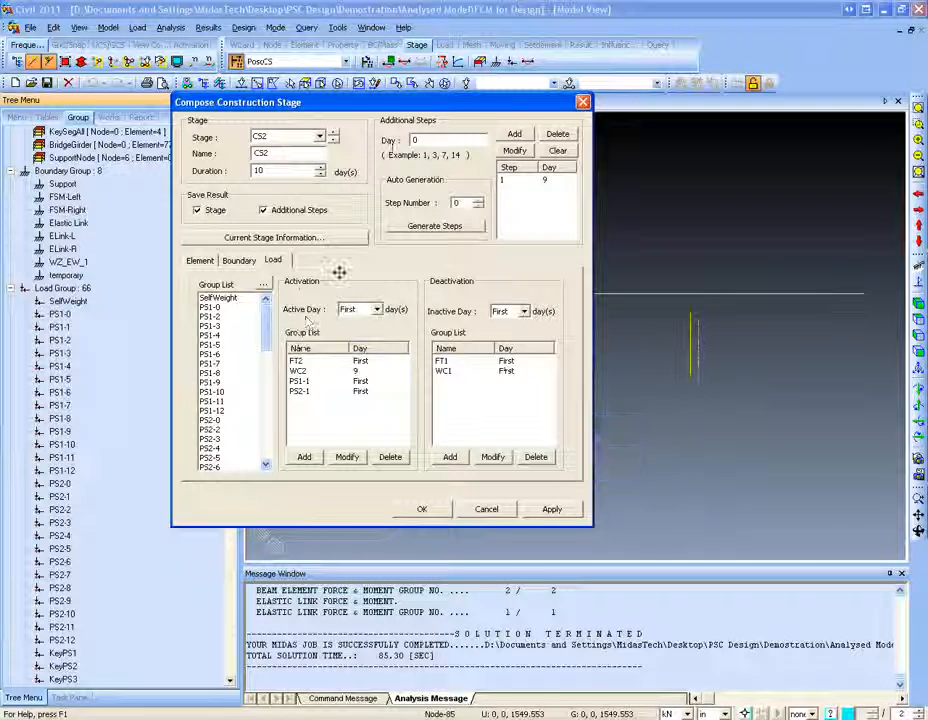
click(583, 102)
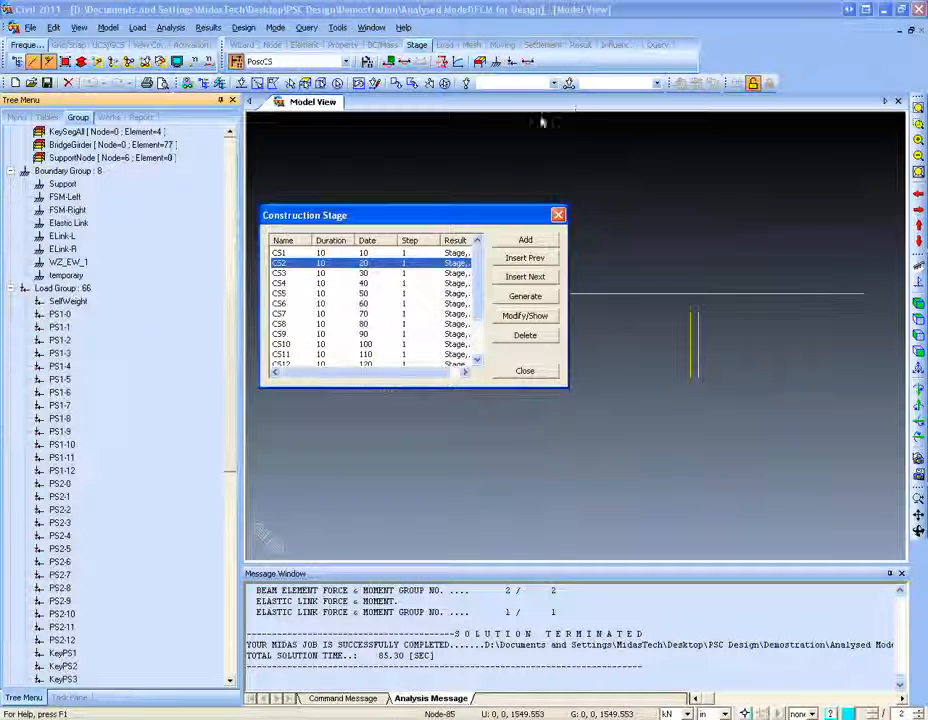
click(558, 214)
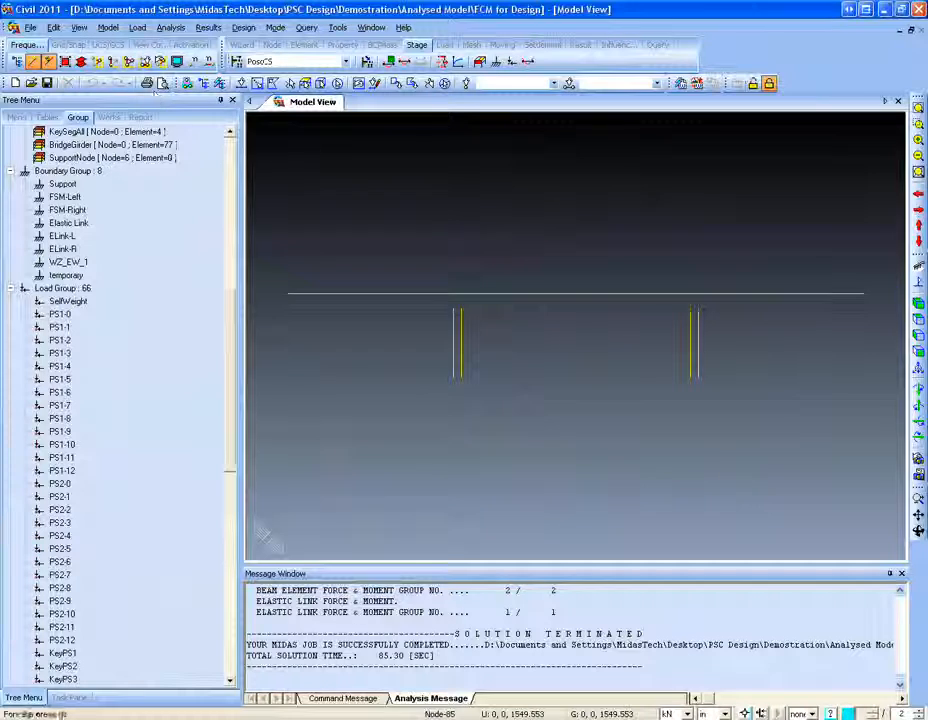
Step: Show the bridge as a solid model in isometric view and make CS1 the current construction stage
click(81, 62)
click(918, 303)
click(311, 64)
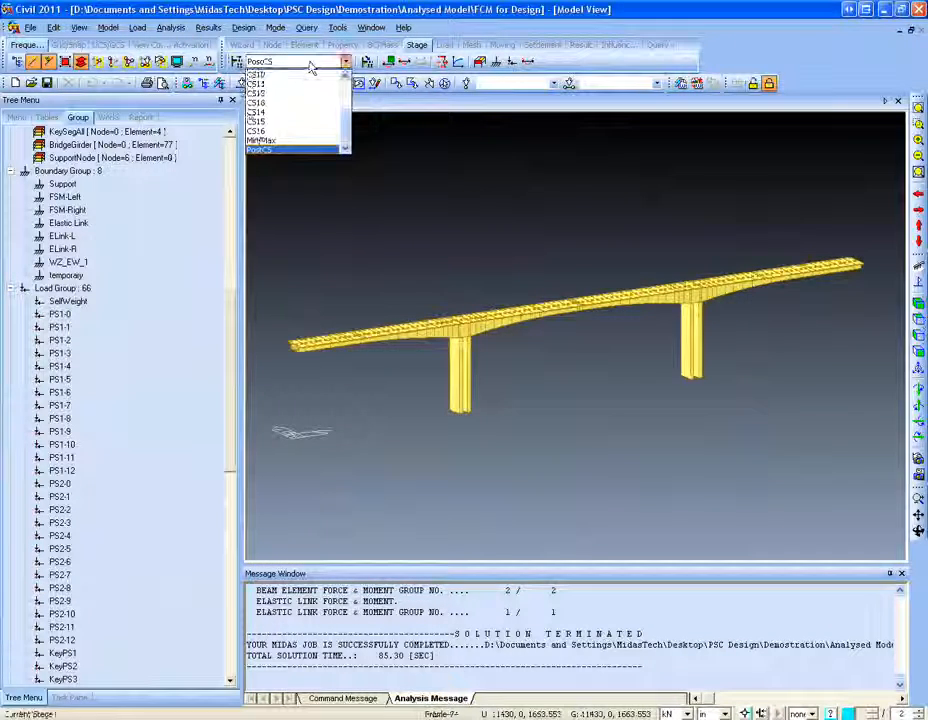
drag(346, 118, 347, 73)
click(258, 75)
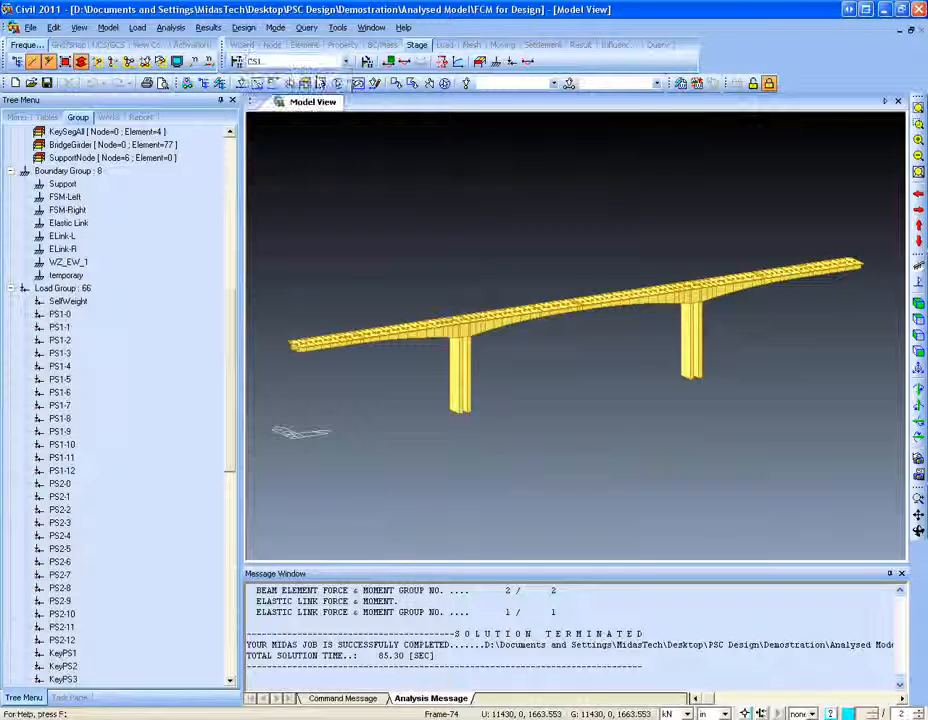
Step: Examine the cantilever construction sequence by stepping through the stages from CS2 onward, ending at PostCS
click(318, 64)
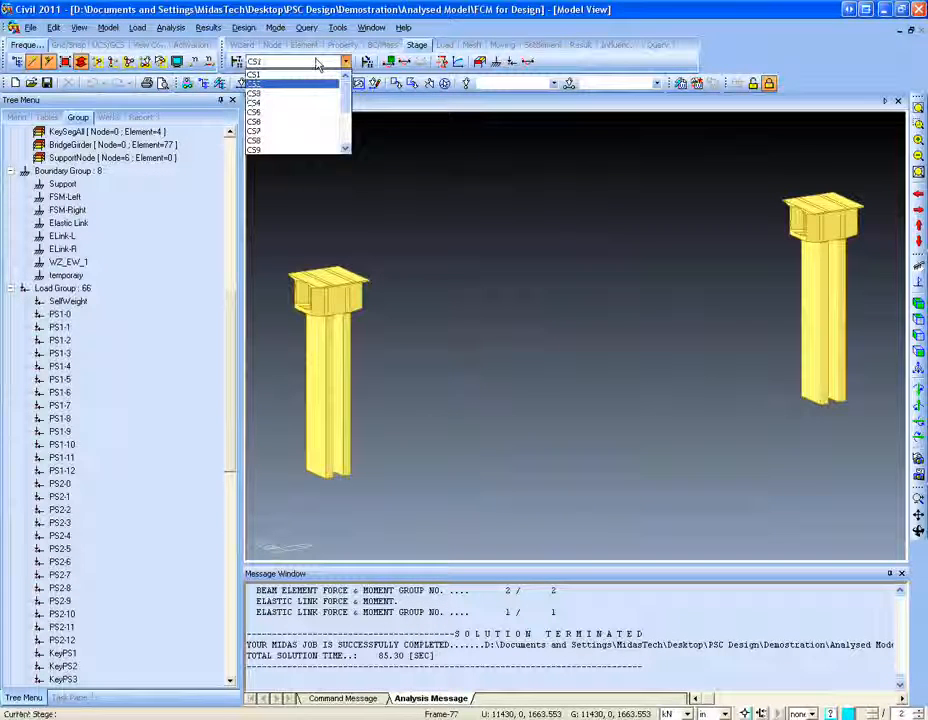
key(Down)
key(Down)
key(Down)
key(Down)
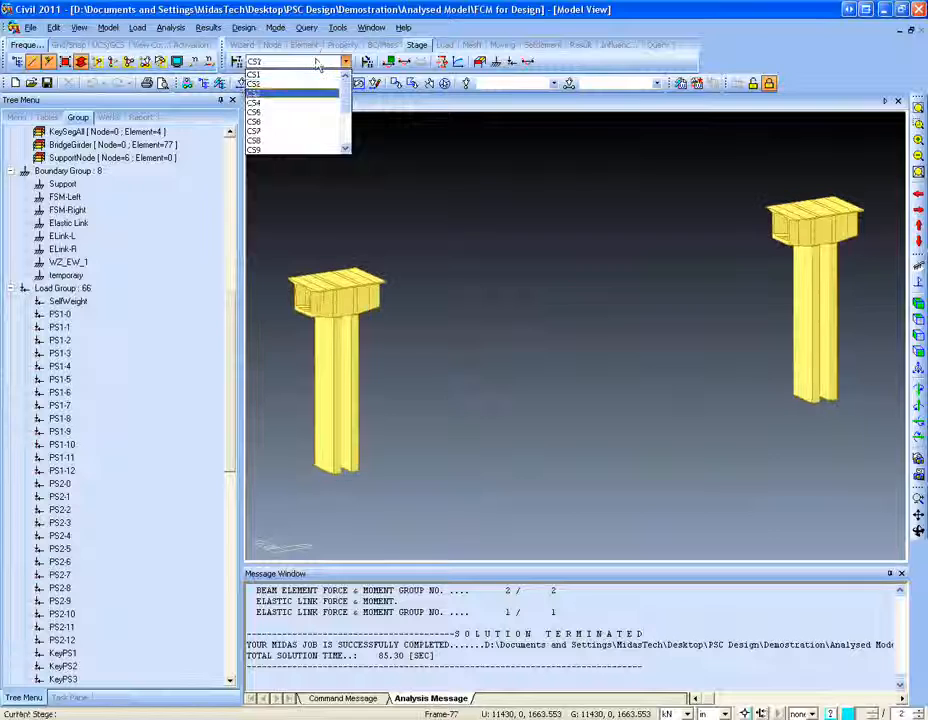
key(Down)
key(Down)
key(Down)
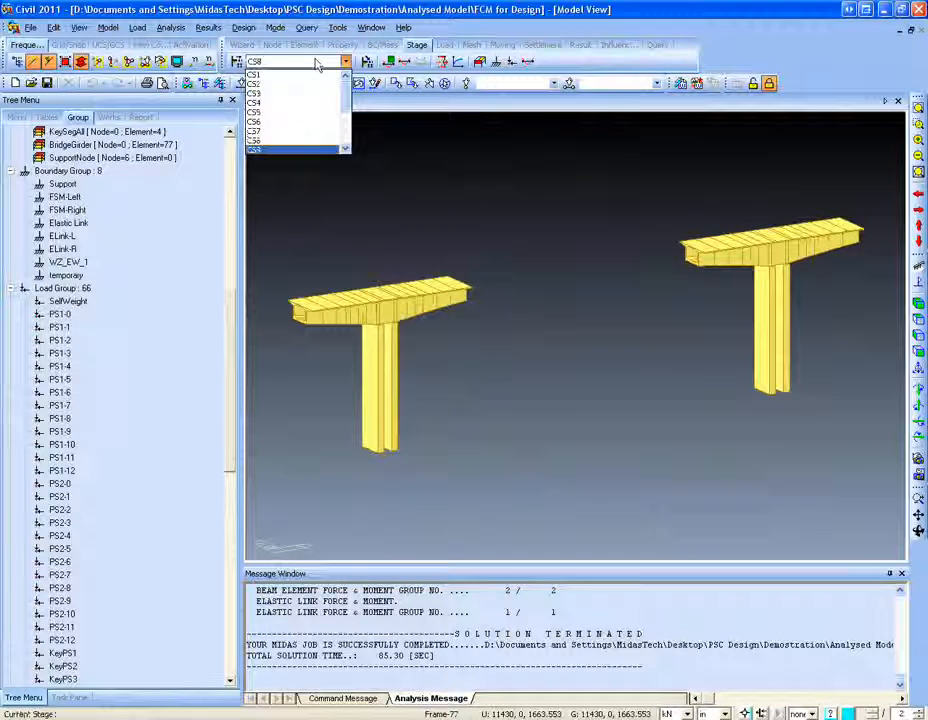
key(Down)
key(Down)
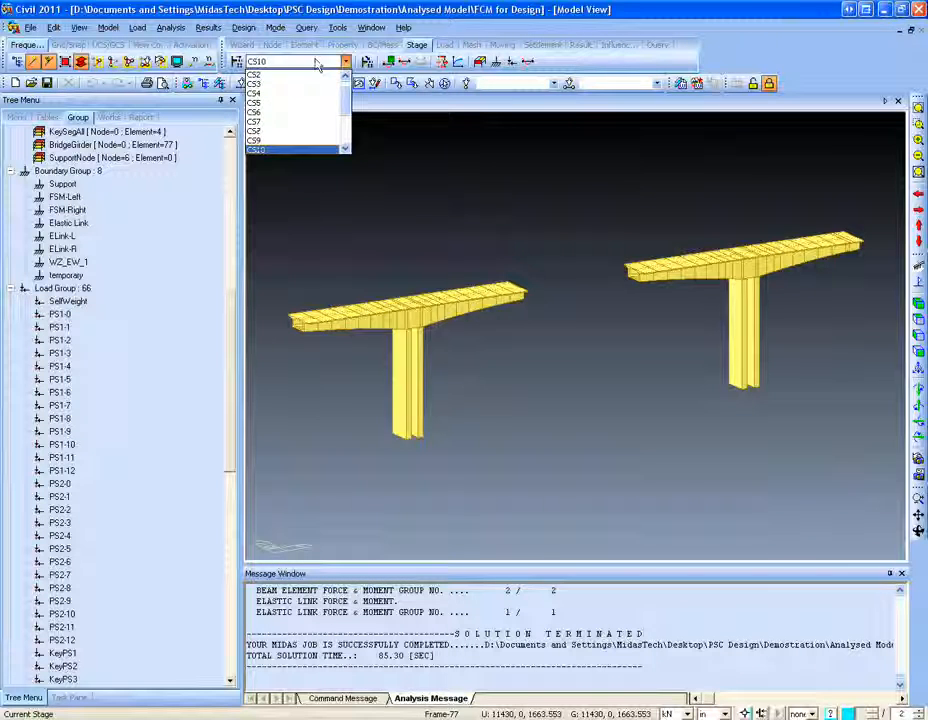
key(Down)
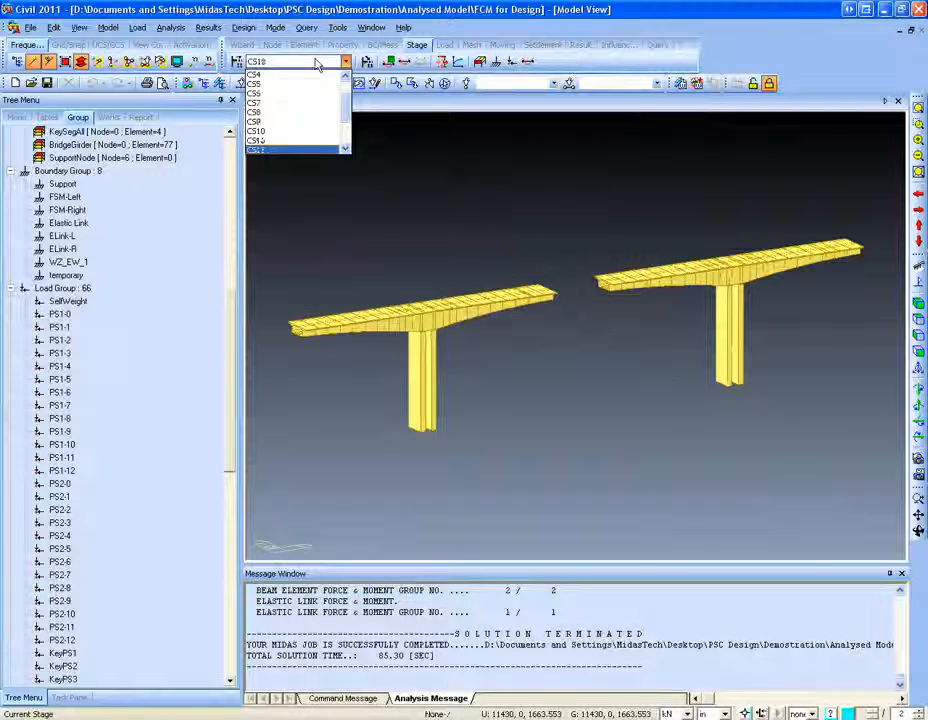
scroll(316, 64, down, 1)
scroll(316, 62, down, 1)
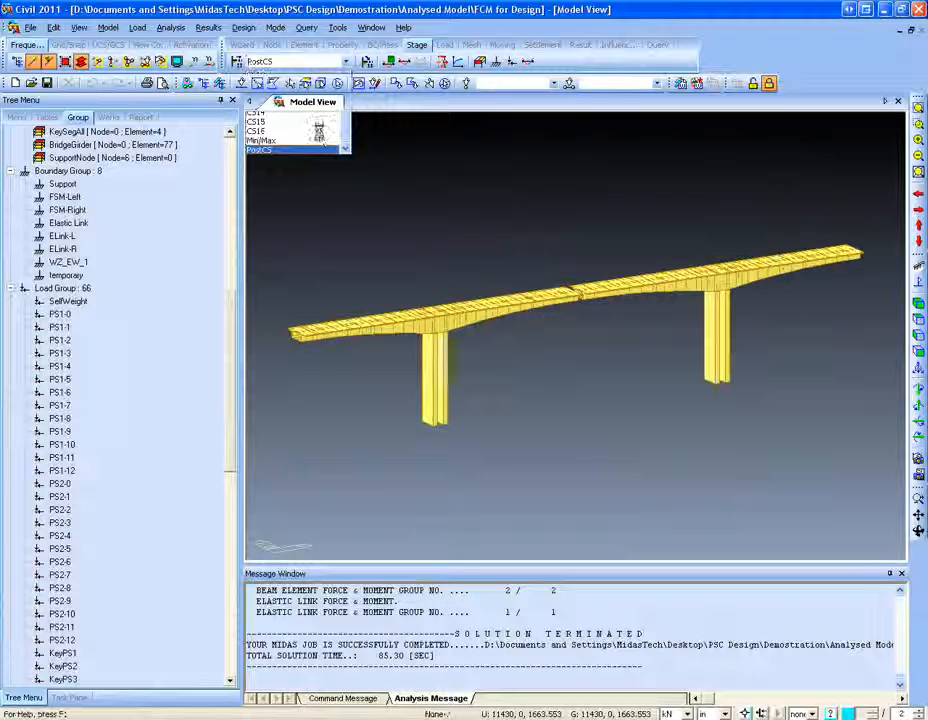
click(318, 146)
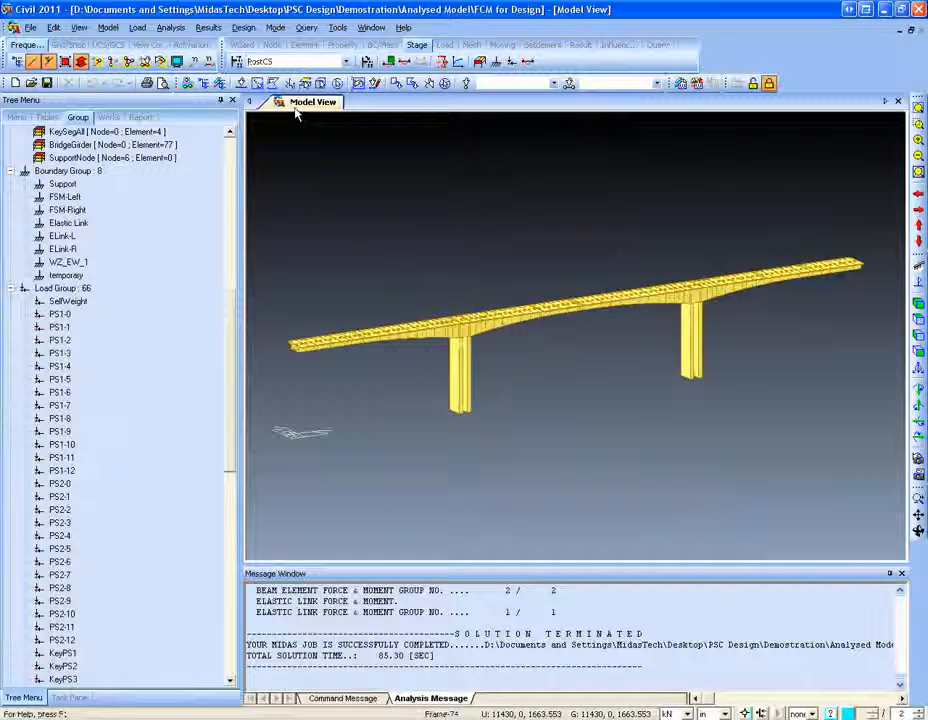
Step: Open the beam force diagram settings and make CS3 the current construction stage
click(208, 27)
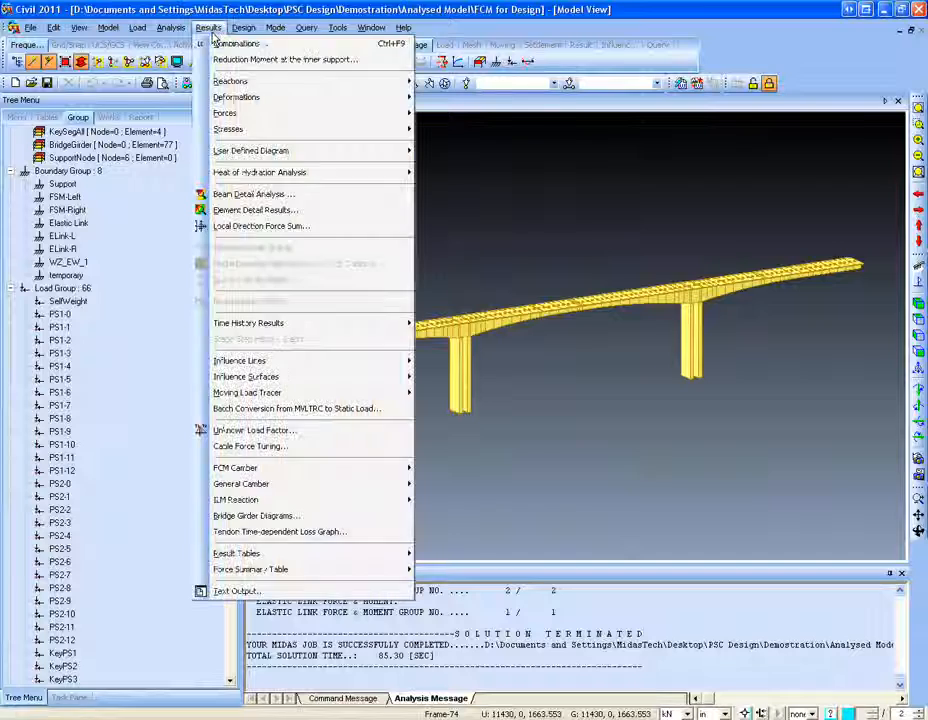
mouse_move(252, 98)
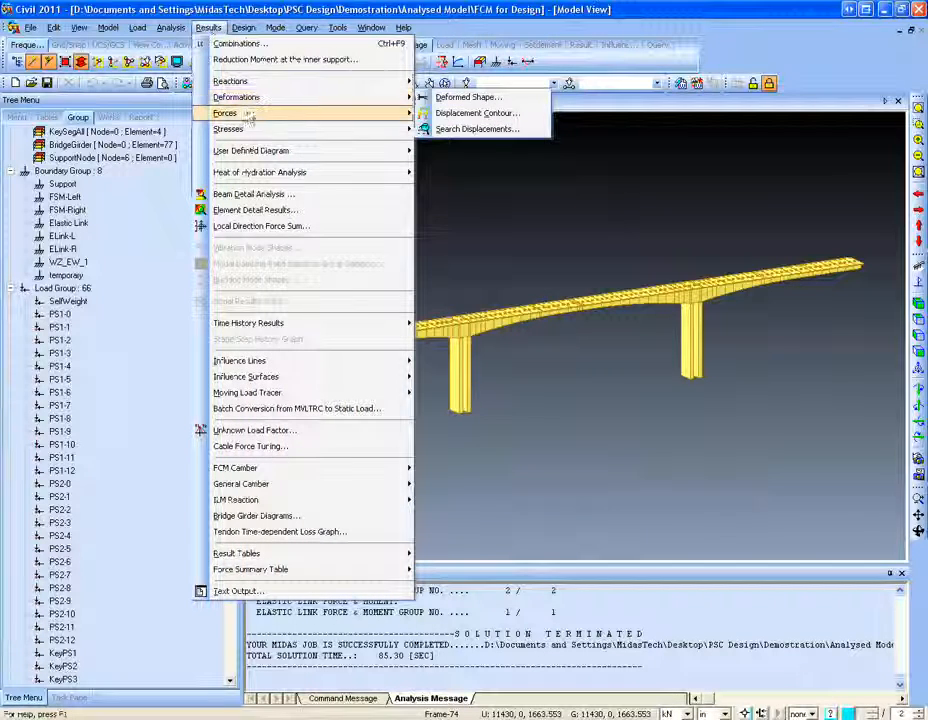
click(465, 145)
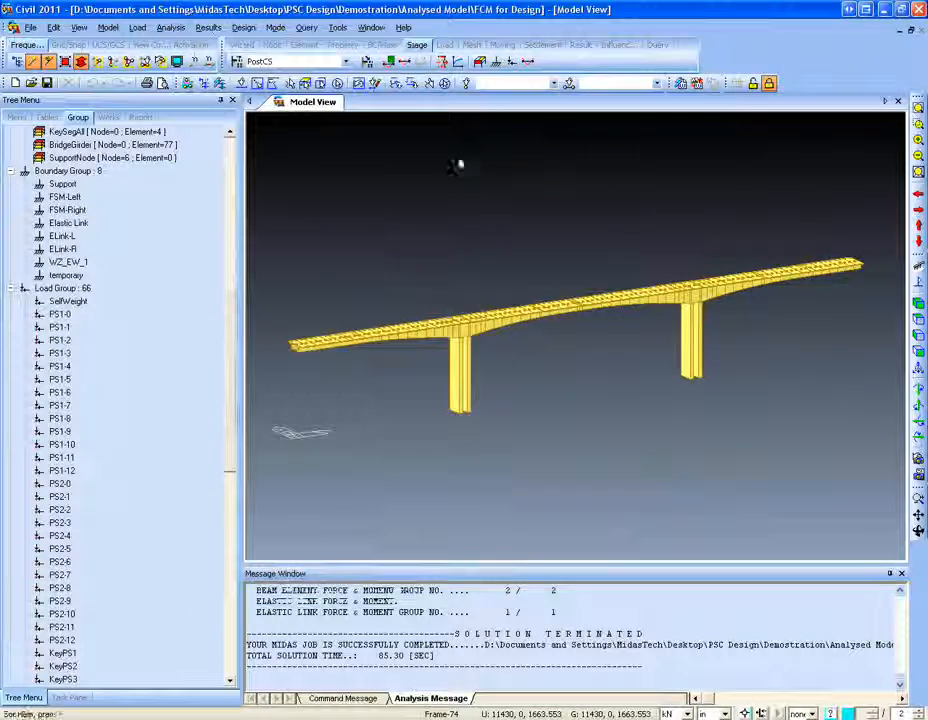
click(73, 175)
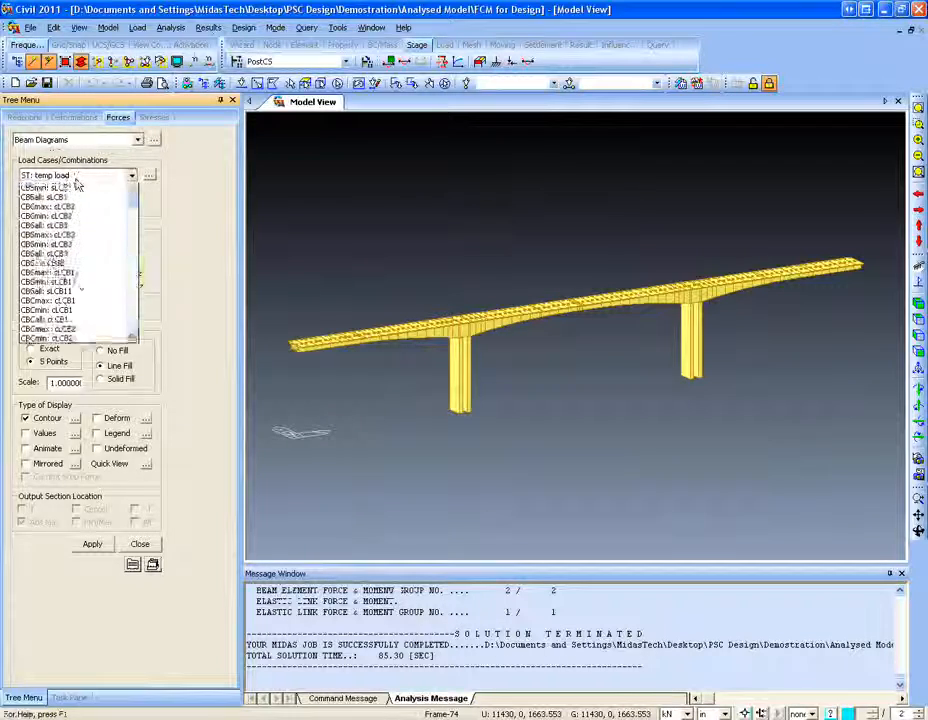
click(78, 185)
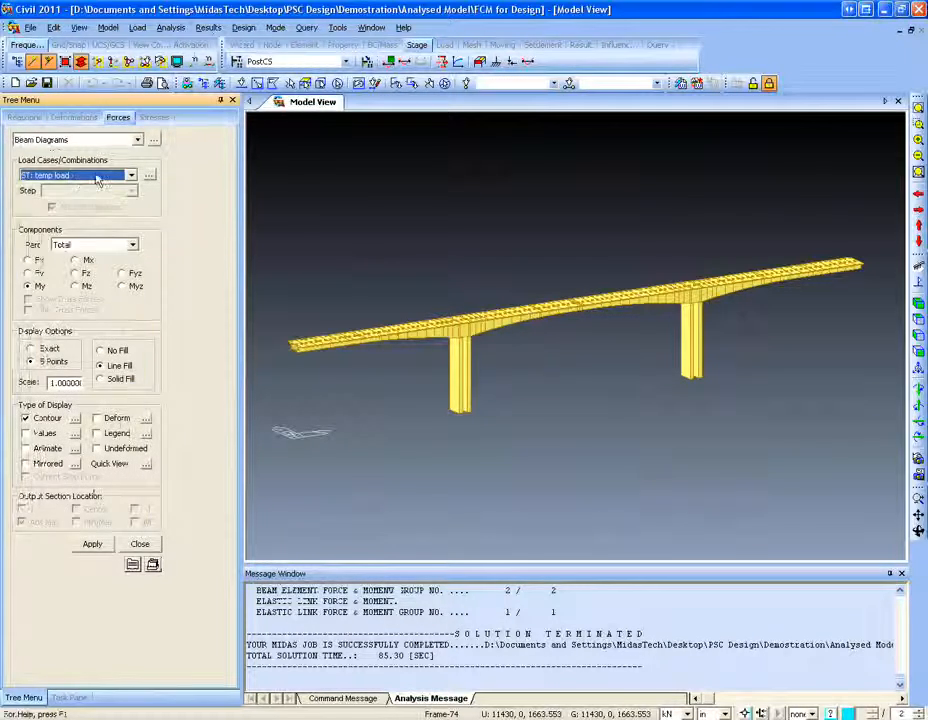
click(290, 62)
click(289, 95)
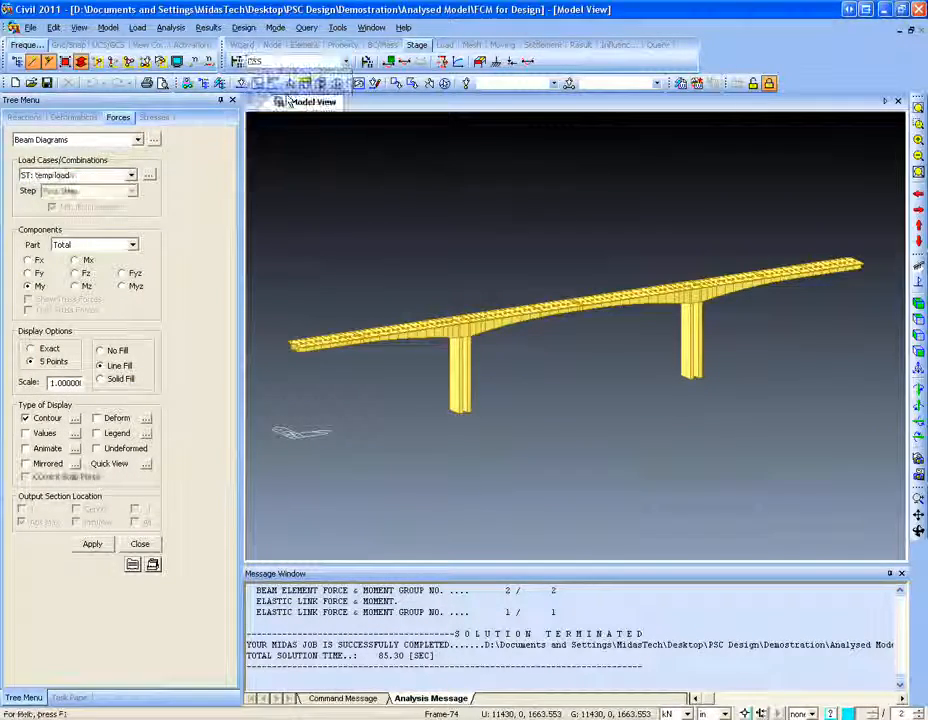
Step: Plot the My beam diagram for CS: Dead Load with contour and legend shown
click(95, 175)
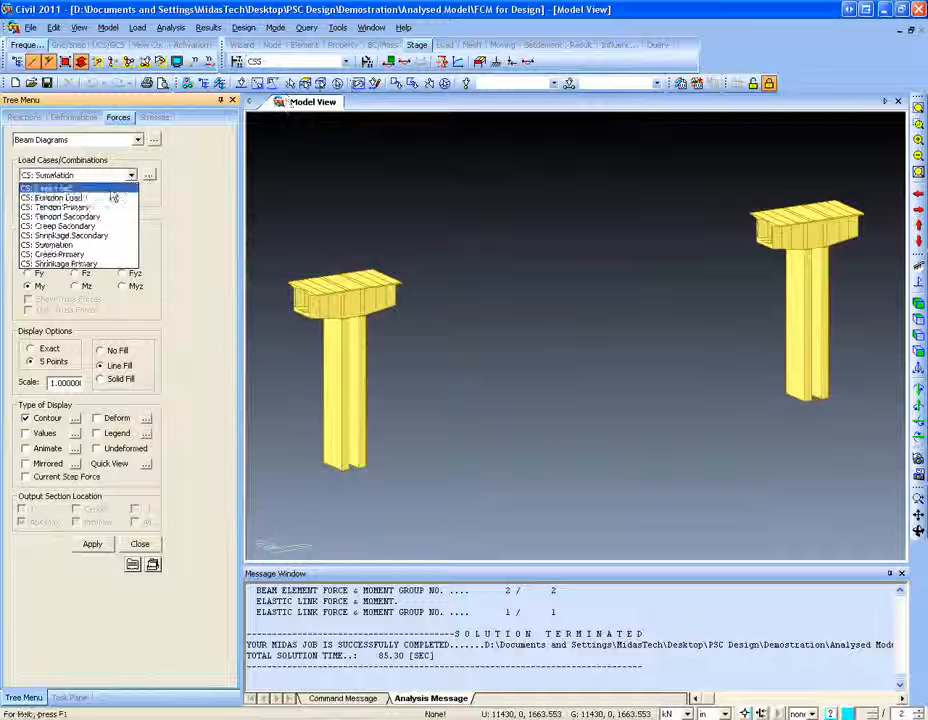
click(65, 188)
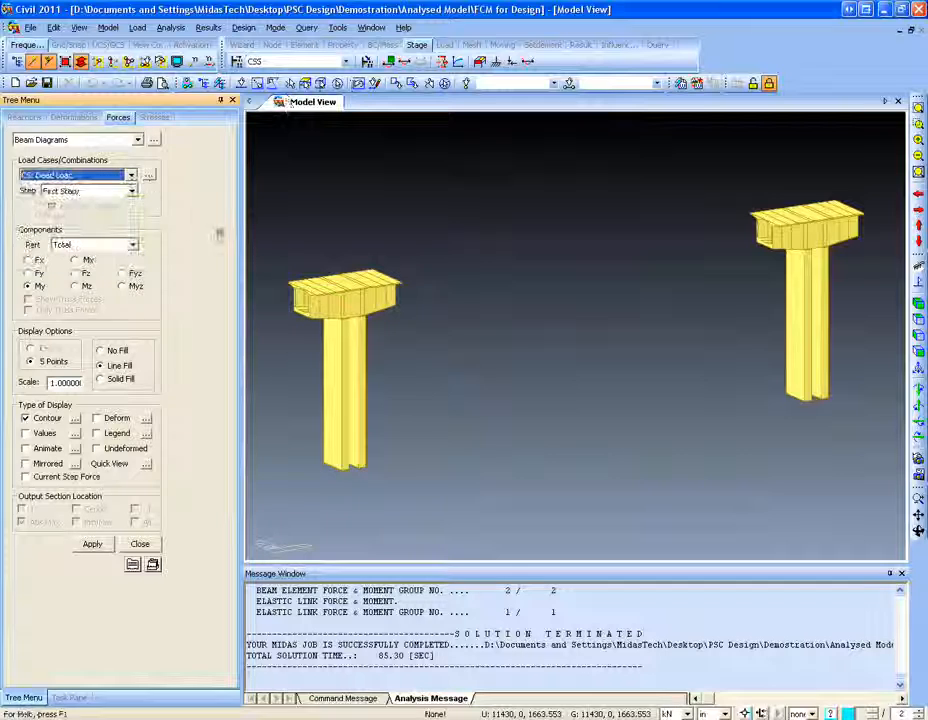
click(91, 543)
click(96, 433)
click(91, 543)
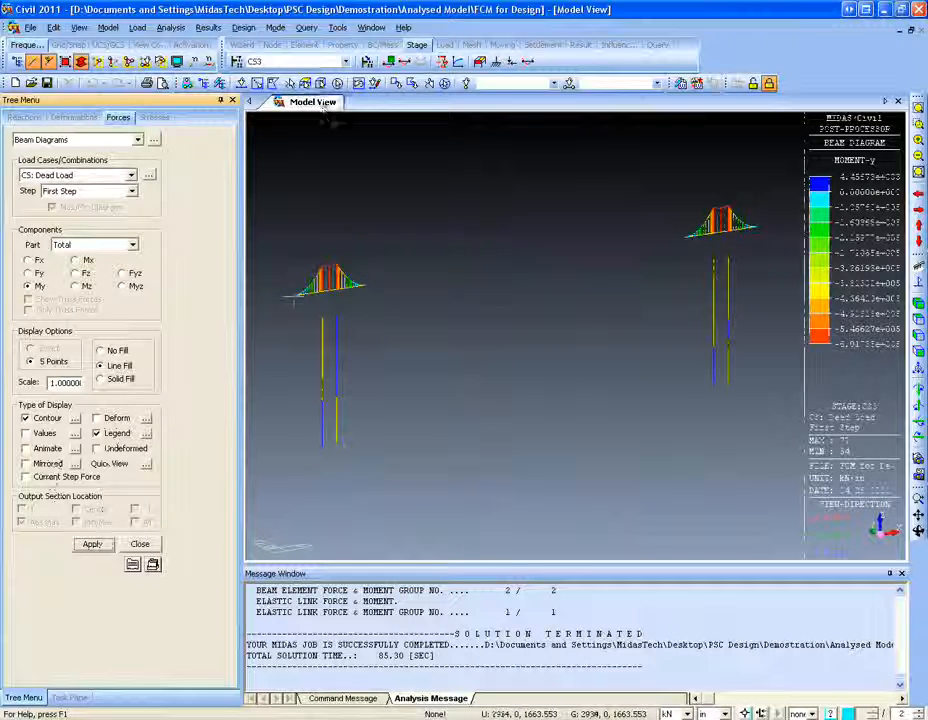
Step: Compare the dead load moment diagrams across the following construction stages, from CS4 up to CS9
click(310, 62)
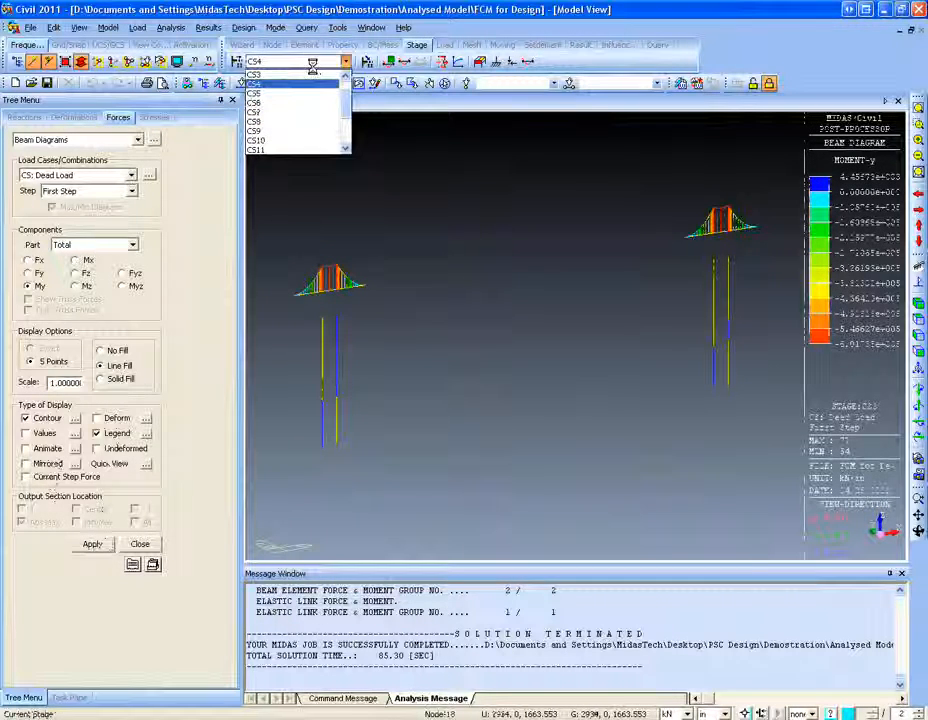
key(Down)
key(Down)
key(Down)
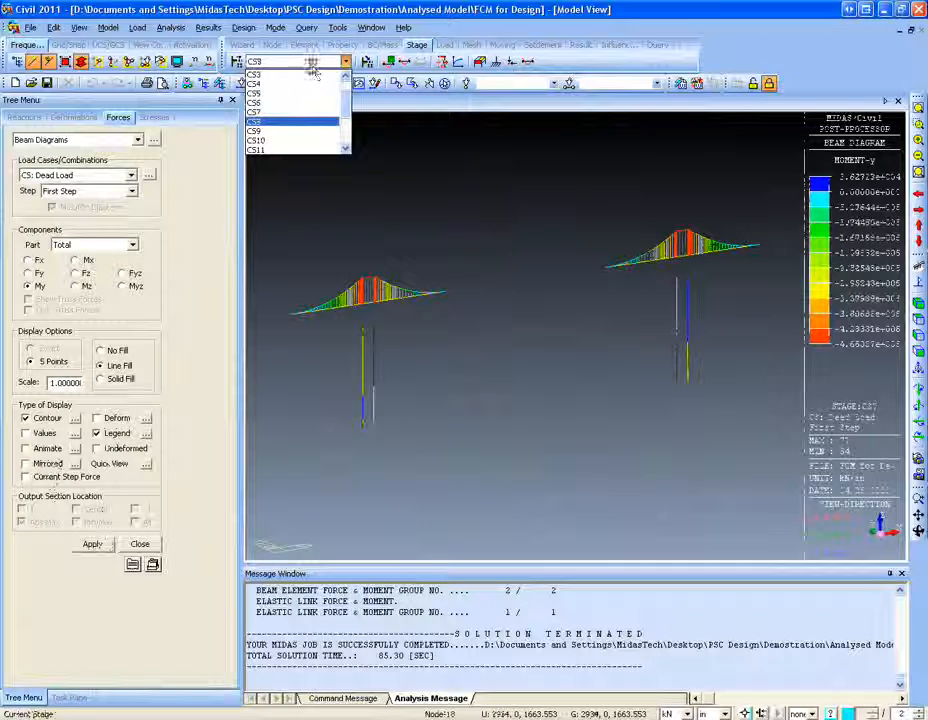
key(Down)
key(Down)
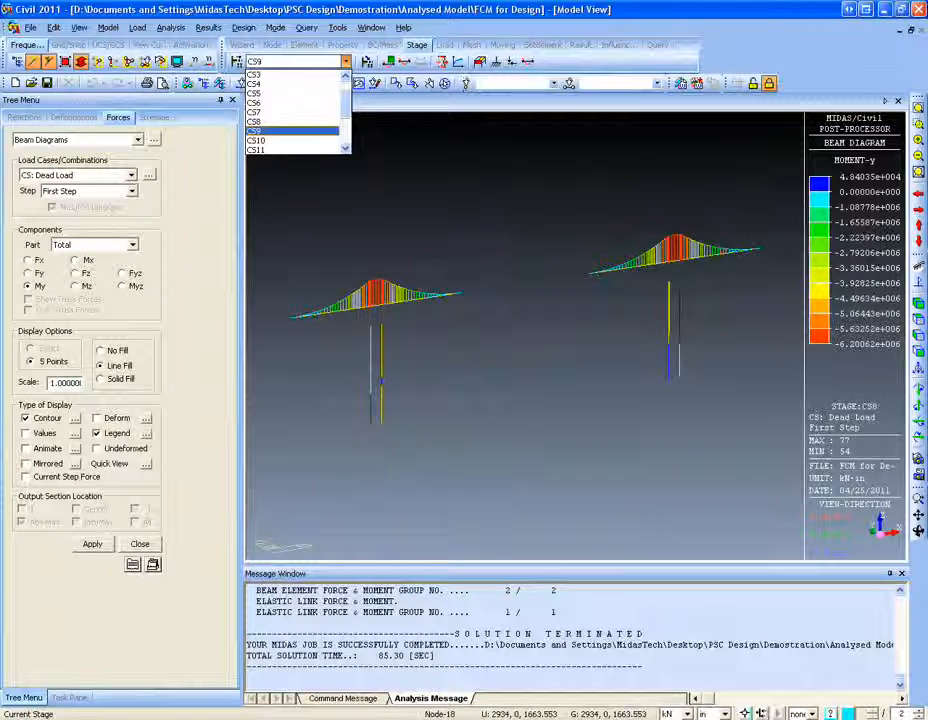
click(372, 28)
Step: Plot the PSC beam stress diagram of Sig-xx(Axial) at Position 1 for CS: Dead Load in stage CS9
click(208, 27)
mouse_move(240, 129)
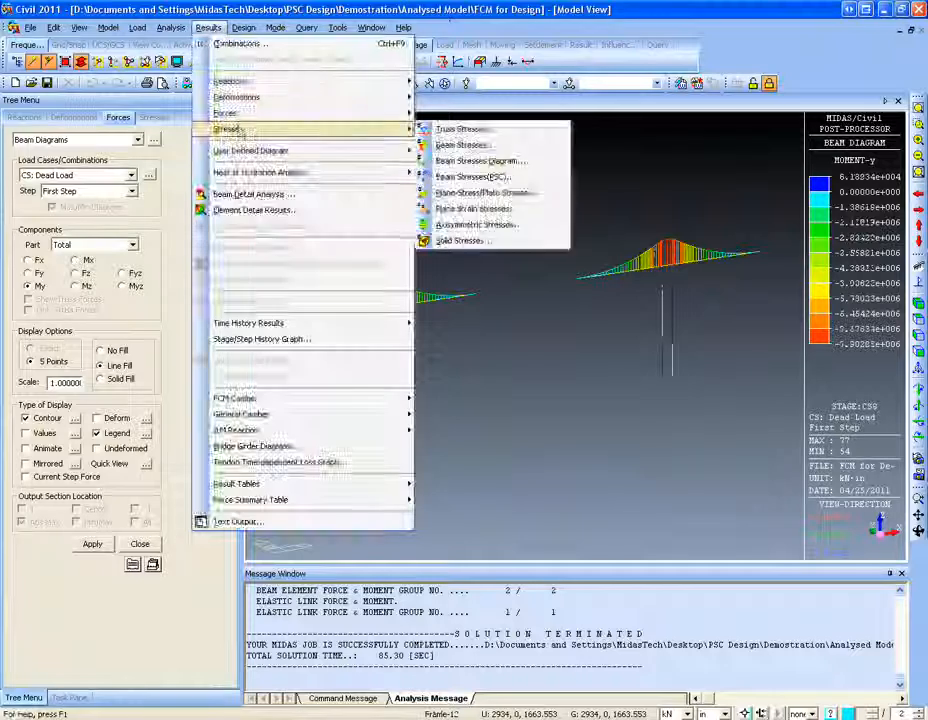
click(485, 176)
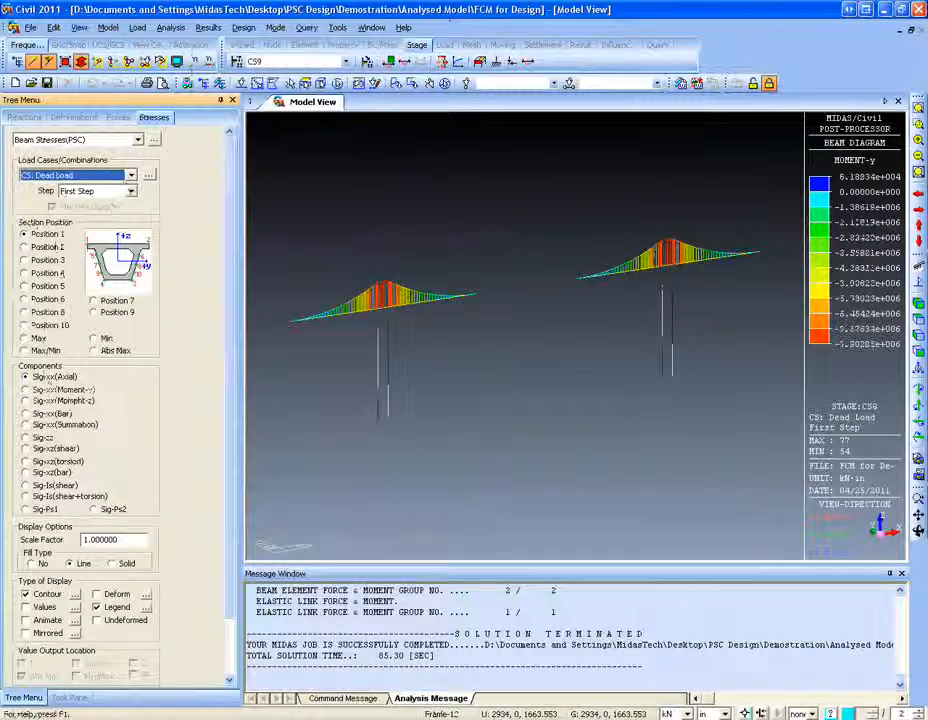
scroll(10, 320, down, 2)
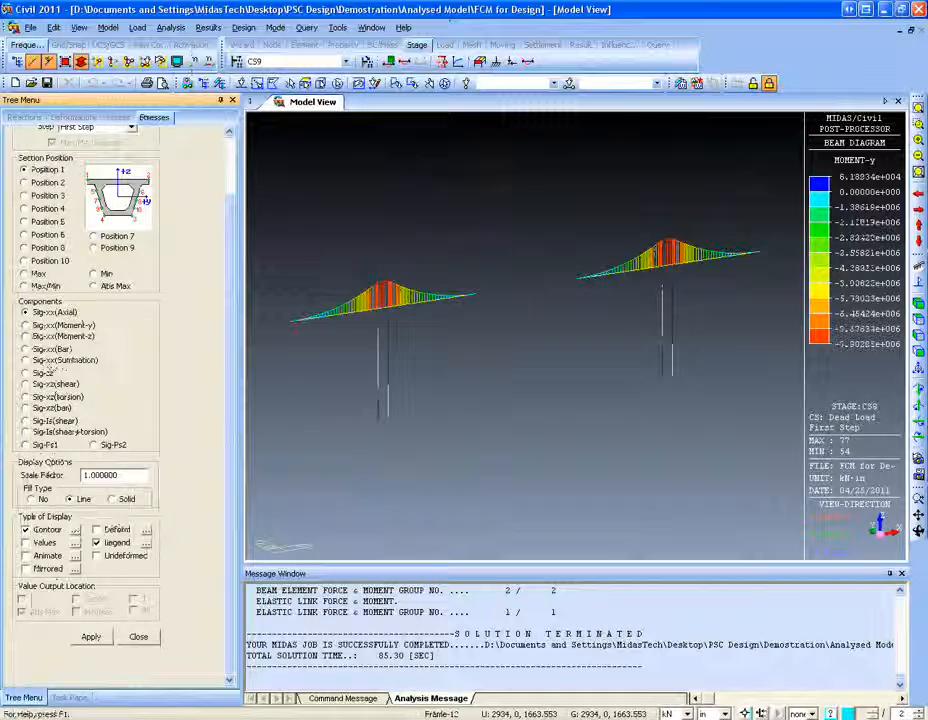
scroll(234, 408, up, 2)
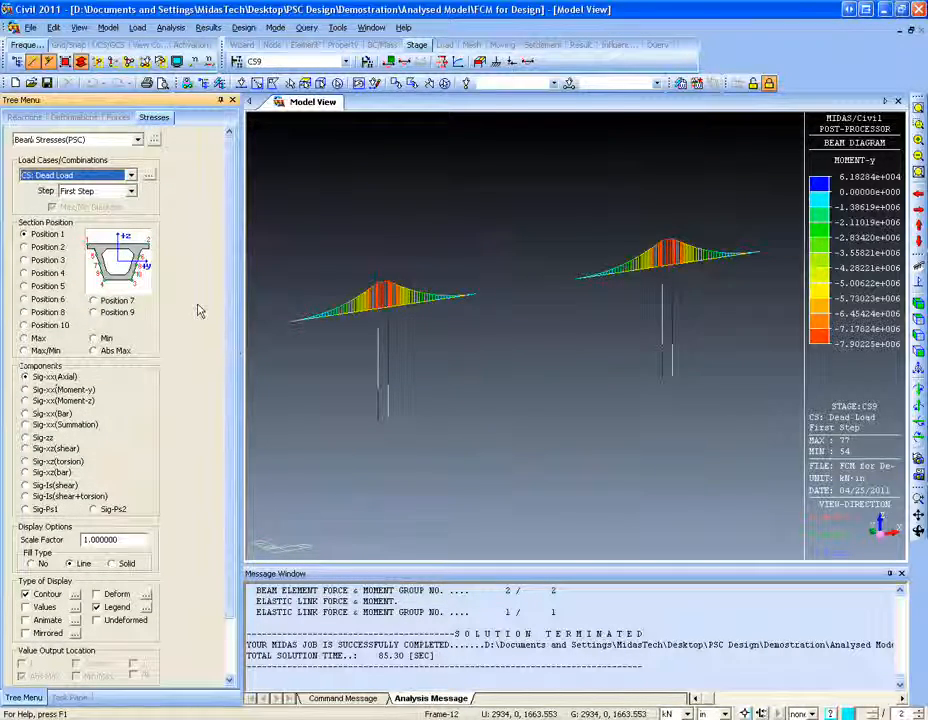
scroll(226, 518, down, 2)
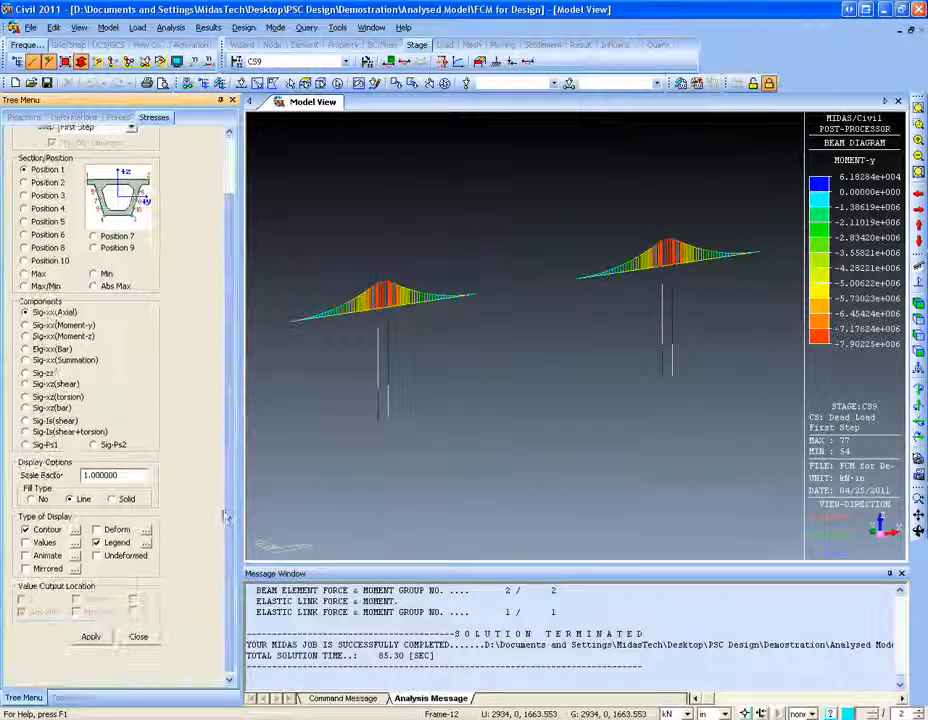
click(90, 636)
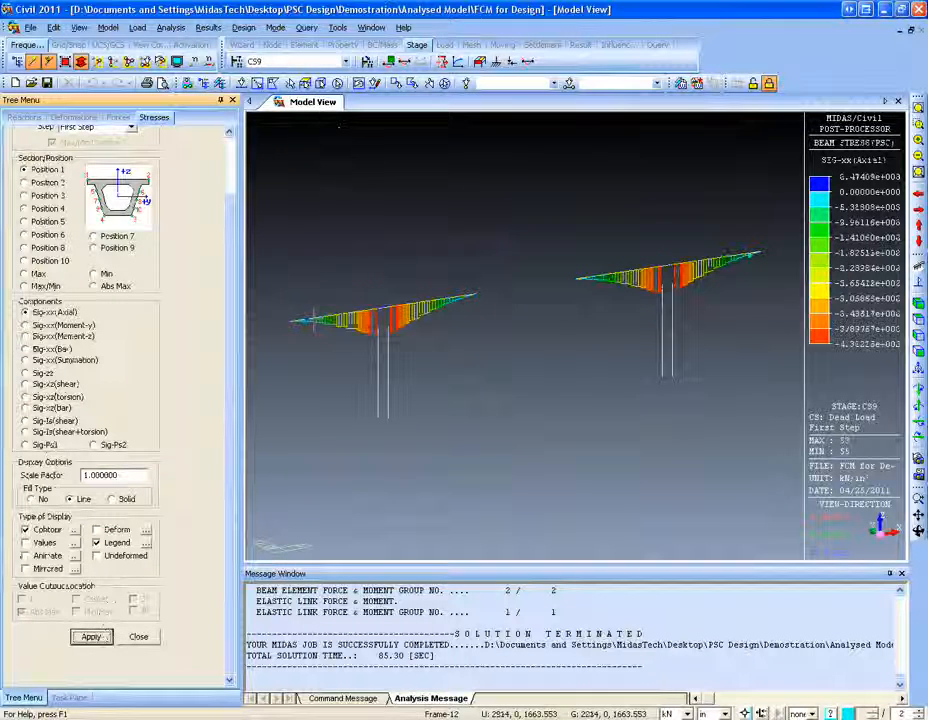
Step: Compare the axial stress diagrams of the following construction stages, from CS10 to CS11
click(289, 62)
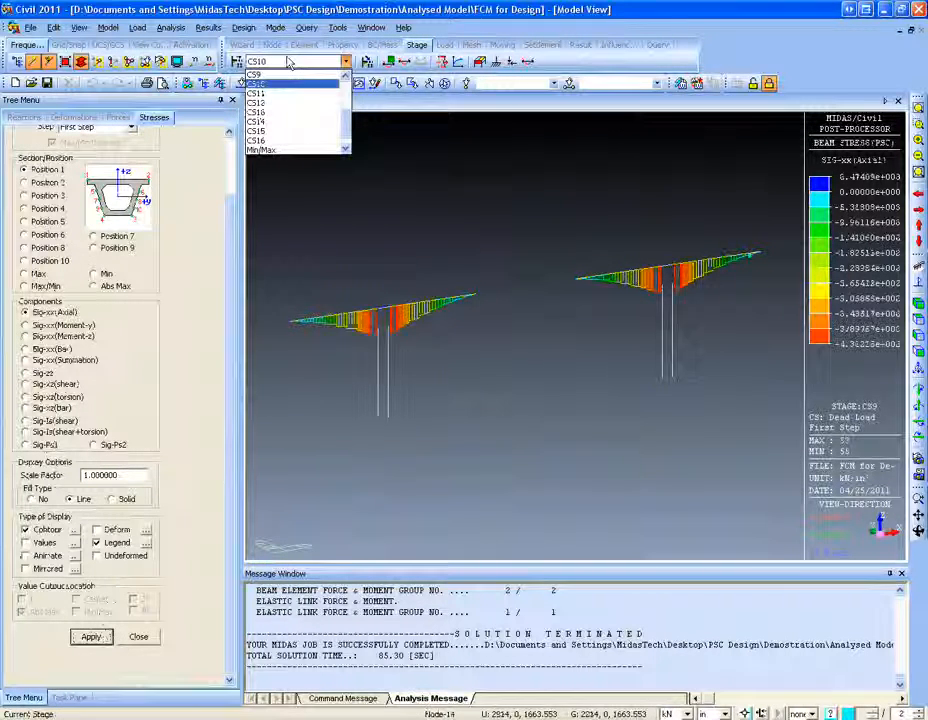
key(Down)
key(Return)
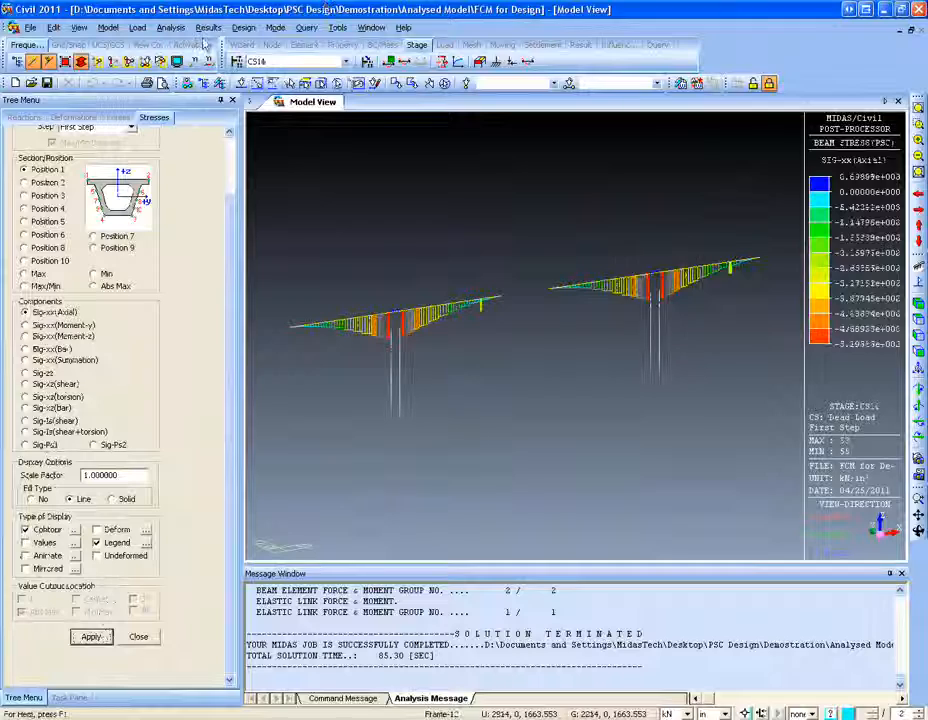
Step: Open the stage/step history graph settings and review the definition of the 24 My beam force function
click(208, 27)
click(208, 27)
click(208, 27)
mouse_move(225, 113)
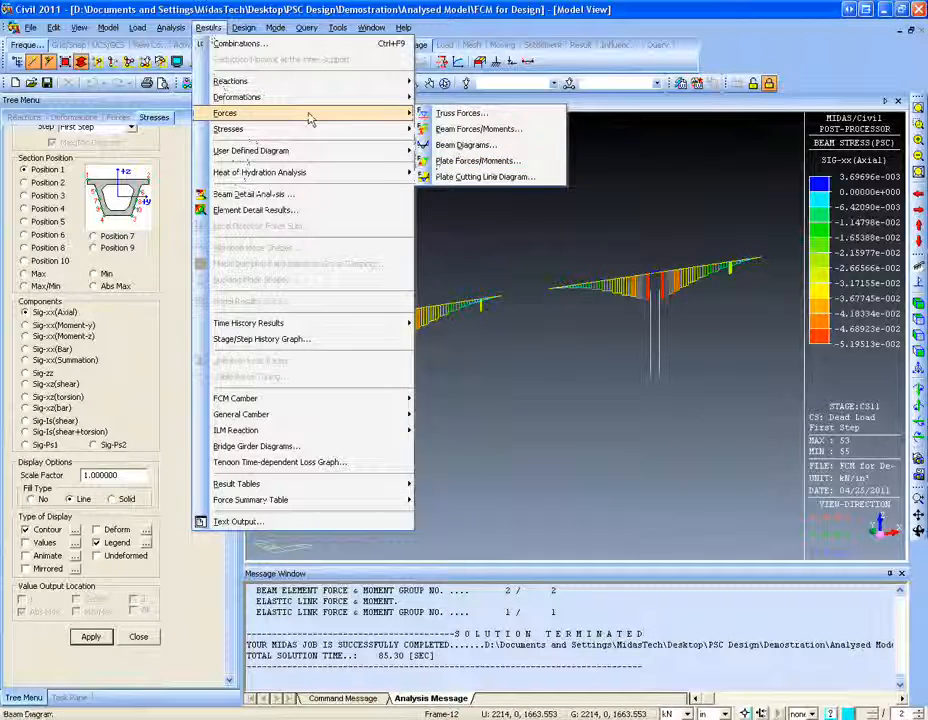
click(278, 344)
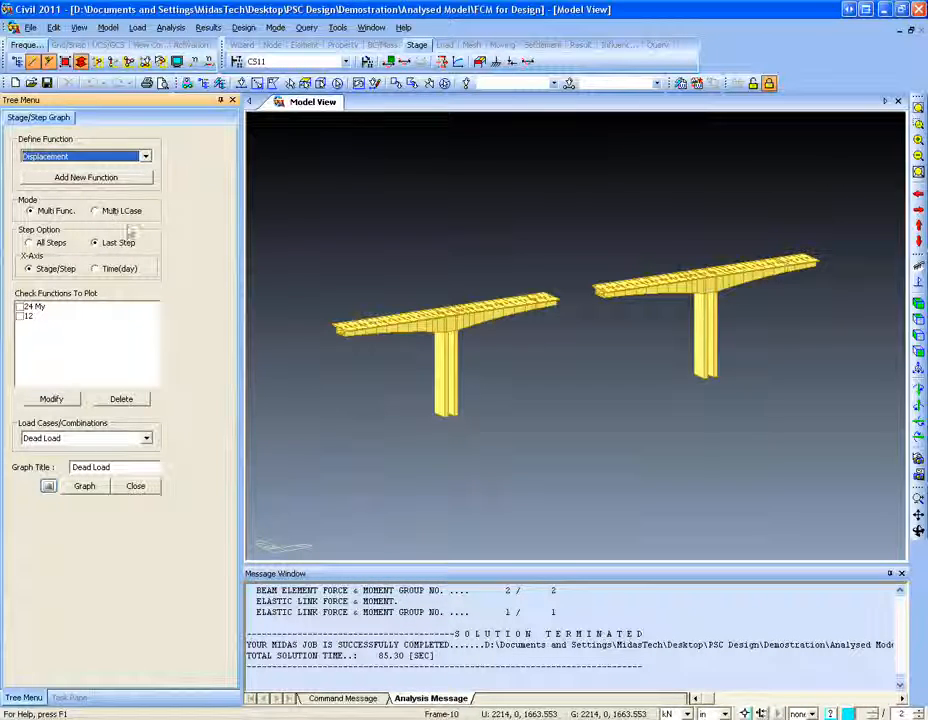
click(24, 307)
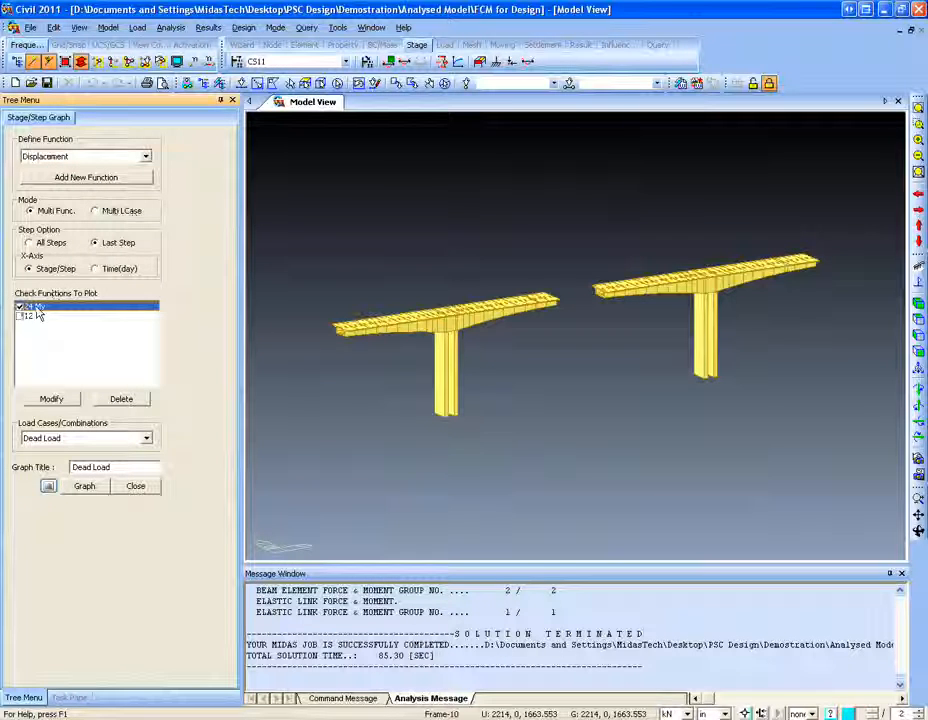
click(55, 398)
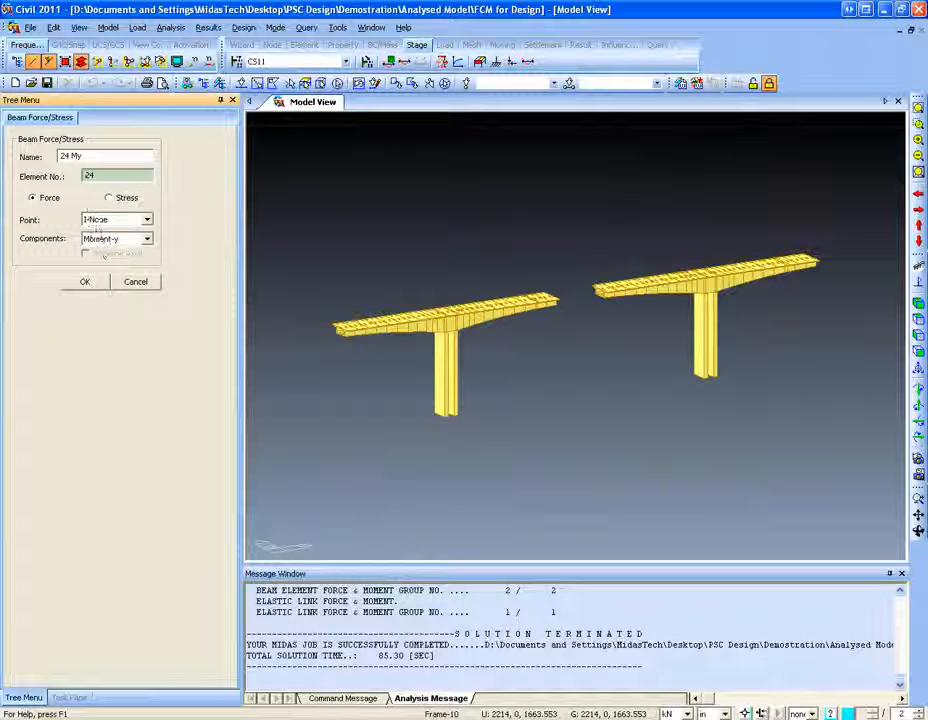
click(135, 282)
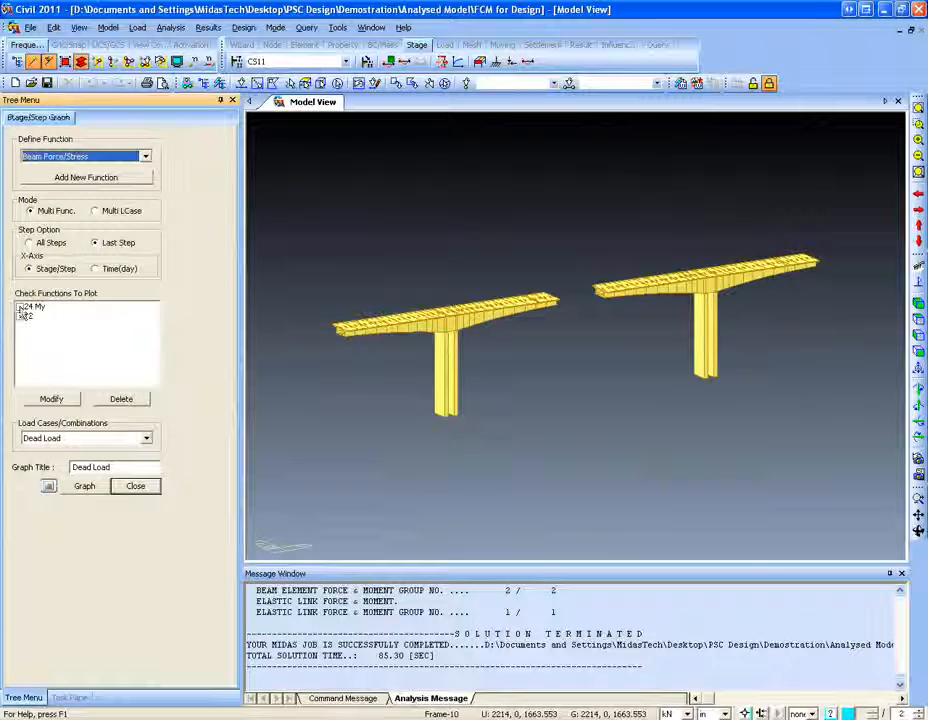
Step: Graph the 24 My function for Dead Load over the construction stages, view it enlarged and close it
click(84, 486)
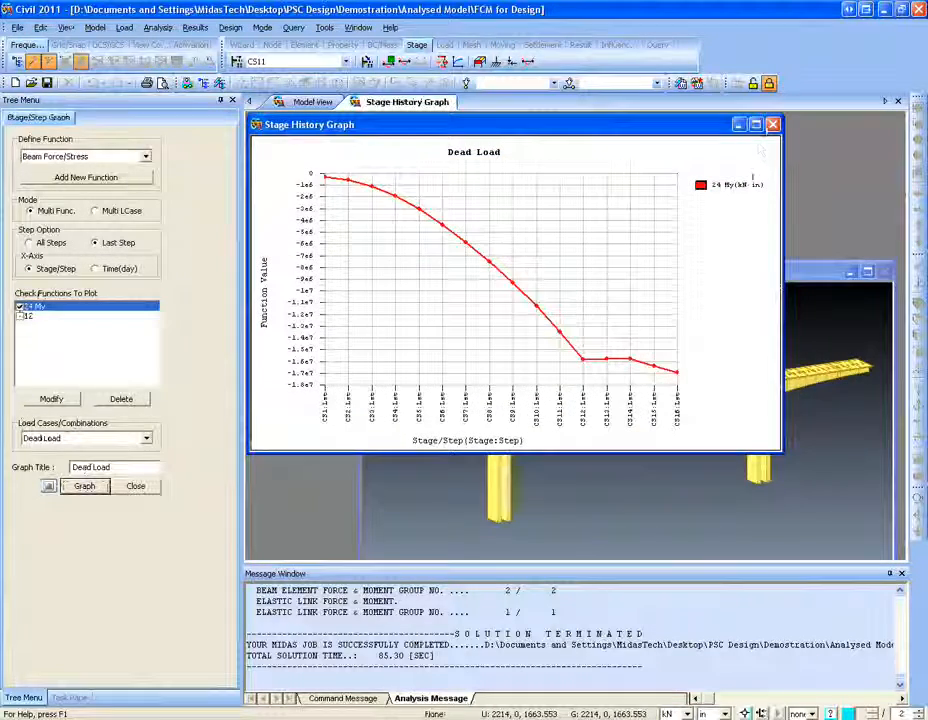
click(756, 125)
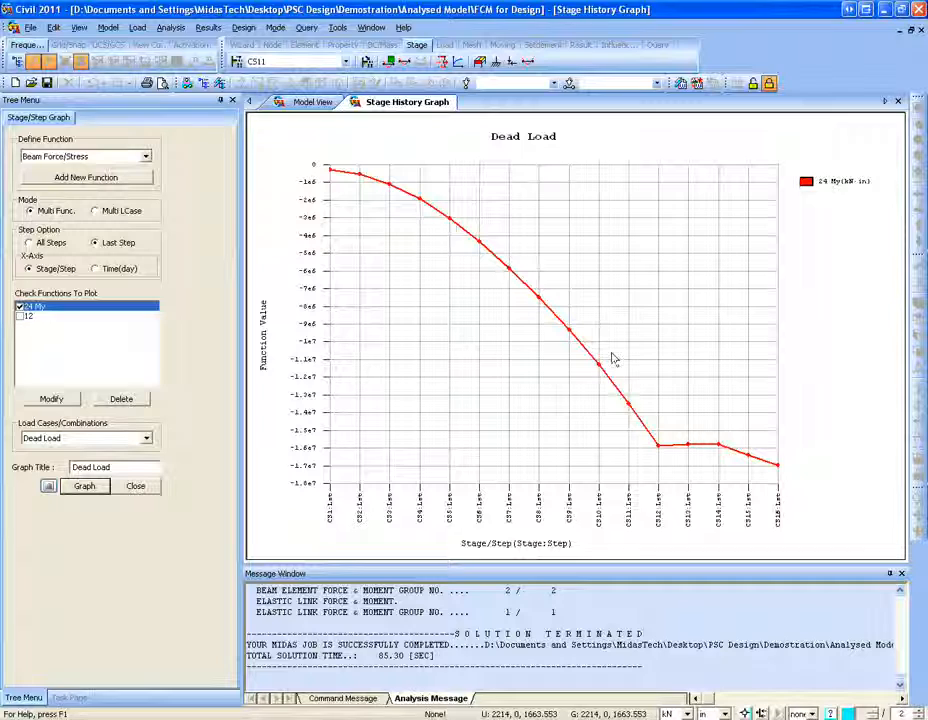
click(898, 102)
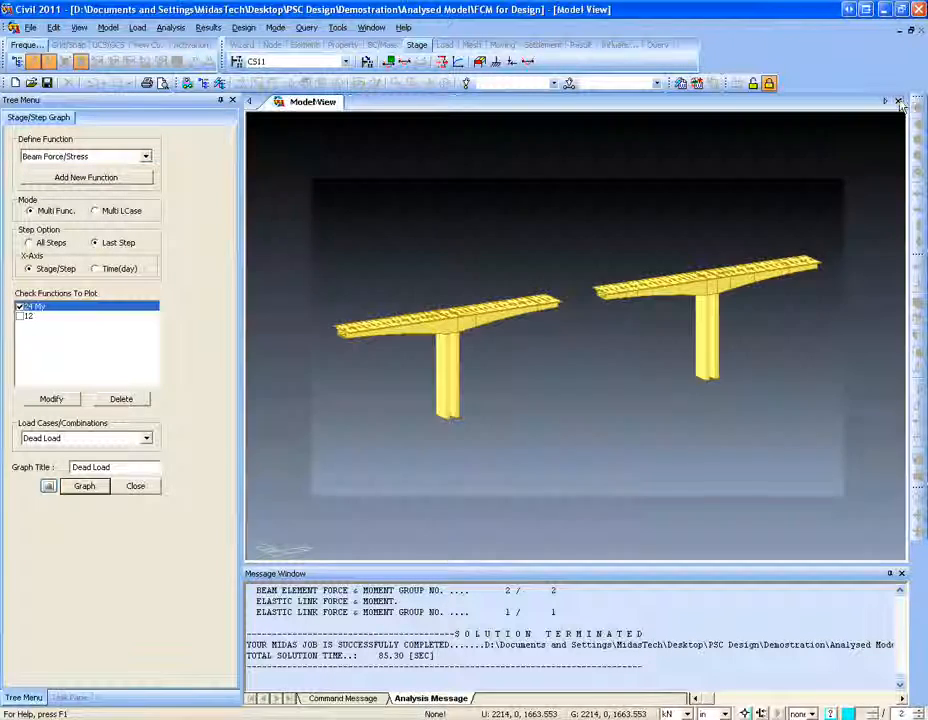
Step: Make PostCS the current stage and open the bridge girder stress diagram settings
click(294, 63)
click(290, 135)
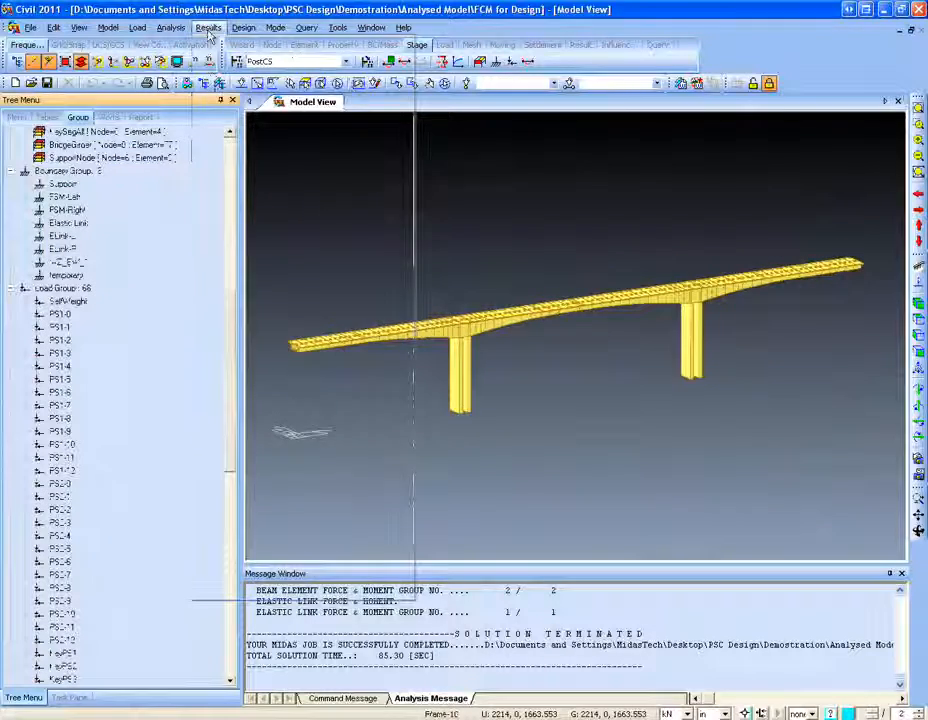
click(208, 28)
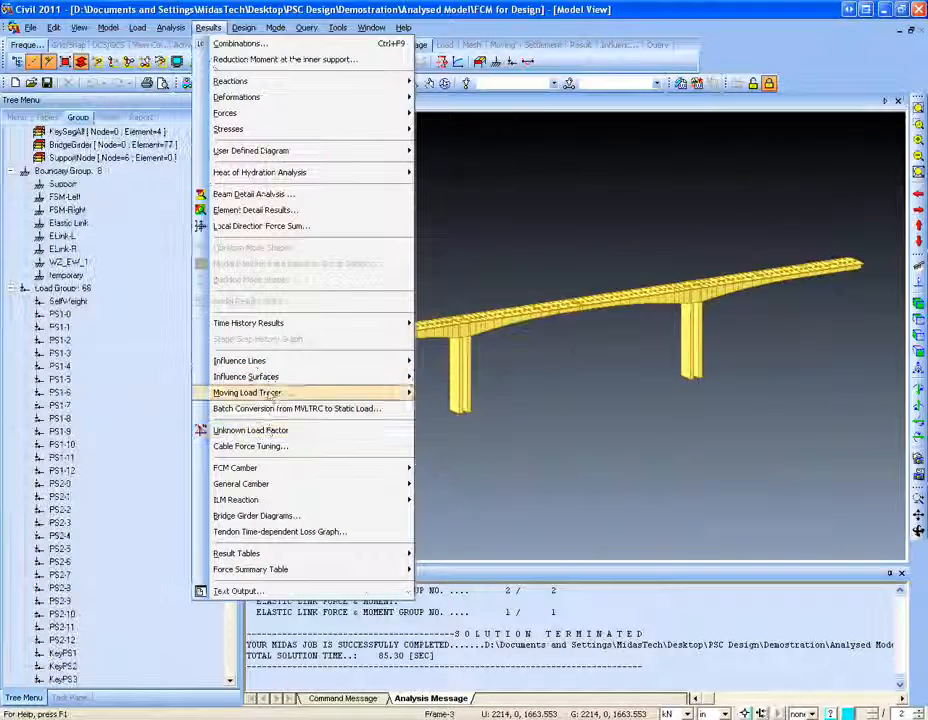
click(256, 516)
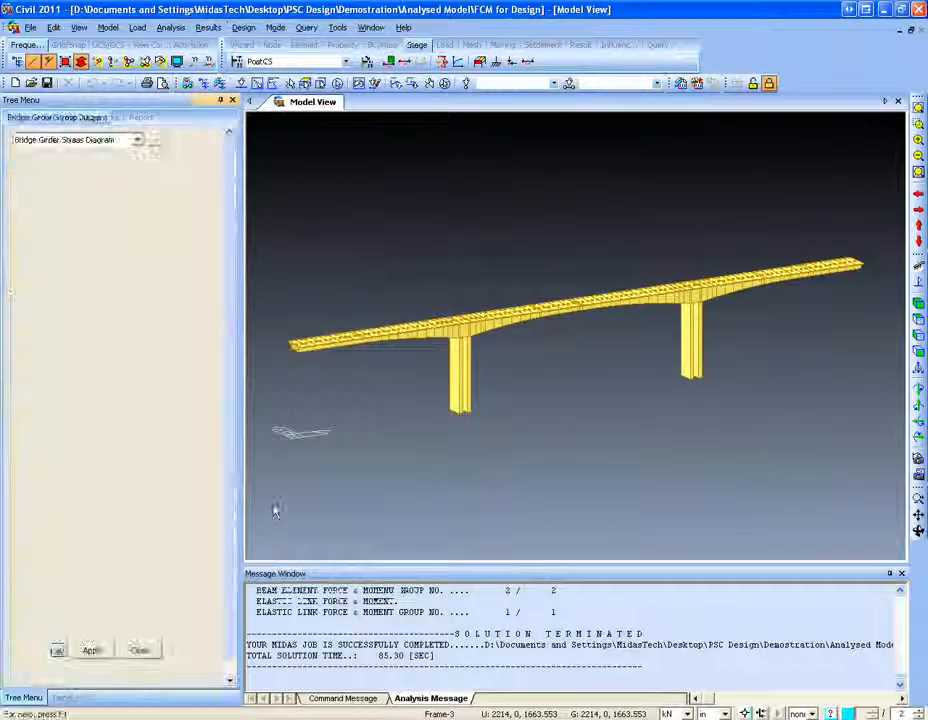
Step: Choose BridgeGirder as the element group for the bridge girder stress diagram
click(137, 371)
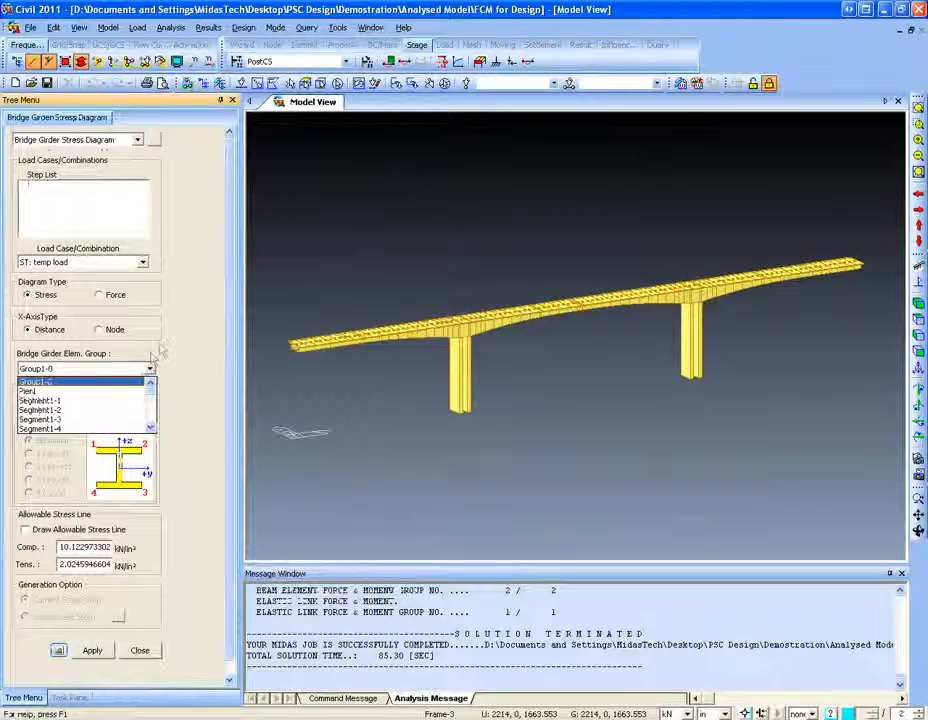
click(166, 347)
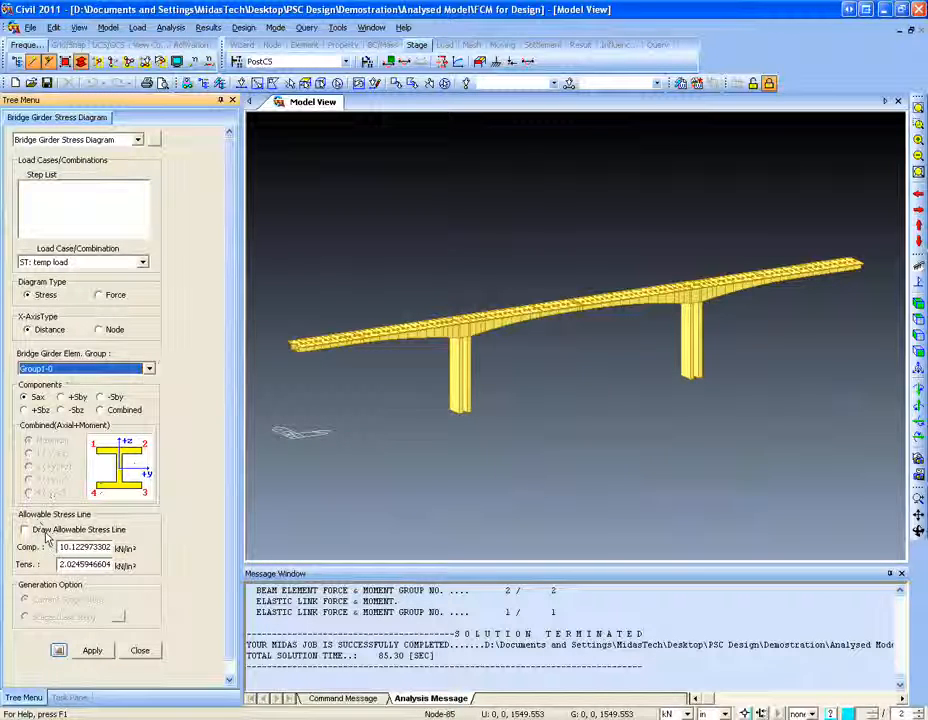
click(148, 368)
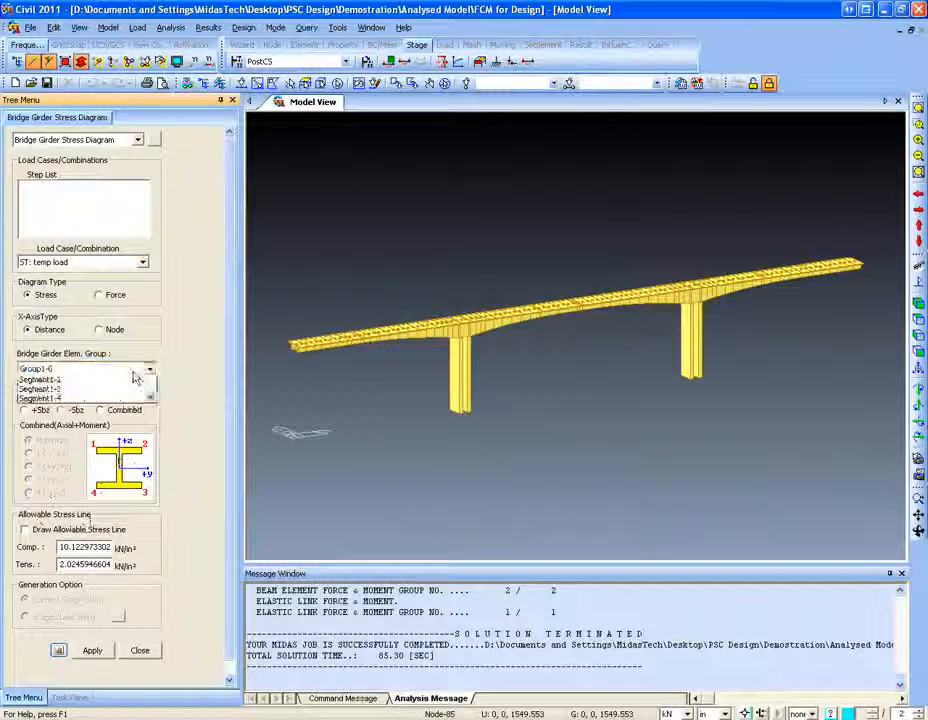
scroll(112, 405, down, 5)
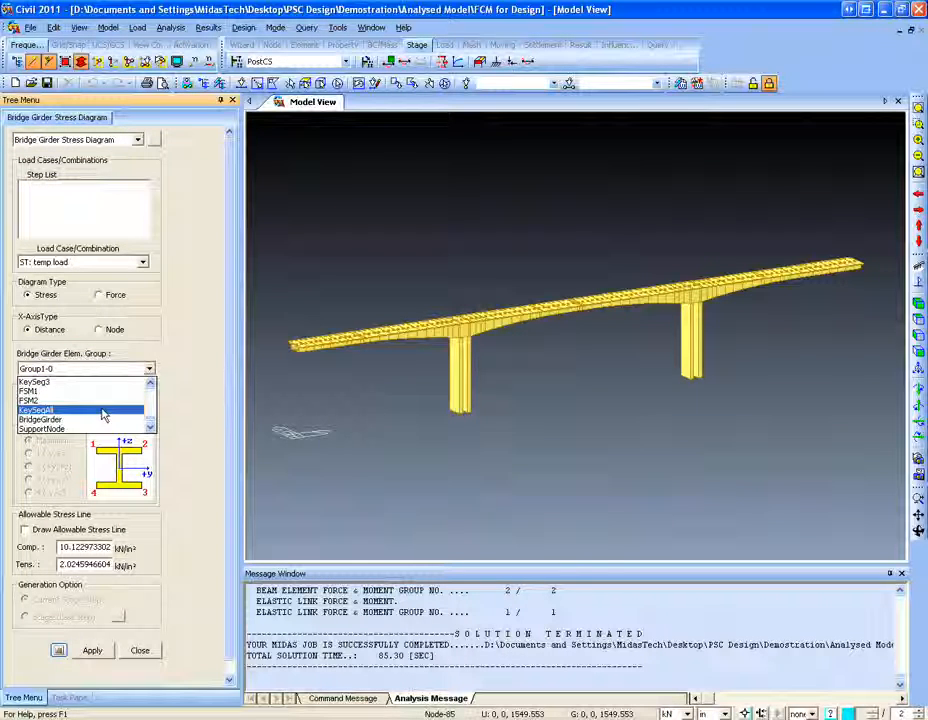
click(92, 419)
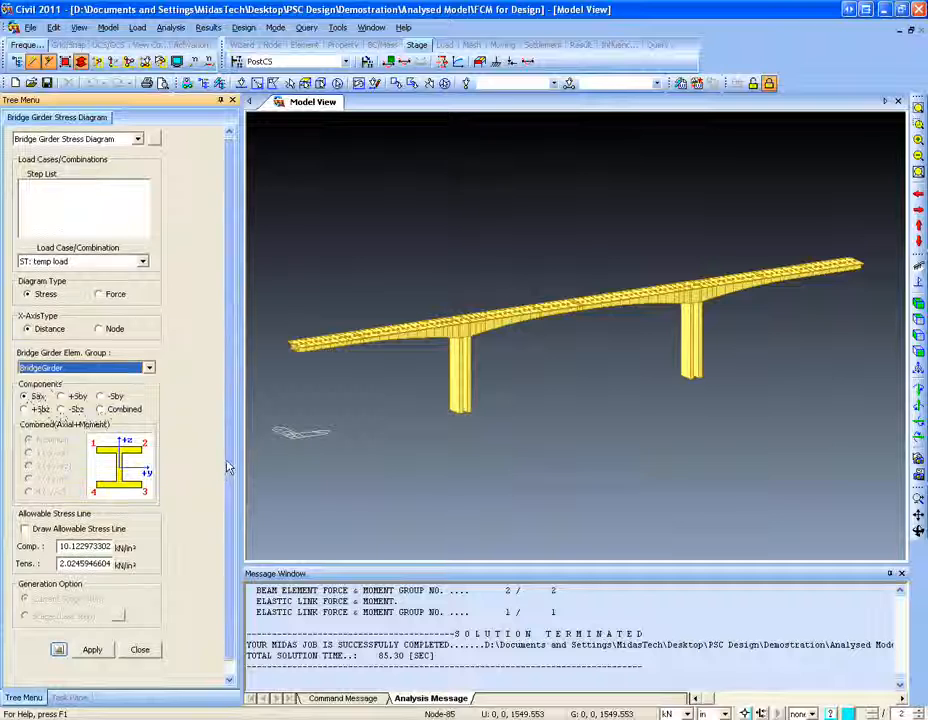
Step: Plot the +Sby stress against distance for ST: temp load with the allowable stress lines drawn
drag(228, 468, 228, 485)
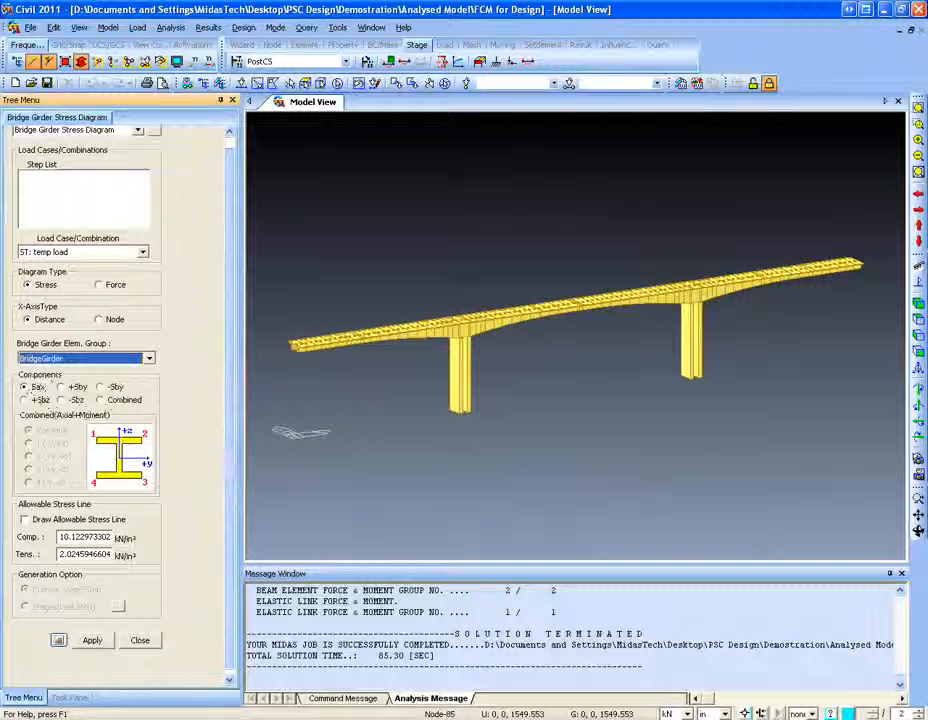
click(98, 285)
click(40, 294)
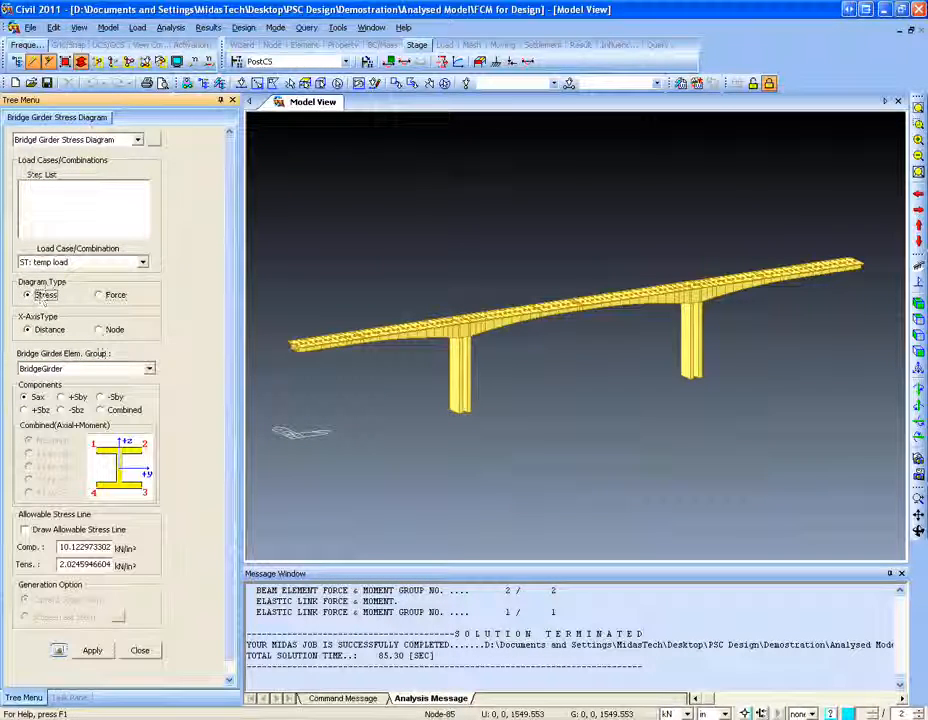
scroll(228, 406, down, 1)
click(61, 383)
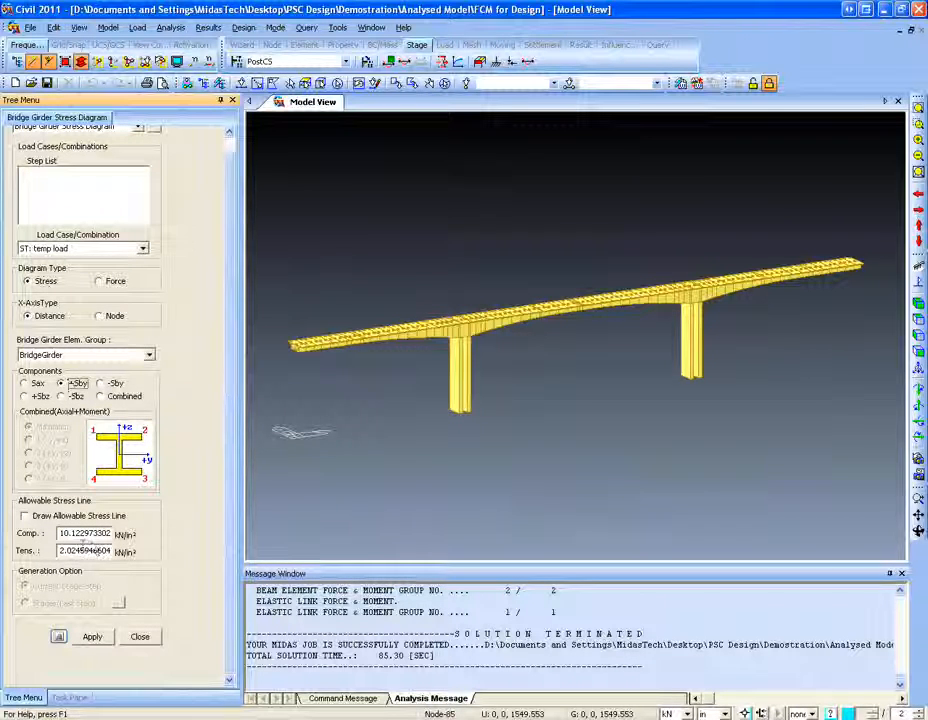
click(37, 517)
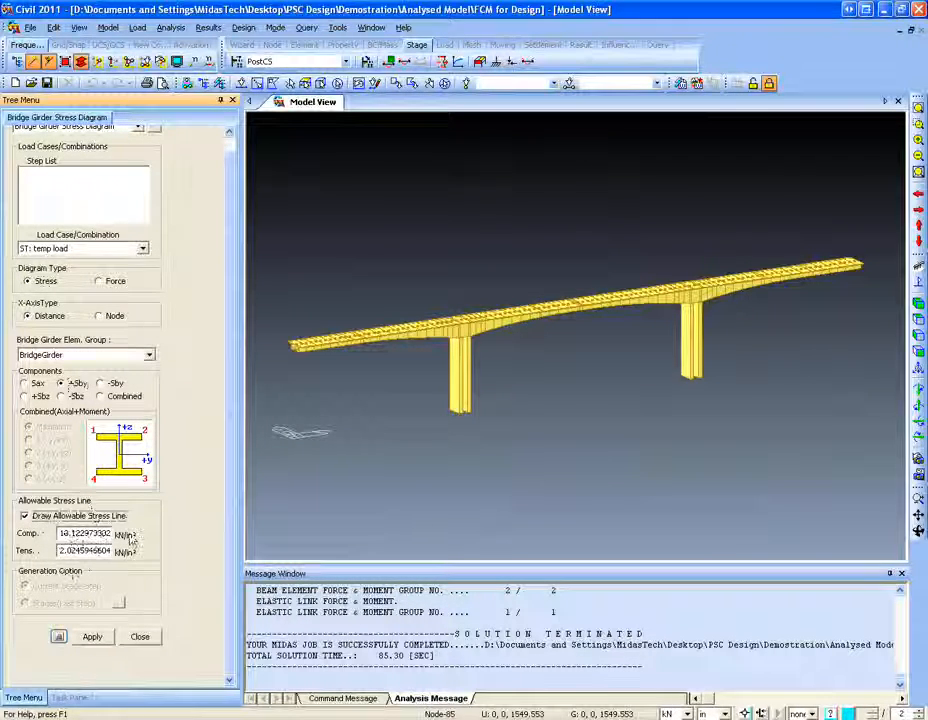
click(91, 636)
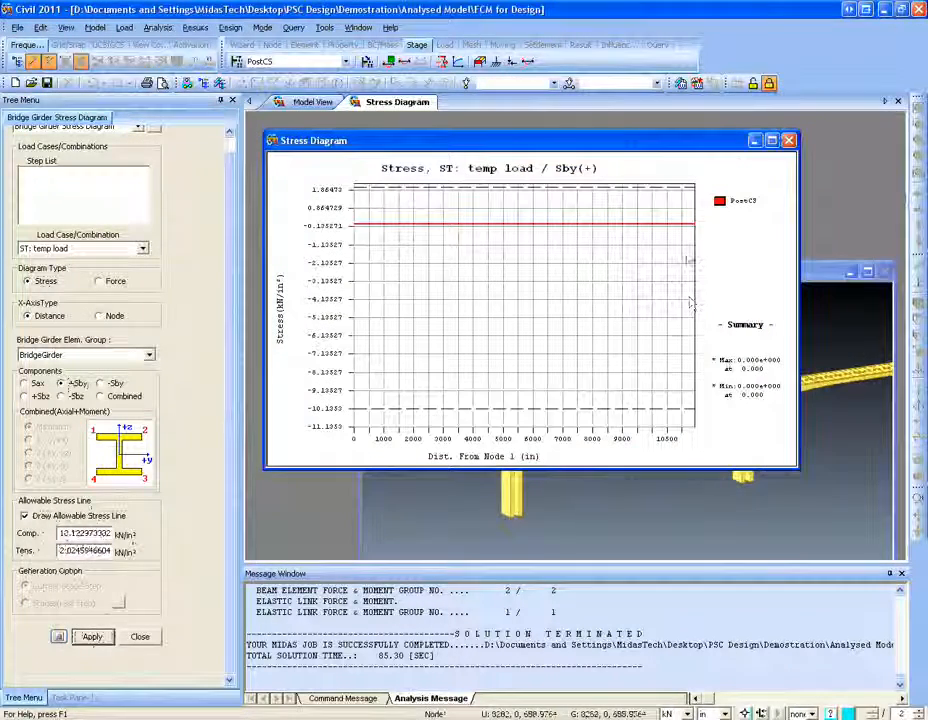
Step: View the girder stress diagram enlarged, and close it together with its settings
click(771, 140)
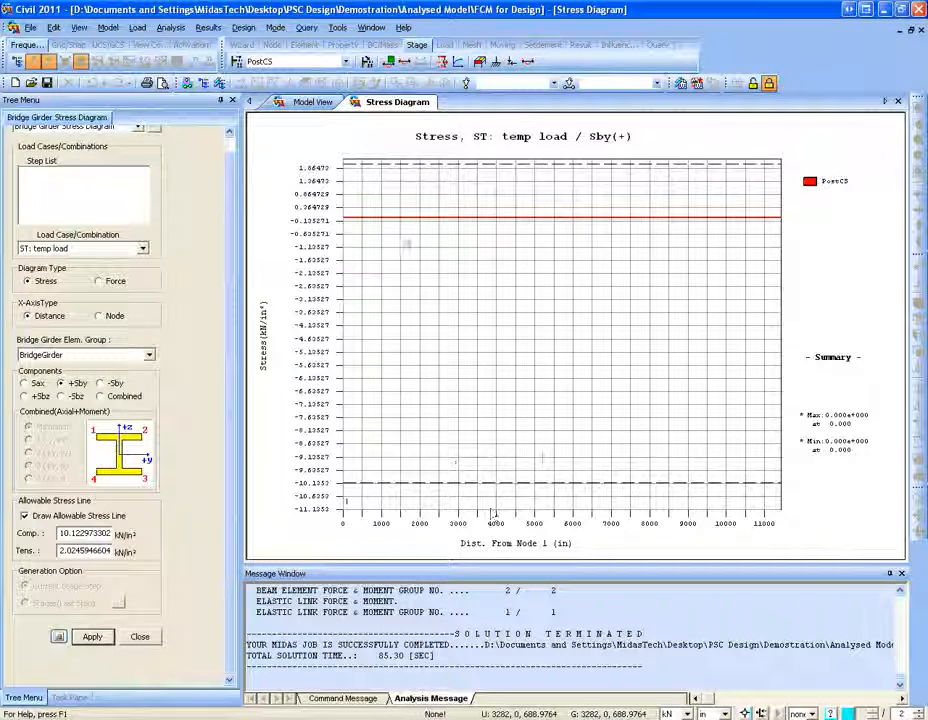
click(897, 101)
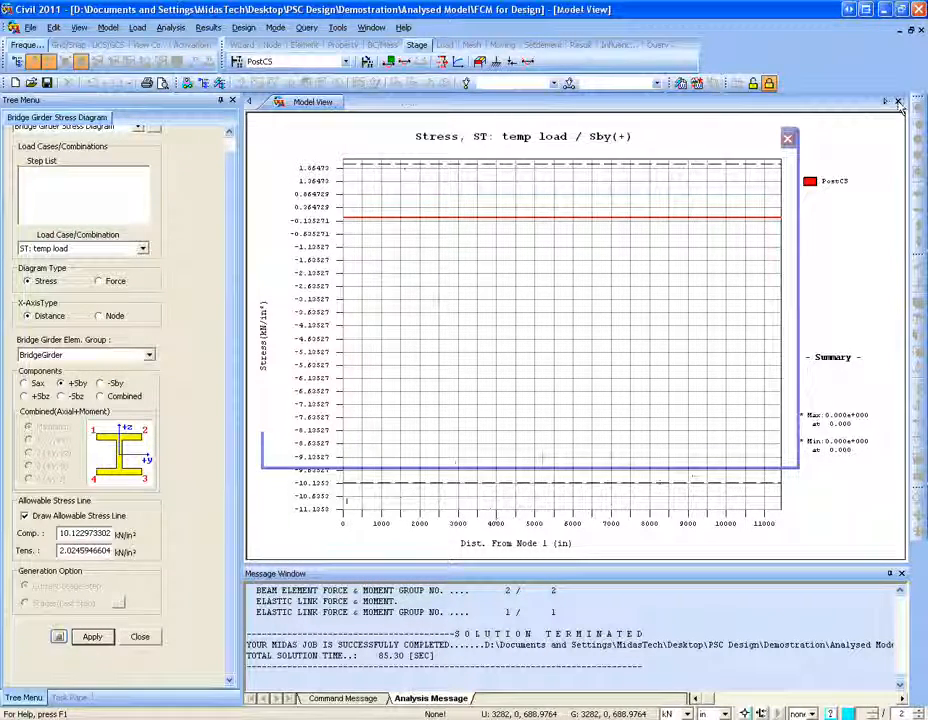
click(139, 636)
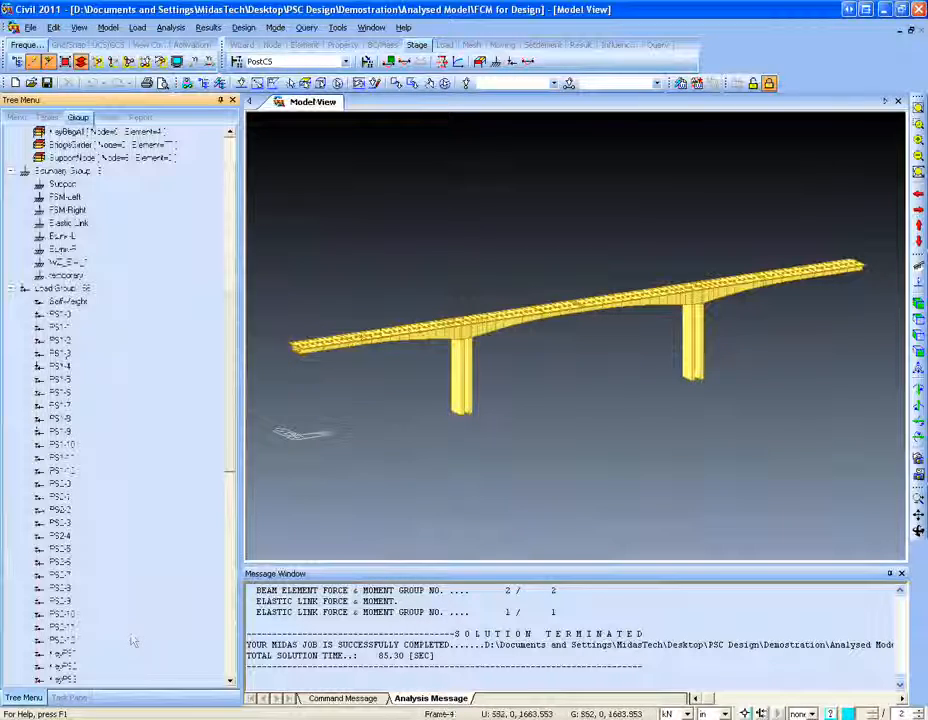
Step: Plot the FCM camber control graph for the Summation load case and enlarge its window
click(208, 27)
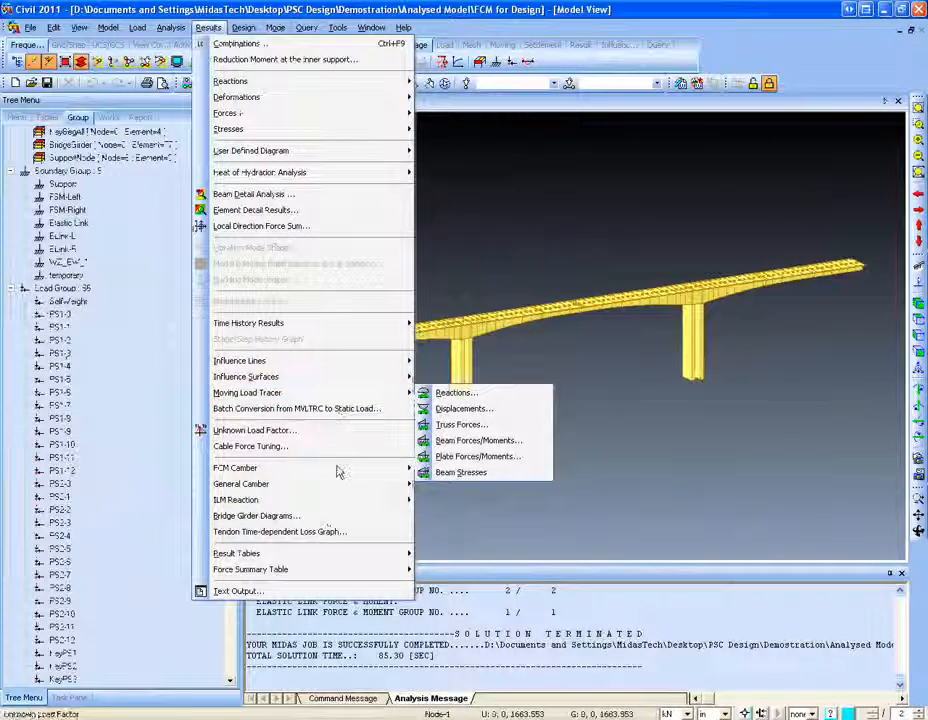
mouse_move(342, 472)
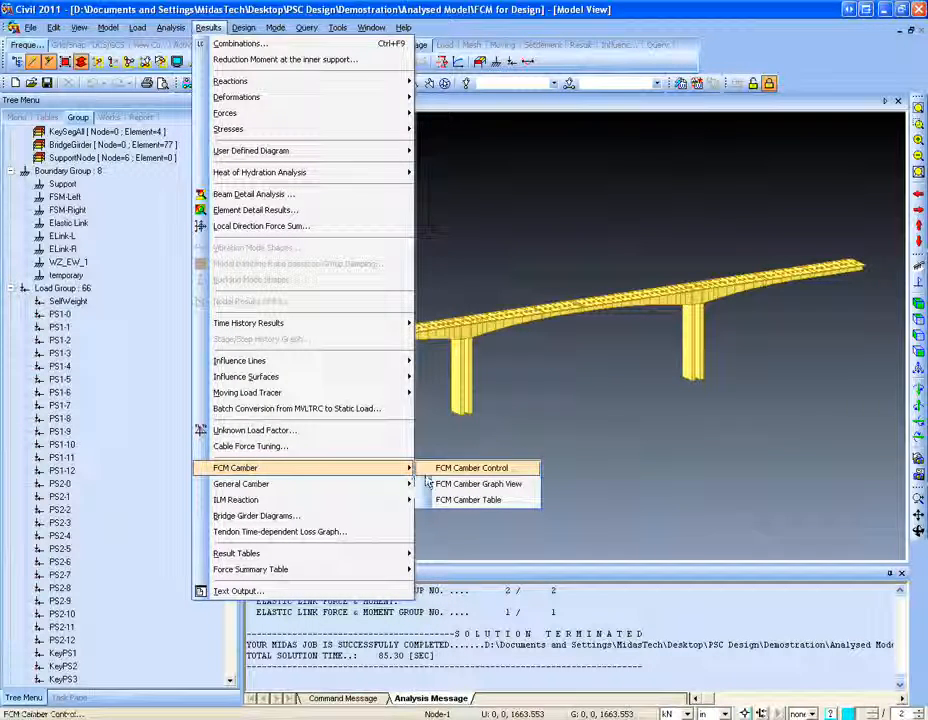
click(428, 485)
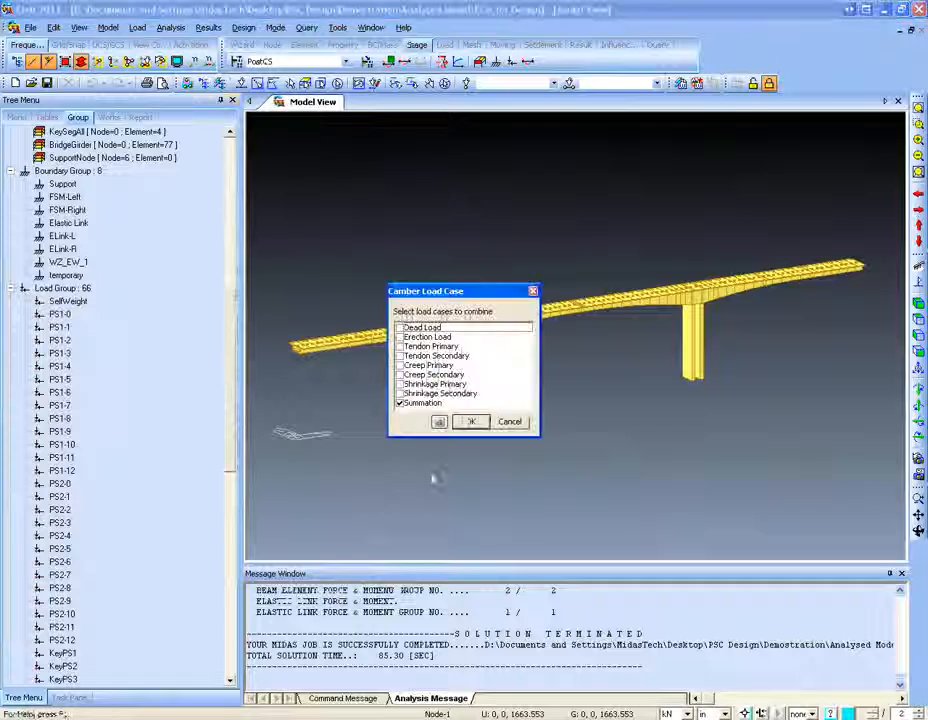
click(470, 421)
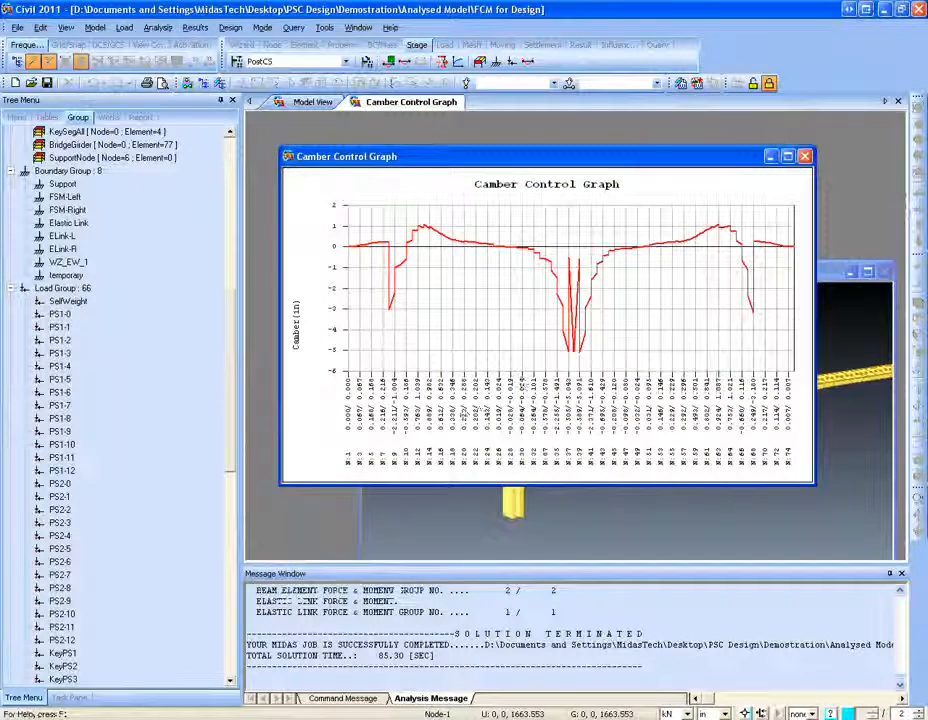
click(787, 156)
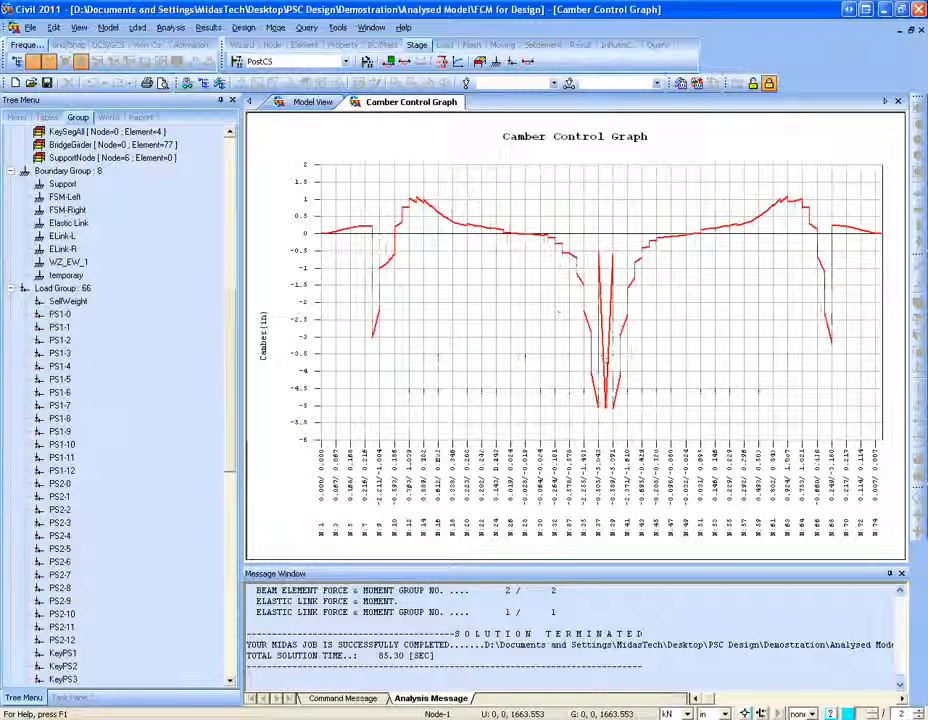
Step: Examine successively smaller node ranges of the camber control graph around the middle nodes, and close the graph
drag(559, 275, 514, 286)
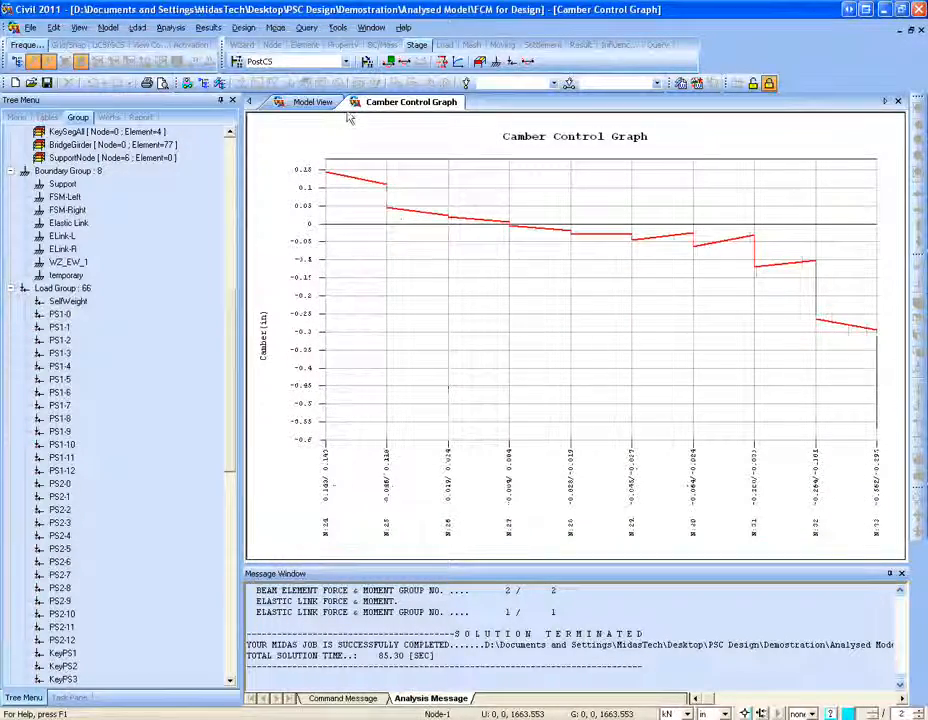
drag(546, 267, 405, 268)
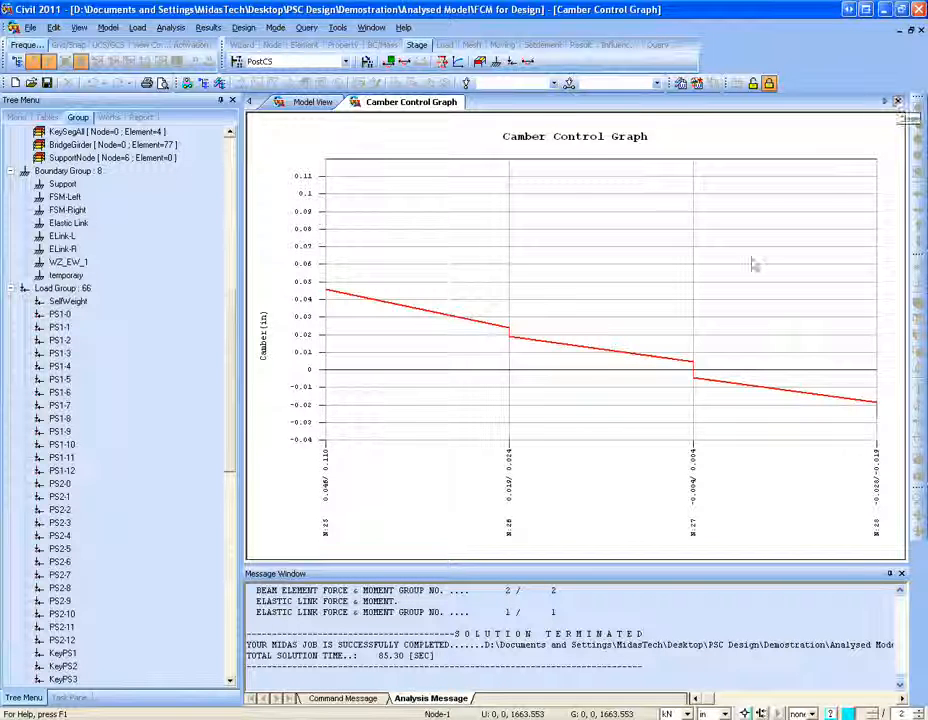
drag(472, 343, 594, 374)
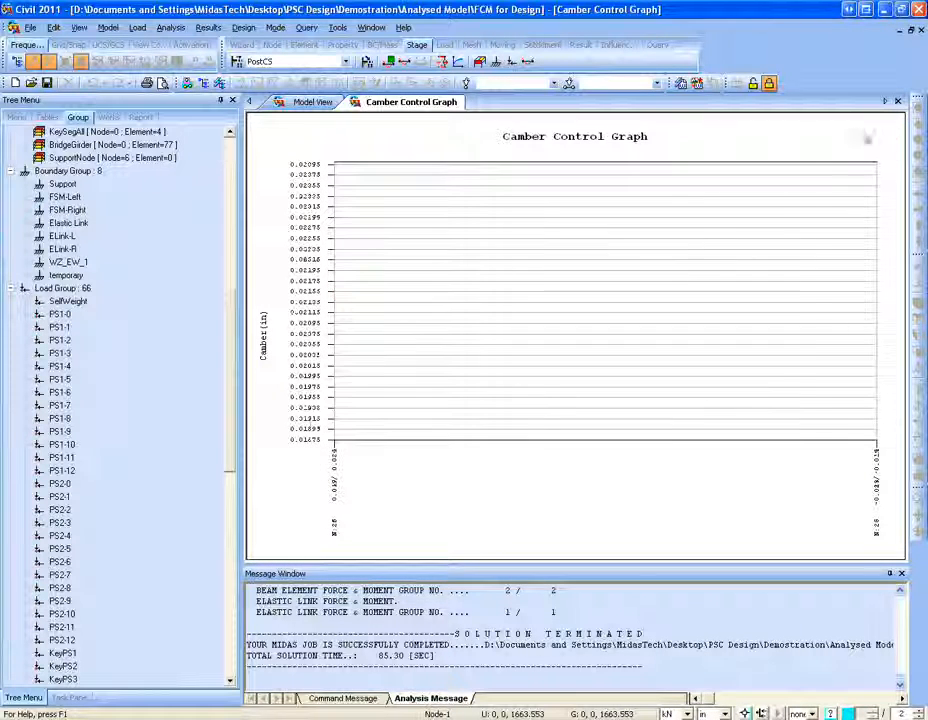
click(898, 101)
Step: Generate the FCM camber table, review the stage-by-stage node values on pages 3 and 4, and close it
click(209, 28)
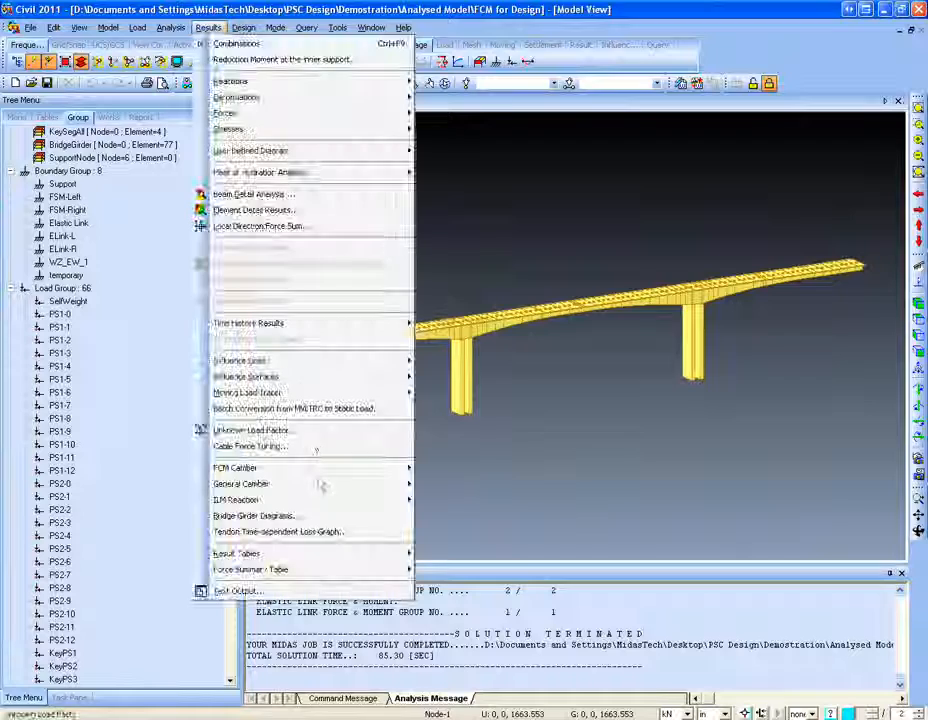
mouse_move(335, 469)
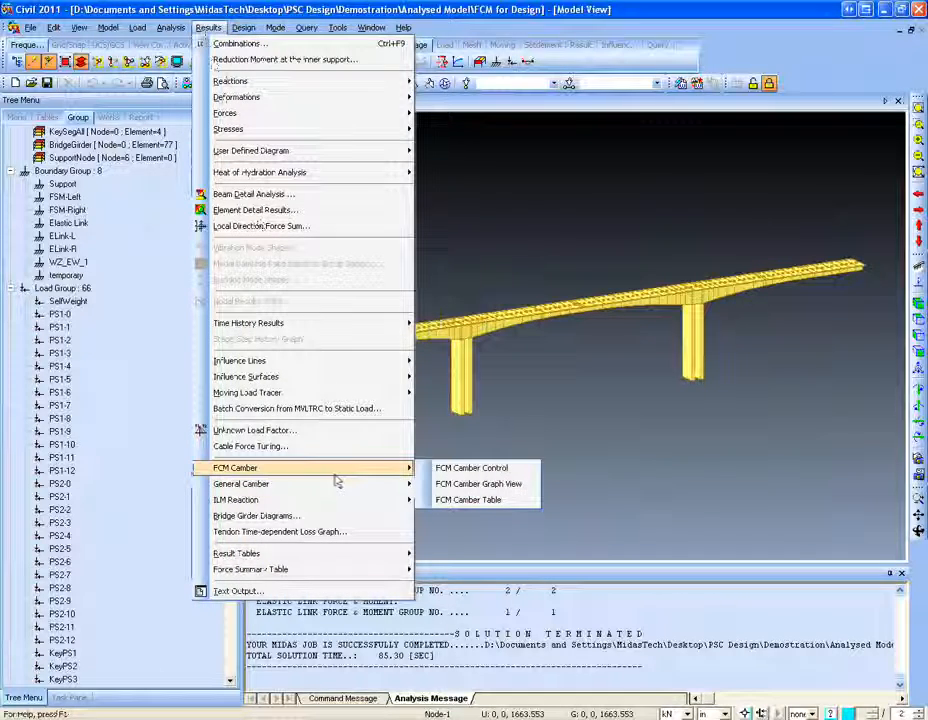
click(468, 499)
click(468, 421)
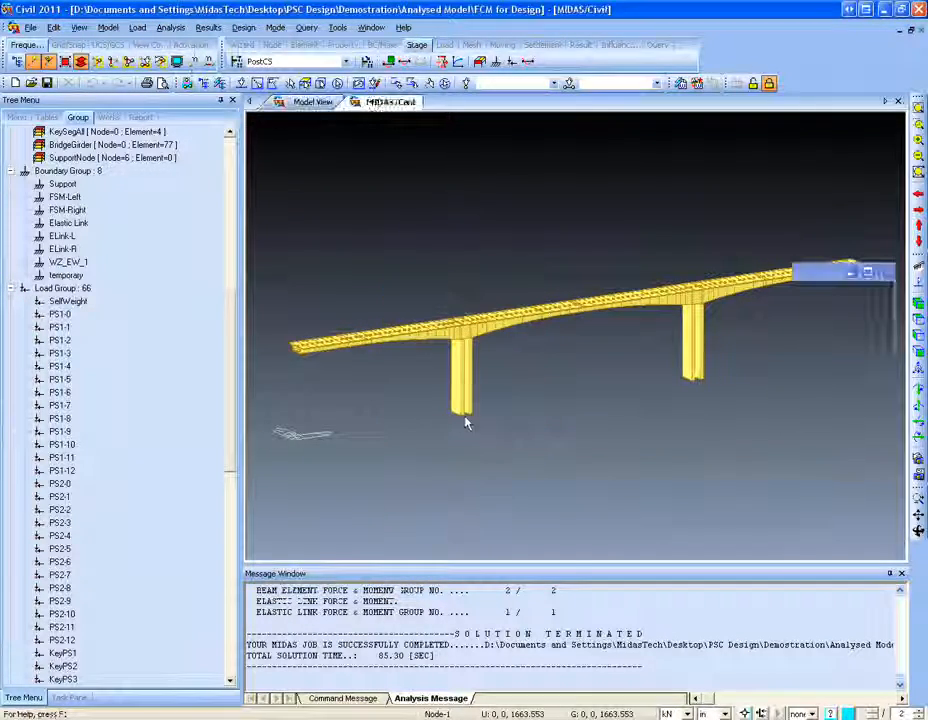
click(367, 553)
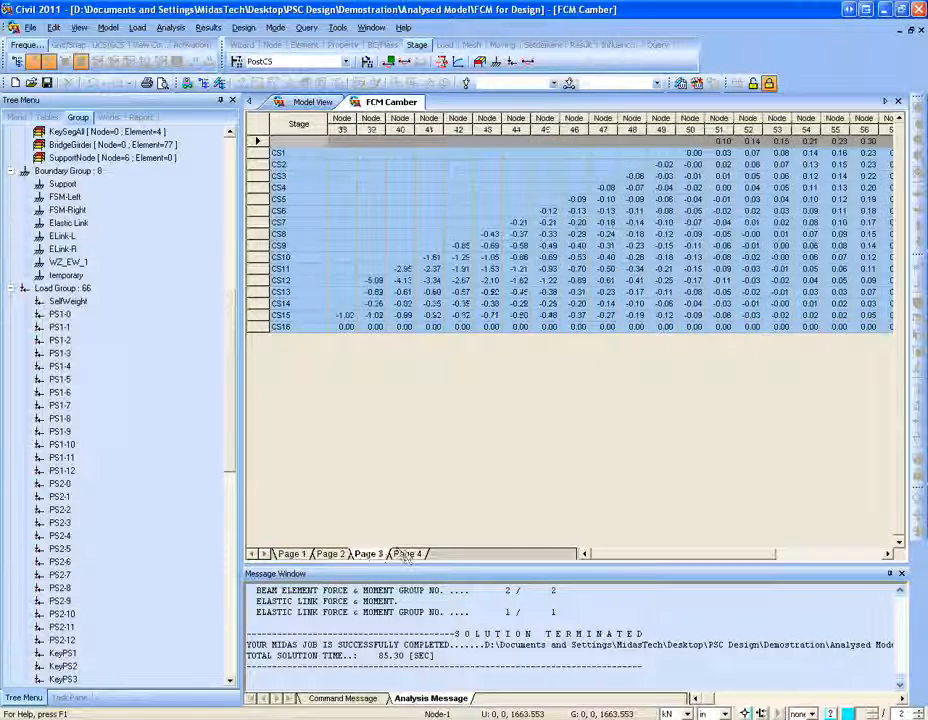
click(388, 554)
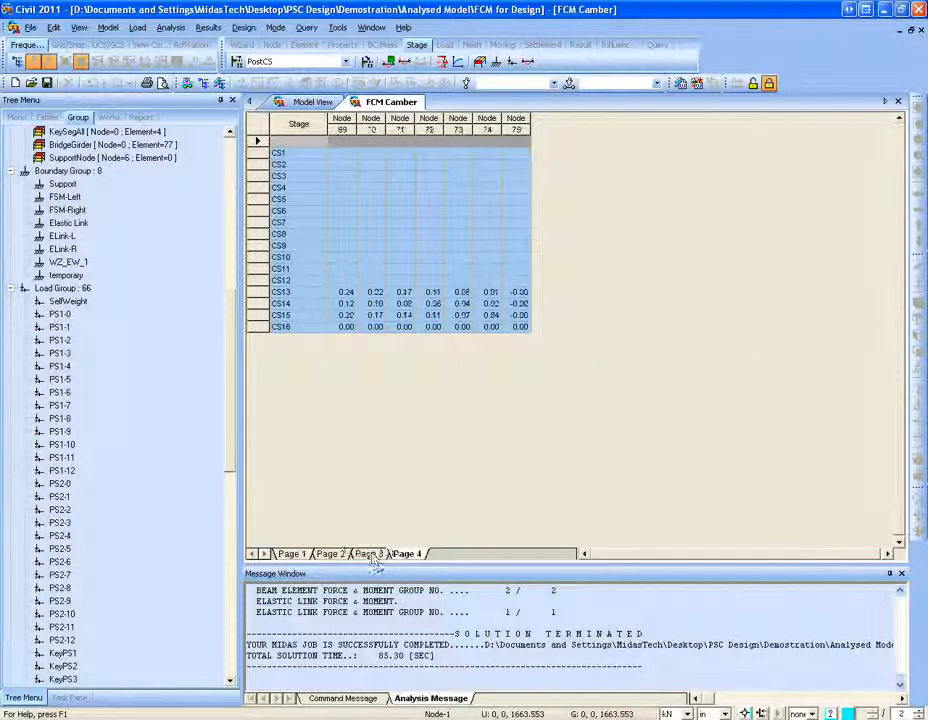
click(367, 553)
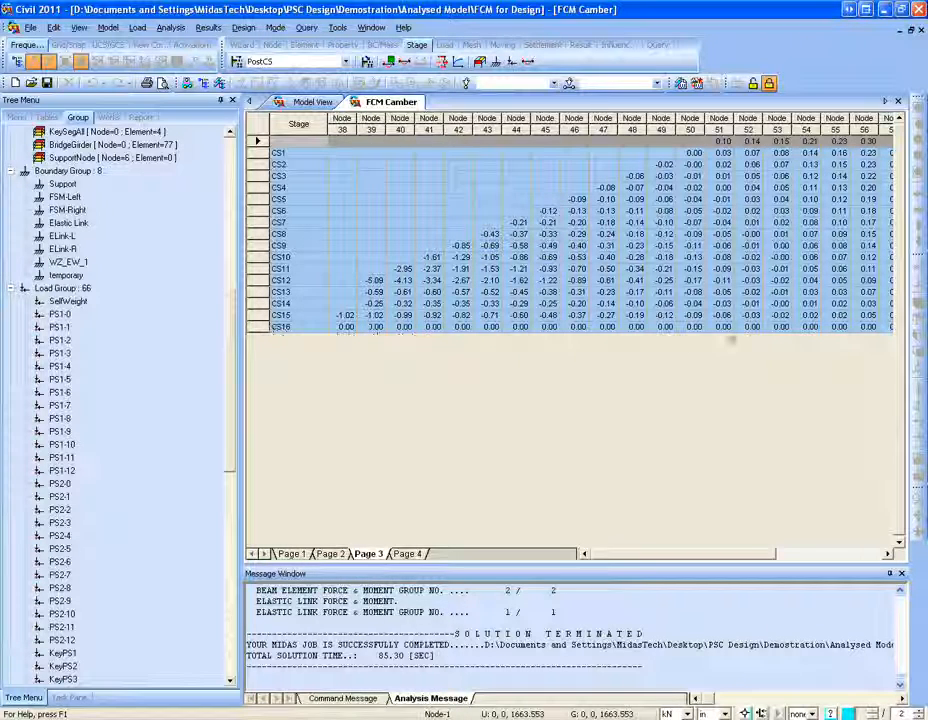
click(897, 102)
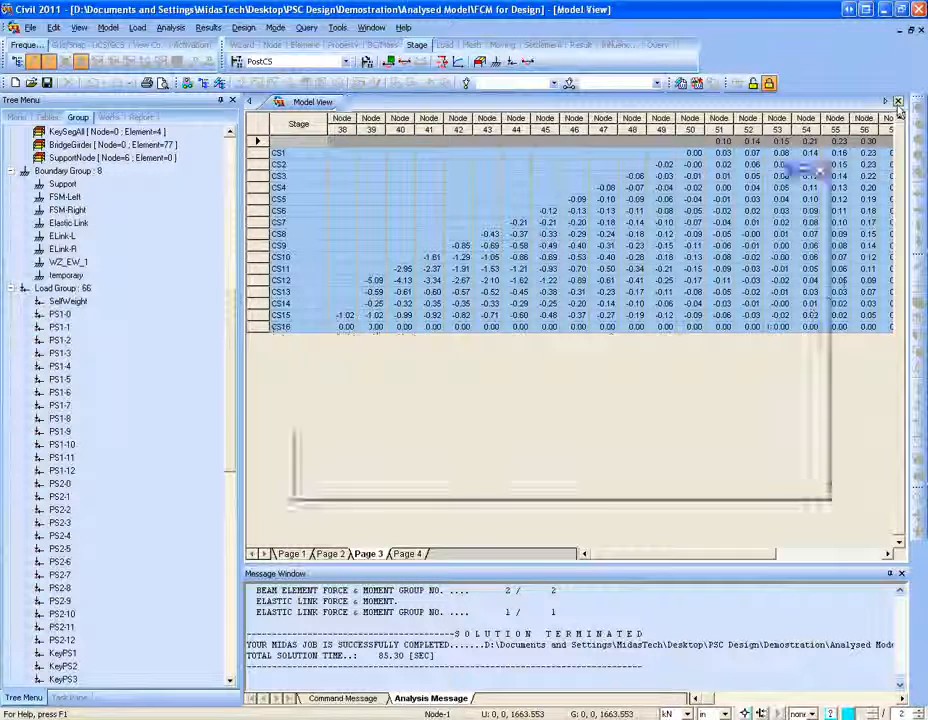
Step: Open the Tendon Loss result table by tendon group
click(209, 28)
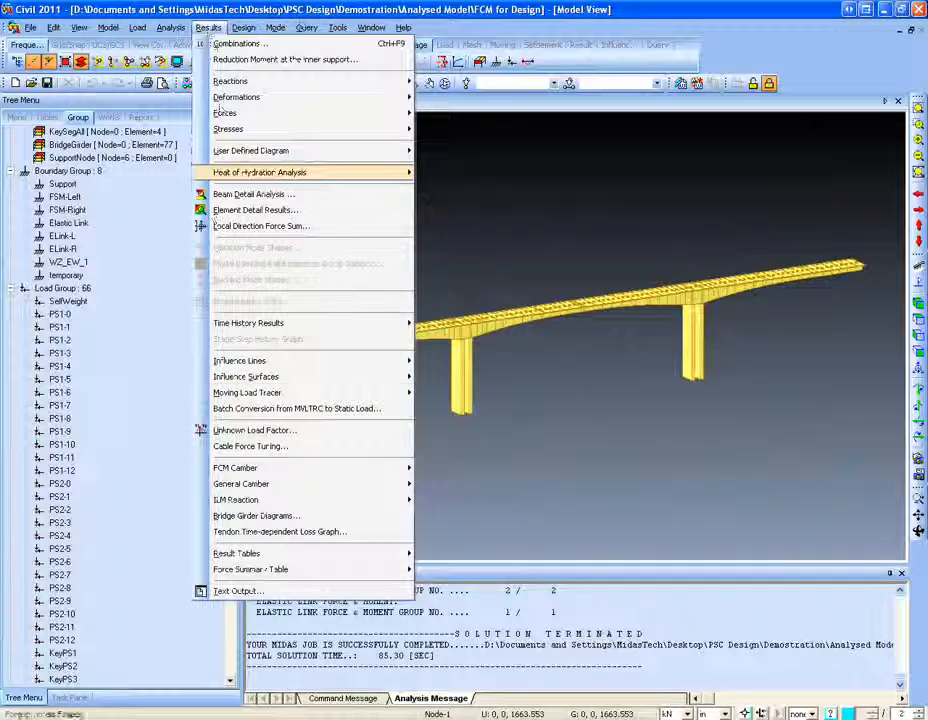
mouse_move(270, 553)
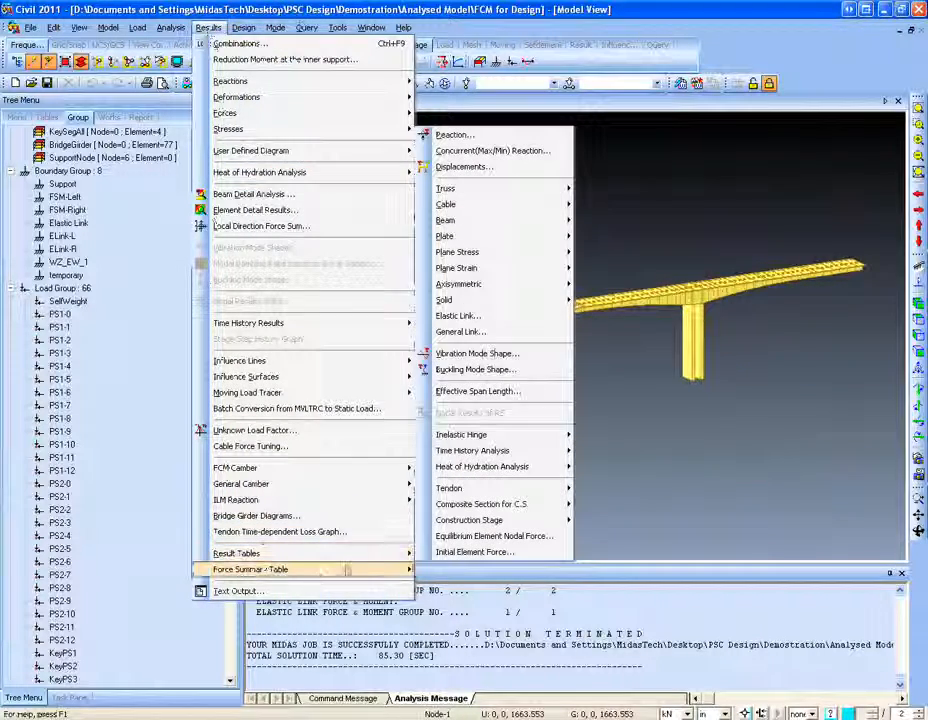
mouse_move(460, 488)
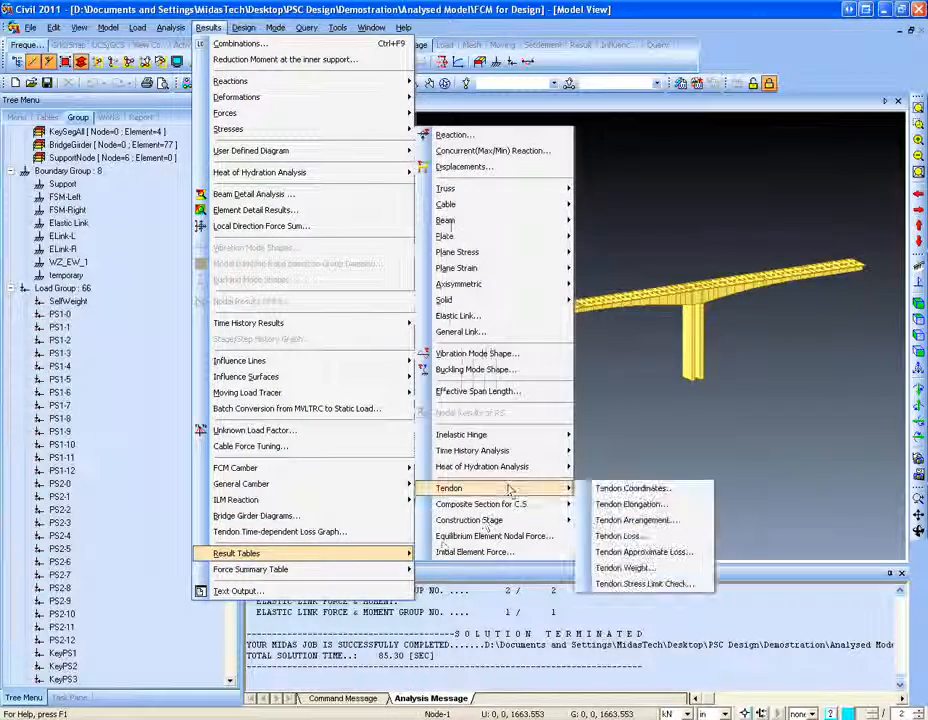
click(625, 536)
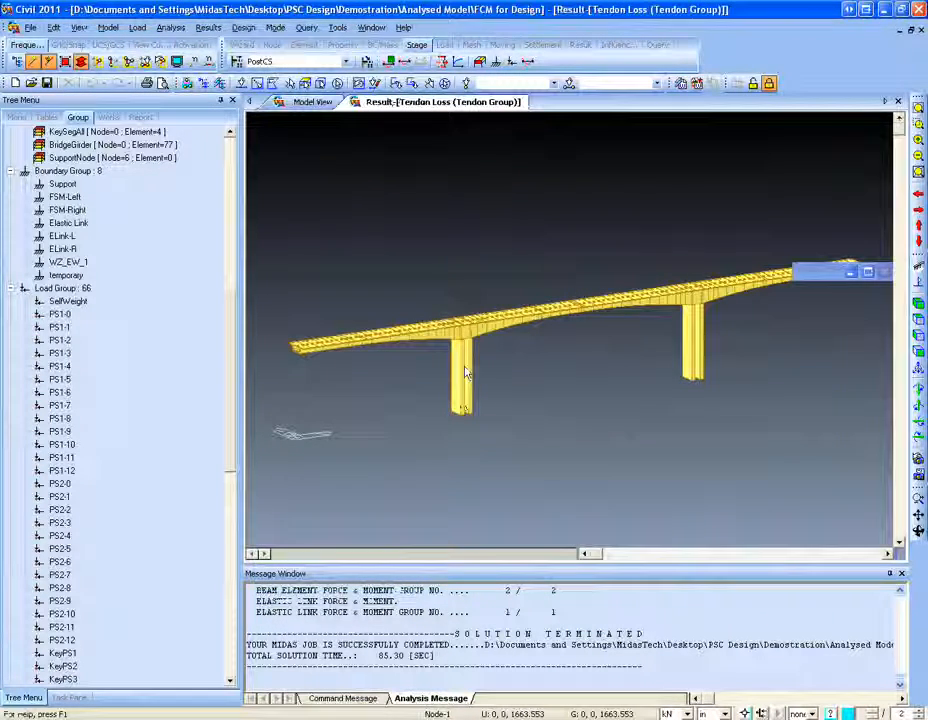
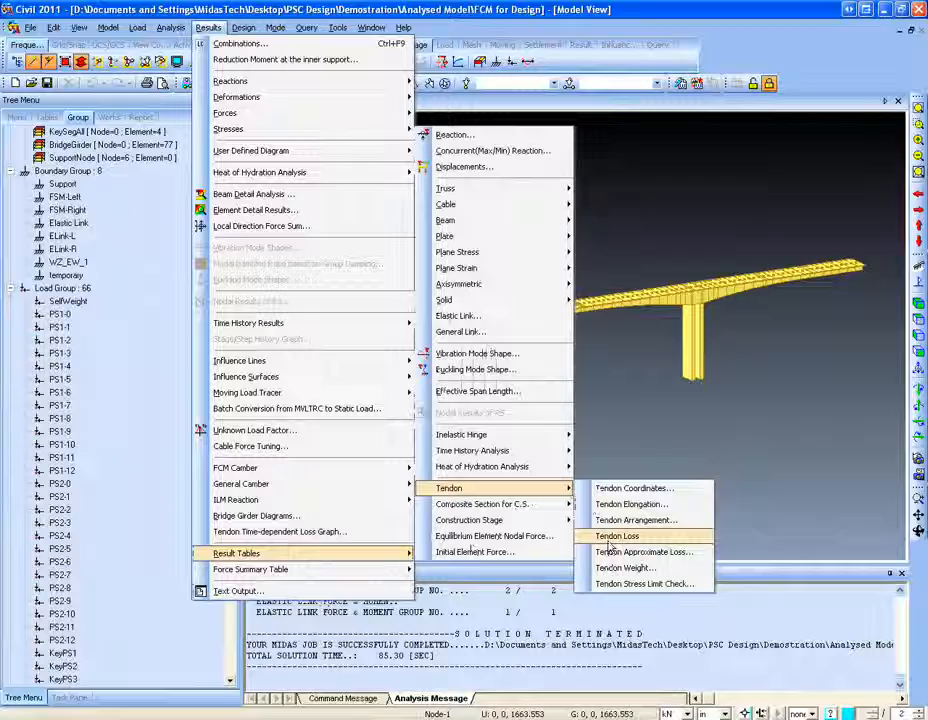
Step: Review the Tendon Weight result table by tendon profile, and close it
click(622, 567)
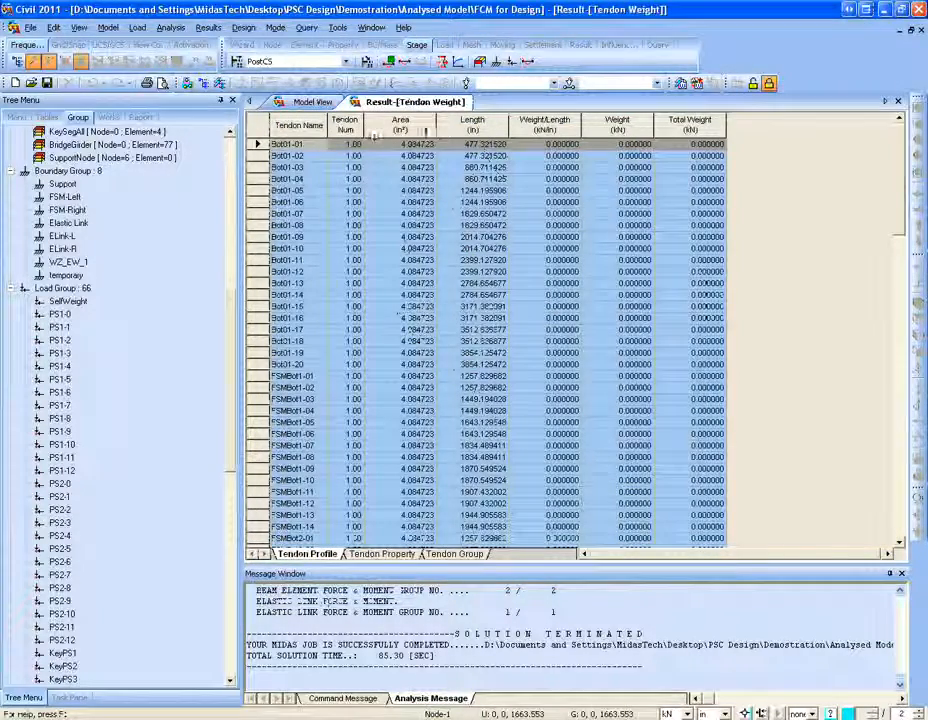
scroll(550, 356, down, 4)
scroll(550, 356, up, 3)
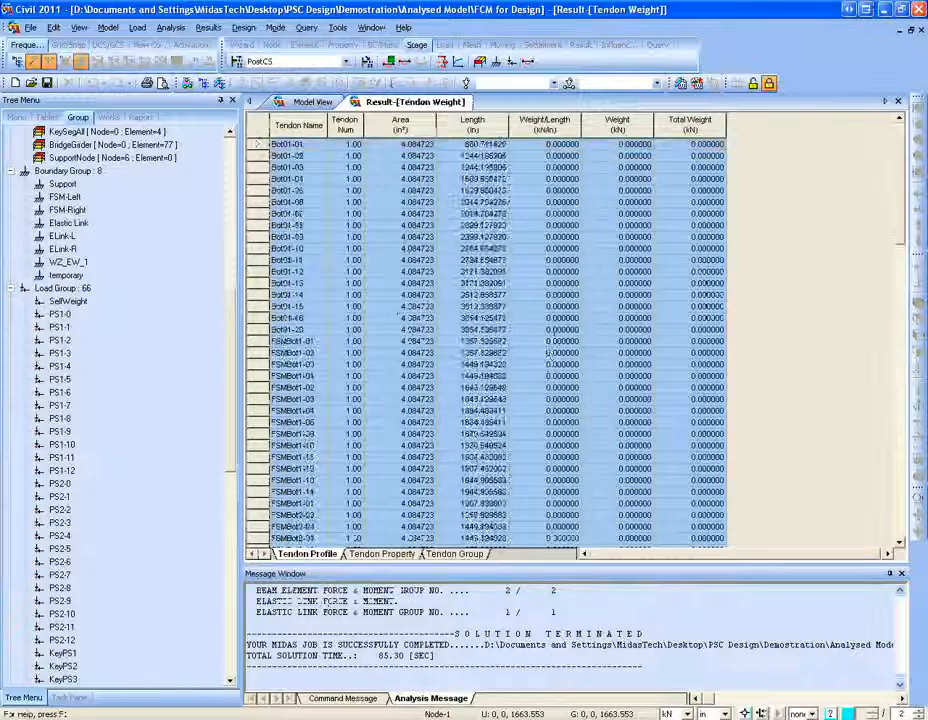
click(898, 101)
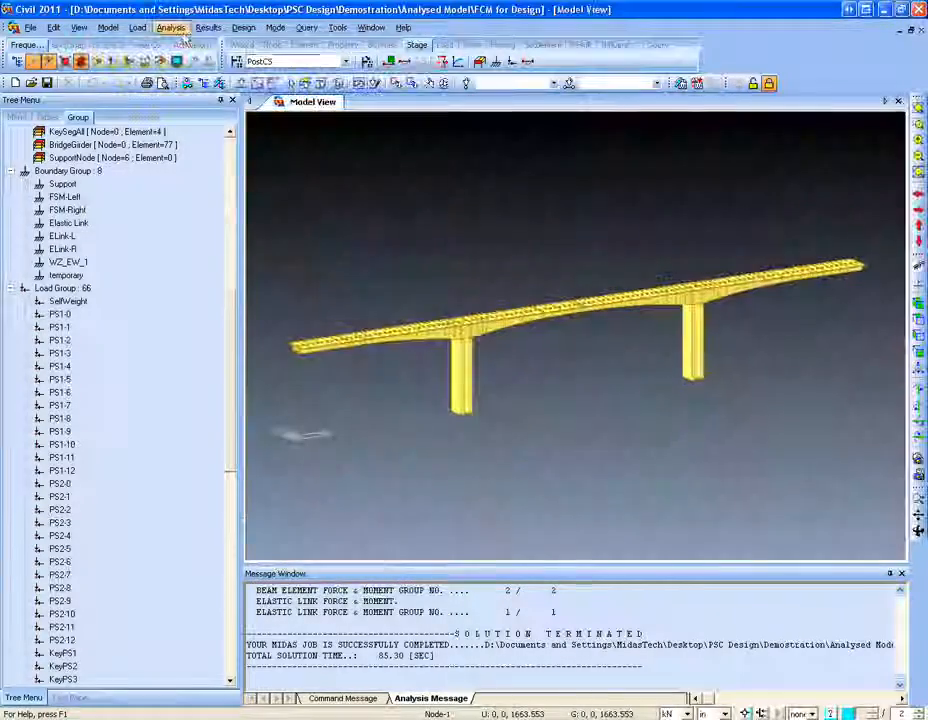
Step: List the beam section properties at the last construction stage for part I of the beam elements
click(208, 27)
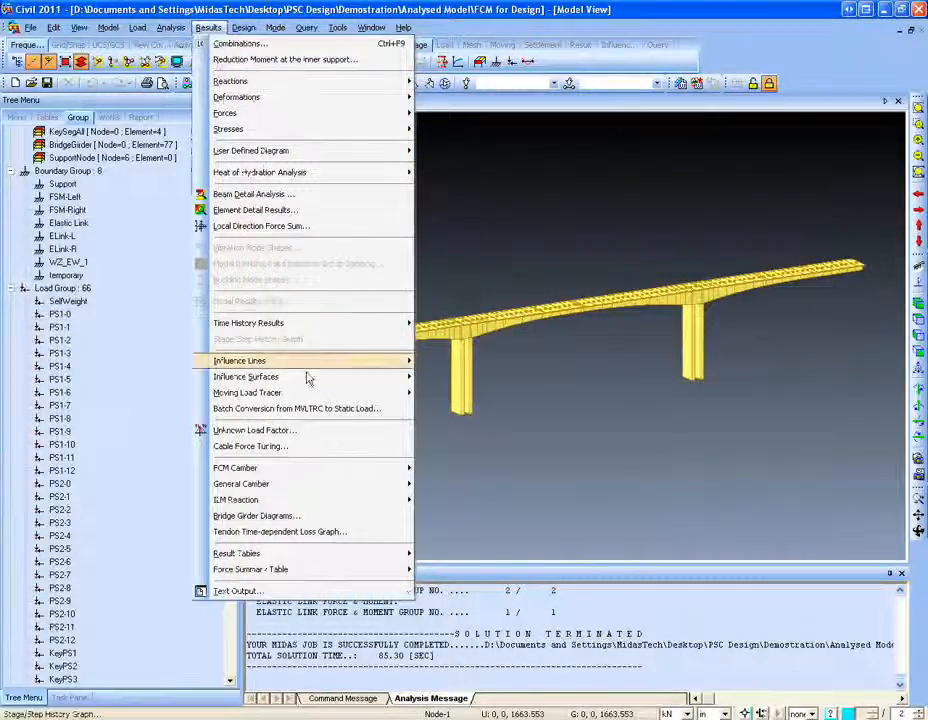
mouse_move(389, 553)
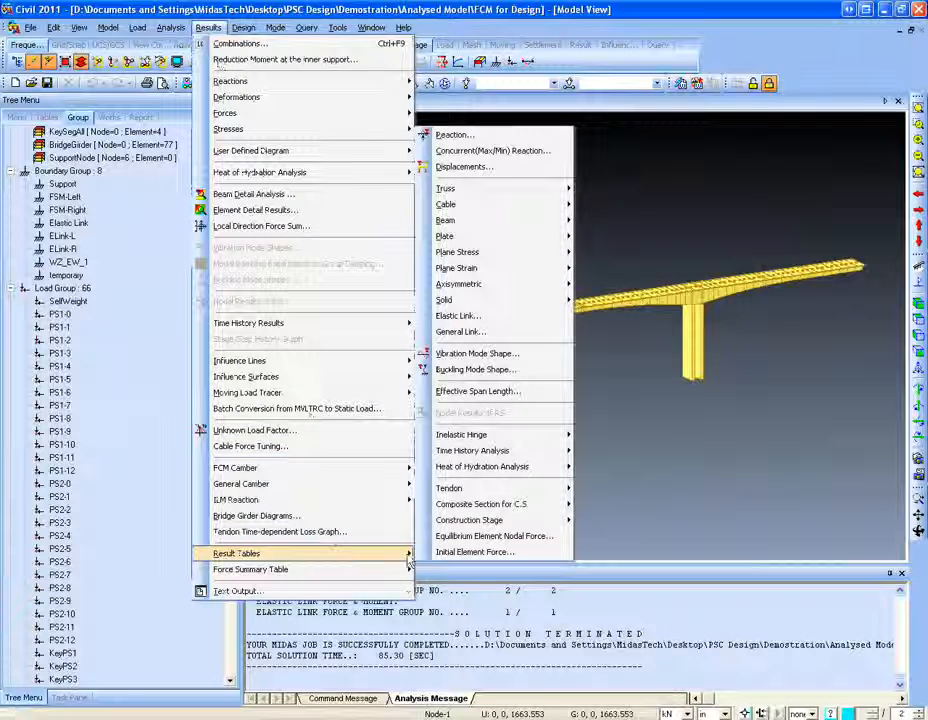
mouse_move(492, 523)
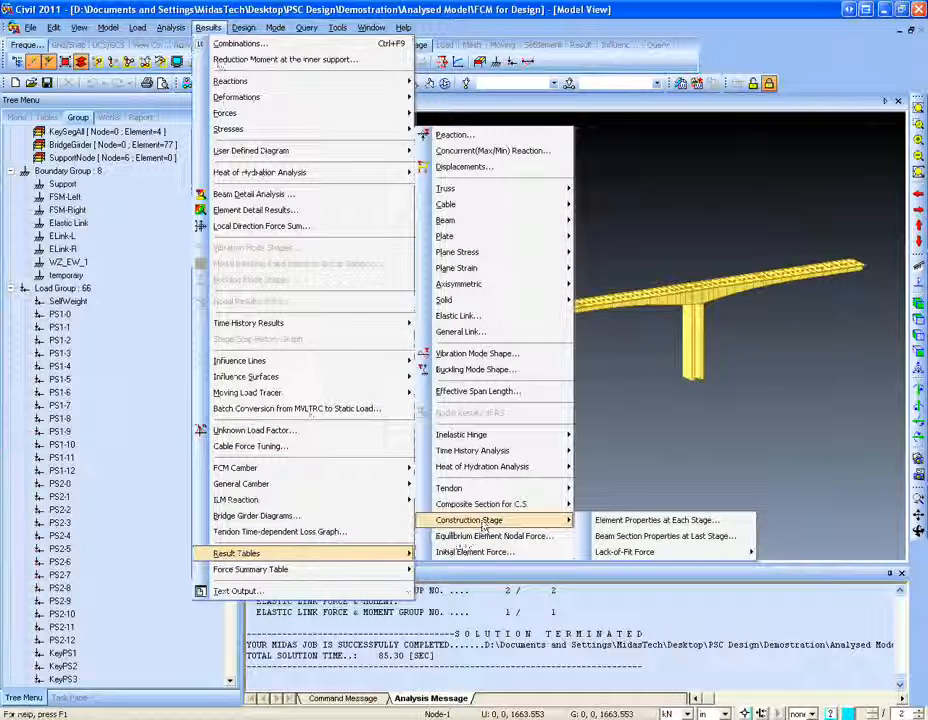
click(600, 521)
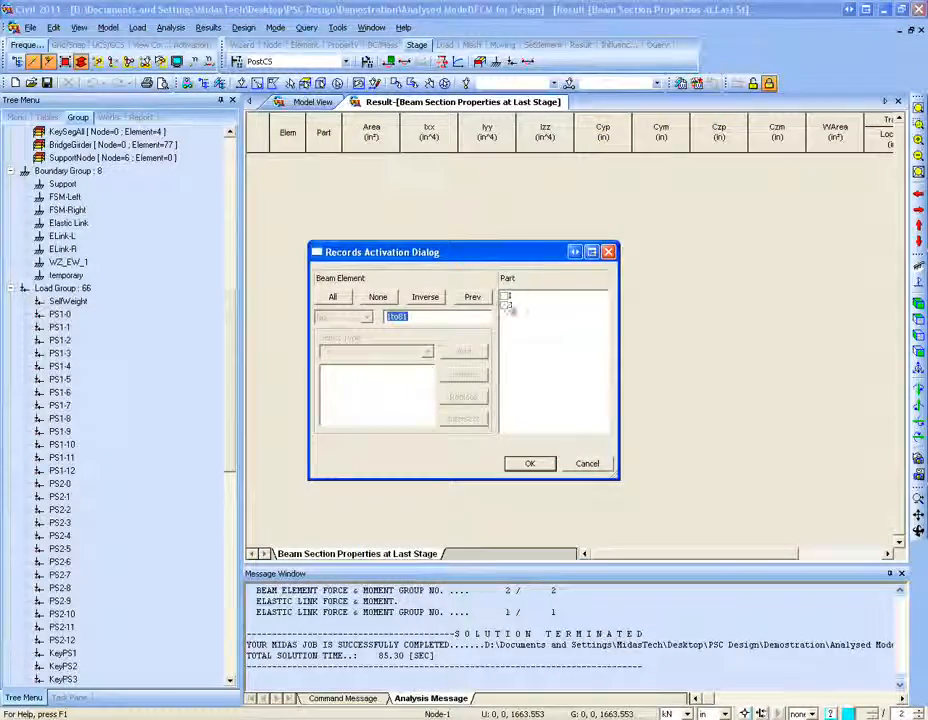
click(505, 304)
click(532, 464)
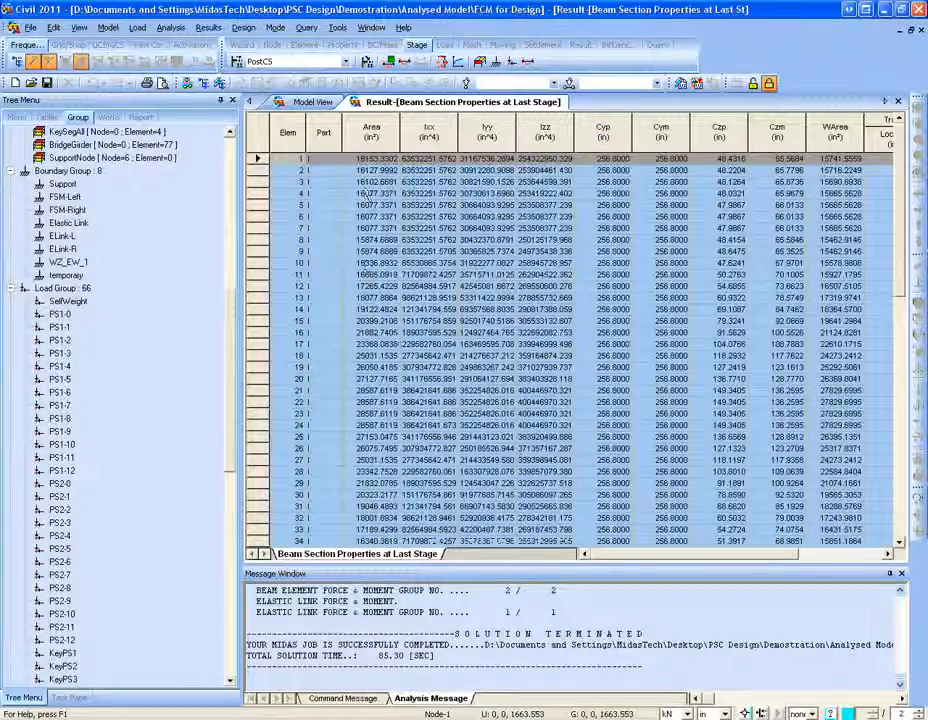
Step: Examine the area, inertia and extreme fibre distances of the first beam elements, and close the section properties table
drag(362, 158, 420, 356)
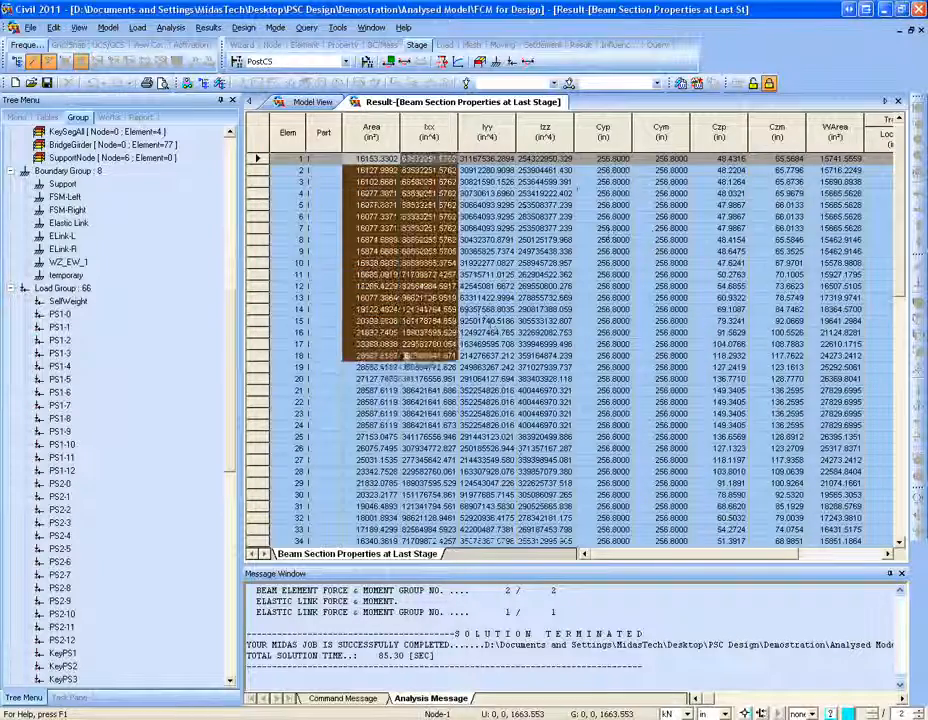
click(373, 228)
click(373, 204)
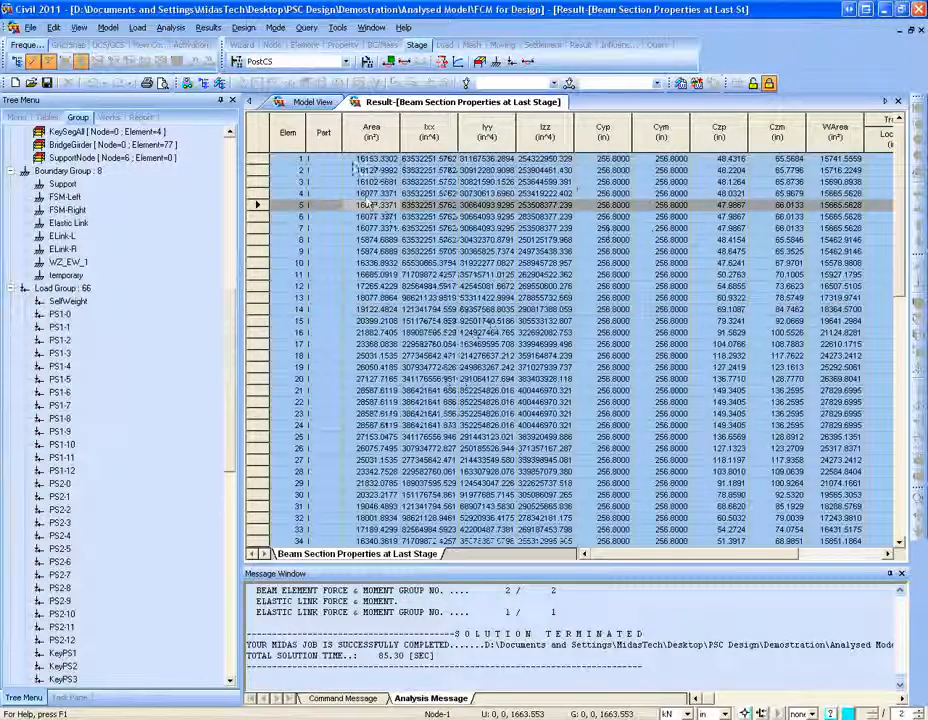
click(373, 161)
click(628, 171)
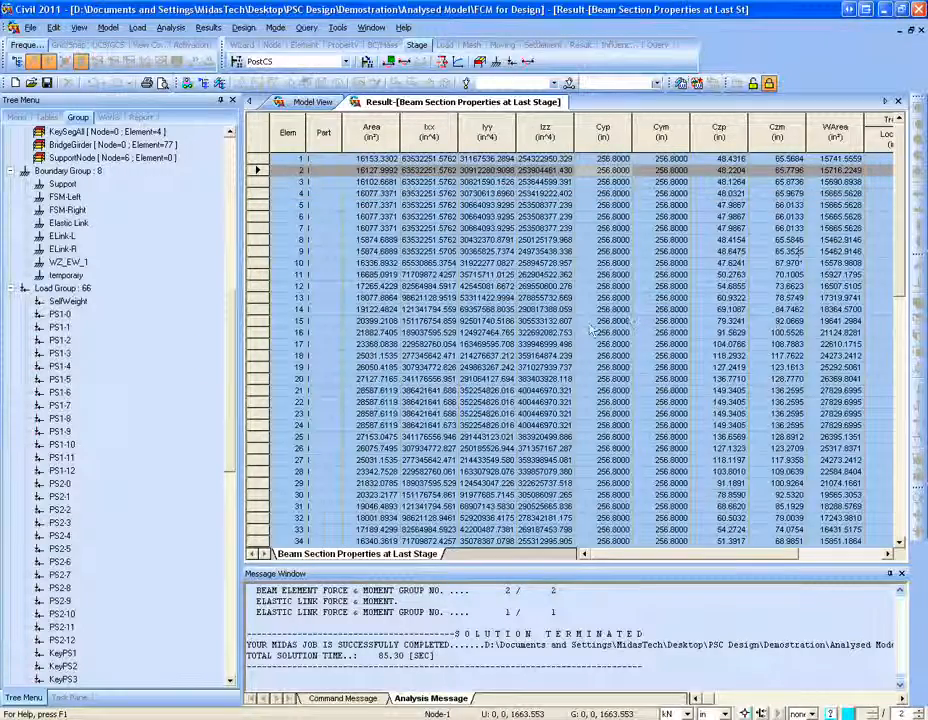
click(586, 194)
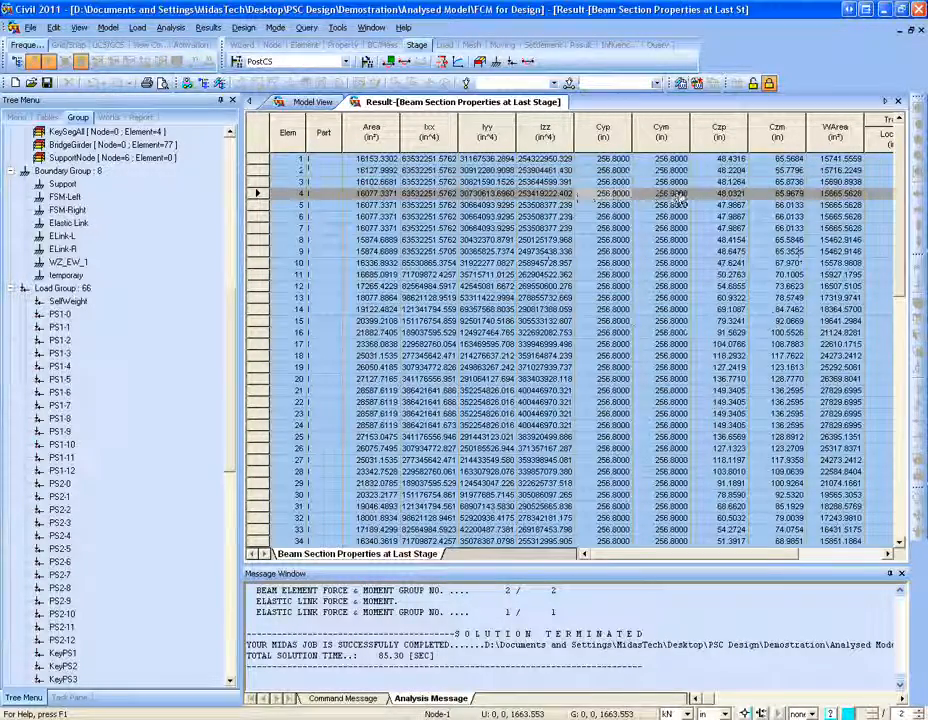
click(897, 102)
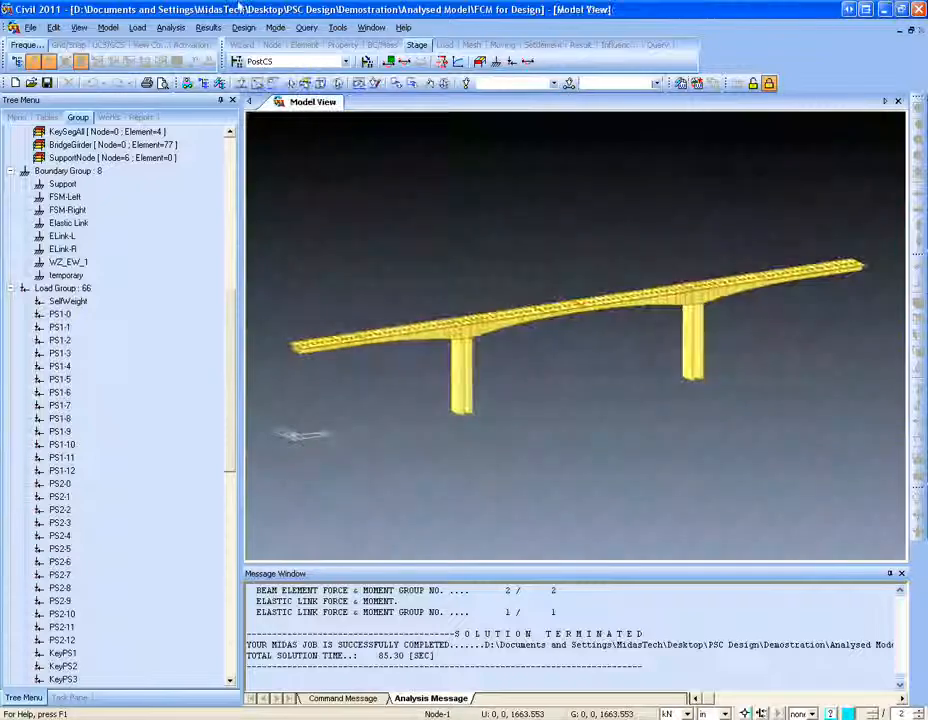
click(214, 29)
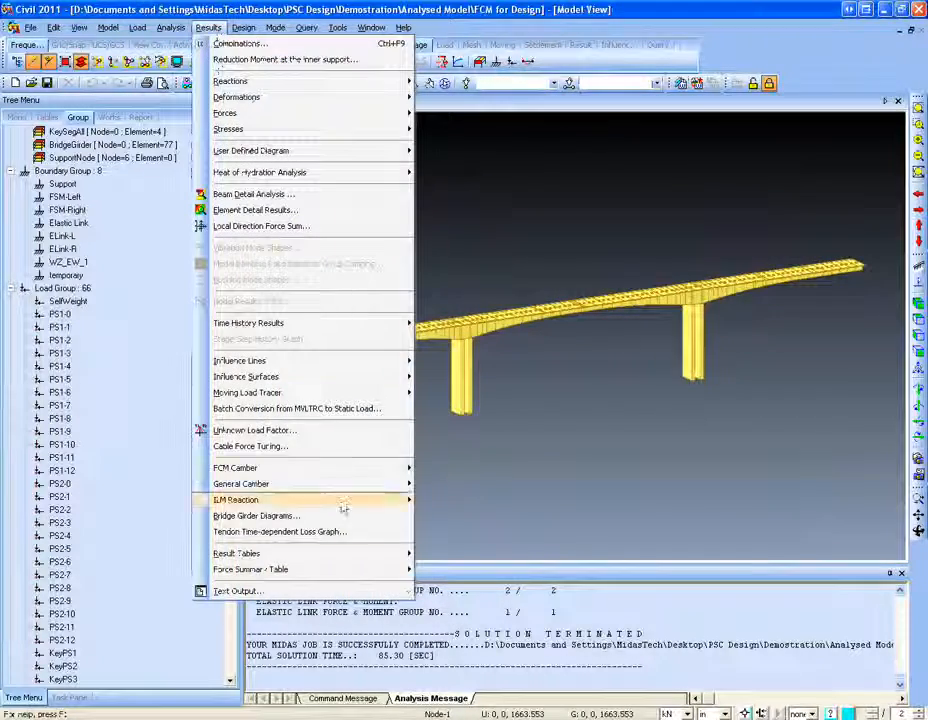
mouse_move(352, 557)
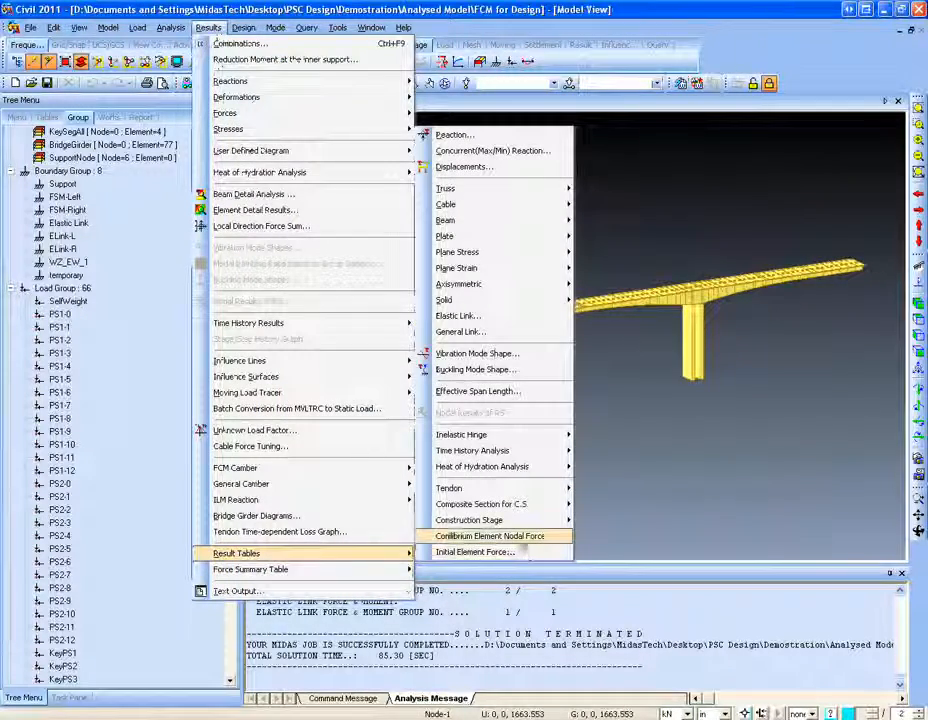
mouse_move(513, 508)
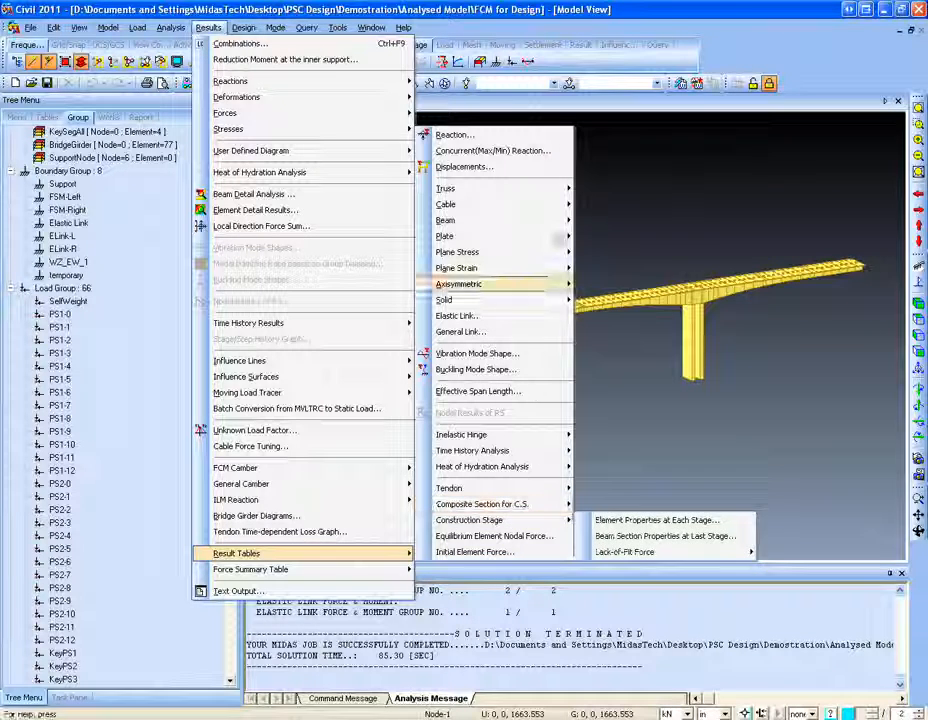
mouse_move(556, 222)
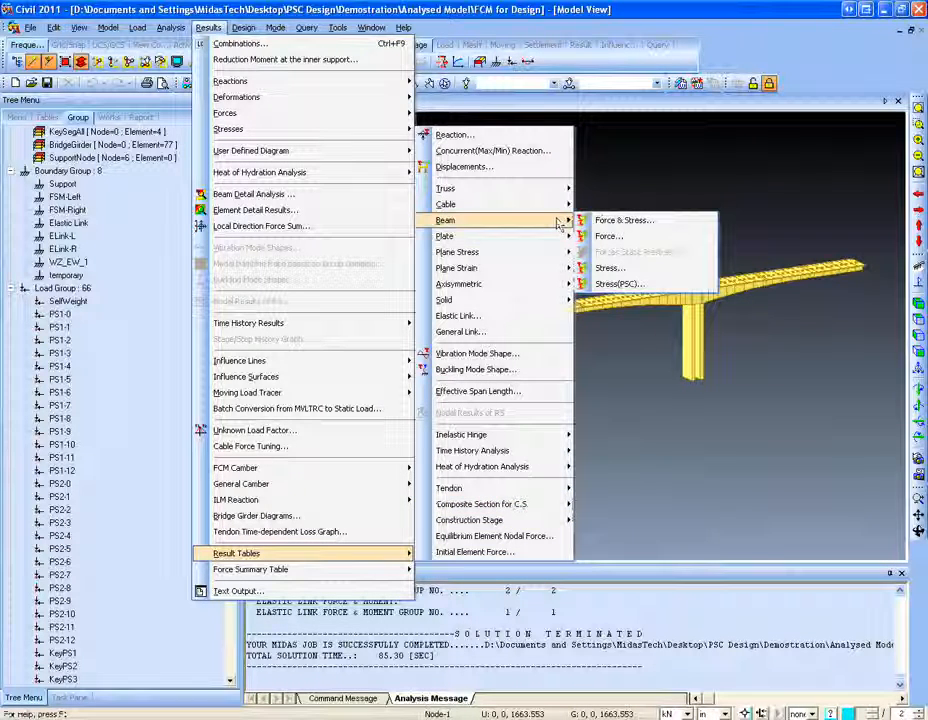
click(372, 8)
mouse_move(456, 378)
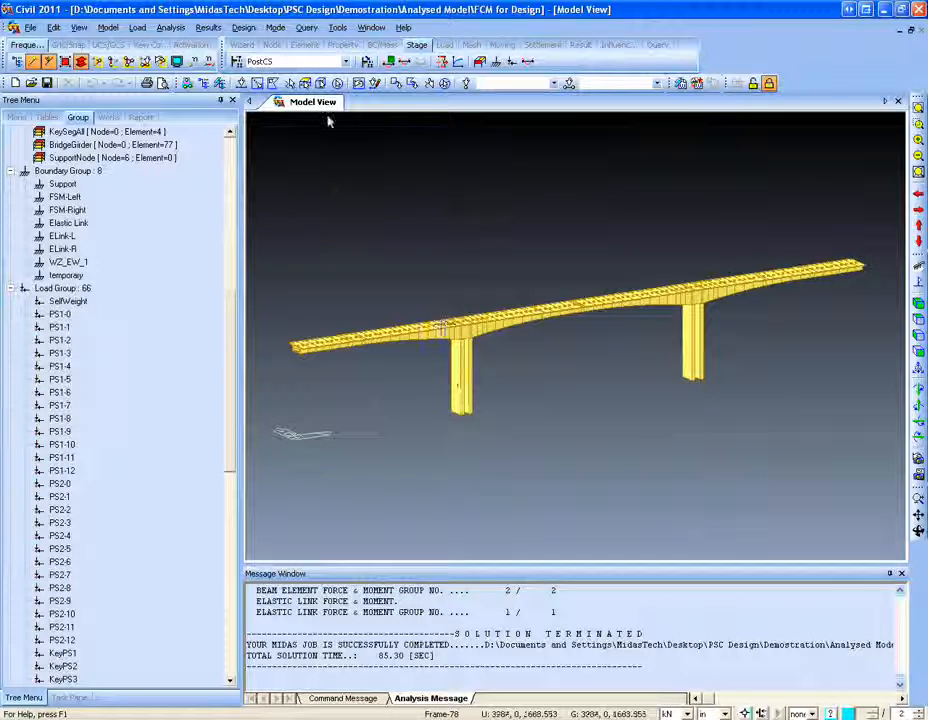
Step: Preview the Eurocode2-2:05 options in the PSC design parameters, set the design code back to AASHTO-LRFD07, and accept the parameters
click(243, 27)
mouse_move(257, 46)
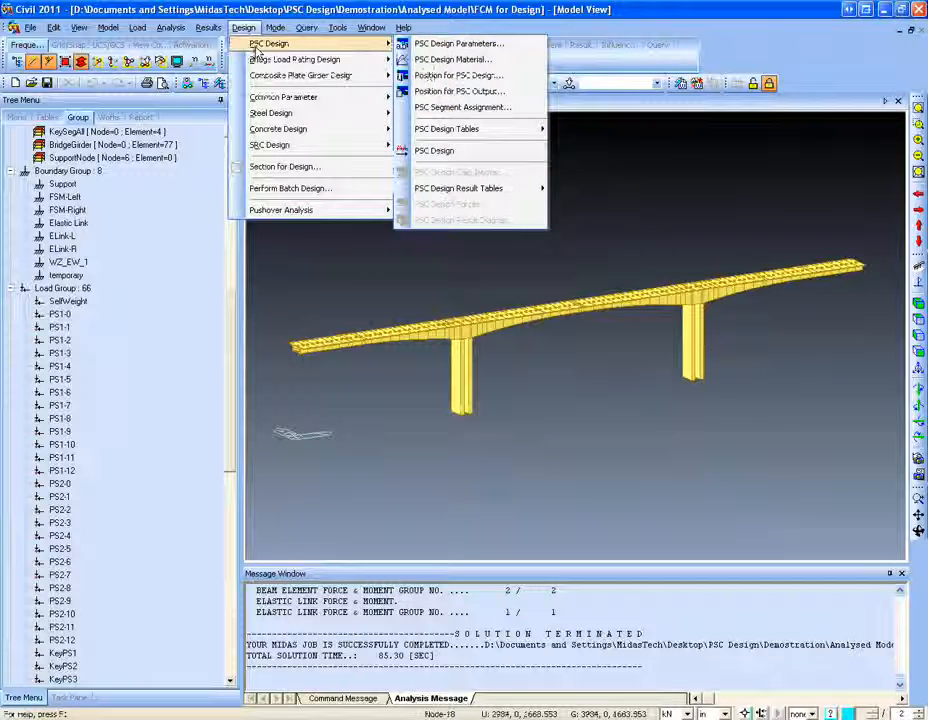
click(450, 43)
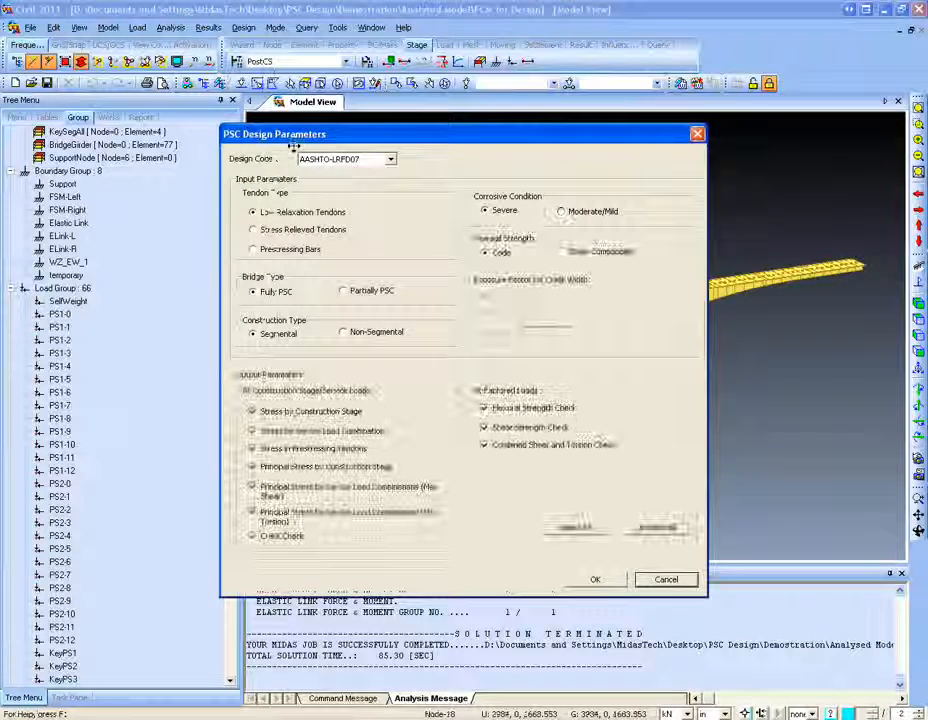
click(316, 159)
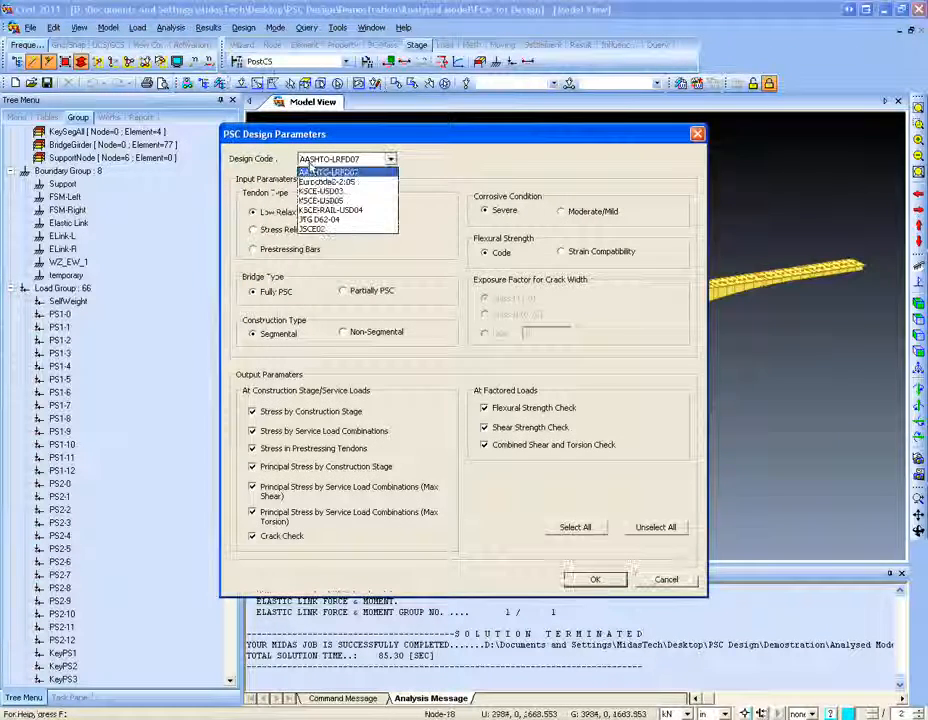
click(326, 182)
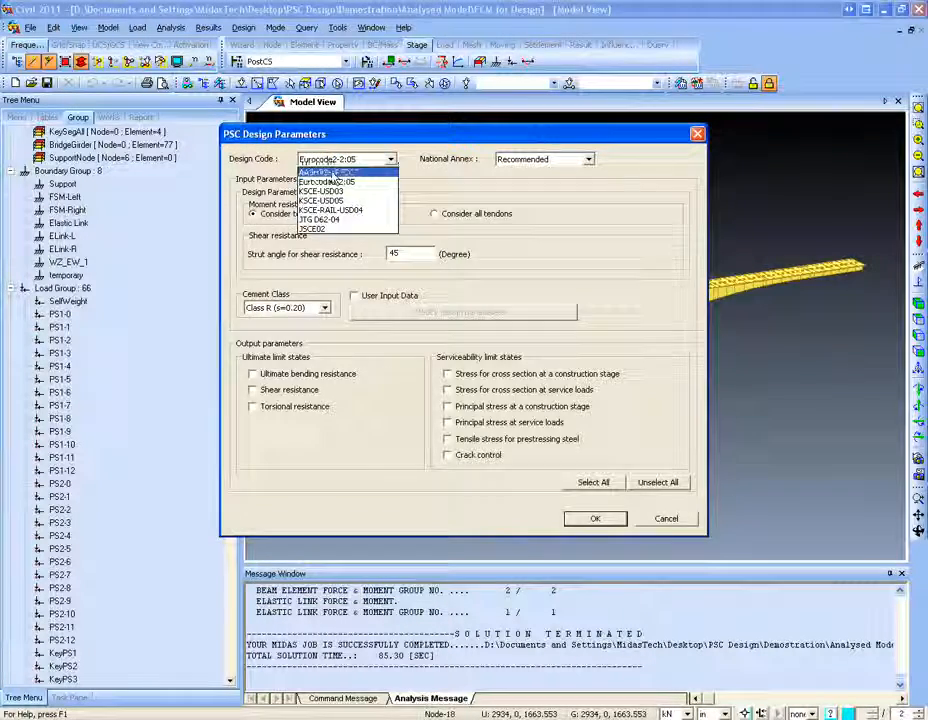
click(330, 169)
click(598, 580)
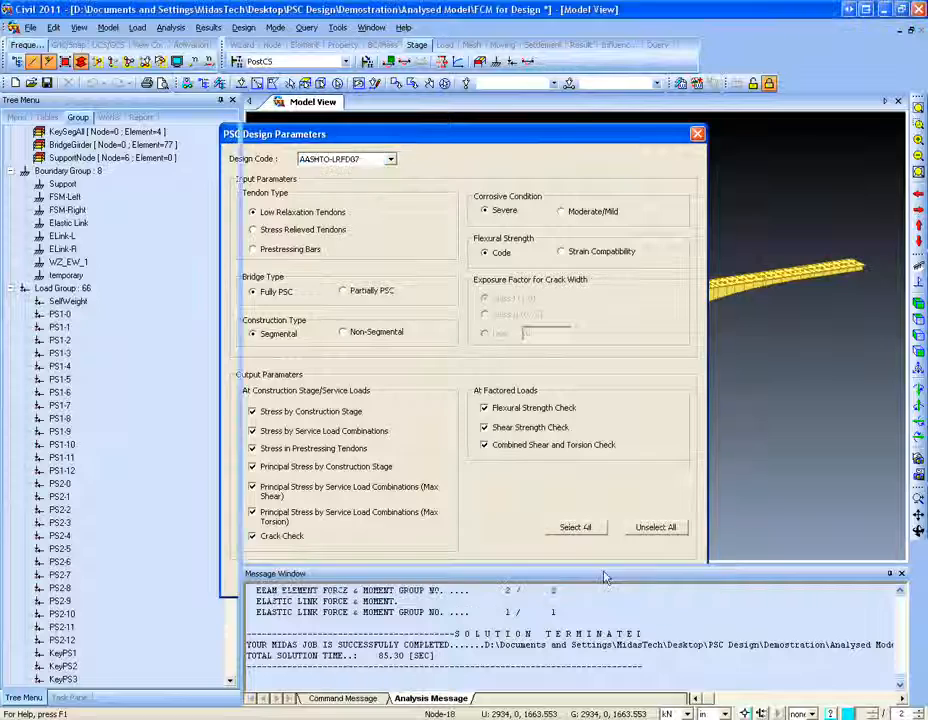
Step: Run the PSC design for the bridge model
click(242, 28)
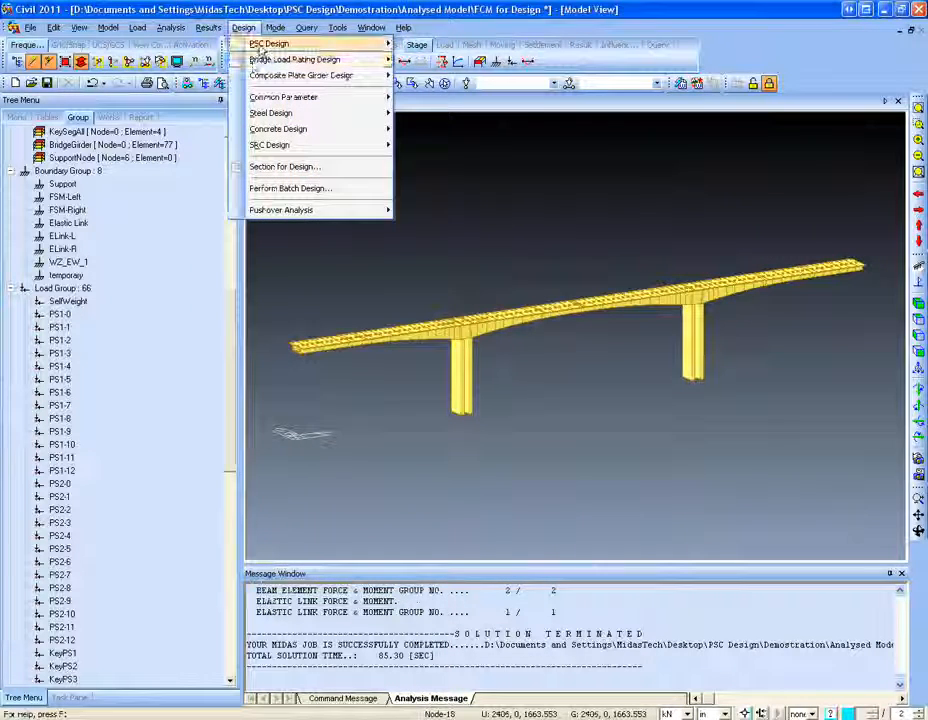
mouse_move(300, 43)
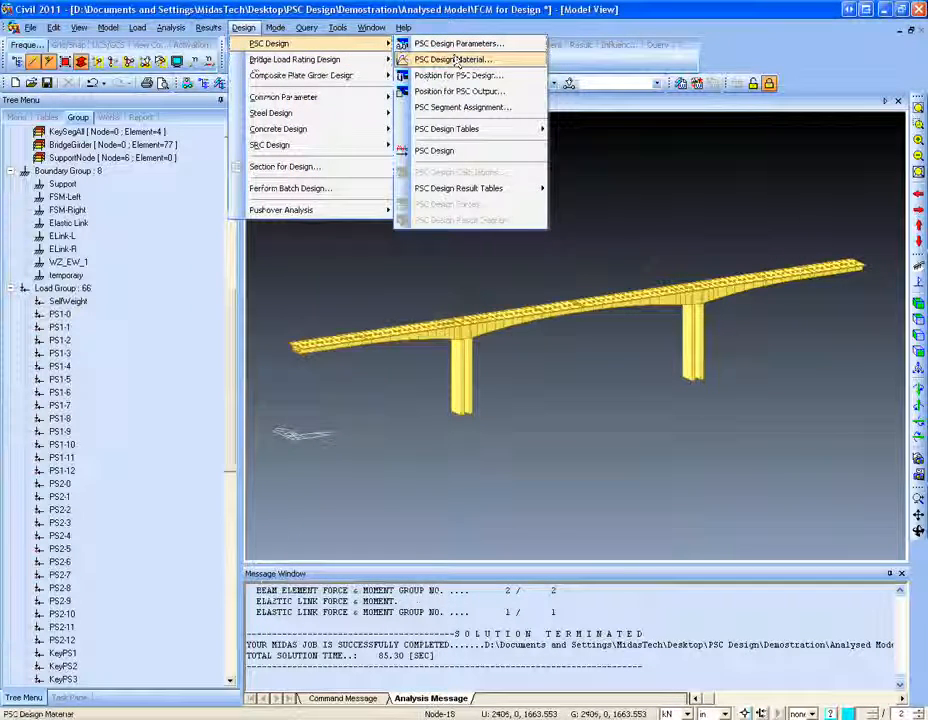
click(440, 151)
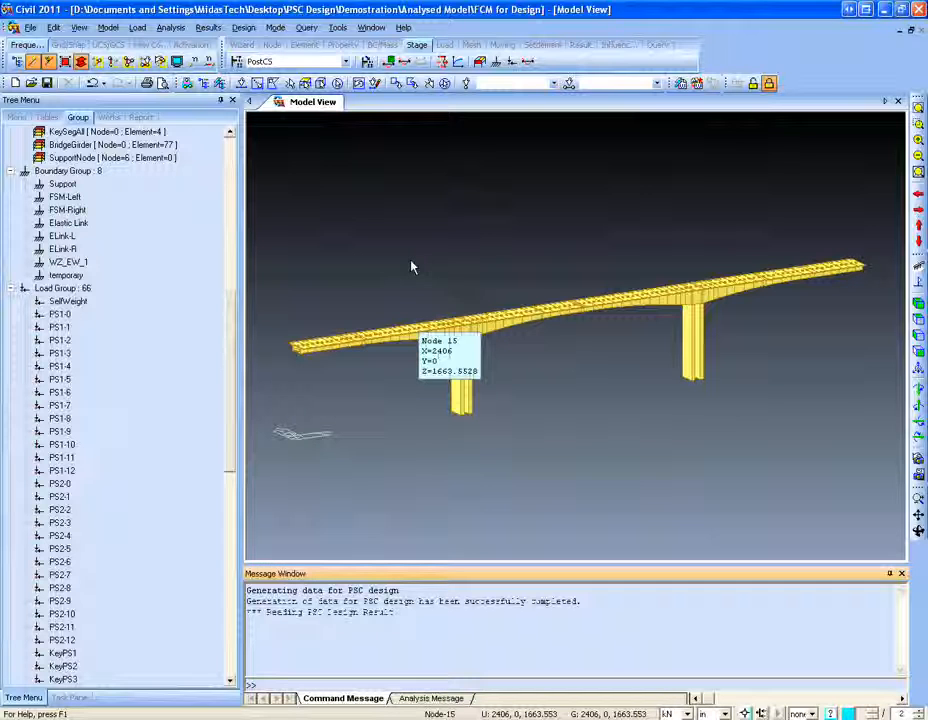
Step: Open the PSC design result table checking cross-section stress at a construction stage
click(243, 27)
mouse_move(279, 78)
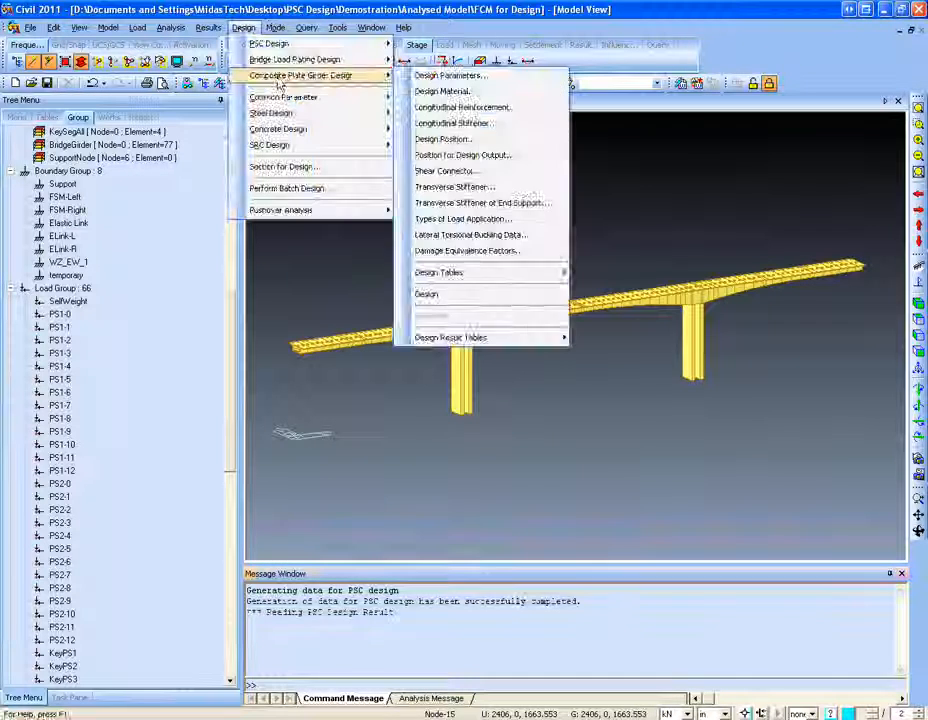
mouse_move(268, 44)
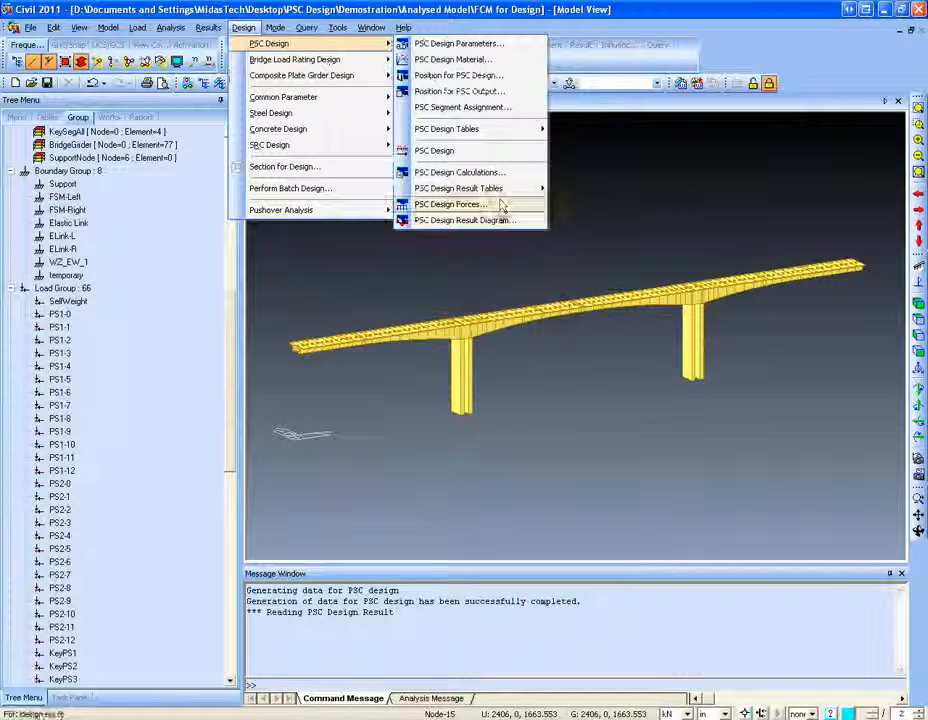
mouse_move(500, 190)
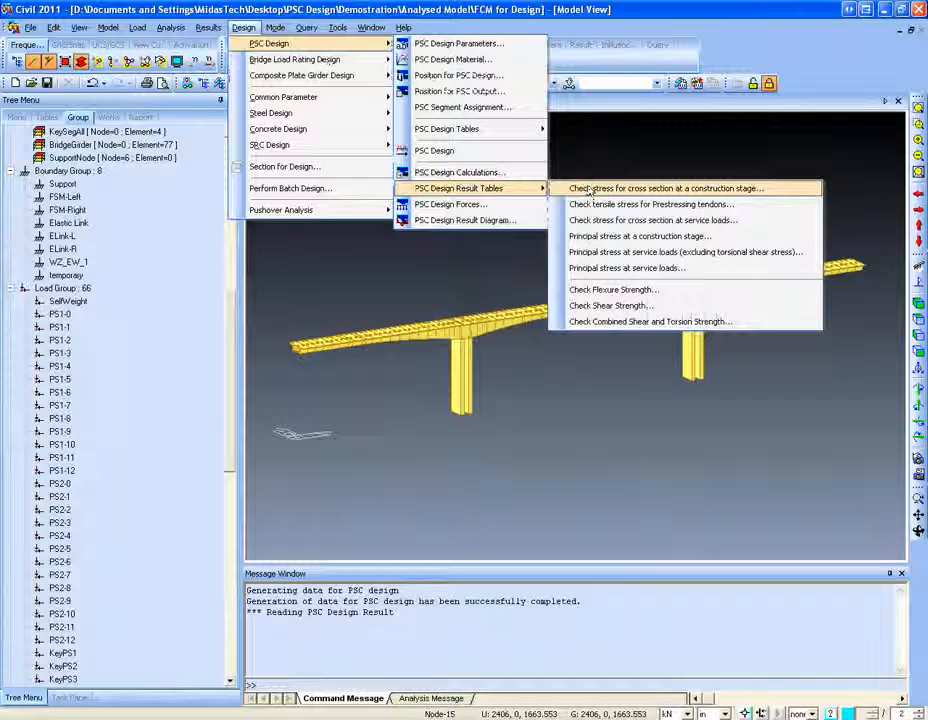
click(630, 189)
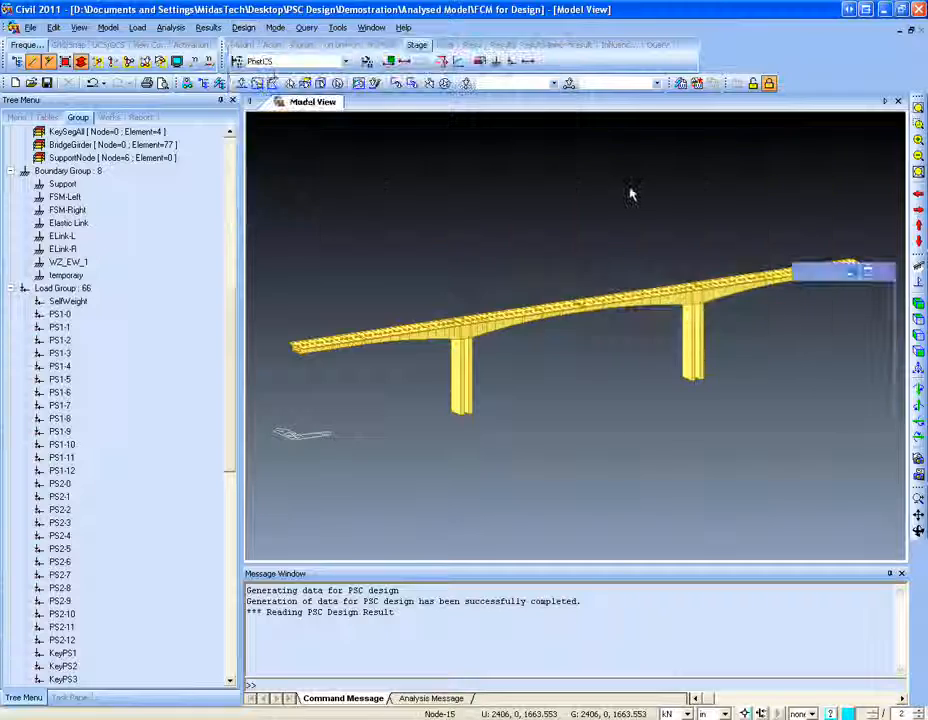
click(563, 463)
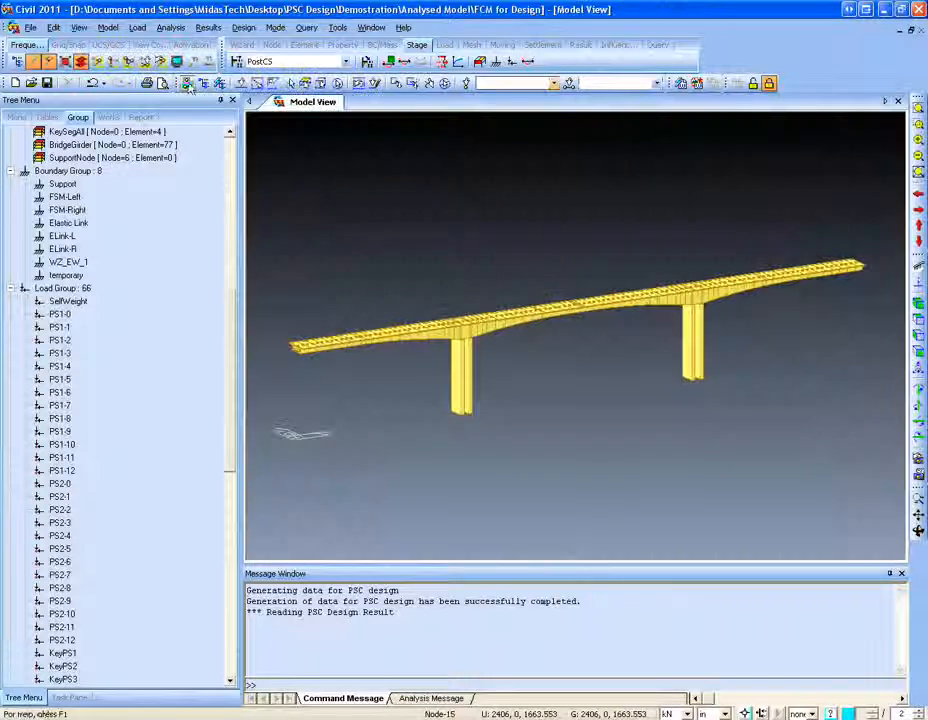
Step: List the flexure strength check for element 16 at parts i and j, for both positive and negative moments
click(208, 27)
mouse_move(333, 555)
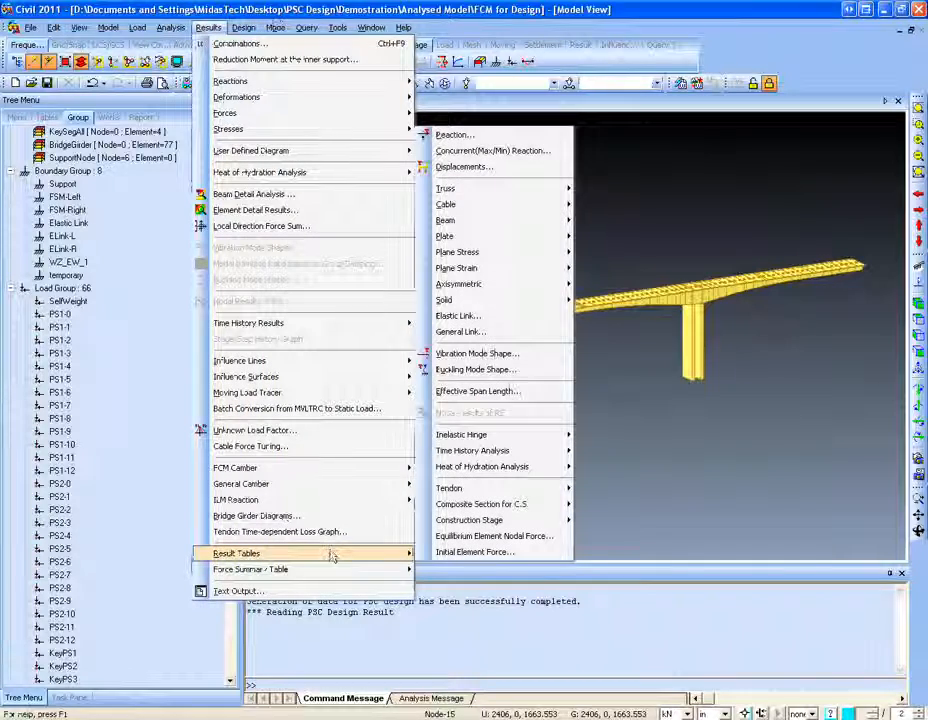
mouse_move(243, 28)
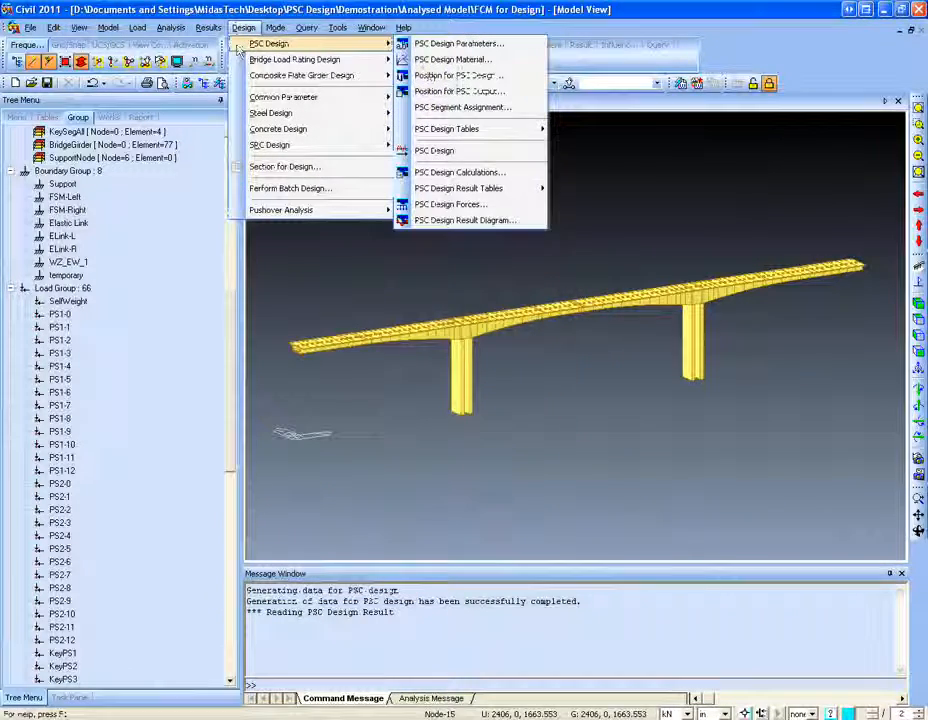
mouse_move(500, 188)
click(630, 298)
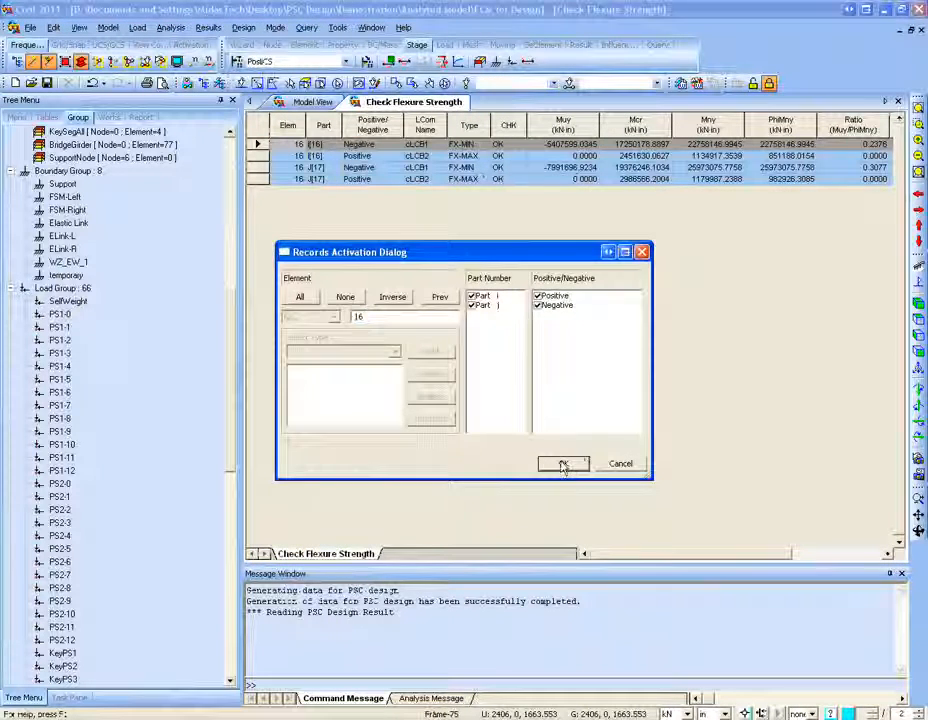
click(562, 464)
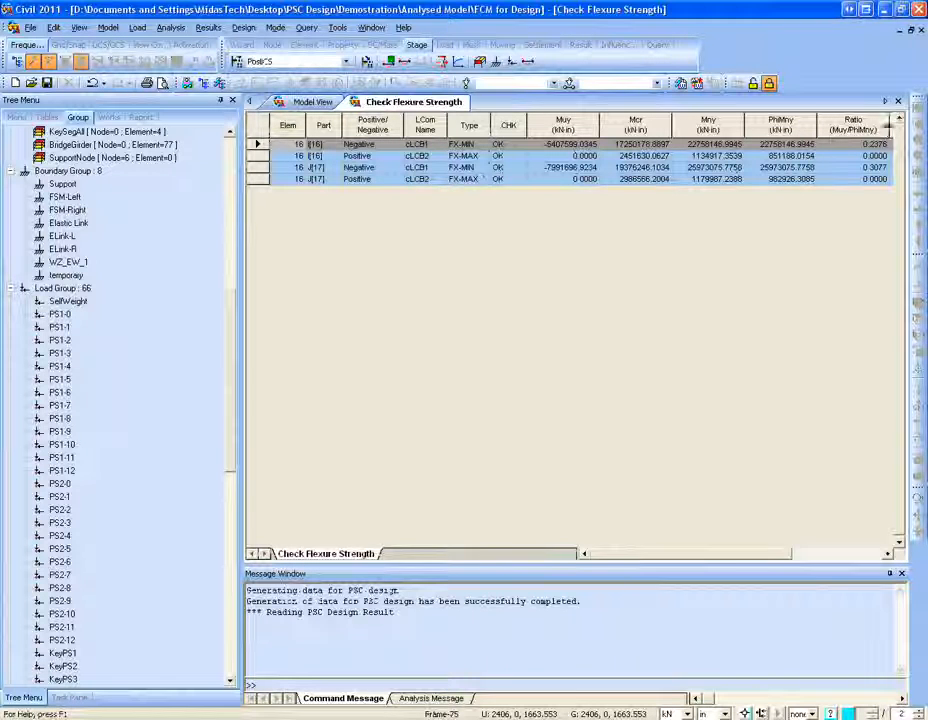
Step: Review the moment capacities and ratios in the flexure strength table, and close it
click(845, 554)
drag(845, 556, 772, 552)
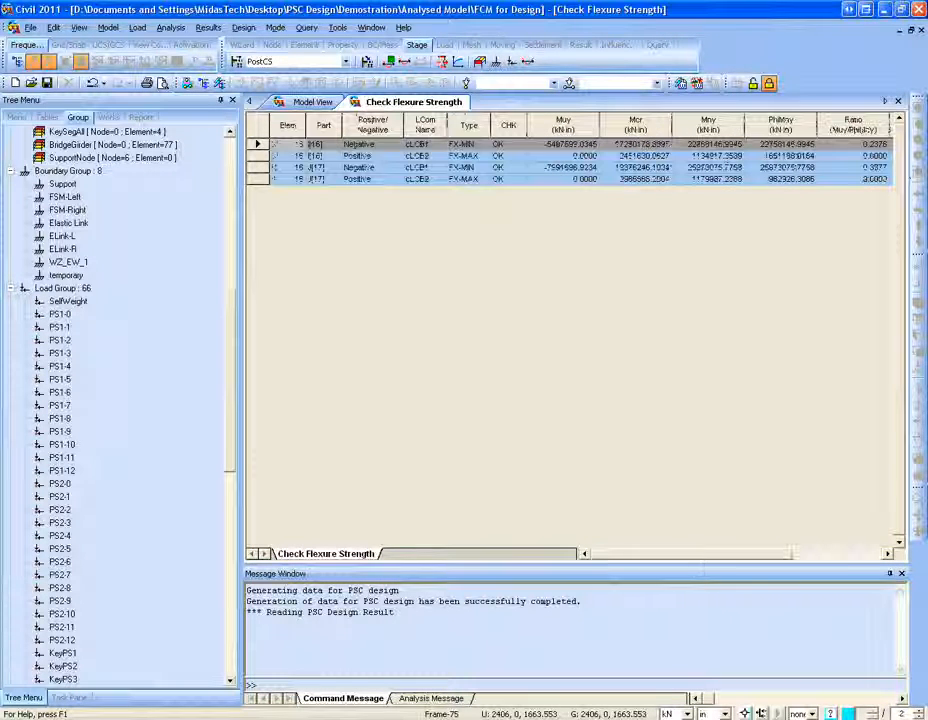
click(898, 101)
Step: Generate the PSC design calculation report as an Excel workbook
click(243, 27)
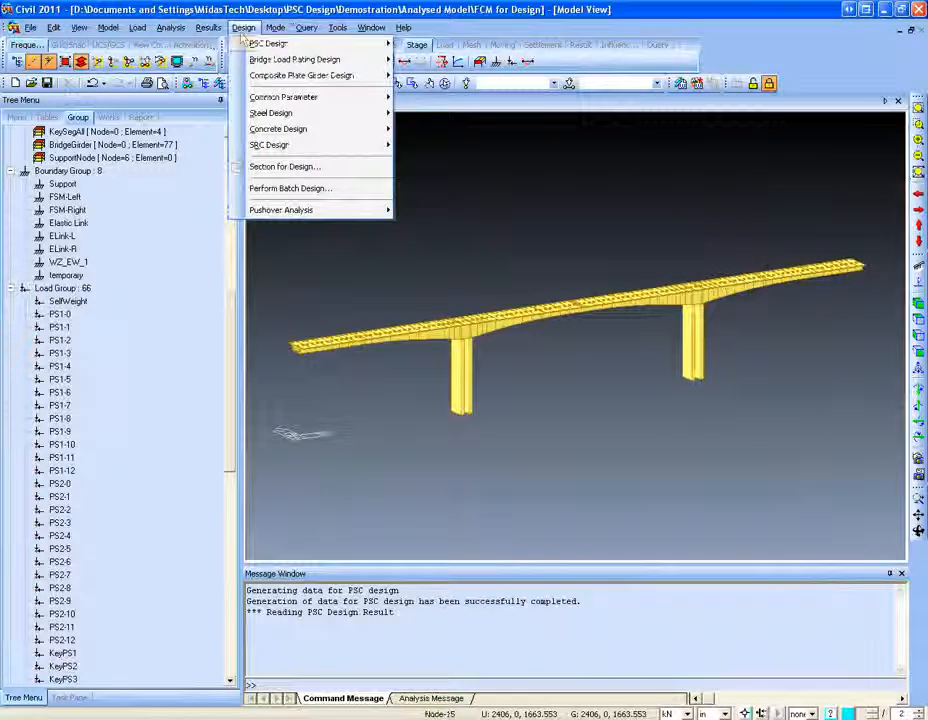
mouse_move(268, 43)
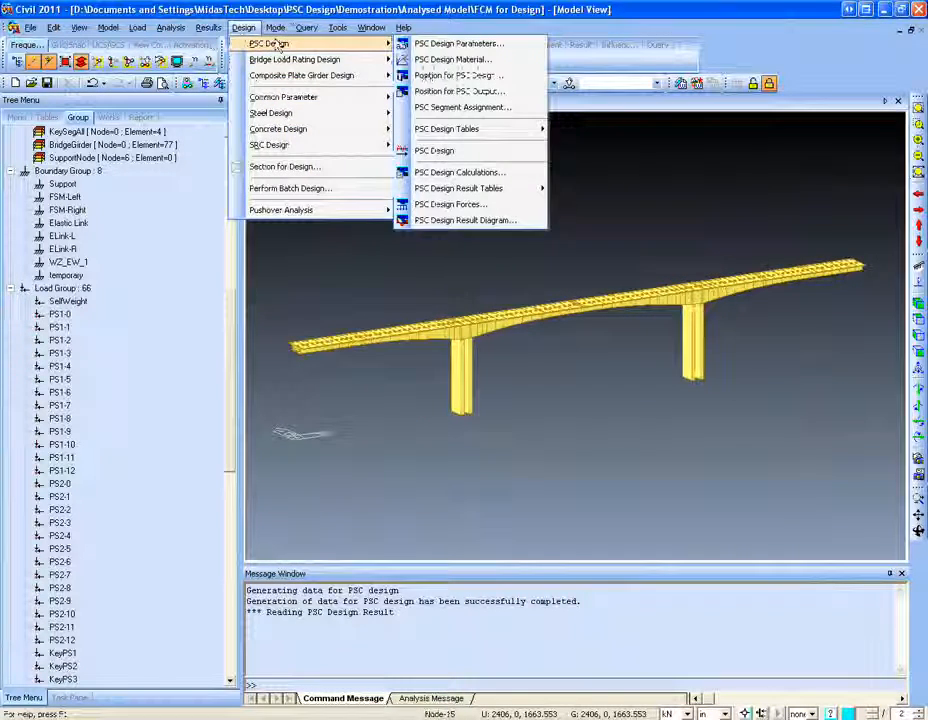
click(463, 174)
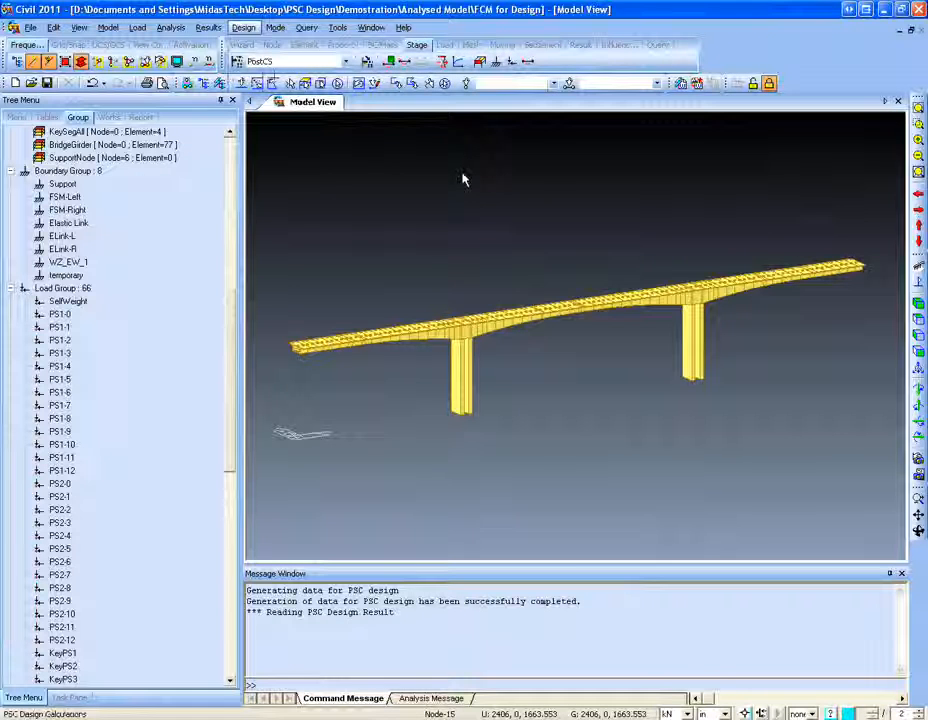
click(522, 409)
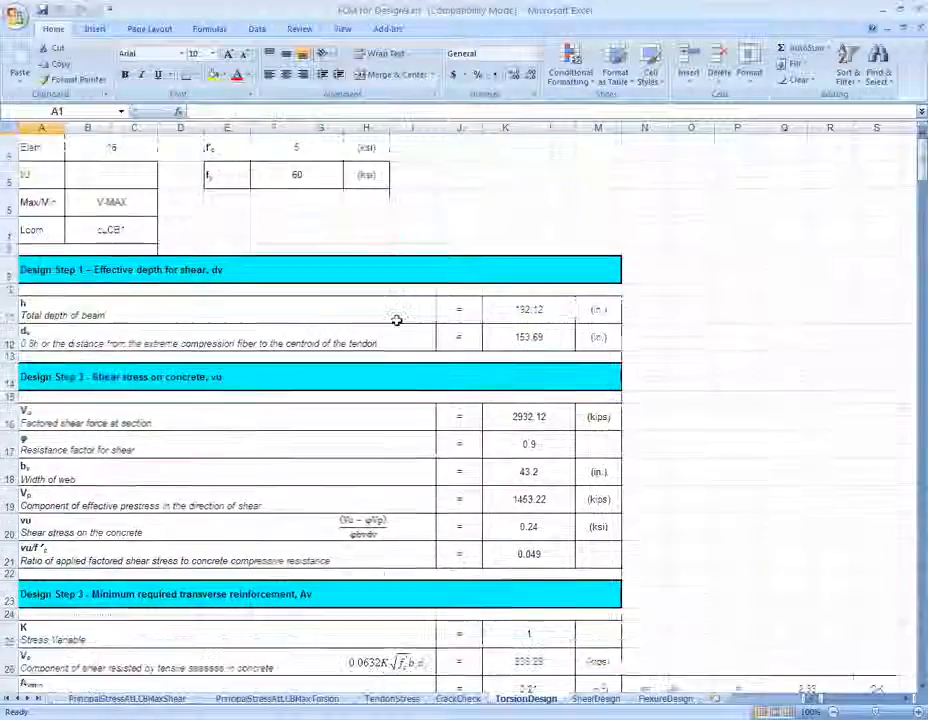
Step: Examine the effective depth, shear stress and transverse reinforcement calculations on the TorsionDesign sheet of the Excel report
scroll(398, 321, down, 7)
scroll(410, 345, up, 5)
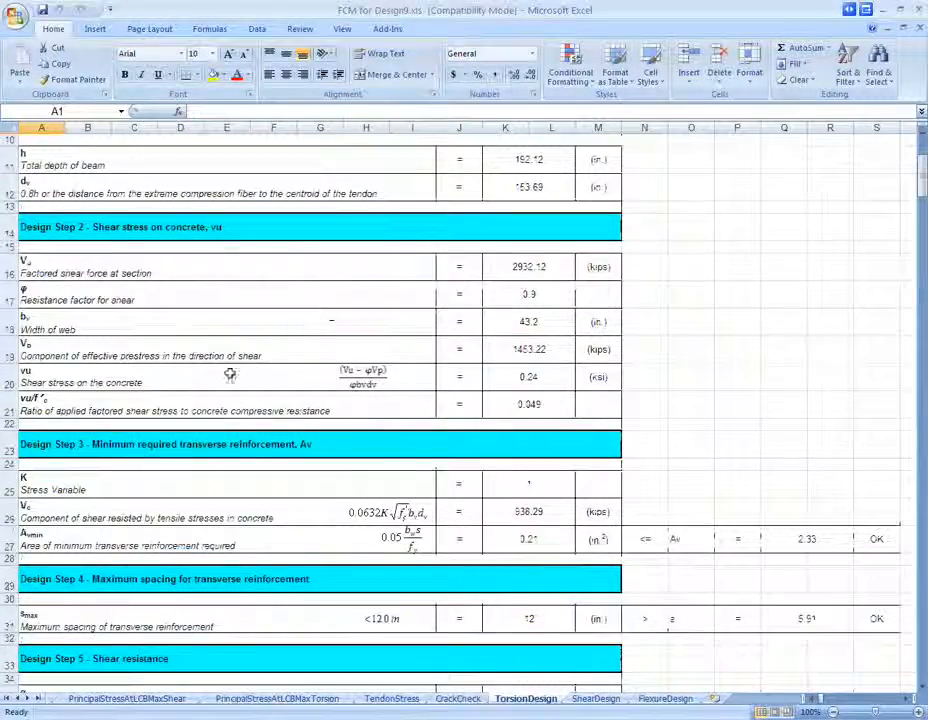
click(139, 376)
click(160, 325)
scroll(294, 451, up, 3)
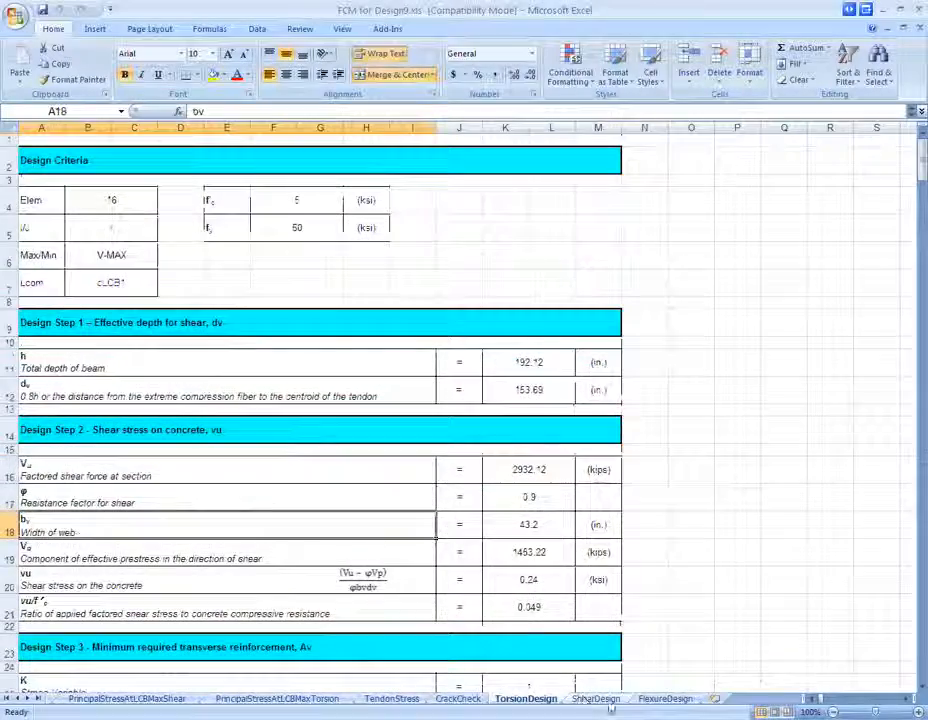
Step: Examine the prestressing steel stress calculation on the FlexureDesign sheet
click(663, 699)
scroll(331, 405, down, 4)
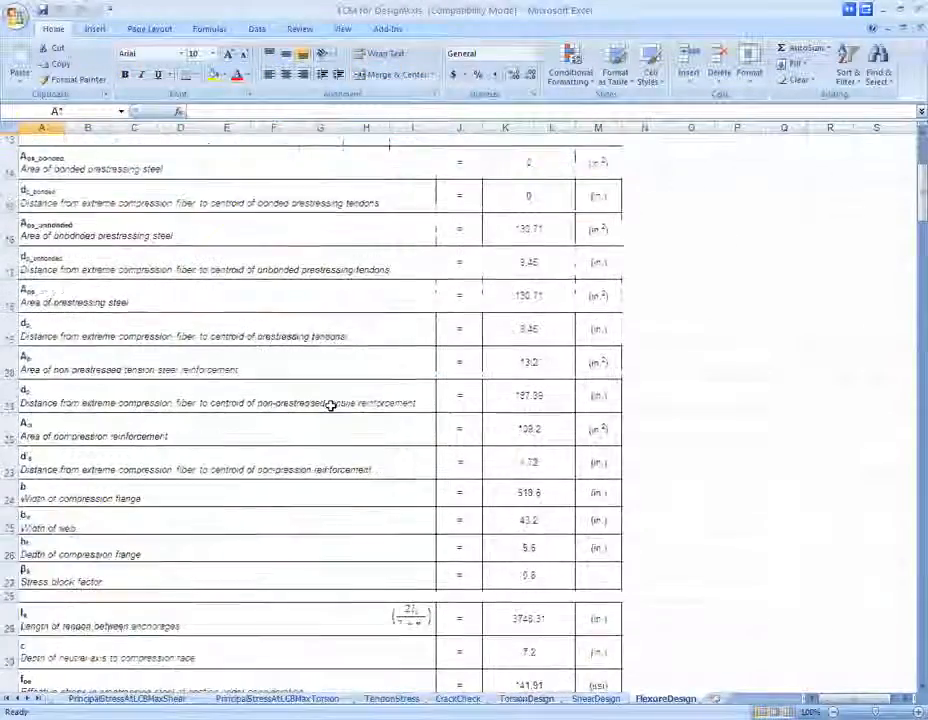
scroll(330, 405, down, 4)
scroll(327, 406, up, 6)
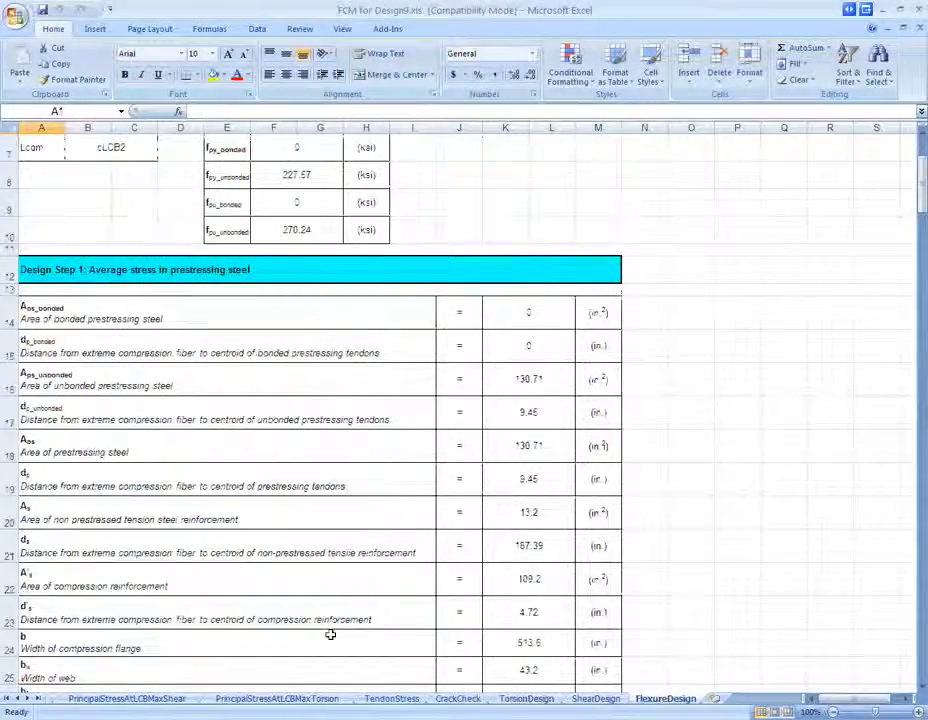
Step: Look through the report sheets for principal stress at maximum shear and torsion, tendon stress, crack check, torsion design and shear design
click(140, 699)
click(250, 699)
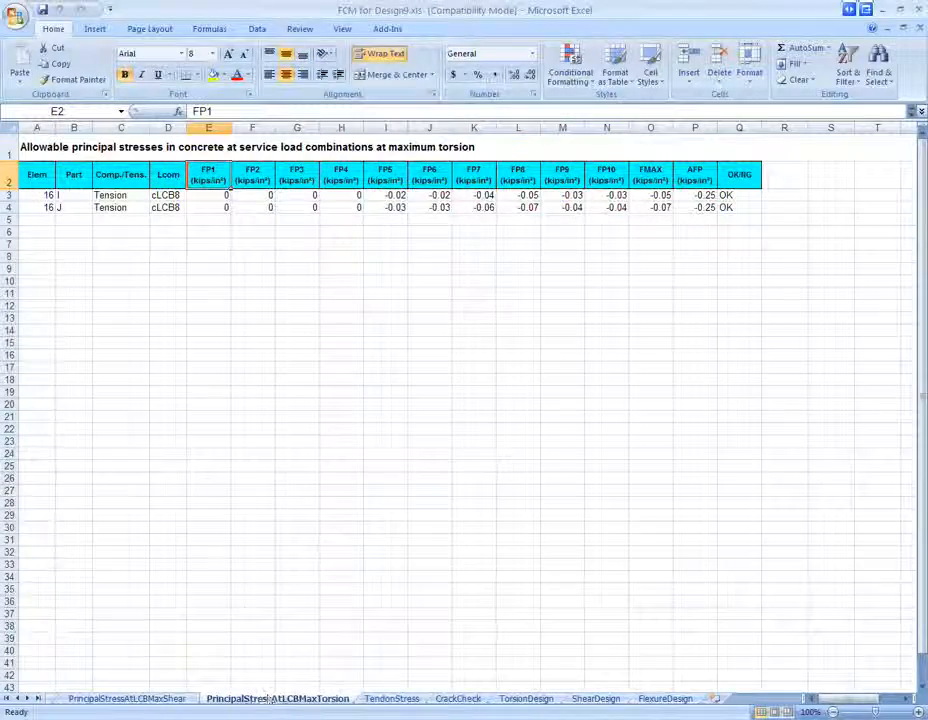
click(391, 699)
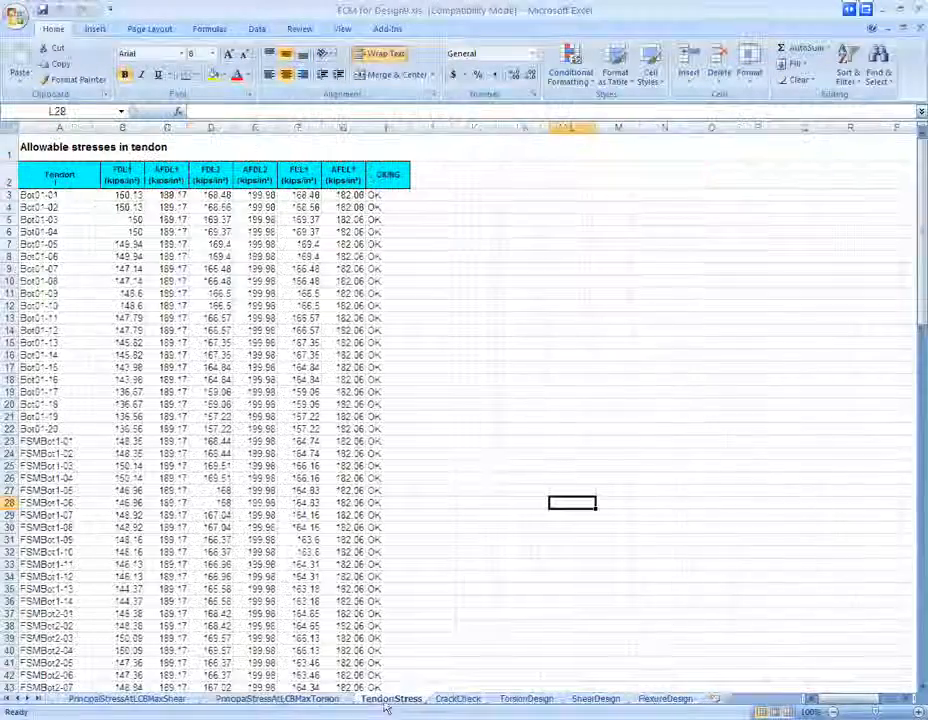
click(455, 700)
click(524, 702)
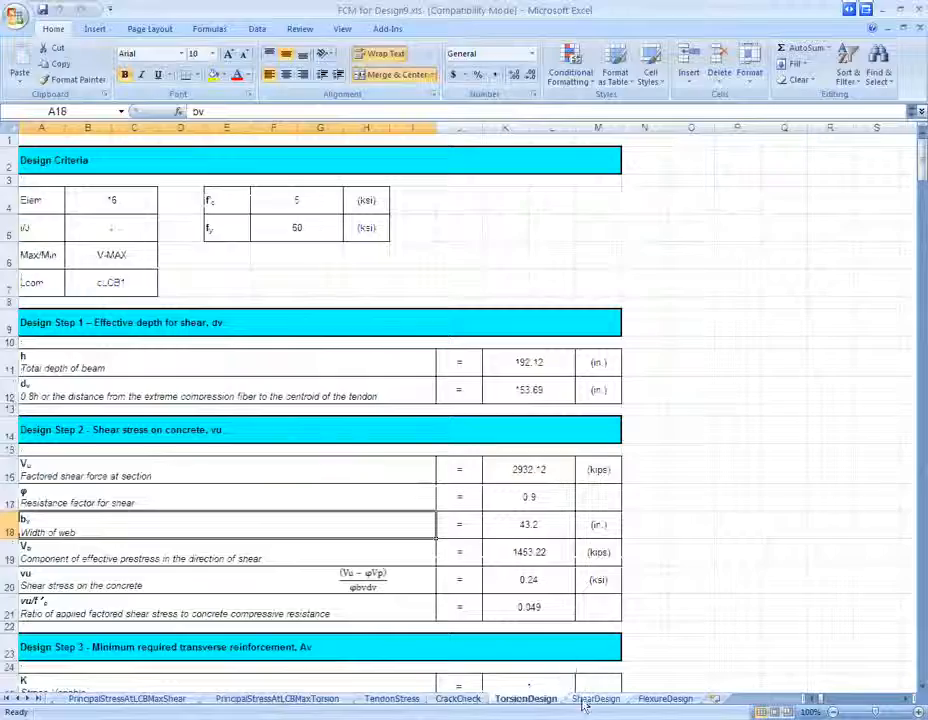
click(592, 700)
Step: Review the FlexureDesign sheet's design criteria and calculation steps again, and close the report workbook
click(665, 699)
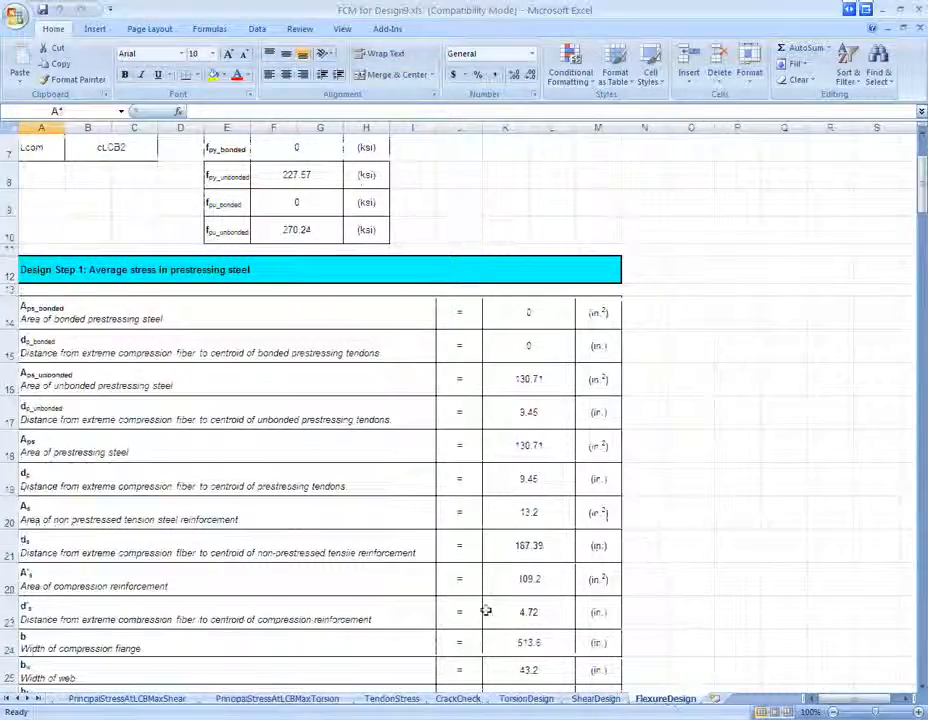
scroll(262, 470, down, 5)
scroll(262, 494, up, 6)
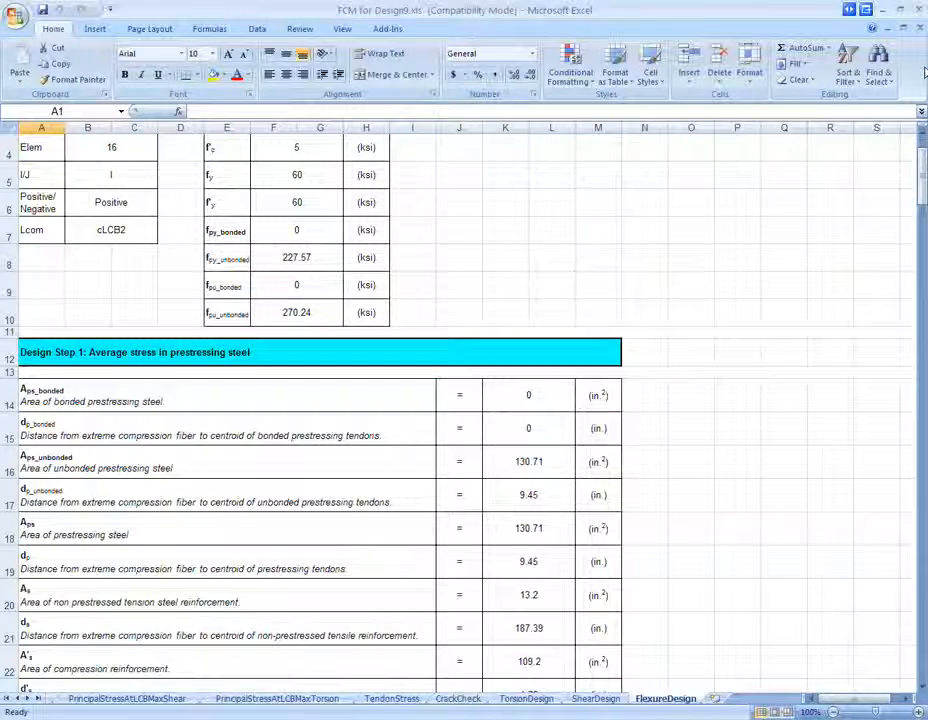
click(922, 11)
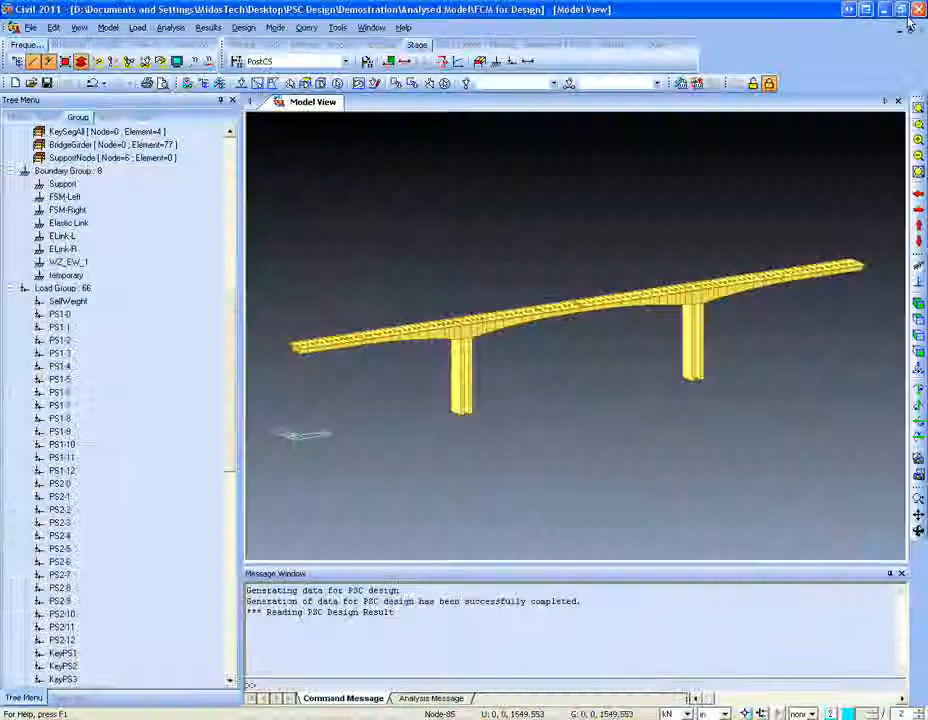